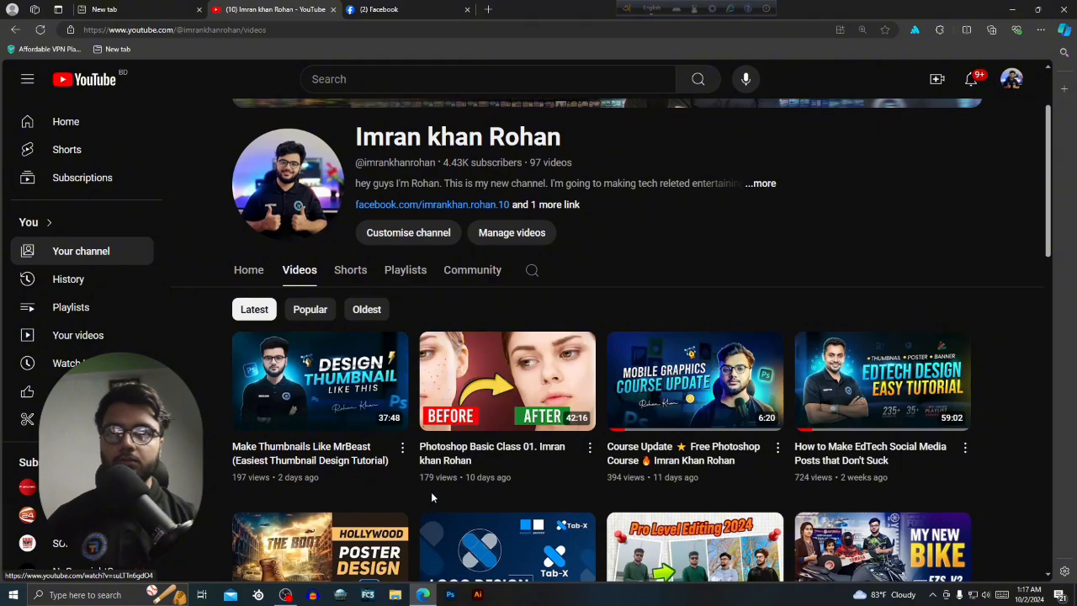
Search YouTube for "badhon khan" and open the Badhon Khan channel page
{"action": "scroll", "coordinate": [610, 436], "scroll_direction": "down", "scroll_amount": 1}
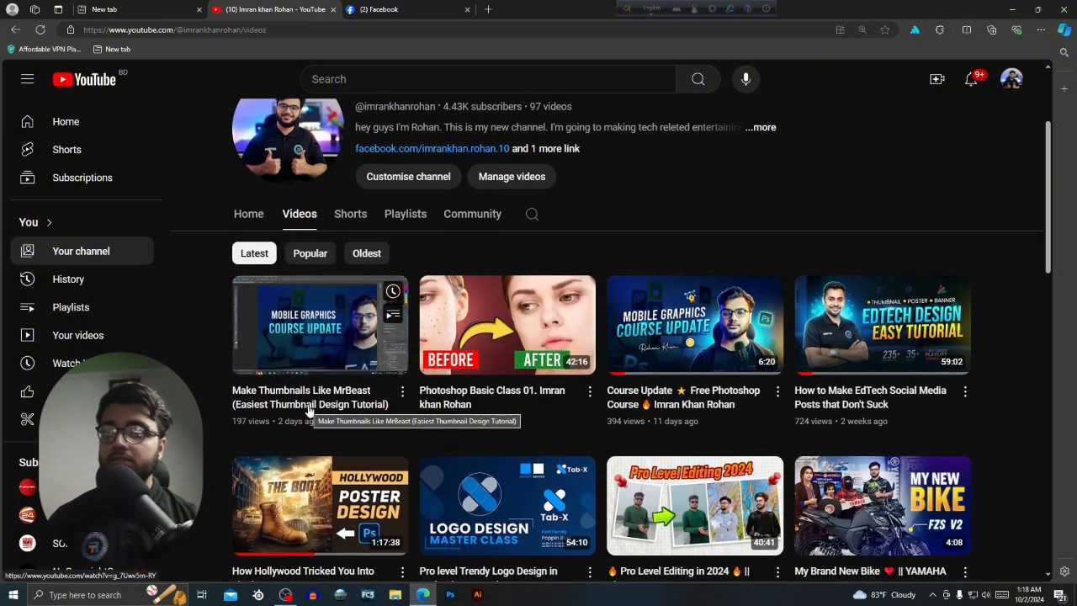
{"action": "left_click", "coordinate": [362, 78]}
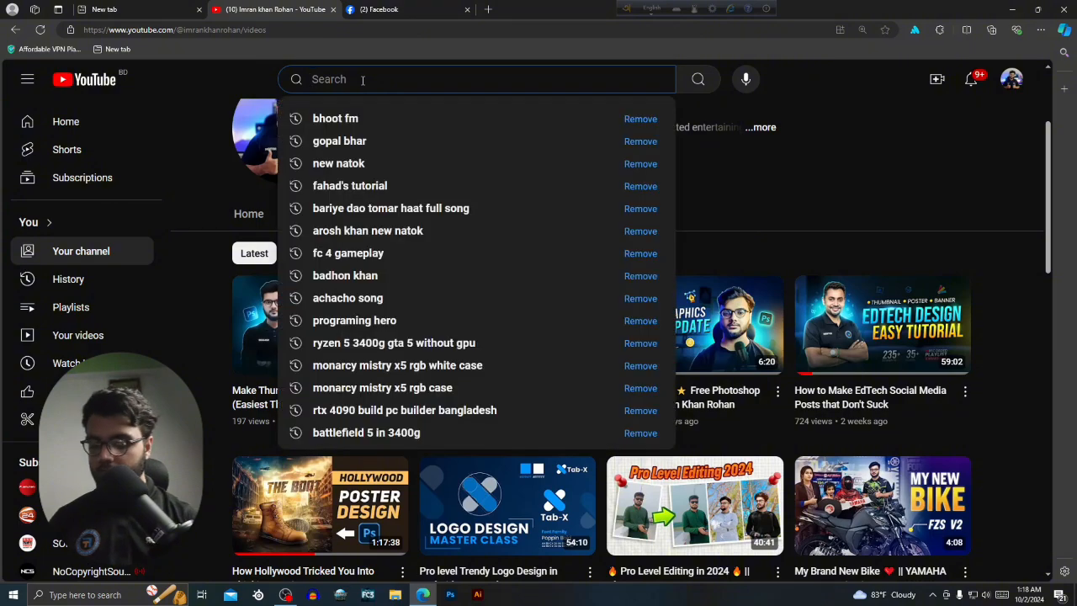
{"action": "type", "text": "bad"}
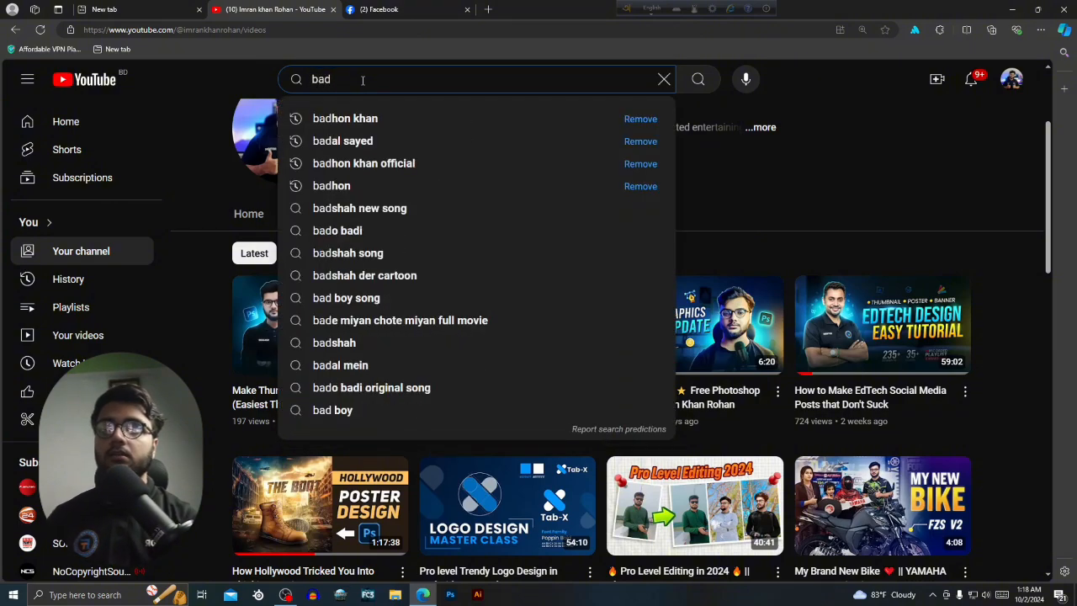
{"action": "key", "text": "Down"}
{"action": "key", "text": "Return"}
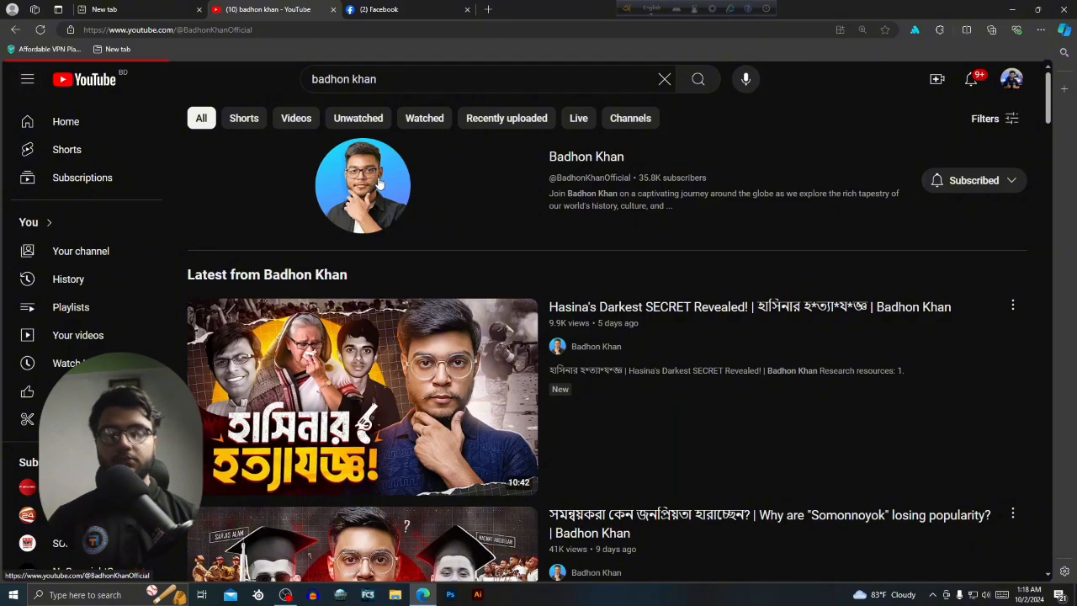
{"action": "left_click", "coordinate": [379, 182]}
{"action": "right_click", "coordinate": [378, 177]}
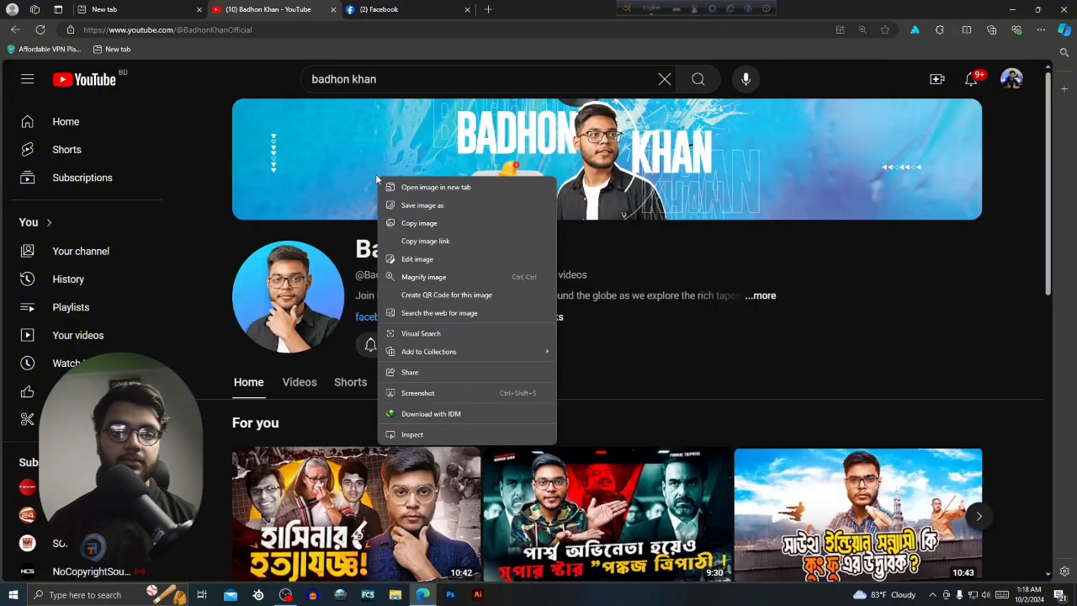
{"action": "left_click", "coordinate": [812, 244]}
Show the Badhon Khan channel's video list and look over its thumbnail designs
{"action": "scroll", "coordinate": [555, 241], "scroll_direction": "down", "scroll_amount": 2}
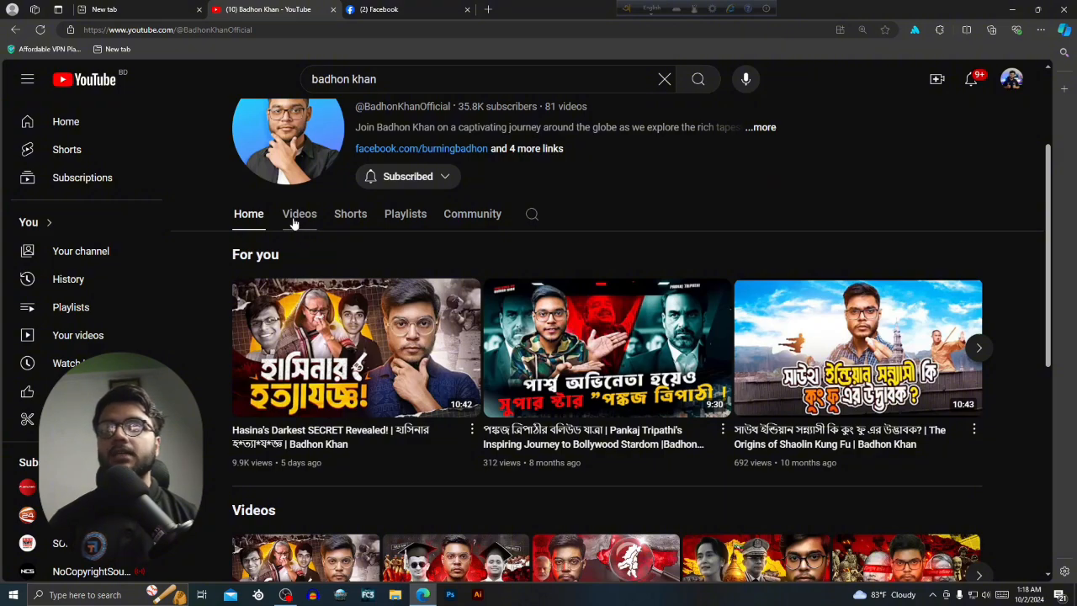
{"action": "left_click", "coordinate": [305, 217]}
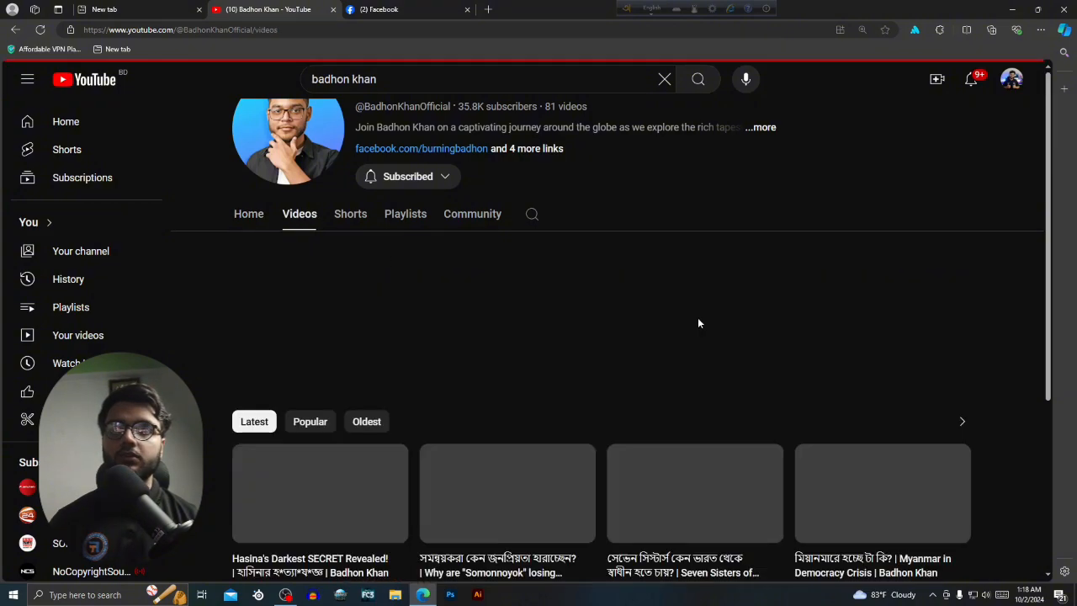
{"action": "scroll", "coordinate": [212, 348], "scroll_direction": "down", "scroll_amount": 2}
{"action": "scroll", "coordinate": [211, 347], "scroll_direction": "up", "scroll_amount": 1}
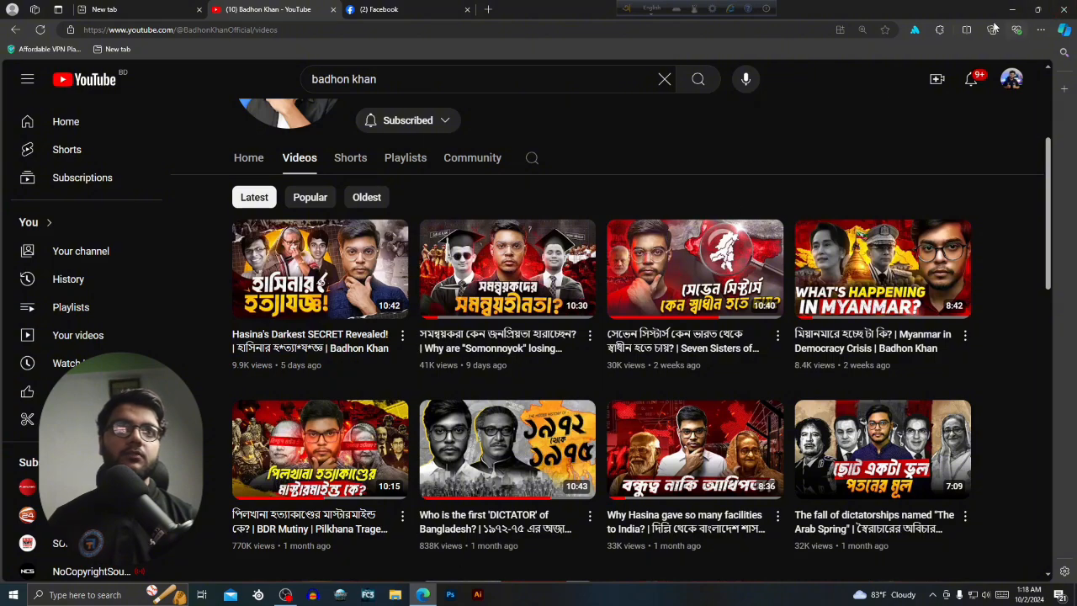
Return to the signed-in account's own YouTube channel and show its video list
{"action": "left_click", "coordinate": [1011, 80]}
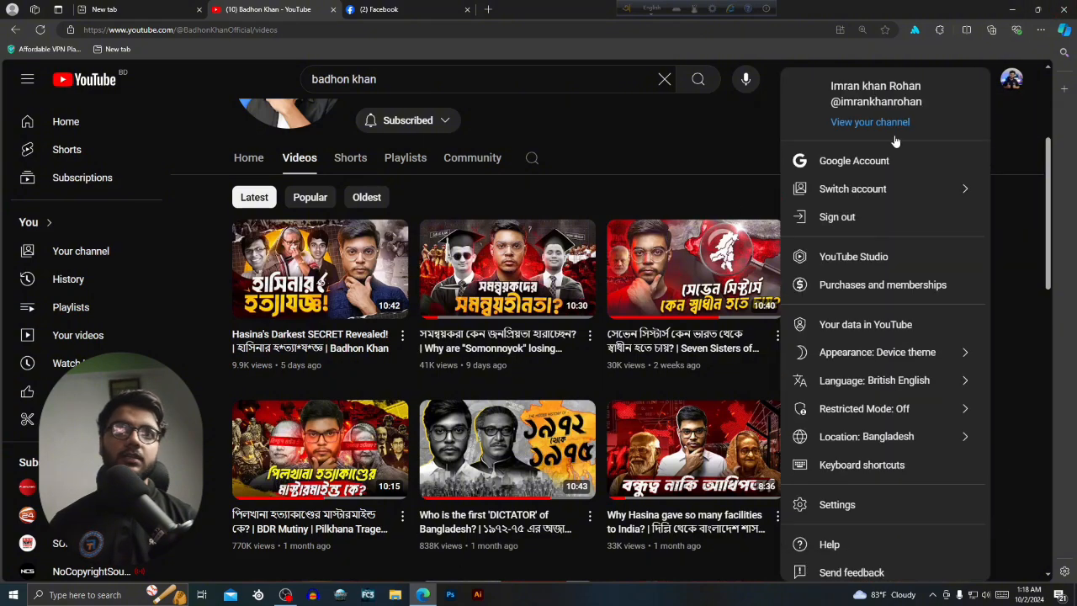
{"action": "left_click", "coordinate": [855, 123]}
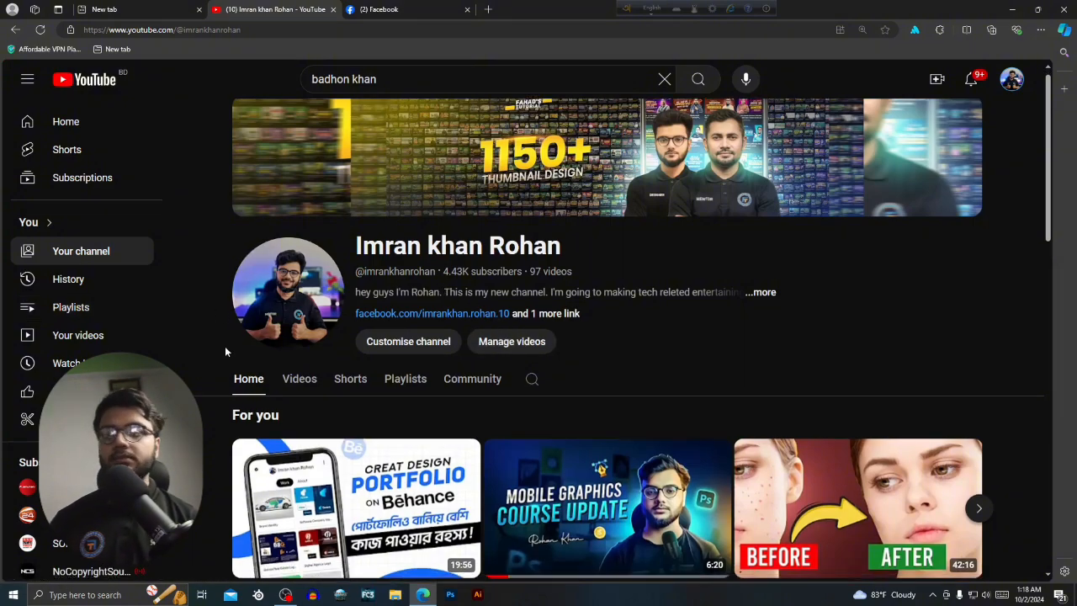
{"action": "scroll", "coordinate": [224, 345], "scroll_direction": "down", "scroll_amount": 3}
{"action": "scroll", "coordinate": [223, 345], "scroll_direction": "up", "scroll_amount": 1}
{"action": "left_click", "coordinate": [296, 221]}
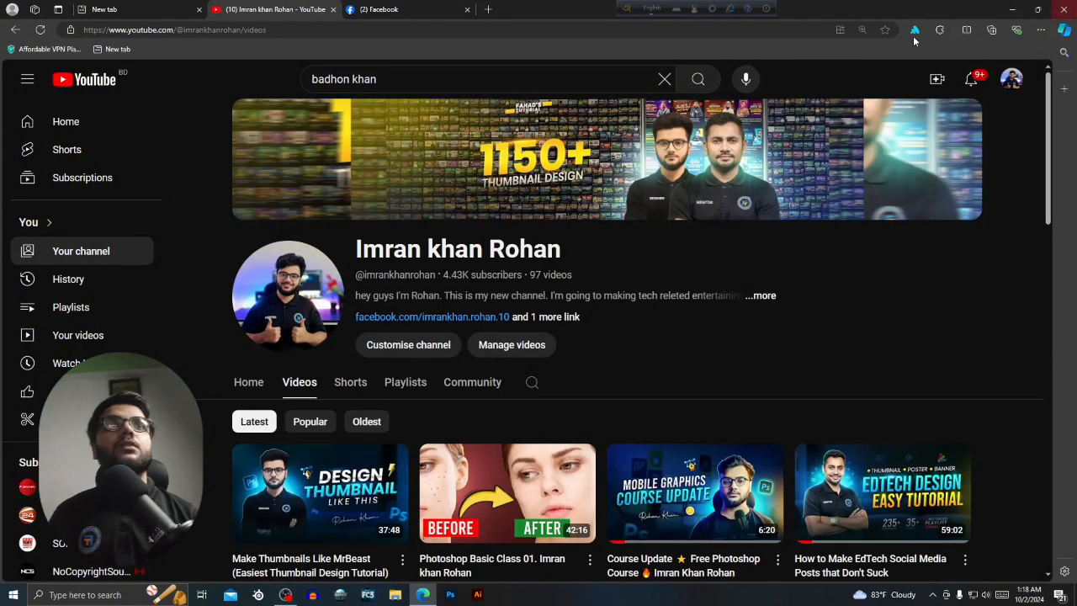
Launch Photoshop from the desktop and return to the channel's video list in the browser
{"action": "left_click", "coordinate": [1013, 9]}
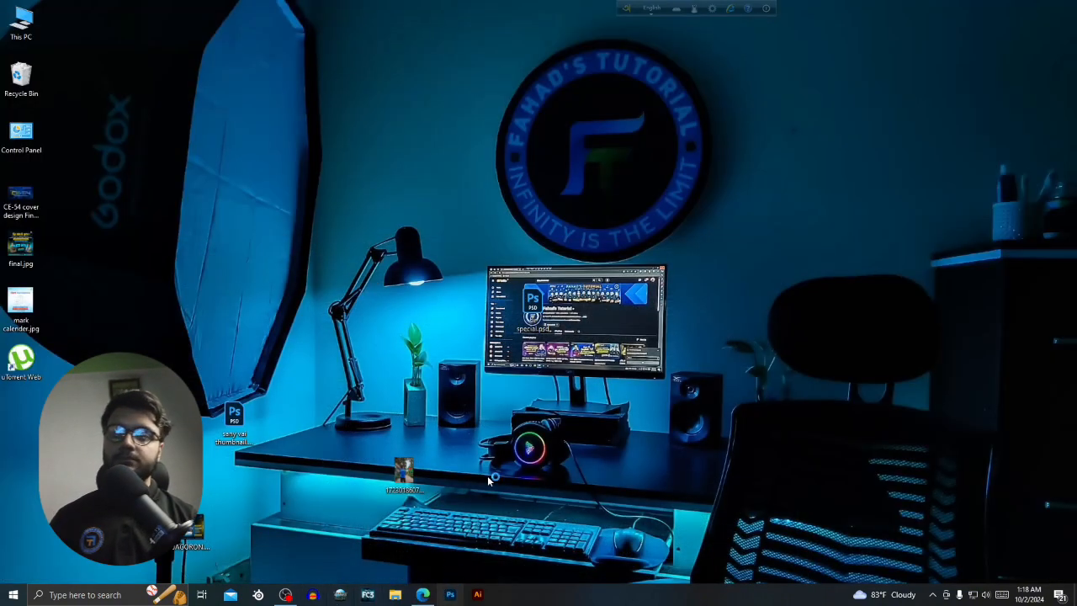
{"action": "left_click", "coordinate": [427, 595]}
{"action": "scroll", "coordinate": [441, 386], "scroll_direction": "down", "scroll_amount": 3}
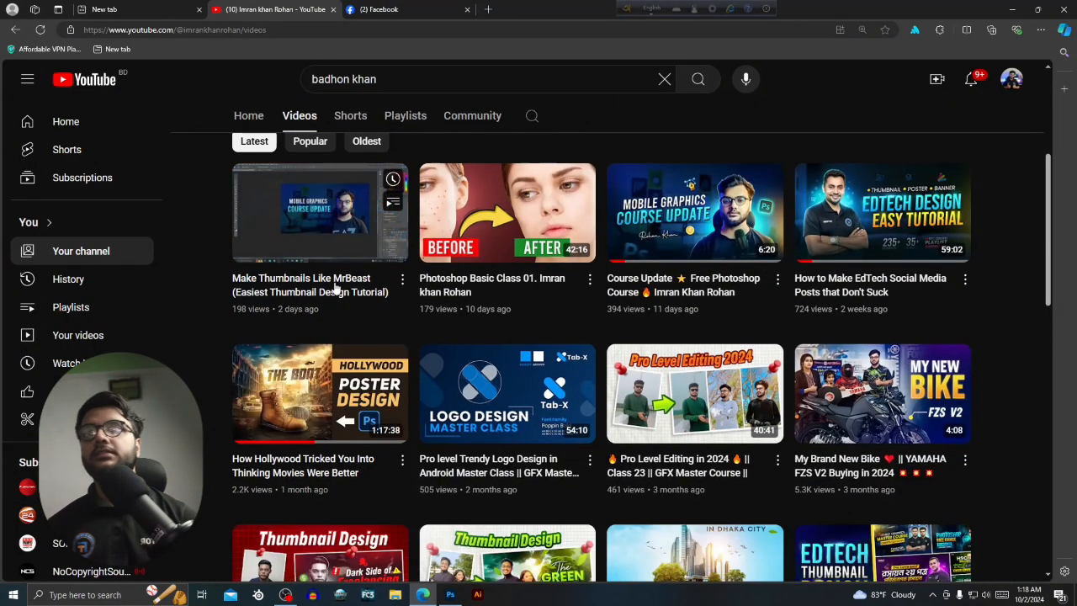
Search the web for "sheikh hasina pic hd" in a new browser tab and show the image results
{"action": "left_click", "coordinate": [479, 12]}
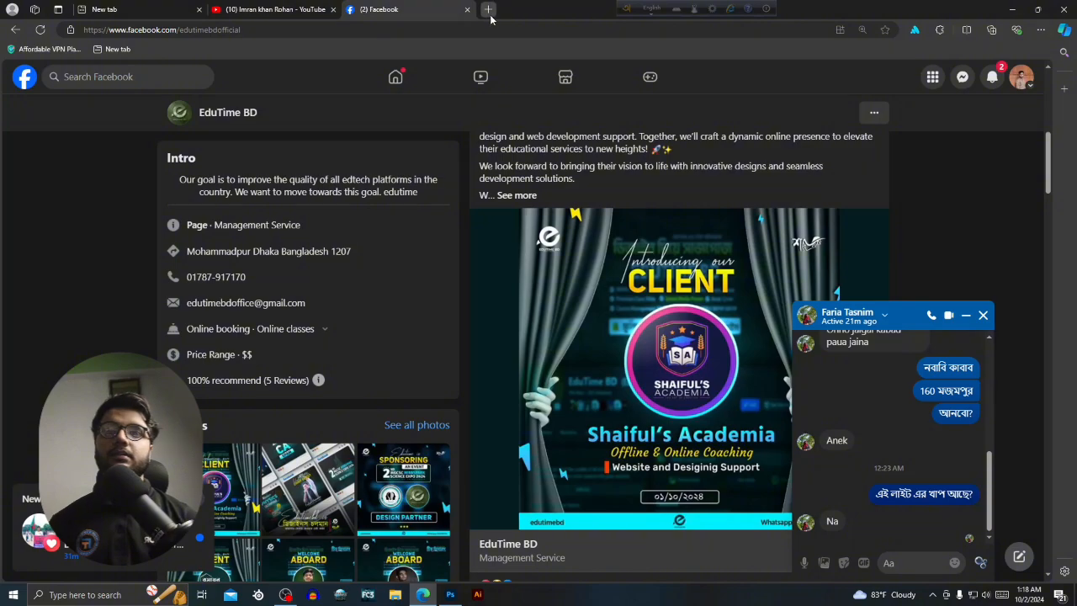
{"action": "left_click", "coordinate": [488, 11]}
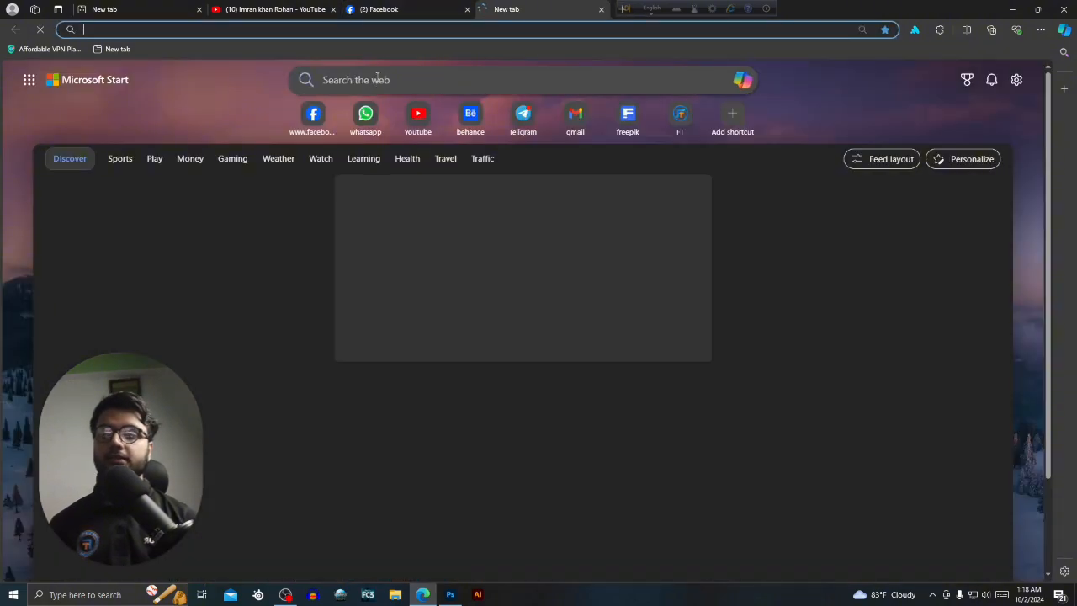
{"action": "left_click", "coordinate": [377, 78]}
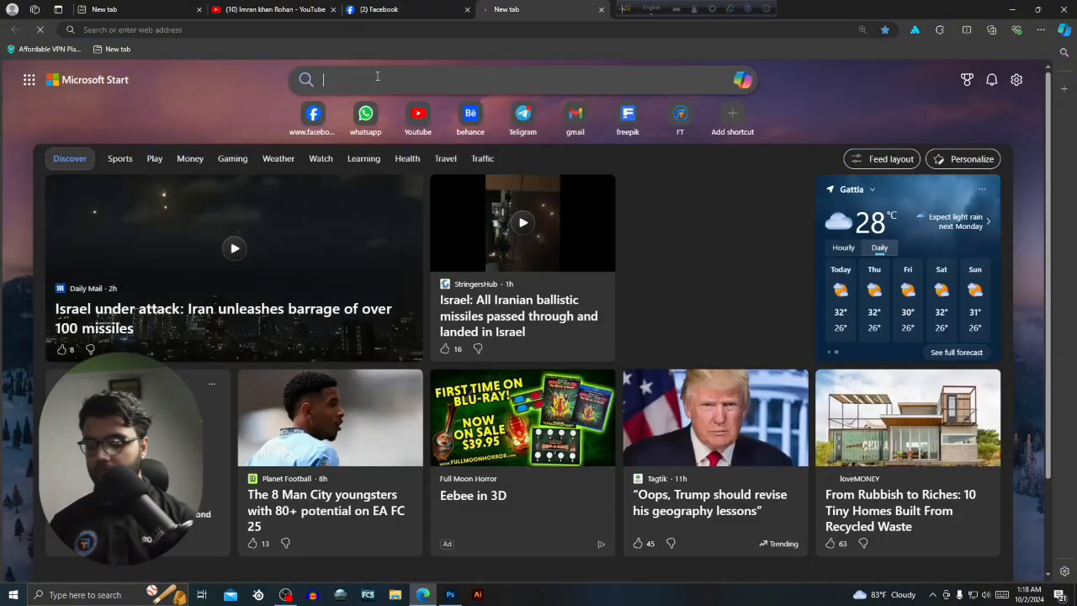
{"action": "type", "text": "sh"}
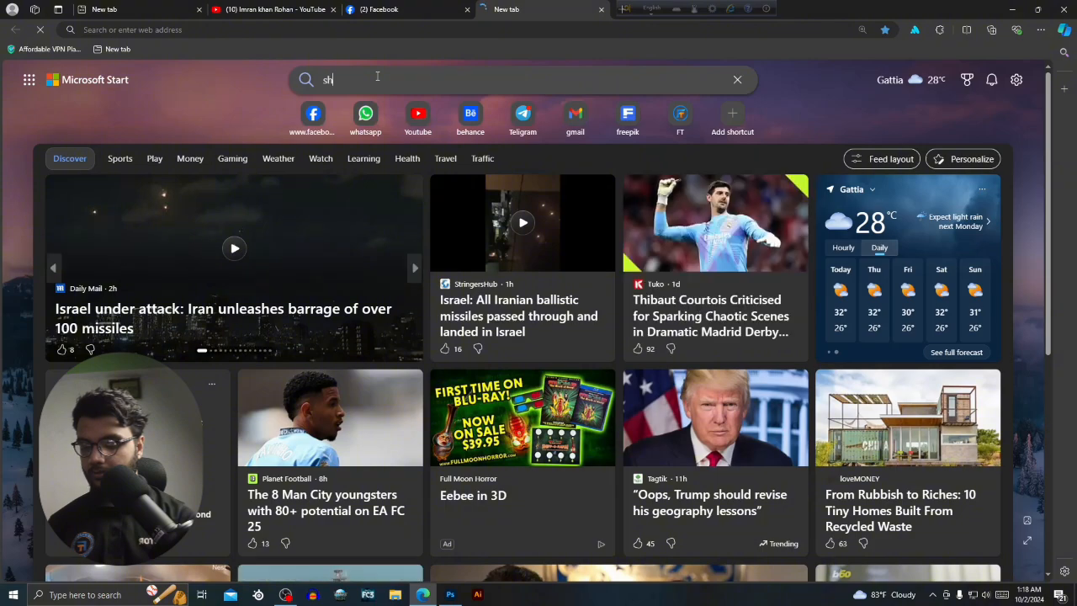
{"action": "type", "text": "eikh hasi"}
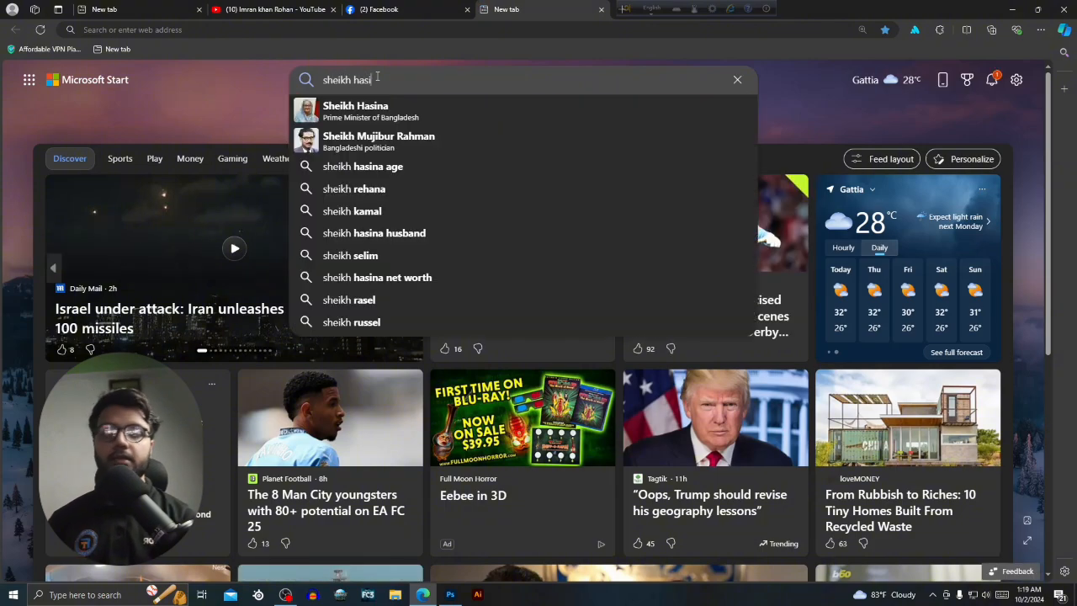
{"action": "type", "text": "na pic hd"}
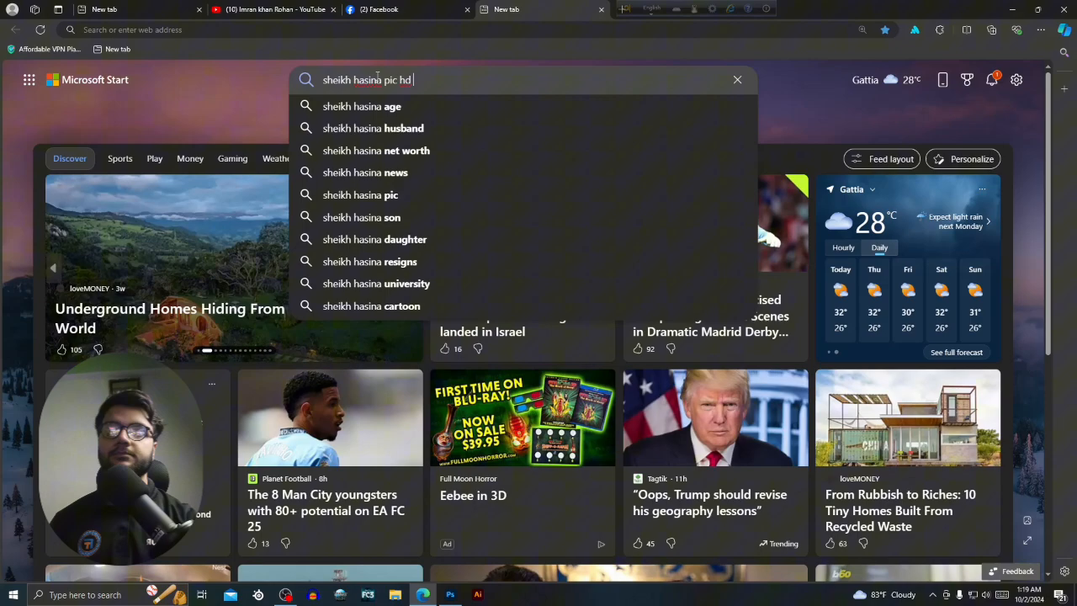
{"action": "key", "text": "Return"}
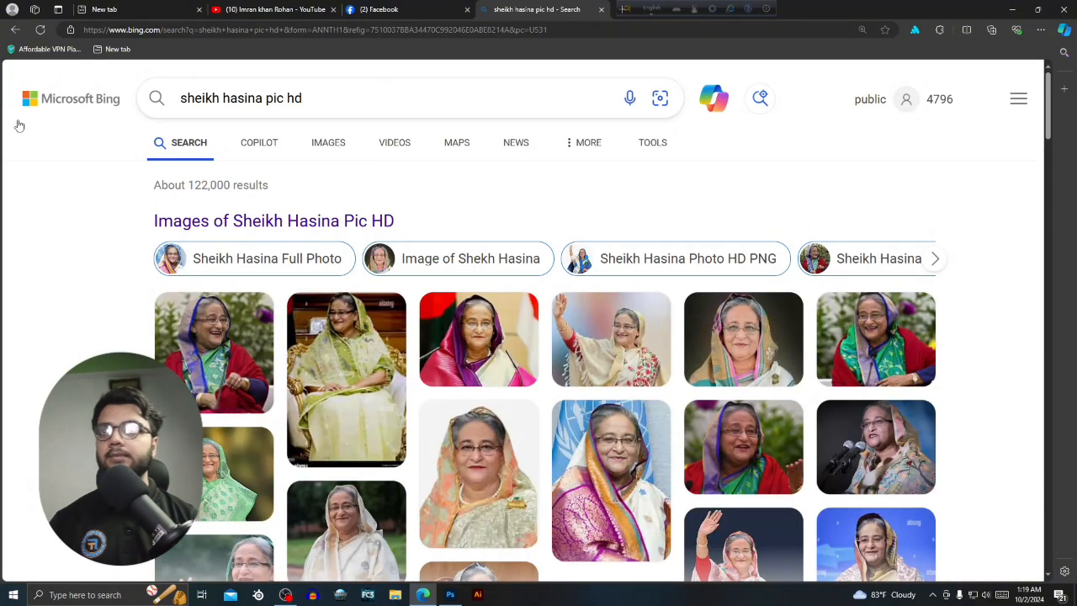
{"action": "left_click", "coordinate": [340, 143]}
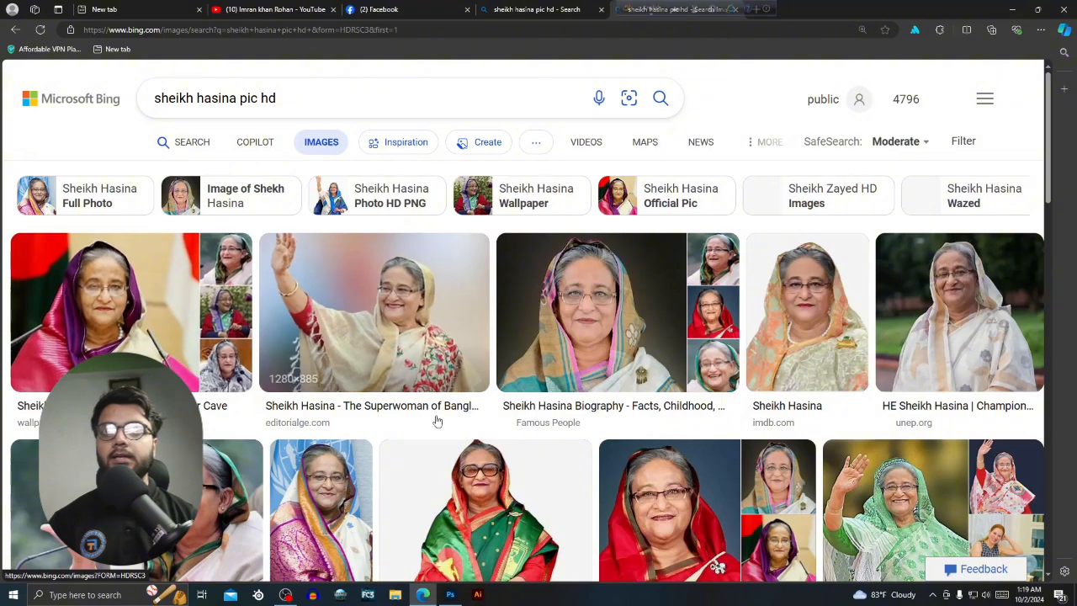
Examine the image results for a suitable high-resolution photo of Sheikh Hasina
{"action": "scroll", "coordinate": [471, 337], "scroll_direction": "down", "scroll_amount": 1}
{"action": "scroll", "coordinate": [412, 303], "scroll_direction": "down", "scroll_amount": 1}
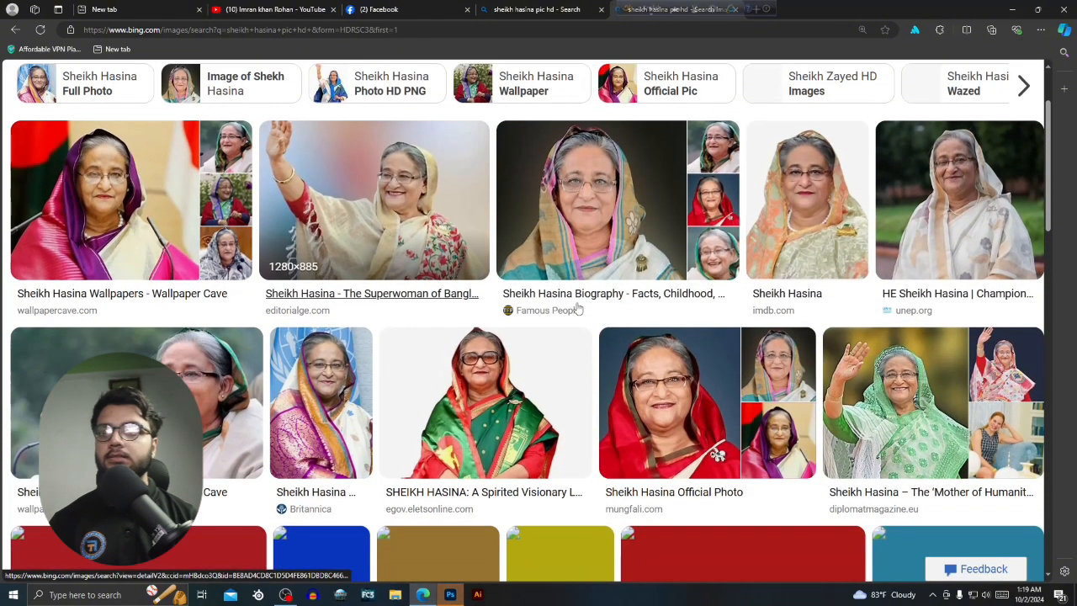
{"action": "scroll", "coordinate": [454, 337], "scroll_direction": "down", "scroll_amount": 4}
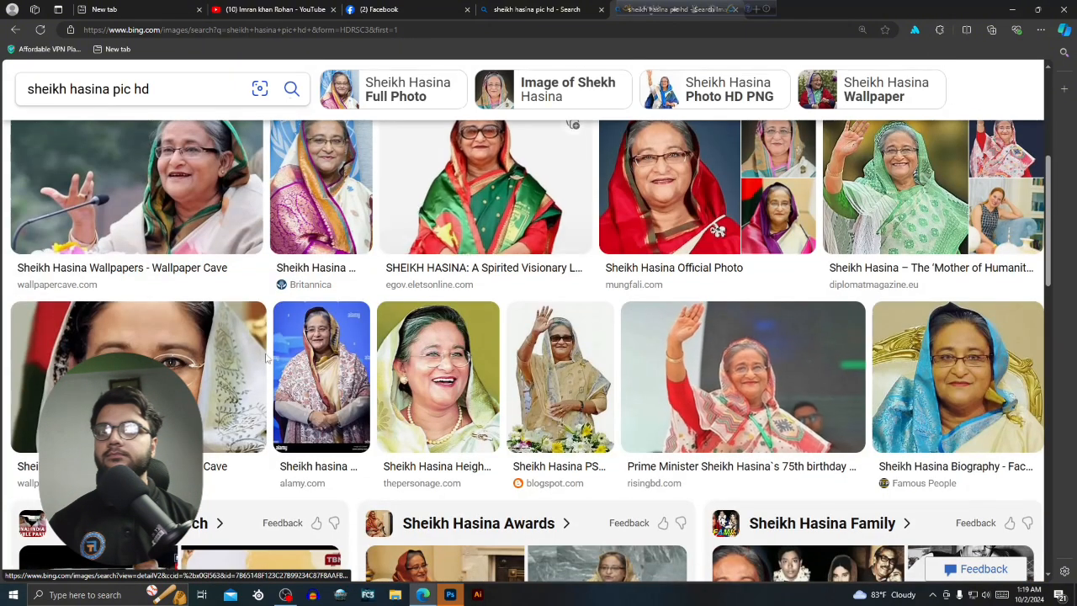
{"action": "scroll", "coordinate": [320, 370], "scroll_direction": "down", "scroll_amount": 6}
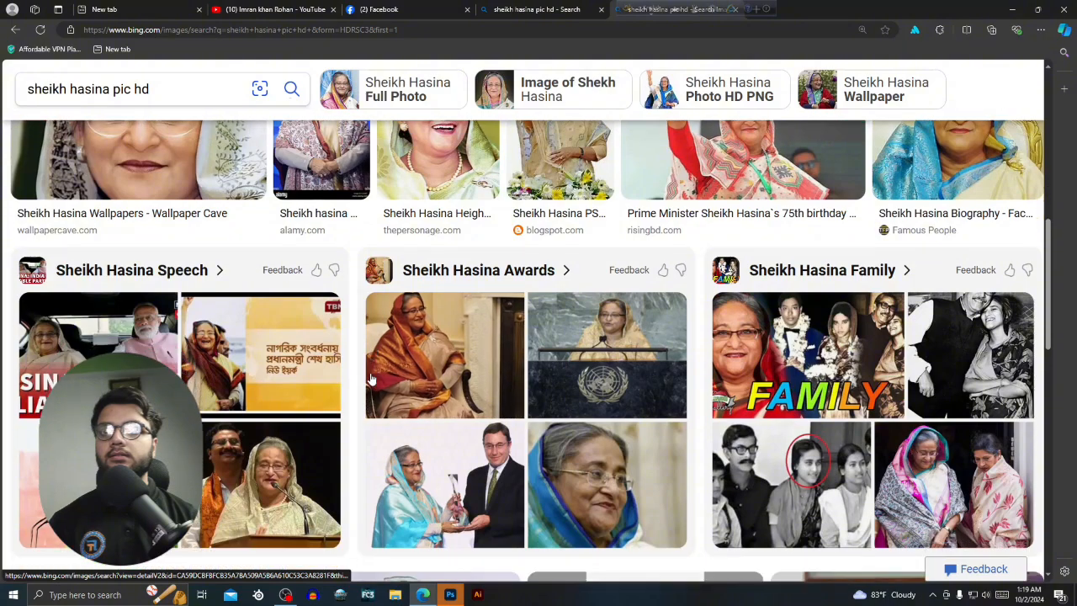
{"action": "scroll", "coordinate": [371, 378], "scroll_direction": "down", "scroll_amount": 4}
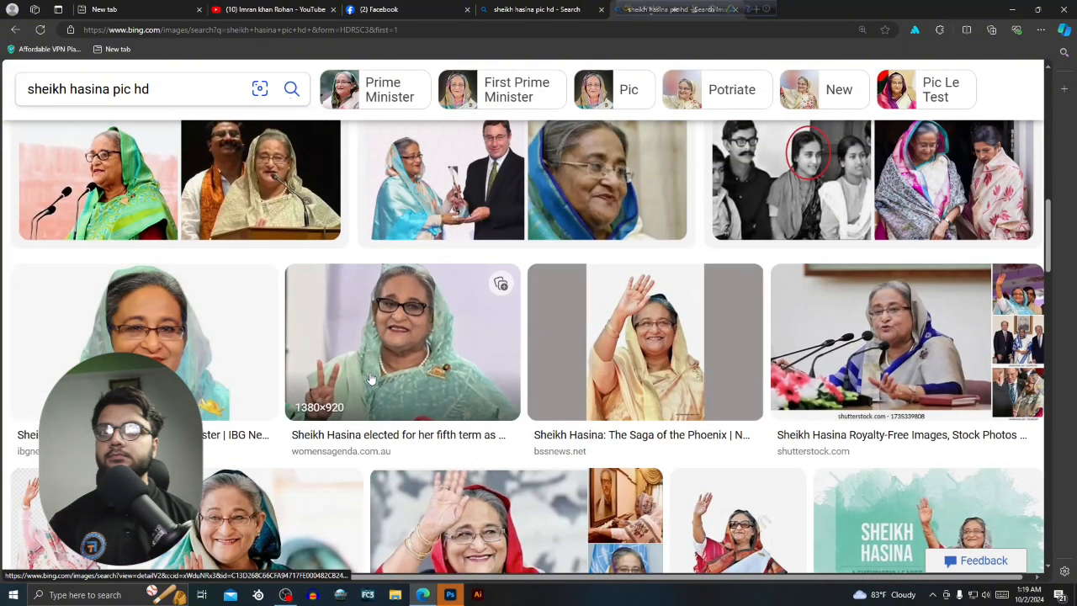
{"action": "scroll", "coordinate": [371, 379], "scroll_direction": "up", "scroll_amount": 2}
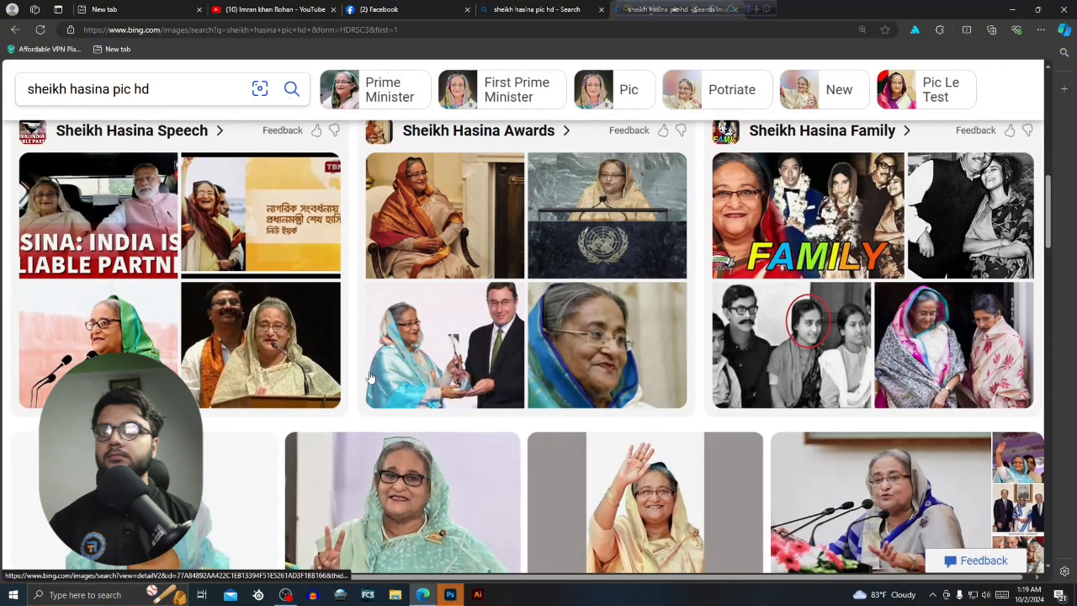
{"action": "scroll", "coordinate": [325, 373], "scroll_direction": "down", "scroll_amount": 4}
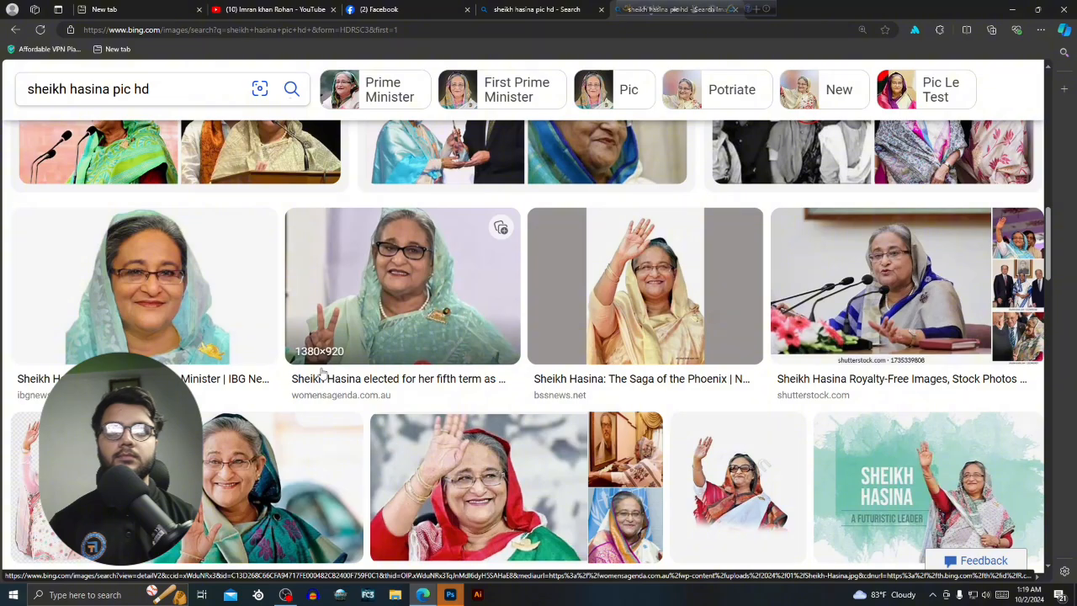
{"action": "scroll", "coordinate": [323, 373], "scroll_direction": "down", "scroll_amount": 4}
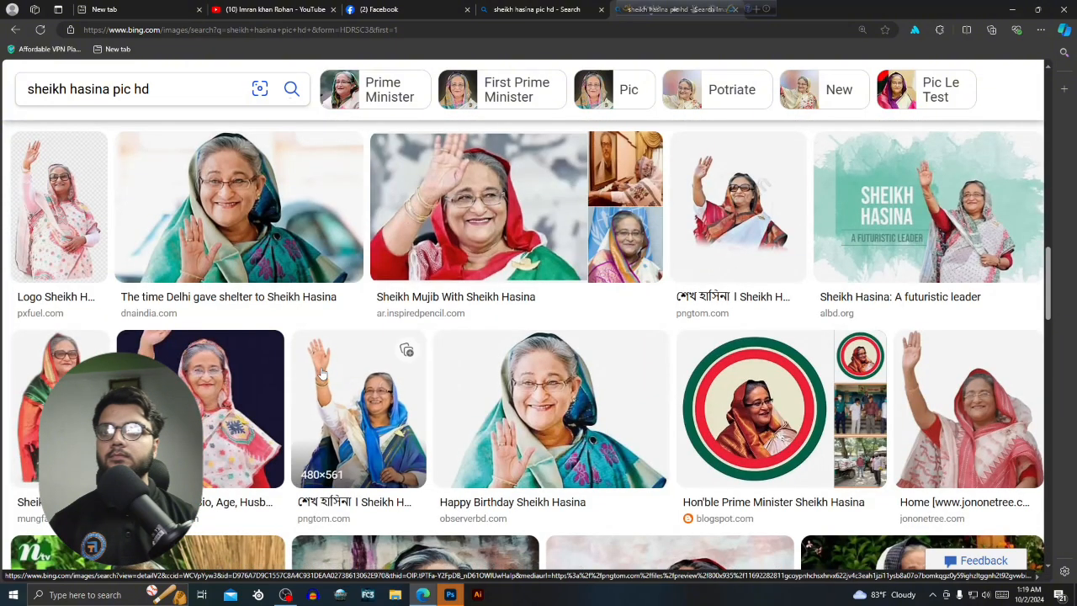
{"action": "scroll", "coordinate": [649, 348], "scroll_direction": "down", "scroll_amount": 4}
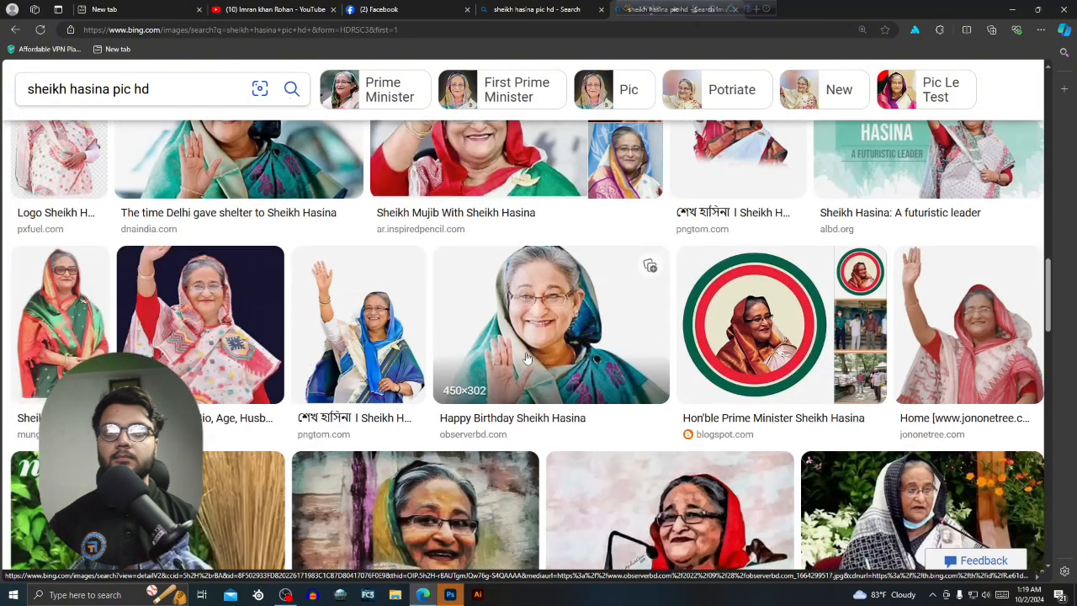
{"action": "scroll", "coordinate": [522, 354], "scroll_direction": "down", "scroll_amount": 12}
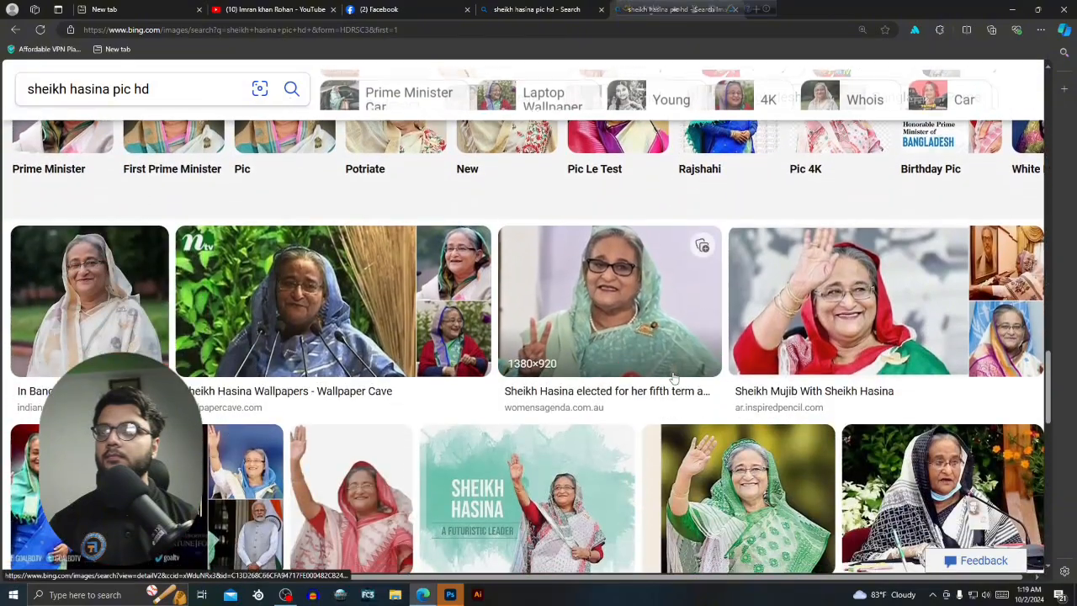
{"action": "scroll", "coordinate": [673, 380], "scroll_direction": "up", "scroll_amount": 3}
{"action": "scroll", "coordinate": [673, 381], "scroll_direction": "down", "scroll_amount": 4}
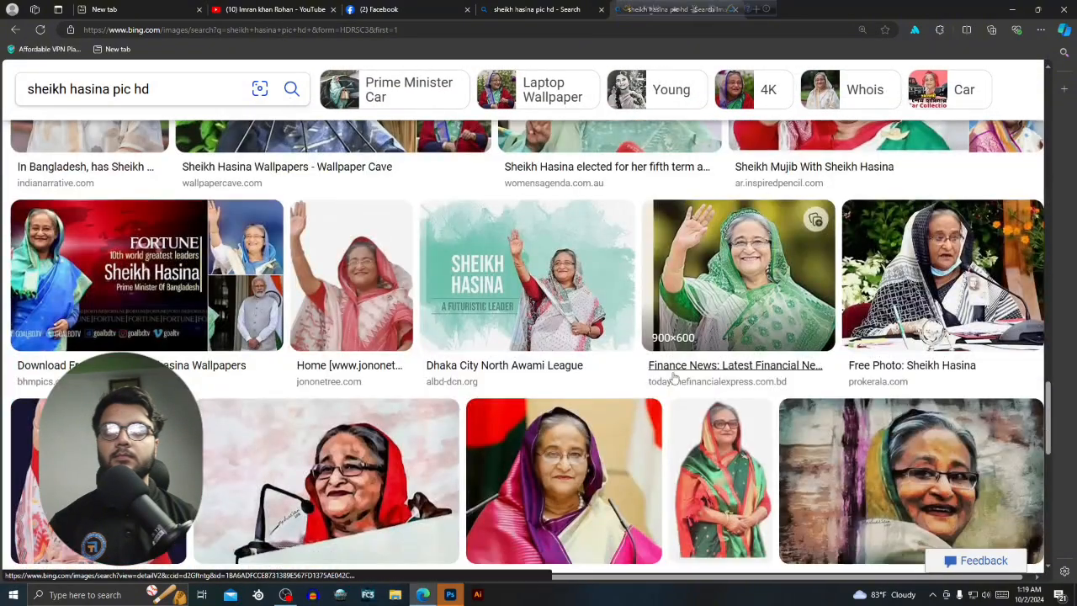
{"action": "scroll", "coordinate": [674, 380], "scroll_direction": "down", "scroll_amount": 6}
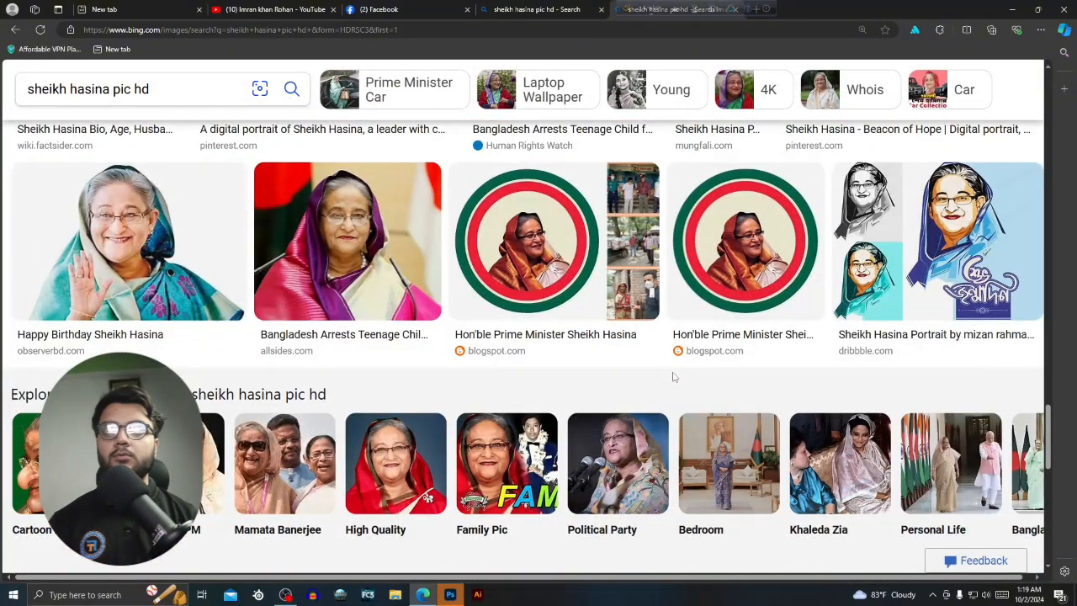
{"action": "scroll", "coordinate": [673, 380], "scroll_direction": "up", "scroll_amount": 2}
{"action": "scroll", "coordinate": [673, 379], "scroll_direction": "up", "scroll_amount": 18}
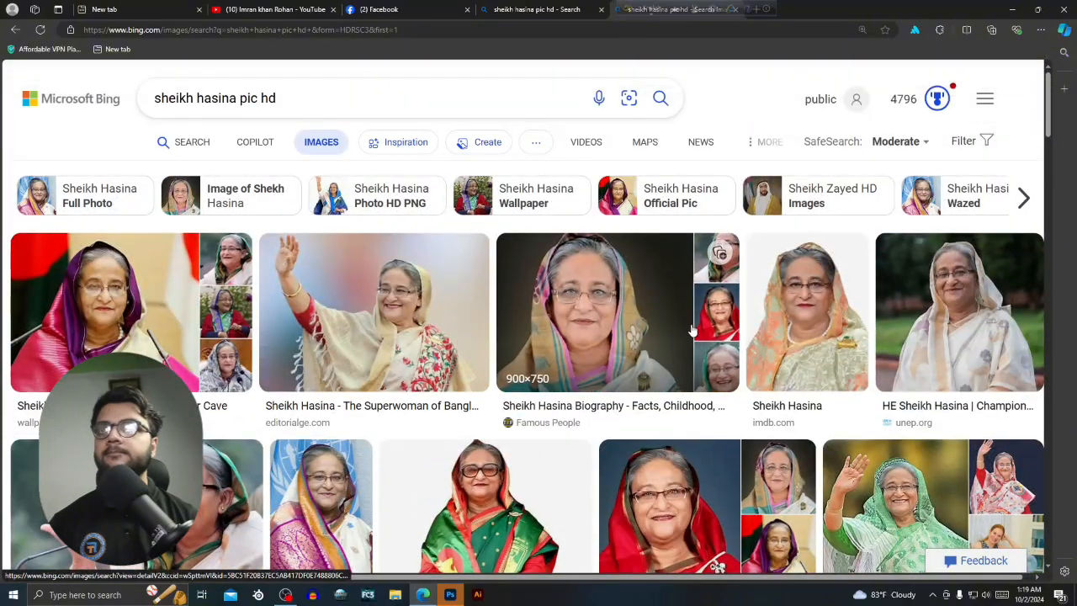
Change the image search to the suggested query "image of sheikh hasina" with the corrected spelling
{"action": "left_click", "coordinate": [217, 196]}
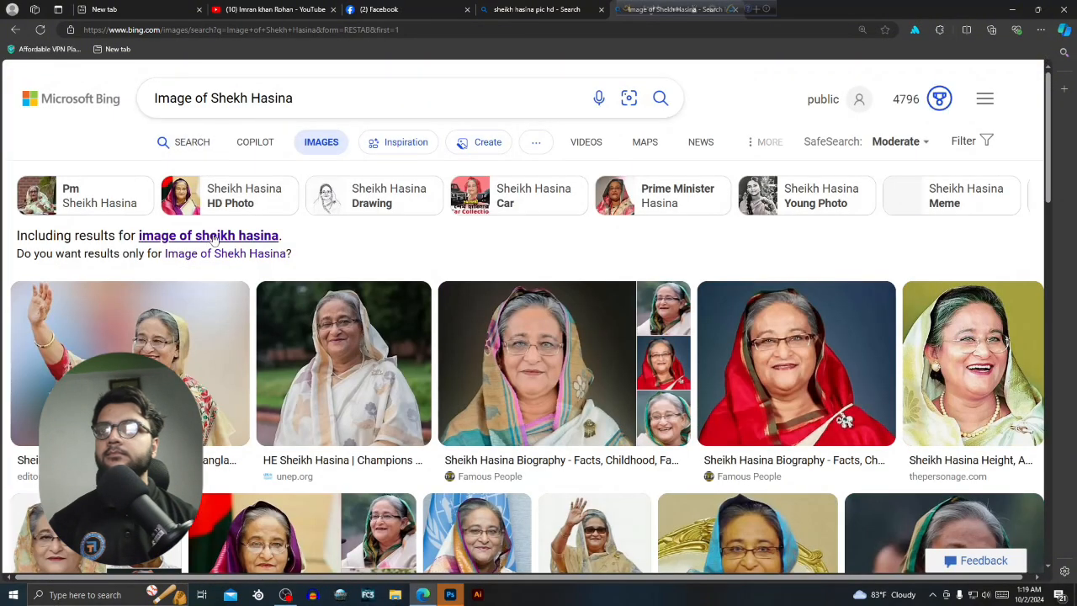
{"action": "left_click", "coordinate": [214, 235]}
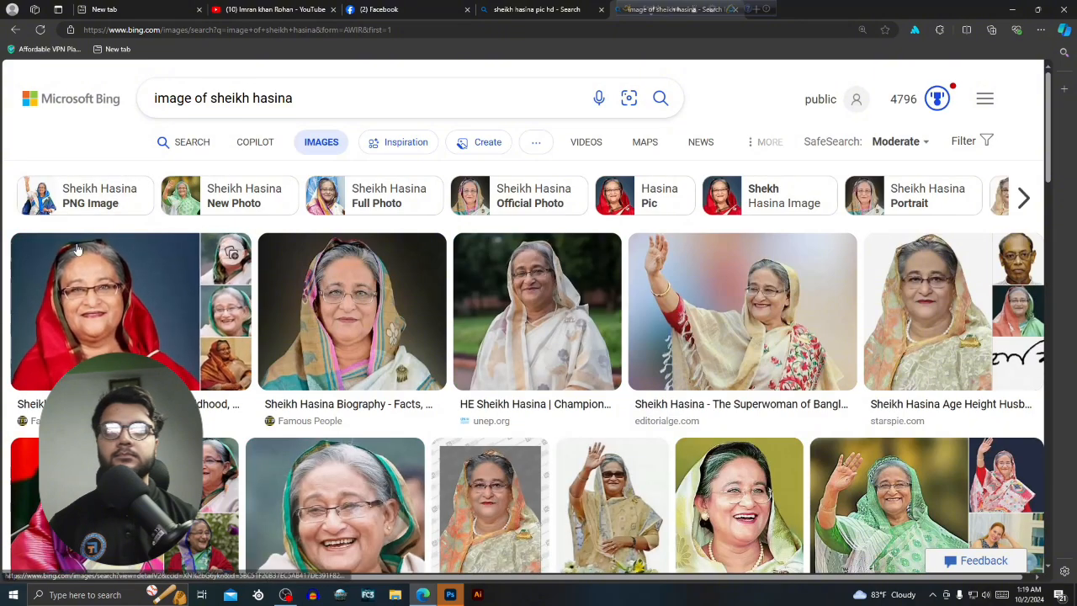
Save the 900 × 750 Famous People portrait of Sheikh Hasina with the tan and pink headscarf to the Documents folder
{"action": "scroll", "coordinate": [456, 248], "scroll_direction": "down", "scroll_amount": 1}
{"action": "scroll", "coordinate": [465, 292], "scroll_direction": "down", "scroll_amount": 1}
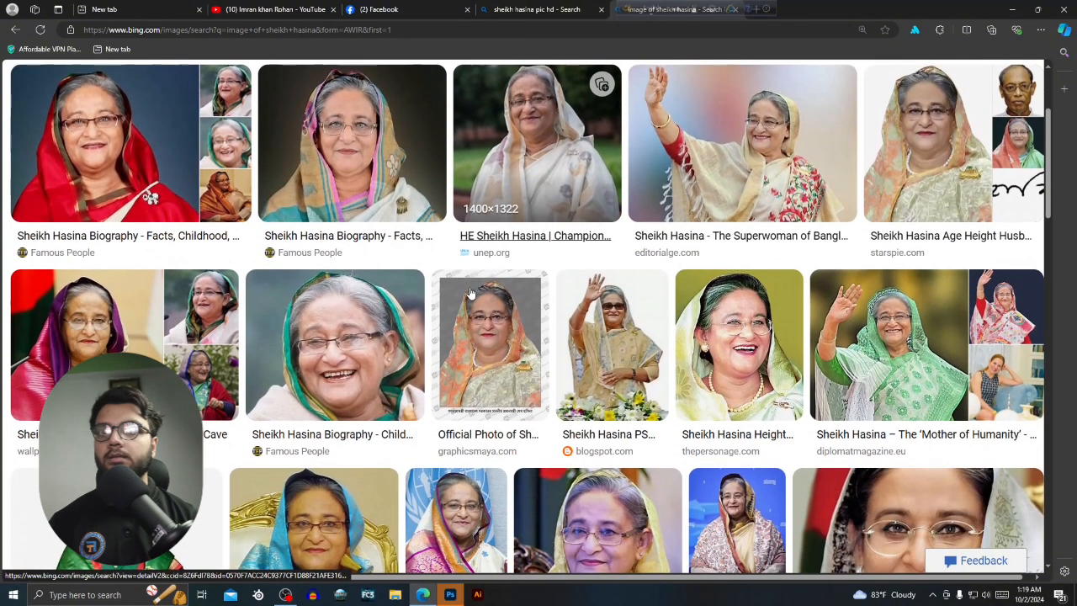
{"action": "scroll", "coordinate": [357, 309], "scroll_direction": "down", "scroll_amount": 3}
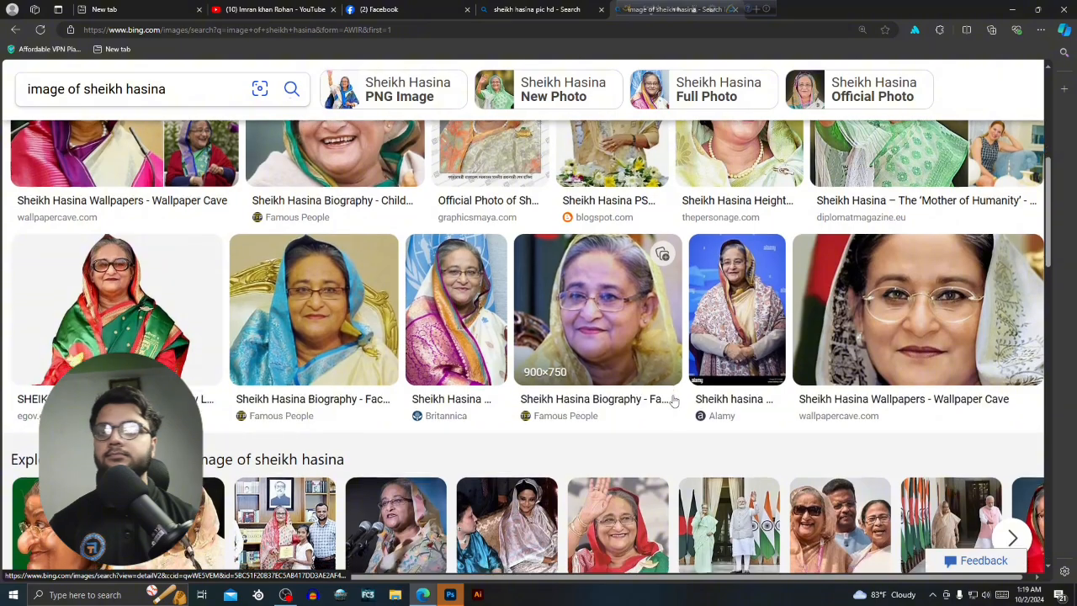
{"action": "scroll", "coordinate": [674, 402], "scroll_direction": "down", "scroll_amount": 3}
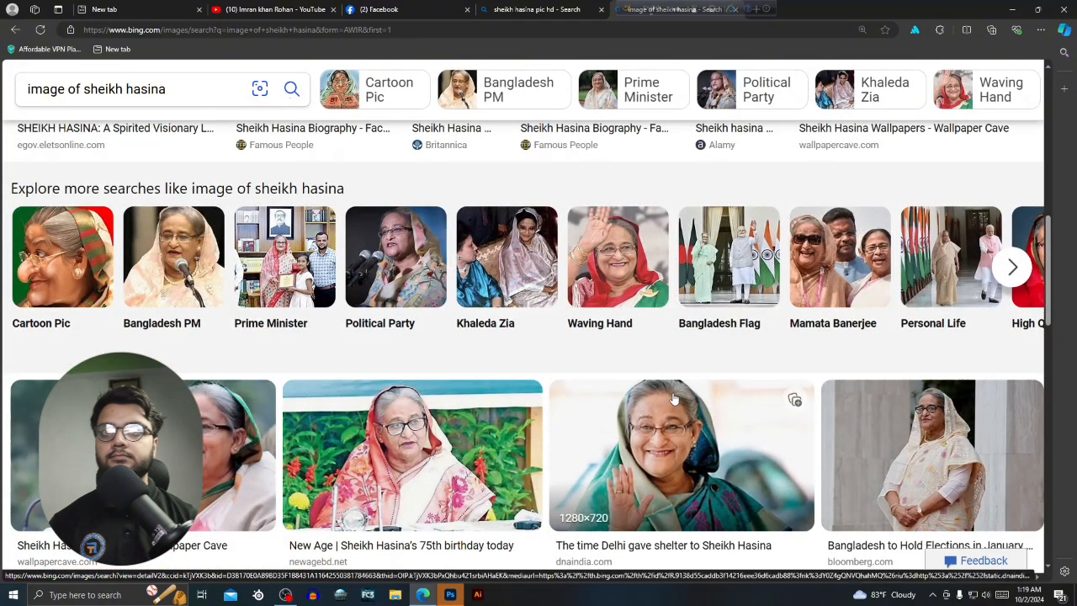
{"action": "scroll", "coordinate": [674, 397], "scroll_direction": "up", "scroll_amount": 10}
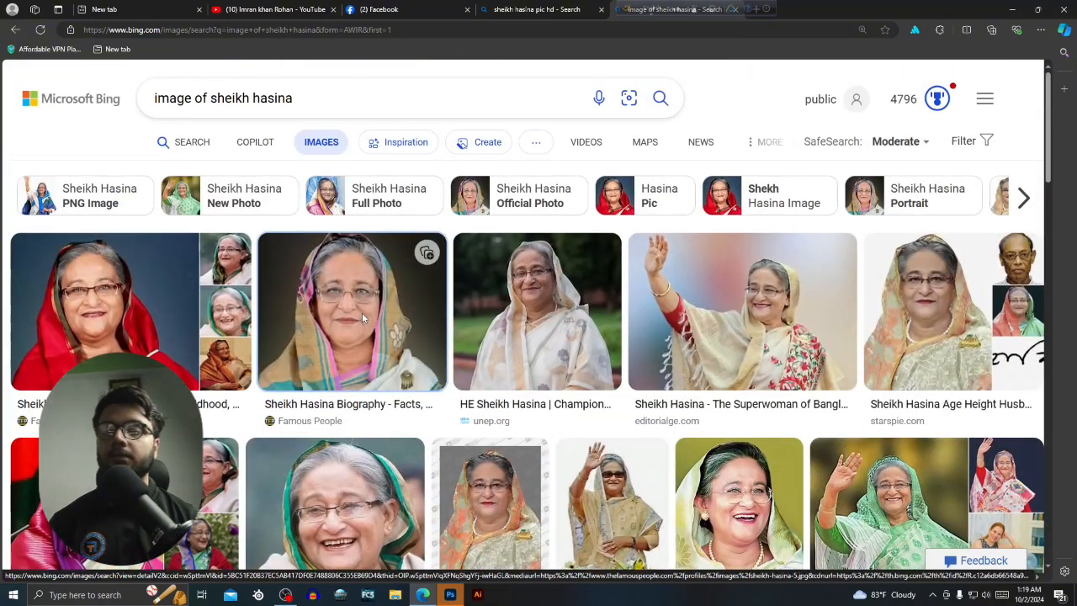
{"action": "left_click", "coordinate": [362, 312]}
{"action": "right_click", "coordinate": [309, 238]}
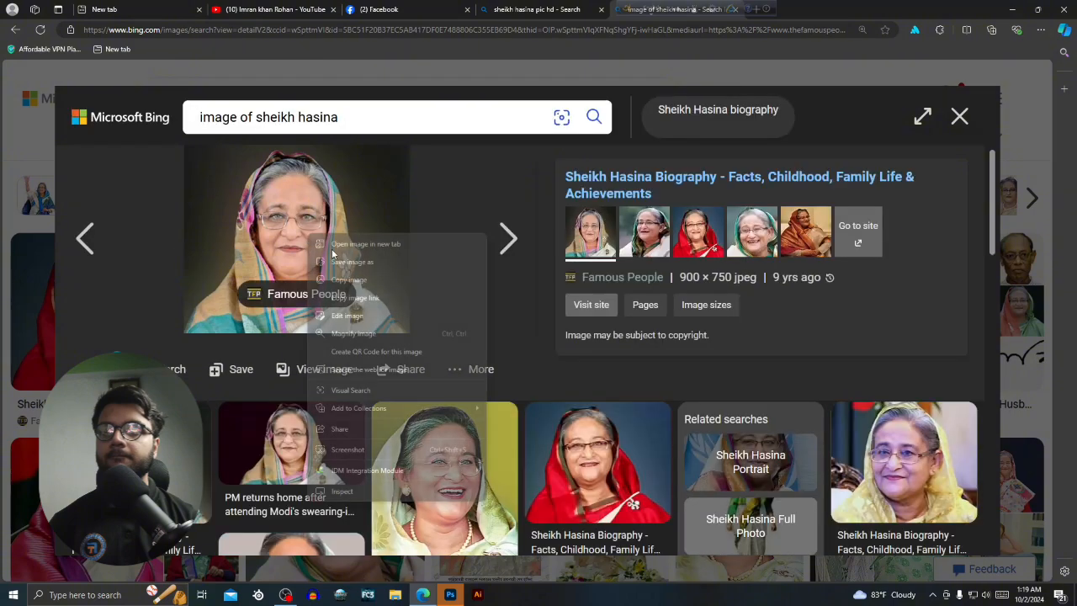
{"action": "left_click", "coordinate": [341, 263]}
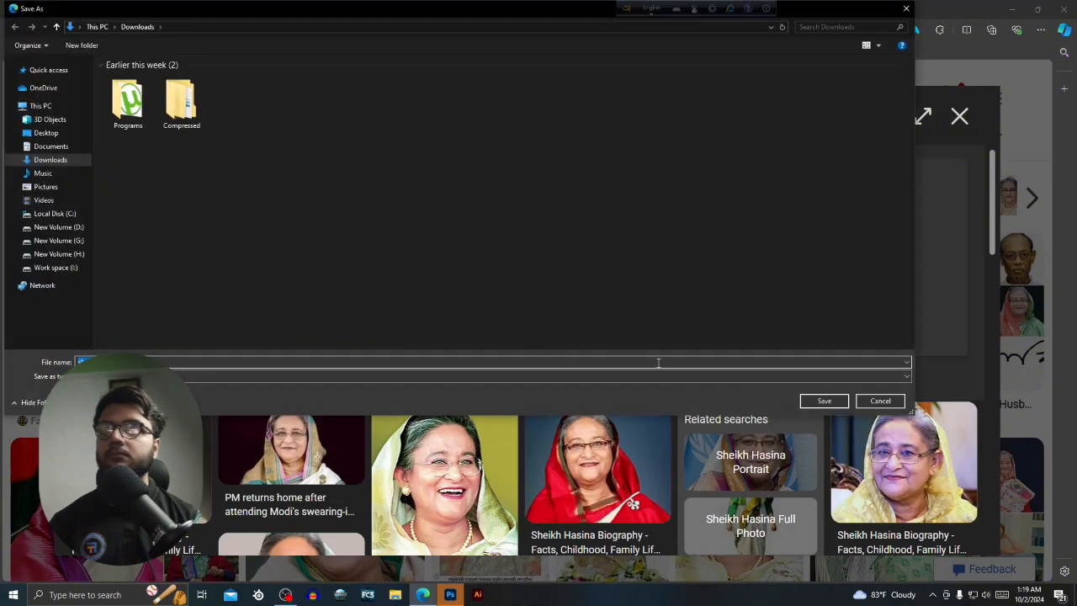
{"action": "left_click", "coordinate": [71, 148]}
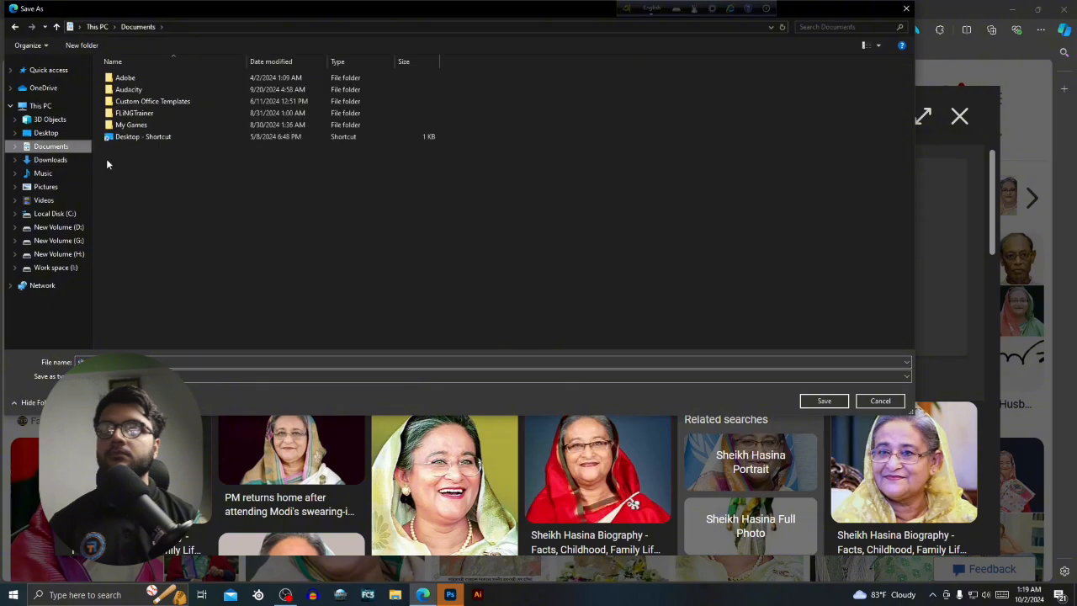
{"action": "left_click", "coordinate": [823, 402]}
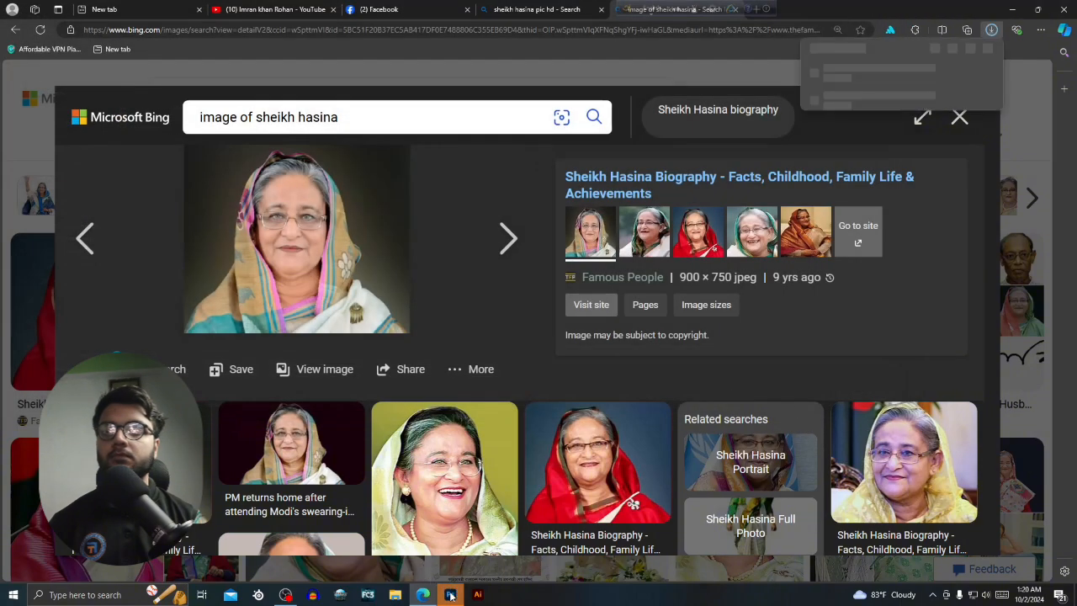
Switch to Photoshop and create a new document from the recent 1920 x 1080 px, 300 ppi preset
{"action": "left_click", "coordinate": [450, 595]}
{"action": "scroll", "coordinate": [550, 390], "scroll_direction": "down", "scroll_amount": 2}
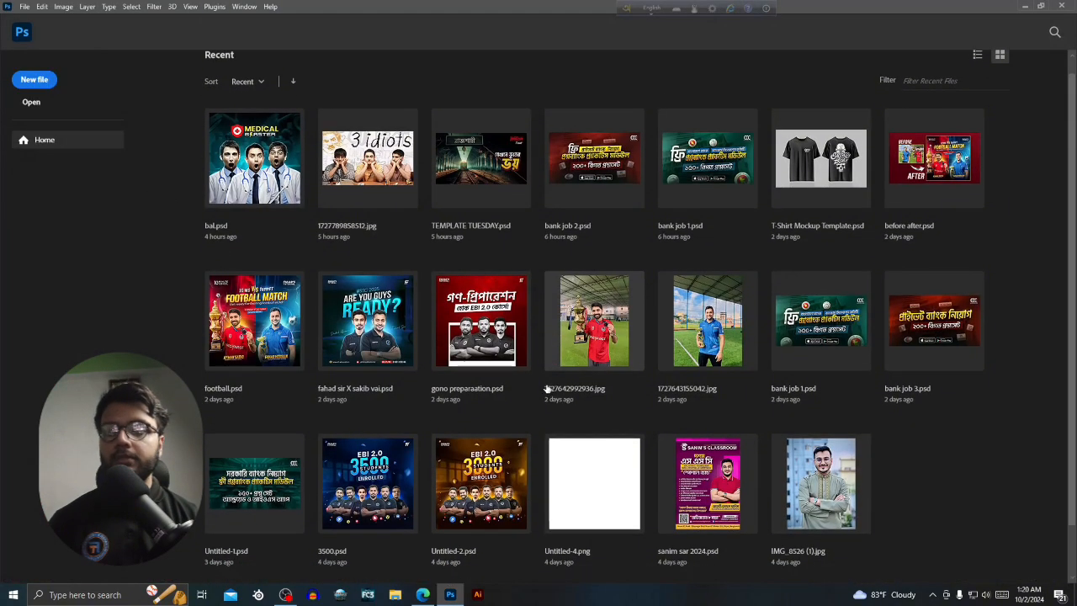
{"action": "scroll", "coordinate": [550, 391], "scroll_direction": "up", "scroll_amount": 2}
{"action": "left_click", "coordinate": [24, 7]}
{"action": "left_click", "coordinate": [43, 18]}
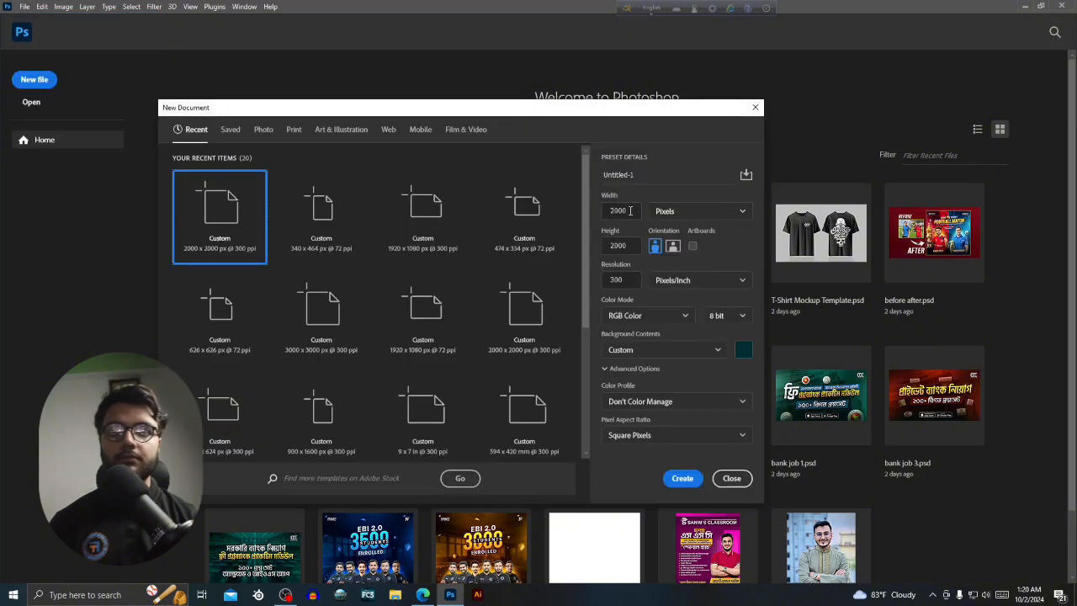
{"action": "left_click", "coordinate": [606, 211]}
{"action": "double_click", "coordinate": [718, 190]}
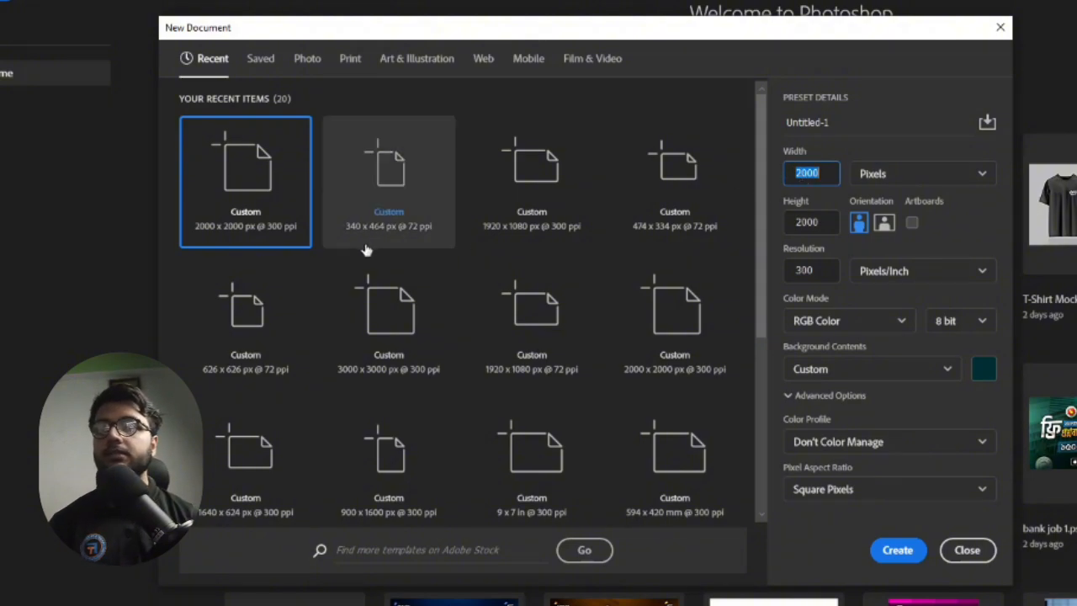
{"action": "left_click", "coordinate": [531, 202]}
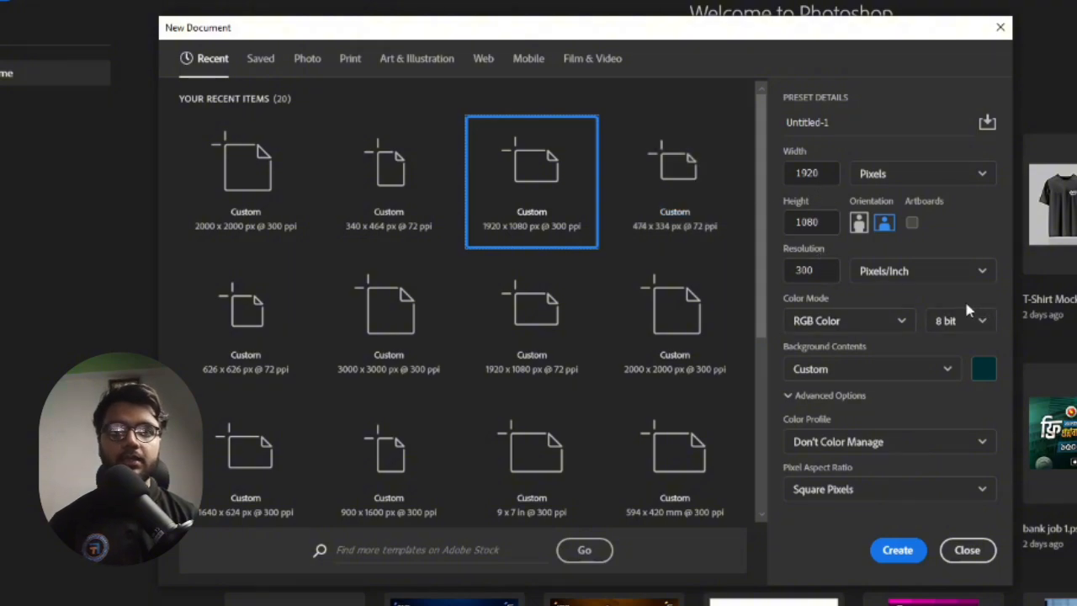
{"action": "left_click", "coordinate": [897, 549]}
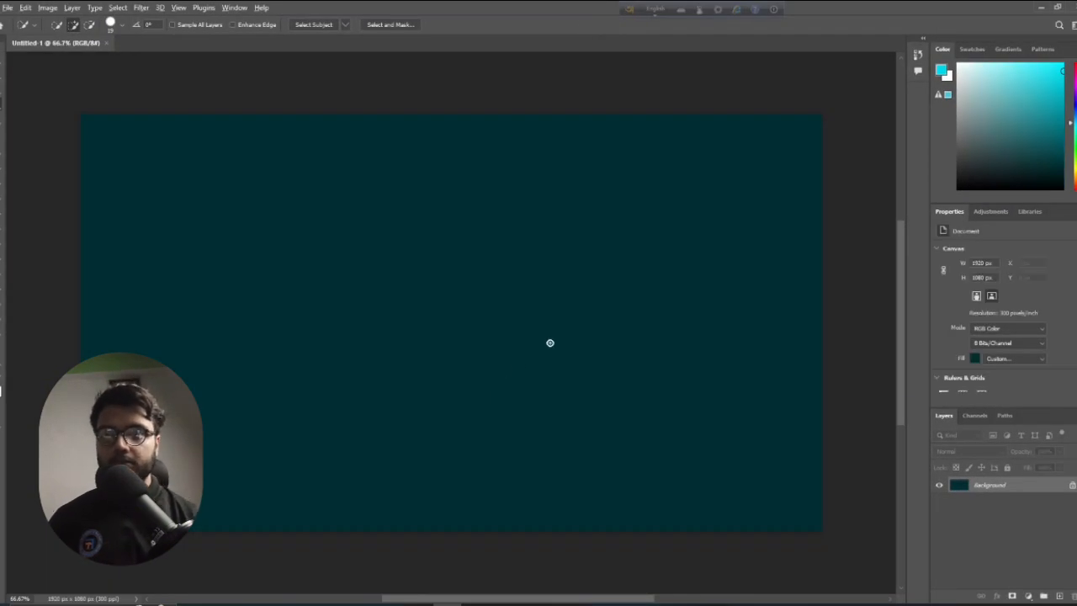
Place sheikh-hasina-5.webp from the Documents folder as an embedded image on the canvas at its default size
{"action": "scroll", "coordinate": [551, 344], "scroll_direction": "down", "scroll_amount": 2}
{"action": "scroll", "coordinate": [551, 343], "scroll_direction": "up", "scroll_amount": 2}
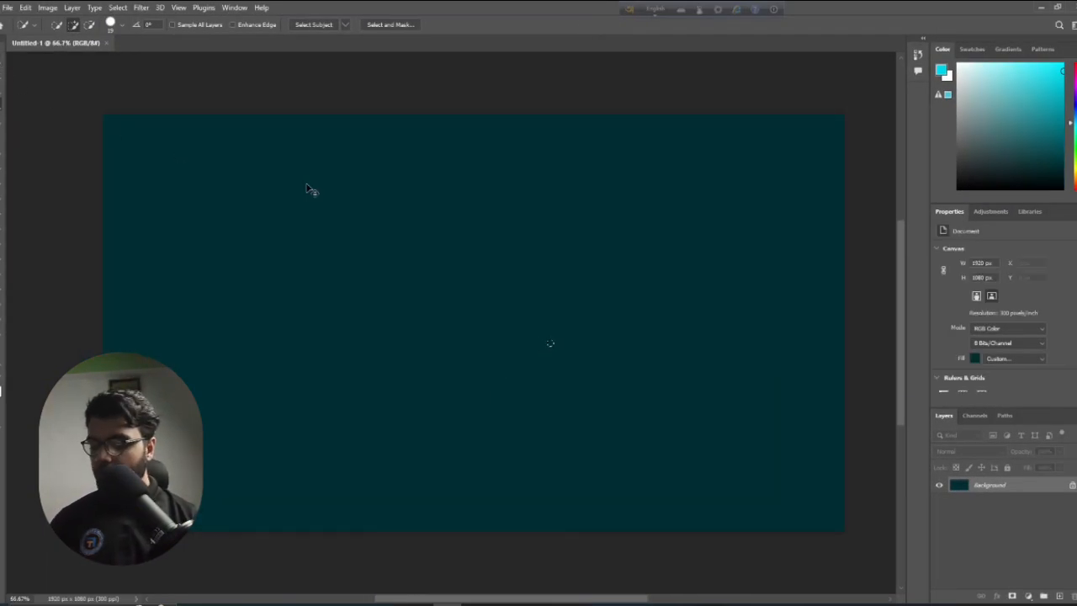
{"action": "key", "text": "v"}
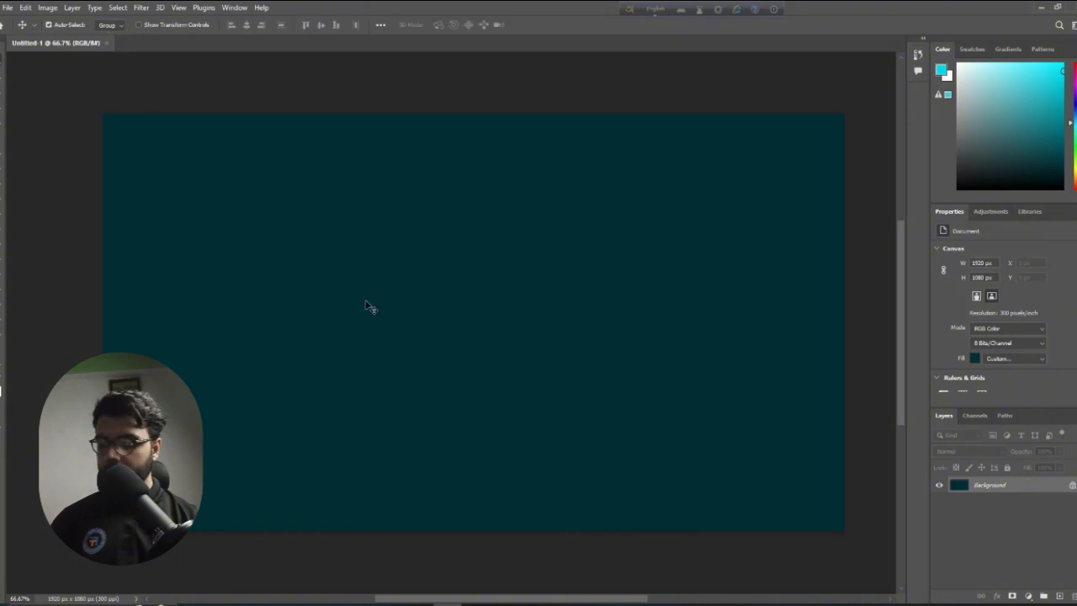
{"action": "left_click", "coordinate": [12, 10]}
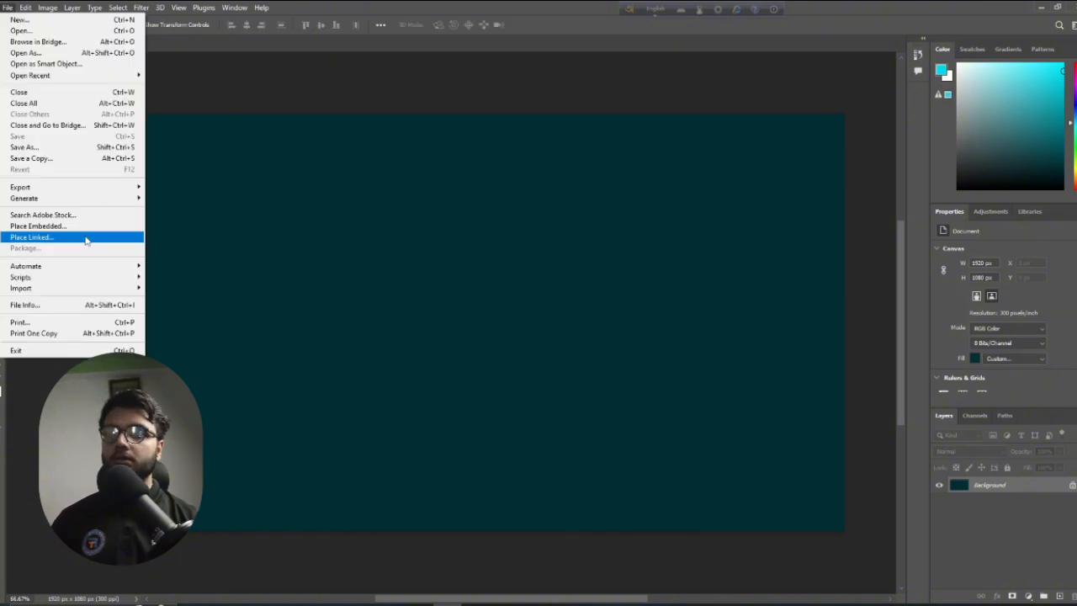
{"action": "left_click", "coordinate": [82, 234]}
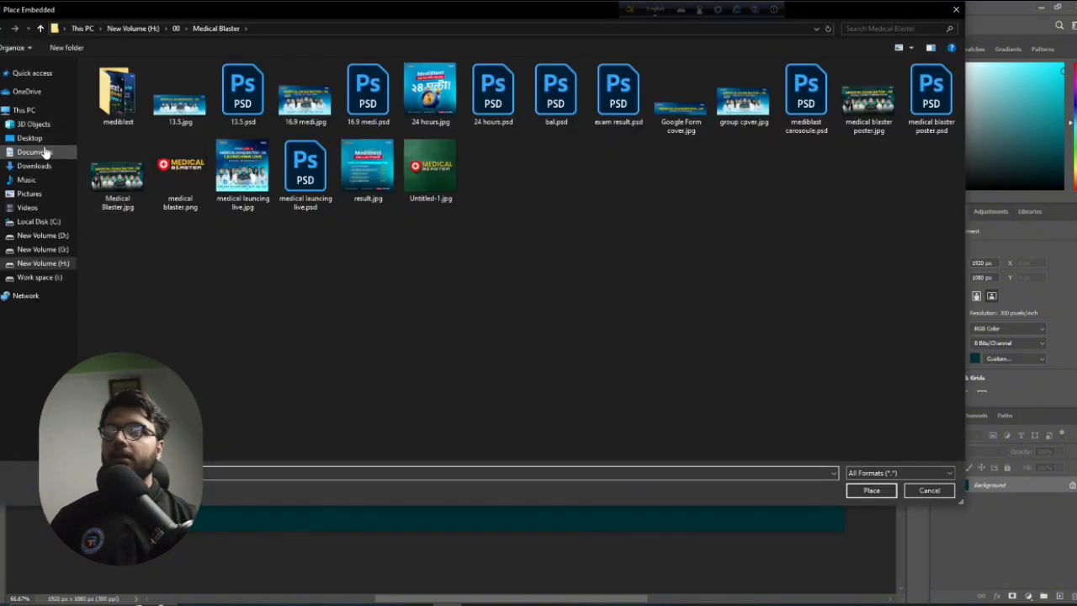
{"action": "left_click", "coordinate": [44, 166]}
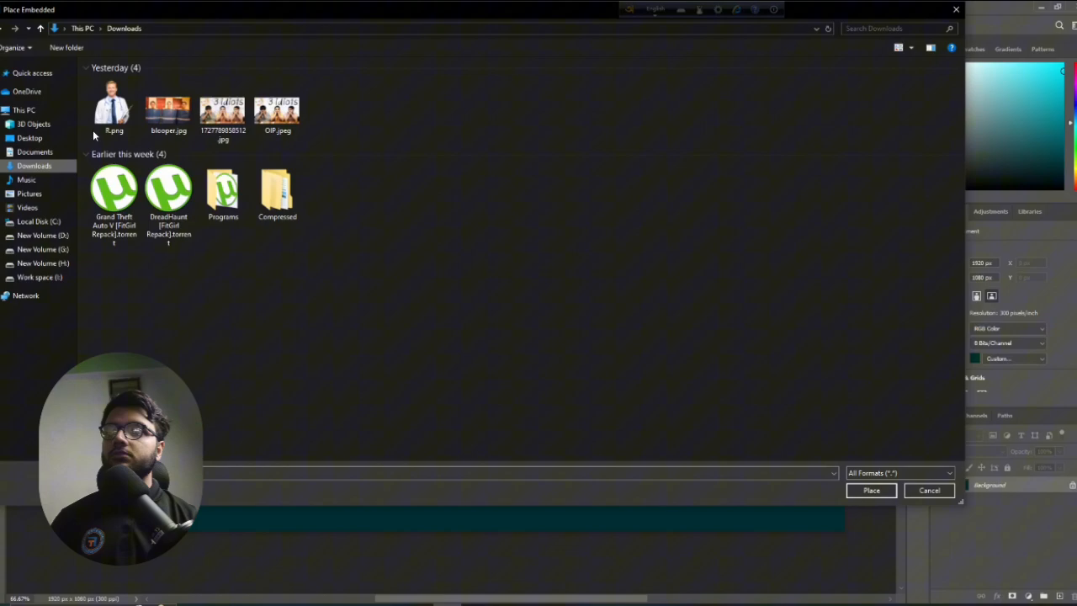
{"action": "left_click", "coordinate": [34, 152]}
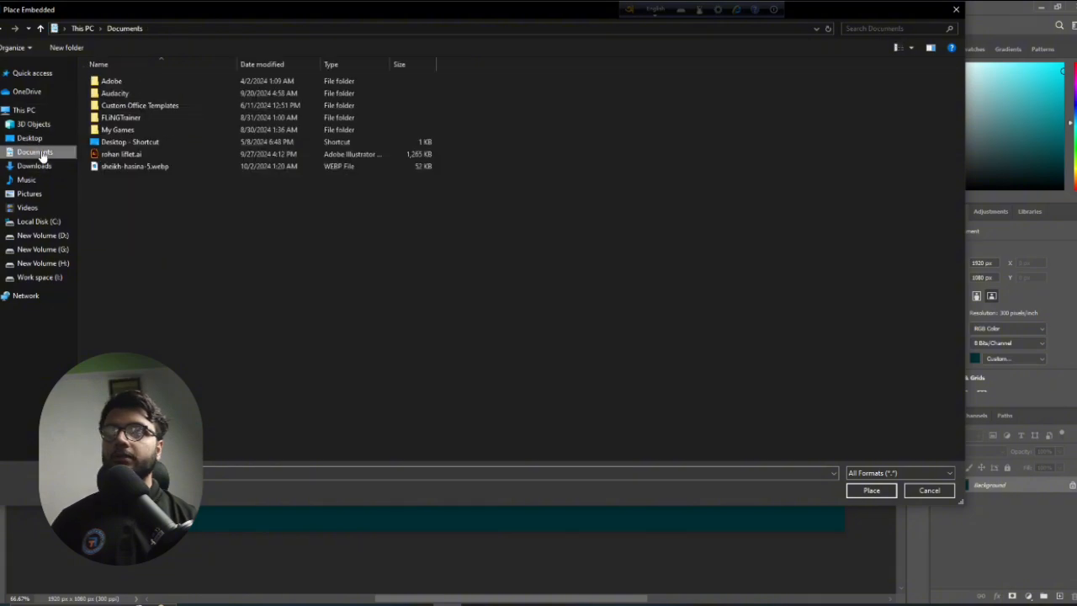
{"action": "left_click", "coordinate": [147, 166]}
{"action": "left_click", "coordinate": [871, 491]}
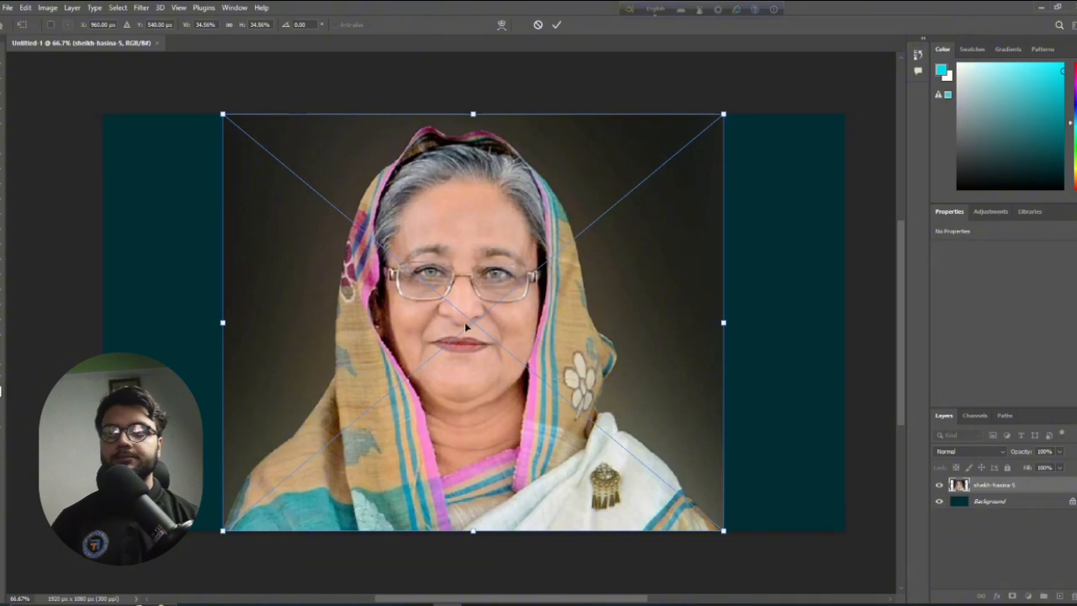
{"action": "key", "text": "Return"}
Move the placed portrait flush against the left edge of the canvas, at X 0 px and Y 0 px
{"action": "scroll", "coordinate": [488, 278], "scroll_direction": "up", "scroll_amount": 4}
{"action": "scroll", "coordinate": [487, 282], "scroll_direction": "down", "scroll_amount": 2}
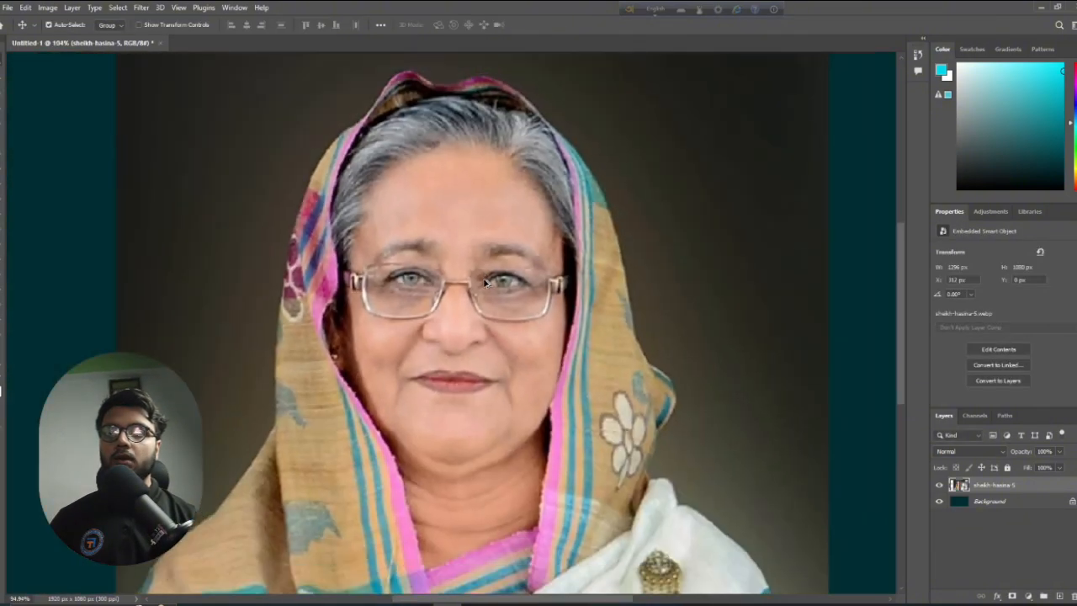
{"action": "scroll", "coordinate": [486, 283], "scroll_direction": "down", "scroll_amount": 3}
{"action": "scroll", "coordinate": [486, 283], "scroll_direction": "up", "scroll_amount": 1}
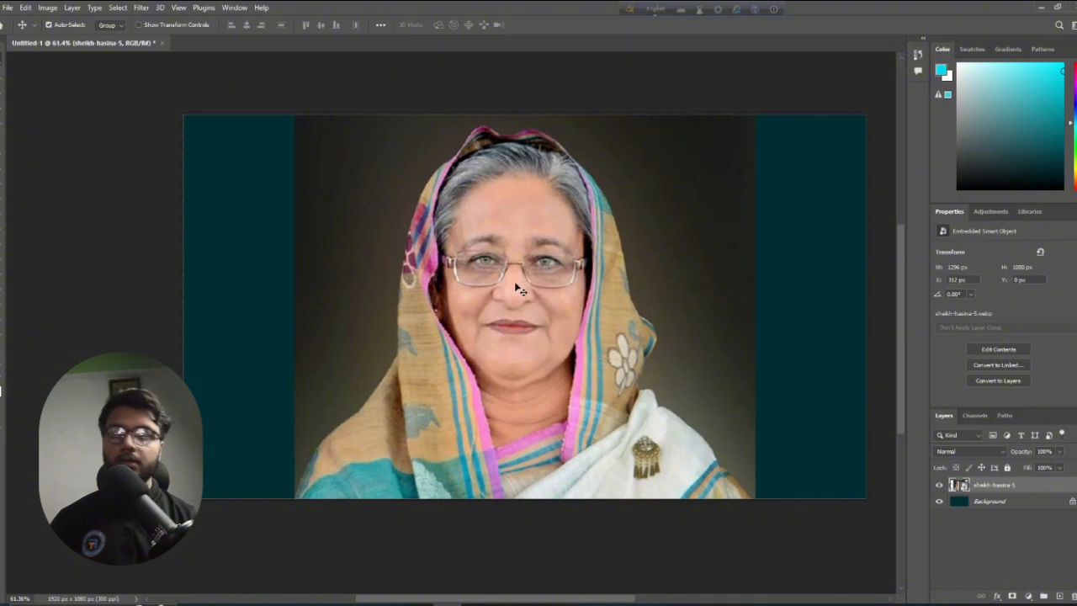
{"action": "scroll", "coordinate": [516, 288], "scroll_direction": "down", "scroll_amount": 1}
{"action": "left_click_drag", "start_coordinate": [516, 288], "coordinate": [421, 295]}
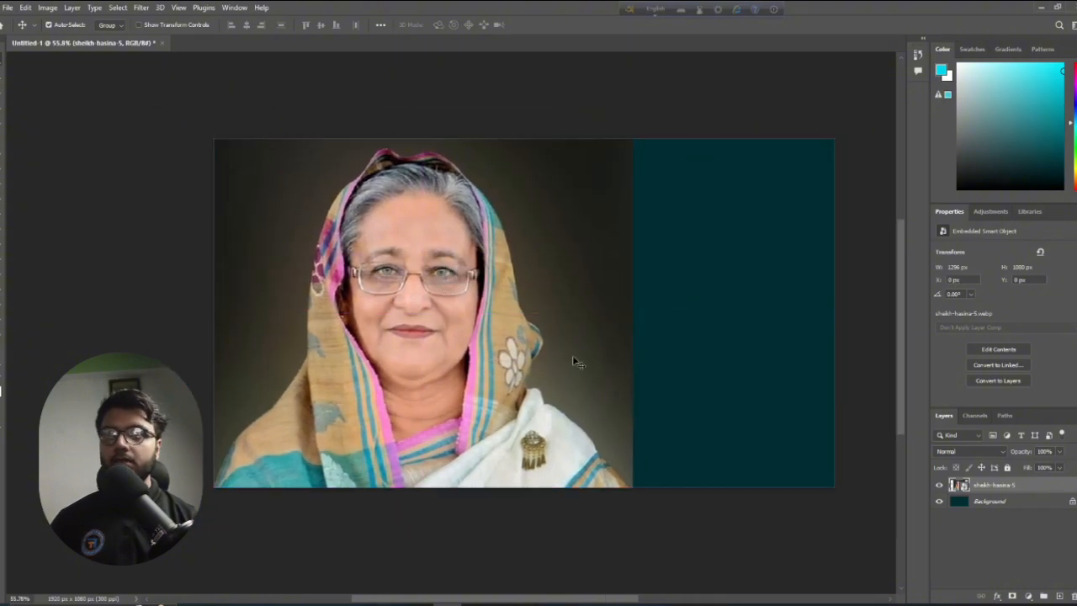
Select the subject of the portrait automatically and invert the selection to cover everything around her
{"action": "left_click", "coordinate": [117, 8]}
{"action": "left_click", "coordinate": [139, 141]}
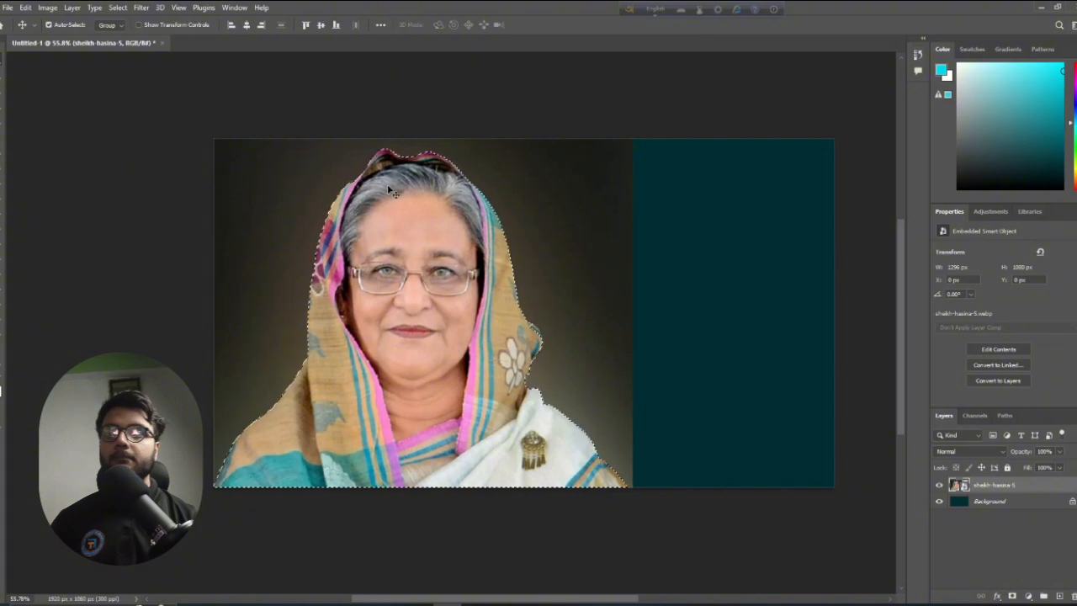
{"action": "scroll", "coordinate": [405, 261], "scroll_direction": "up", "scroll_amount": 1}
{"action": "scroll", "coordinate": [406, 261], "scroll_direction": "up", "scroll_amount": 3}
{"action": "scroll", "coordinate": [408, 263], "scroll_direction": "down", "scroll_amount": 4}
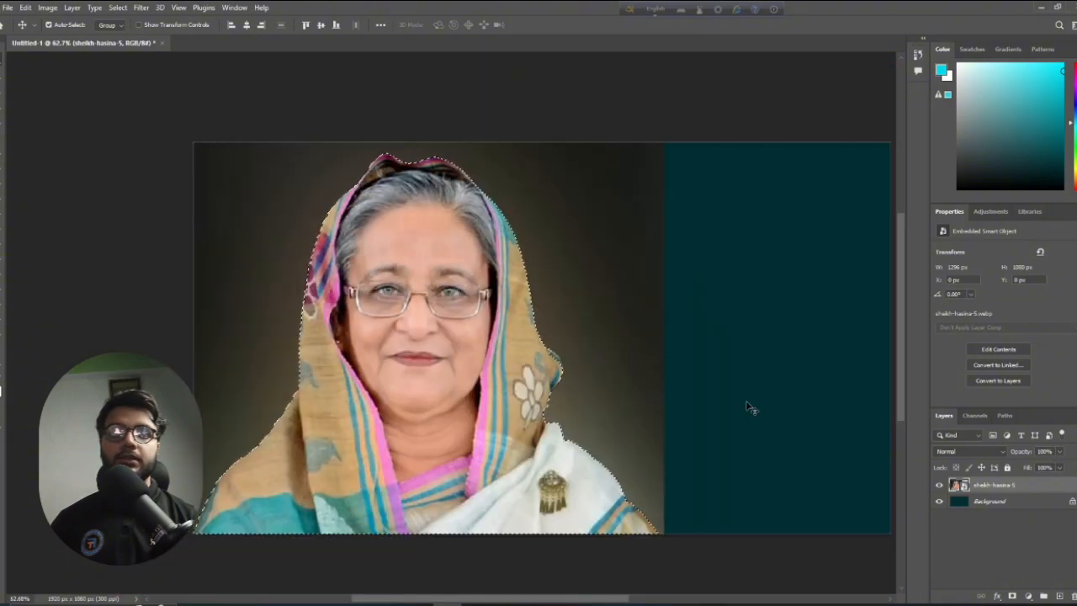
{"action": "key", "text": "ctrl+shift+i"}
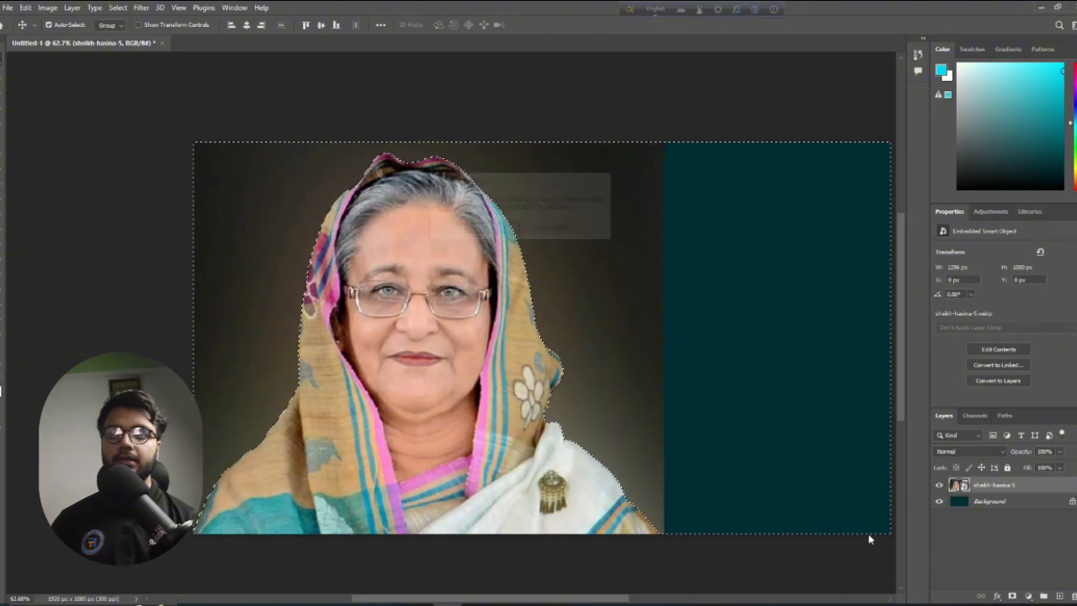
Try to delete the selected background from the portrait layer, then retry with the layer converted to a smart object
{"action": "key", "text": "Delete"}
{"action": "left_click", "coordinate": [492, 229]}
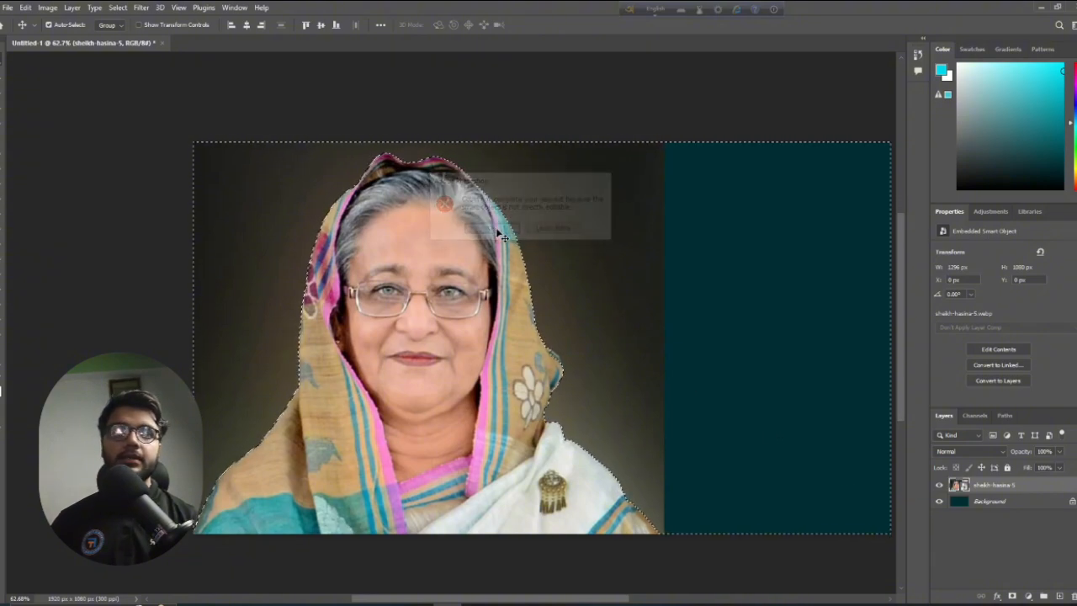
{"action": "right_click", "coordinate": [1040, 485]}
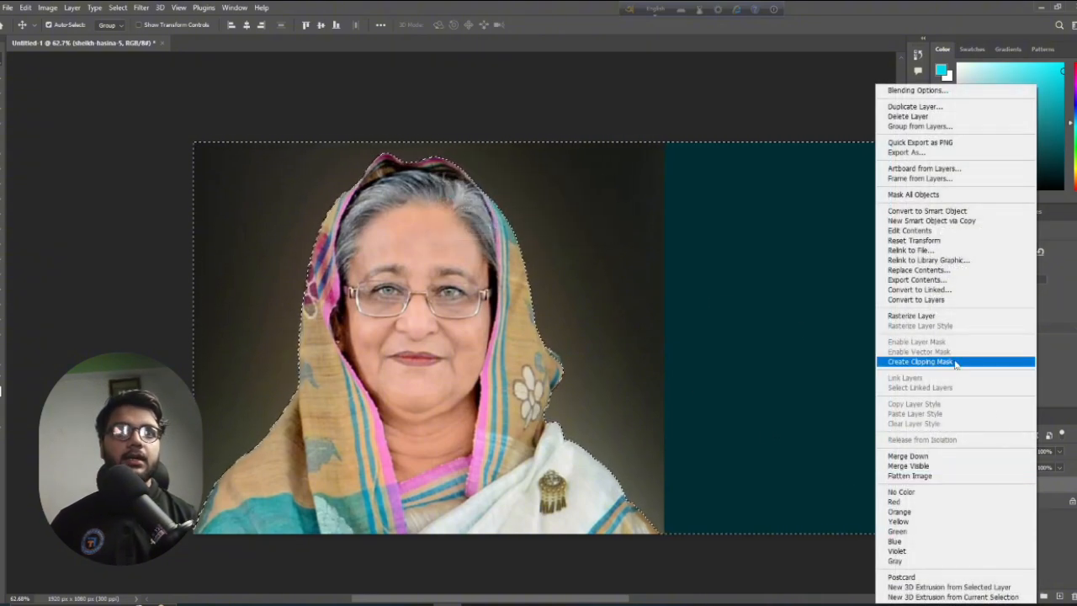
{"action": "left_click", "coordinate": [931, 211]}
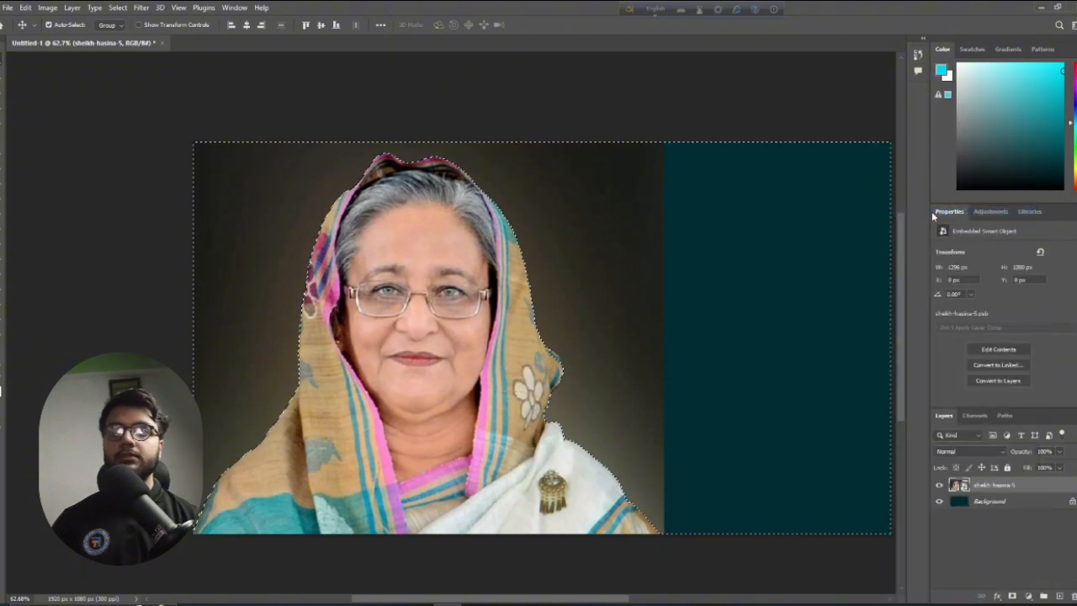
{"action": "key", "text": "Delete"}
{"action": "left_click", "coordinate": [475, 231]}
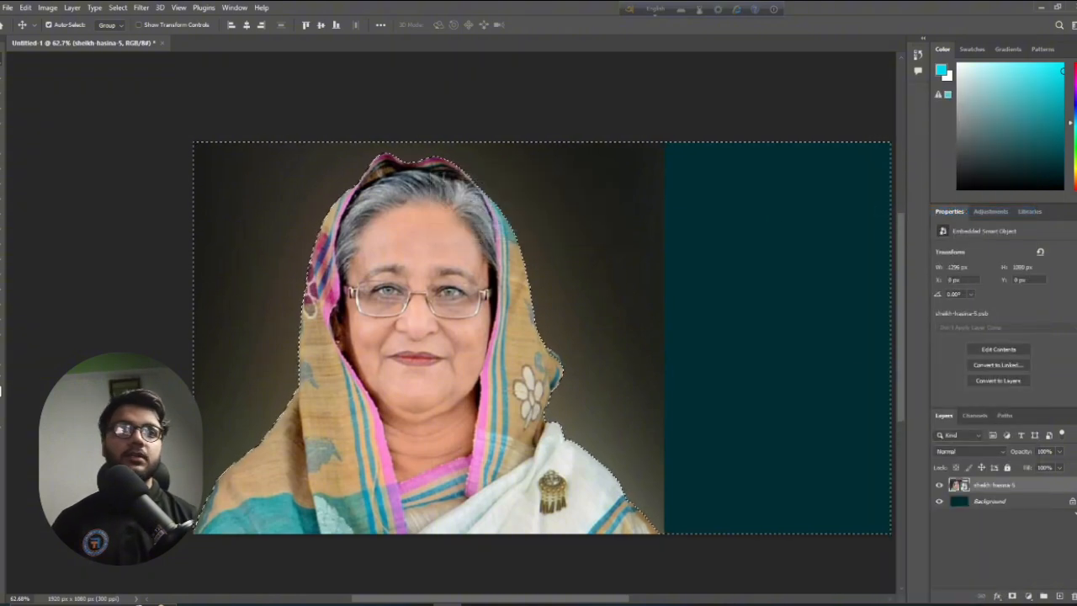
Rasterize the sheikh-hasina-5 layer, delete the selected background around the subject and deselect
{"action": "right_click", "coordinate": [1041, 487]}
{"action": "left_click", "coordinate": [911, 316]}
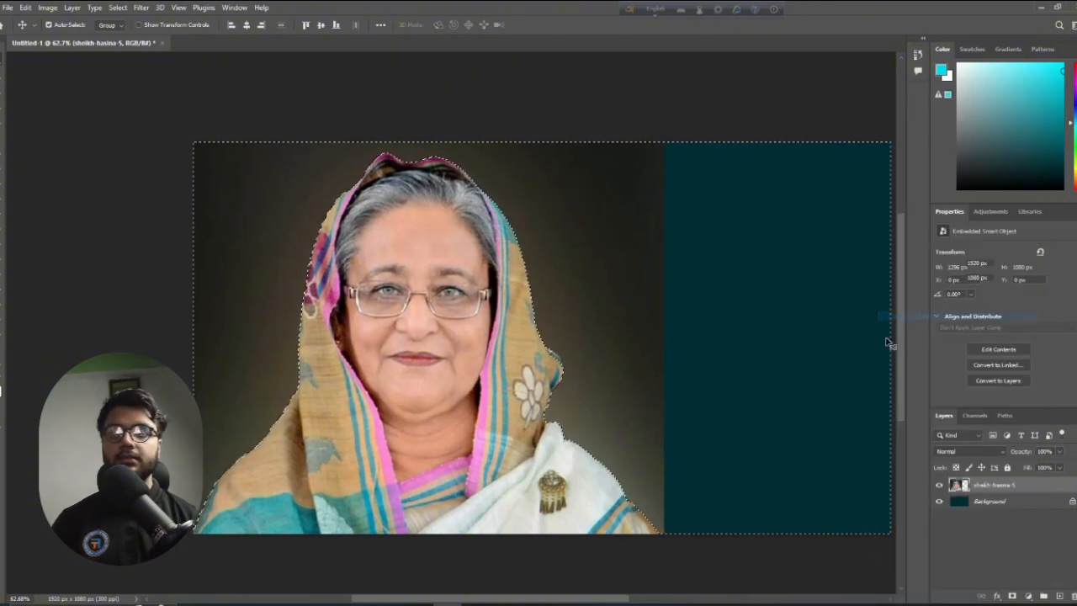
{"action": "key", "text": "Delete"}
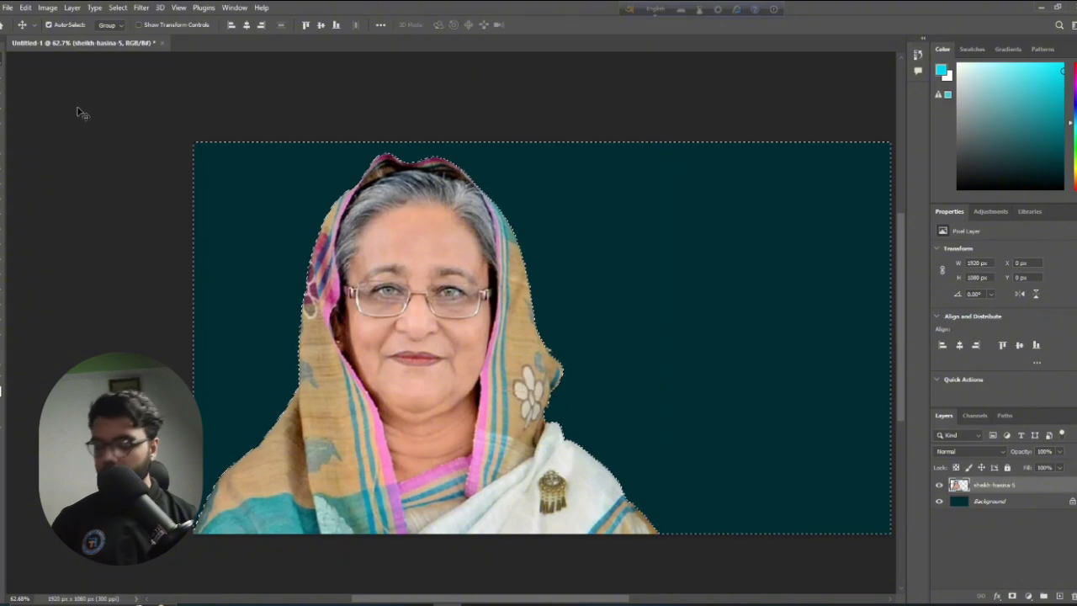
{"action": "scroll", "coordinate": [190, 234], "scroll_direction": "down", "scroll_amount": 2}
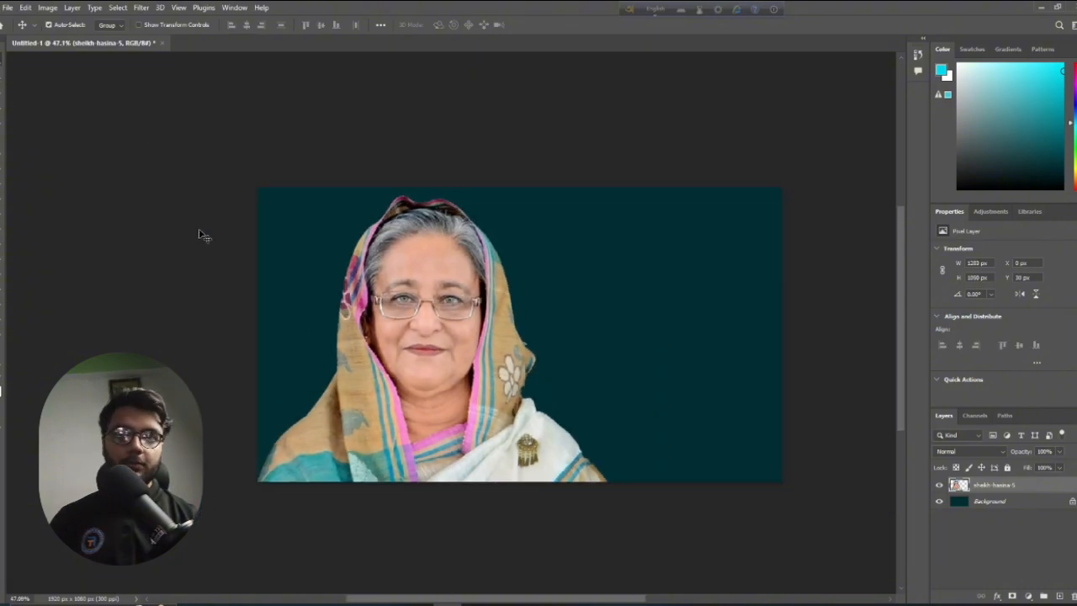
Undo the background deletion and layer conversions, back to the embedded portrait with the inverted selection
{"action": "key", "text": "ctrl+z"}
{"action": "key", "text": "ctrl+z"}
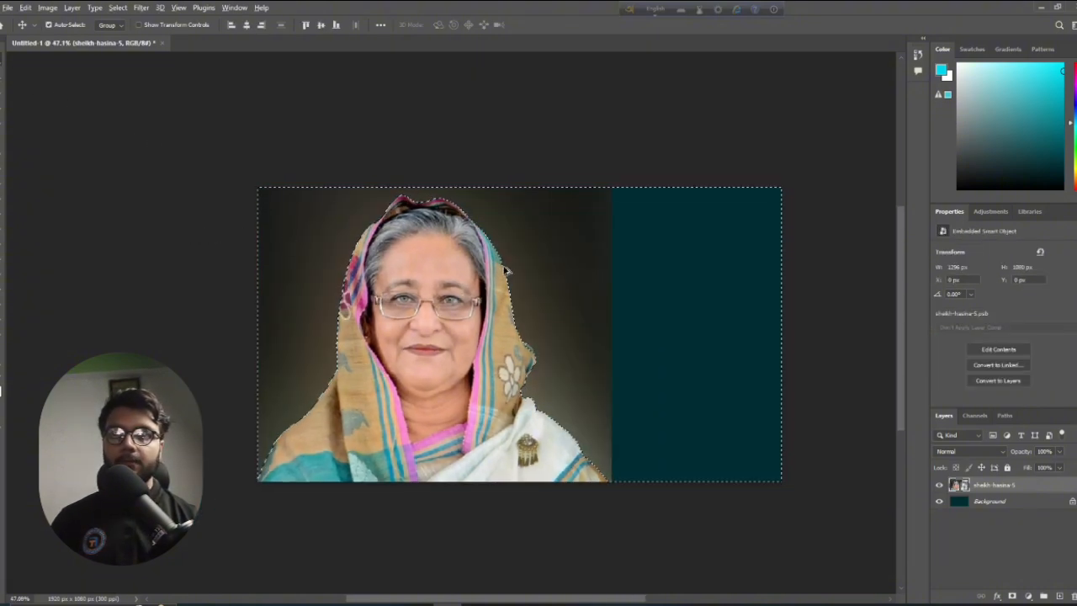
{"action": "scroll", "coordinate": [505, 324], "scroll_direction": "up", "scroll_amount": 2}
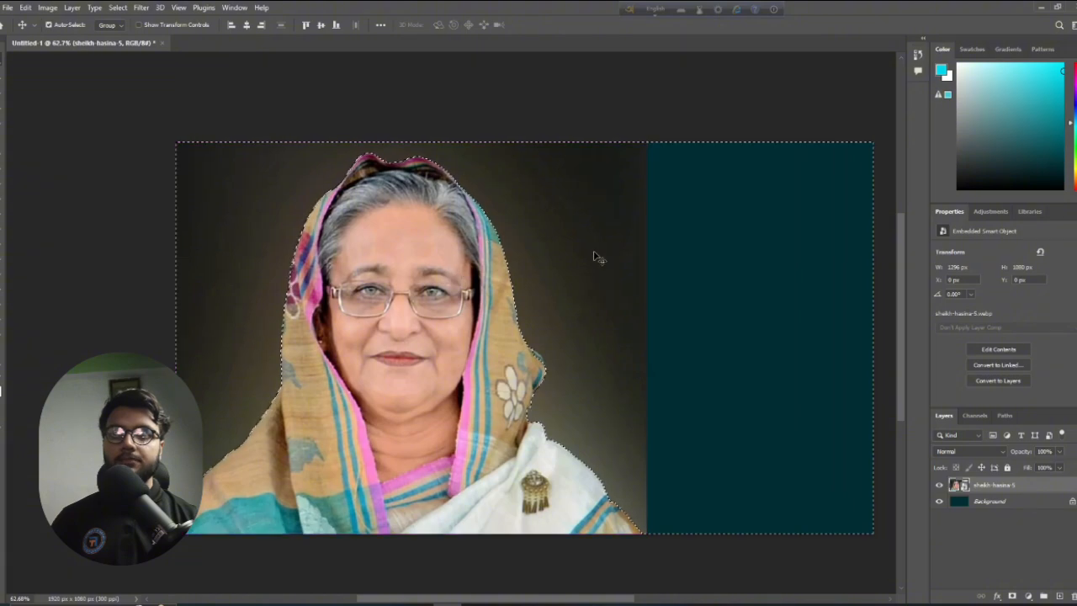
Invert the selection back to the subject and add a layer mask hiding the portrait's background
{"action": "key", "text": "ctrl+shift+i"}
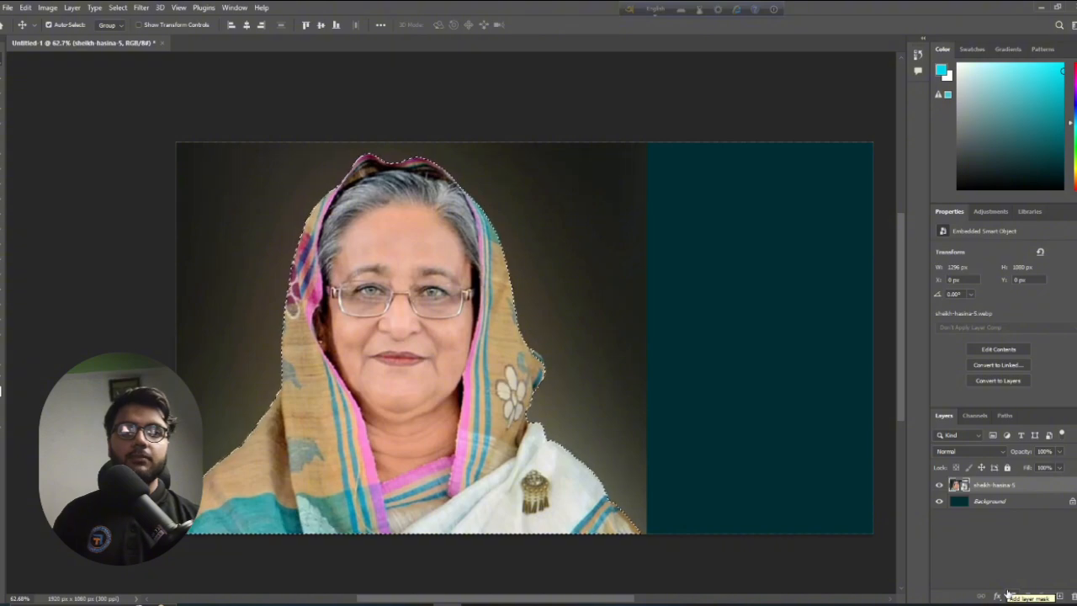
{"action": "left_click", "coordinate": [1010, 596]}
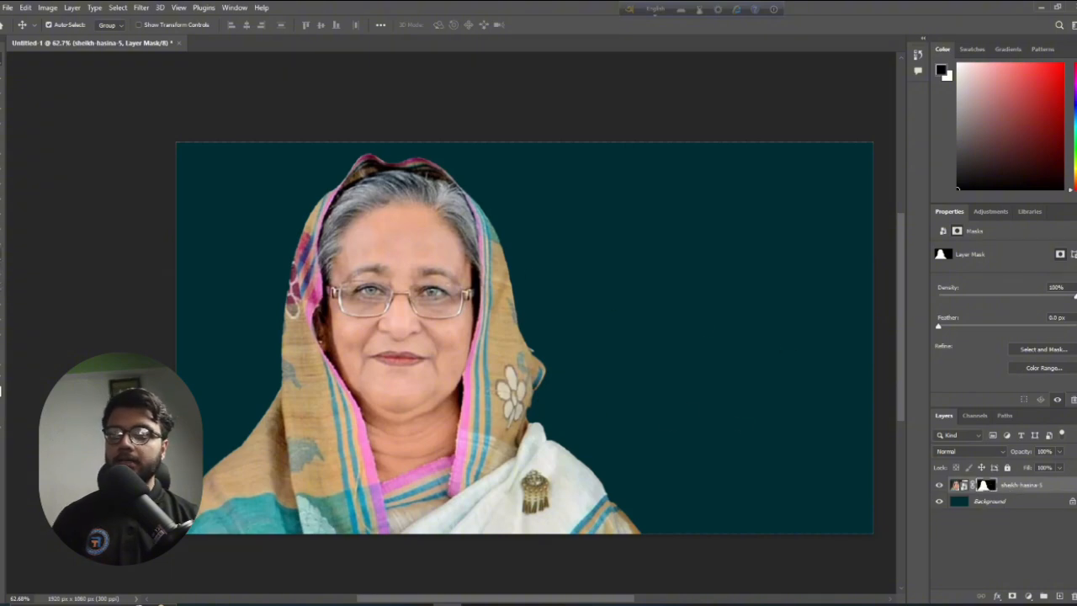
Set up a soft round brush of about 706 px at 100% opacity for painting on the layer mask
{"action": "key", "text": "b"}
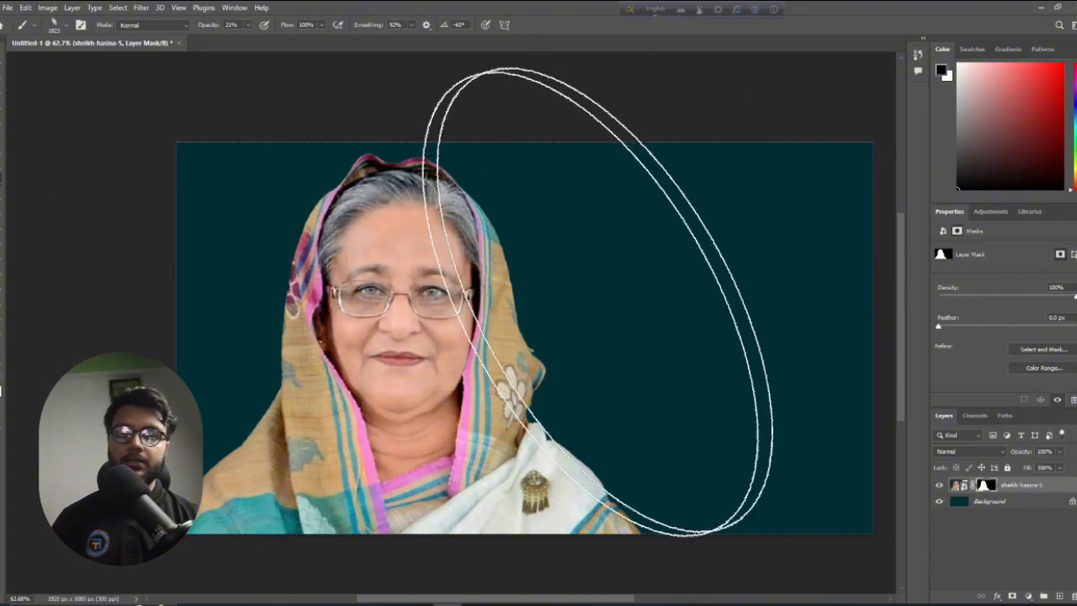
{"action": "right_click", "coordinate": [463, 290]}
{"action": "left_click_drag", "start_coordinate": [497, 319], "coordinate": [534, 304]}
{"action": "left_click_drag", "start_coordinate": [381, 303], "coordinate": [18, 308]}
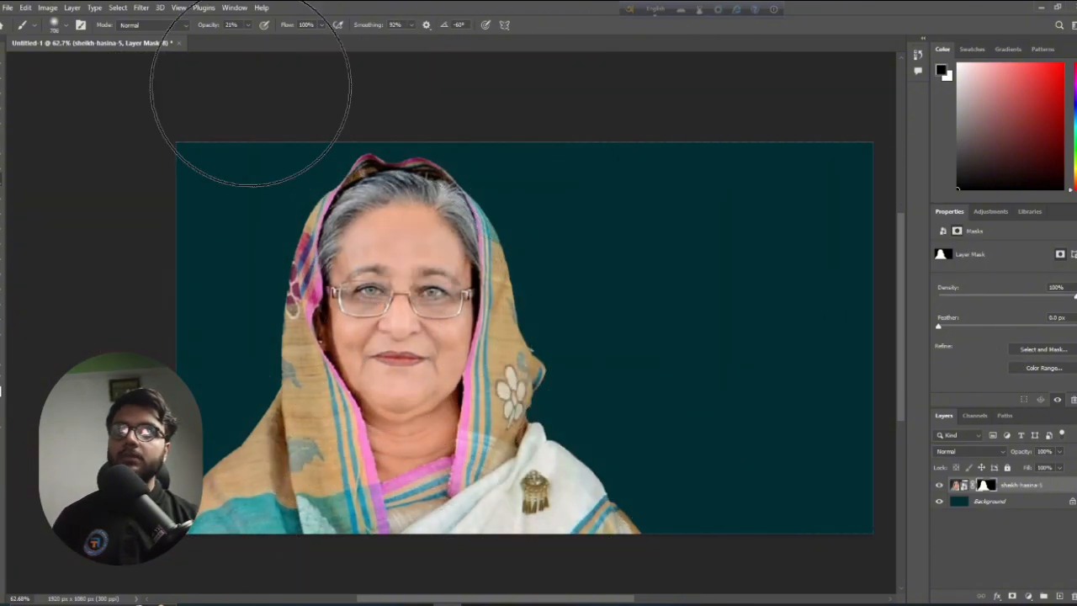
{"action": "left_click", "coordinate": [246, 26]}
{"action": "left_click_drag", "start_coordinate": [272, 41], "coordinate": [297, 40]}
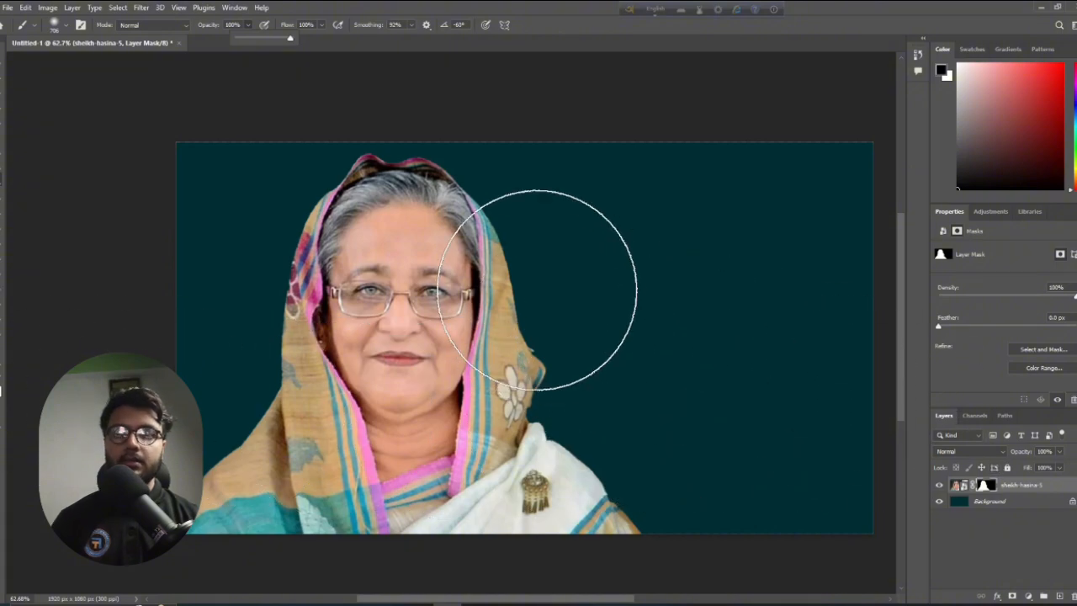
Try painting black on the layer mask over the scarf's edge and the face, undoing each stroke
{"action": "left_click_drag", "start_coordinate": [537, 290], "coordinate": [541, 288]}
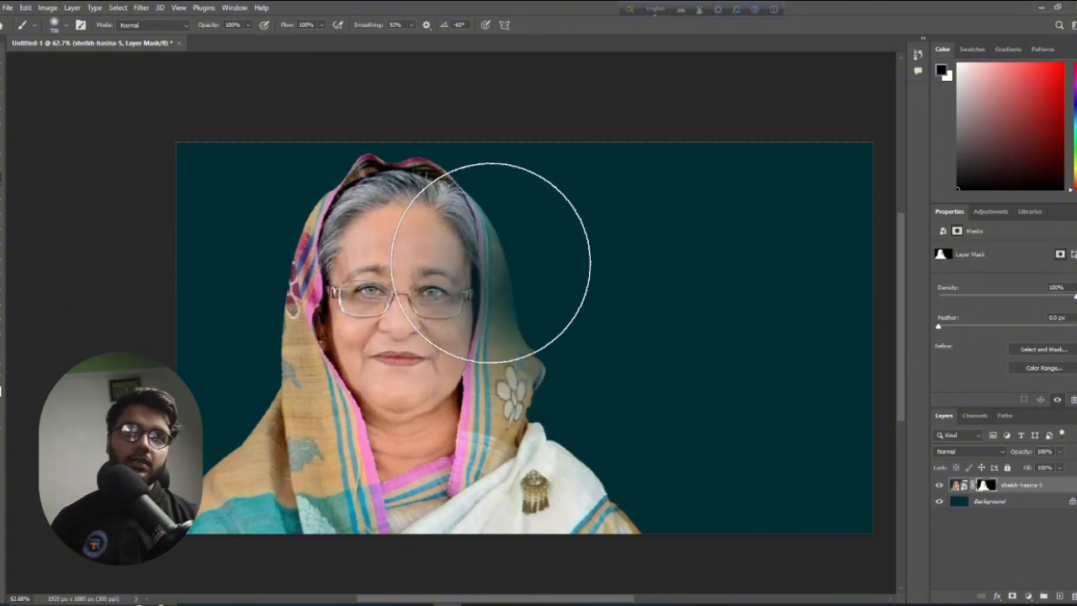
{"action": "key", "text": "ctrl+z"}
{"action": "left_click", "coordinate": [426, 296]}
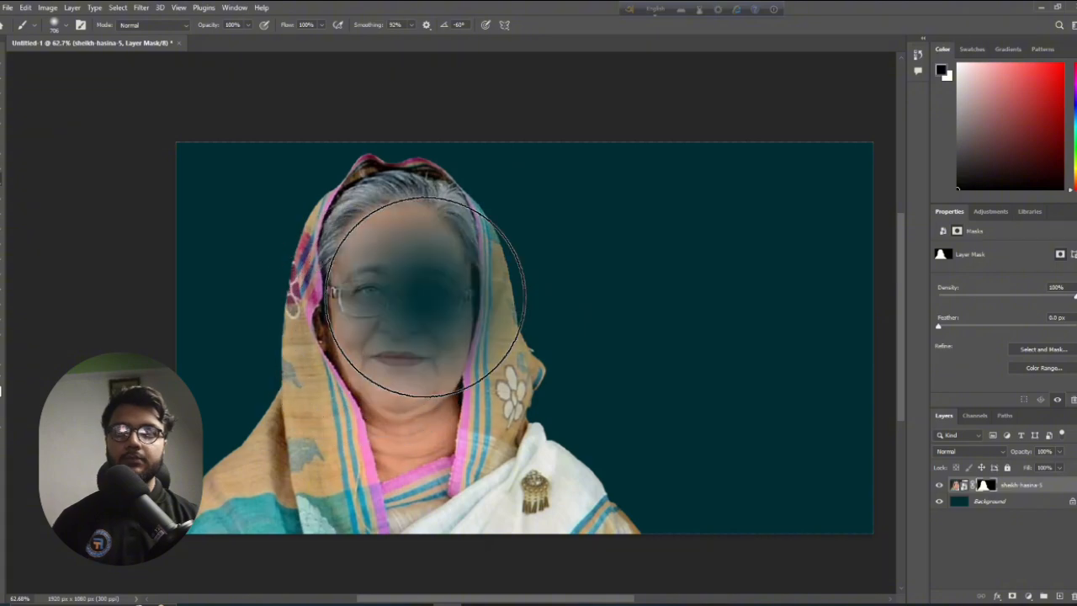
{"action": "key", "text": "ctrl+z"}
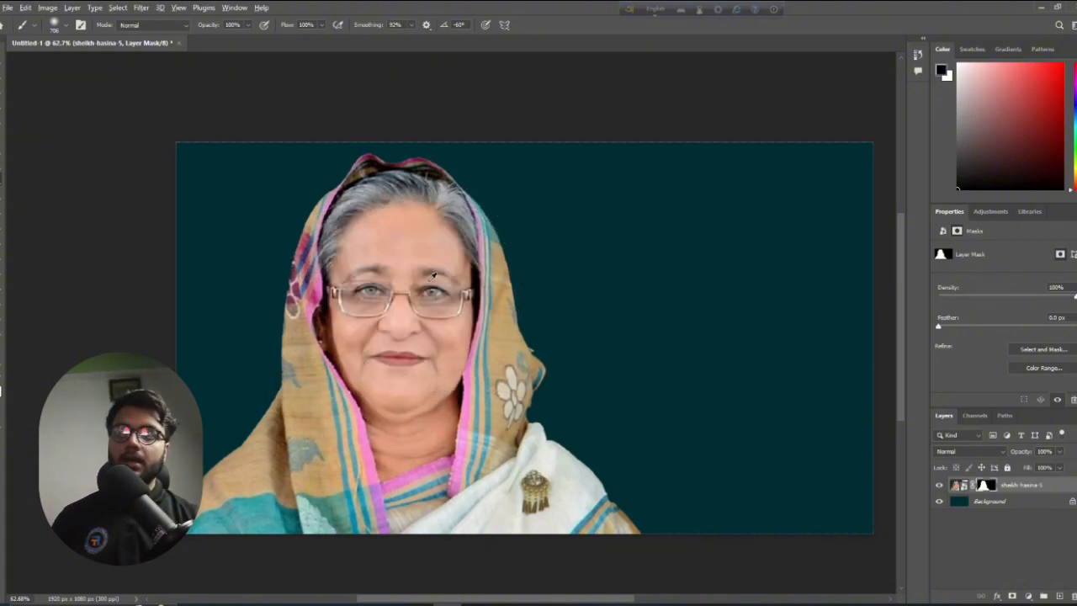
Try painting white on the layer mask with a larger, harder brush to reveal the original background, undoing the strokes
{"action": "mouse_move", "coordinate": [429, 281]}
{"action": "left_mouse_down"}
{"action": "mouse_move", "coordinate": [351, 120]}
{"action": "mouse_move", "coordinate": [446, 374]}
{"action": "left_mouse_up"}
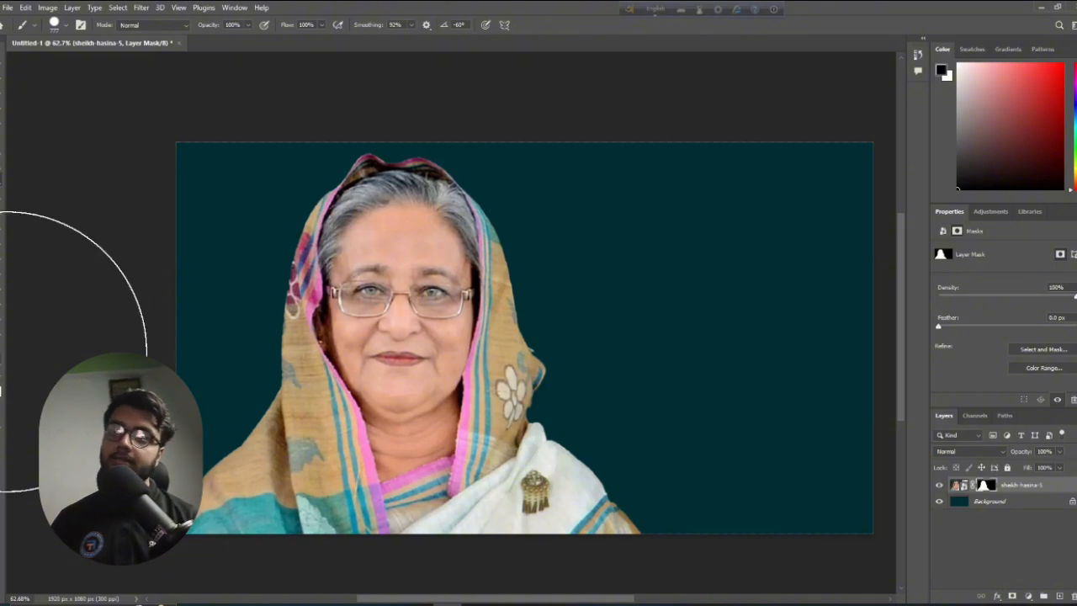
{"action": "key", "text": "x"}
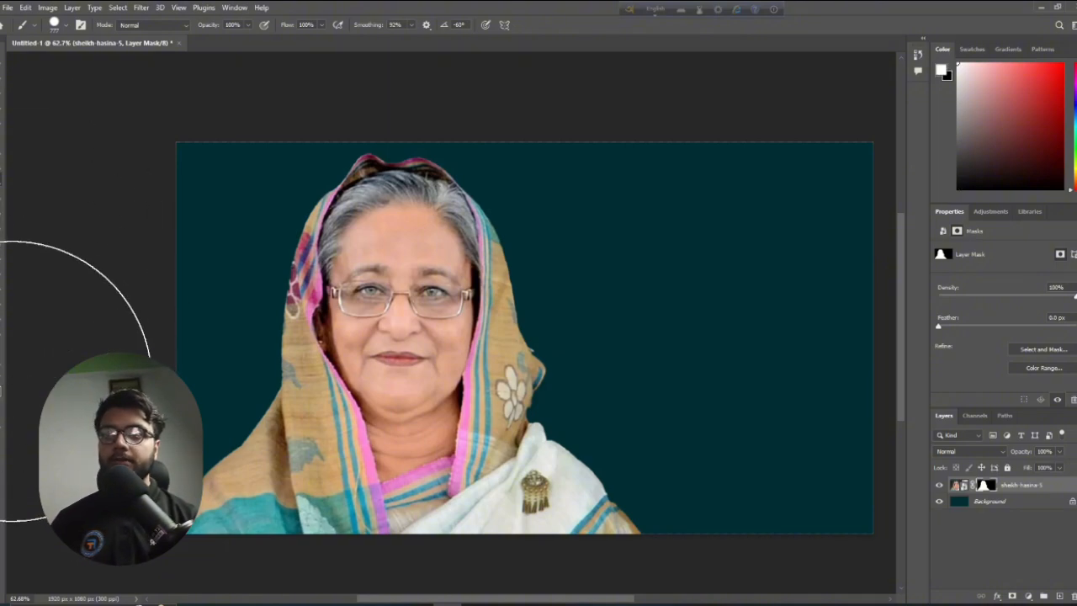
{"action": "key", "text": "x"}
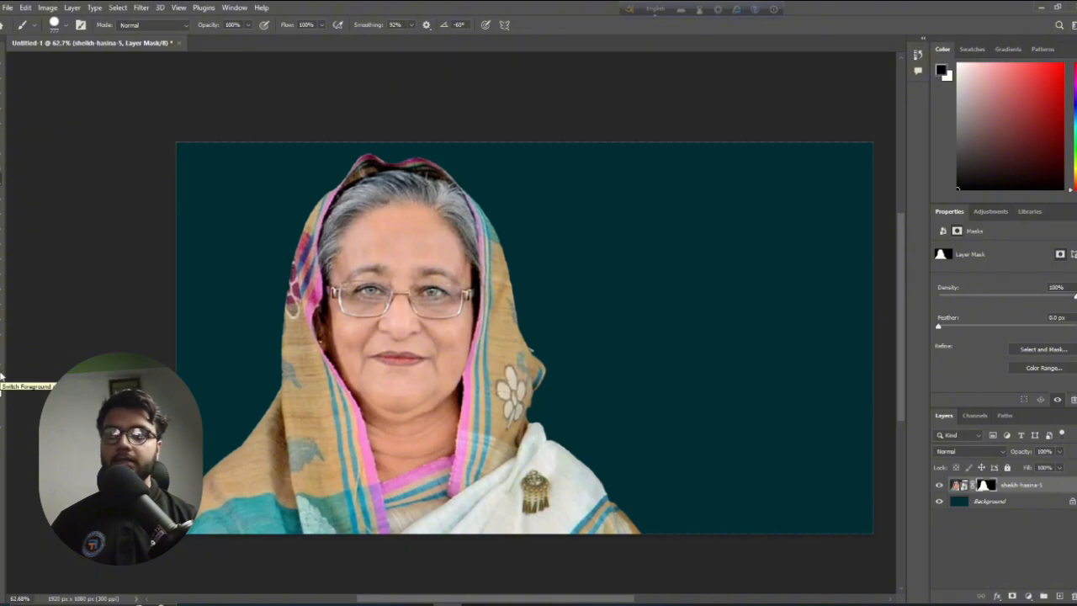
{"action": "key", "text": "x"}
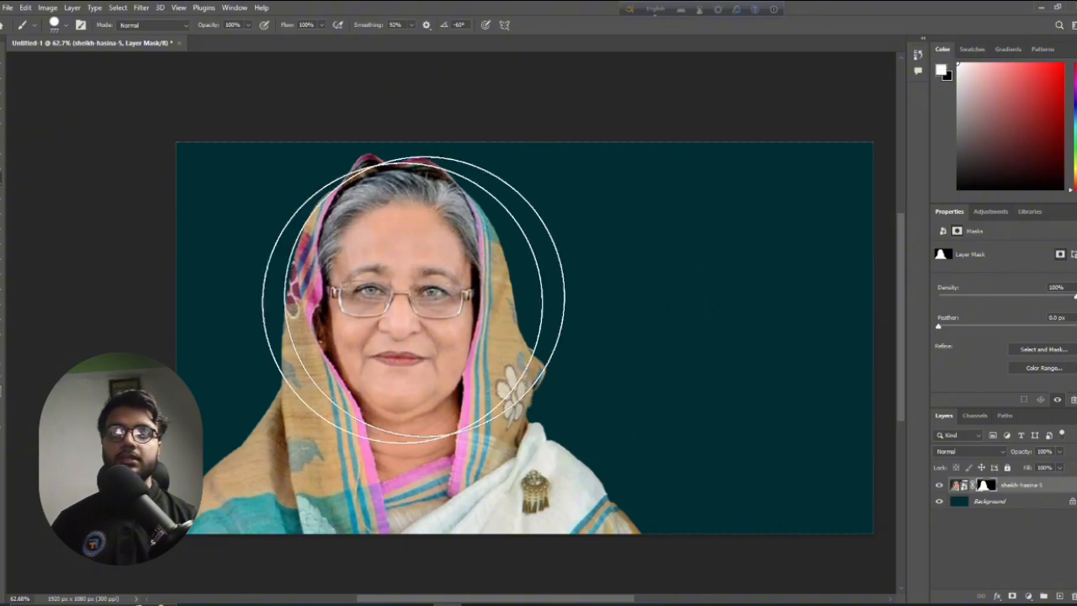
{"action": "left_click_drag", "start_coordinate": [594, 245], "coordinate": [582, 301]}
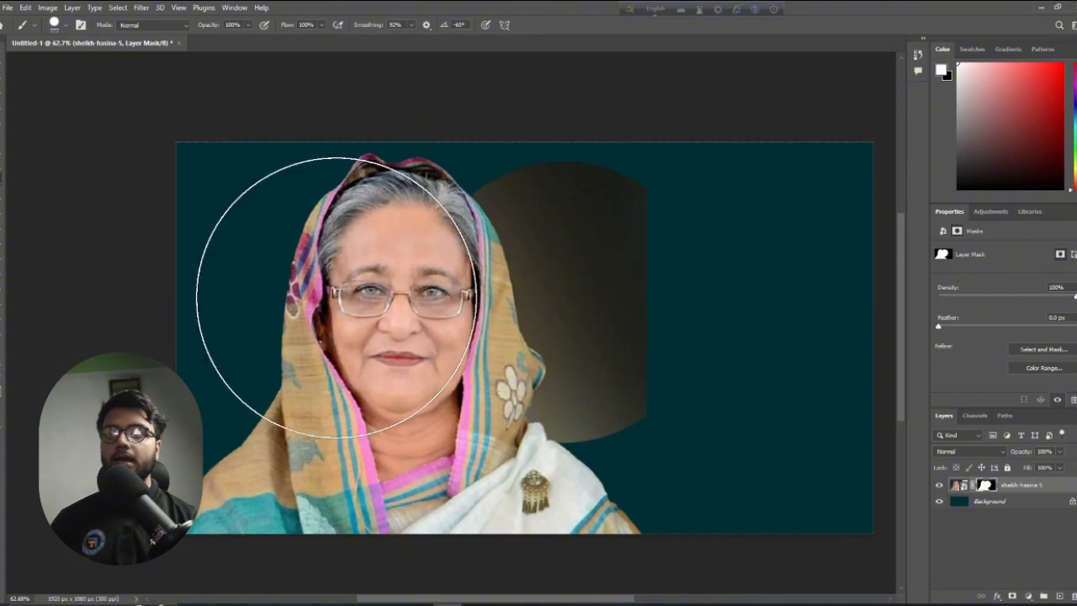
{"action": "key", "text": "ctrl+z"}
{"action": "left_click", "coordinate": [335, 289]}
{"action": "key", "text": "ctrl+z"}
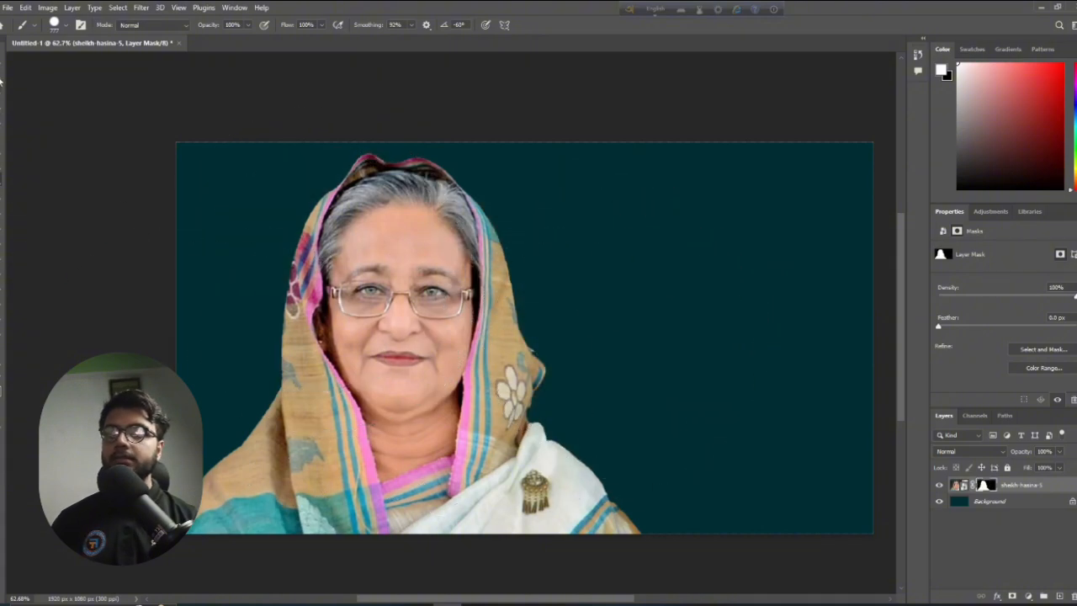
Scale the masked portrait down to about 93% and move it slightly past the canvas's left edge, with its base on the bottom edge
{"action": "left_click", "coordinate": [1, 64]}
{"action": "scroll", "coordinate": [341, 395], "scroll_direction": "down", "scroll_amount": 5}
{"action": "scroll", "coordinate": [362, 388], "scroll_direction": "down", "scroll_amount": 1}
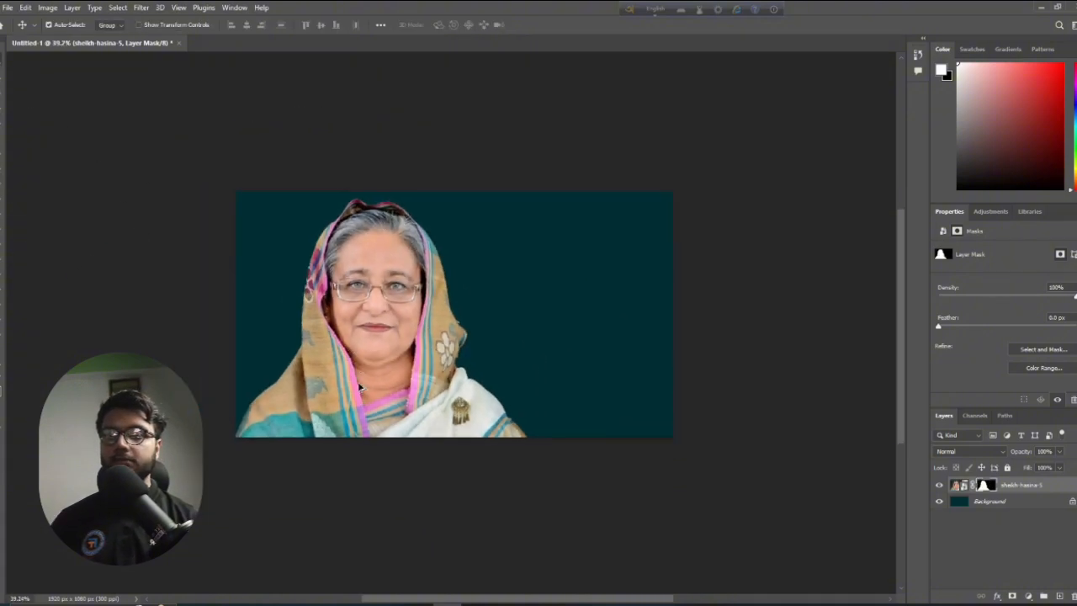
{"action": "scroll", "coordinate": [360, 388], "scroll_direction": "up", "scroll_amount": 2}
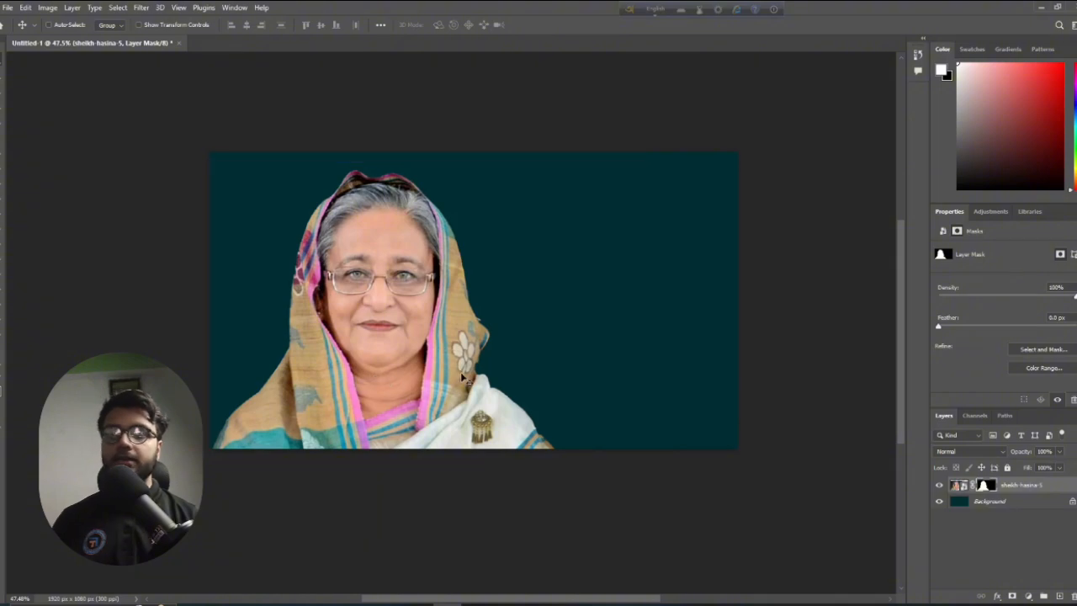
{"action": "key", "text": "ctrl+t"}
{"action": "mouse_move", "coordinate": [565, 310]}
{"action": "left_mouse_down"}
{"action": "mouse_move", "coordinate": [531, 309]}
{"action": "mouse_move", "coordinate": [562, 315]}
{"action": "mouse_move", "coordinate": [550, 315]}
{"action": "left_mouse_up"}
{"action": "left_click_drag", "start_coordinate": [352, 397], "coordinate": [319, 398]}
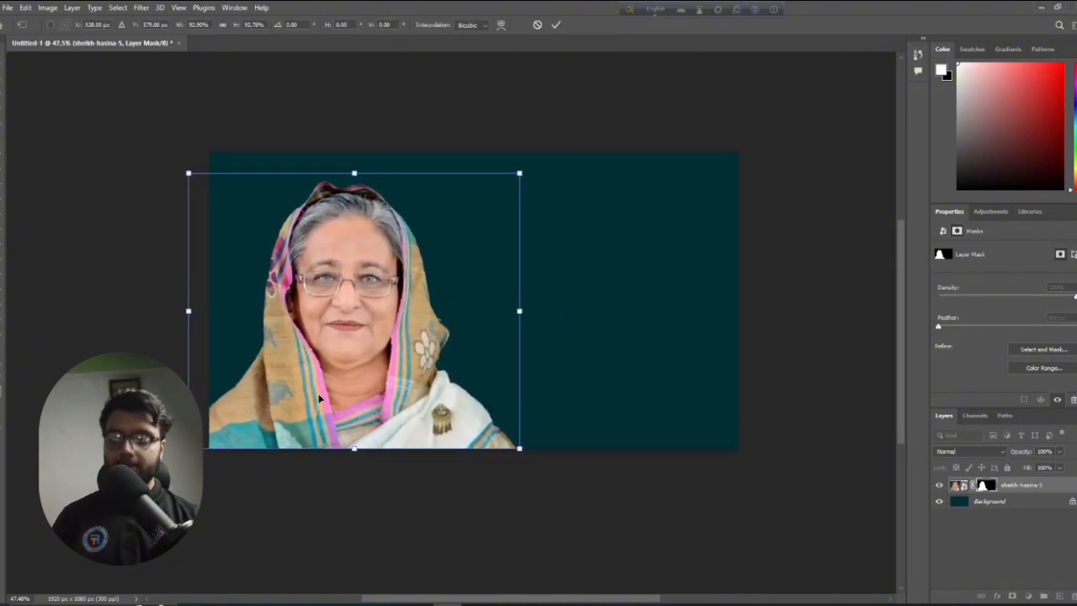
{"action": "key", "text": "Return"}
{"action": "left_click", "coordinate": [570, 336]}
Add a cyan 20 pt text line reading "হাসিনার" on the empty background beside the portrait
{"action": "scroll", "coordinate": [570, 337], "scroll_direction": "down", "scroll_amount": 1}
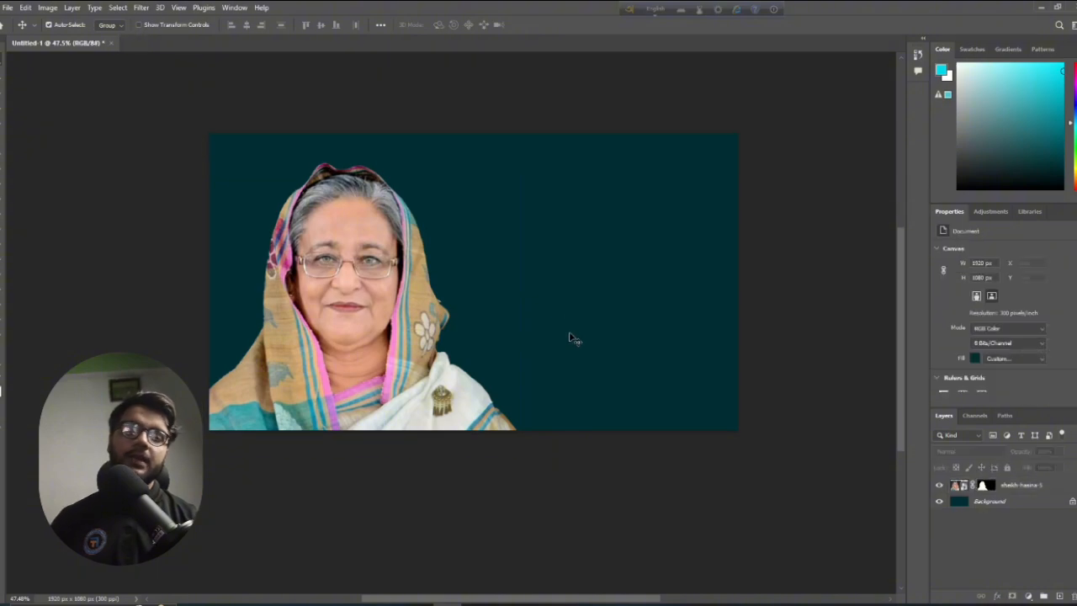
{"action": "scroll", "coordinate": [570, 337], "scroll_direction": "up", "scroll_amount": 1}
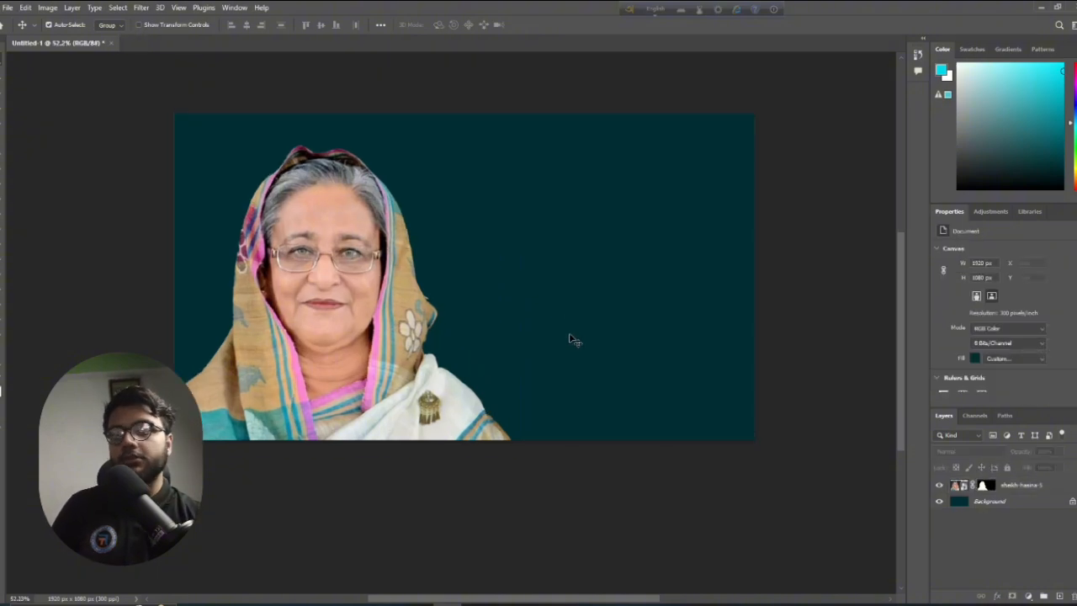
{"action": "scroll", "coordinate": [570, 339], "scroll_direction": "up", "scroll_amount": 1}
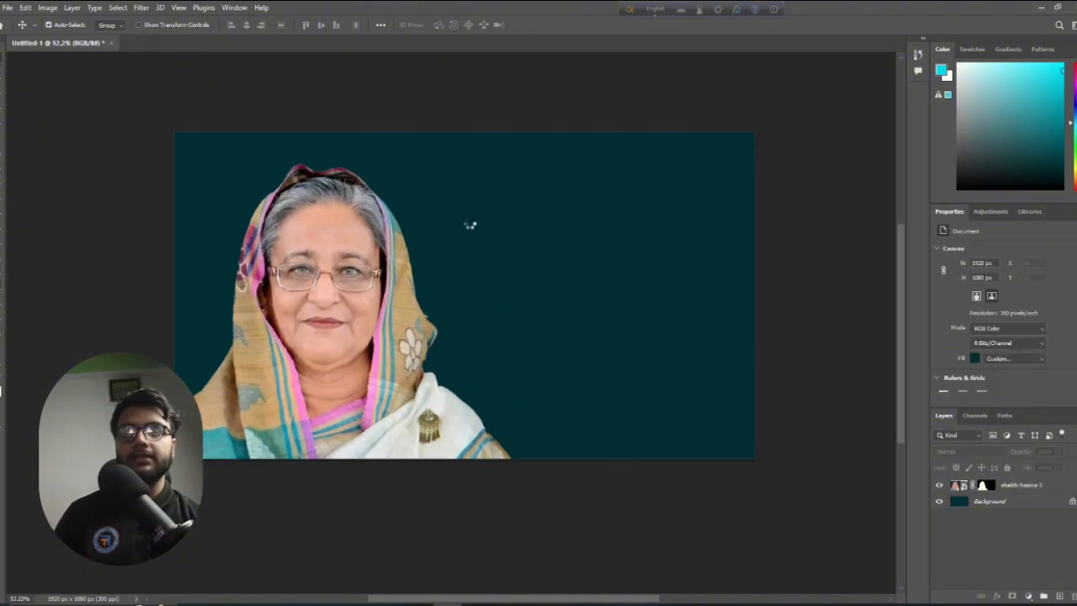
{"action": "key", "text": "t"}
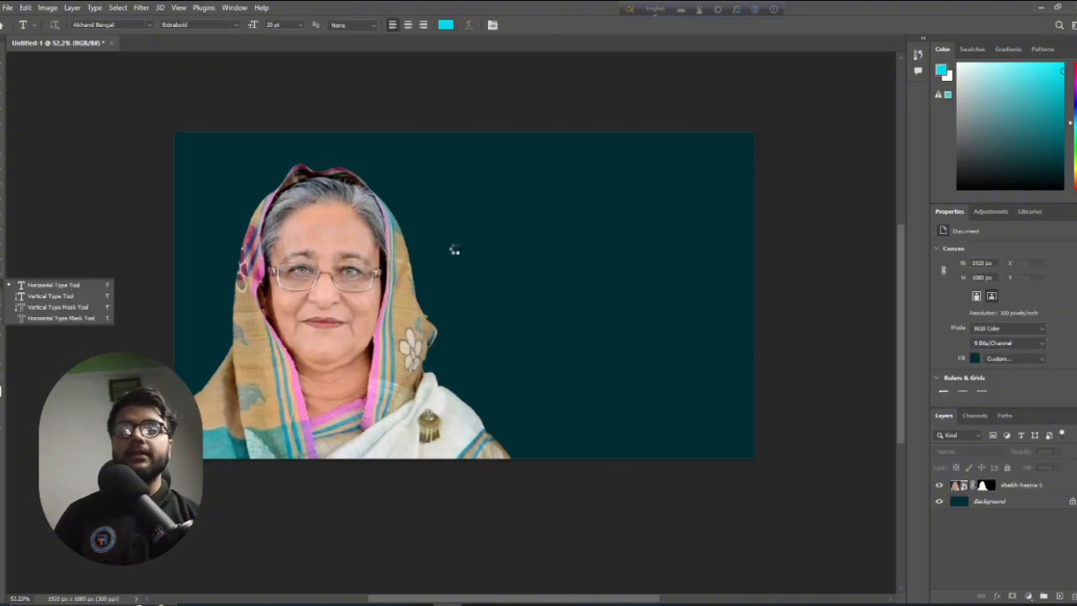
{"action": "left_click", "coordinate": [476, 292]}
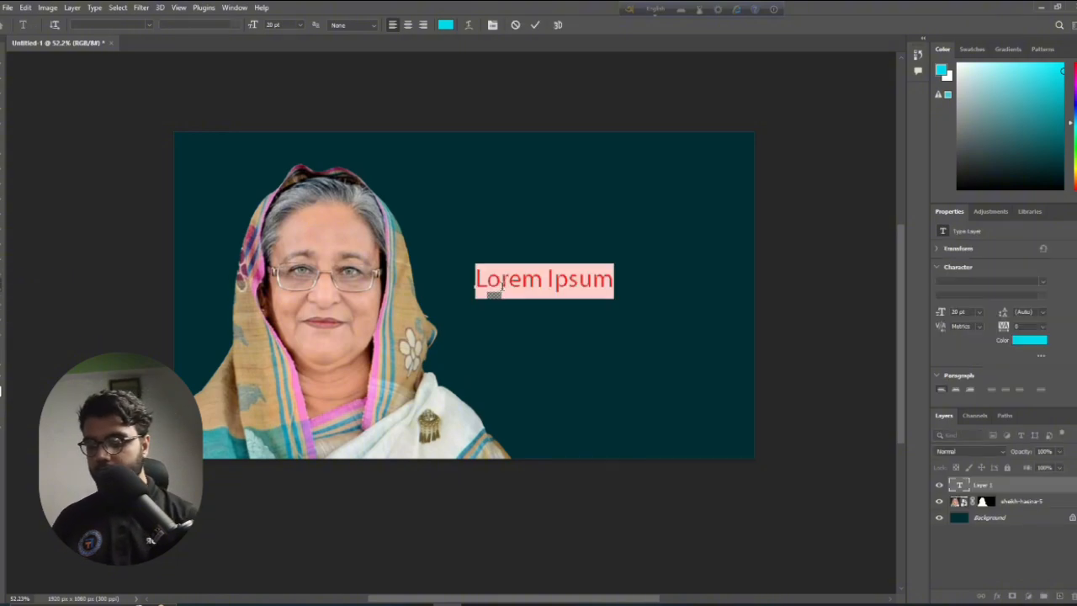
{"action": "key", "text": "BackSpace"}
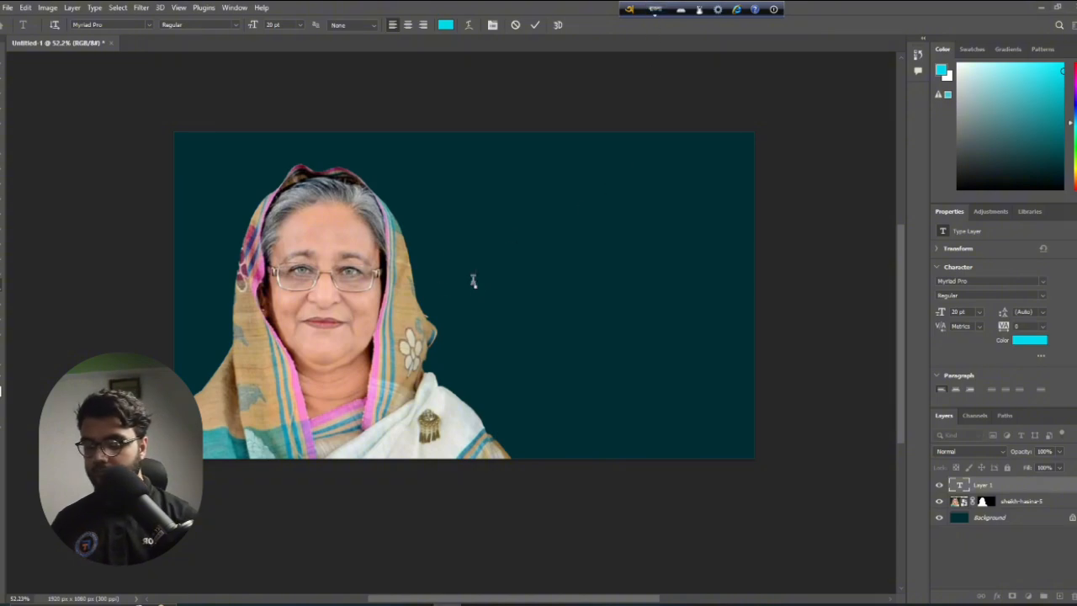
{"action": "type", "text": "hasinar"}
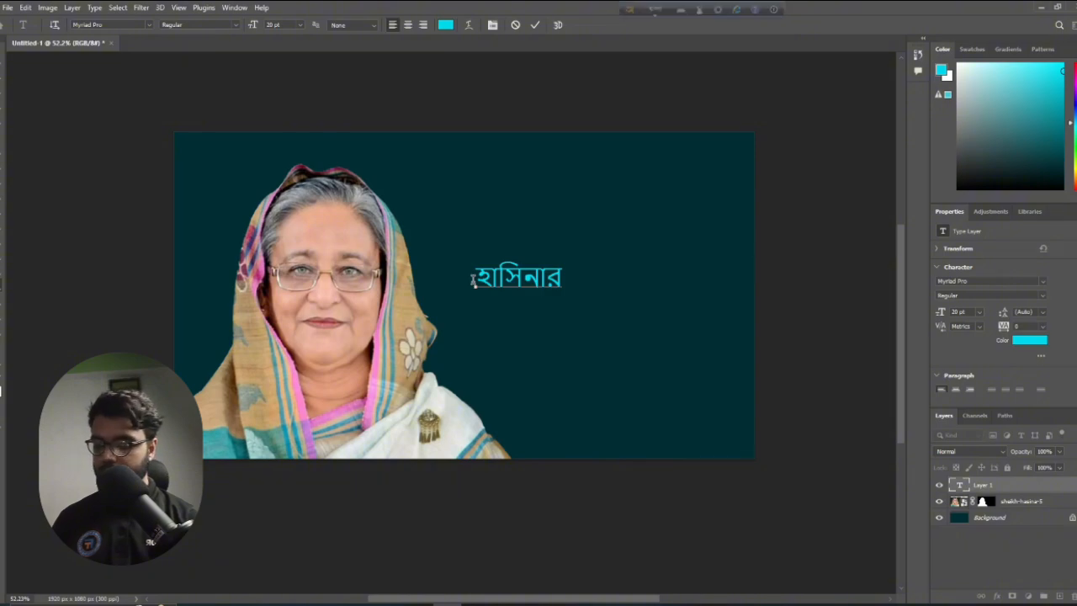
{"action": "type", "text": " s"}
{"action": "key", "text": "BackSpace"}
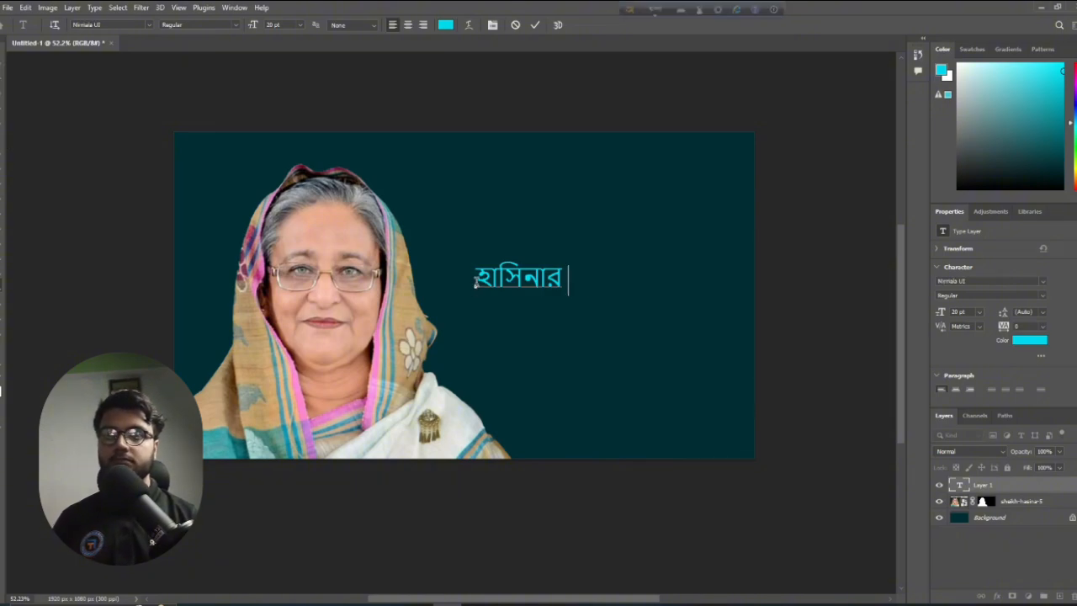
Insert the word "শেখ" before "হাসিনার" and commit the text
{"action": "left_click", "coordinate": [475, 281]}
{"action": "type", "text": "sekh"}
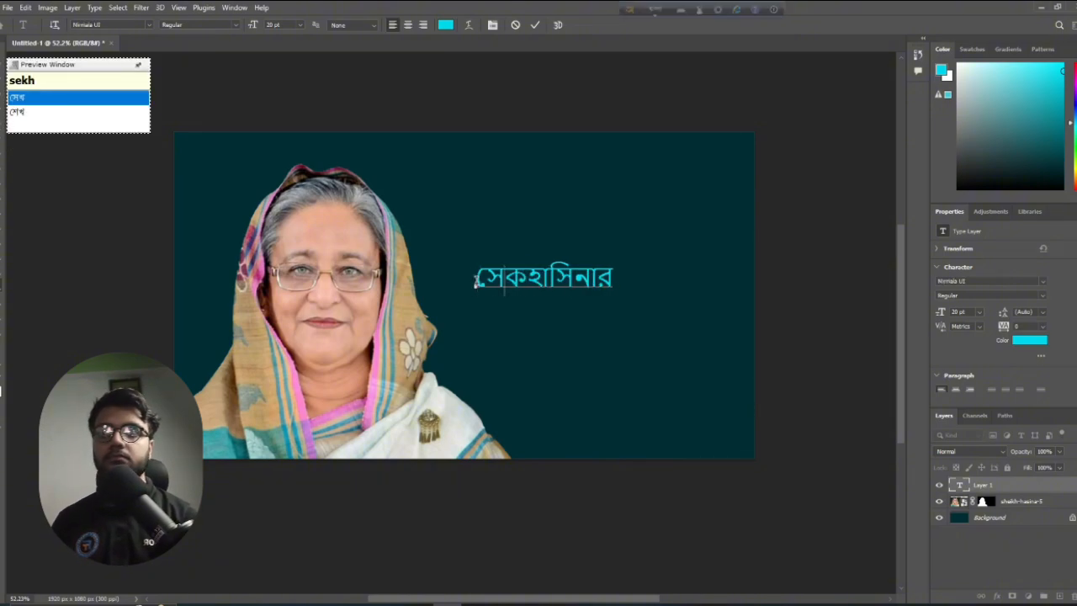
{"action": "key", "text": "Down"}
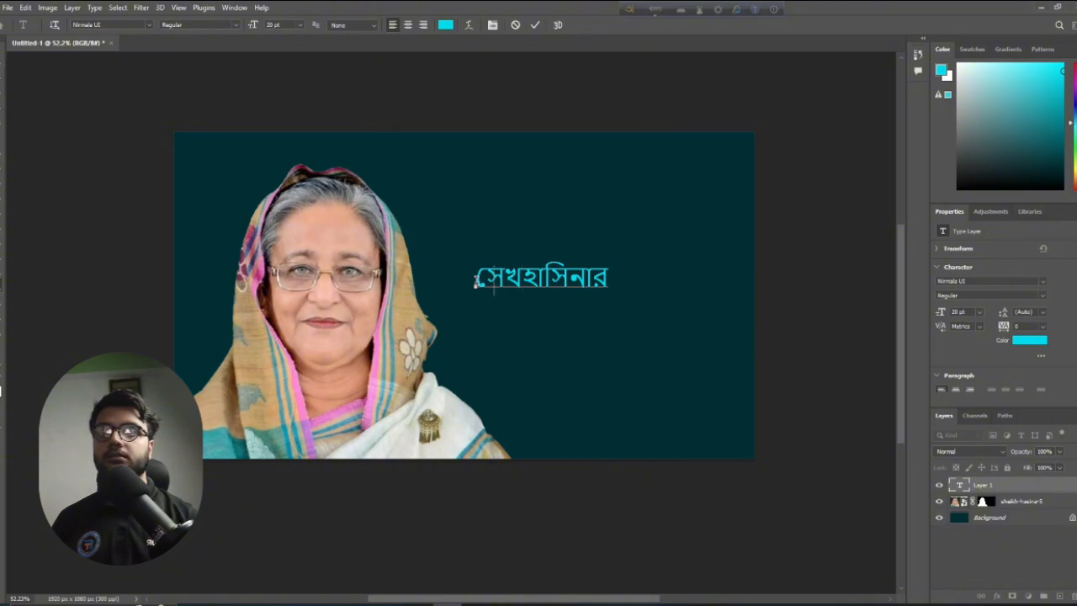
{"action": "left_click", "coordinate": [2, 58]}
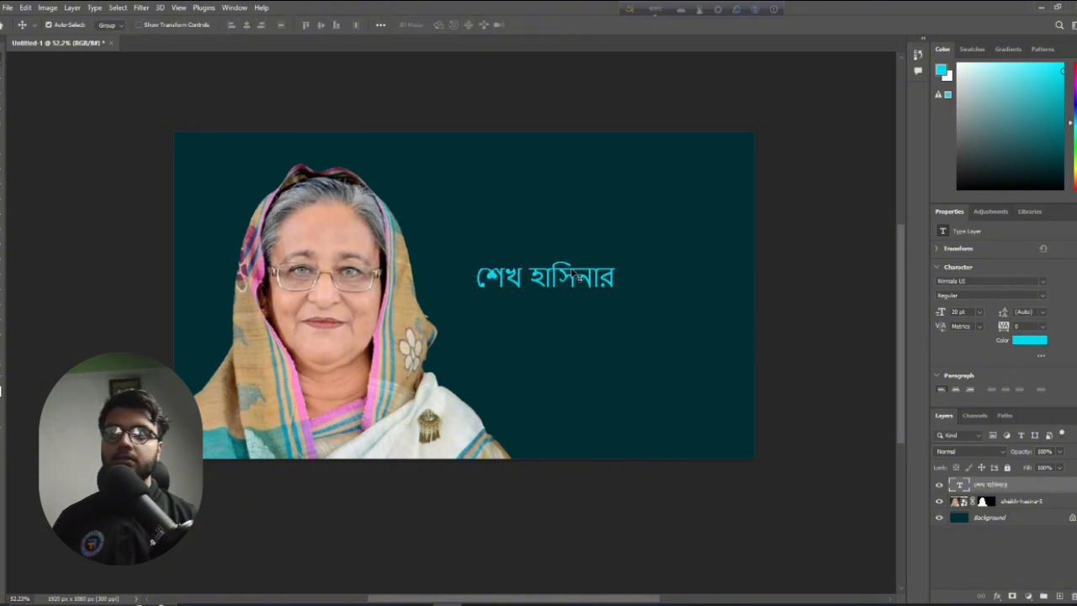
Enlarge the "শেখ হাসিনার" text to about 222% and position it between the portrait and the canvas's right edge
{"action": "left_click_drag", "start_coordinate": [573, 273], "coordinate": [798, 277]}
{"action": "key", "text": "ctrl+t"}
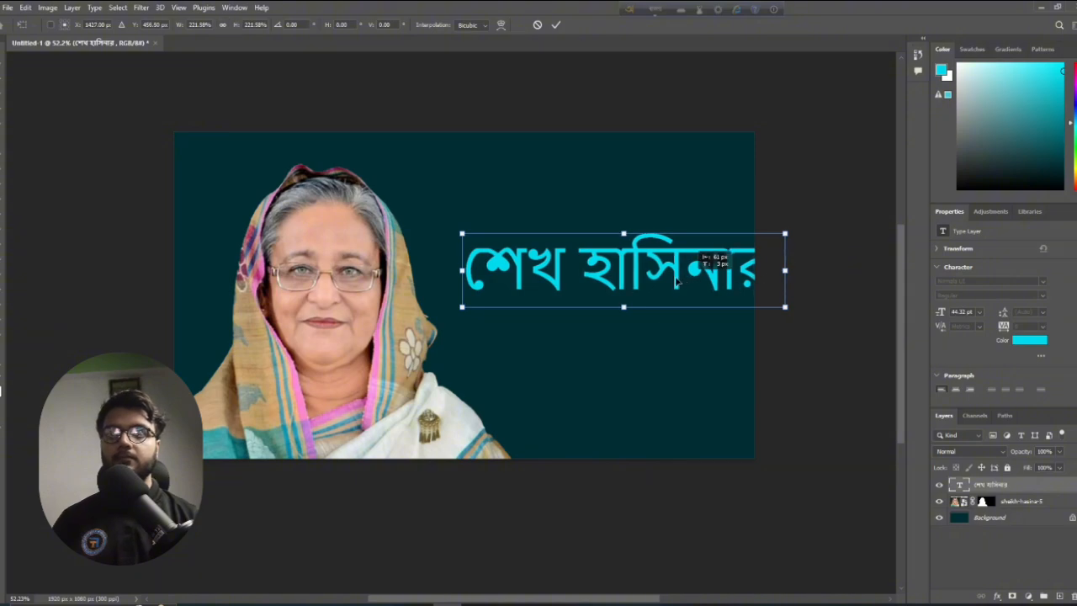
{"action": "left_click_drag", "start_coordinate": [717, 301], "coordinate": [675, 304]}
{"action": "left_click", "coordinate": [647, 338]}
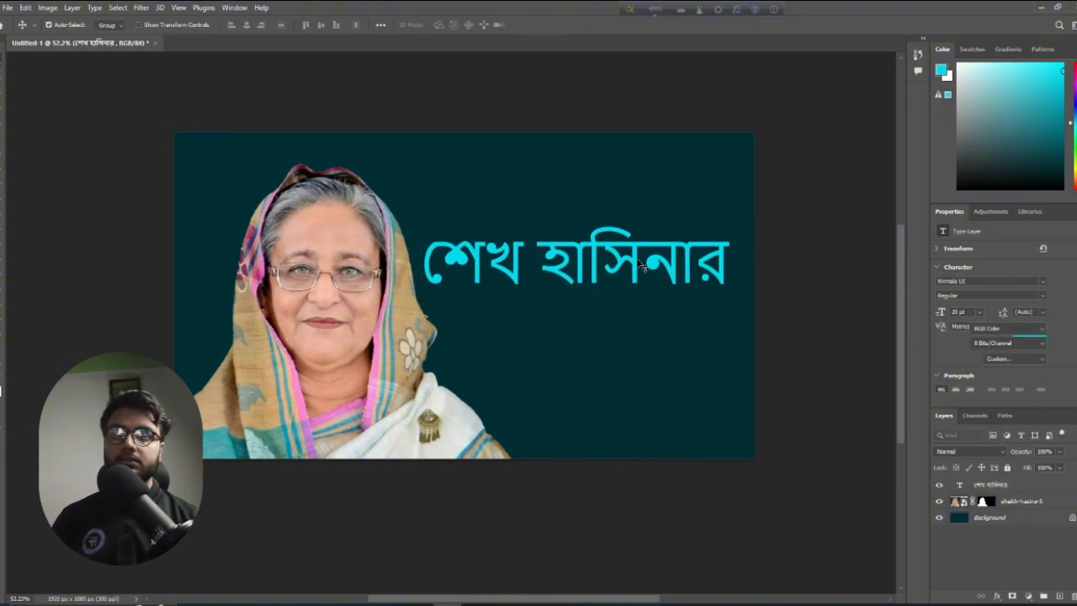
{"action": "left_click_drag", "start_coordinate": [631, 271], "coordinate": [641, 271]}
Set the "শেখ হাসিনার" text's font to Hind Siliguri in Bold
{"action": "left_click", "coordinate": [968, 281]}
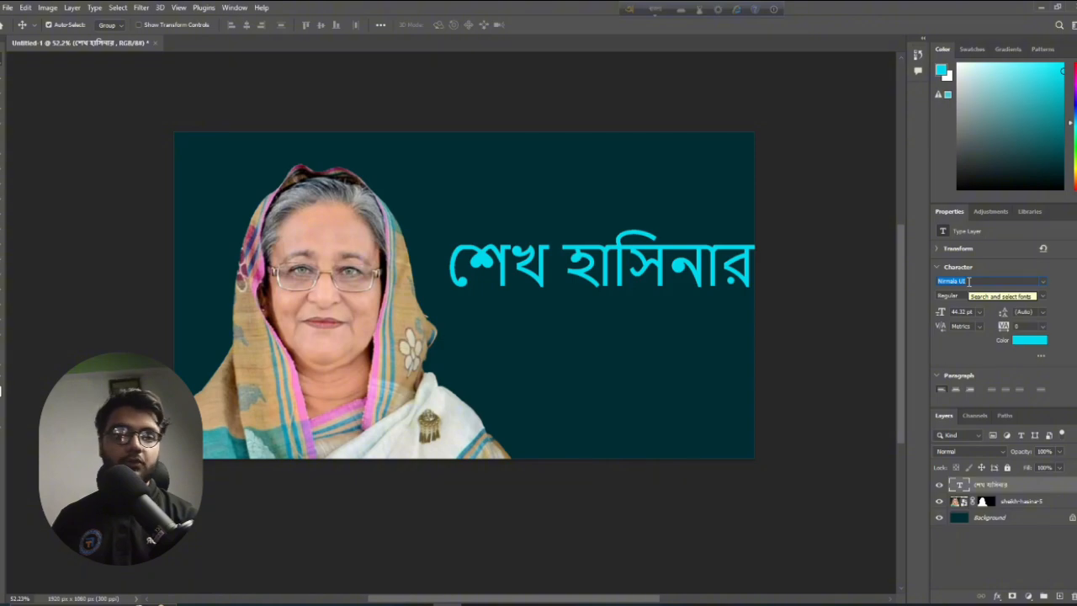
{"action": "key", "text": "BackSpace"}
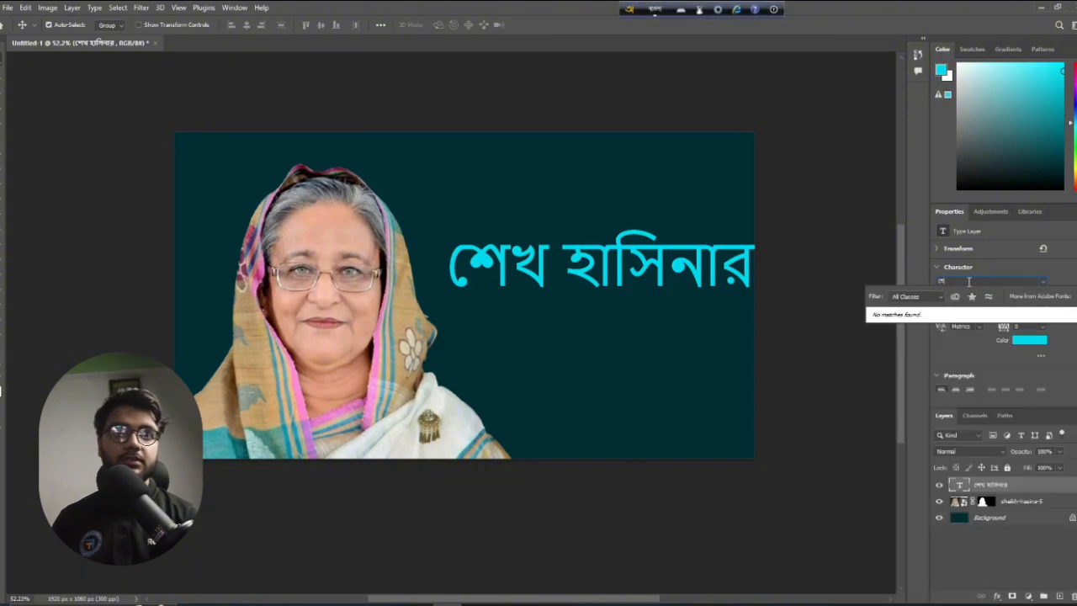
{"action": "left_click", "coordinate": [1044, 282]}
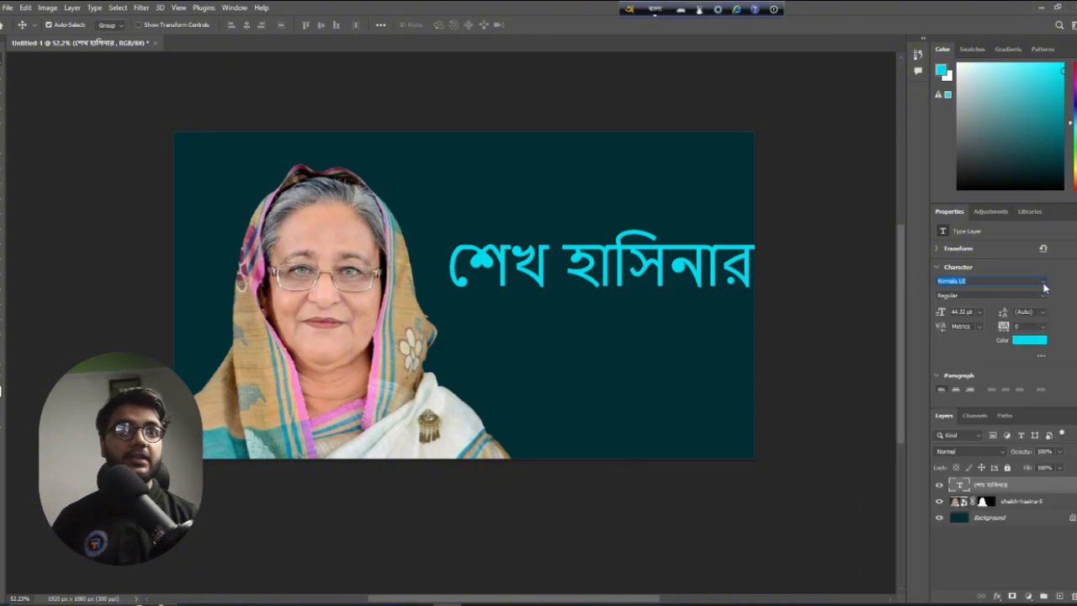
{"action": "left_click", "coordinate": [1044, 282]}
{"action": "scroll", "coordinate": [914, 434], "scroll_direction": "up", "scroll_amount": 15}
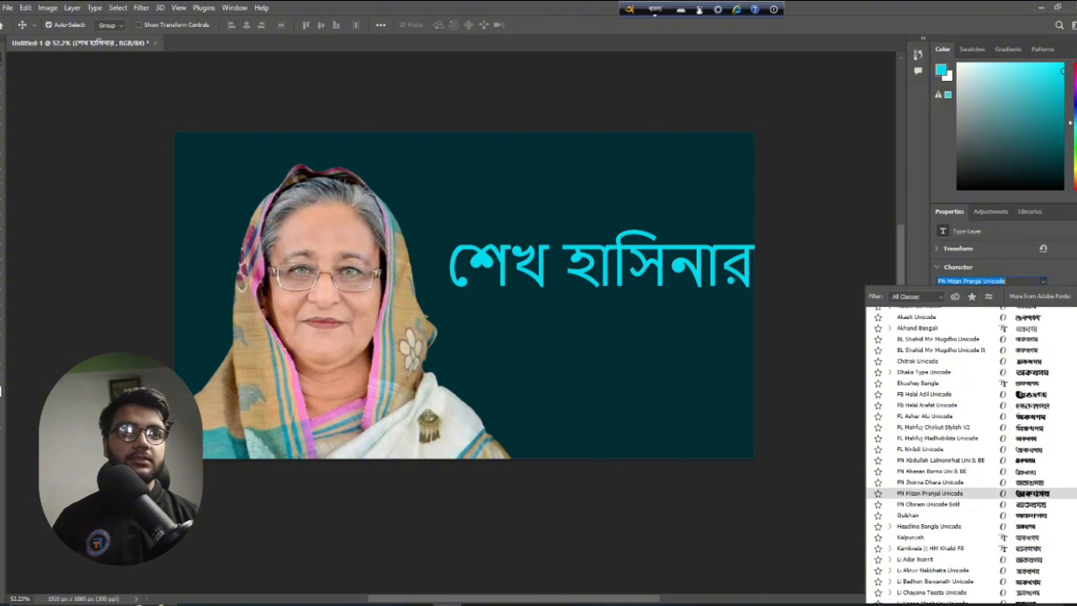
{"action": "scroll", "coordinate": [878, 325], "scroll_direction": "up", "scroll_amount": 10}
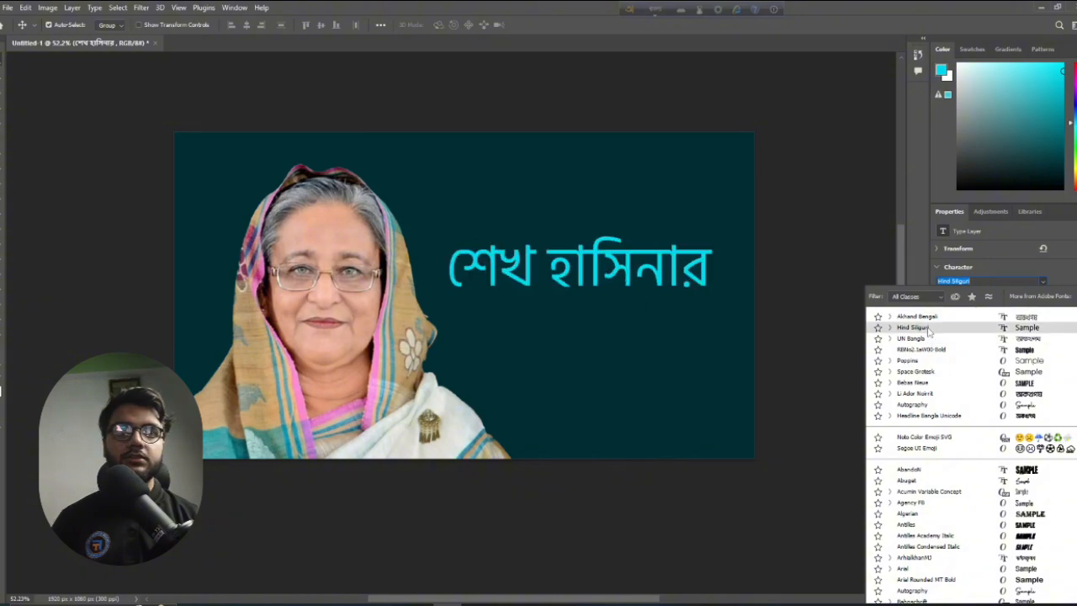
{"action": "left_click", "coordinate": [930, 329]}
{"action": "left_click", "coordinate": [1045, 301]}
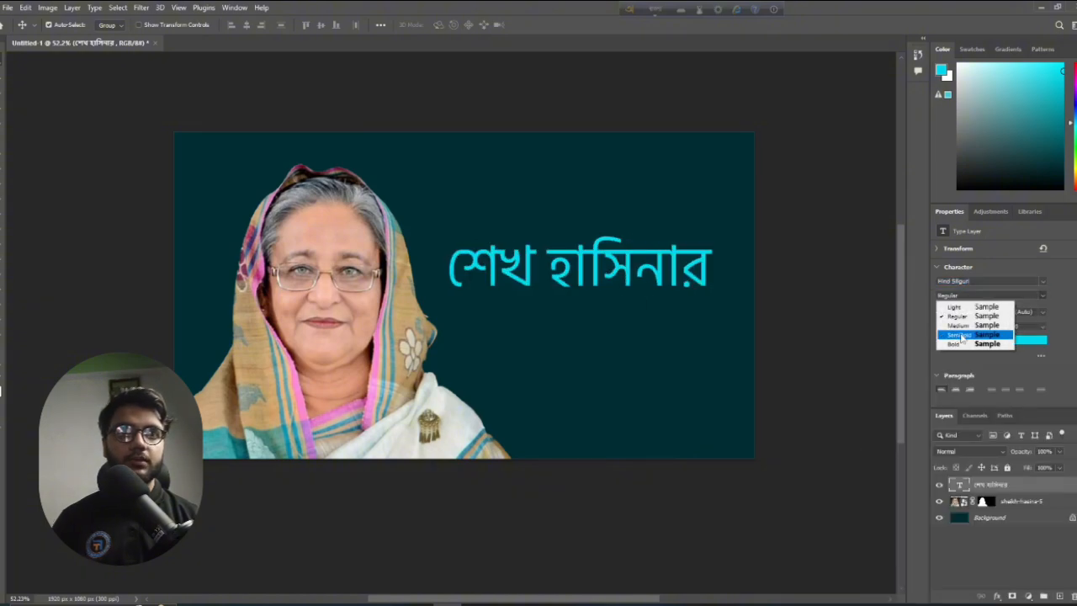
{"action": "left_click", "coordinate": [964, 335]}
{"action": "left_click", "coordinate": [1043, 297]}
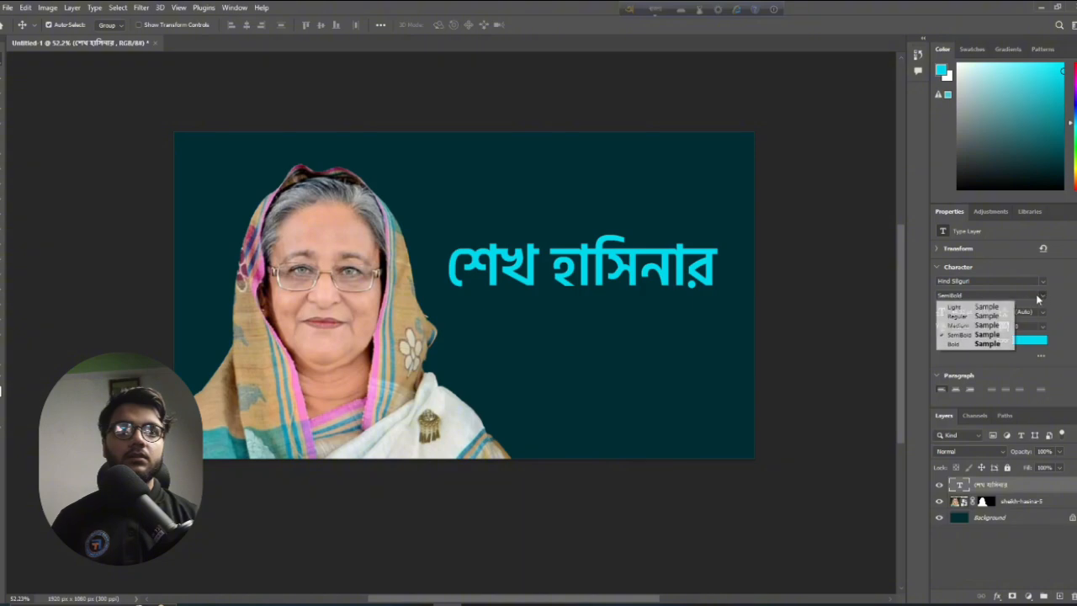
{"action": "left_click", "coordinate": [964, 343]}
Try scaling the headline to about 128% wide and 144% high beside the portrait, and undo the scaling and moves
{"action": "left_click_drag", "start_coordinate": [551, 273], "coordinate": [576, 353]}
{"action": "key", "text": "ctrl+t"}
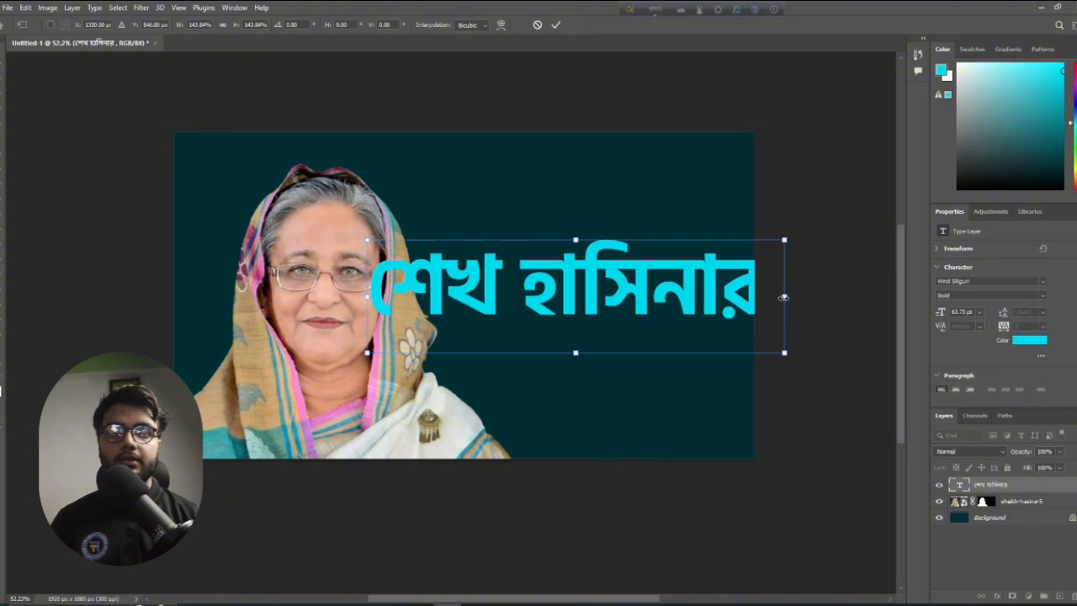
{"action": "left_click_drag", "start_coordinate": [784, 296], "coordinate": [737, 295]}
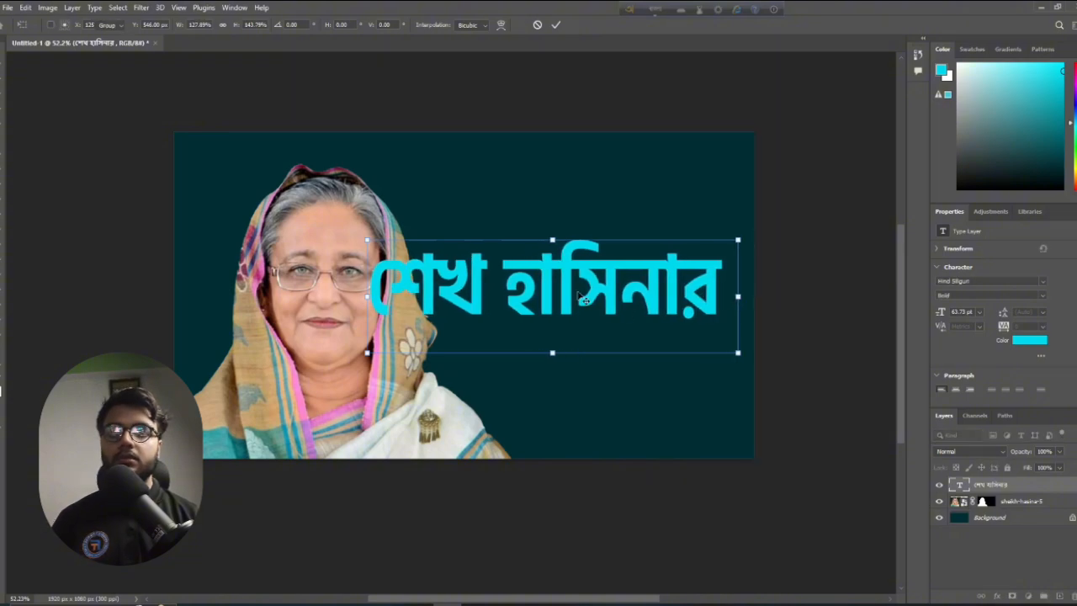
{"action": "key", "text": "Return"}
{"action": "left_click_drag", "start_coordinate": [578, 294], "coordinate": [624, 281]}
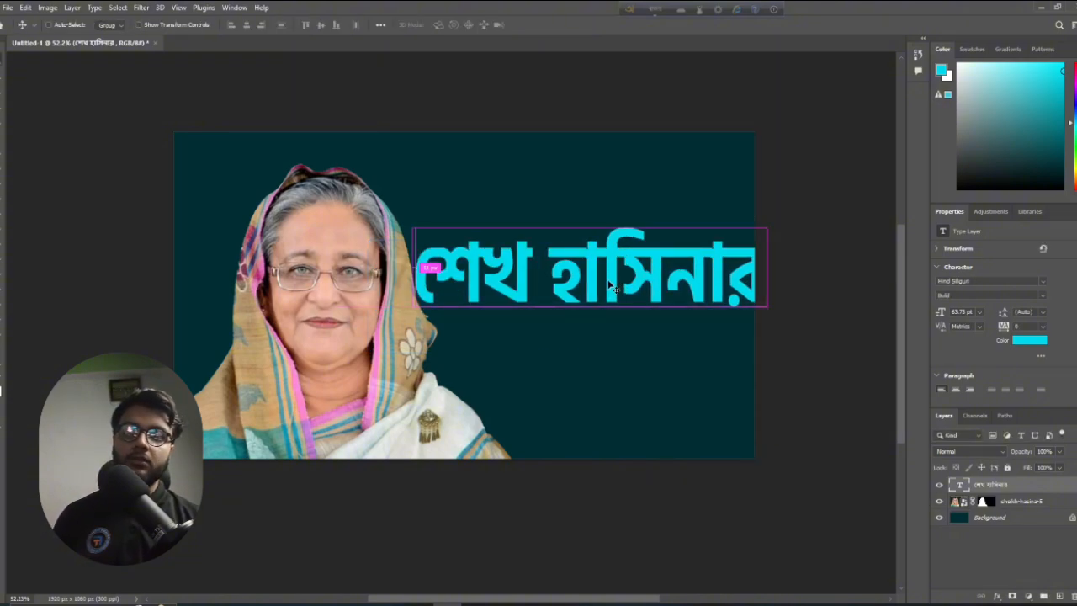
{"action": "key", "text": "ctrl+z"}
{"action": "key", "text": "ctrl+z"}
{"action": "key", "text": "ctrl+z"}
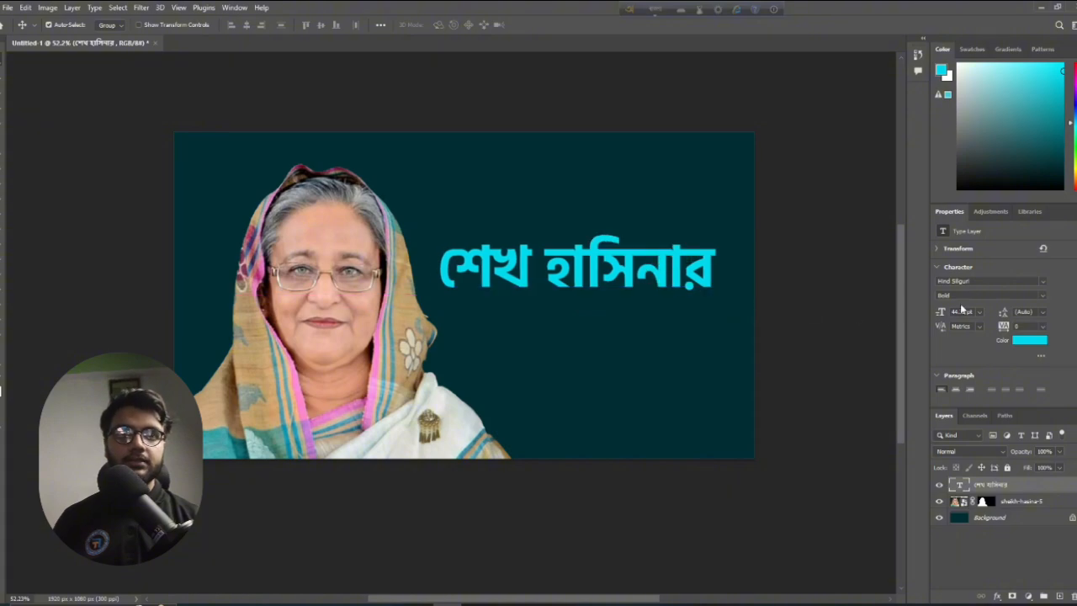
{"action": "left_click", "coordinate": [986, 280]}
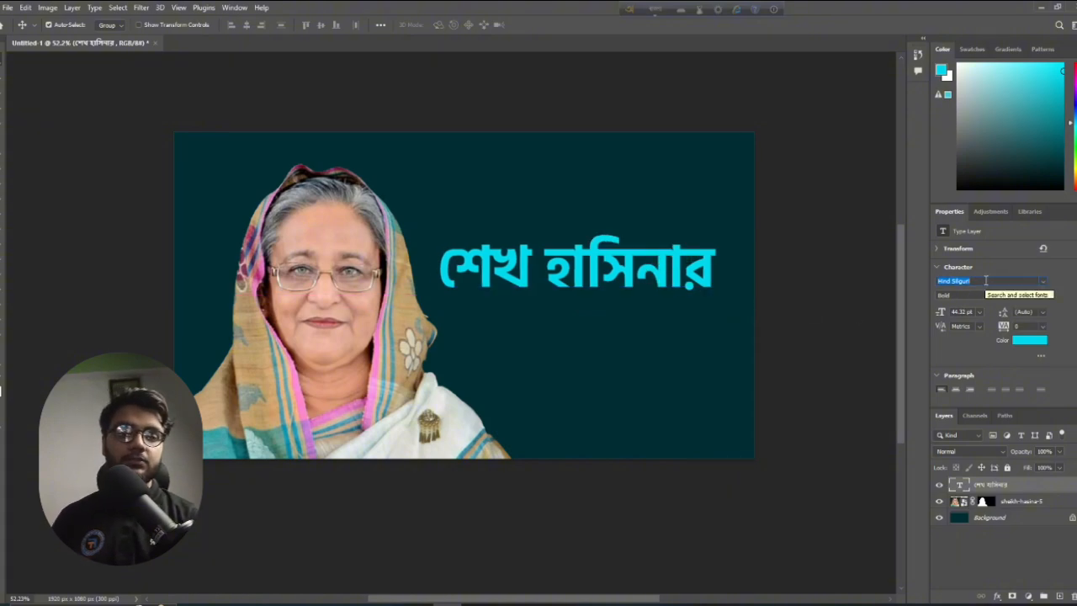
{"action": "type", "text": "ad"}
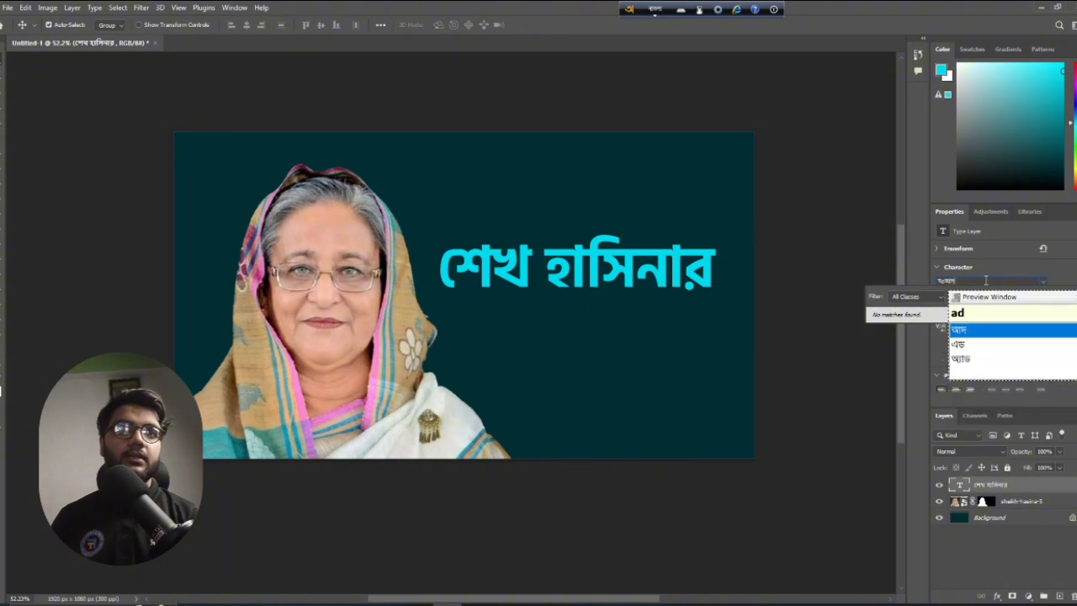
{"action": "key", "text": "BackSpace"}
{"action": "key", "text": "BackSpace"}
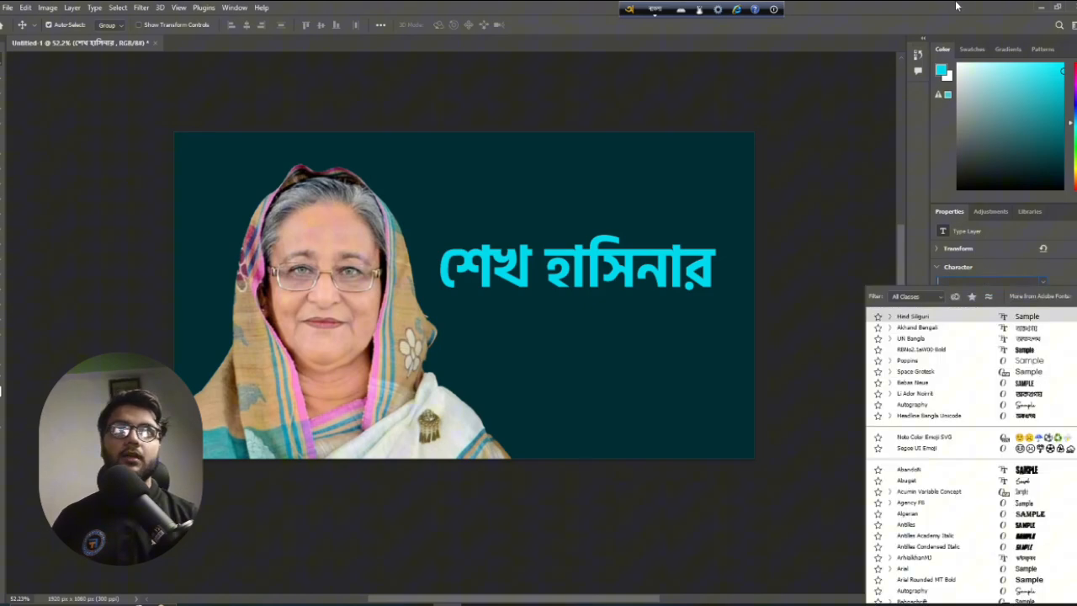
Switch the keyboard input to English and set the headline's font to Headline Bangla Unicode Italic
{"action": "left_click", "coordinate": [652, 10]}
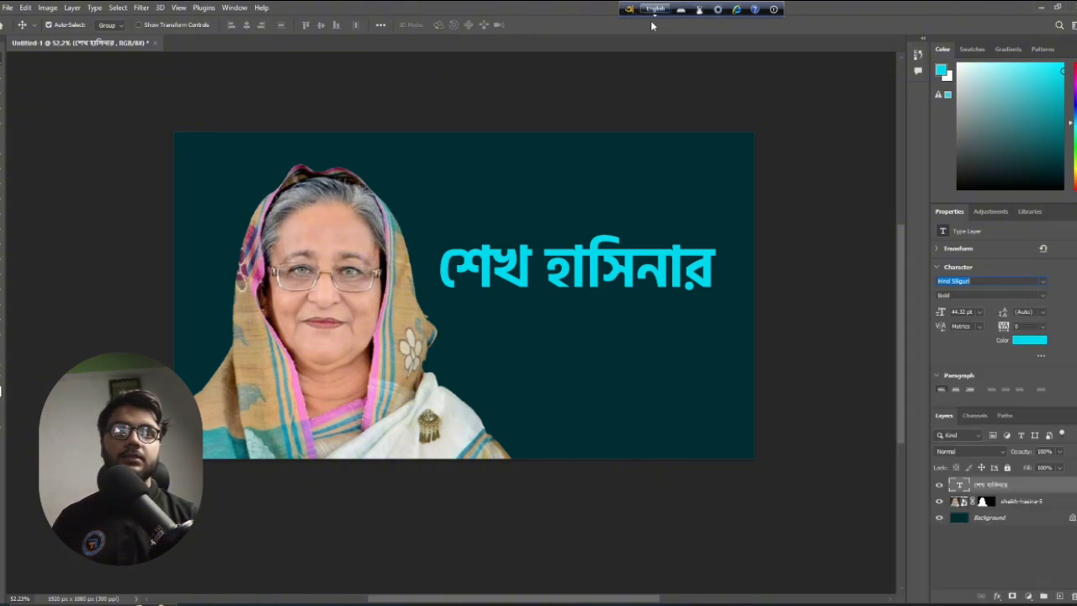
{"action": "left_click", "coordinate": [972, 279]}
{"action": "type", "text": "head"}
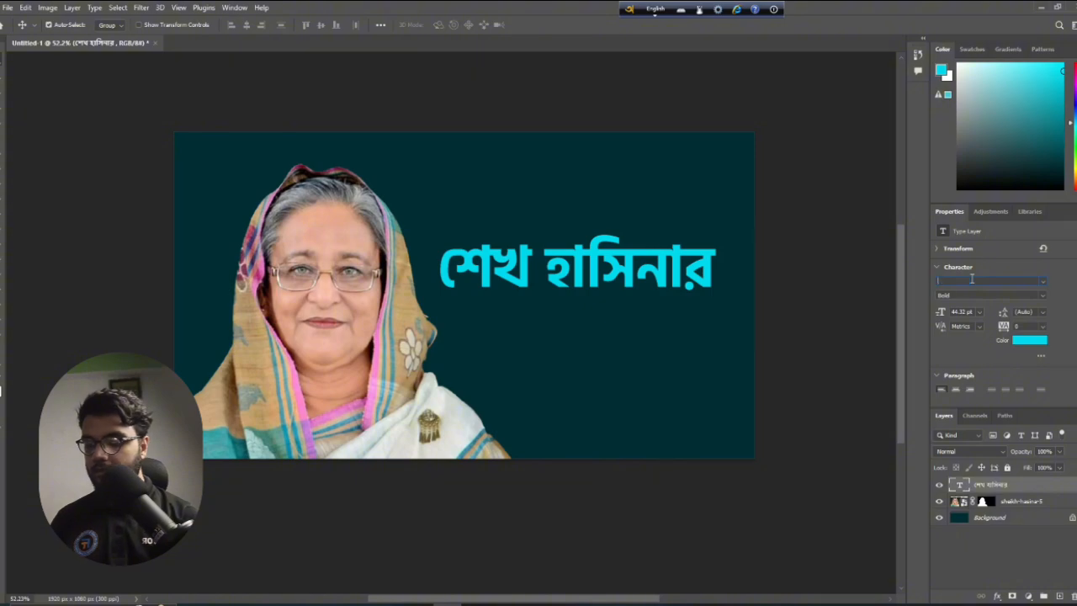
{"action": "type", "text": "line Bangla Unicode"}
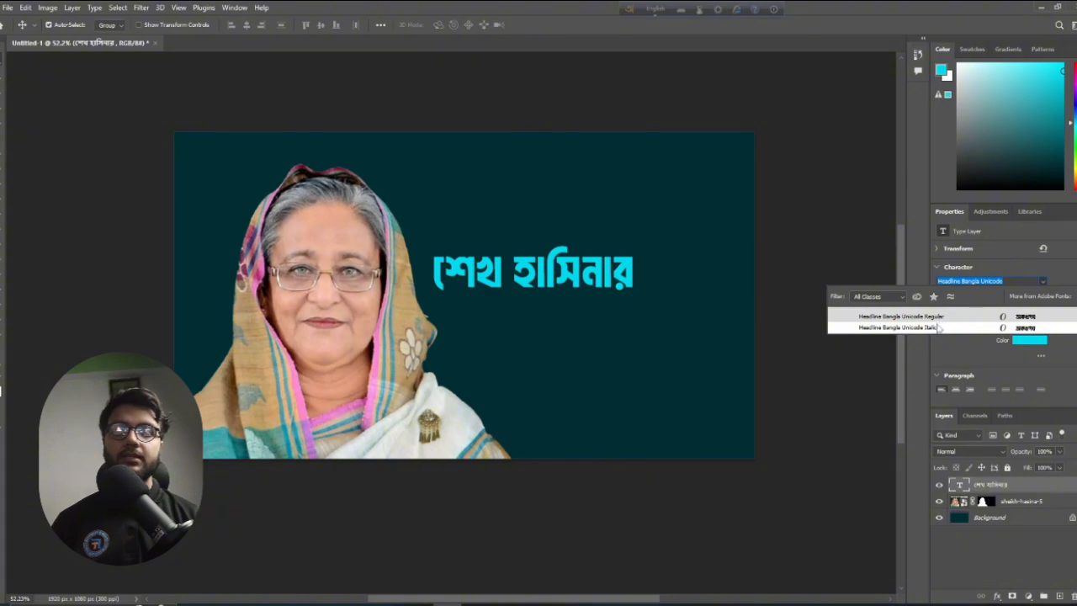
{"action": "left_click", "coordinate": [938, 327]}
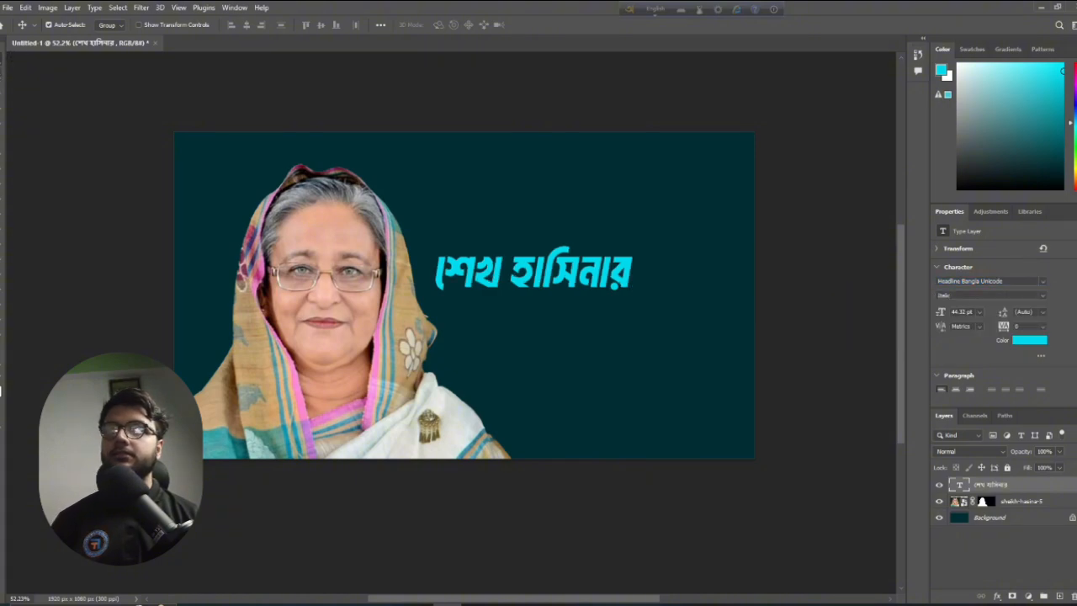
Enlarge the "শেখ হাসিনার" text to about 72 pt and fit it between the portrait and the canvas's right edge
{"action": "left_click_drag", "start_coordinate": [513, 274], "coordinate": [541, 275]}
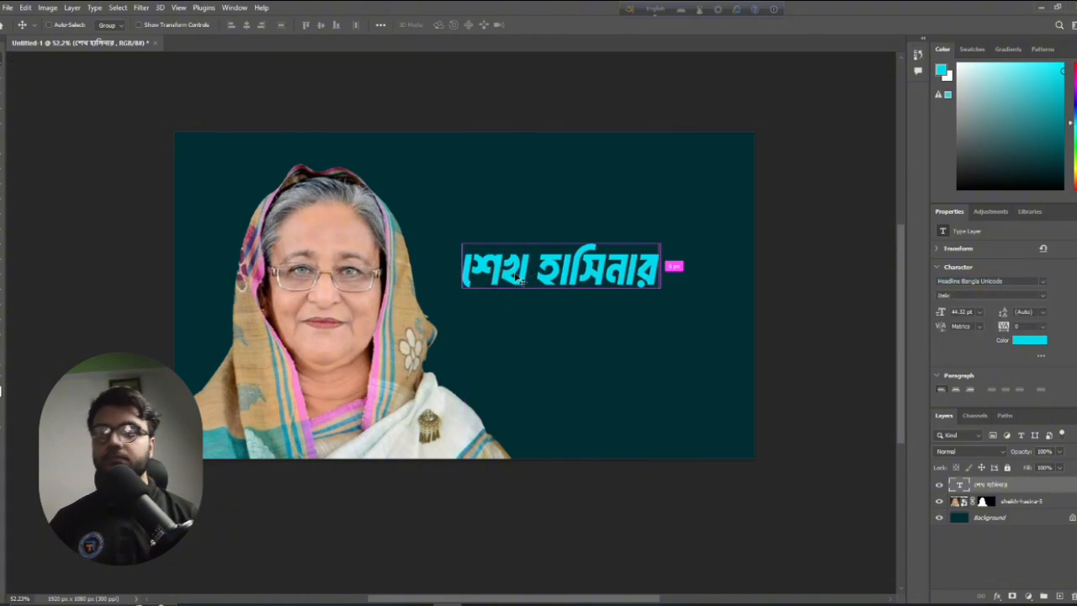
{"action": "key", "text": "ctrl+t"}
{"action": "left_click_drag", "start_coordinate": [671, 277], "coordinate": [612, 264]}
{"action": "key", "text": "Return"}
{"action": "left_click", "coordinate": [616, 290]}
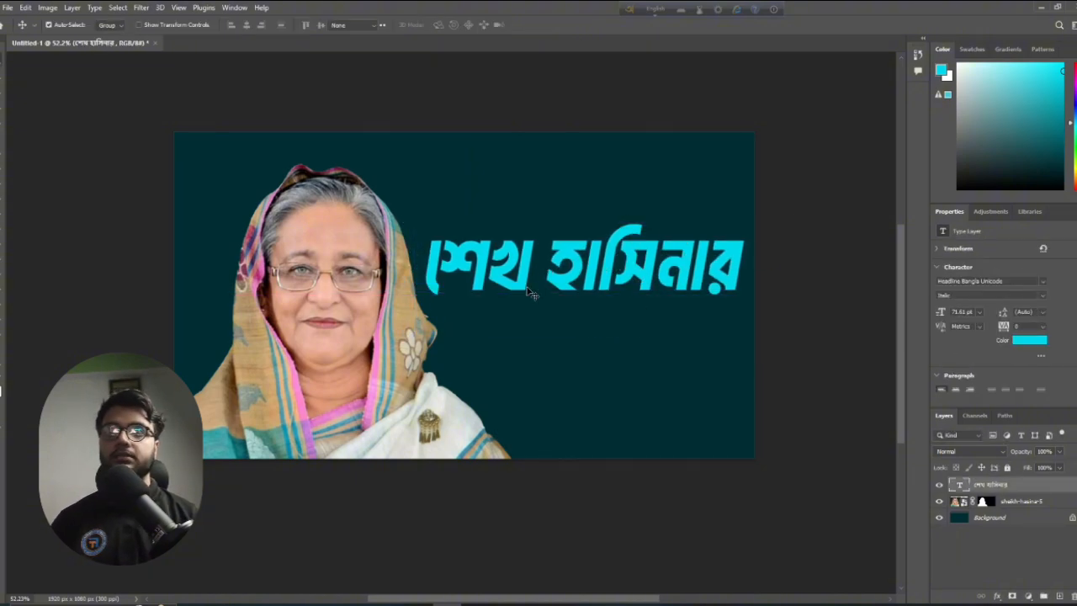
Delete the word "শেখ" from the headline and commit the text
{"action": "double_click", "coordinate": [529, 288]}
{"action": "left_click_drag", "start_coordinate": [547, 274], "coordinate": [374, 271]}
{"action": "key", "text": "BackSpace"}
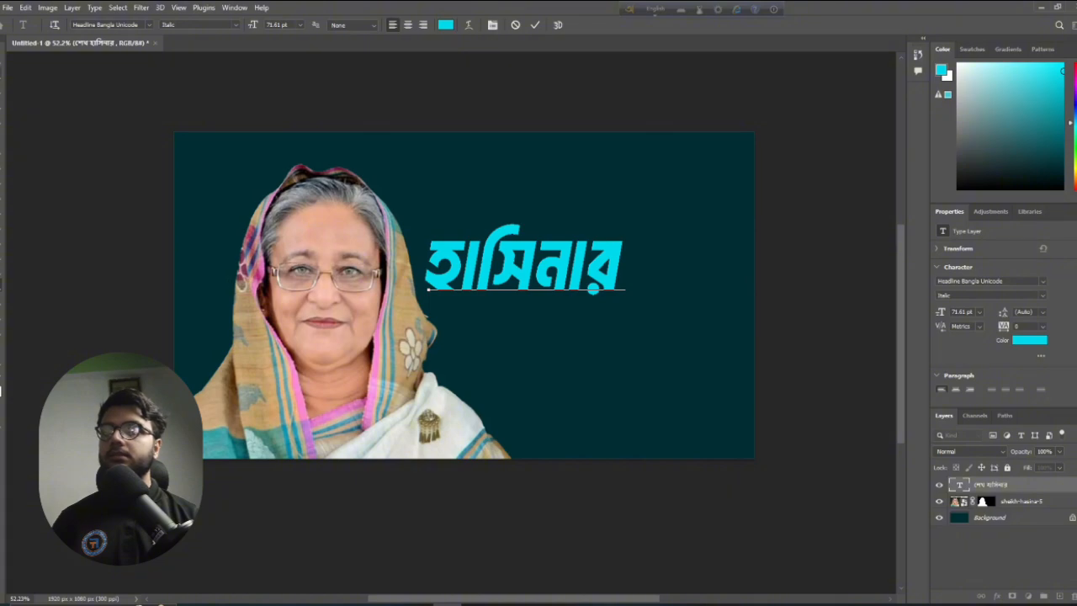
{"action": "key", "text": "ctrl+Return"}
Enlarge the "হাসিনার" text to about 100 pt and position it in the space beside the portrait
{"action": "left_click_drag", "start_coordinate": [574, 288], "coordinate": [604, 301]}
{"action": "key", "text": "ctrl+t"}
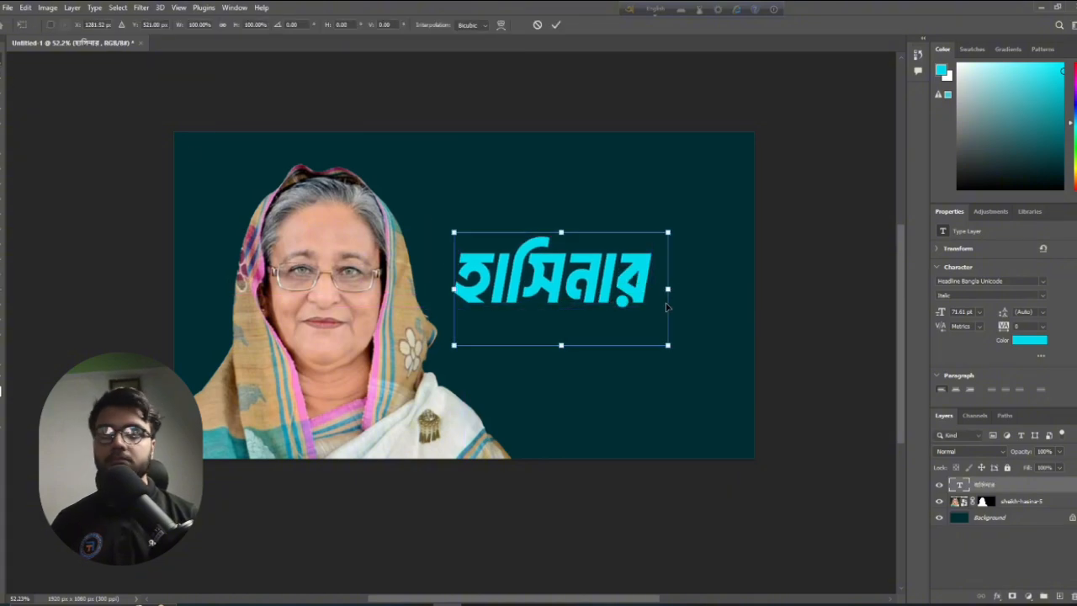
{"action": "left_click_drag", "start_coordinate": [668, 289], "coordinate": [773, 291]}
{"action": "left_click_drag", "start_coordinate": [646, 295], "coordinate": [623, 285]}
{"action": "left_click", "coordinate": [652, 393]}
{"action": "left_click", "coordinate": [630, 283]}
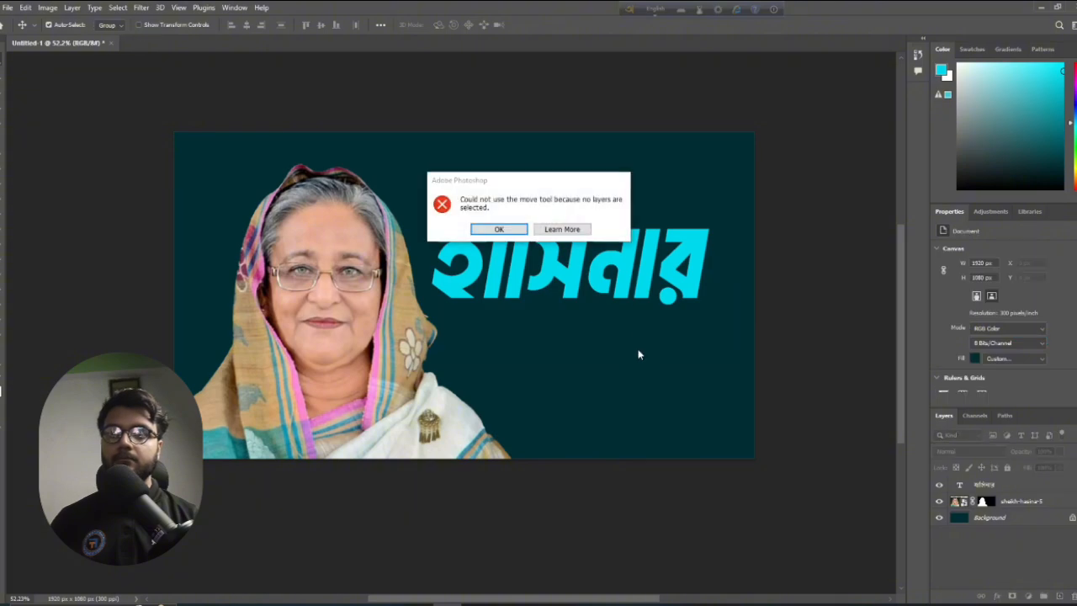
{"action": "left_click", "coordinate": [475, 229]}
Duplicate the "হাসিনার" line below itself and replace the copy's text with "বিচার"
{"action": "left_click_drag", "start_coordinate": [562, 263], "coordinate": [599, 376]}
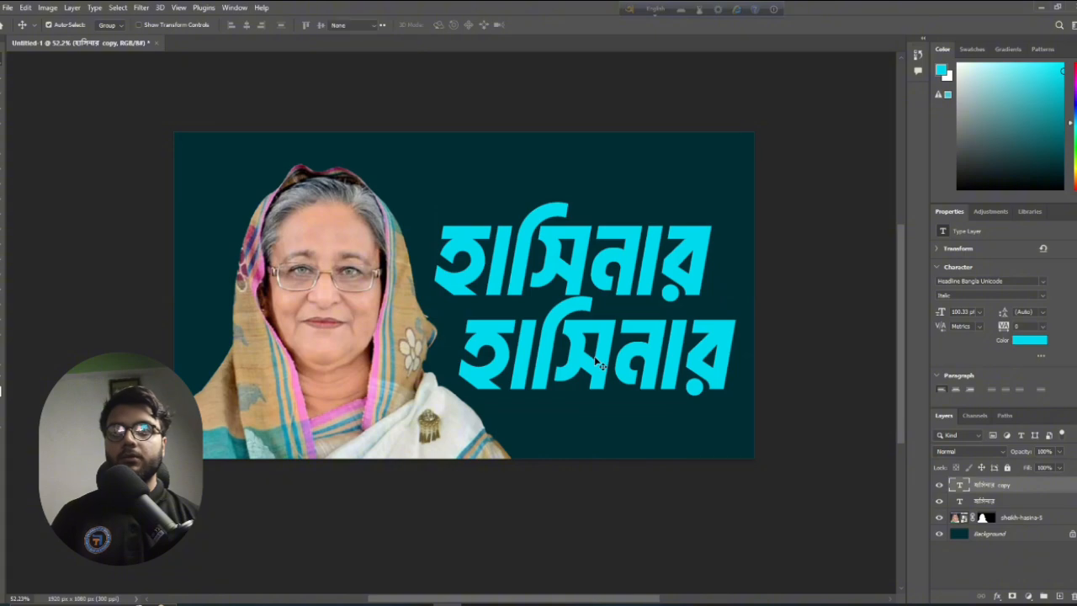
{"action": "double_click", "coordinate": [596, 362]}
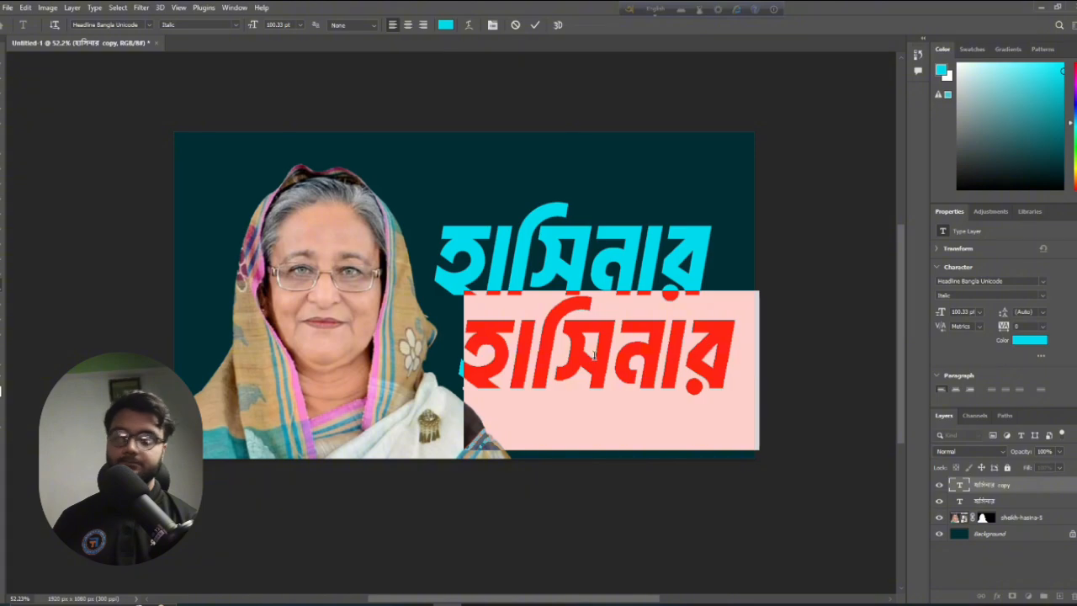
{"action": "type", "text": "bichar"}
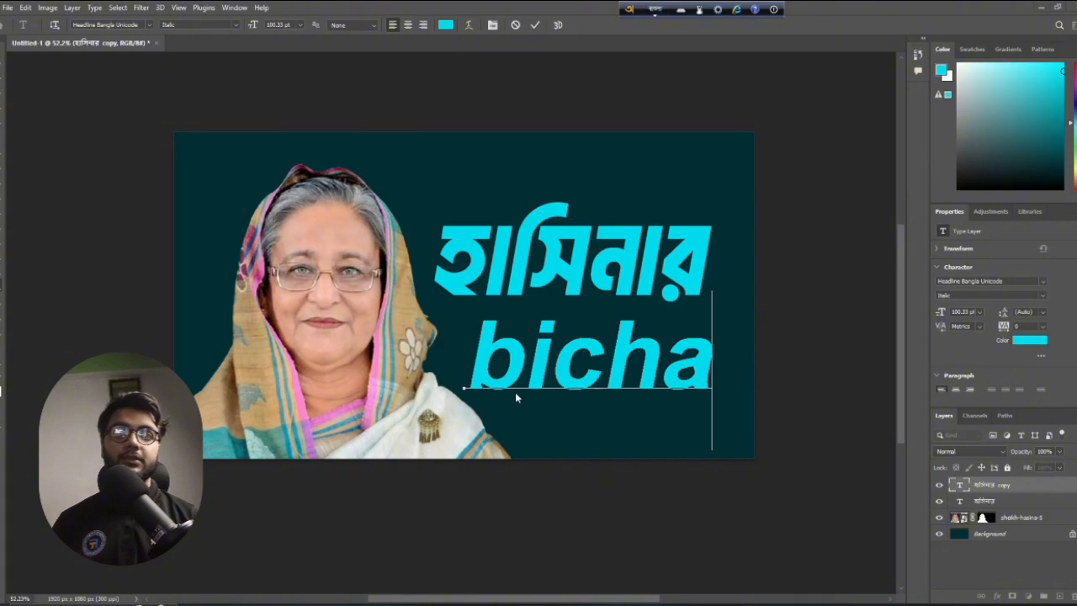
{"action": "key", "text": "ctrl+a"}
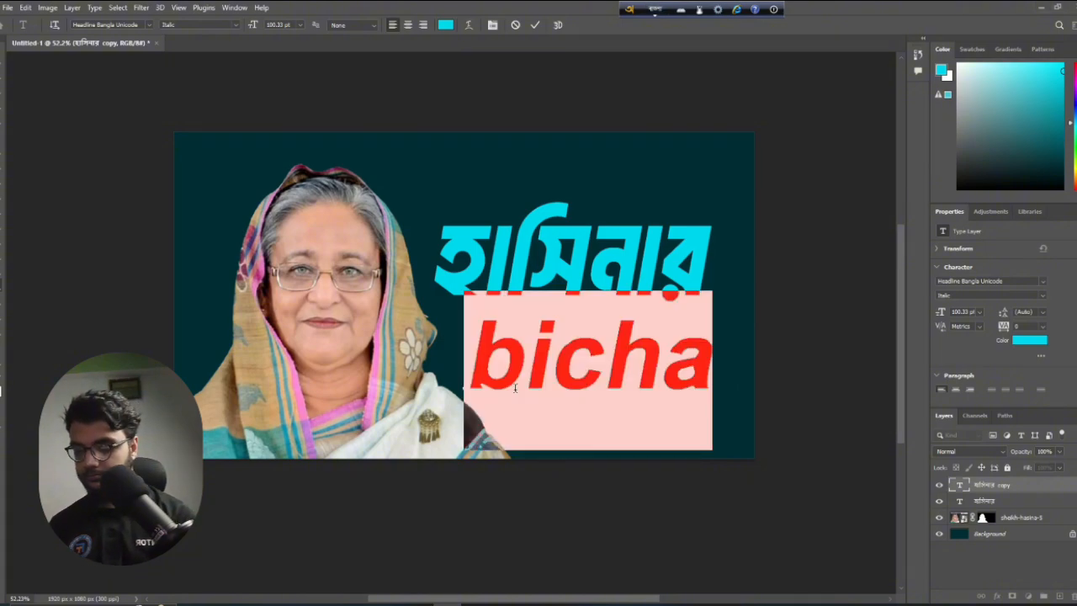
{"action": "type", "text": "bichar"}
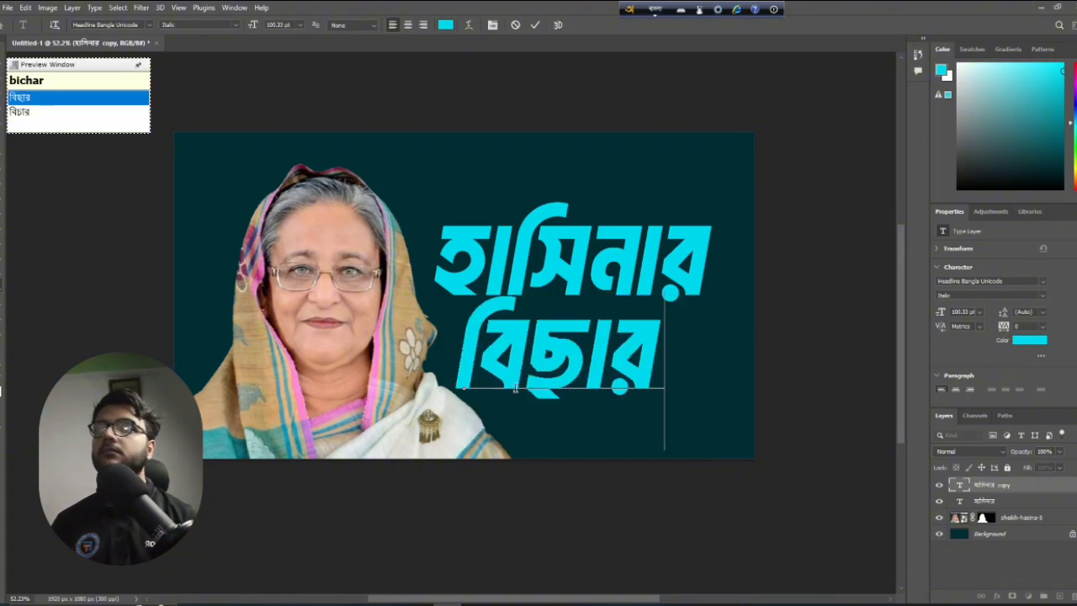
{"action": "key", "text": "Down"}
{"action": "key", "text": "space"}
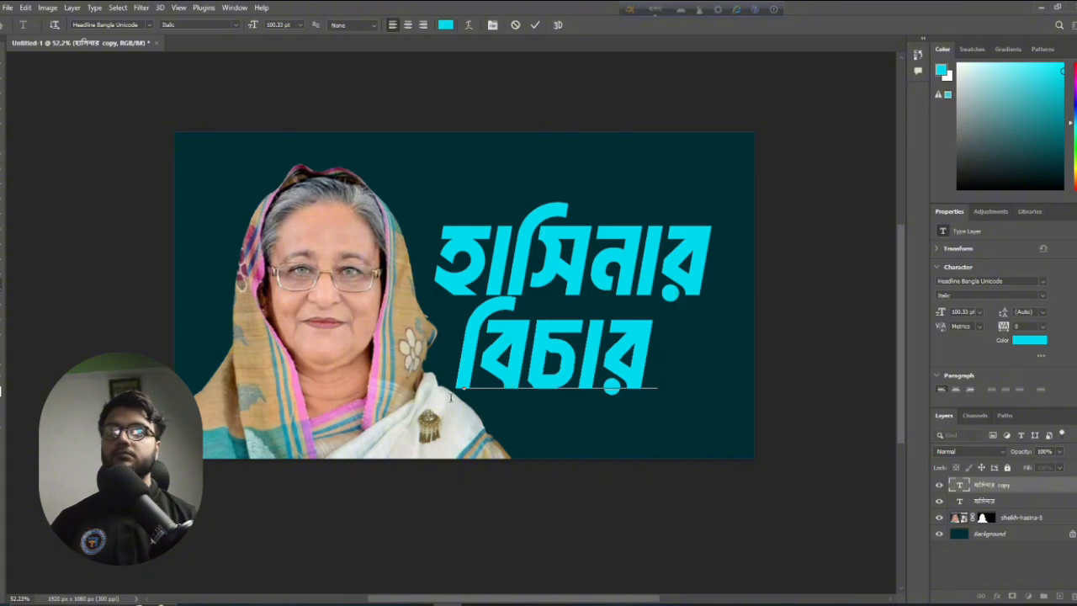
Commit the "বিচার" text and move it slightly up and right, tucked under the end of "হাসিনার"
{"action": "left_click", "coordinate": [2, 59]}
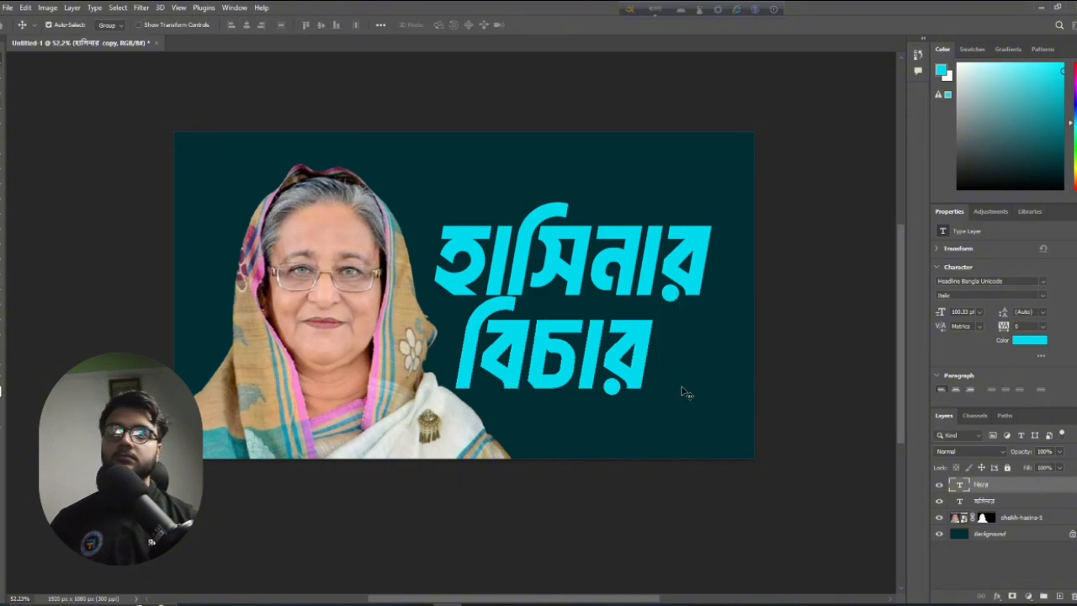
{"action": "left_click_drag", "start_coordinate": [608, 376], "coordinate": [649, 368]}
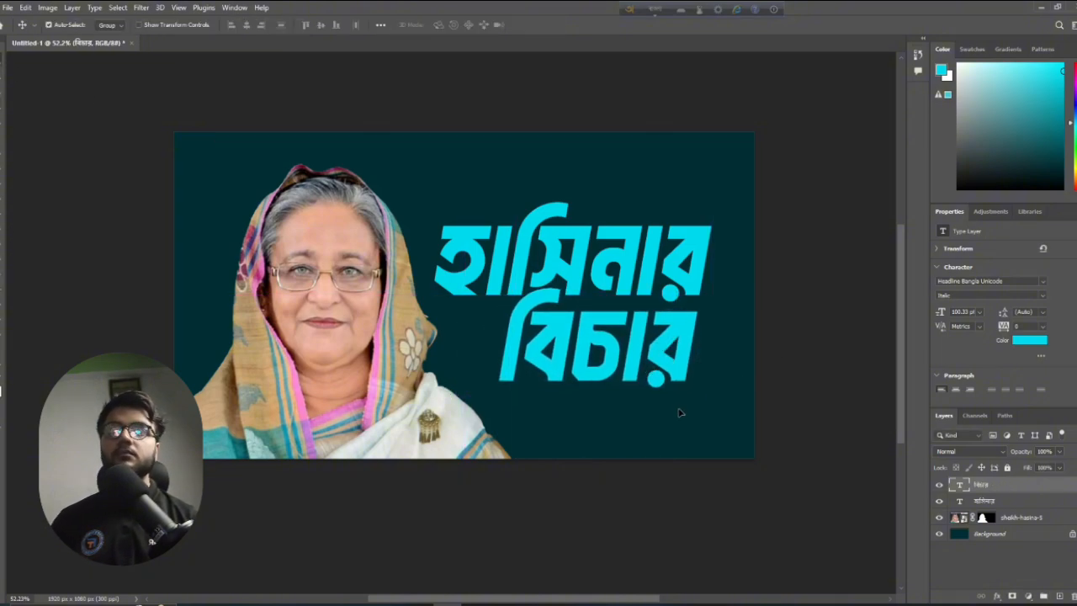
{"action": "scroll", "coordinate": [603, 260], "scroll_direction": "down", "scroll_amount": 1}
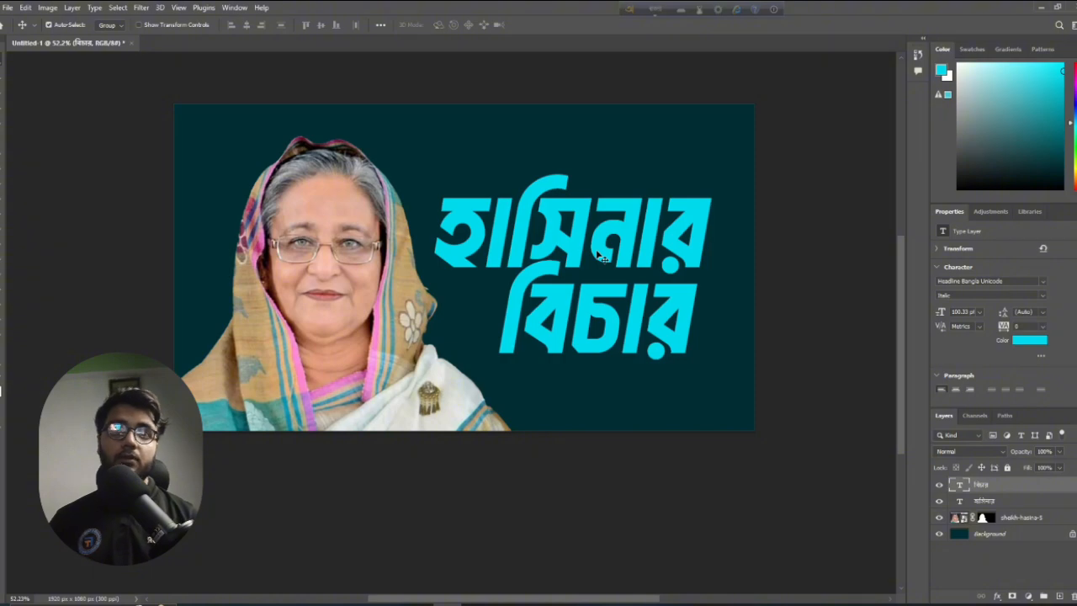
{"action": "scroll", "coordinate": [597, 252], "scroll_direction": "up", "scroll_amount": 2}
{"action": "scroll", "coordinate": [600, 250], "scroll_direction": "down", "scroll_amount": 2}
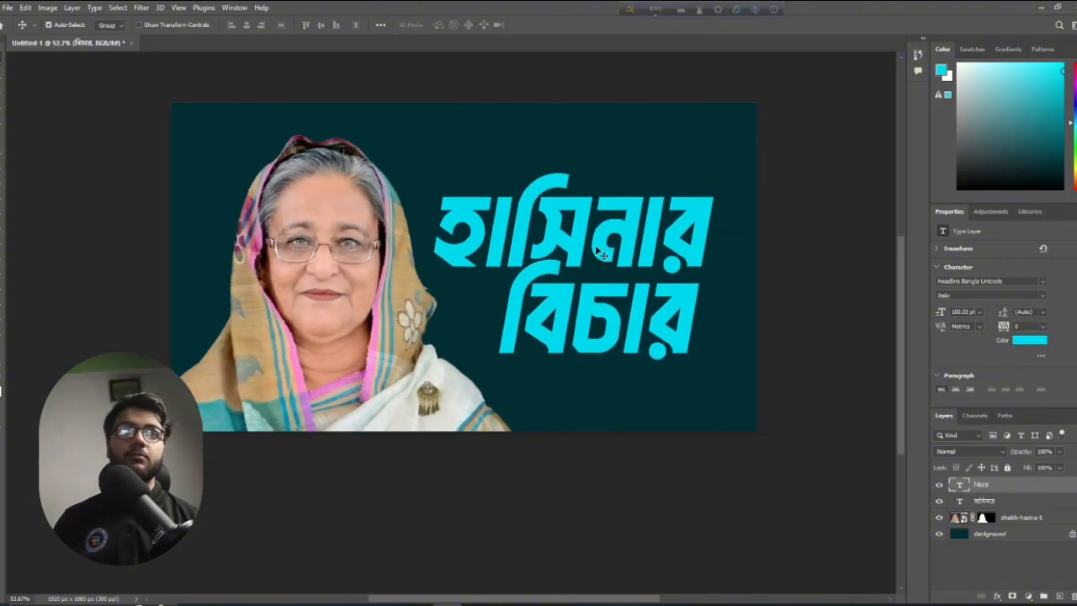
{"action": "scroll", "coordinate": [600, 251], "scroll_direction": "down", "scroll_amount": 2}
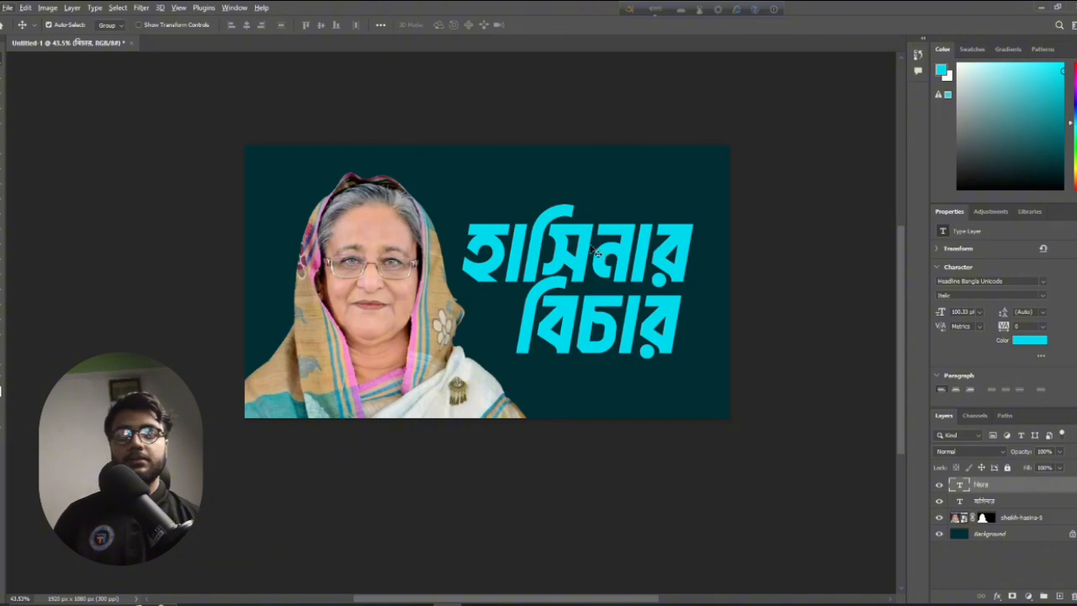
{"action": "scroll", "coordinate": [579, 254], "scroll_direction": "up", "scroll_amount": 7}
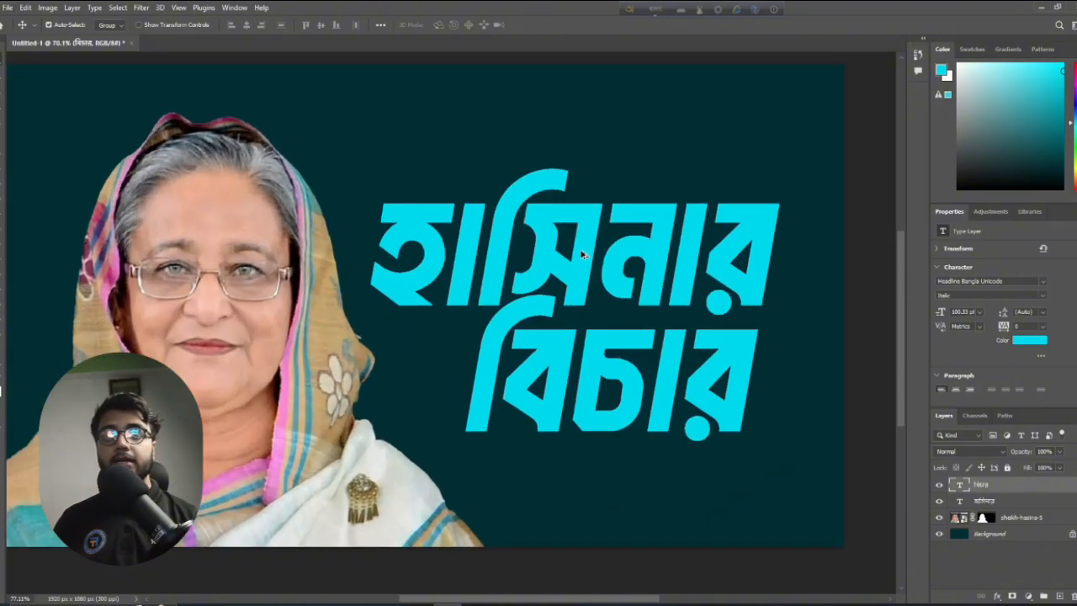
Nudge the "হাসিনার" line up and left and the "বিচার" line slightly left
{"action": "left_click_drag", "start_coordinate": [589, 240], "coordinate": [575, 223]}
{"action": "mouse_move", "coordinate": [593, 339]}
{"action": "left_mouse_down"}
{"action": "mouse_move", "coordinate": [584, 349]}
{"action": "mouse_move", "coordinate": [572, 331]}
{"action": "mouse_move", "coordinate": [585, 340]}
{"action": "left_mouse_up"}
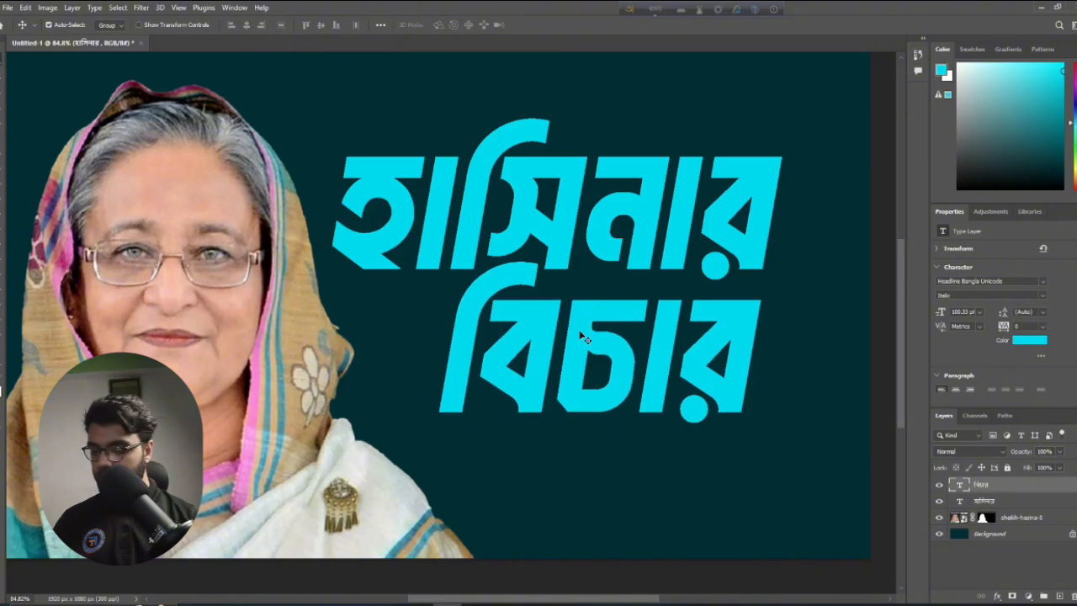
Try to enlarge the "বিচার" line to about 118 pt and move it slightly up, and undo the enlargement
{"action": "key", "text": "ctrl+t"}
{"action": "scroll", "coordinate": [683, 342], "scroll_direction": "down", "scroll_amount": 4}
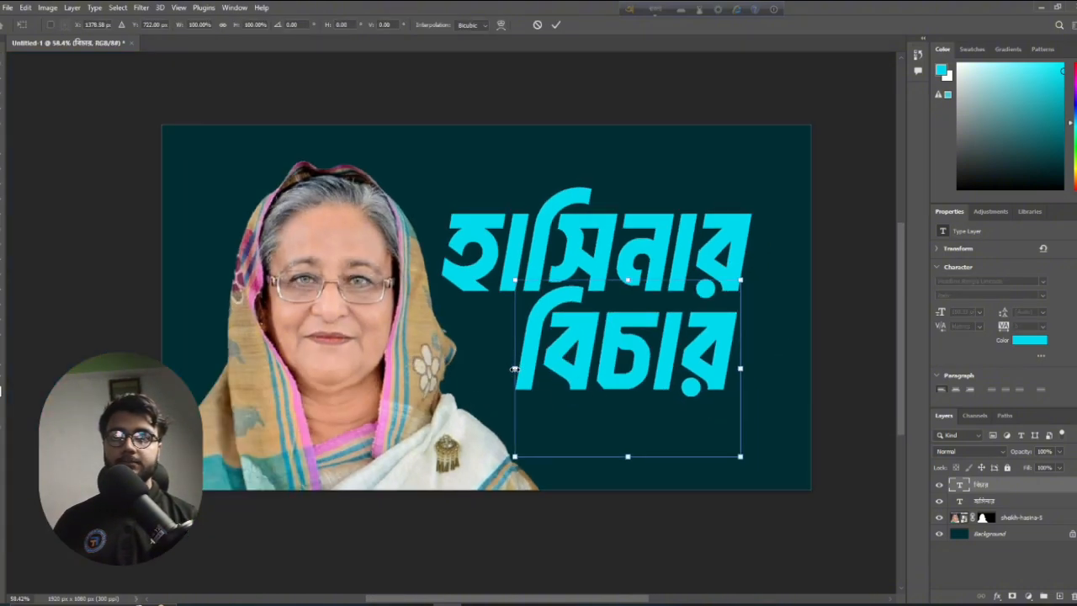
{"action": "left_click_drag", "start_coordinate": [515, 369], "coordinate": [477, 369]}
{"action": "left_click_drag", "start_coordinate": [696, 360], "coordinate": [695, 353]}
{"action": "key", "text": "Return"}
{"action": "scroll", "coordinate": [744, 351], "scroll_direction": "down", "scroll_amount": 4}
{"action": "scroll", "coordinate": [724, 344], "scroll_direction": "up", "scroll_amount": 4}
{"action": "key", "text": "ctrl+shift+Right"}
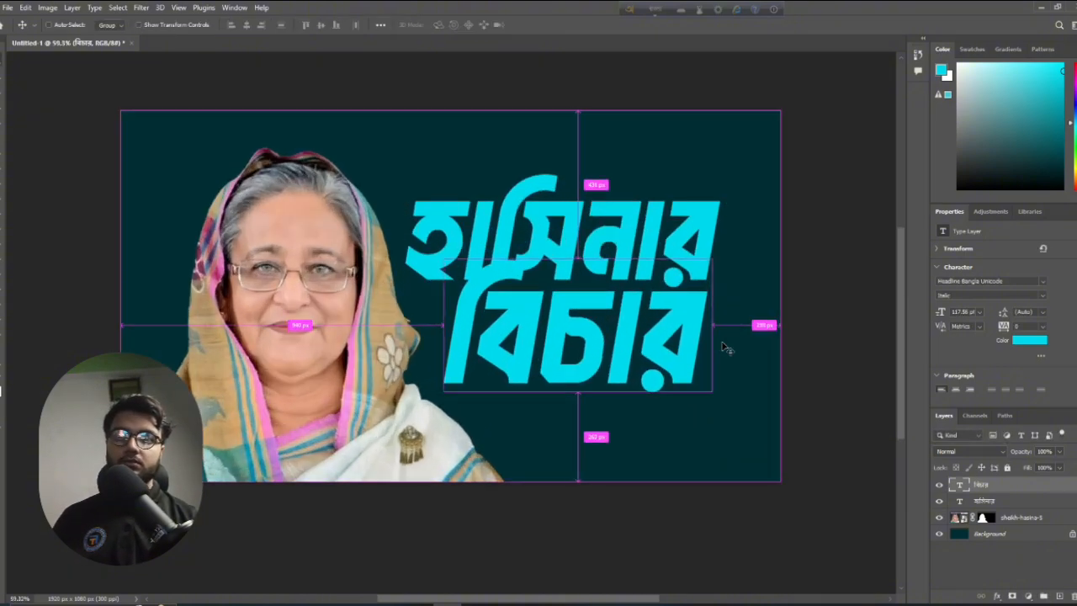
{"action": "key", "text": "ctrl+z"}
{"action": "scroll", "coordinate": [676, 333], "scroll_direction": "up", "scroll_amount": 1}
{"action": "scroll", "coordinate": [678, 332], "scroll_direction": "down", "scroll_amount": 1}
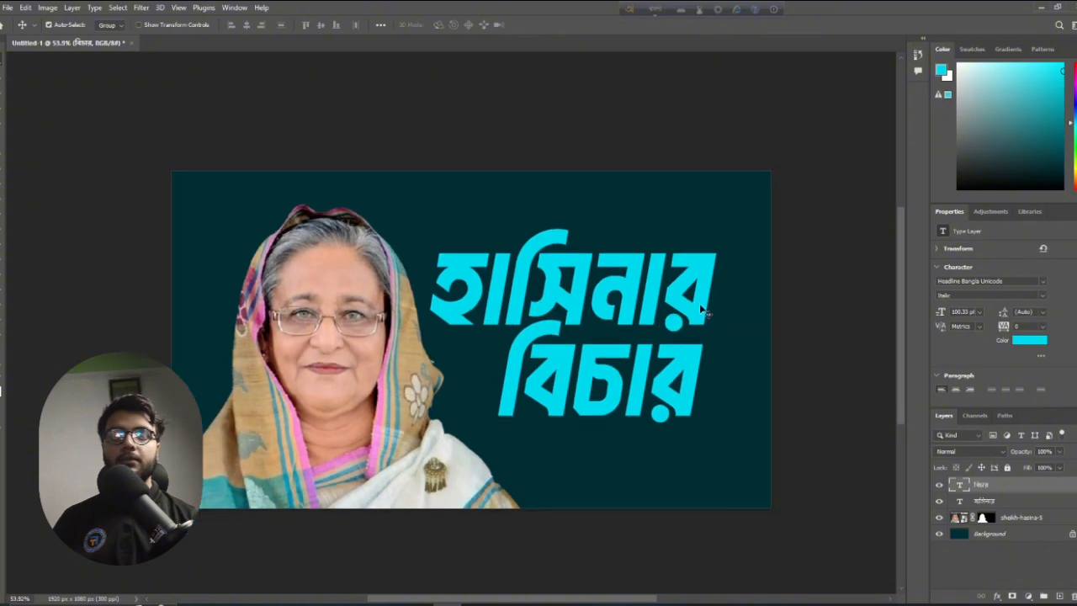
Select both headline lines and move them together slightly down and to the right
{"action": "left_click", "coordinate": [702, 315]}
{"action": "left_click", "coordinate": [683, 382], "text": "shift"}
{"action": "left_click_drag", "start_coordinate": [682, 395], "coordinate": [698, 410]}
{"action": "left_click", "coordinate": [677, 376]}
{"action": "scroll", "coordinate": [677, 376], "scroll_direction": "down", "scroll_amount": 1}
{"action": "scroll", "coordinate": [678, 376], "scroll_direction": "up", "scroll_amount": 2}
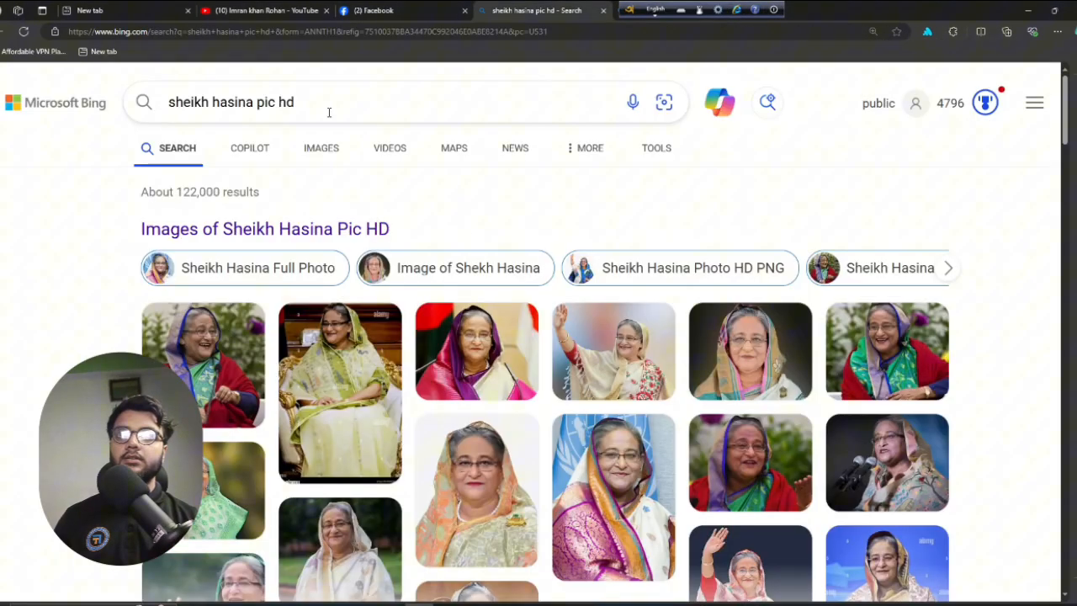
Switch to the browser and search Bing for "police firing png"
{"action": "left_click", "coordinate": [329, 112]}
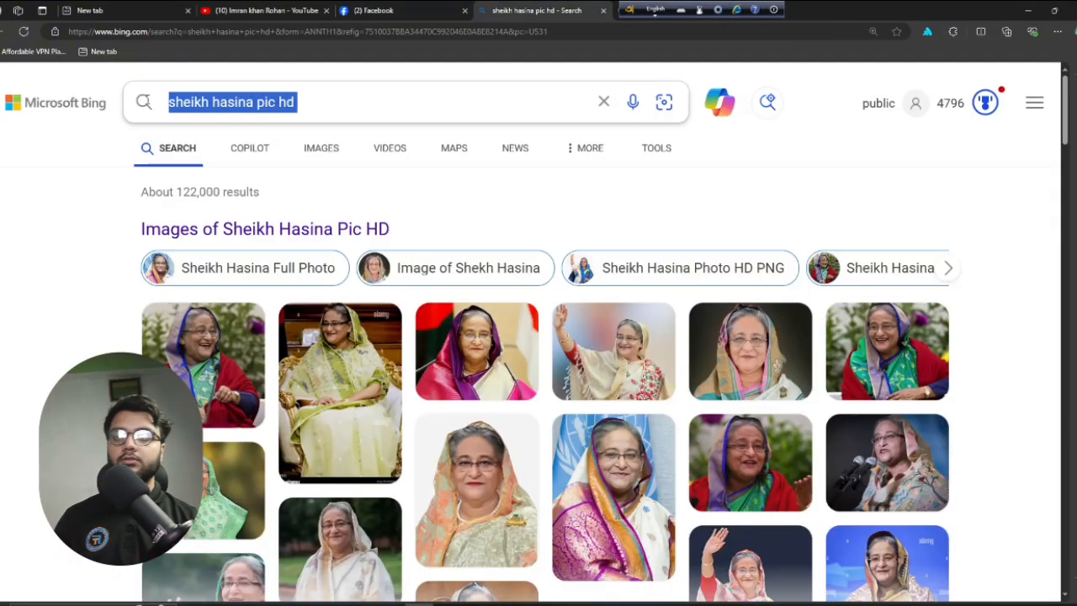
{"action": "key", "text": "BackSpace"}
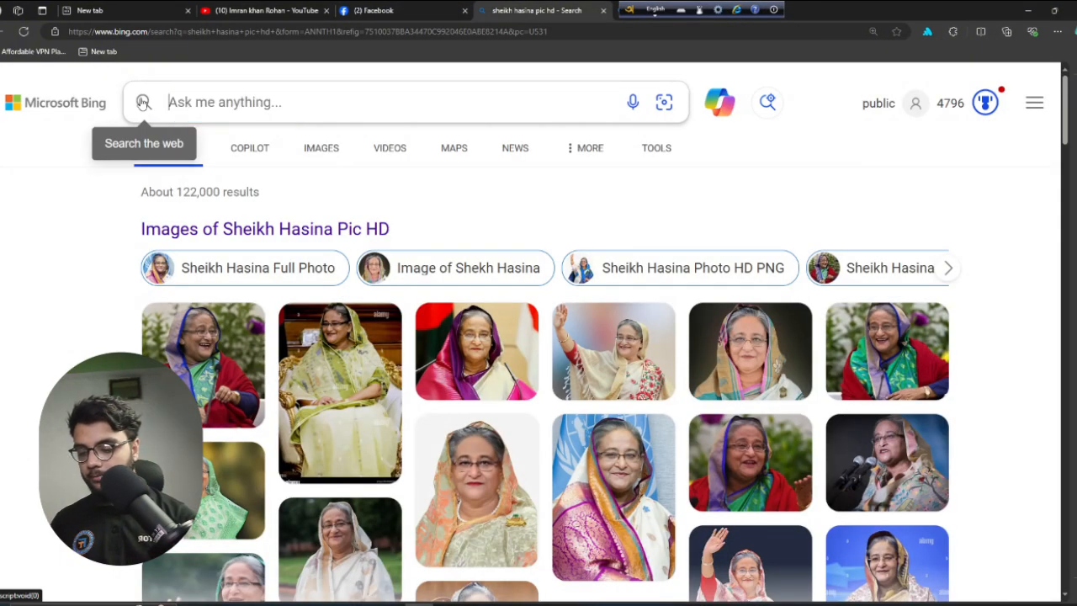
{"action": "type", "text": "police "}
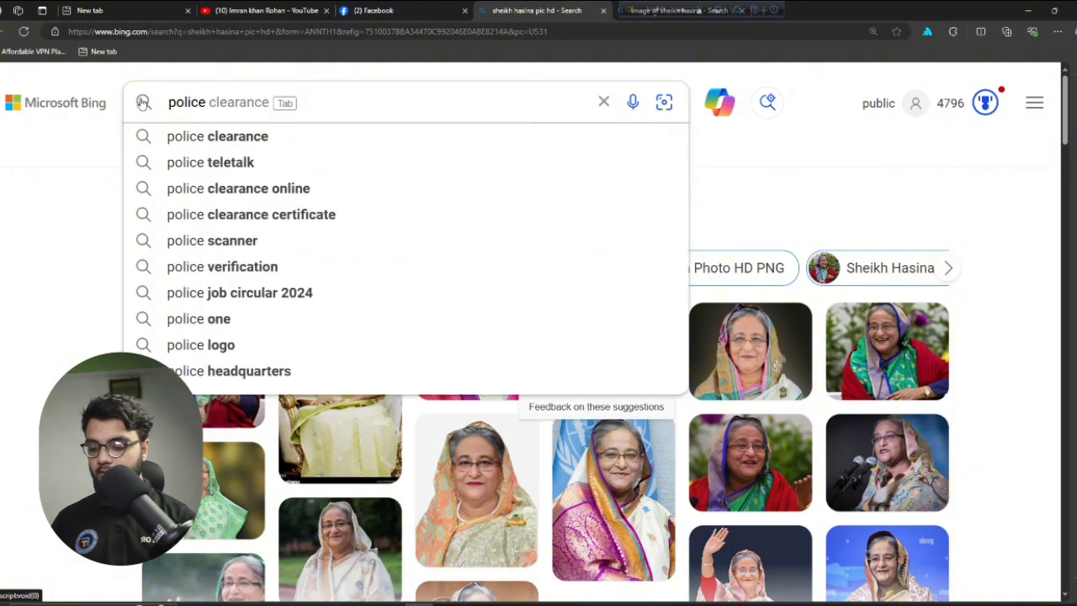
{"action": "type", "text": "firing"}
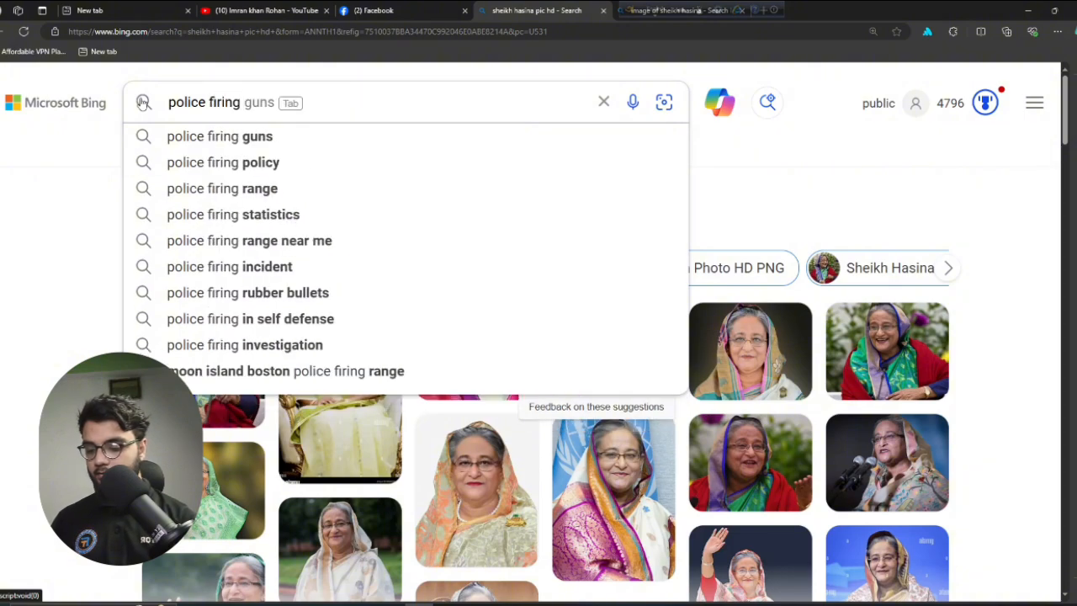
{"action": "type", "text": " png"}
{"action": "key", "text": "Return"}
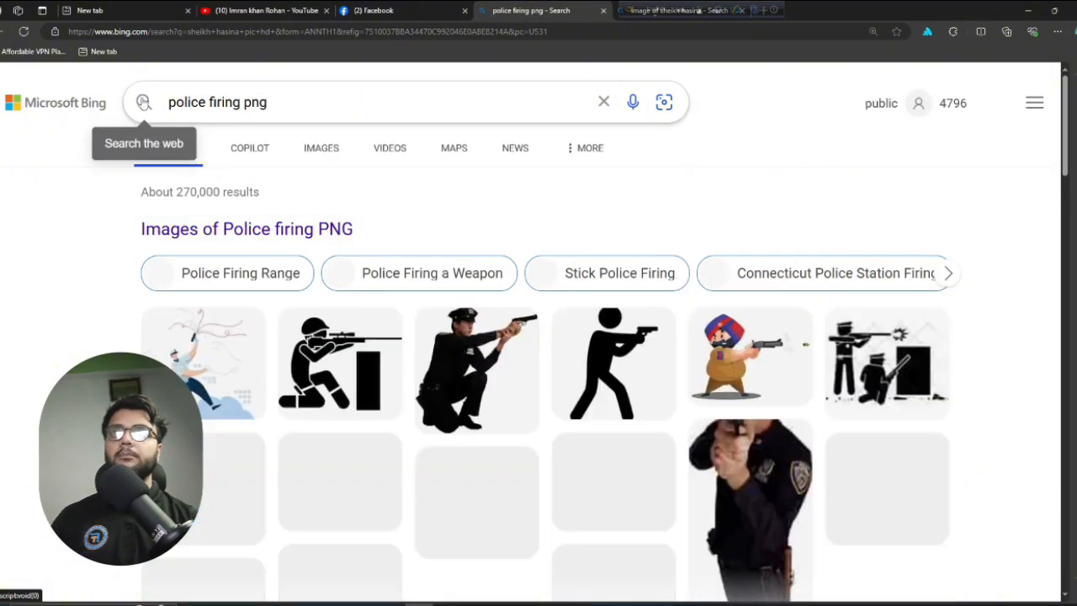
Change the search to "police firing bd hd image" and show only the image results
{"action": "left_click", "coordinate": [305, 106]}
{"action": "key", "text": "BackSpace"}
{"action": "key", "text": "BackSpace"}
{"action": "key", "text": "BackSpace"}
{"action": "key", "text": "BackSpace"}
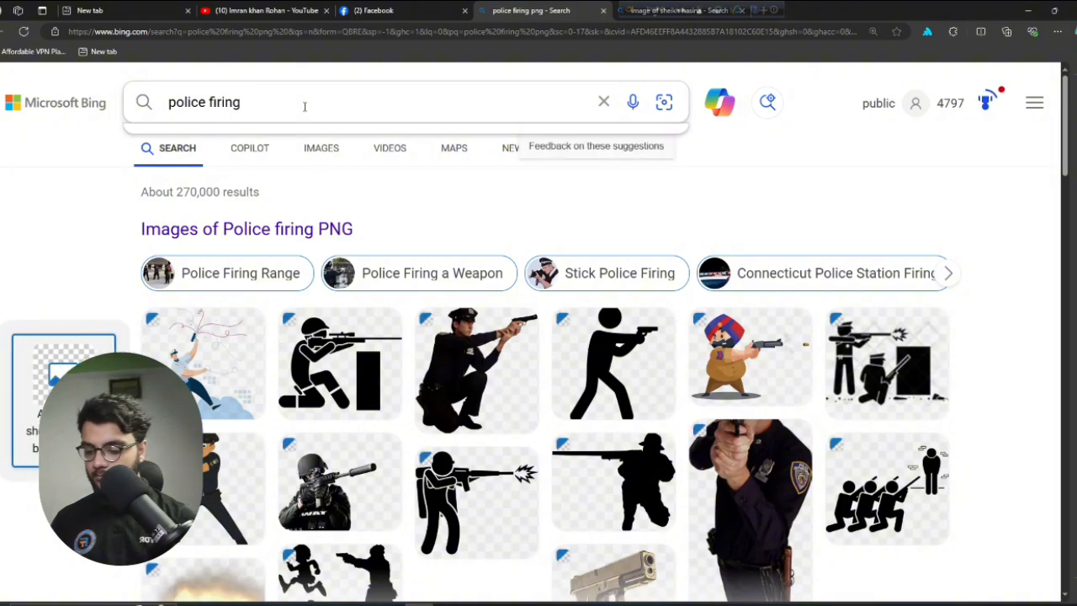
{"action": "type", "text": "bd hd "}
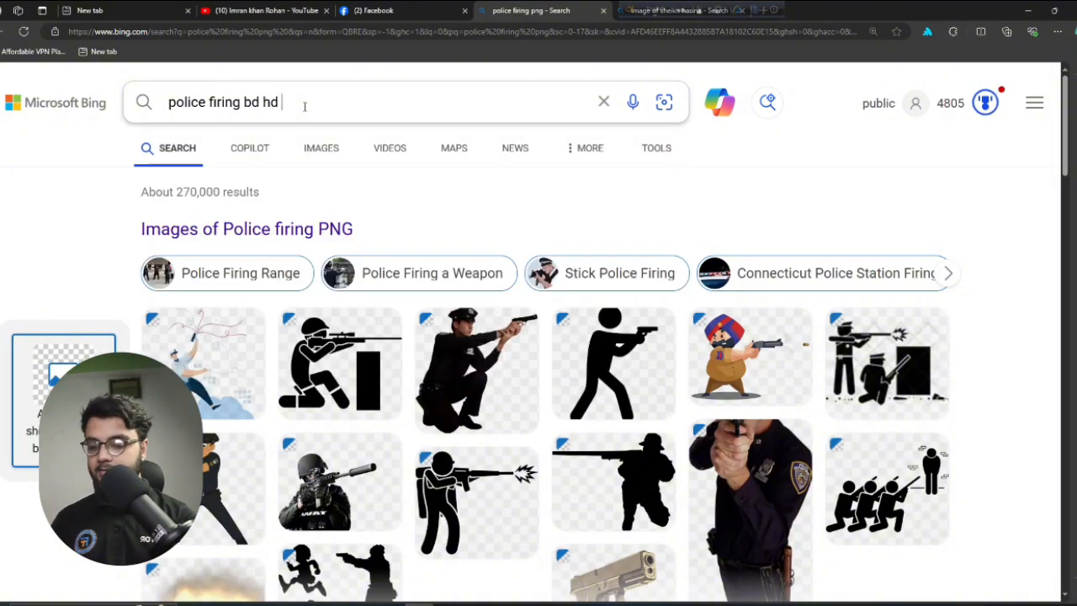
{"action": "type", "text": "imagea"}
{"action": "key", "text": "Return"}
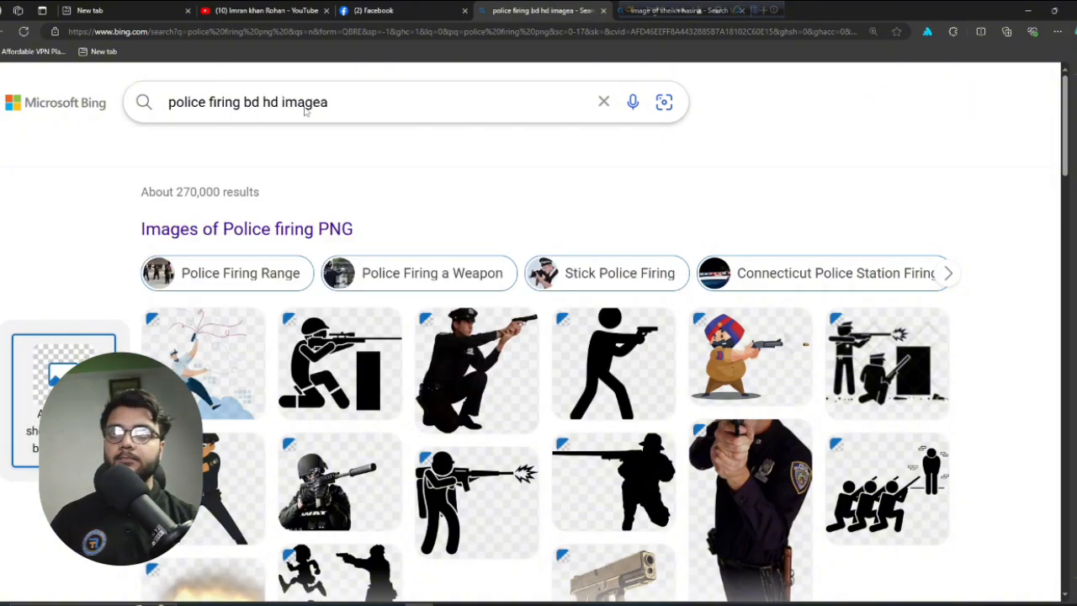
{"action": "left_click", "coordinate": [351, 102]}
{"action": "key", "text": "BackSpace"}
{"action": "key", "text": "Return"}
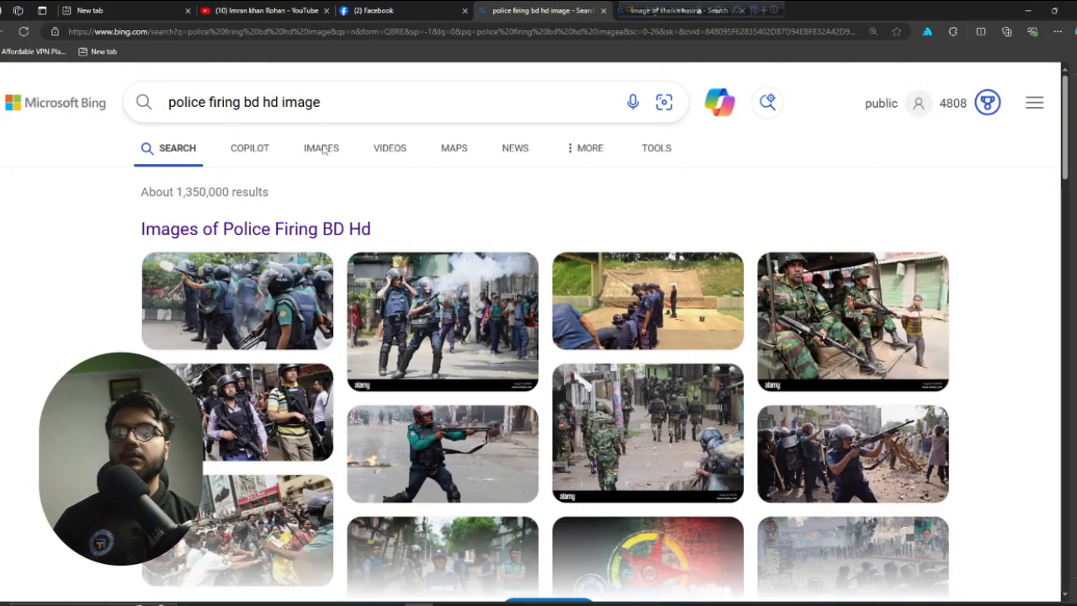
{"action": "left_click", "coordinate": [323, 148]}
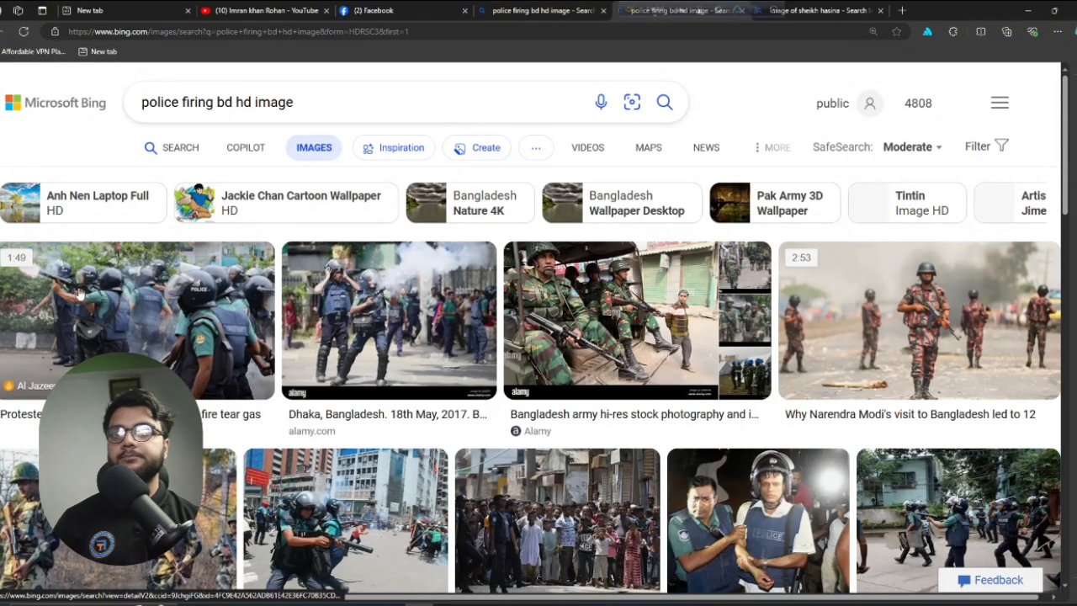
Open the street photo of the helmeted policeman aiming a long gun and copy the image
{"action": "scroll", "coordinate": [302, 251], "scroll_direction": "down", "scroll_amount": 1}
{"action": "scroll", "coordinate": [535, 328], "scroll_direction": "down", "scroll_amount": 1}
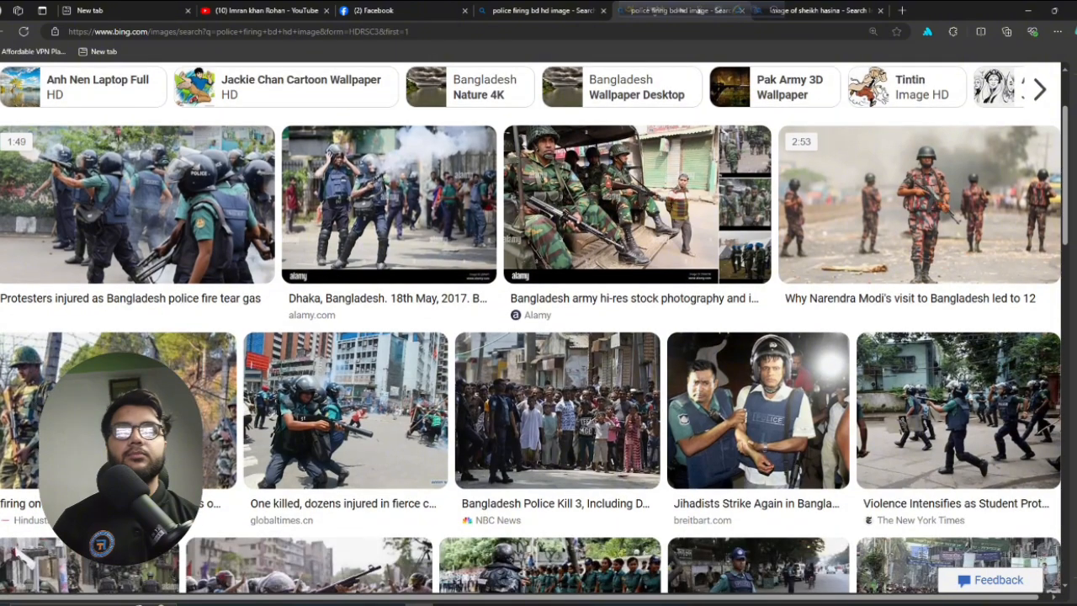
{"action": "scroll", "coordinate": [271, 337], "scroll_direction": "down", "scroll_amount": 1}
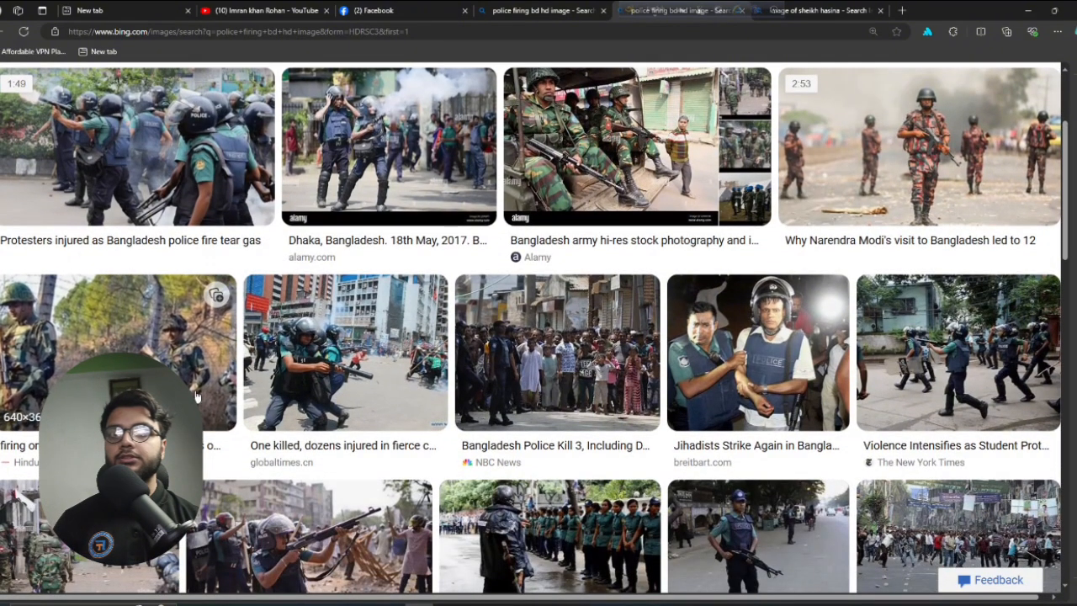
{"action": "scroll", "coordinate": [271, 336], "scroll_direction": "down", "scroll_amount": 1}
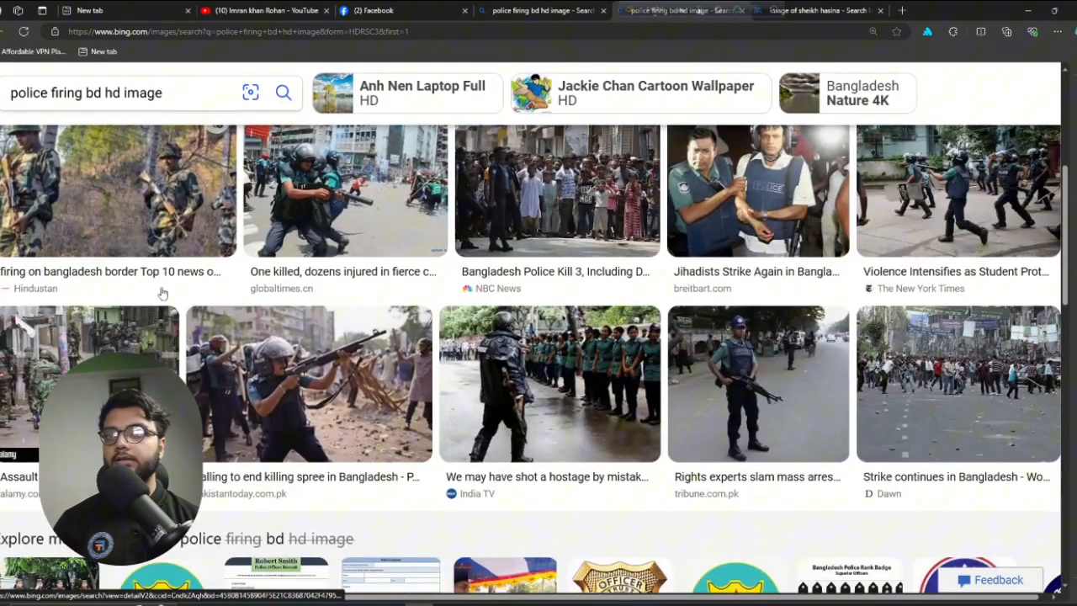
{"action": "left_click", "coordinate": [293, 365]}
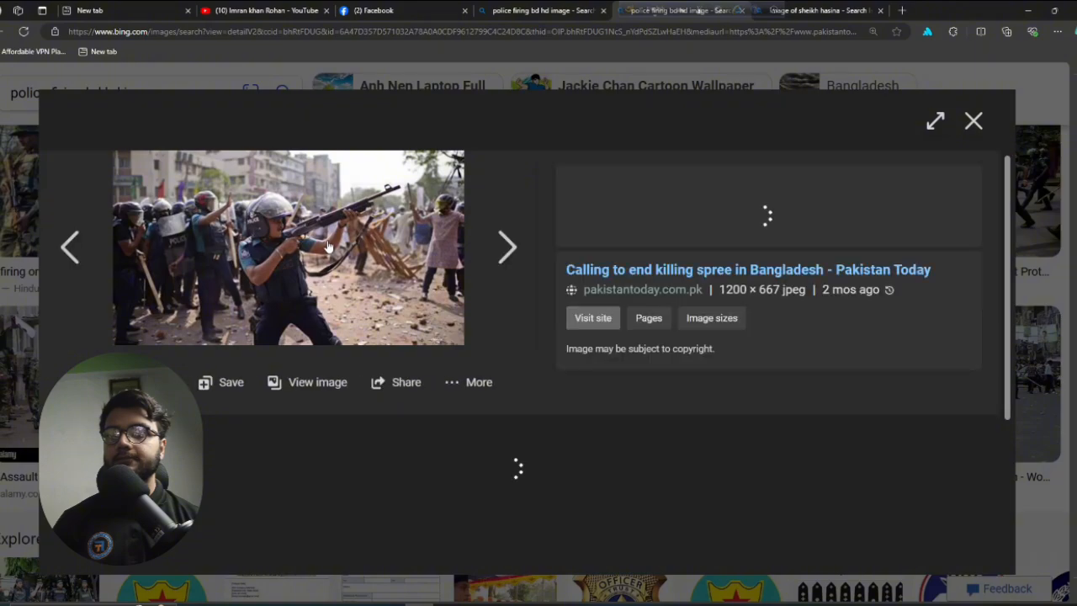
{"action": "scroll", "coordinate": [328, 246], "scroll_direction": "down", "scroll_amount": 1}
{"action": "scroll", "coordinate": [328, 246], "scroll_direction": "down", "scroll_amount": 1}
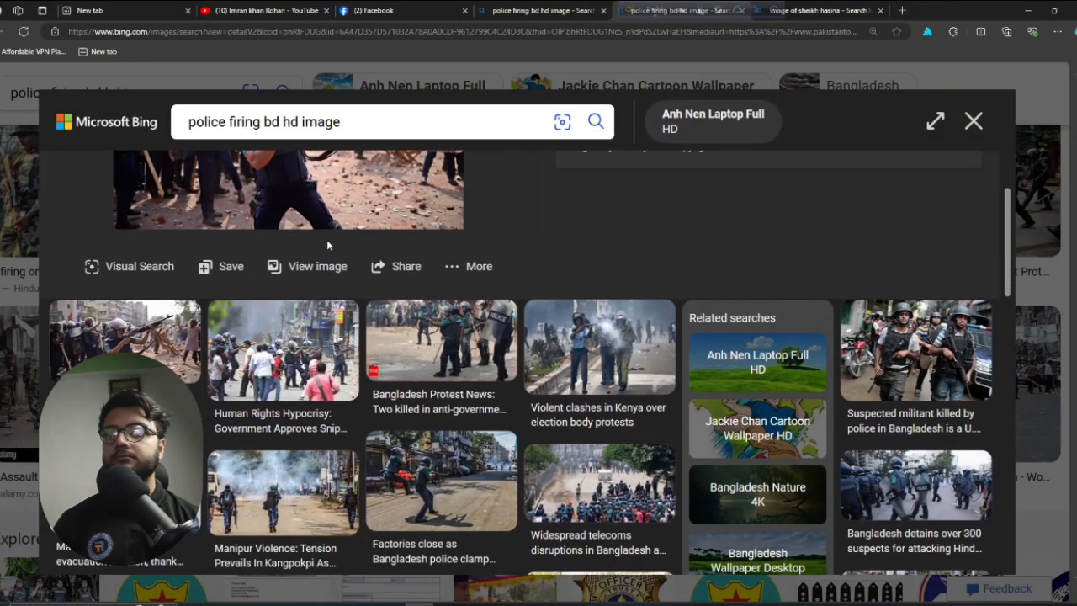
{"action": "scroll", "coordinate": [326, 239], "scroll_direction": "up", "scroll_amount": 2}
{"action": "right_click", "coordinate": [332, 237]}
{"action": "left_click", "coordinate": [386, 279]}
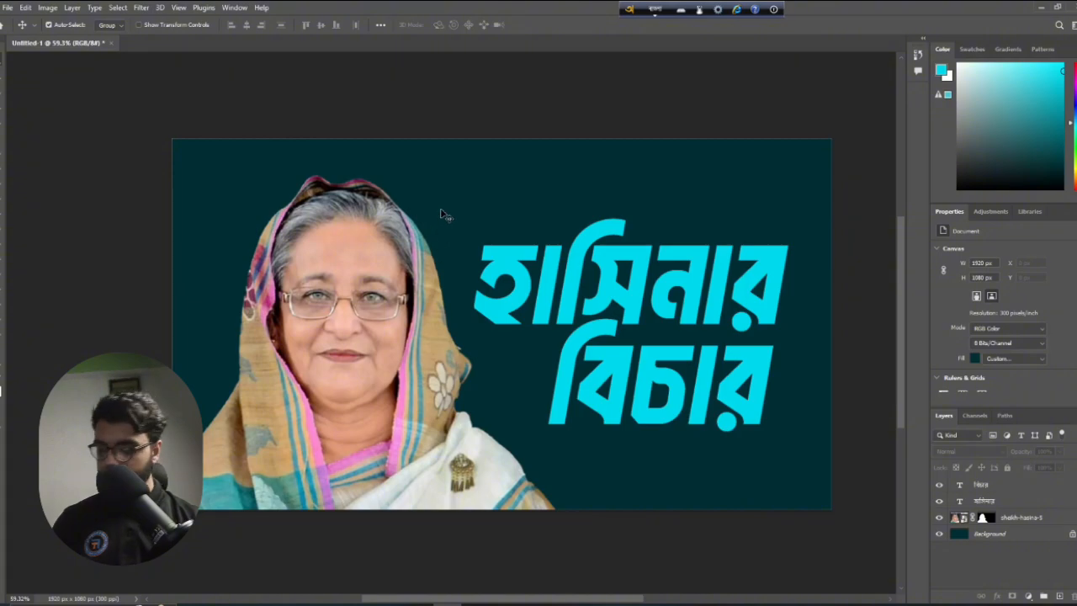
Paste the police photo into the Photoshop thumbnail, scale it to 98.5% at the canvas's top edge, and place its layer beneath the portrait
{"action": "key", "text": "ctrl+v"}
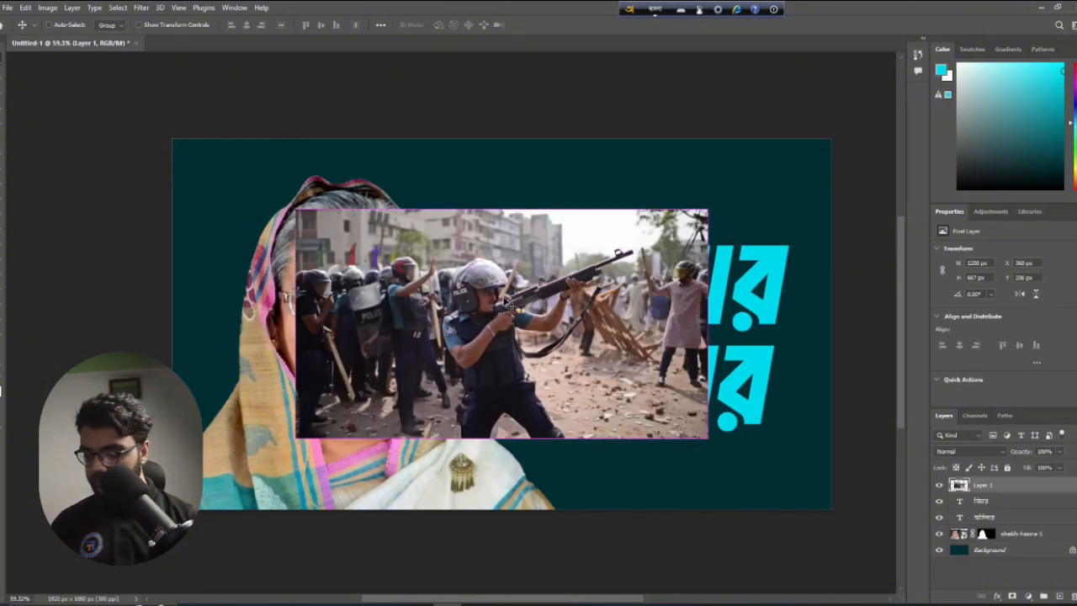
{"action": "key", "text": "ctrl+t"}
{"action": "left_click_drag", "start_coordinate": [501, 439], "coordinate": [461, 378]}
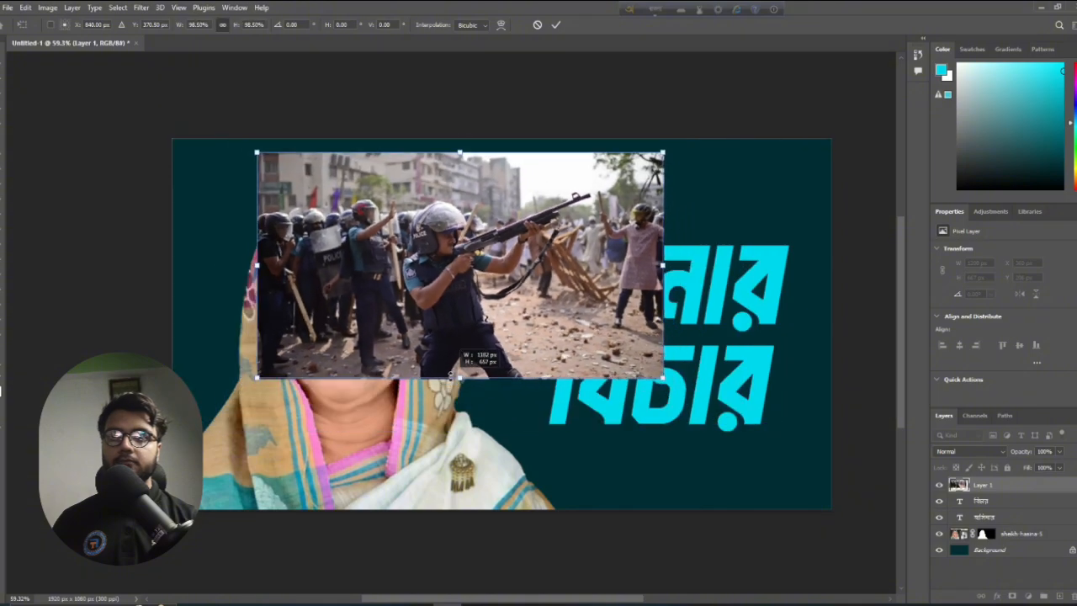
{"action": "left_click_drag", "start_coordinate": [470, 333], "coordinate": [501, 303]}
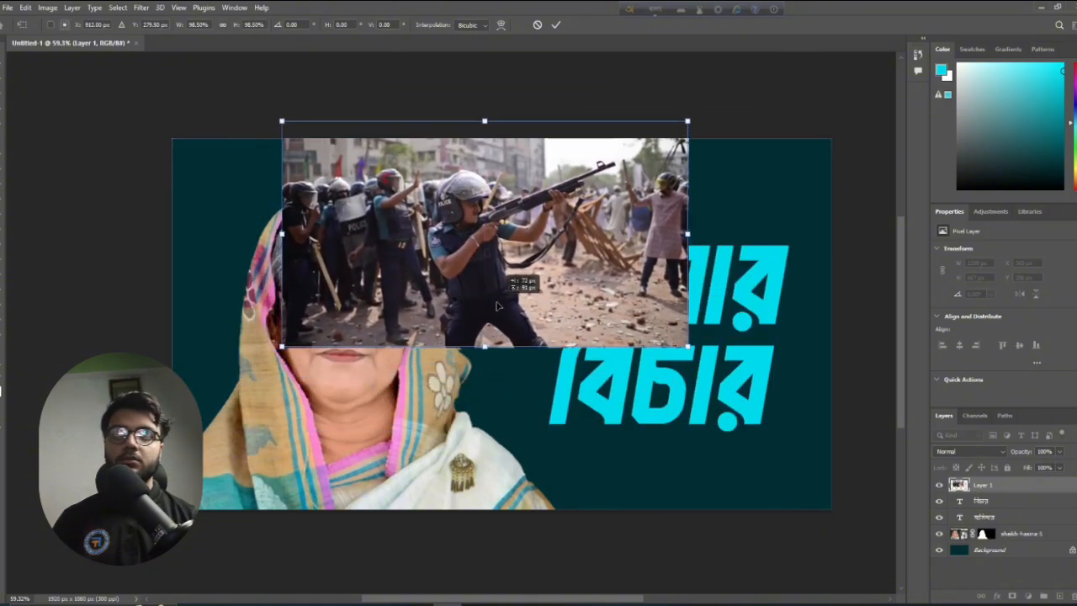
{"action": "key", "text": "Return"}
{"action": "left_click_drag", "start_coordinate": [1035, 485], "coordinate": [1043, 541]}
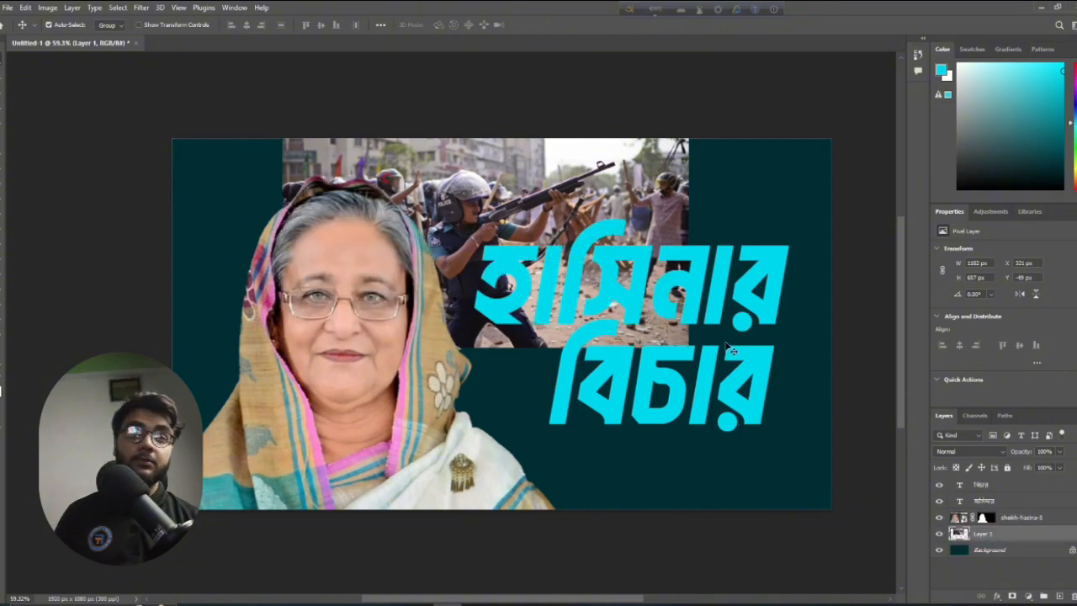
Move the "হাসিনার" and "বিচার" lines slightly down and right
{"action": "left_click_drag", "start_coordinate": [633, 310], "coordinate": [639, 322]}
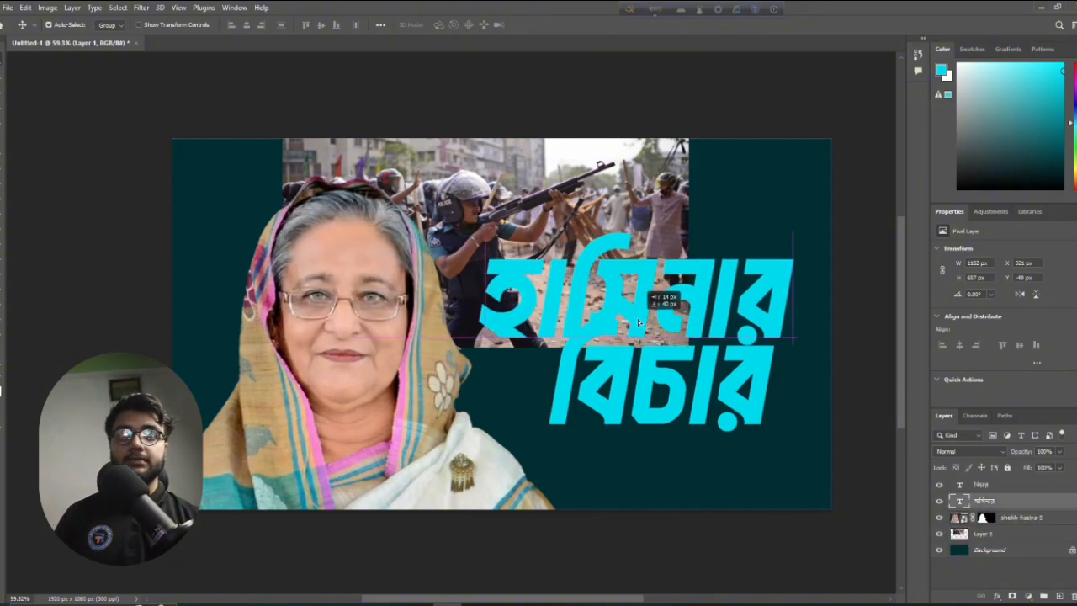
{"action": "left_click_drag", "start_coordinate": [661, 387], "coordinate": [666, 399]}
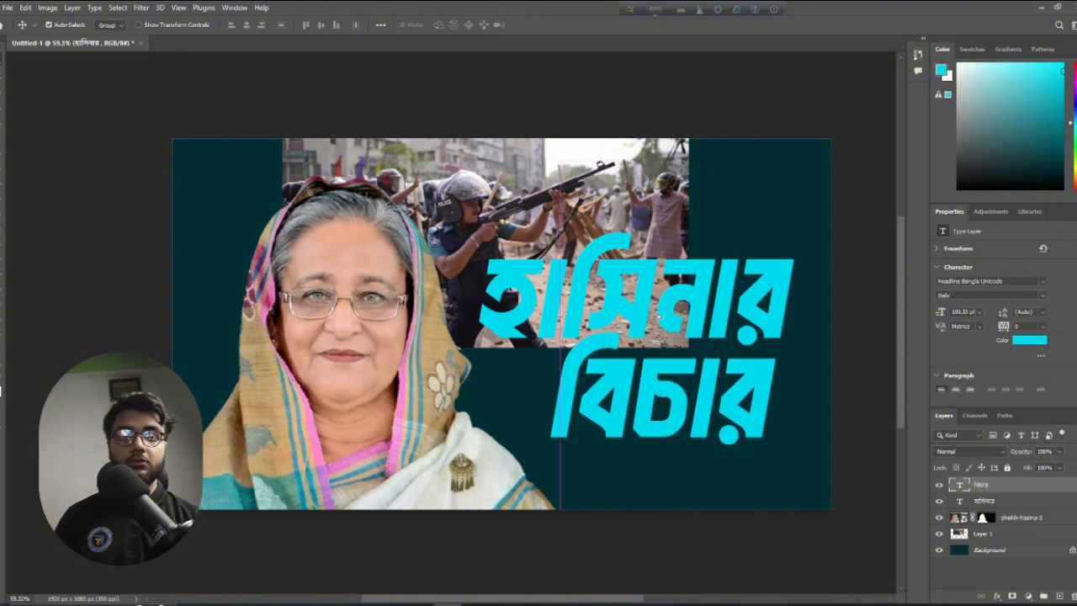
Shrink the police photo to about 1054 x 585 px and move it right, behind the top of the headline
{"action": "left_click_drag", "start_coordinate": [611, 215], "coordinate": [620, 218]}
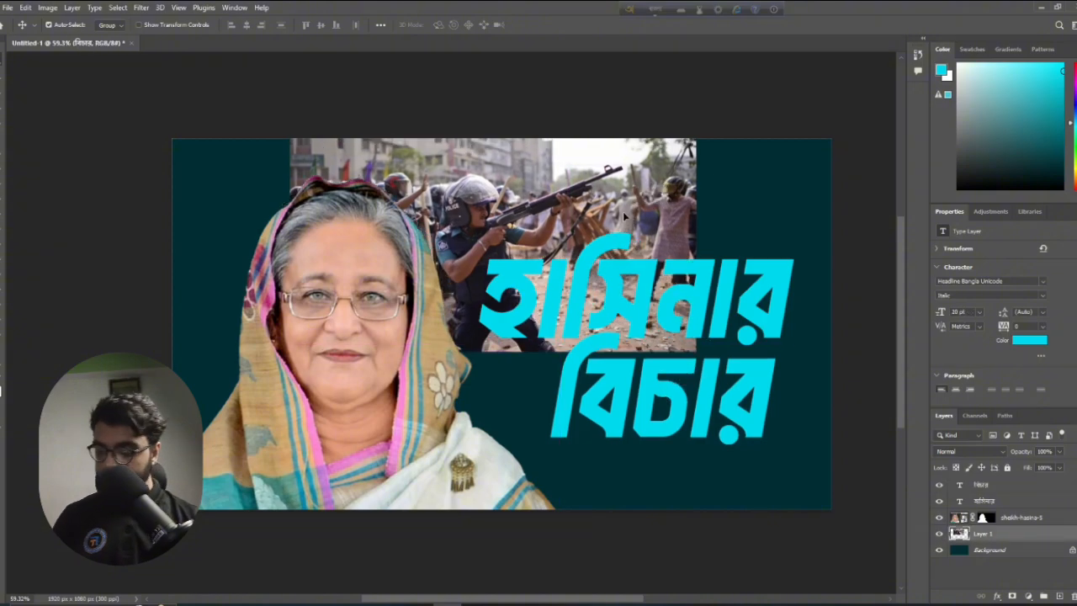
{"action": "key", "text": "ctrl+t"}
{"action": "left_click_drag", "start_coordinate": [696, 238], "coordinate": [653, 237]}
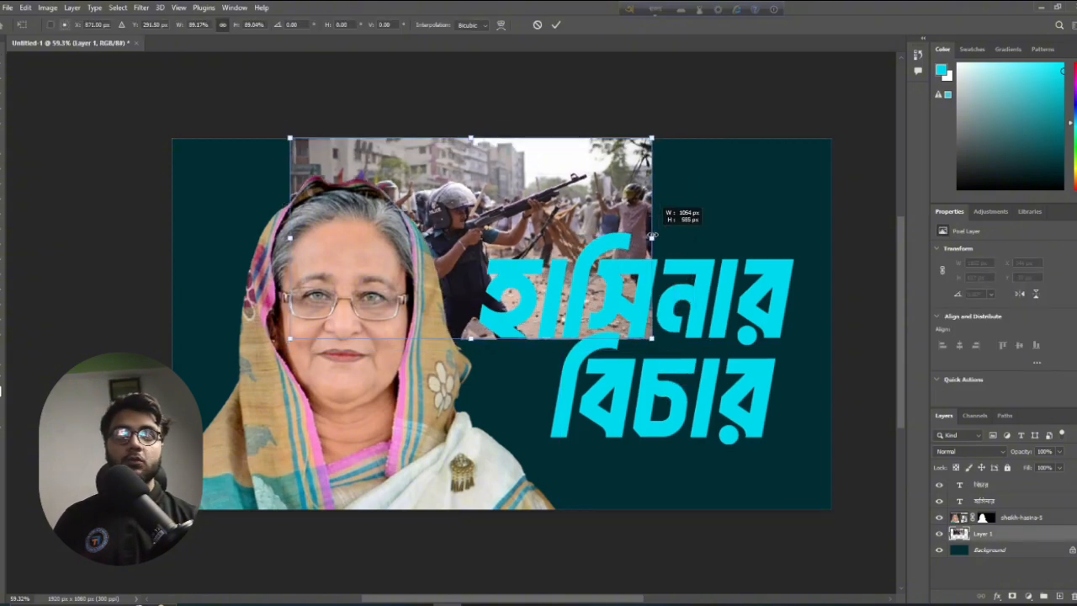
{"action": "left_click_drag", "start_coordinate": [568, 199], "coordinate": [640, 203]}
{"action": "key", "text": "Return"}
Switch back to the browser, look through the related police photos and close the image viewer
{"action": "left_click", "coordinate": [418, 605]}
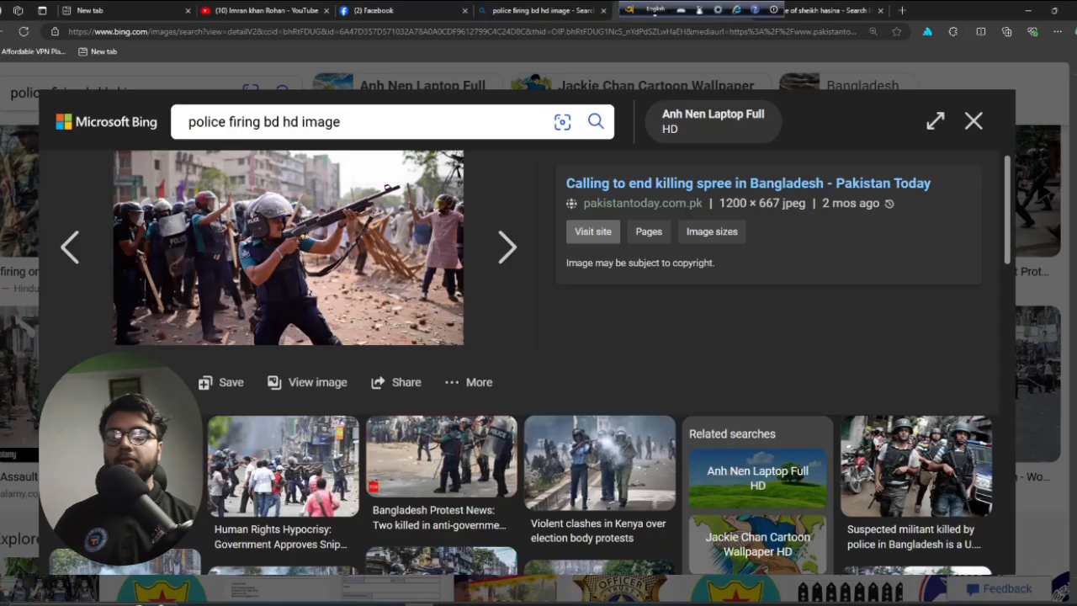
{"action": "scroll", "coordinate": [453, 427], "scroll_direction": "down", "scroll_amount": 2}
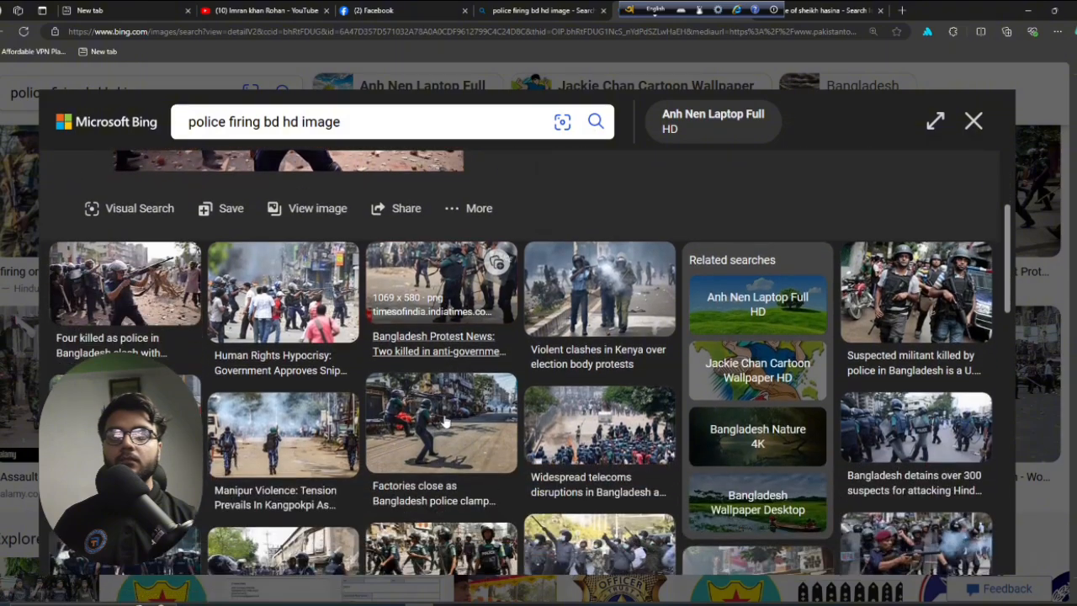
{"action": "left_click", "coordinate": [13, 347]}
Replace the image search query with "mir mugdha pic" and run the search
{"action": "left_click_drag", "start_coordinate": [326, 102], "coordinate": [160, 101]}
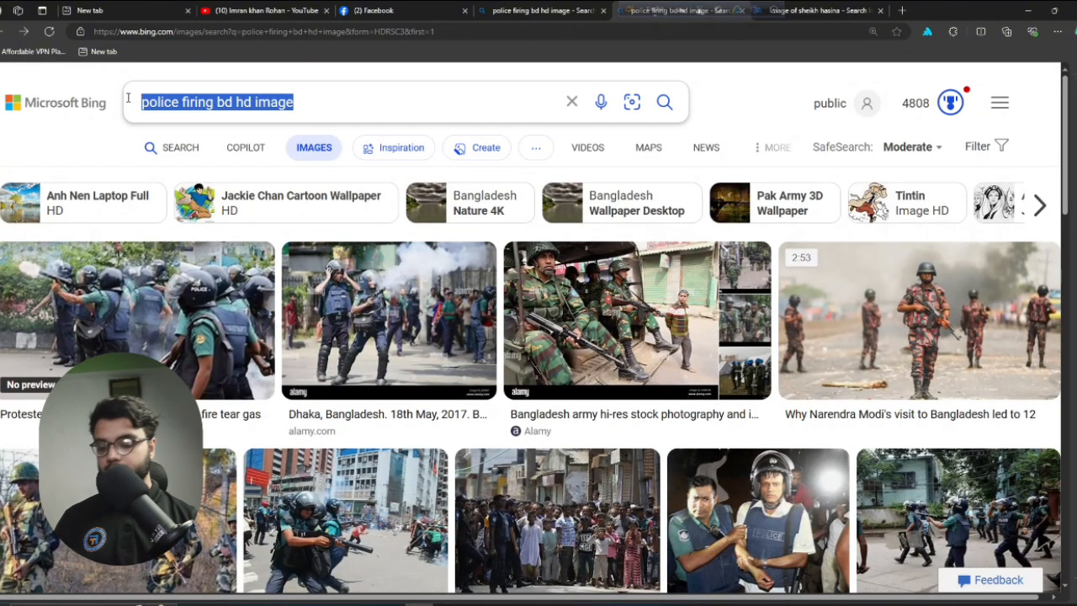
{"action": "key", "text": "BackSpace"}
{"action": "type", "text": "m"}
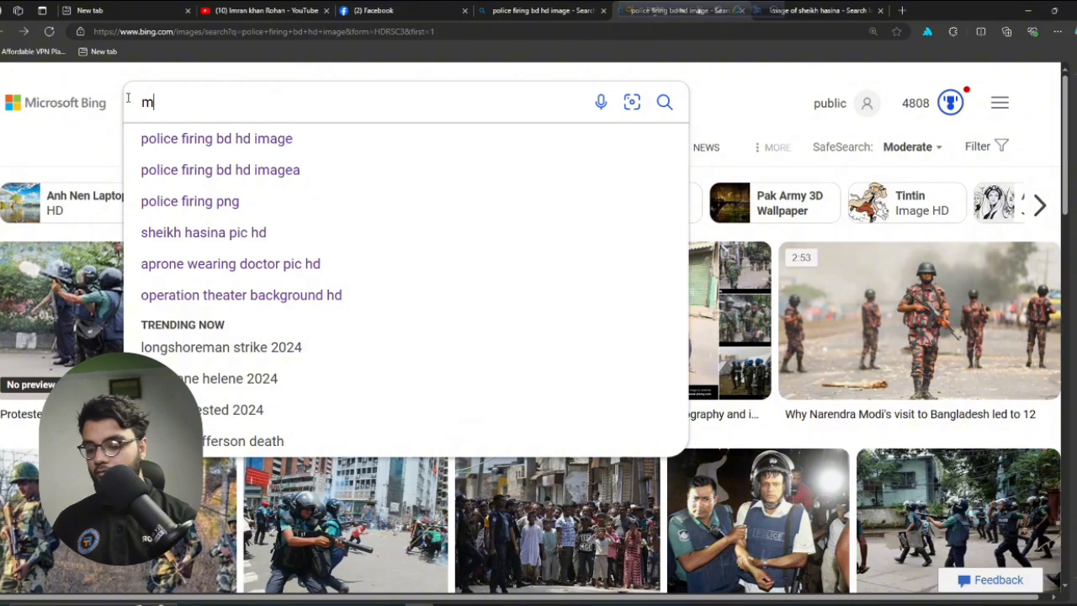
{"action": "type", "text": "u"}
{"action": "key", "text": "BackSpace"}
{"action": "key", "text": "BackSpace"}
{"action": "type", "text": "mir "}
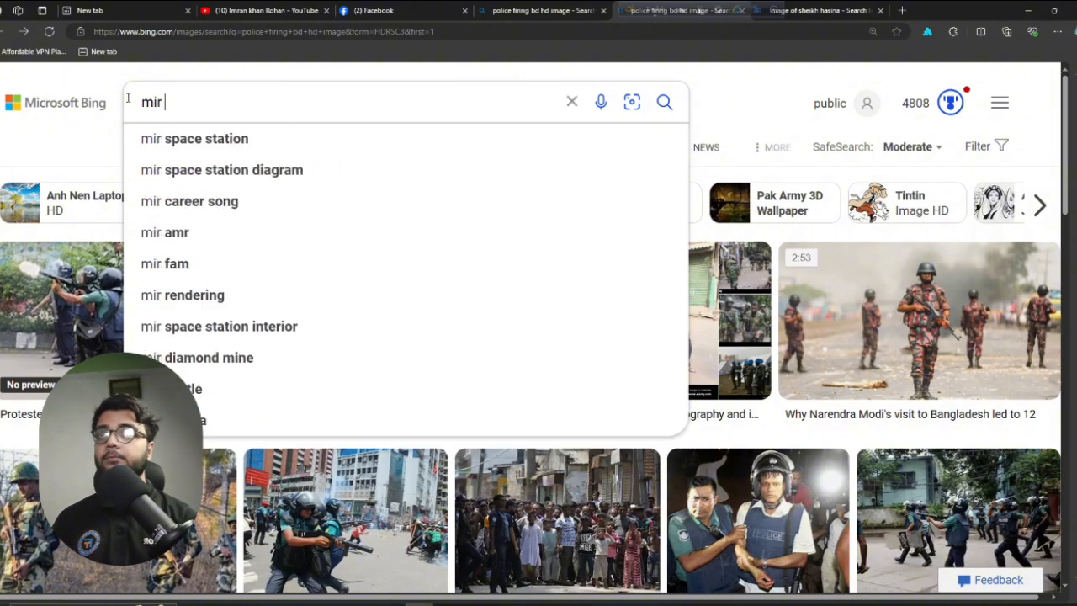
{"action": "type", "text": "mu"}
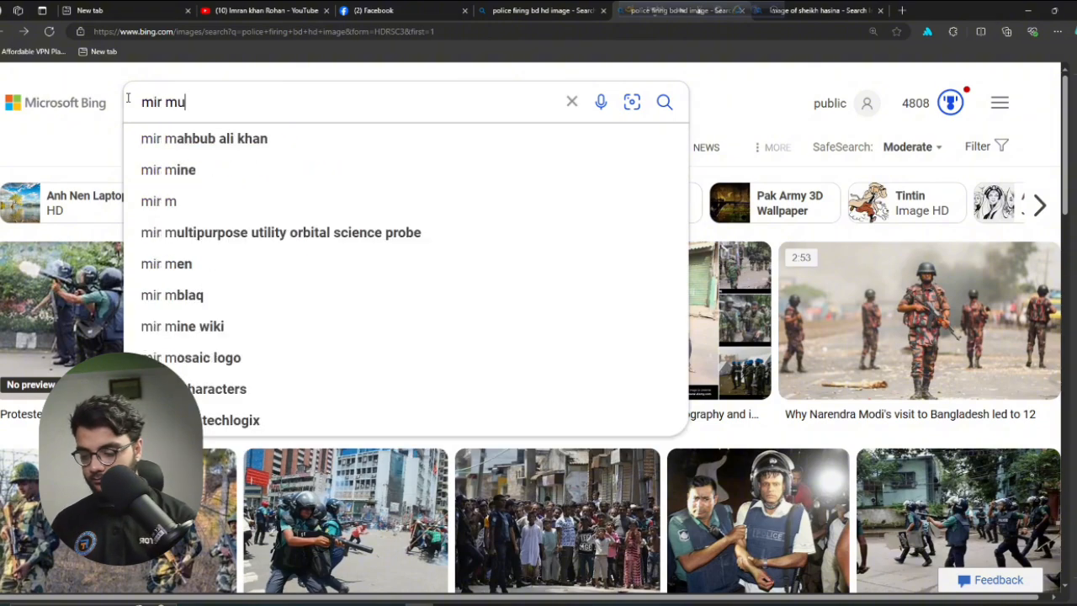
{"action": "type", "text": "gdha "}
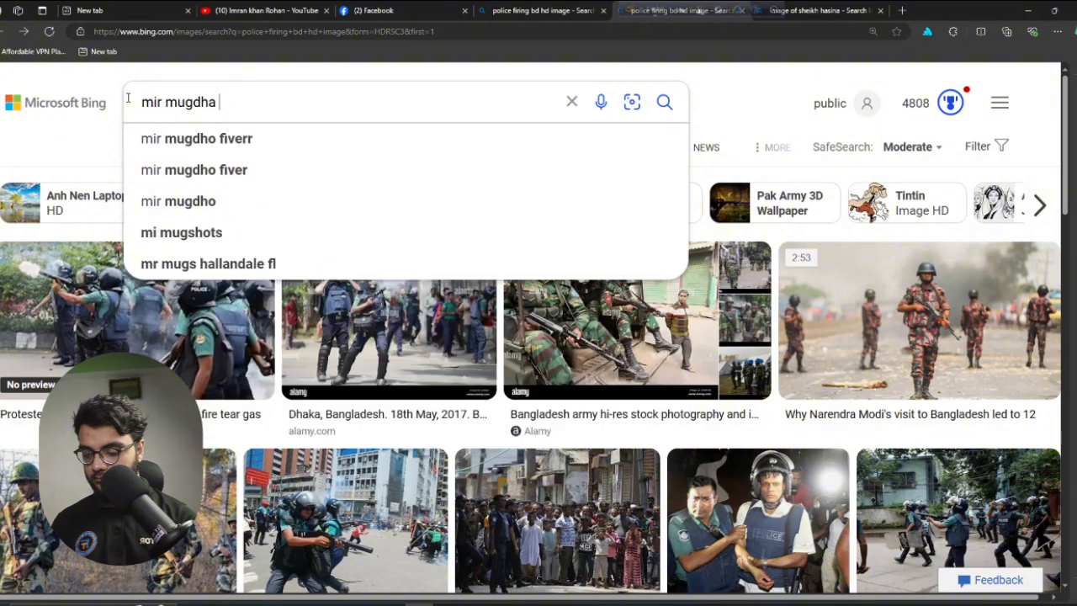
{"action": "type", "text": "pic"}
{"action": "key", "text": "Return"}
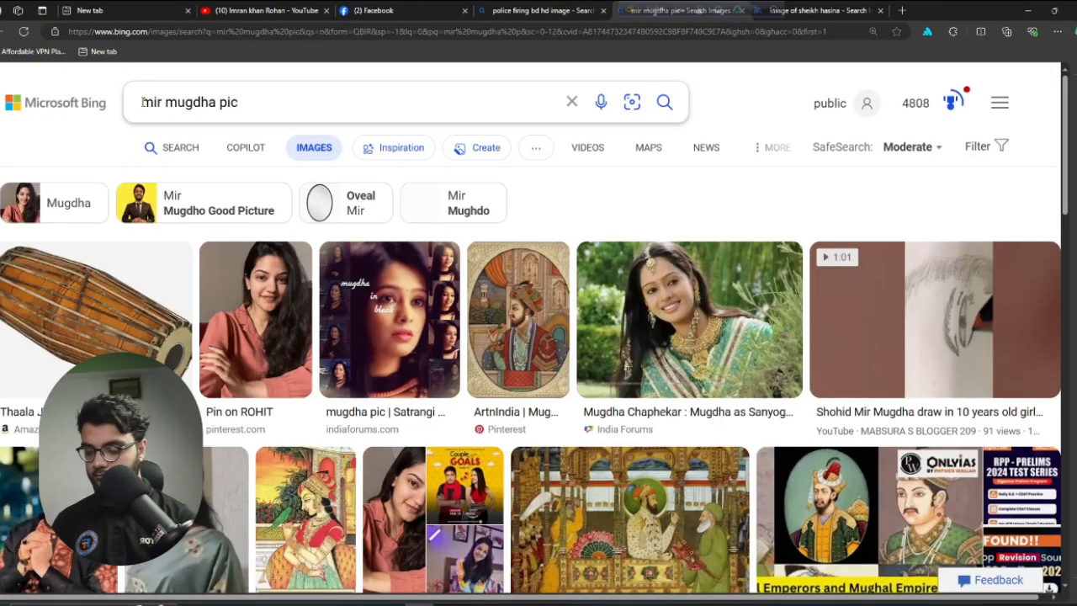
Extend the image search to "shahed mir mugdha pic" and switch to the suggested spelling of the query
{"action": "left_click", "coordinate": [142, 102]}
{"action": "type", "text": "shahed"}
{"action": "key", "text": "Return"}
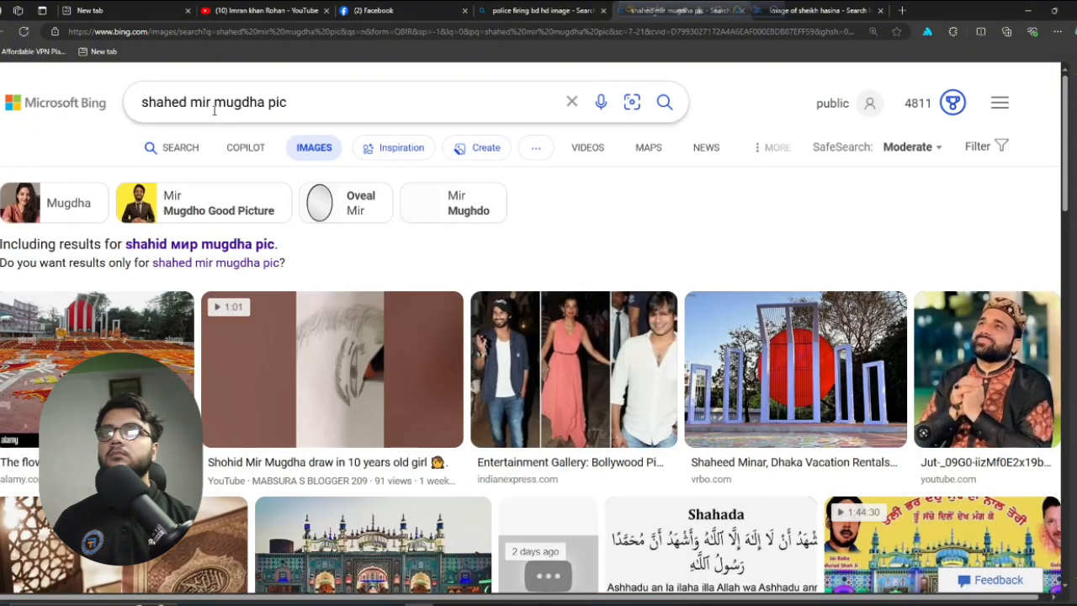
{"action": "left_click", "coordinate": [236, 247]}
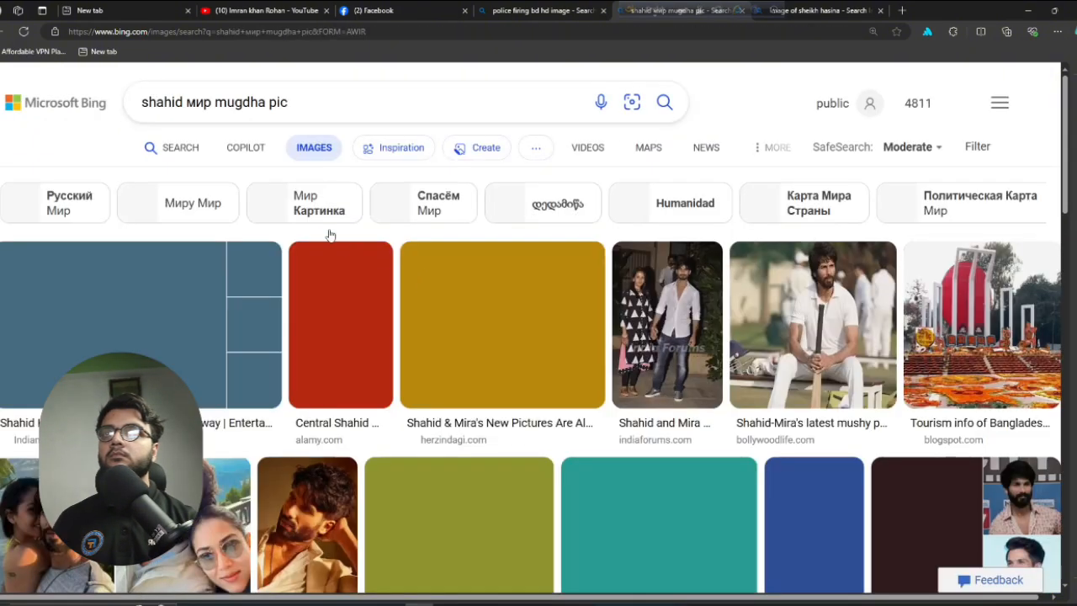
Replace the Cyrillic word in the query with "mir" and search for "shahid mir mugdha pic"
{"action": "left_click", "coordinate": [215, 107]}
{"action": "key", "text": "BackSpace"}
{"action": "key", "text": "BackSpace"}
{"action": "key", "text": "BackSpace"}
{"action": "key", "text": "BackSpace"}
{"action": "key", "text": "BackSpace"}
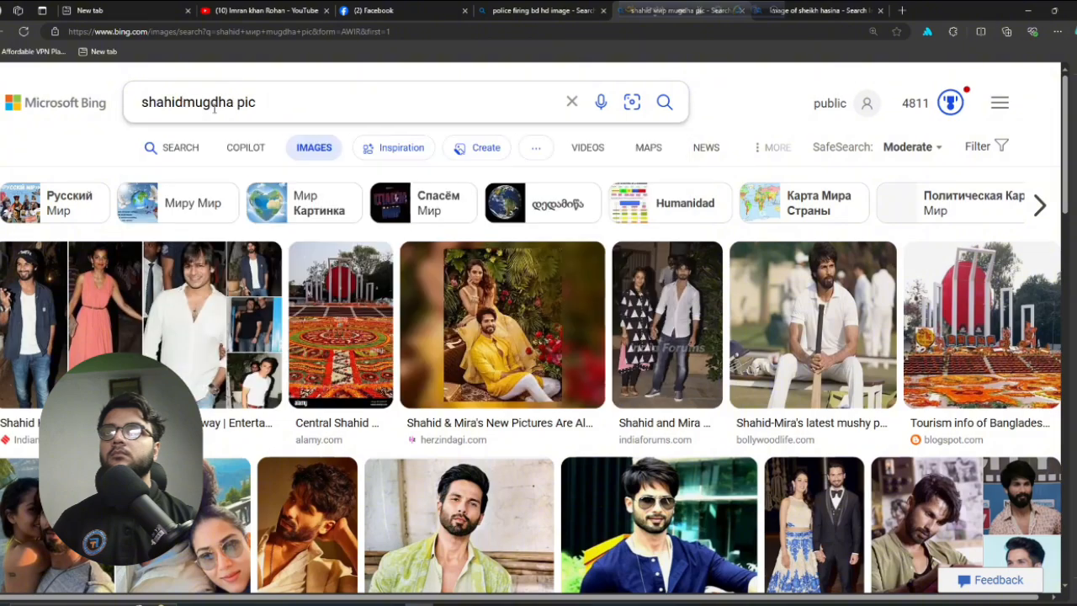
{"action": "type", "text": "mir"}
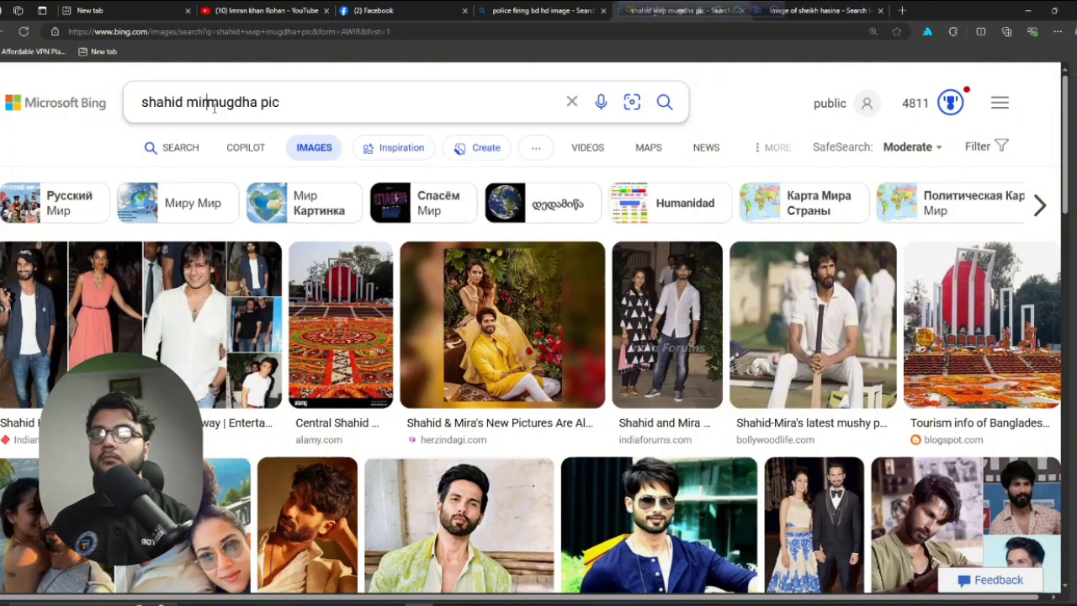
{"action": "key", "text": "Return"}
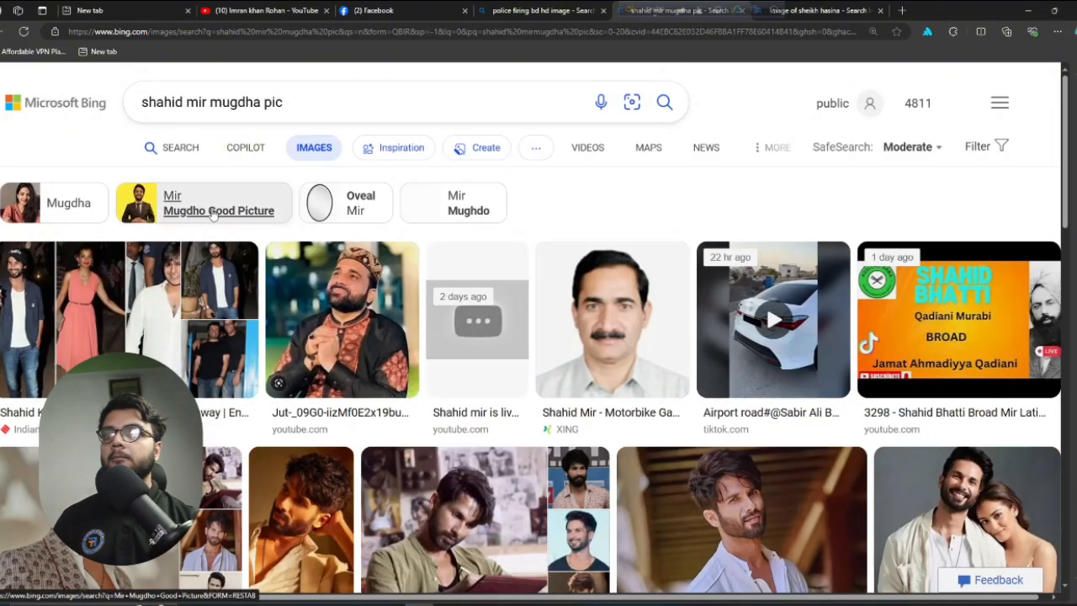
Open the related search "Mir Mugdho Good Picture" and look through its images for a usable photo
{"action": "left_click", "coordinate": [217, 211]}
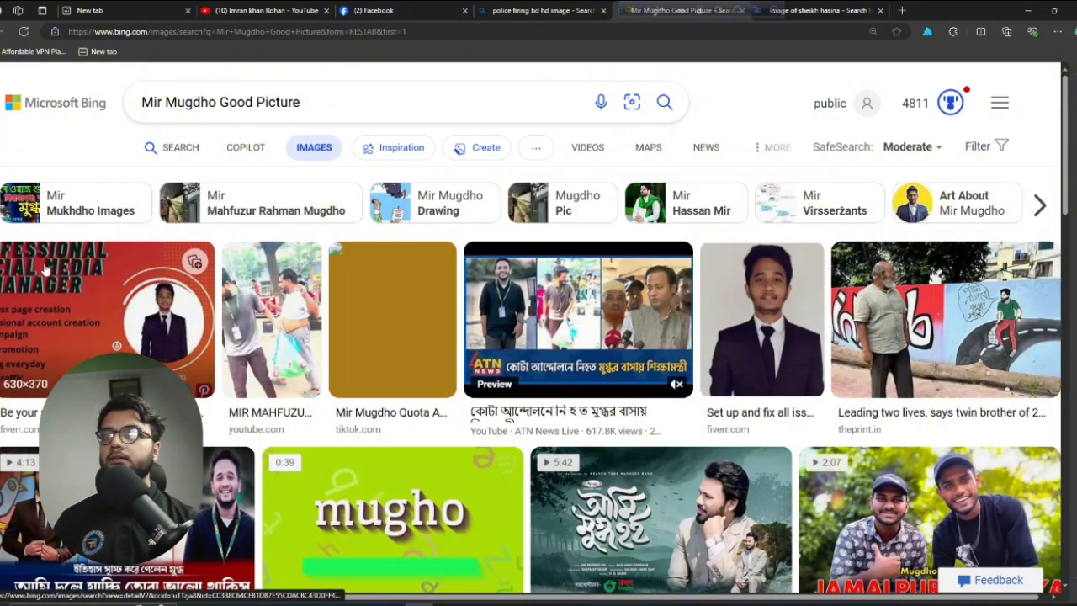
{"action": "scroll", "coordinate": [580, 353], "scroll_direction": "down", "scroll_amount": 3}
{"action": "scroll", "coordinate": [47, 267], "scroll_direction": "down", "scroll_amount": 3}
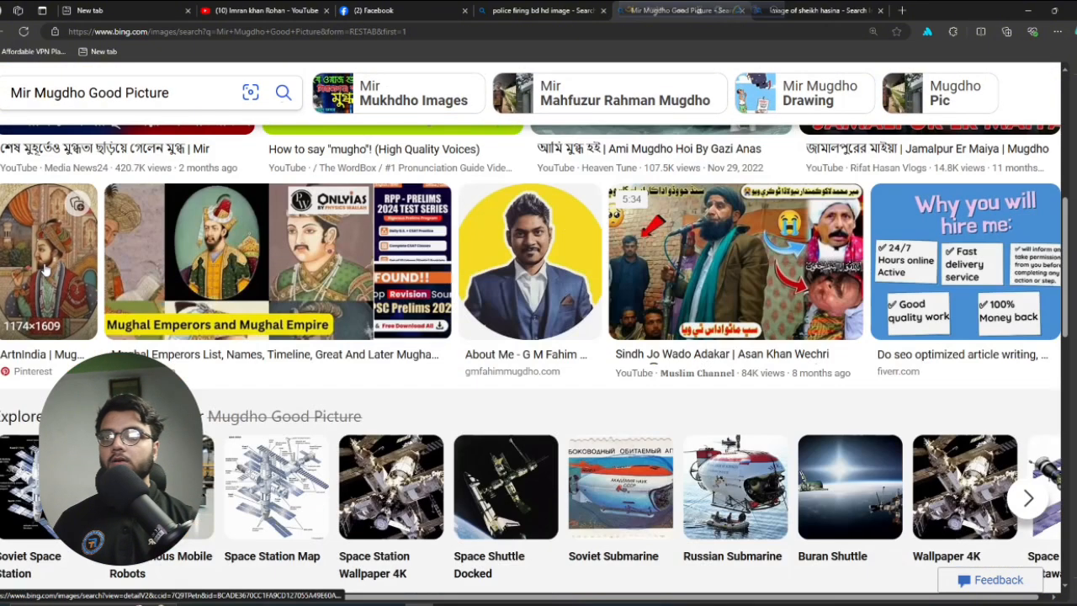
{"action": "scroll", "coordinate": [47, 268], "scroll_direction": "down", "scroll_amount": 3}
{"action": "scroll", "coordinate": [53, 289], "scroll_direction": "down", "scroll_amount": 4}
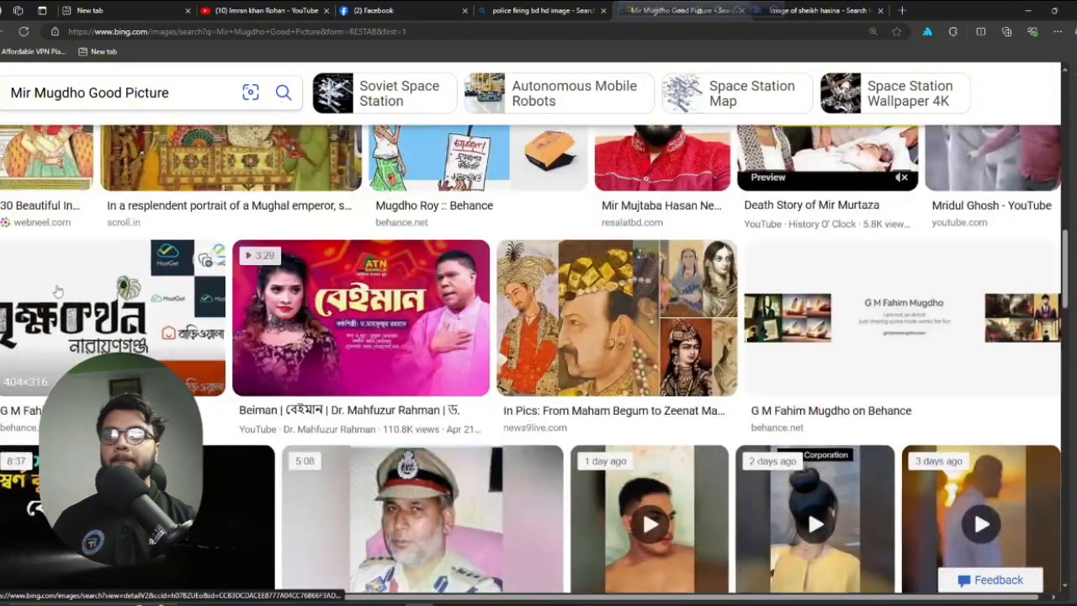
{"action": "scroll", "coordinate": [65, 280], "scroll_direction": "up", "scroll_amount": 10}
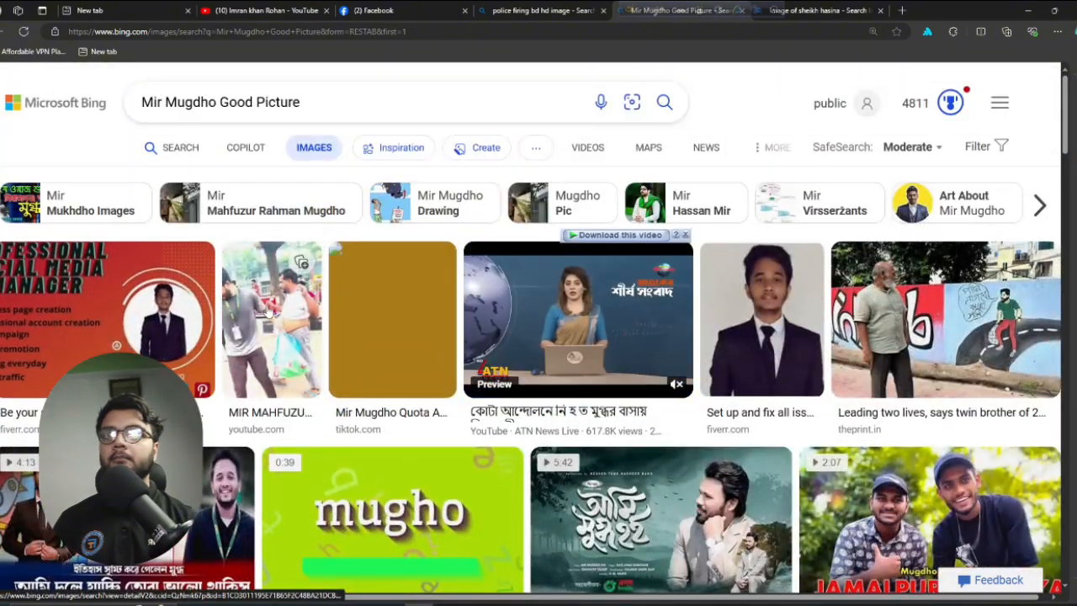
Open the photo of Mir Mugdho carrying a plastic bag, check its related images and close the image viewer
{"action": "left_click", "coordinate": [268, 311]}
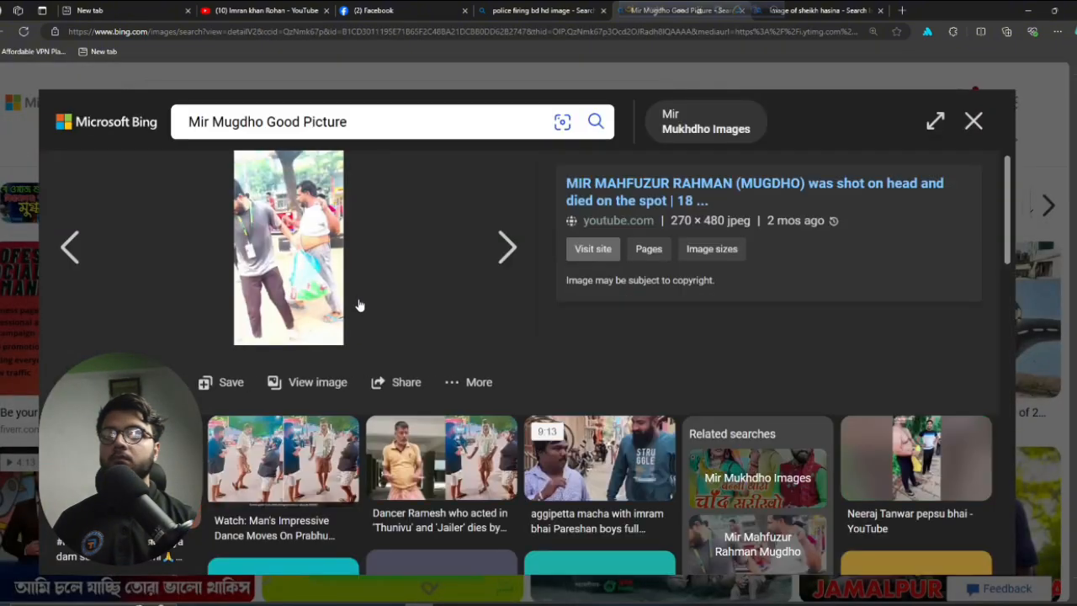
{"action": "scroll", "coordinate": [143, 324], "scroll_direction": "down", "scroll_amount": 5}
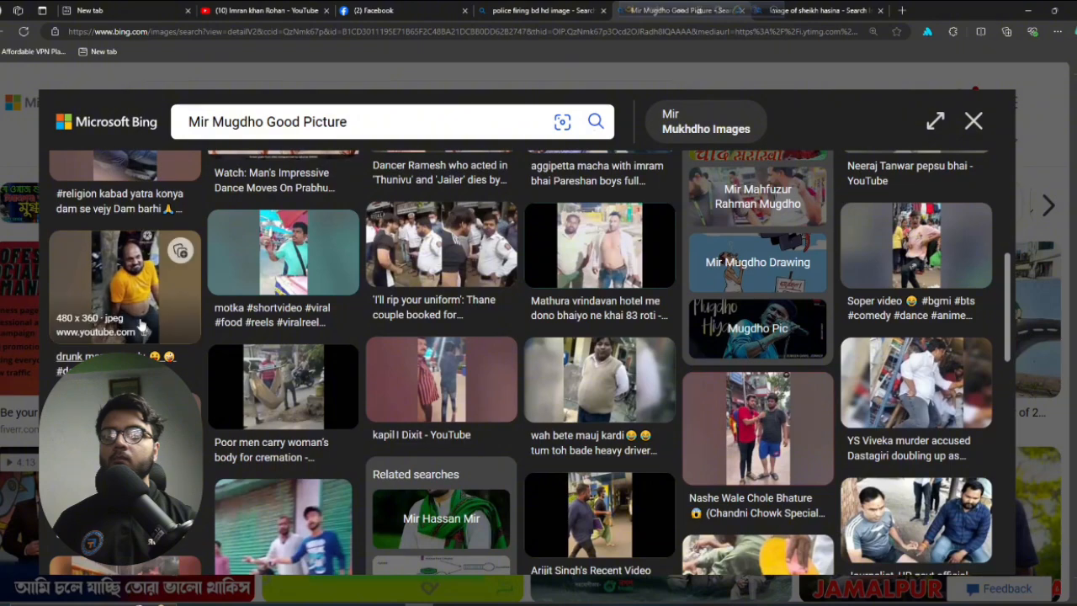
{"action": "left_click", "coordinate": [82, 322]}
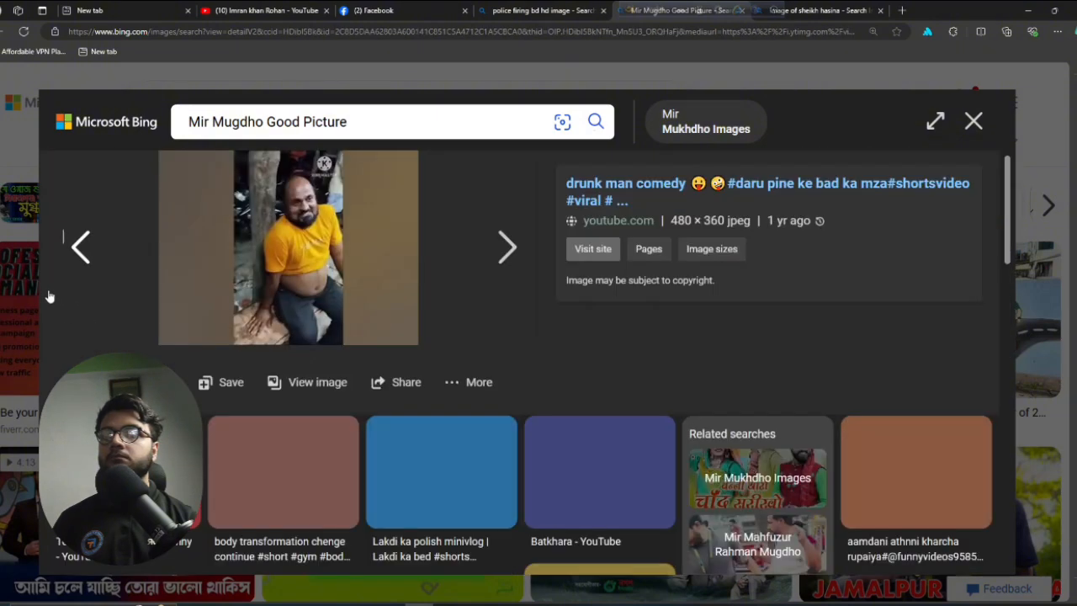
{"action": "key", "text": "Left"}
{"action": "key", "text": "Escape"}
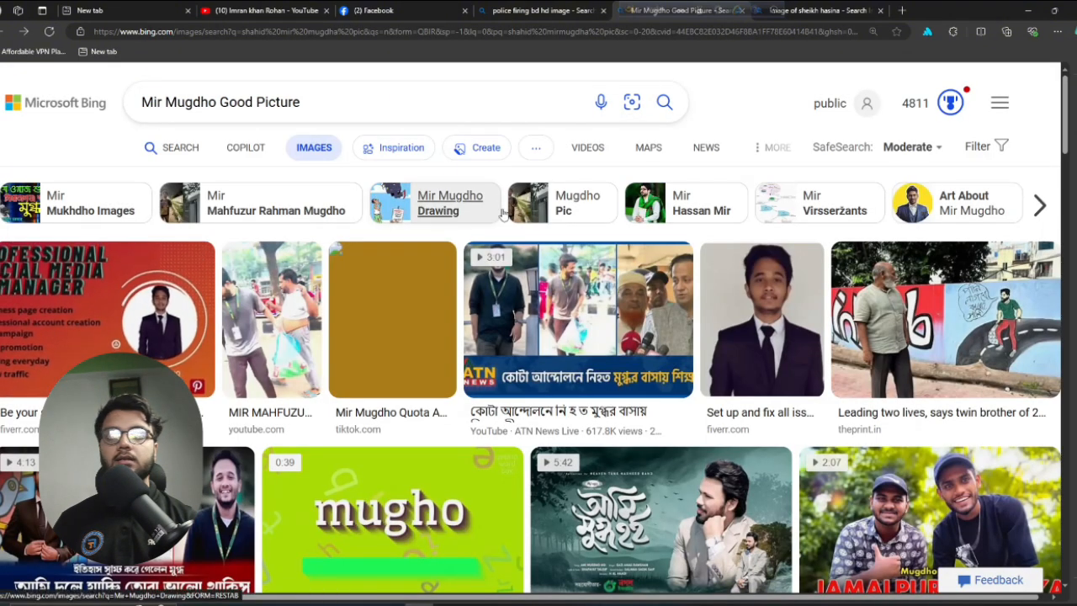
Open the related search "Art About Mir Mugdho" and copy the full ATN News picture about the quota movement
{"action": "left_click", "coordinate": [953, 214]}
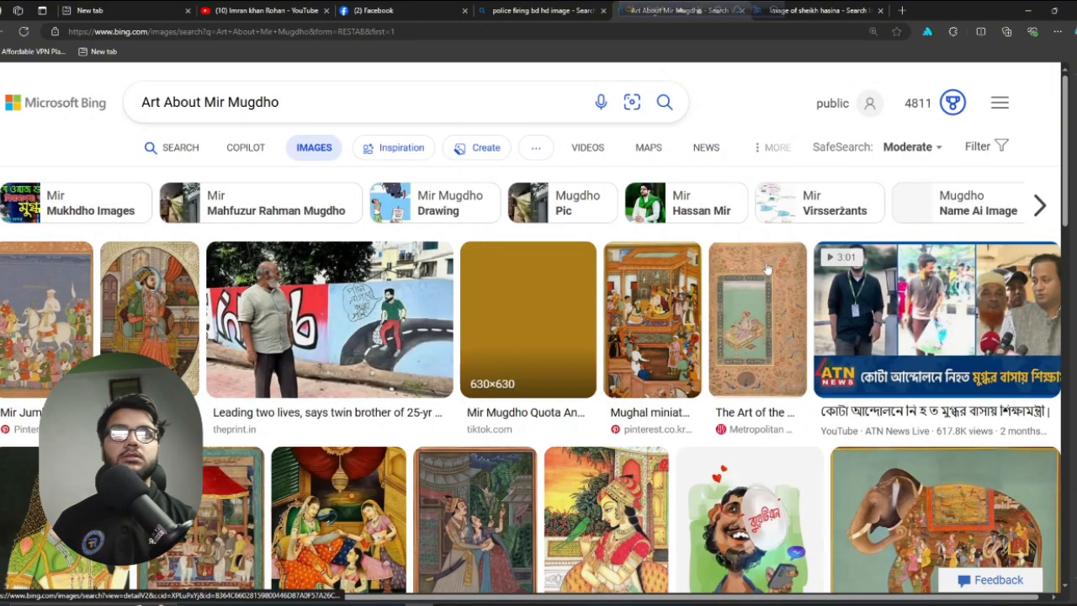
{"action": "left_click", "coordinate": [934, 321]}
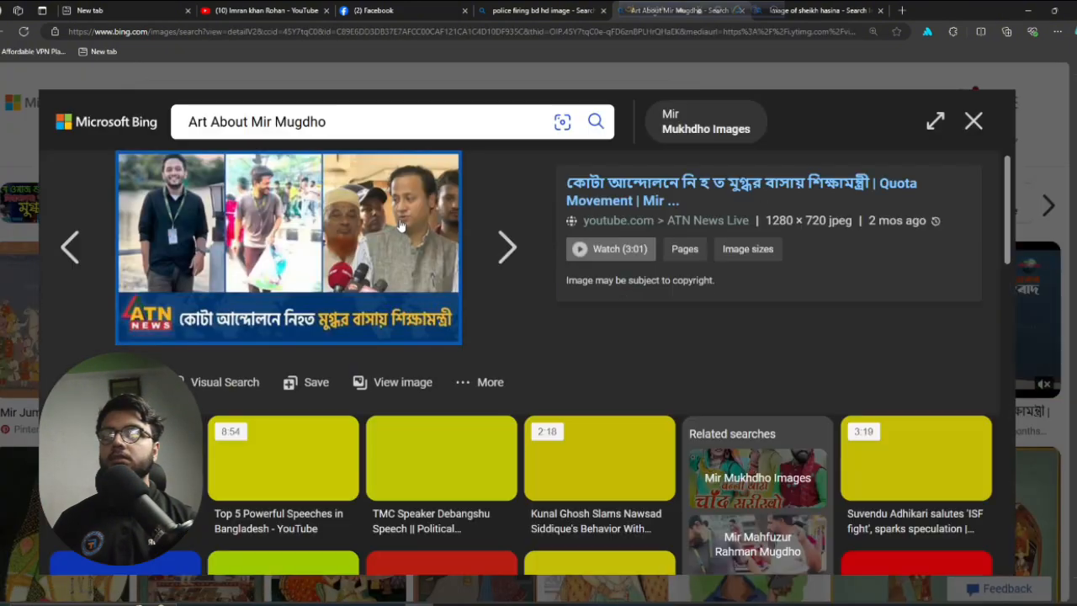
{"action": "scroll", "coordinate": [402, 224], "scroll_direction": "down", "scroll_amount": 2}
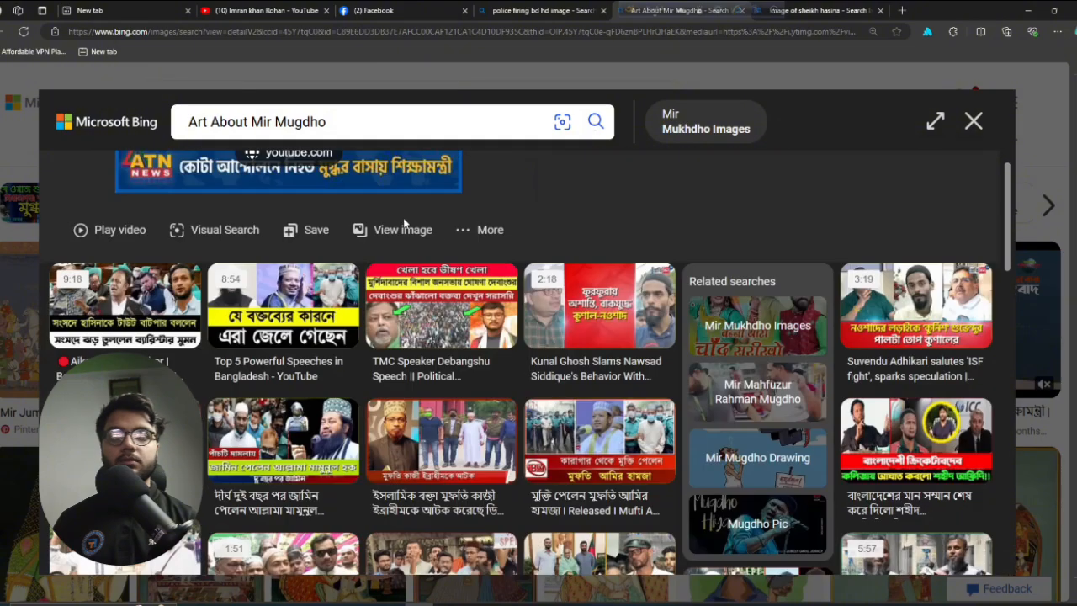
{"action": "scroll", "coordinate": [496, 289], "scroll_direction": "down", "scroll_amount": 3}
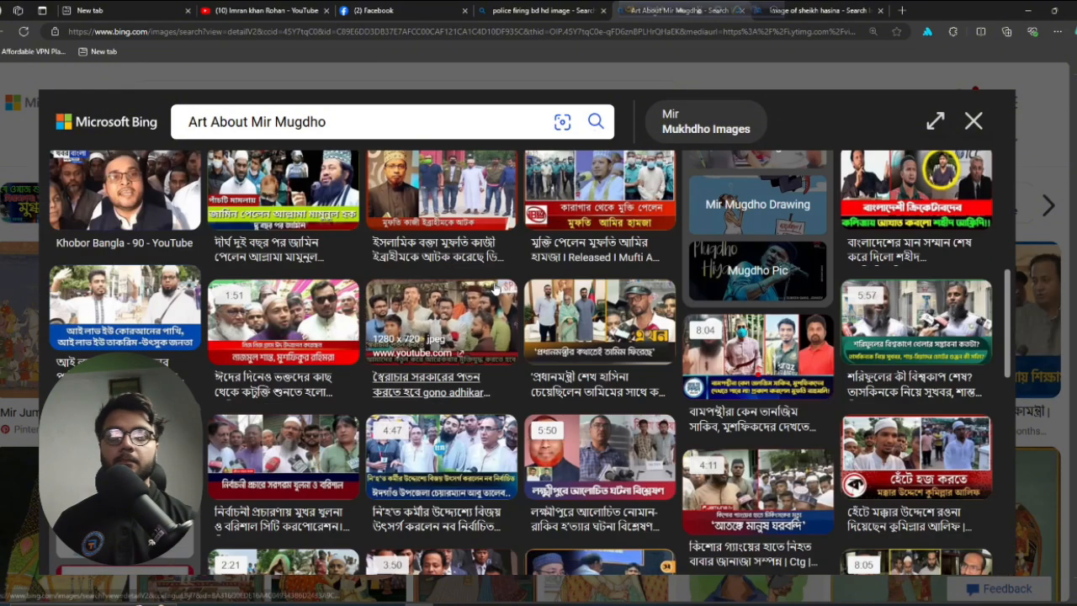
{"action": "scroll", "coordinate": [493, 289], "scroll_direction": "up", "scroll_amount": 6}
{"action": "right_click", "coordinate": [301, 233]}
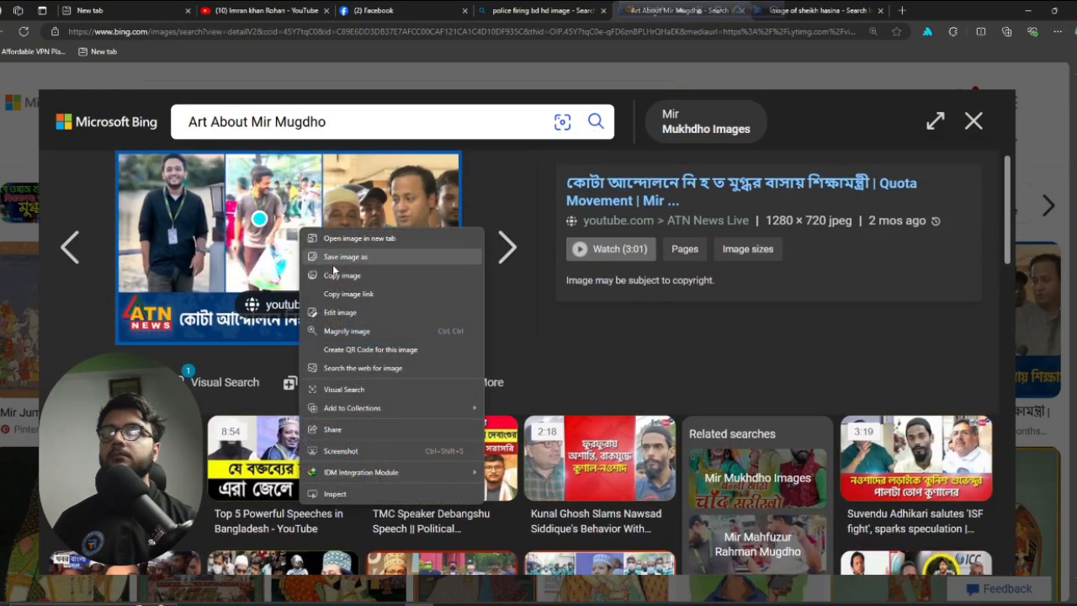
{"action": "left_click", "coordinate": [336, 276]}
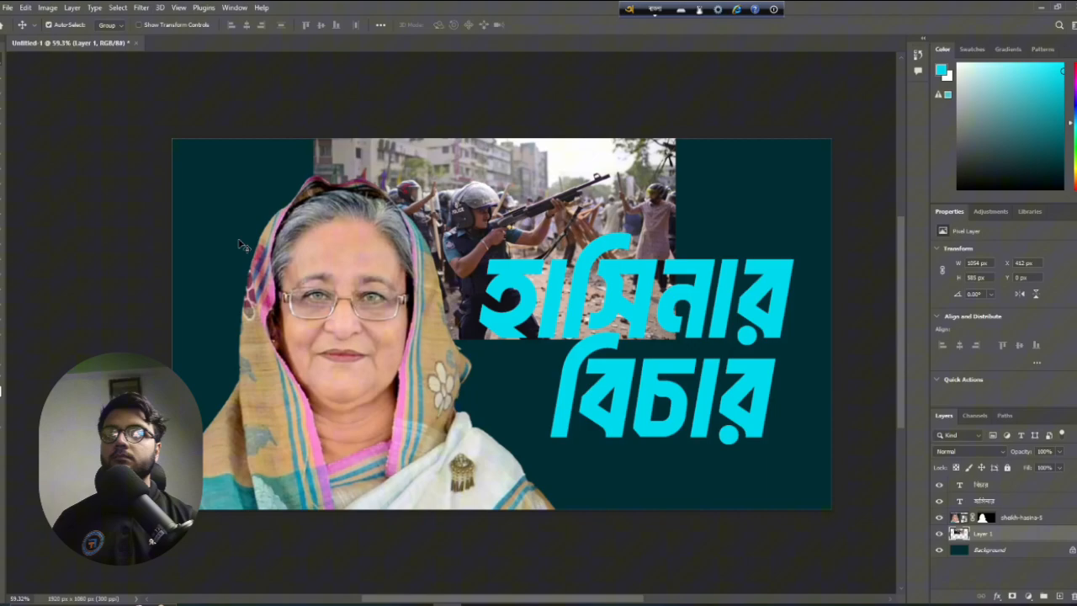
Paste the news picture into the Photoshop thumbnail and move it to the canvas's upper-left corner at about X -41, Y 35 px
{"action": "left_click", "coordinate": [230, 237]}
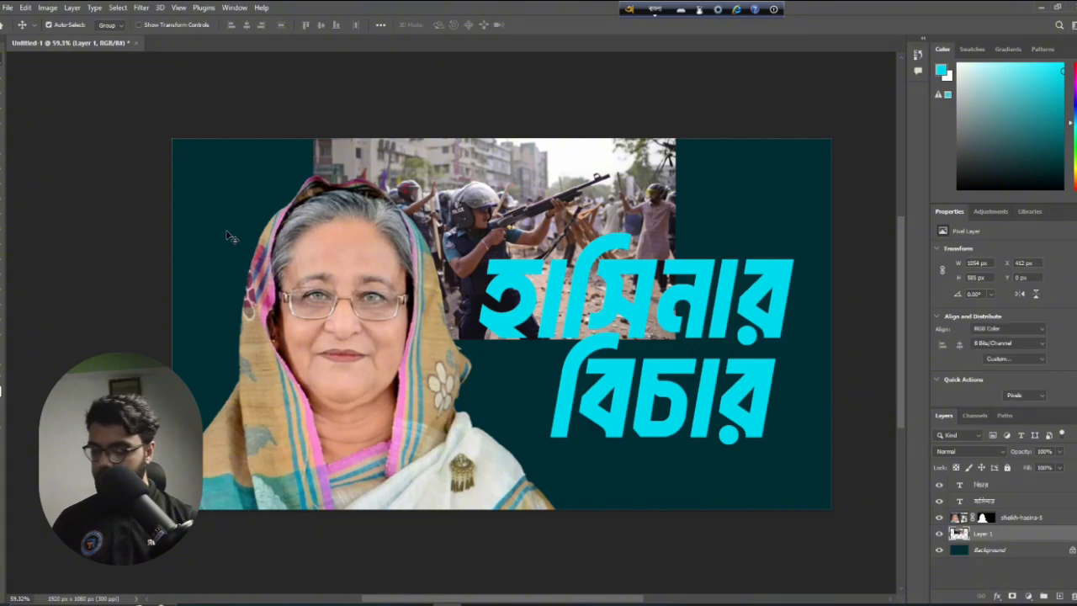
{"action": "key", "text": "ctrl+v"}
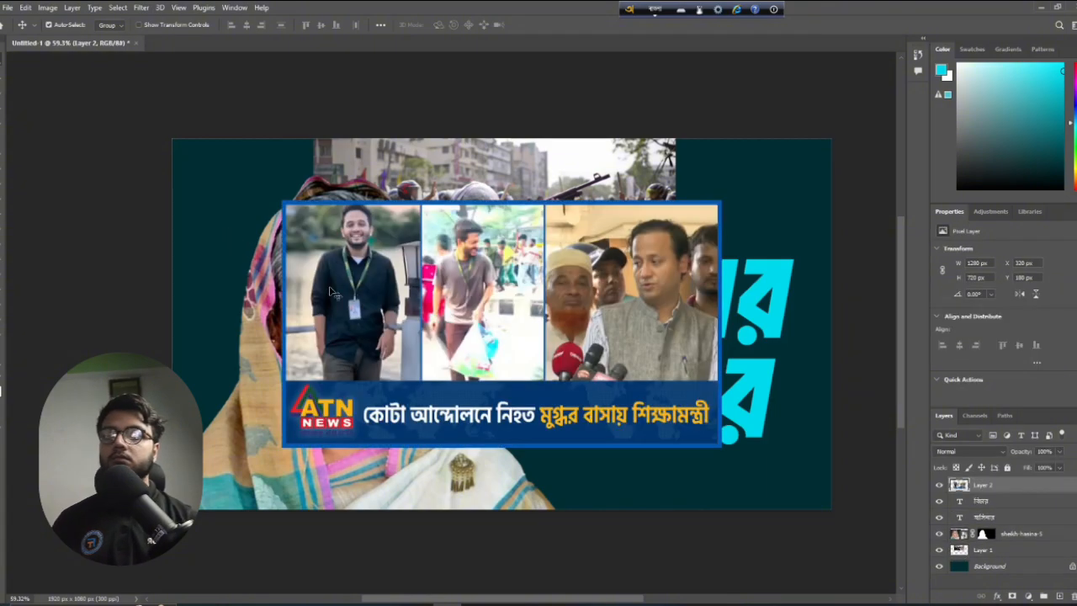
{"action": "left_click_drag", "start_coordinate": [472, 328], "coordinate": [348, 281]}
Delete the news picture's right-hand panels and lower ATN News banner, keeping only the photo of Mugdho at its left
{"action": "key", "text": "m"}
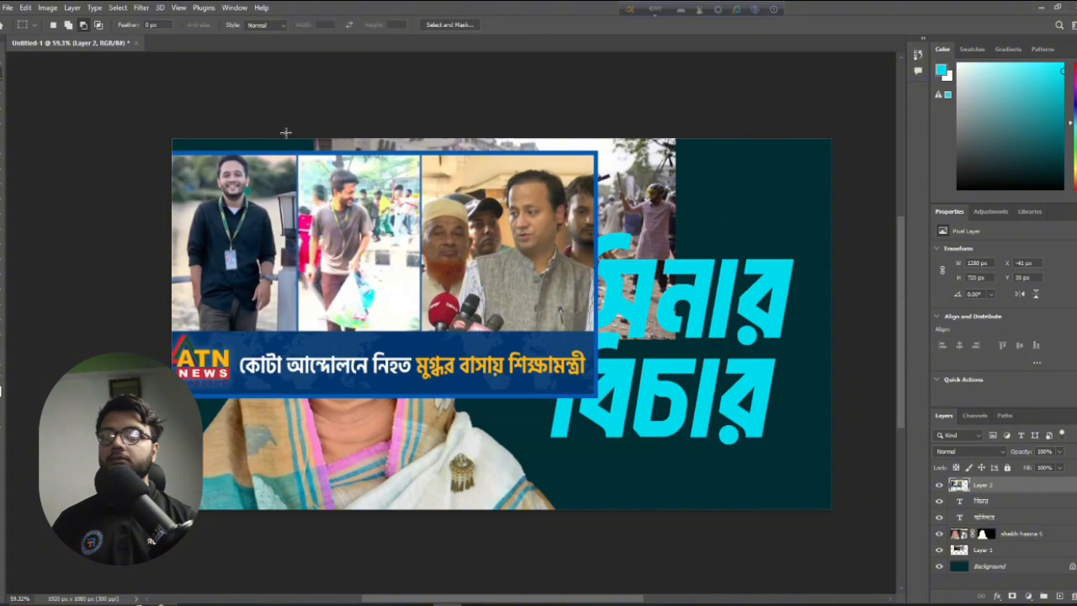
{"action": "left_click_drag", "start_coordinate": [284, 135], "coordinate": [688, 520]}
{"action": "key", "text": "Delete"}
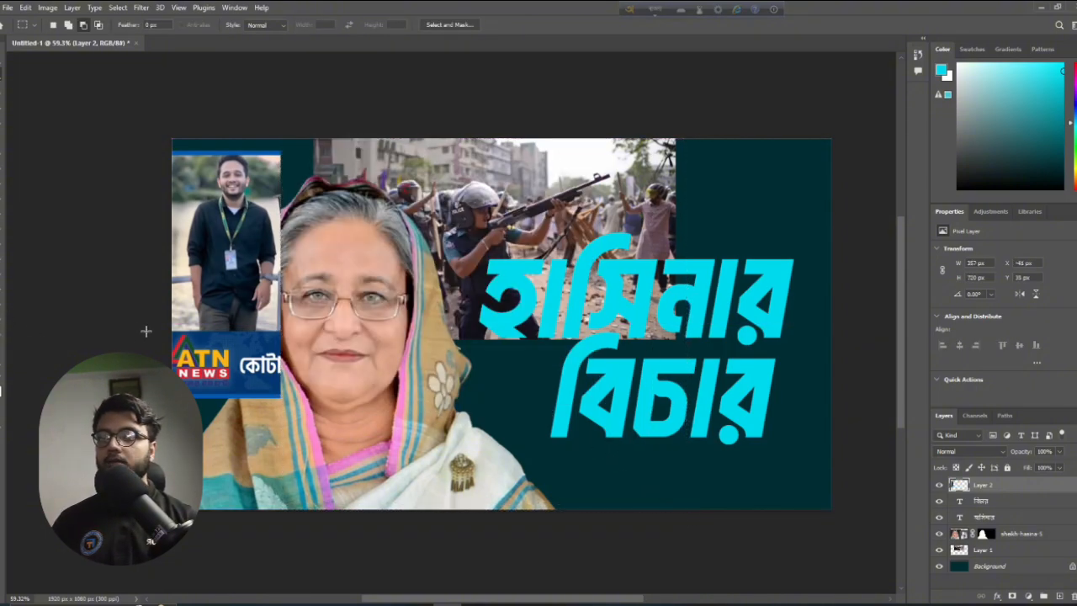
{"action": "mouse_move", "coordinate": [145, 328]}
{"action": "left_mouse_down"}
{"action": "mouse_move", "coordinate": [186, 332]}
{"action": "mouse_move", "coordinate": [294, 416]}
{"action": "mouse_move", "coordinate": [307, 439]}
{"action": "left_mouse_up"}
{"action": "key", "text": "Delete"}
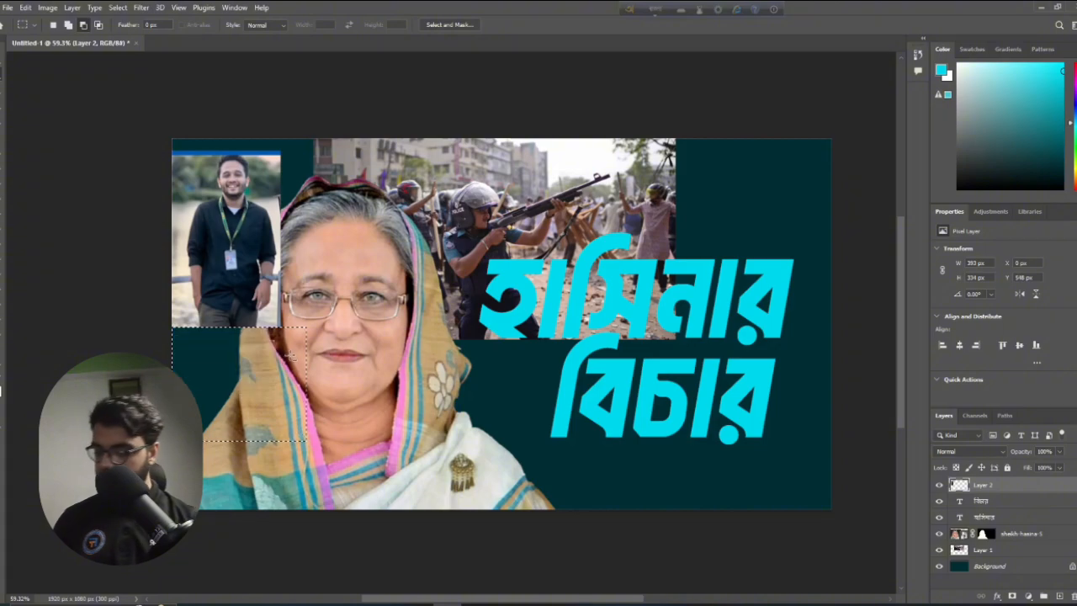
Nudge the trimmed photo up 30 px to the canvas's top edge and place its layer beneath the police photo
{"action": "key", "text": "v"}
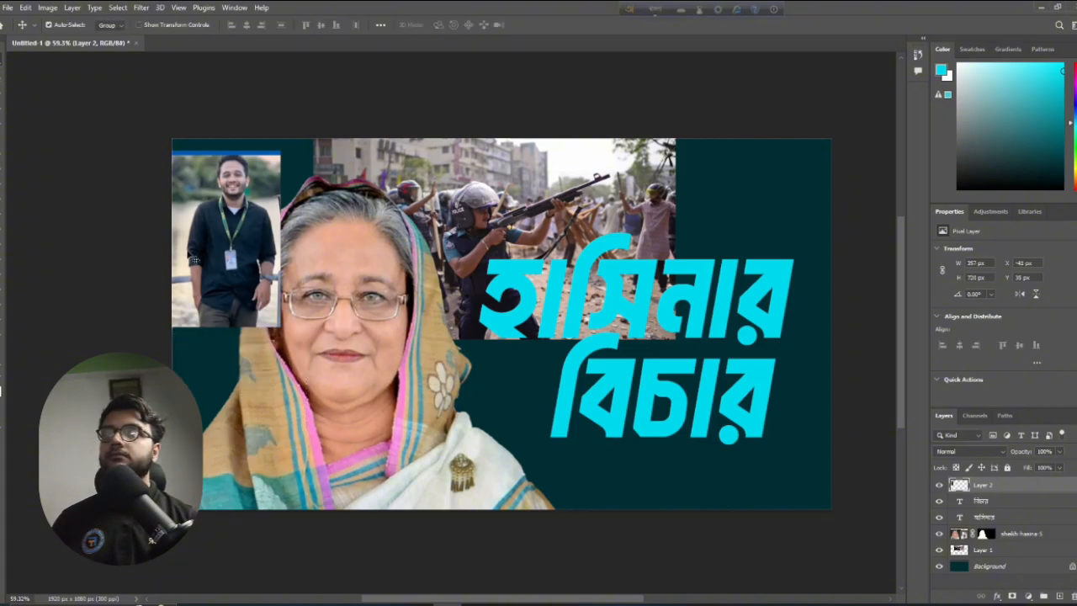
{"action": "key", "text": "shift+Up"}
{"action": "key", "text": "shift+Up"}
{"action": "key", "text": "shift+Up"}
{"action": "left_click_drag", "start_coordinate": [1058, 488], "coordinate": [1057, 552]}
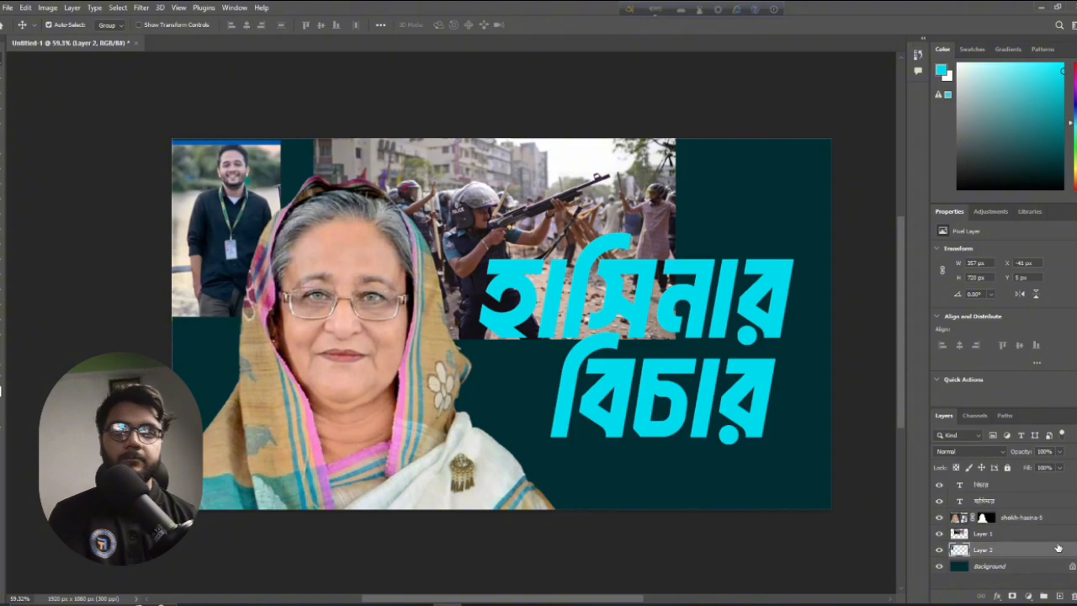
Add a dark red (#620000) solid colour fill layer directly above the Background layer
{"action": "left_click", "coordinate": [1057, 571]}
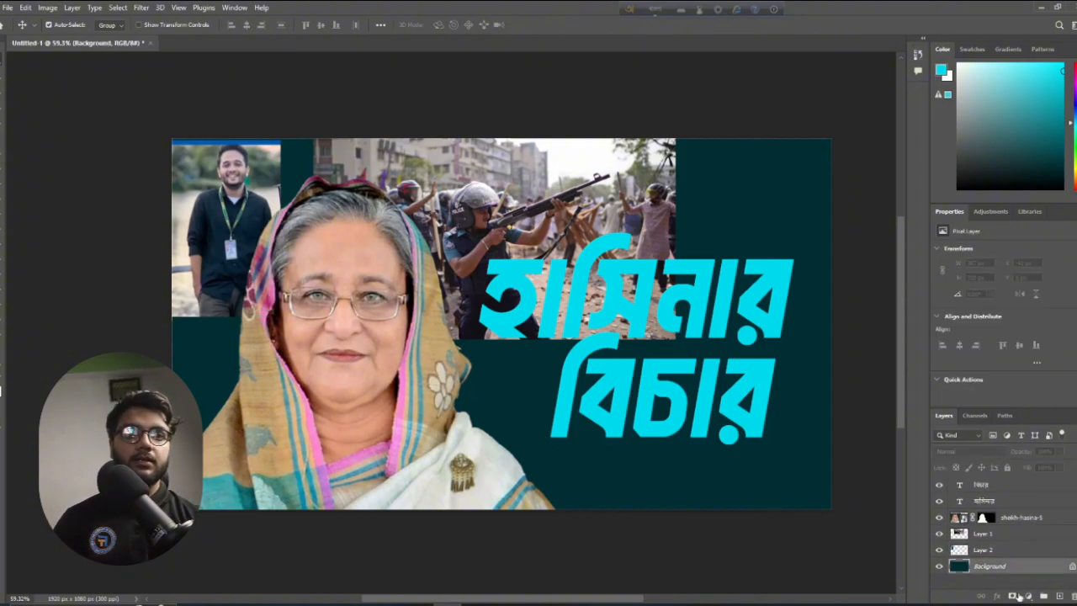
{"action": "left_click", "coordinate": [1027, 595]}
{"action": "left_click", "coordinate": [1023, 389]}
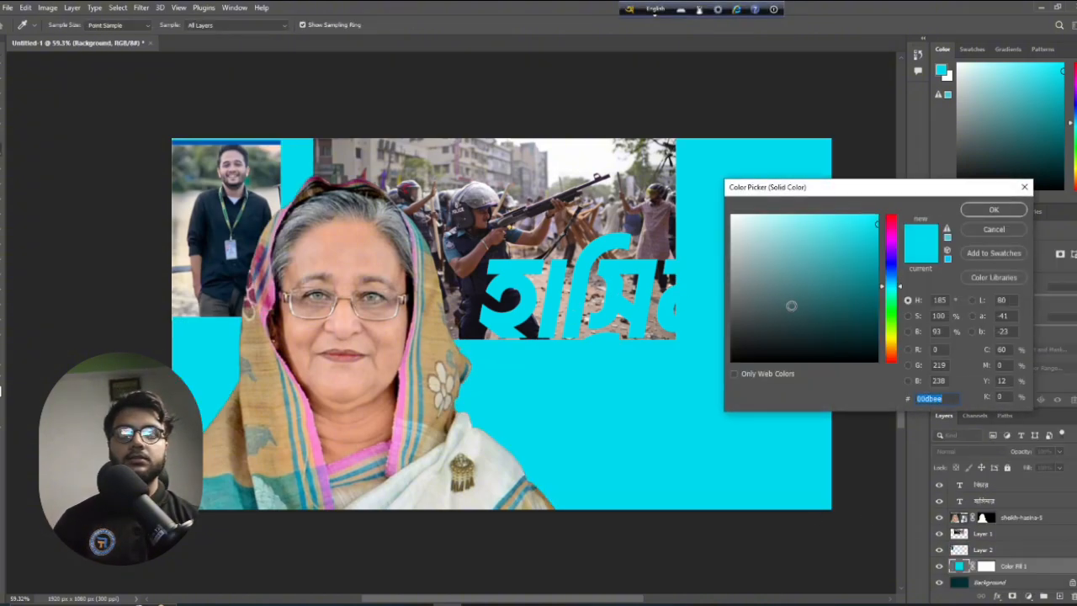
{"action": "left_click_drag", "start_coordinate": [889, 243], "coordinate": [888, 176]}
{"action": "left_click_drag", "start_coordinate": [867, 291], "coordinate": [903, 303]}
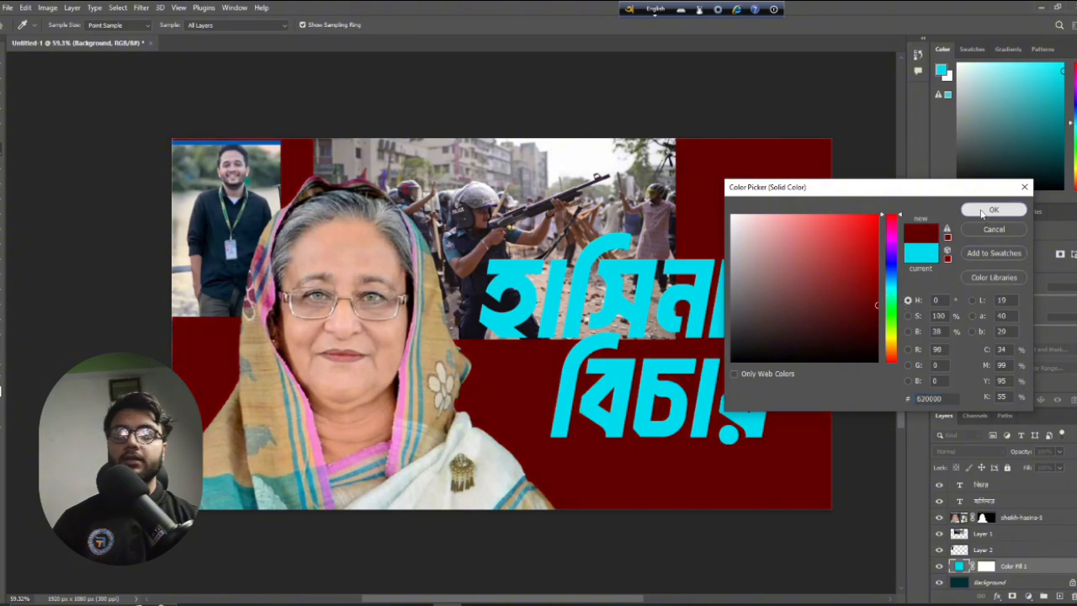
{"action": "left_click", "coordinate": [983, 212]}
Move the young man's photo up to the canvas's top edge at Y 0 px and mask out everything except his figure
{"action": "left_click", "coordinate": [473, 187]}
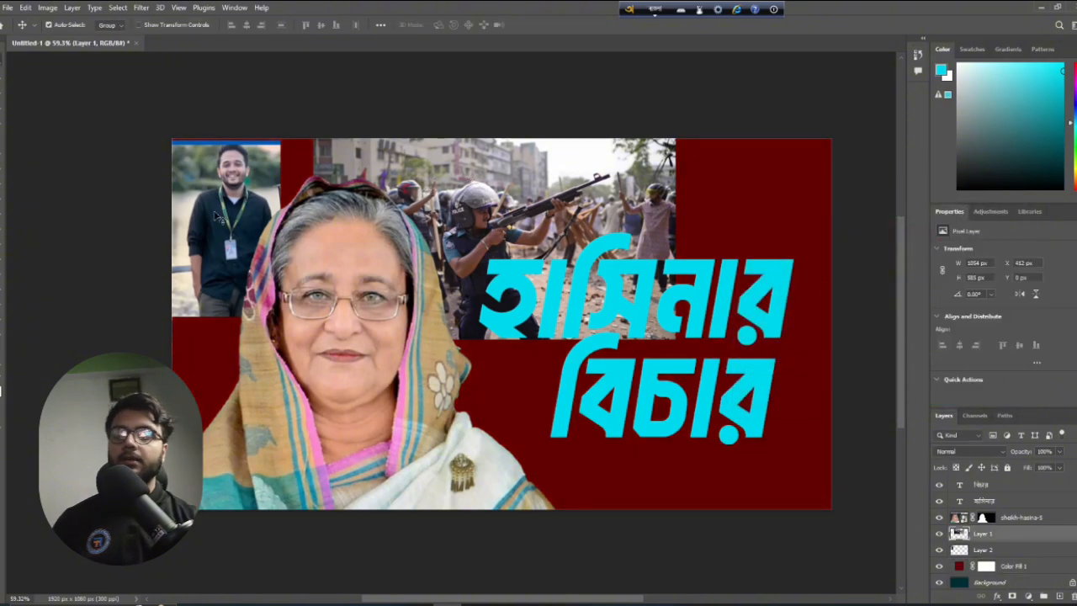
{"action": "left_click", "coordinate": [240, 212]}
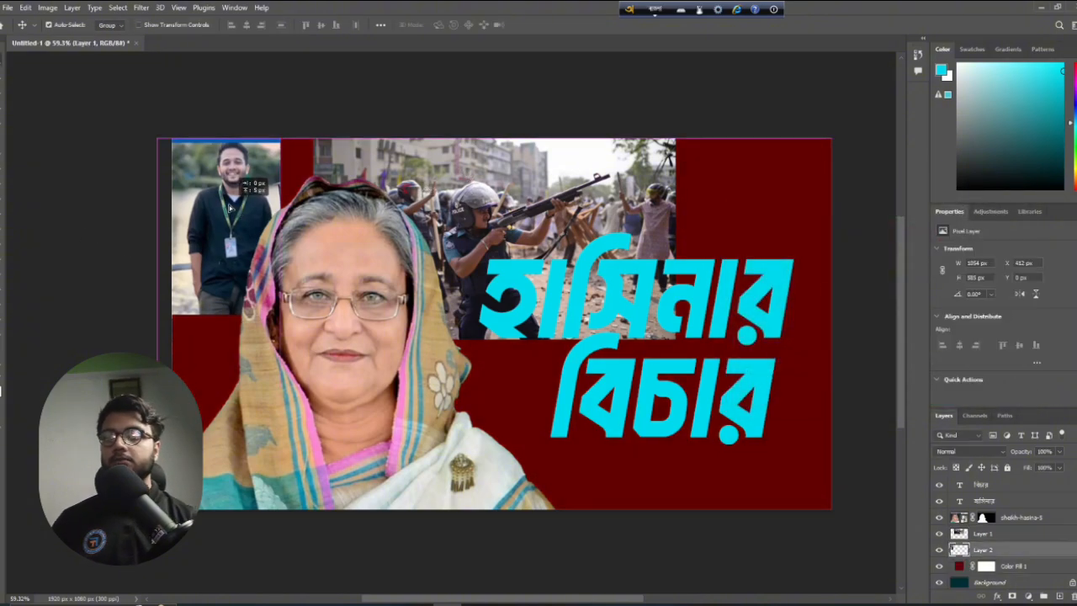
{"action": "left_click", "coordinate": [113, 9]}
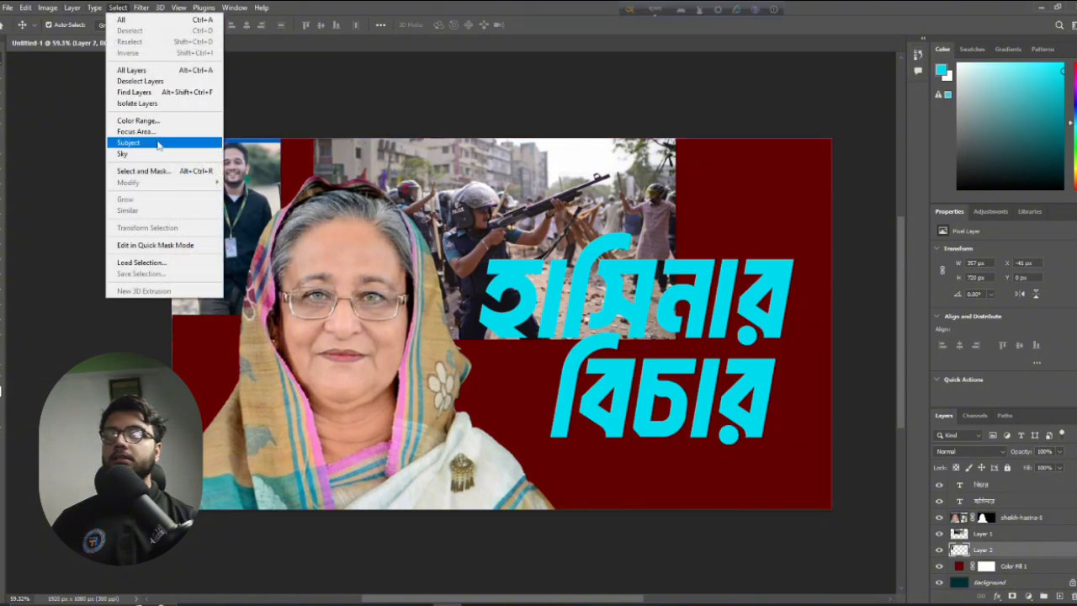
{"action": "left_click", "coordinate": [129, 142]}
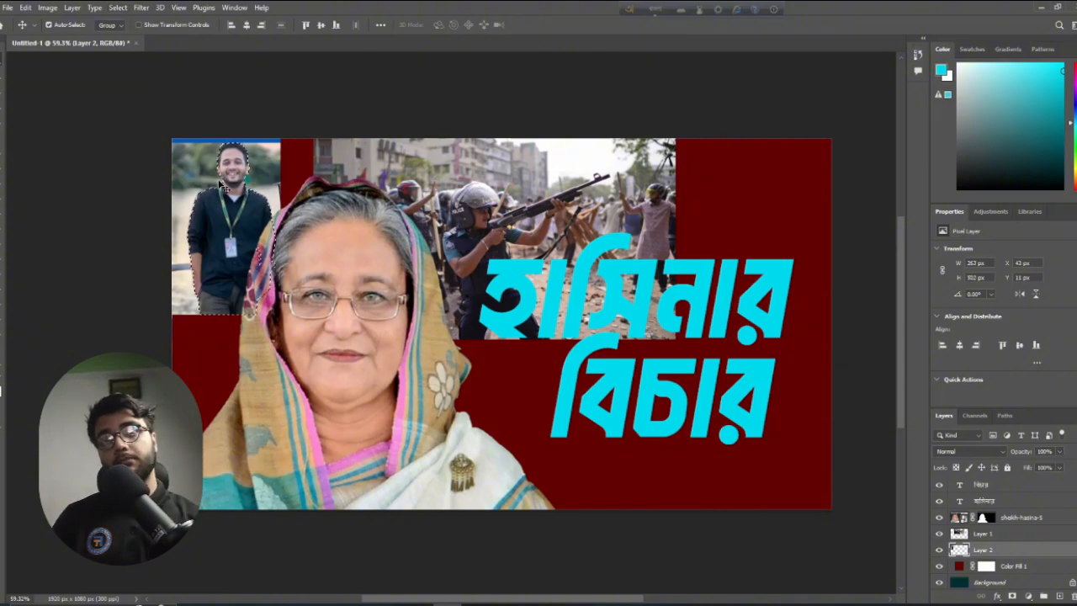
{"action": "left_click", "coordinate": [1013, 596]}
{"action": "left_click", "coordinate": [143, 255]}
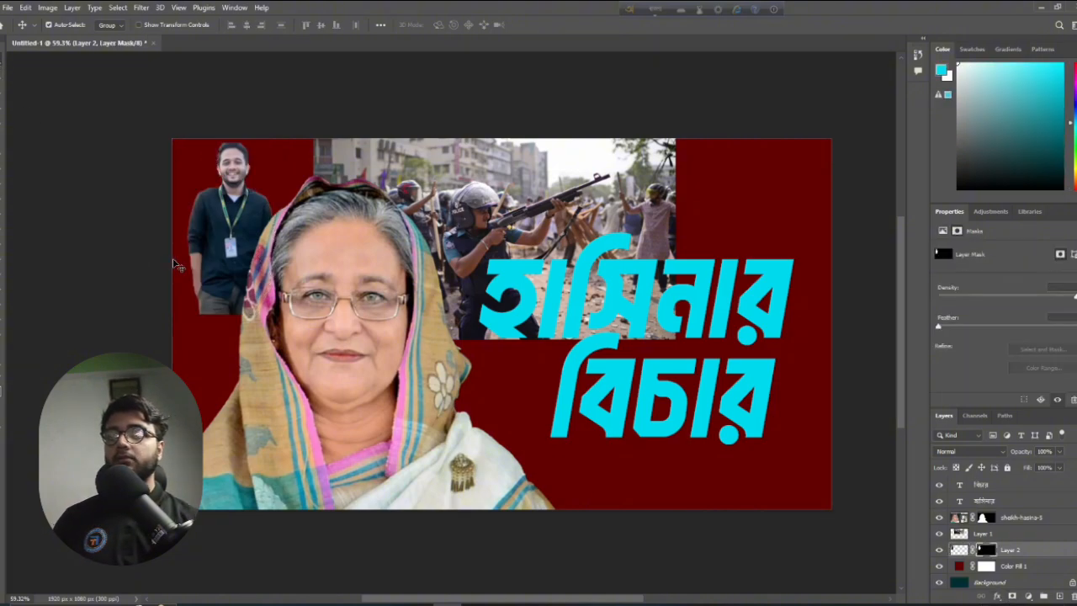
{"action": "mouse_move", "coordinate": [204, 246]}
{"action": "left_mouse_down"}
{"action": "mouse_move", "coordinate": [187, 271]}
{"action": "mouse_move", "coordinate": [196, 262]}
{"action": "left_mouse_up"}
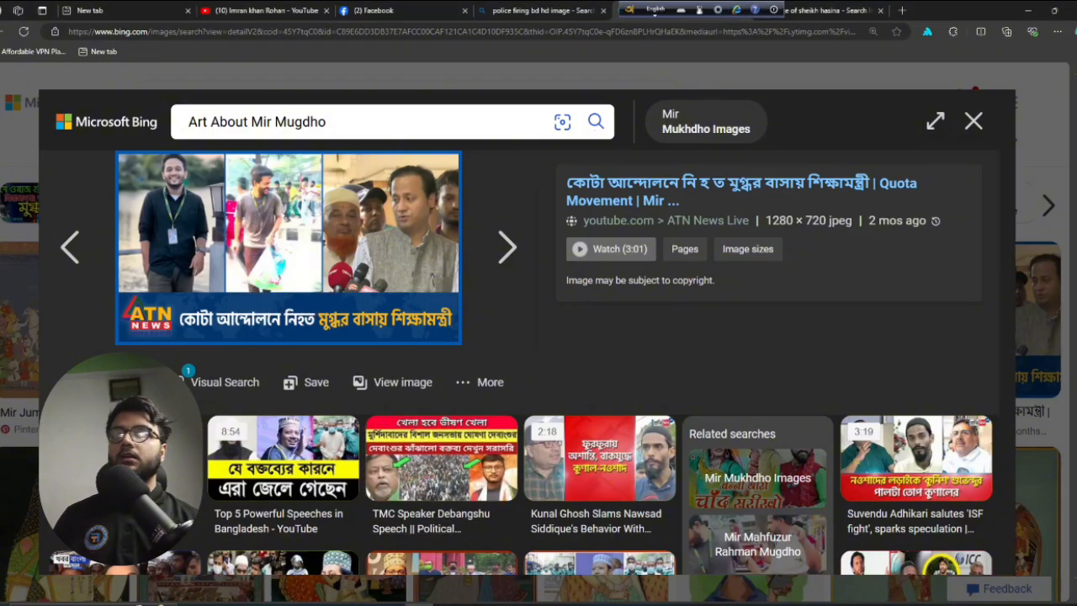
Switch to the browser, close the open news picture and search Bing images for "crime backlground"
{"action": "left_click", "coordinate": [16, 178]}
{"action": "left_click_drag", "start_coordinate": [301, 95], "coordinate": [133, 93]}
{"action": "key", "text": "BackSpace"}
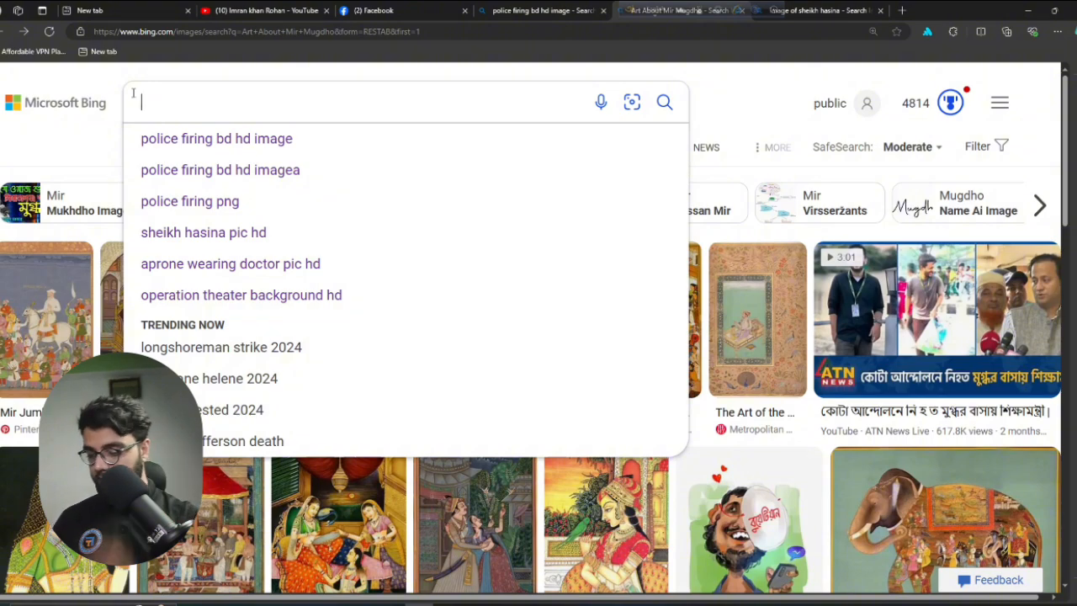
{"action": "type", "text": "crime "}
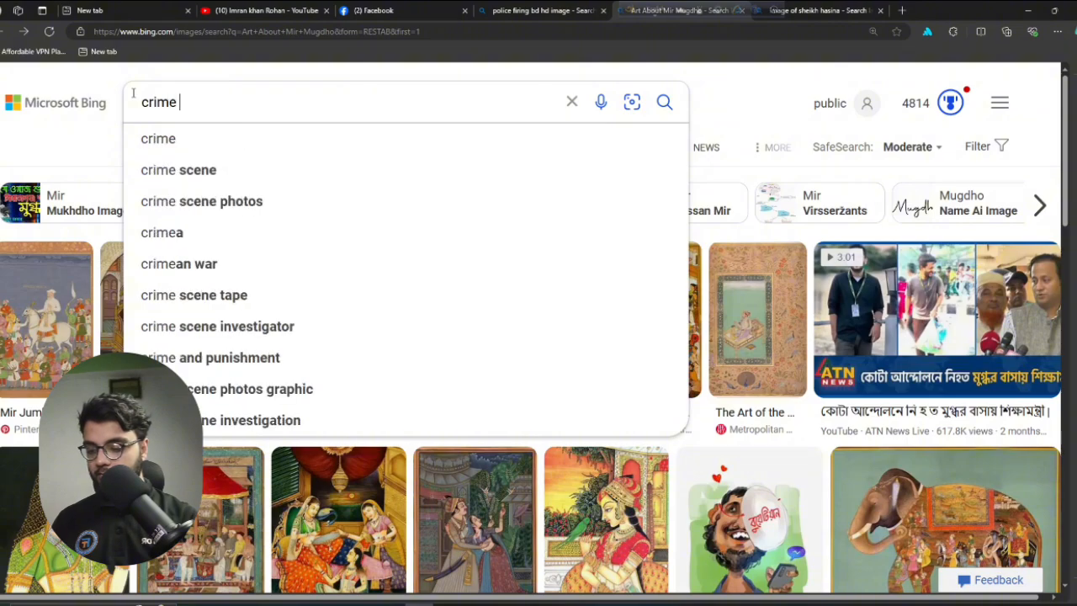
{"action": "type", "text": "backlground"}
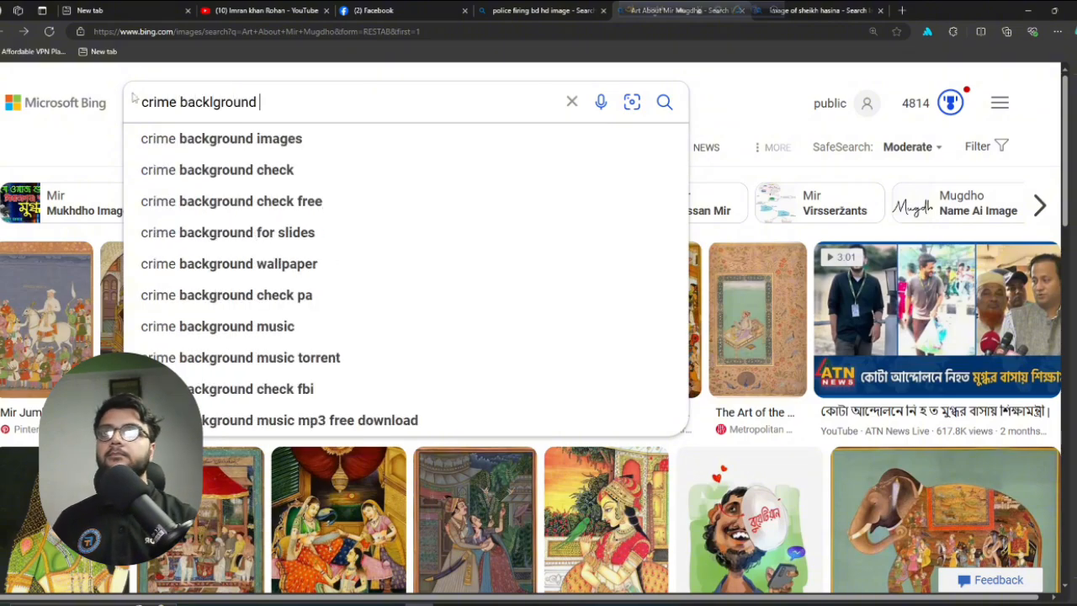
{"action": "key", "text": "Return"}
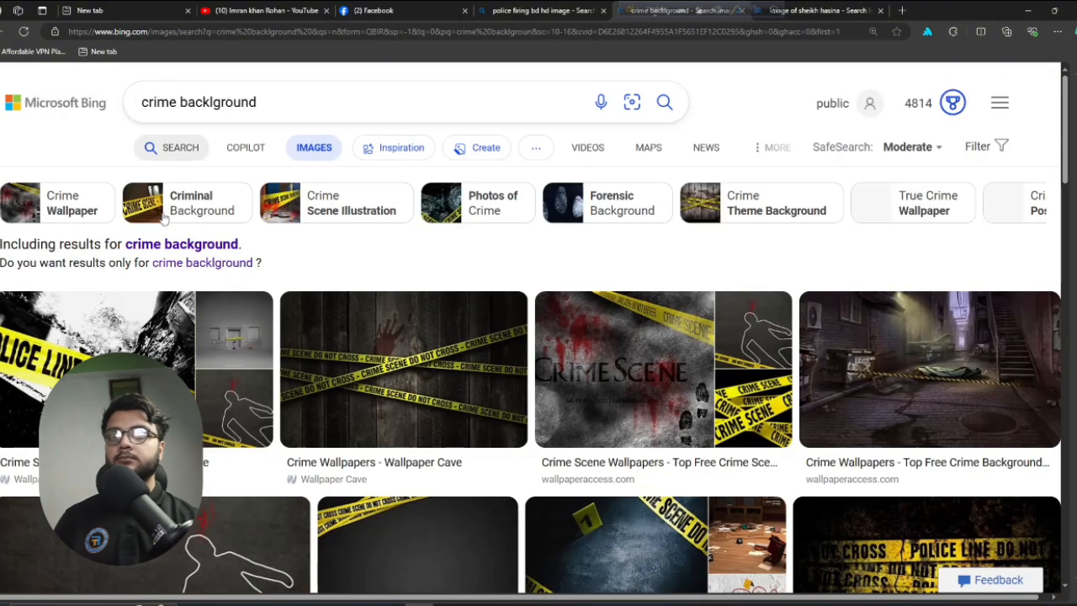
Open the 1600 × 1140 "Crime Scene Background" picture from the image results and look over its related pictures
{"action": "scroll", "coordinate": [518, 324], "scroll_direction": "down", "scroll_amount": 3}
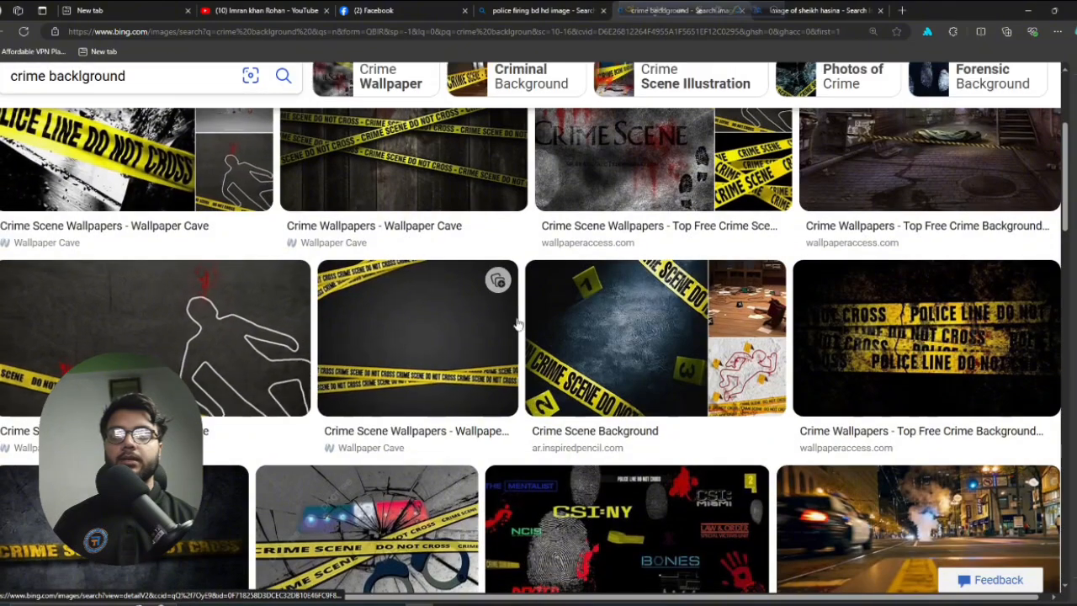
{"action": "left_click", "coordinate": [562, 335]}
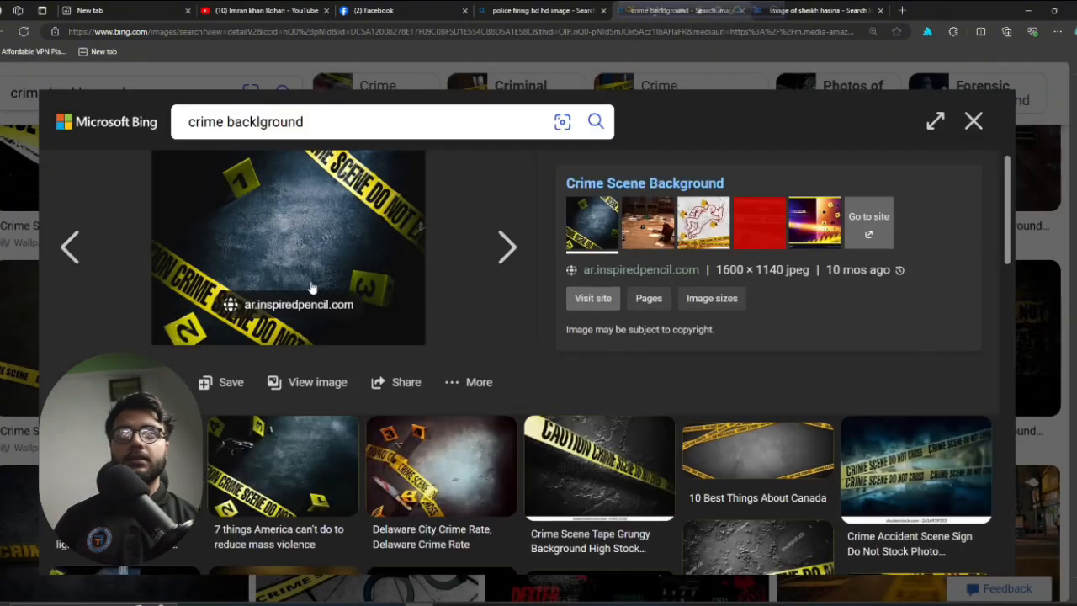
{"action": "scroll", "coordinate": [313, 289], "scroll_direction": "down", "scroll_amount": 2}
{"action": "scroll", "coordinate": [312, 292], "scroll_direction": "up", "scroll_amount": 2}
Search Bing for "crime wall dark background hd" in the police-firing search tab and open its image results
{"action": "left_click", "coordinate": [515, 9]}
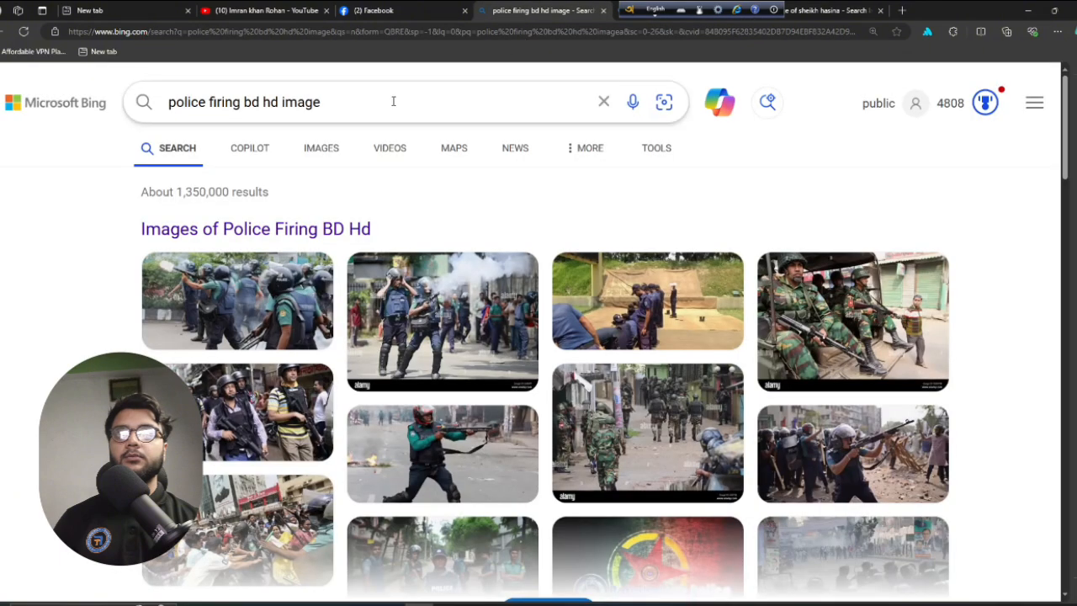
{"action": "triple_click", "coordinate": [393, 101]}
{"action": "type", "text": "c"}
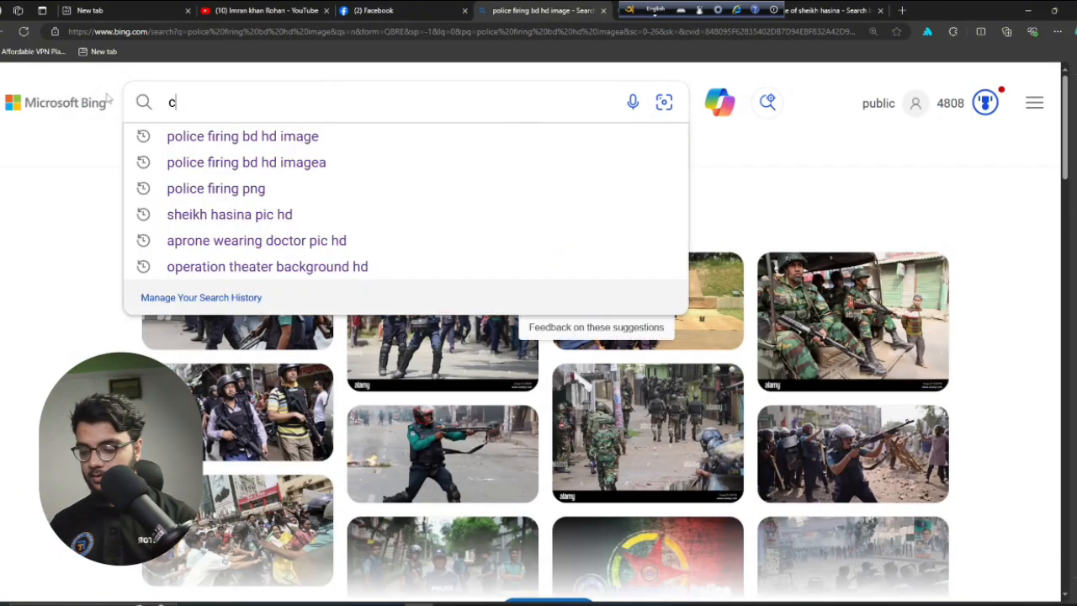
{"action": "type", "text": "rime wa"}
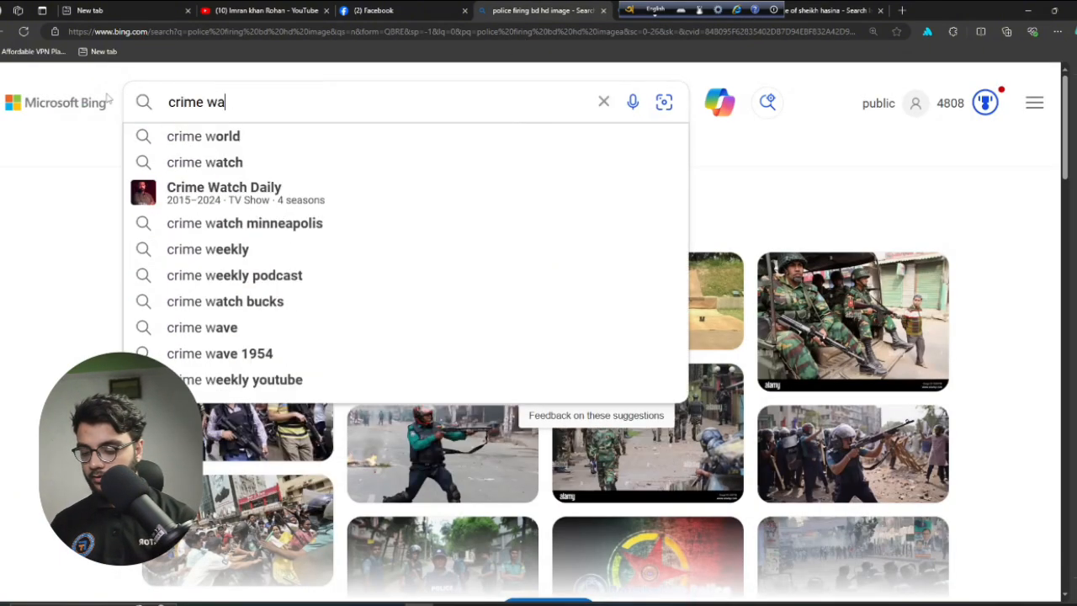
{"action": "type", "text": "ll dark"}
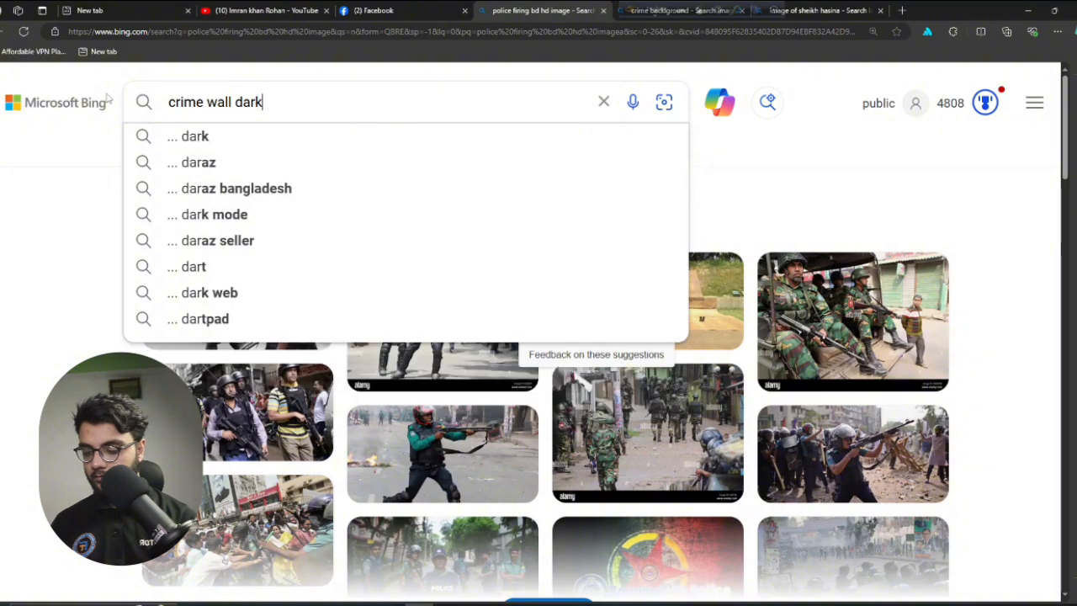
{"action": "type", "text": " background h"}
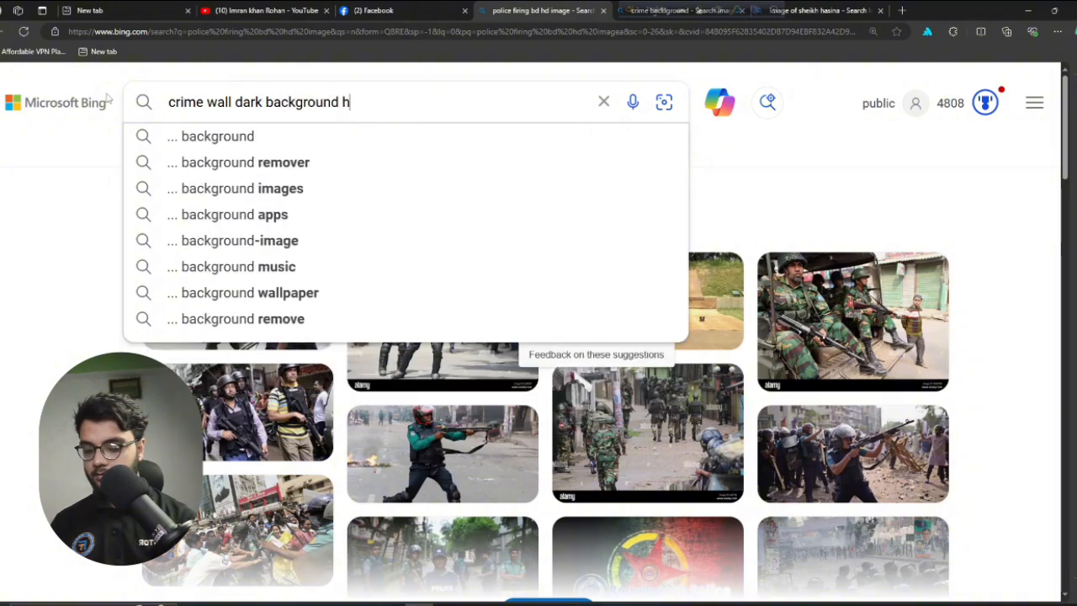
{"action": "type", "text": "d"}
{"action": "key", "text": "Return"}
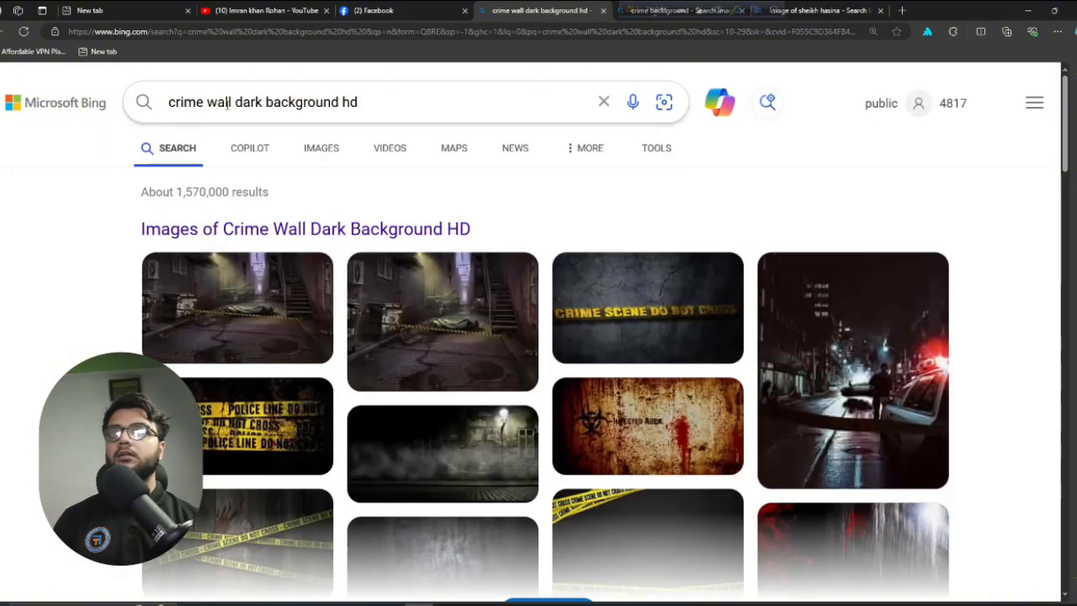
{"action": "left_click", "coordinate": [308, 153]}
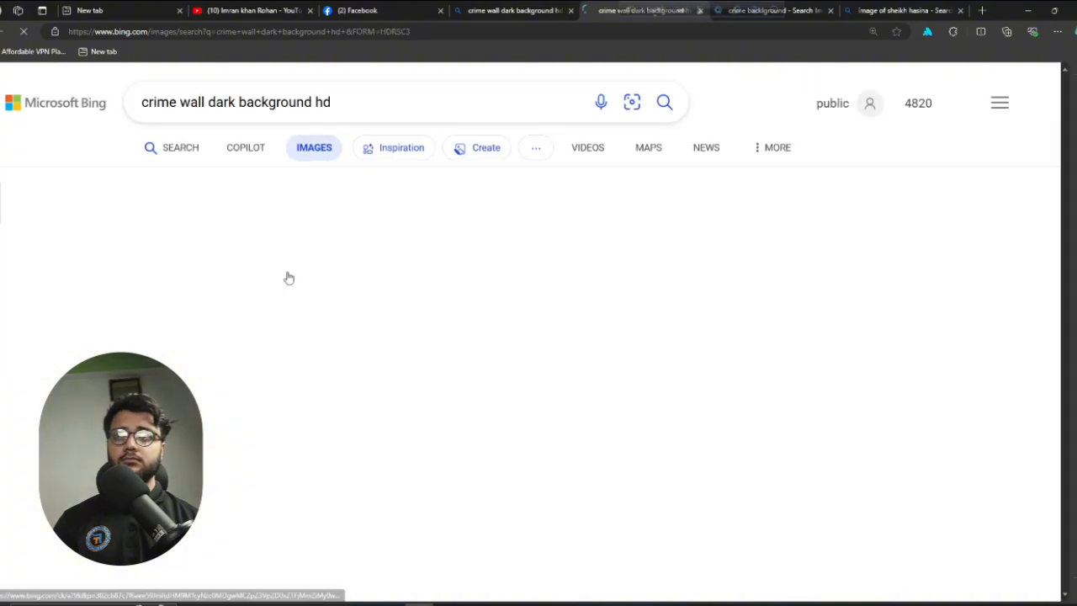
Open the 1690 × 980 vecteezy dark wall picture from the results and browse its similar images
{"action": "scroll", "coordinate": [168, 282], "scroll_direction": "down", "scroll_amount": 3}
{"action": "scroll", "coordinate": [144, 284], "scroll_direction": "up", "scroll_amount": 3}
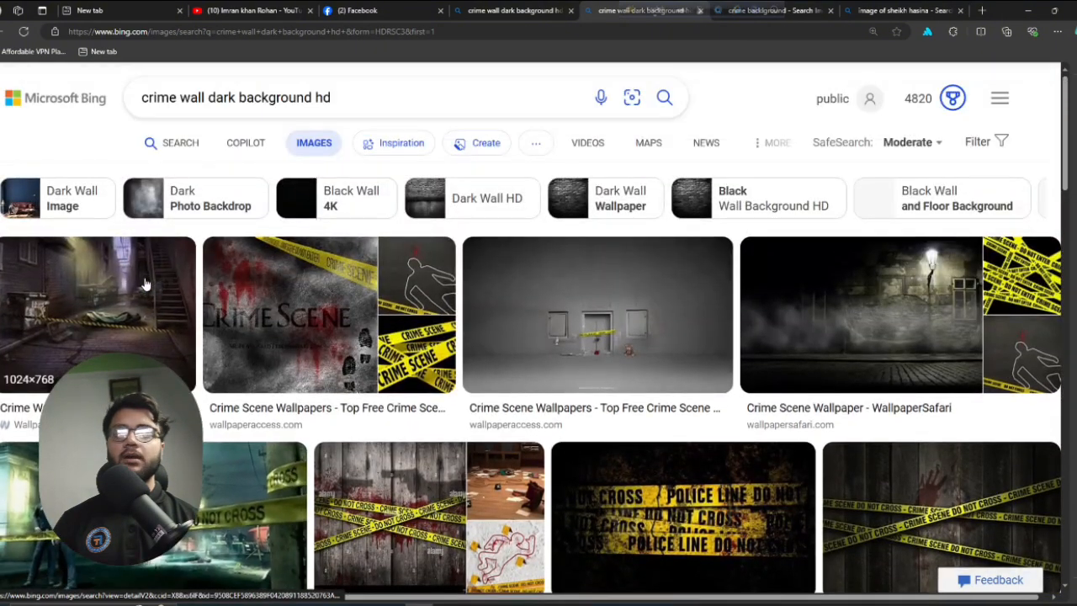
{"action": "scroll", "coordinate": [210, 294], "scroll_direction": "down", "scroll_amount": 5}
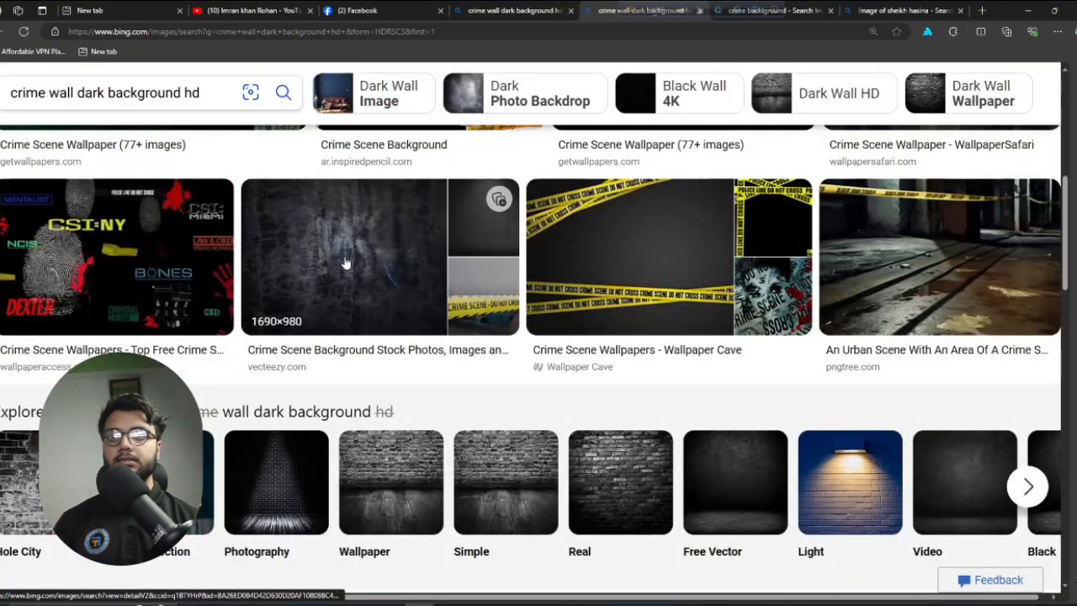
{"action": "left_click", "coordinate": [344, 263]}
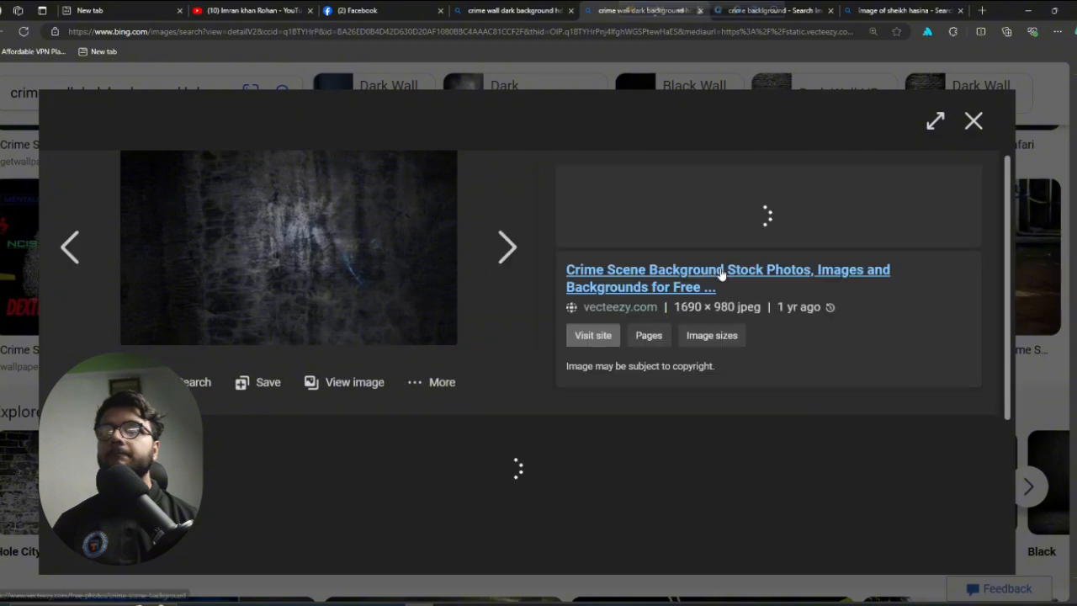
{"action": "scroll", "coordinate": [721, 274], "scroll_direction": "down", "scroll_amount": 5}
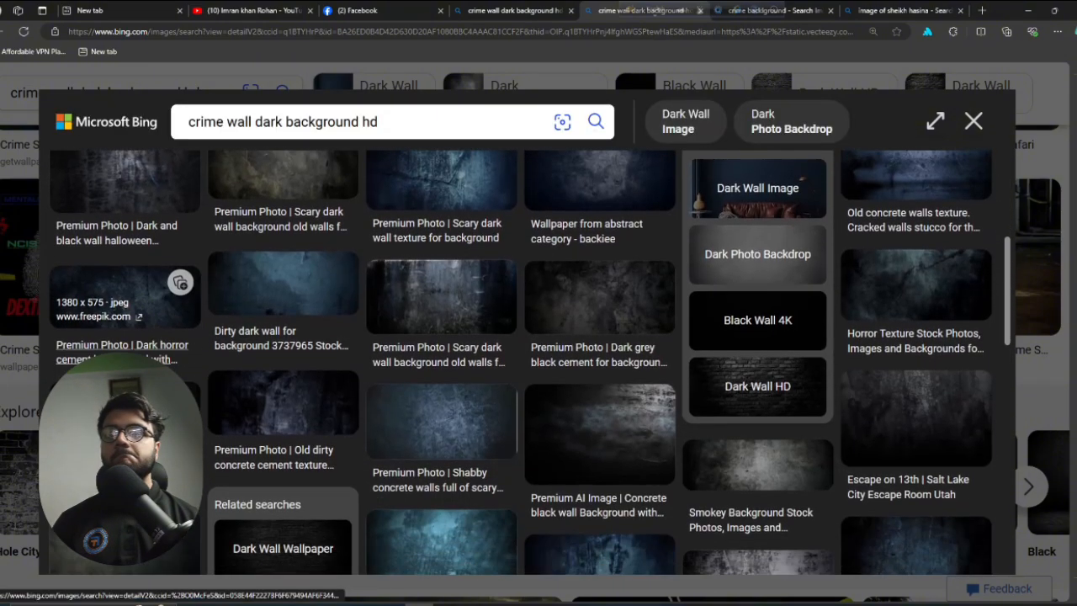
{"action": "scroll", "coordinate": [168, 286], "scroll_direction": "down", "scroll_amount": 2}
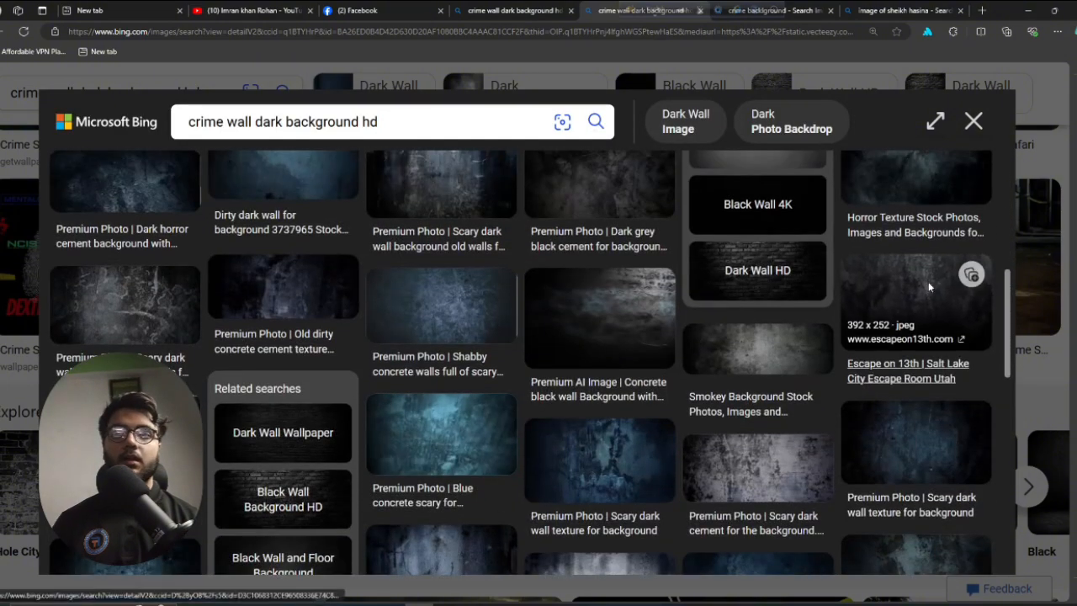
Preview the "Escape on 13th" dark wall picture from the similar images and return to the image results
{"action": "left_click", "coordinate": [913, 421]}
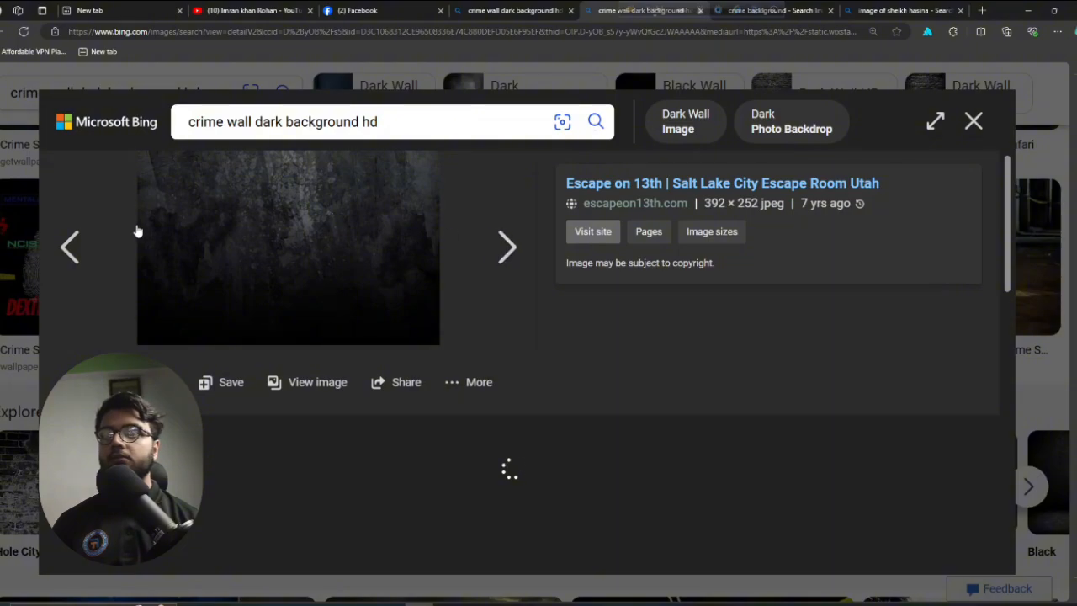
{"action": "right_click", "coordinate": [206, 220]}
{"action": "left_click", "coordinate": [271, 273]}
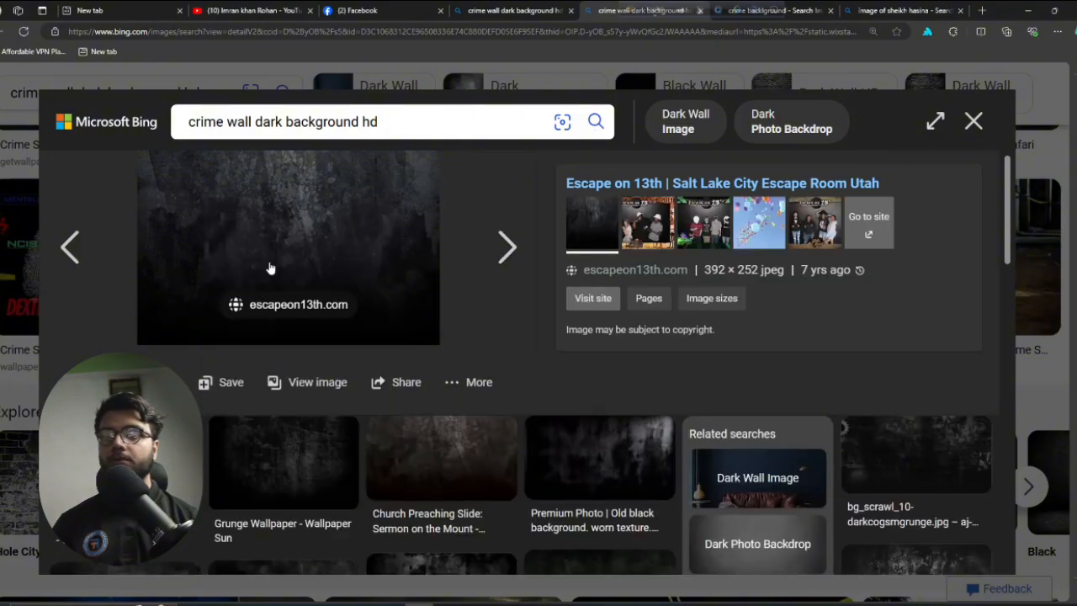
{"action": "scroll", "coordinate": [333, 372], "scroll_direction": "down", "scroll_amount": 3}
{"action": "key", "text": "Escape"}
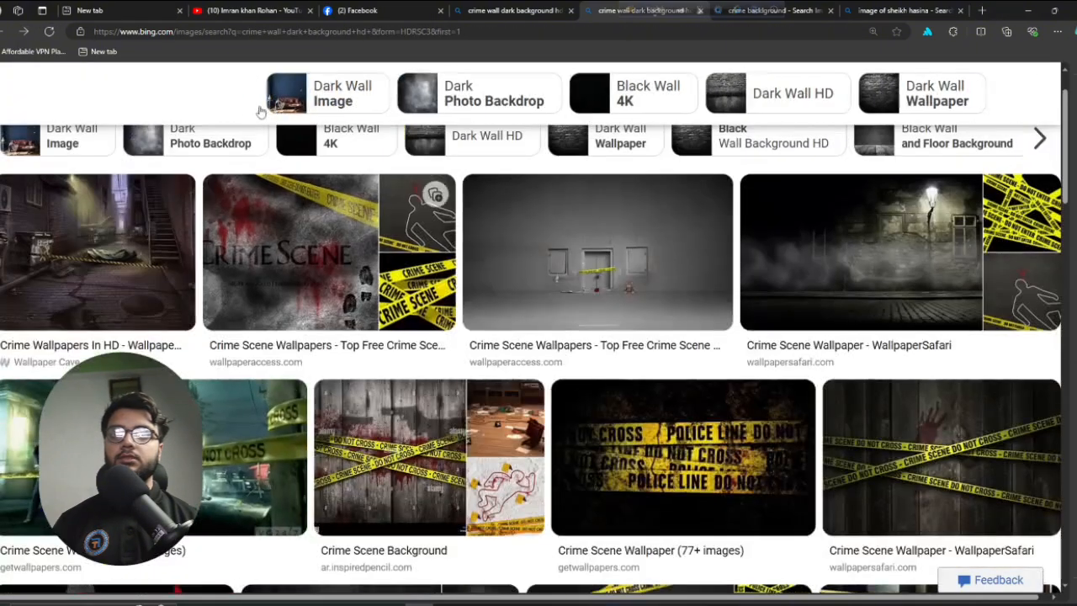
Replace the Bing image search with "wall texture hd" and open its results
{"action": "left_click_drag", "start_coordinate": [354, 102], "coordinate": [119, 108]}
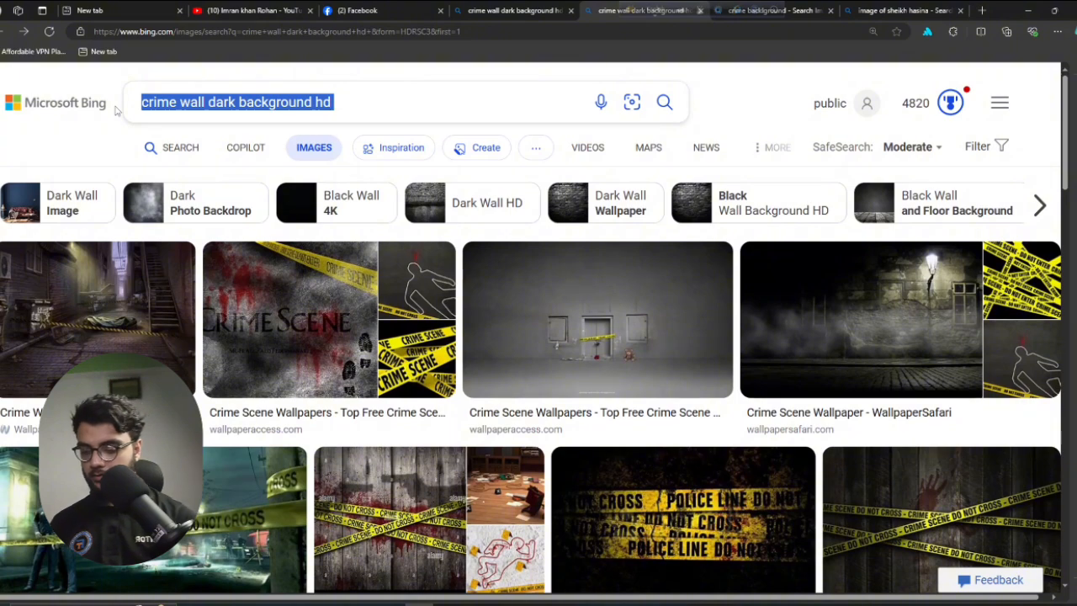
{"action": "key", "text": "BackSpace"}
{"action": "type", "text": "wall"}
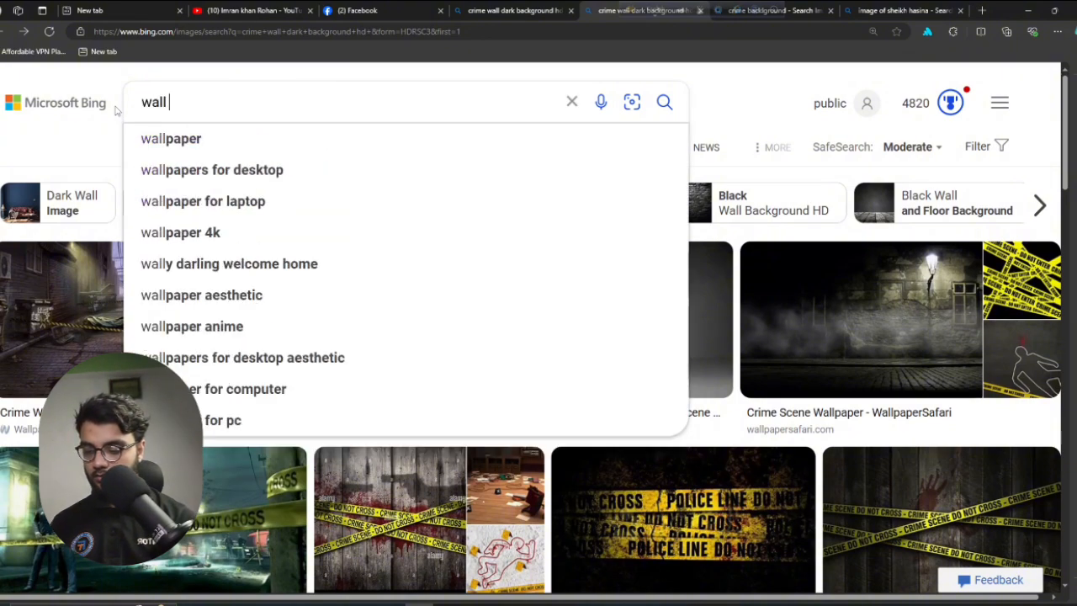
{"action": "type", "text": " te"}
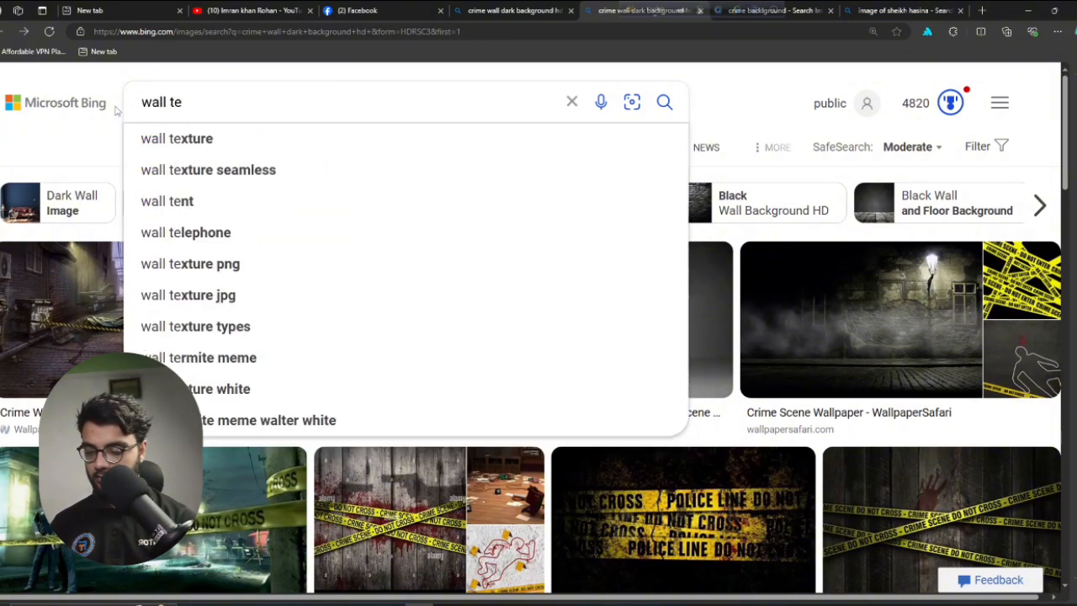
{"action": "type", "text": "xture "}
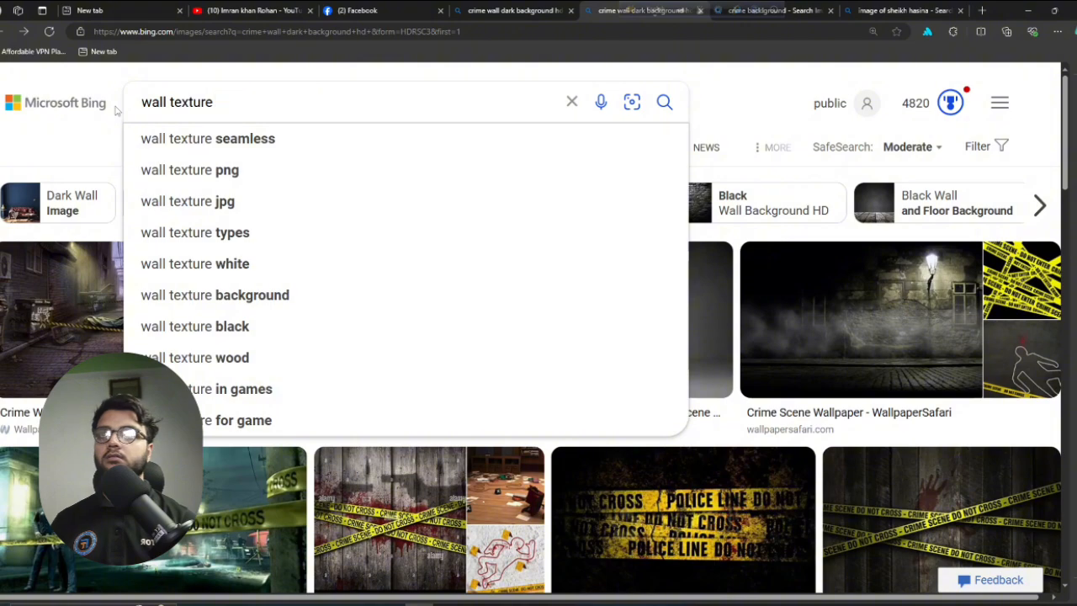
{"action": "type", "text": "hd"}
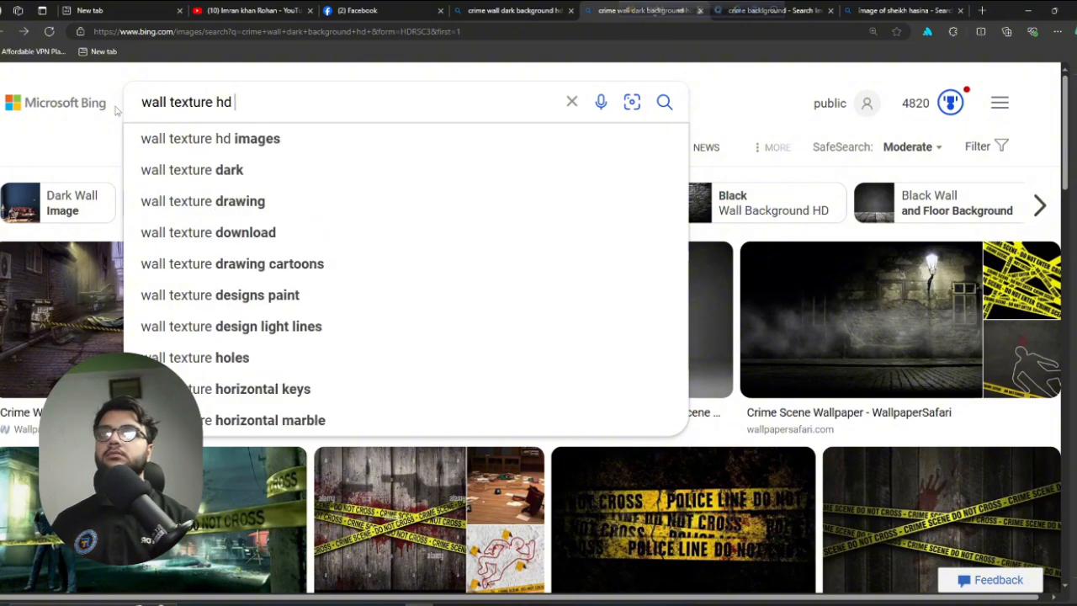
{"action": "key", "text": "Return"}
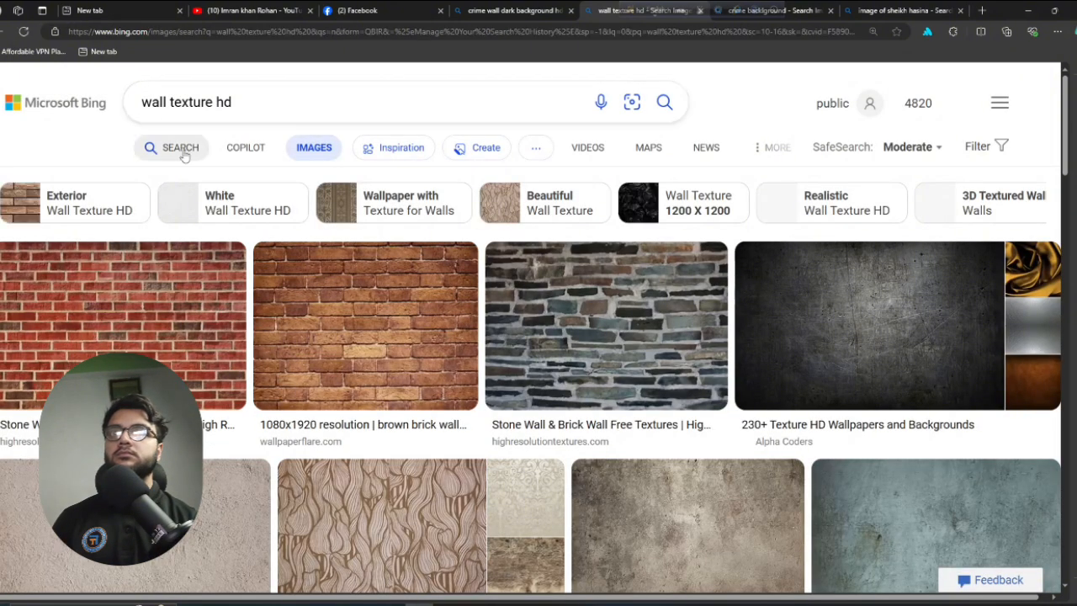
Open the dark grey 1920 × 1200 Alpha Coders texture from the image results and copy the picture
{"action": "scroll", "coordinate": [171, 298], "scroll_direction": "down", "scroll_amount": 1}
{"action": "left_click", "coordinate": [798, 188]}
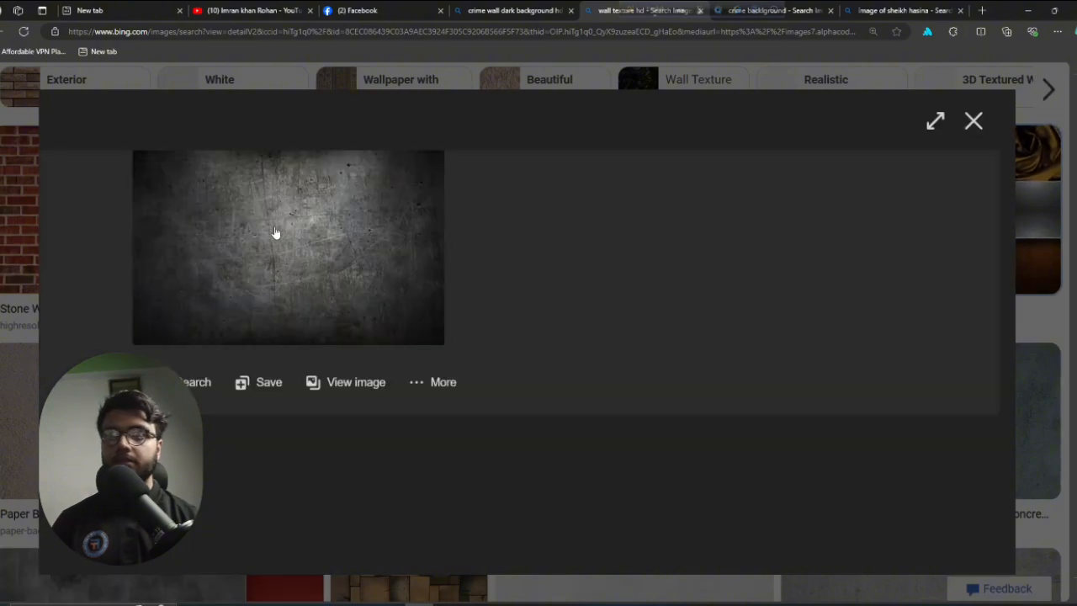
{"action": "right_click", "coordinate": [292, 230]}
{"action": "left_click", "coordinate": [312, 277]}
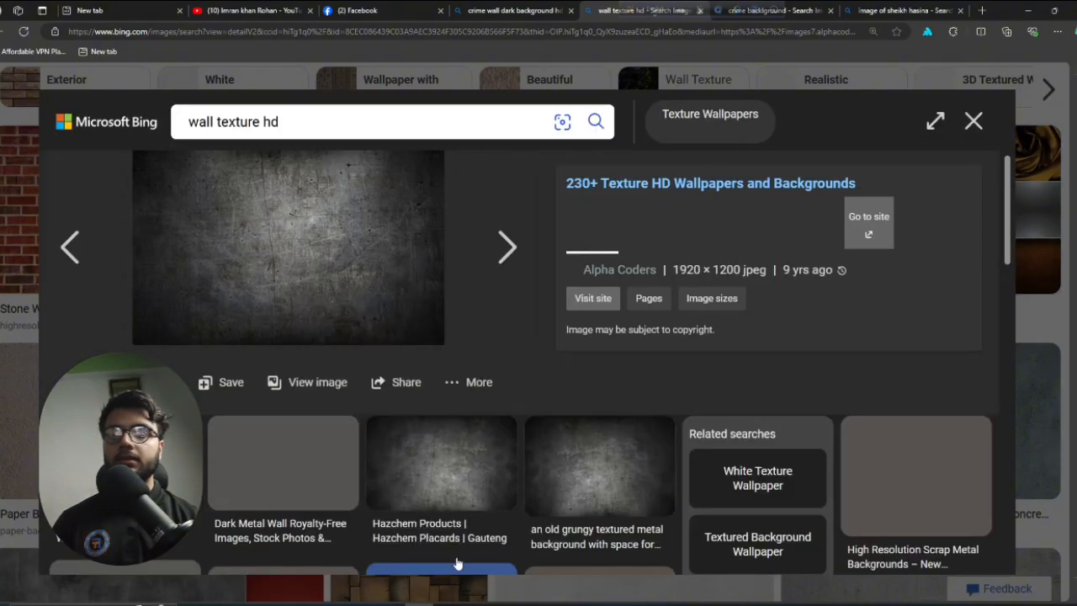
Switch to Photoshop, paste the wall texture above the dark red fill and scale it to cover the whole canvas
{"action": "left_click", "coordinate": [471, 590]}
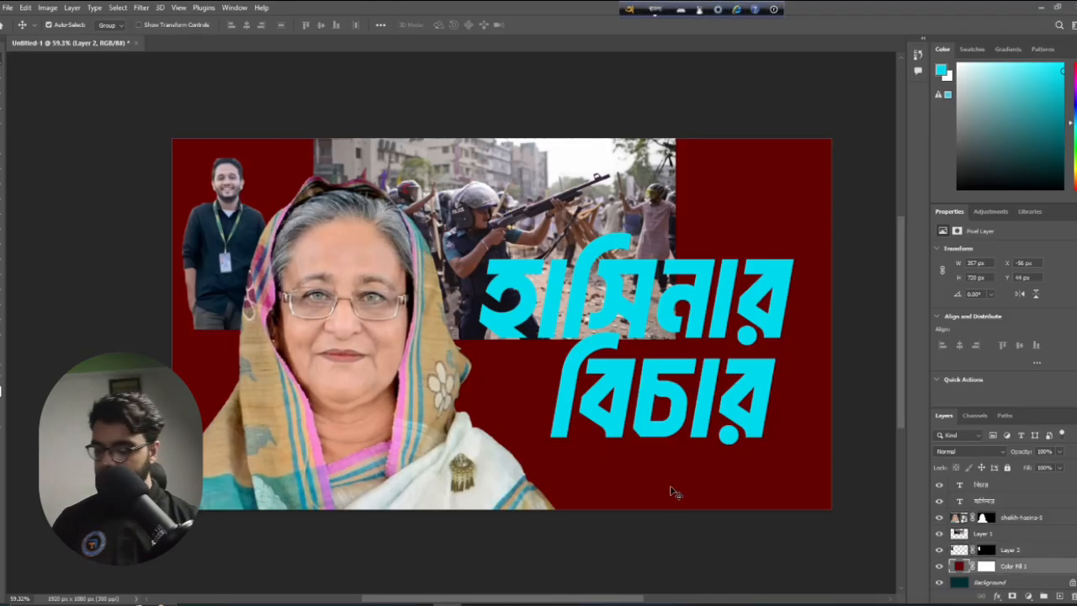
{"action": "key", "text": "ctrl+v"}
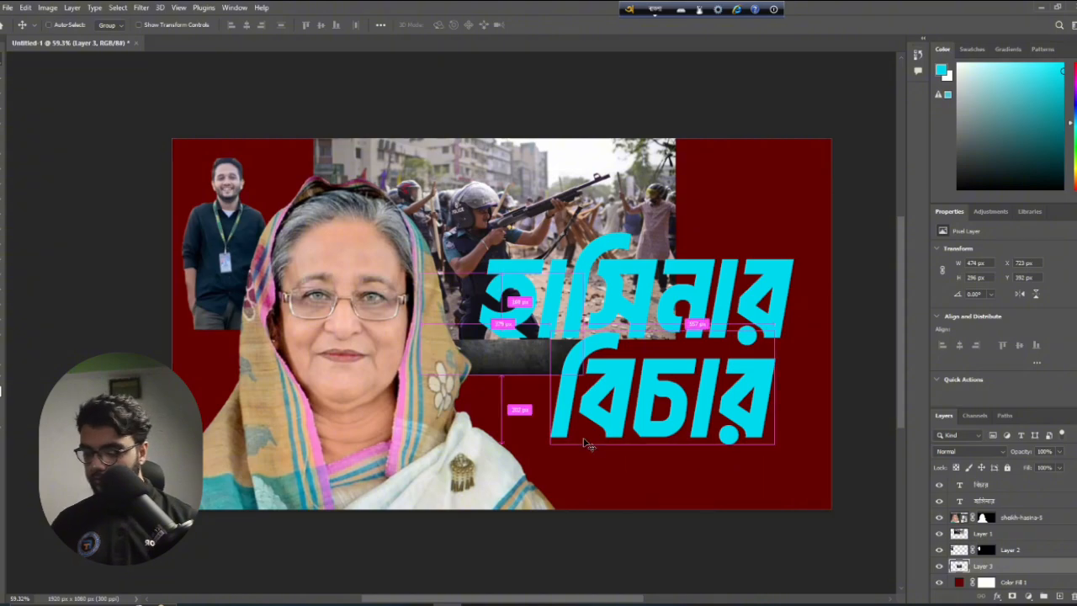
{"action": "key", "text": "ctrl+t"}
{"action": "left_click_drag", "start_coordinate": [503, 372], "coordinate": [503, 531]}
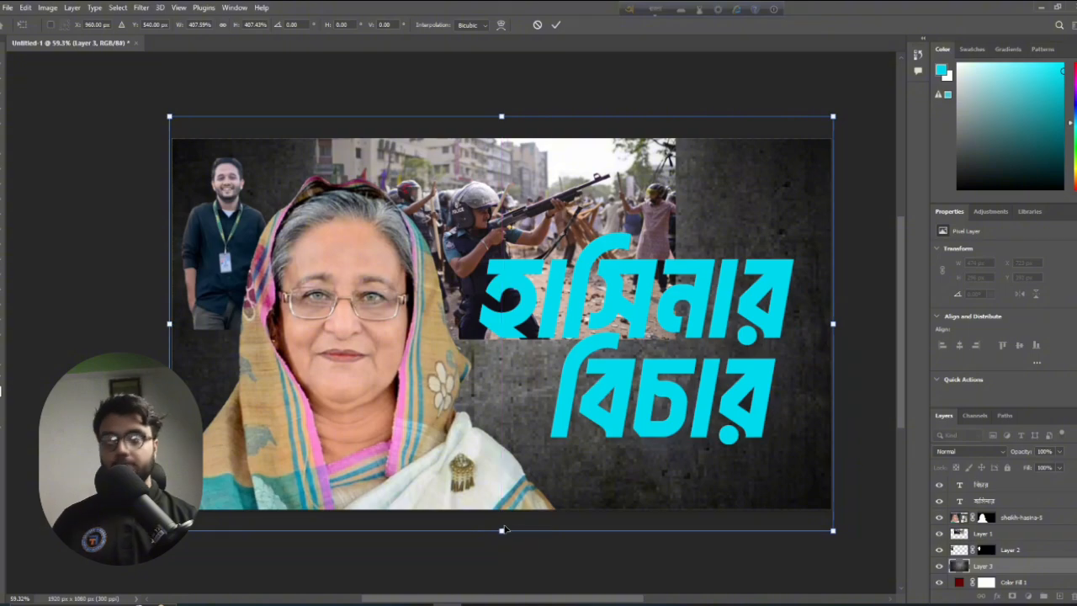
{"action": "key", "text": "Return"}
Hide the police-firing photo layer and the layer with the standing man's cutout
{"action": "left_click", "coordinate": [559, 223]}
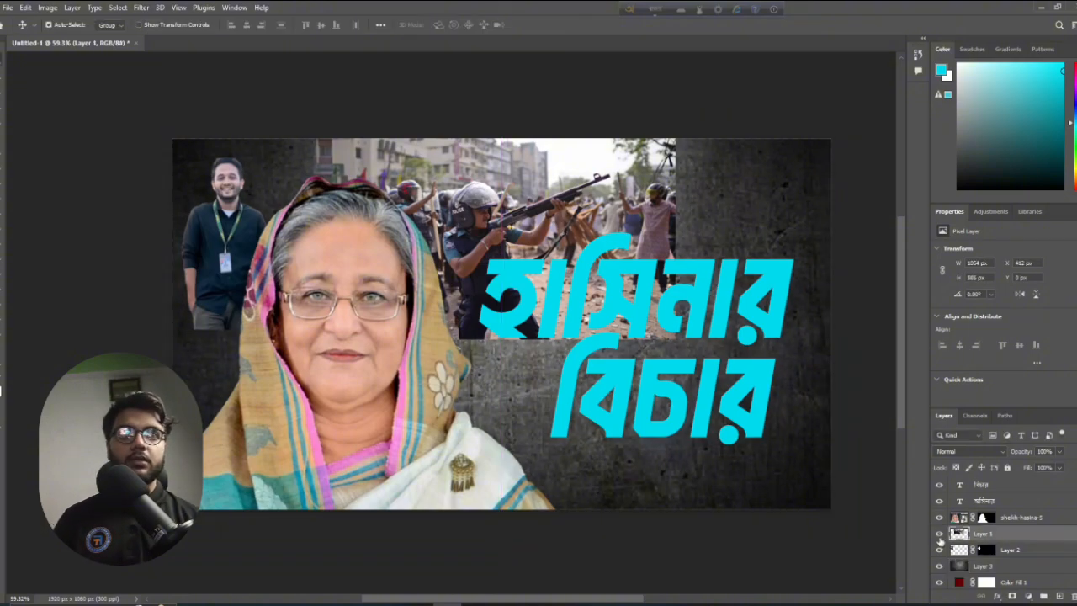
{"action": "left_click", "coordinate": [939, 535]}
{"action": "left_click", "coordinate": [956, 549]}
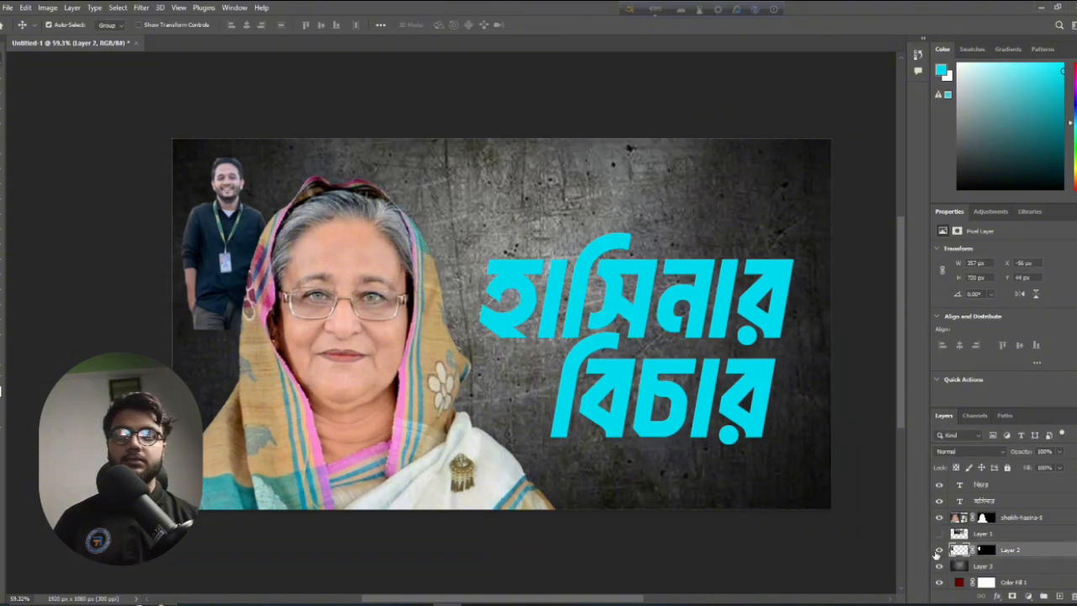
{"action": "left_click", "coordinate": [939, 549]}
Move the dark red colour fill above the wall texture and set its blending mode to Hard Light
{"action": "left_click", "coordinate": [981, 559]}
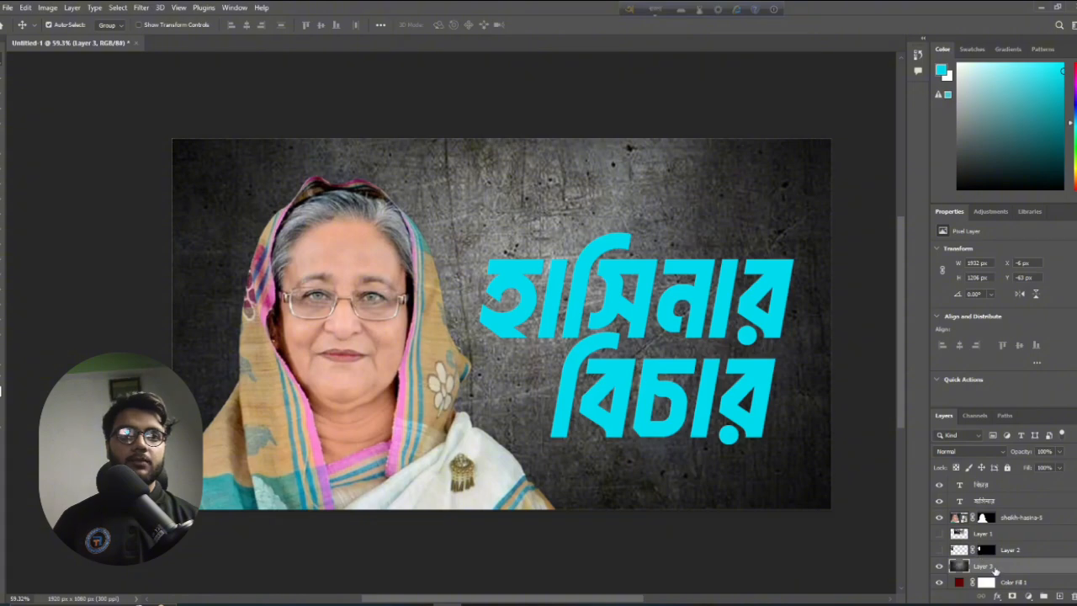
{"action": "left_click_drag", "start_coordinate": [1007, 584], "coordinate": [1012, 572]}
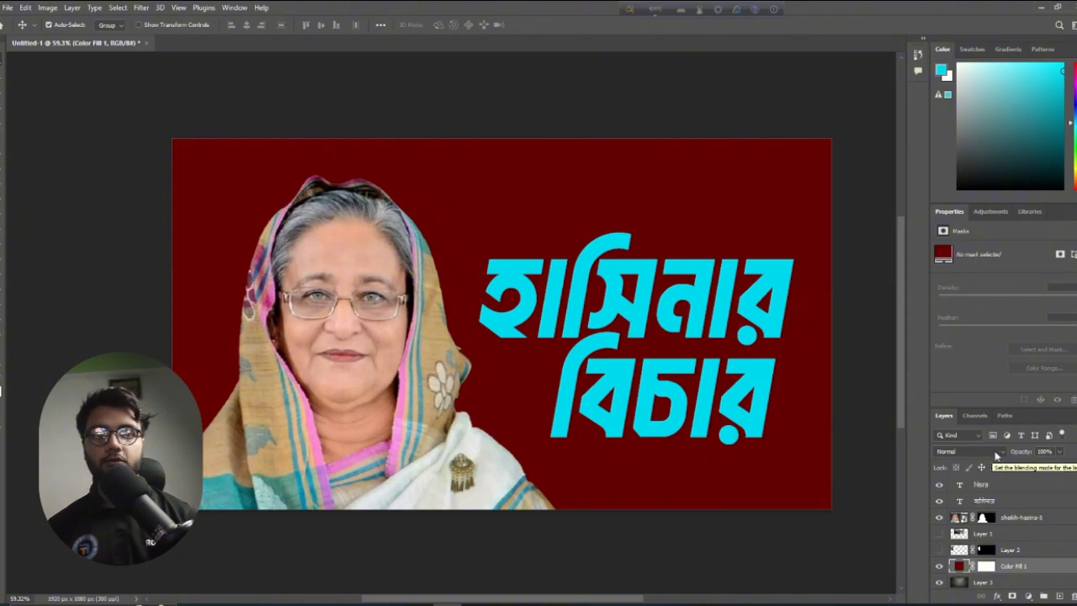
{"action": "left_click", "coordinate": [998, 452]}
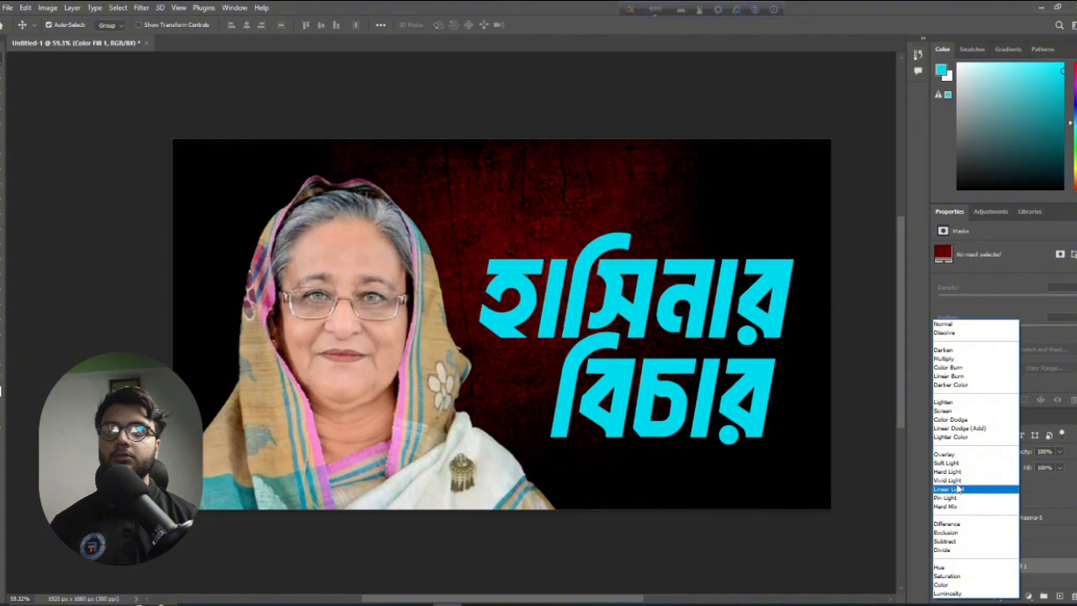
{"action": "left_click", "coordinate": [958, 472]}
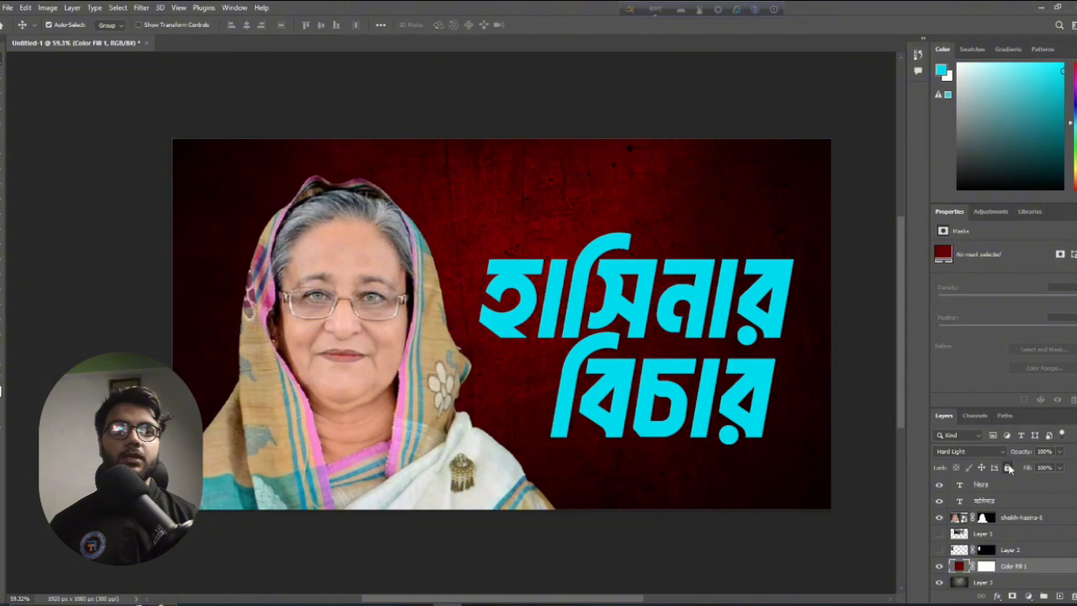
Enlarge the wall texture layer to about 123%, shift it downward behind the portrait and headline, and lock the layer
{"action": "left_click", "coordinate": [1009, 583]}
{"action": "scroll", "coordinate": [371, 210], "scroll_direction": "down", "scroll_amount": 1}
{"action": "scroll", "coordinate": [370, 210], "scroll_direction": "down", "scroll_amount": 2}
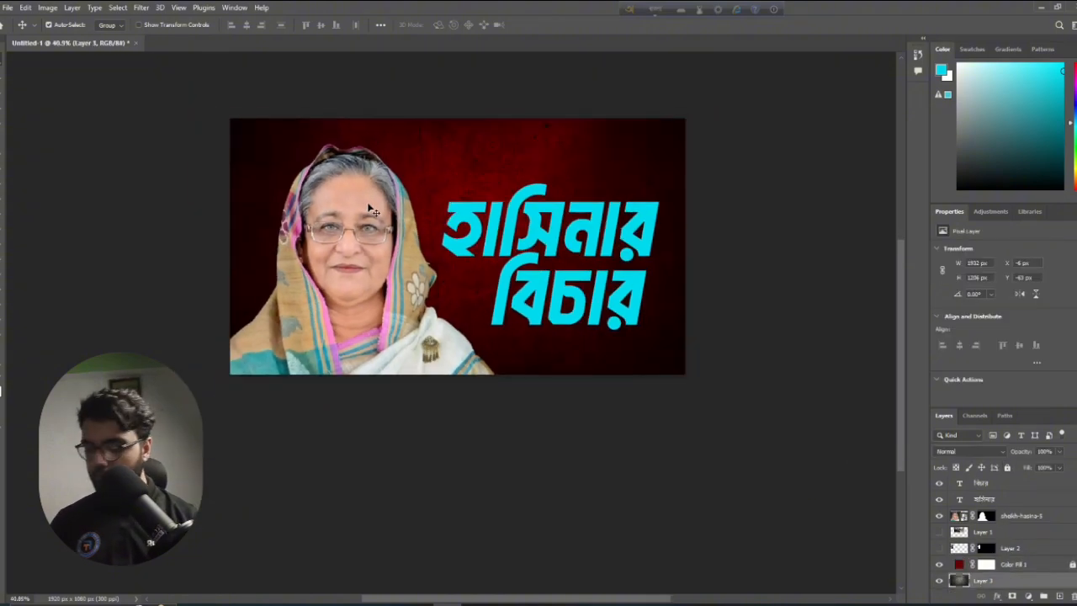
{"action": "key", "text": "ctrl+t"}
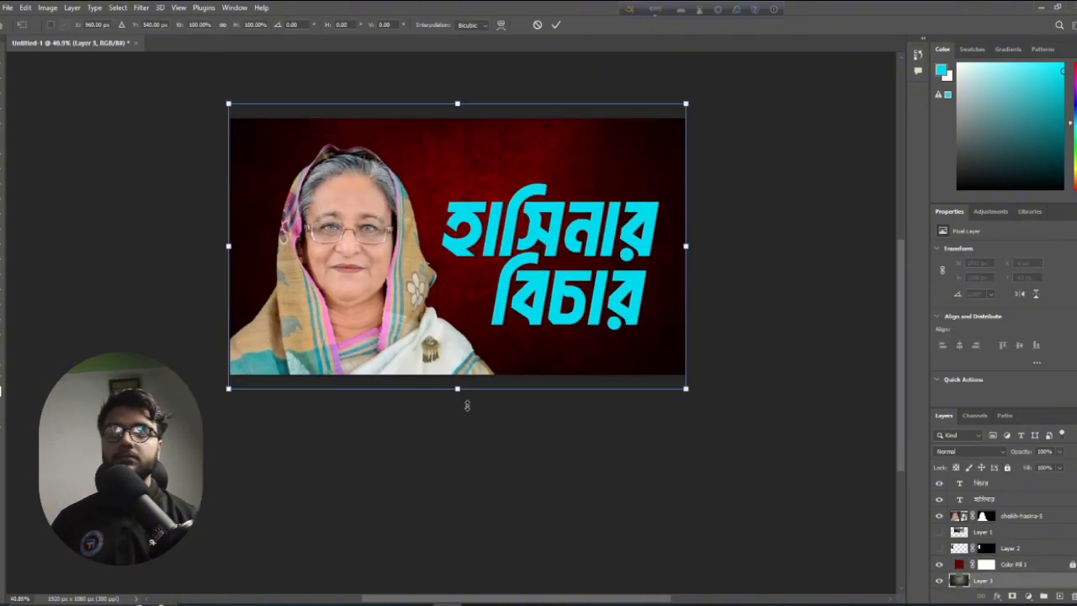
{"action": "left_click_drag", "start_coordinate": [467, 406], "coordinate": [495, 421]}
{"action": "left_click_drag", "start_coordinate": [486, 284], "coordinate": [484, 348]}
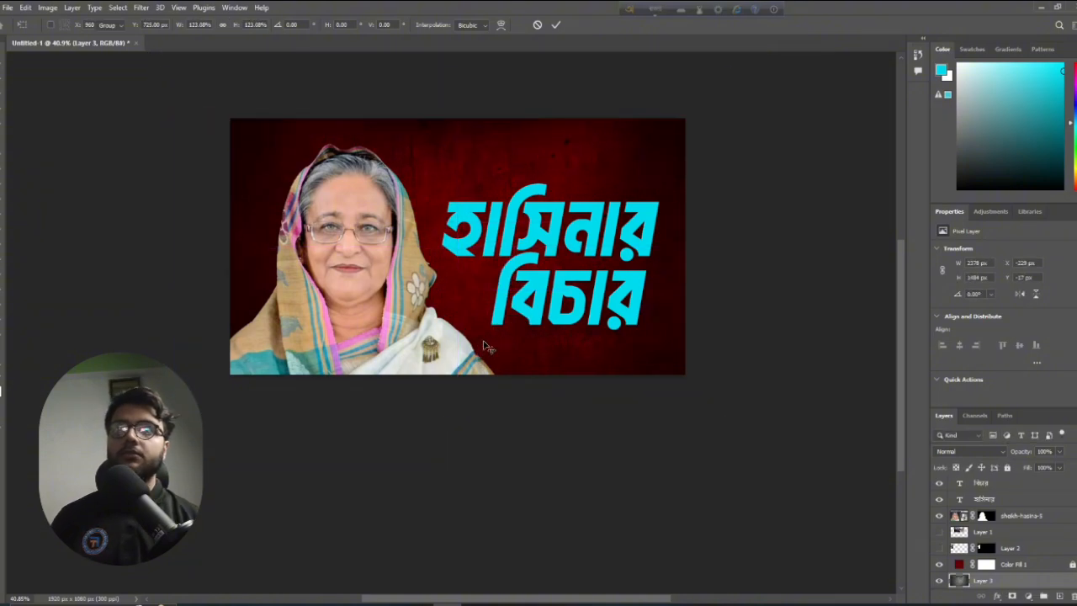
{"action": "key", "text": "Return"}
{"action": "key", "text": "ctrl+0"}
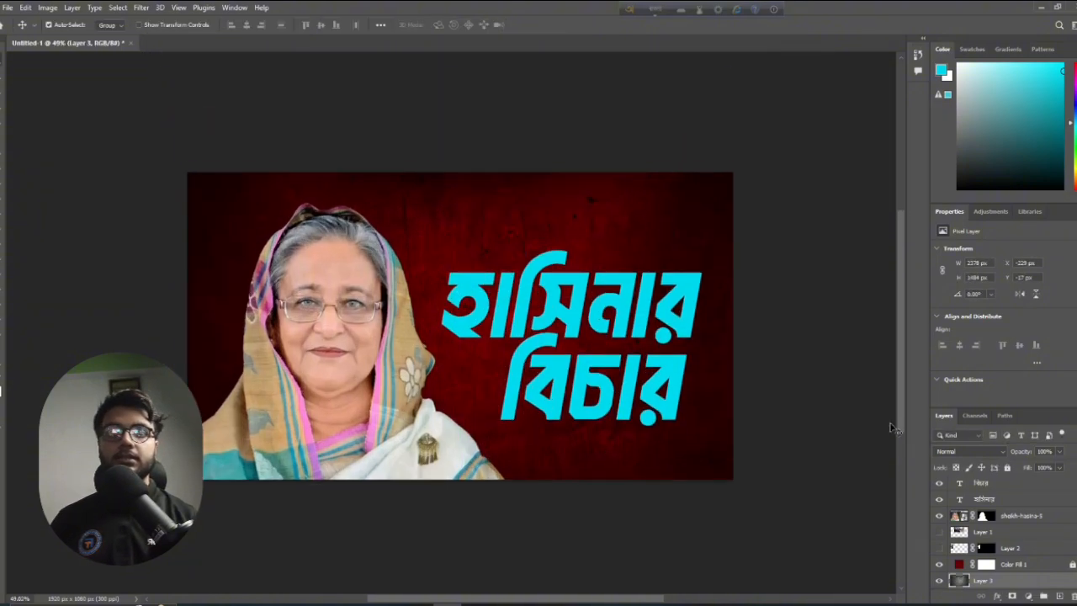
{"action": "left_click", "coordinate": [1008, 469]}
Nudge the headline word "হাসিনার" slightly to the left and "বিচার" slightly down
{"action": "scroll", "coordinate": [559, 274], "scroll_direction": "down", "scroll_amount": 1}
{"action": "scroll", "coordinate": [562, 274], "scroll_direction": "up", "scroll_amount": 4}
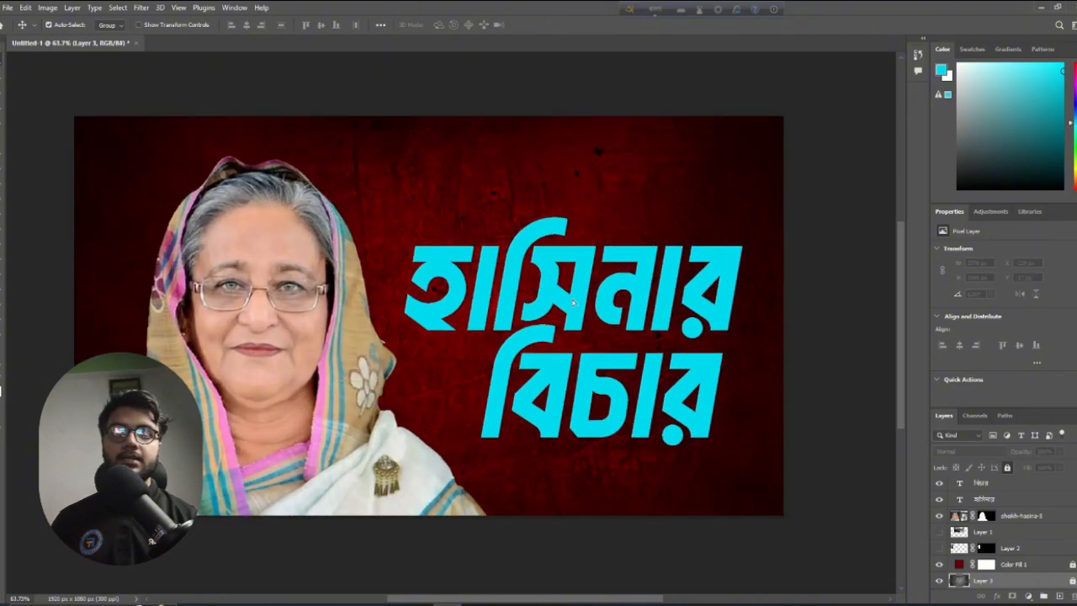
{"action": "left_click_drag", "start_coordinate": [580, 304], "coordinate": [572, 303]}
{"action": "left_click_drag", "start_coordinate": [586, 389], "coordinate": [586, 392]}
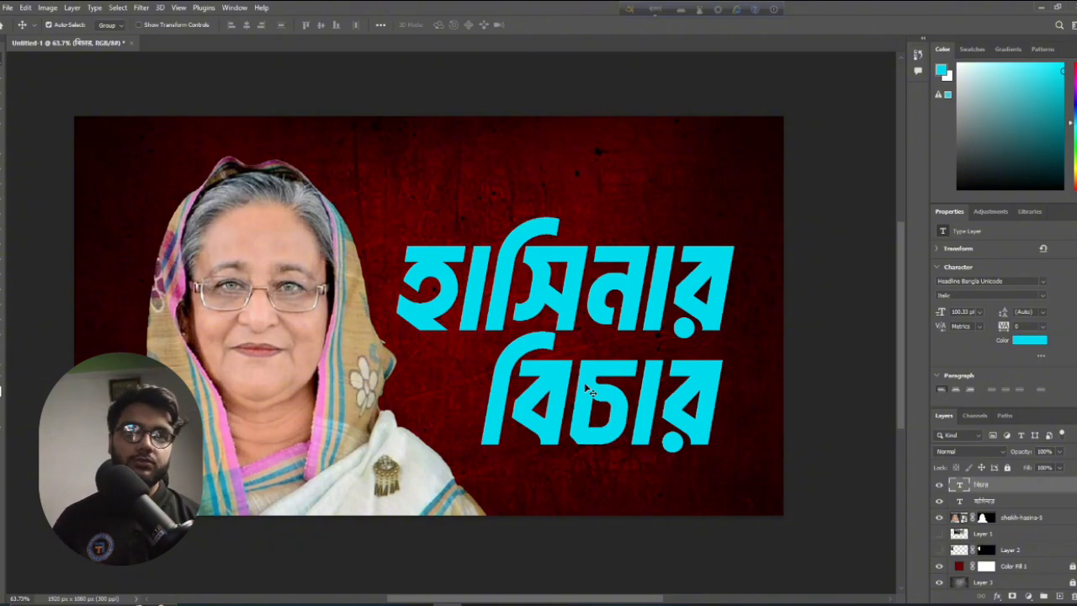
{"action": "scroll", "coordinate": [602, 347], "scroll_direction": "up", "scroll_amount": 1}
{"action": "mouse_move", "coordinate": [628, 331]}
{"action": "left_mouse_down"}
{"action": "mouse_move", "coordinate": [644, 293]}
{"action": "mouse_move", "coordinate": [629, 331]}
{"action": "left_mouse_up"}
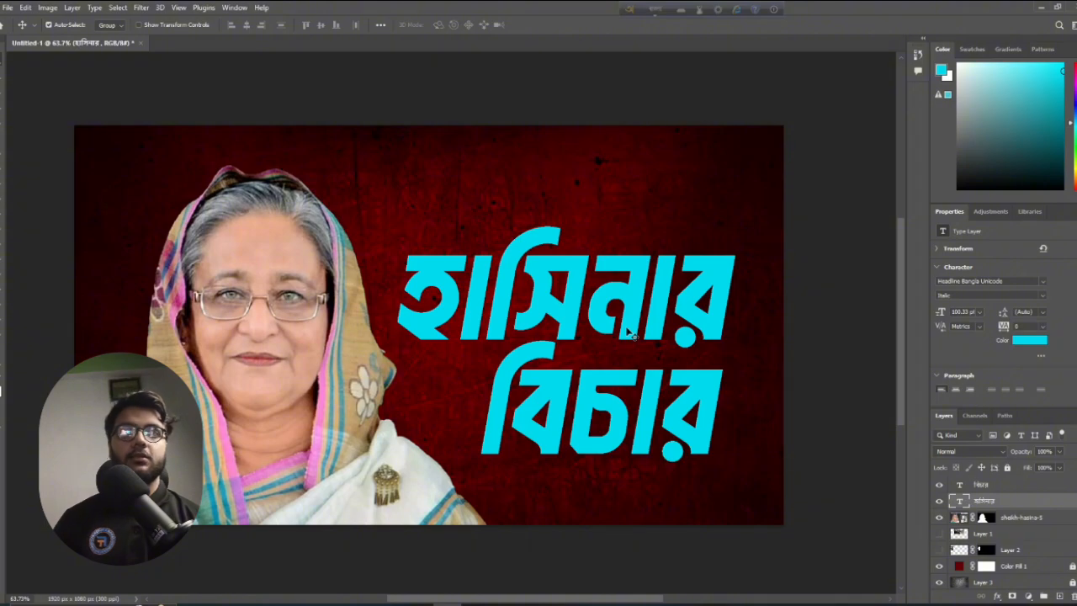
Apply Hue/Saturation to the Sheikh Hasina portrait with saturation -100 and a slightly lower lightness
{"action": "left_click", "coordinate": [358, 370]}
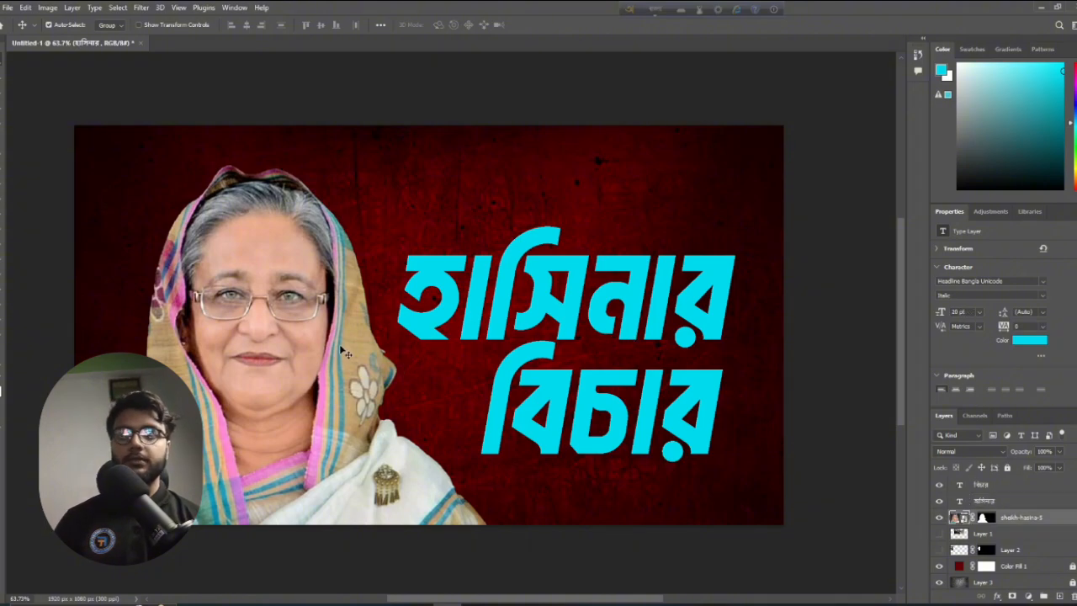
{"action": "left_click", "coordinate": [48, 8]}
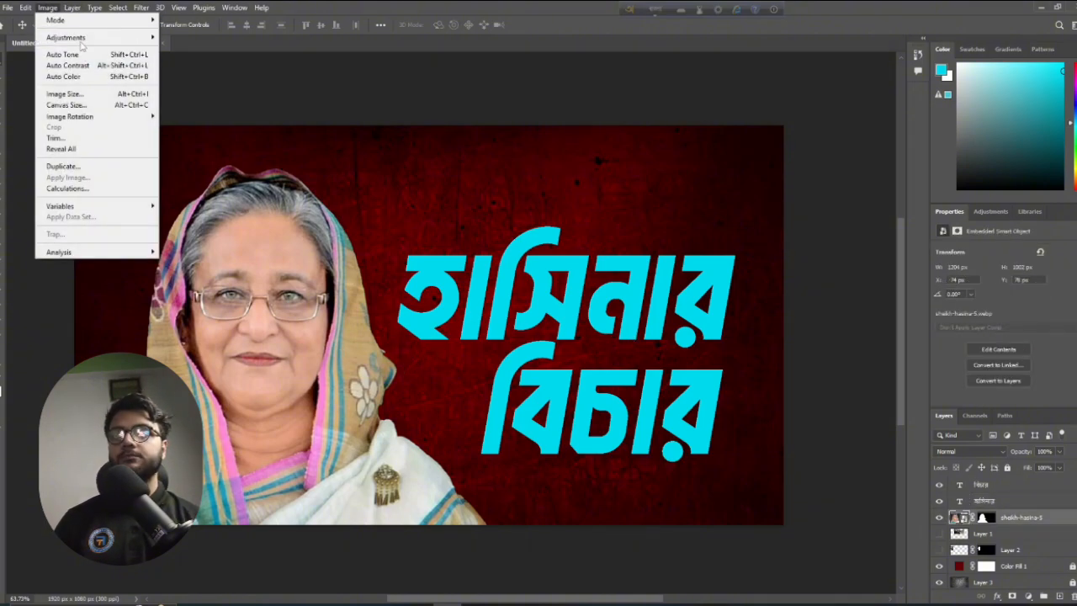
{"action": "mouse_move", "coordinate": [126, 37]}
{"action": "left_click", "coordinate": [202, 98]}
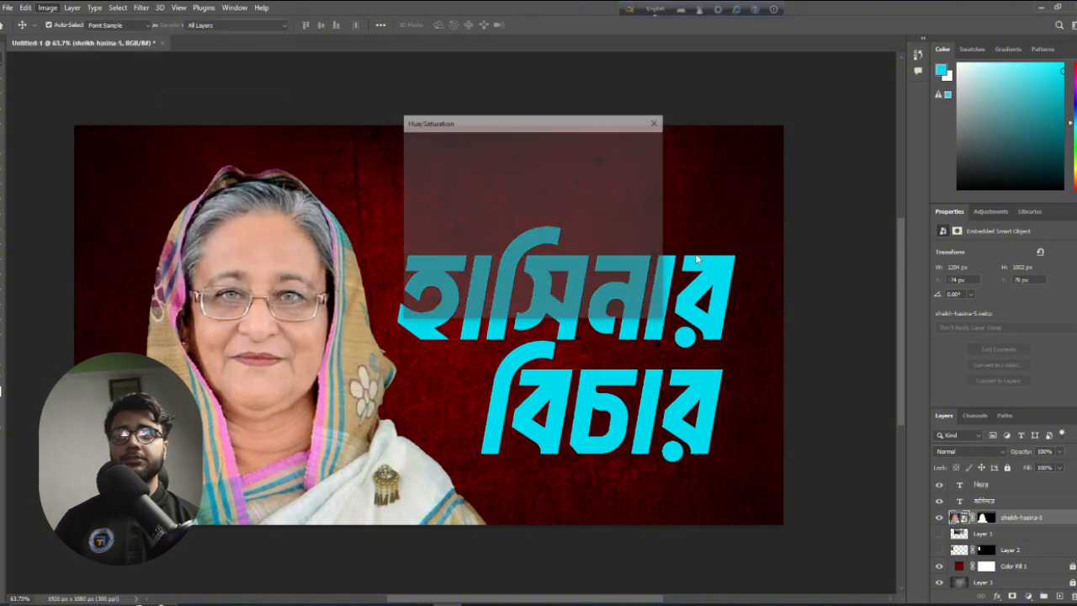
{"action": "left_click_drag", "start_coordinate": [504, 232], "coordinate": [322, 215]}
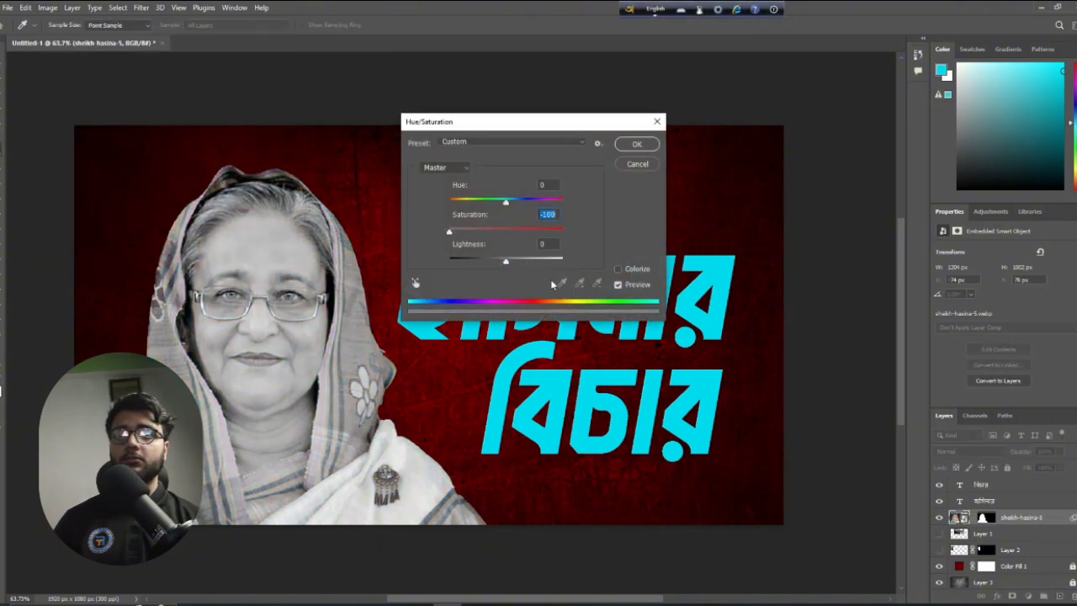
{"action": "mouse_move", "coordinate": [506, 263]}
{"action": "left_mouse_down"}
{"action": "mouse_move", "coordinate": [490, 263]}
{"action": "mouse_move", "coordinate": [500, 262]}
{"action": "left_mouse_up"}
{"action": "left_click", "coordinate": [637, 144]}
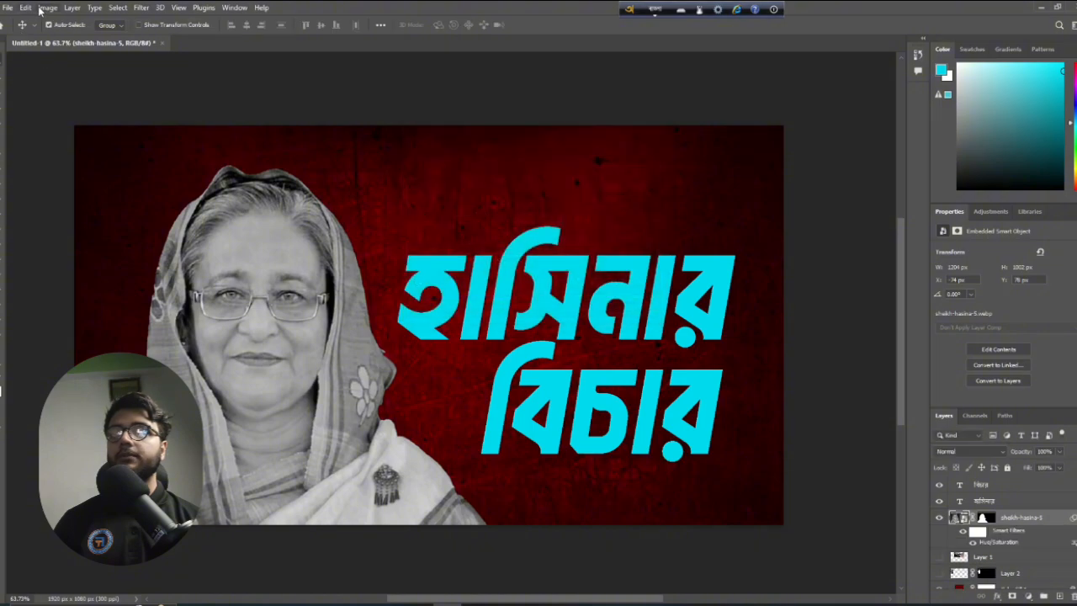
Apply a Brightness/Contrast adjustment to the portrait that strengthens its contrast
{"action": "left_click", "coordinate": [47, 8]}
{"action": "mouse_move", "coordinate": [76, 37]}
{"action": "left_click", "coordinate": [182, 37]}
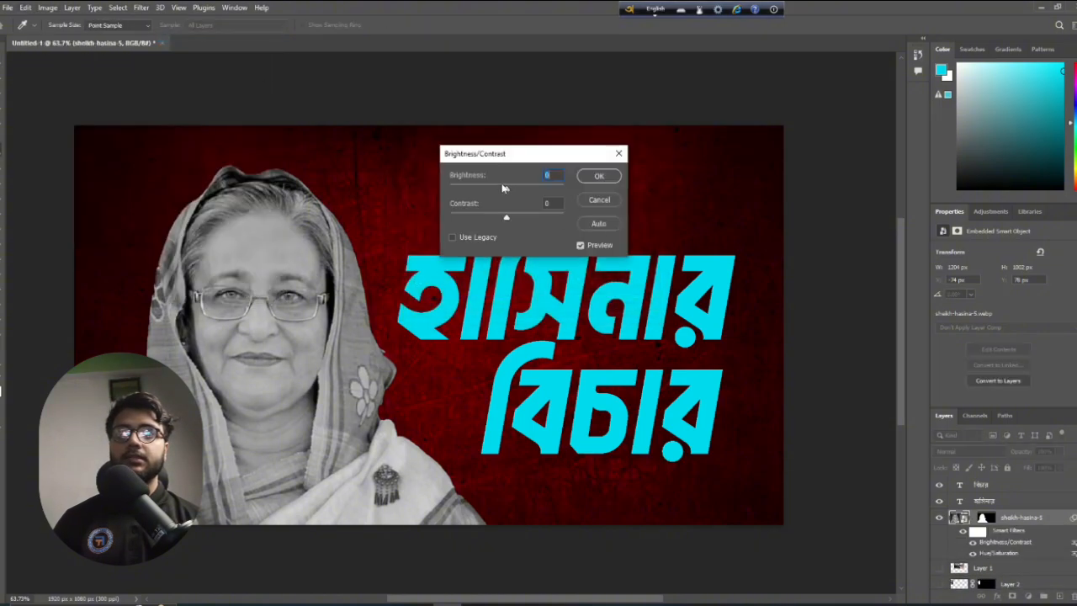
{"action": "left_click_drag", "start_coordinate": [501, 190], "coordinate": [553, 215]}
{"action": "left_click", "coordinate": [606, 174]}
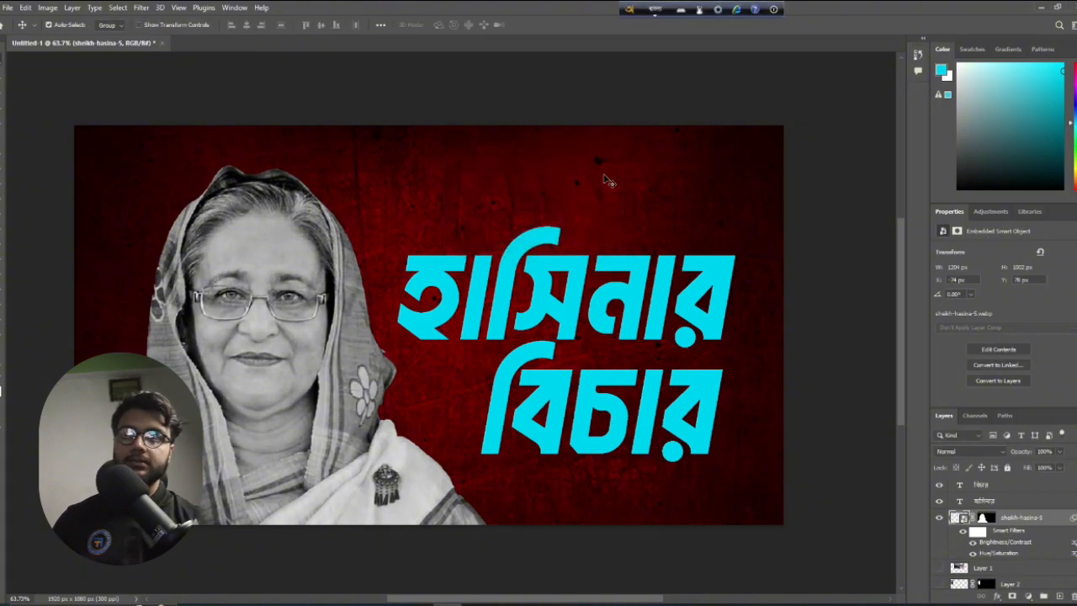
Give the headline word "হাসিনার" an orange-to-yellow linear Gradient Overlay at 95° with 150% scale
{"action": "scroll", "coordinate": [605, 181], "scroll_direction": "down", "scroll_amount": 1}
{"action": "scroll", "coordinate": [601, 230], "scroll_direction": "up", "scroll_amount": 2}
{"action": "left_click", "coordinate": [645, 286]}
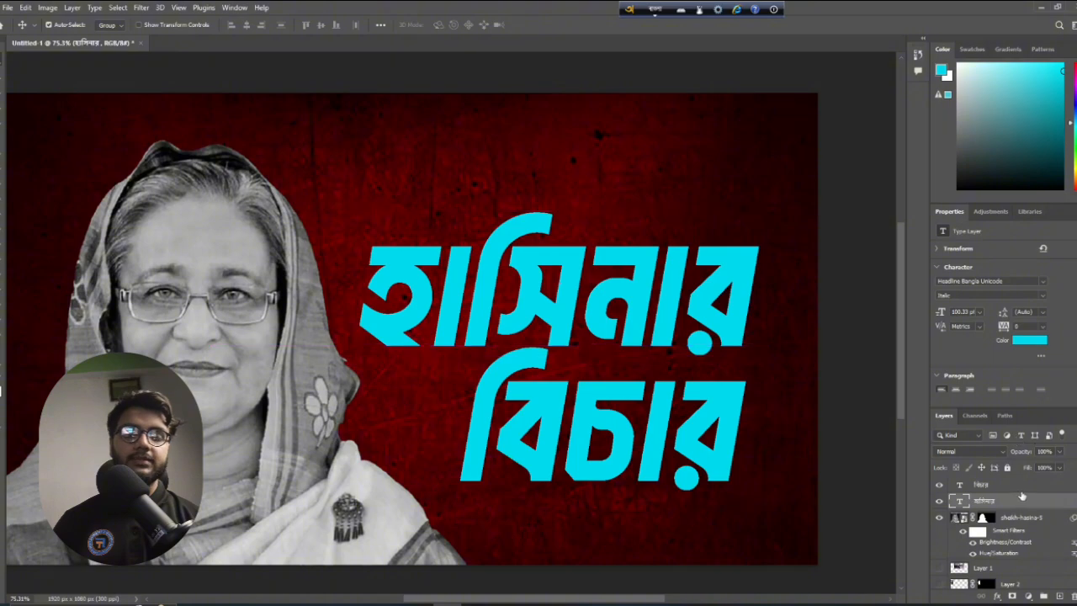
{"action": "double_click", "coordinate": [1031, 502]}
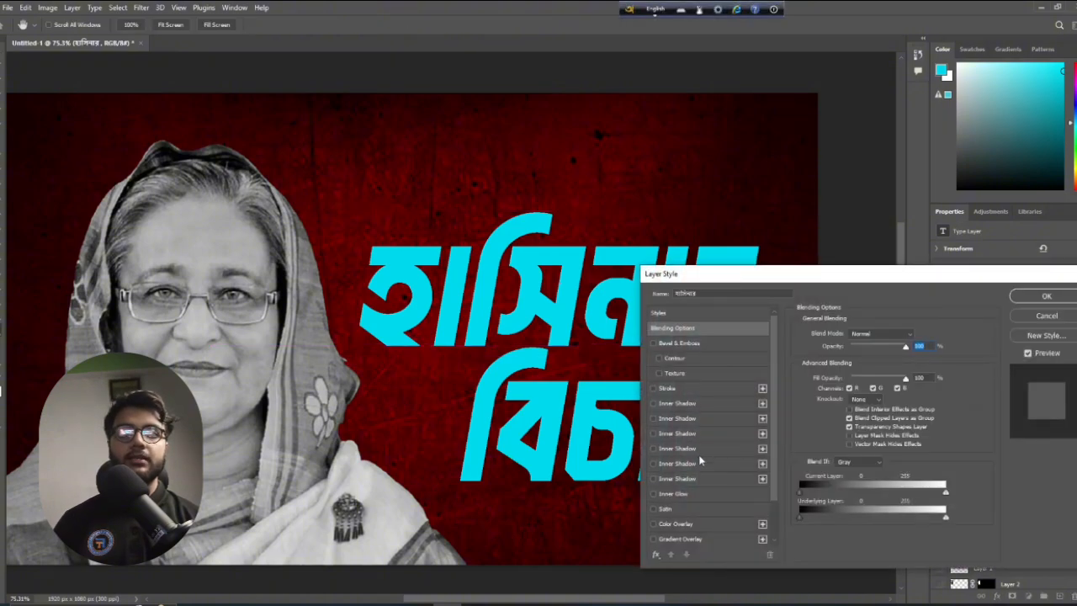
{"action": "left_click_drag", "start_coordinate": [742, 272], "coordinate": [763, 243]}
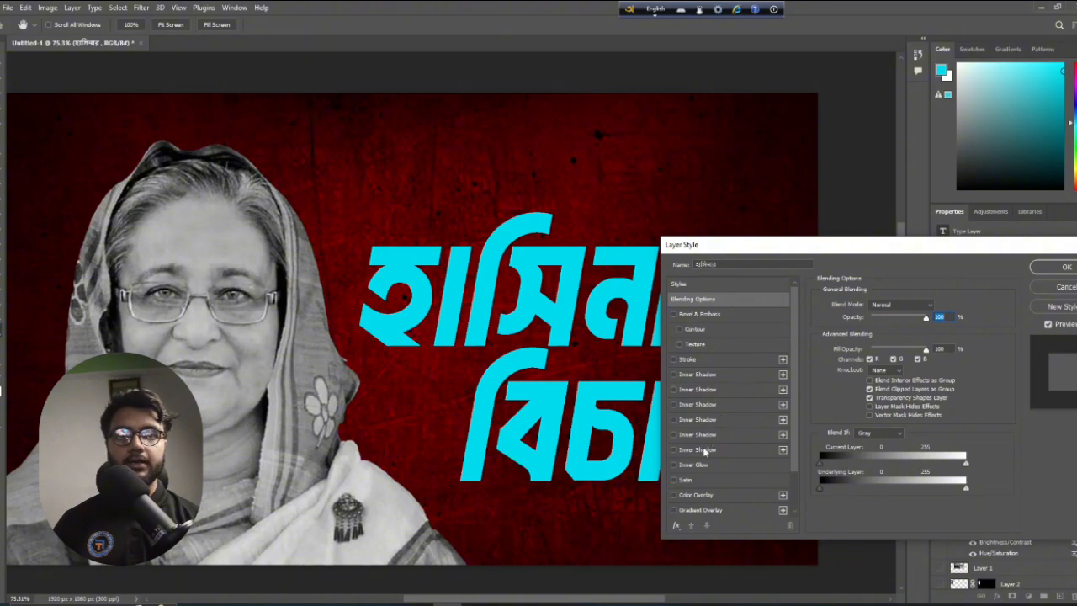
{"action": "scroll", "coordinate": [707, 444], "scroll_direction": "down", "scroll_amount": 2}
{"action": "left_click", "coordinate": [717, 464]}
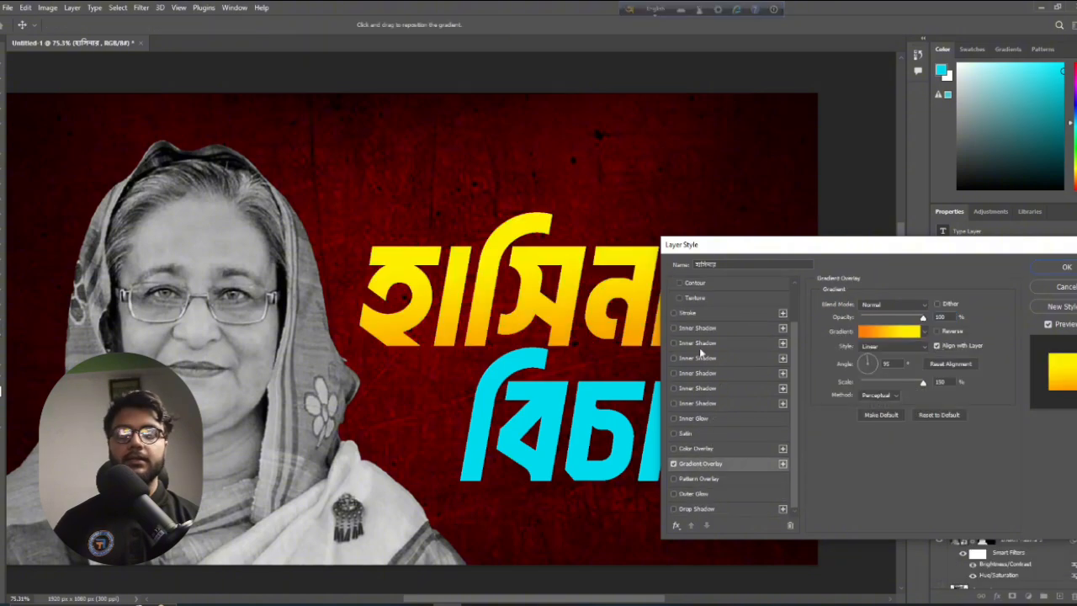
{"action": "left_click_drag", "start_coordinate": [728, 244], "coordinate": [562, 235]}
{"action": "left_click_drag", "start_coordinate": [672, 233], "coordinate": [54, 195]}
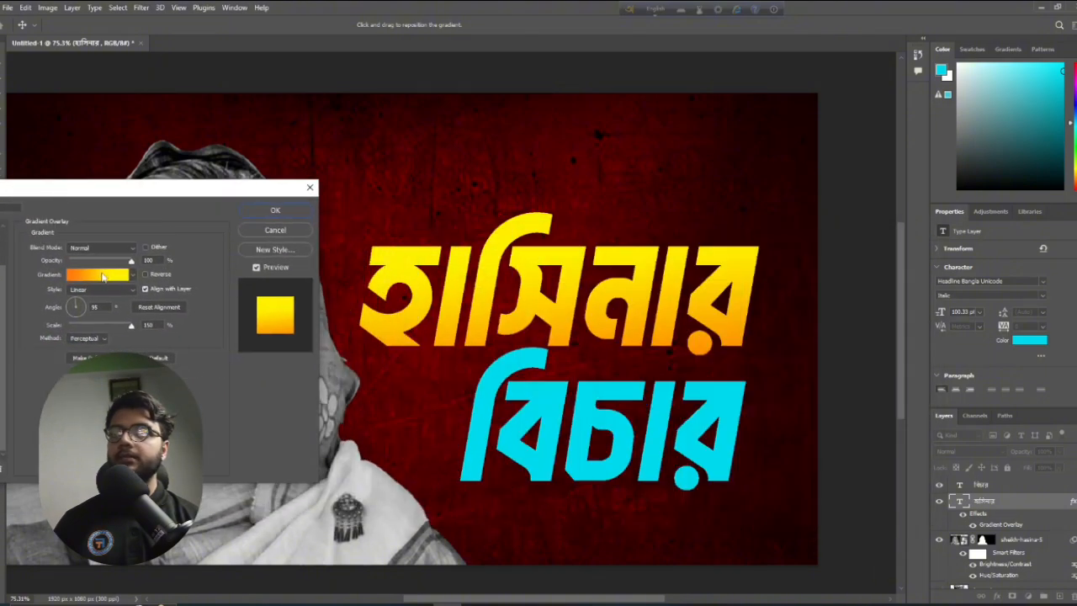
Check the orange colour stop of the "হাসিনার" gradient and inspect the overlay against the whole thumbnail
{"action": "left_click", "coordinate": [102, 277]}
{"action": "left_click", "coordinate": [736, 362]}
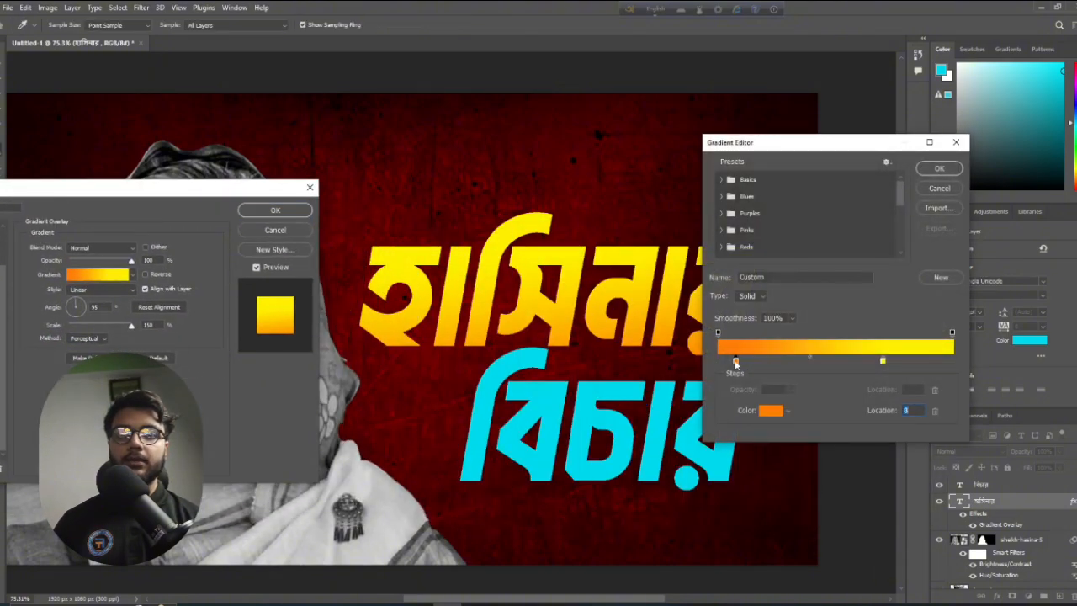
{"action": "left_click", "coordinate": [763, 413]}
{"action": "left_click", "coordinate": [994, 210]}
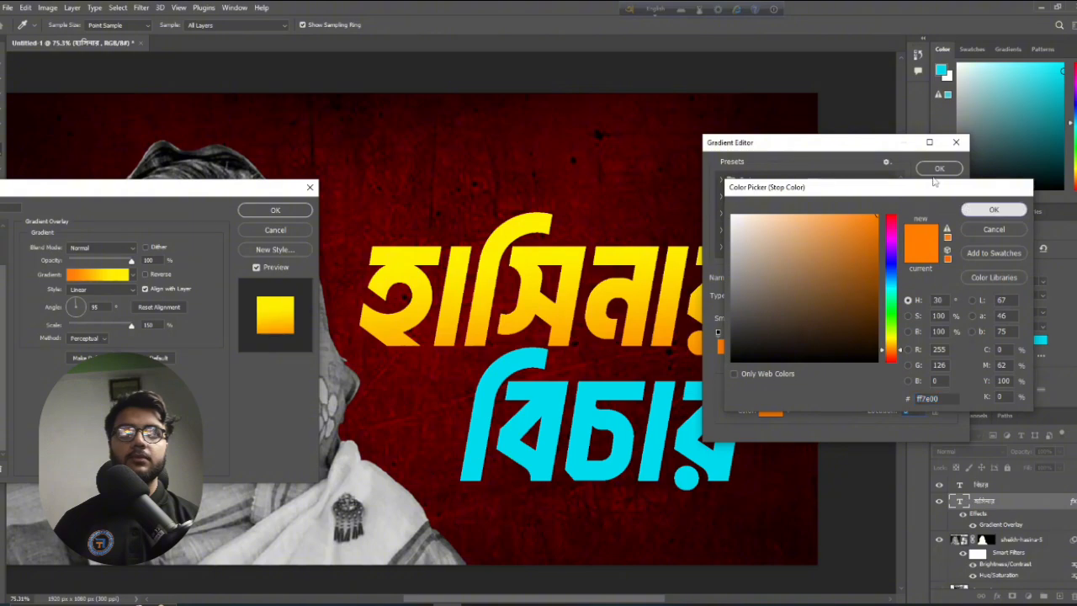
{"action": "key", "text": "Return"}
{"action": "left_click_drag", "start_coordinate": [189, 210], "coordinate": [1014, 242]}
{"action": "scroll", "coordinate": [485, 274], "scroll_direction": "down", "scroll_amount": 5}
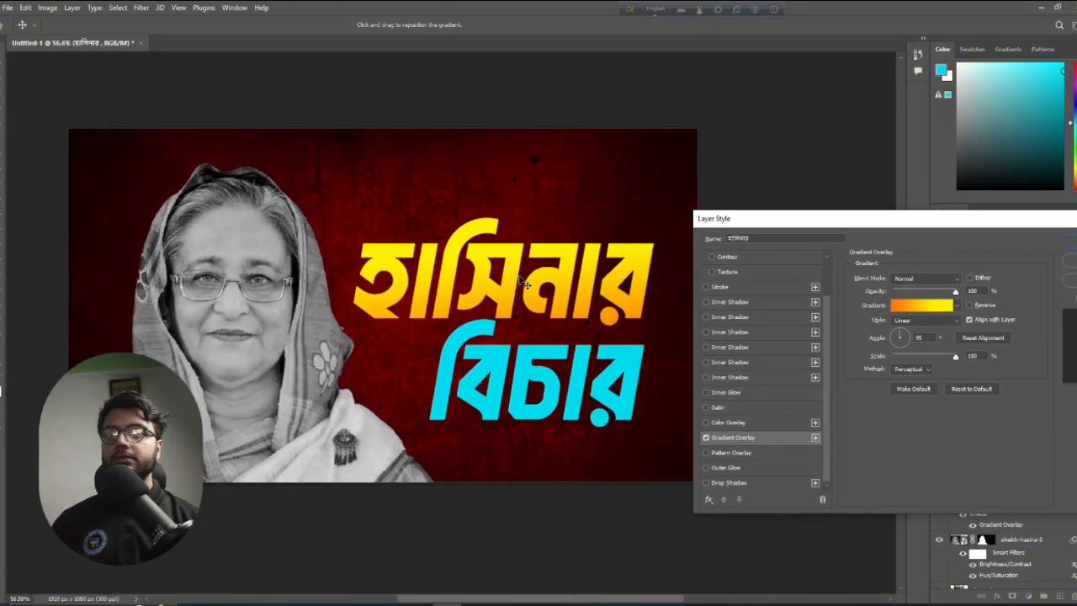
{"action": "scroll", "coordinate": [579, 284], "scroll_direction": "up", "scroll_amount": 2}
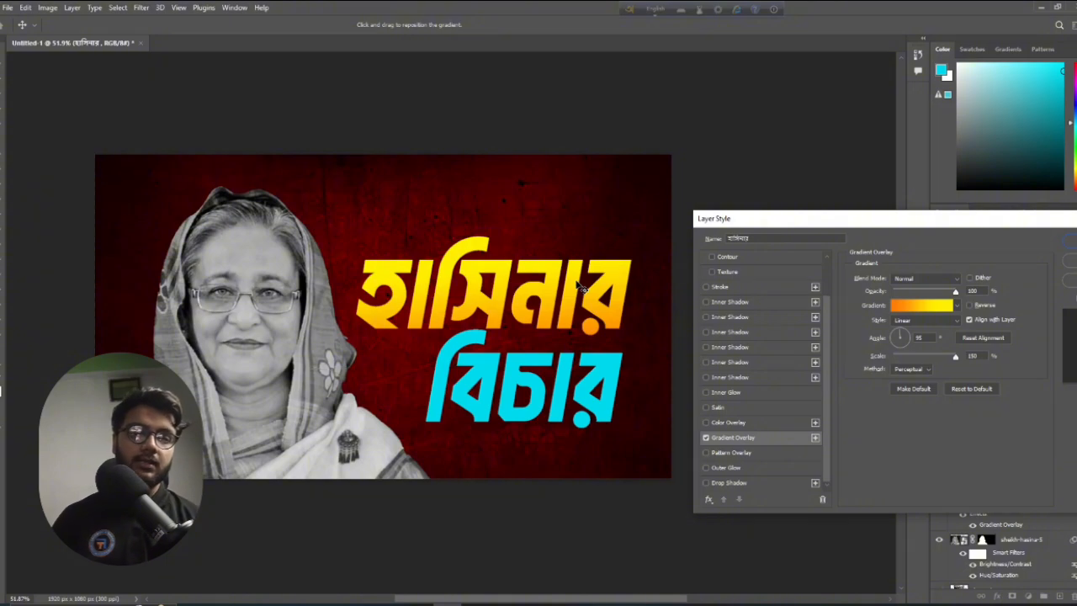
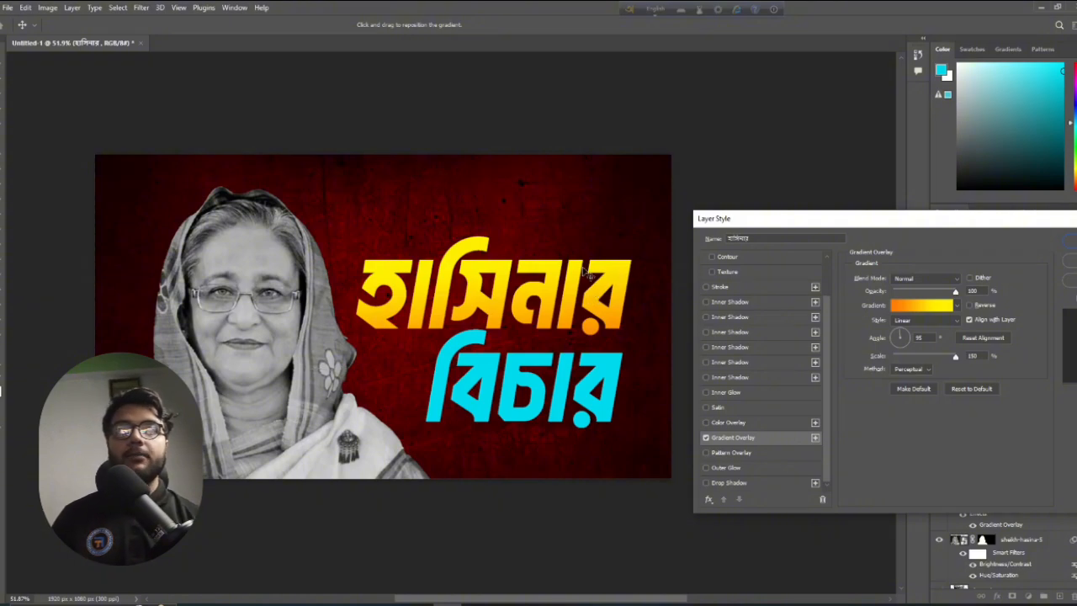
Add a soft dark Drop Shadow to "হাসিনার" at 117° with 77% opacity, about 23 px distance and 35 px size
{"action": "left_click_drag", "start_coordinate": [853, 223], "coordinate": [833, 217]}
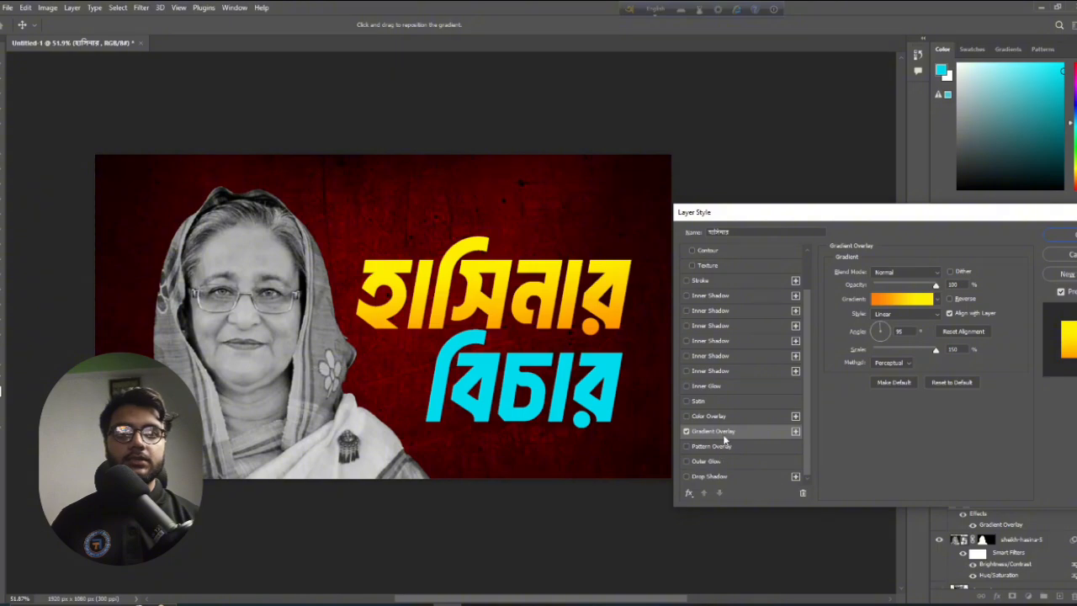
{"action": "left_click", "coordinate": [728, 477]}
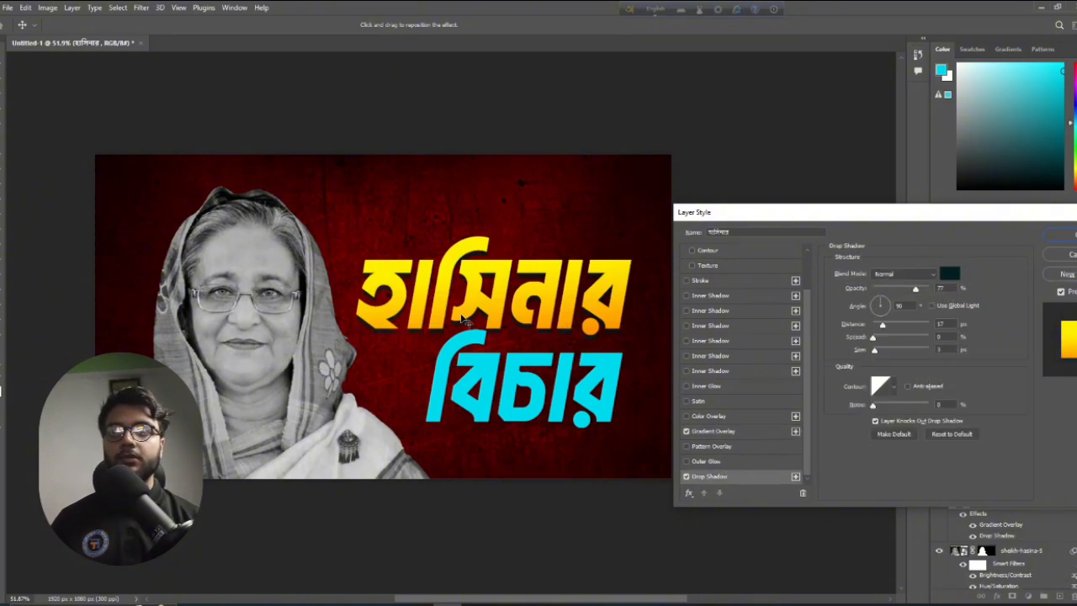
{"action": "scroll", "coordinate": [458, 329], "scroll_direction": "up", "scroll_amount": 5}
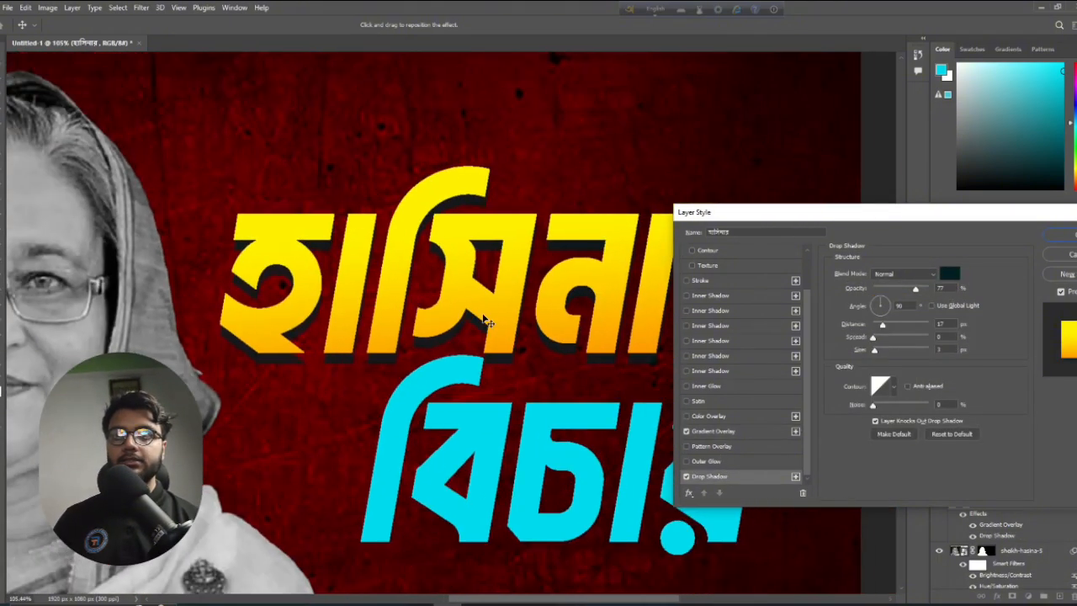
{"action": "left_click_drag", "start_coordinate": [425, 318], "coordinate": [436, 320]}
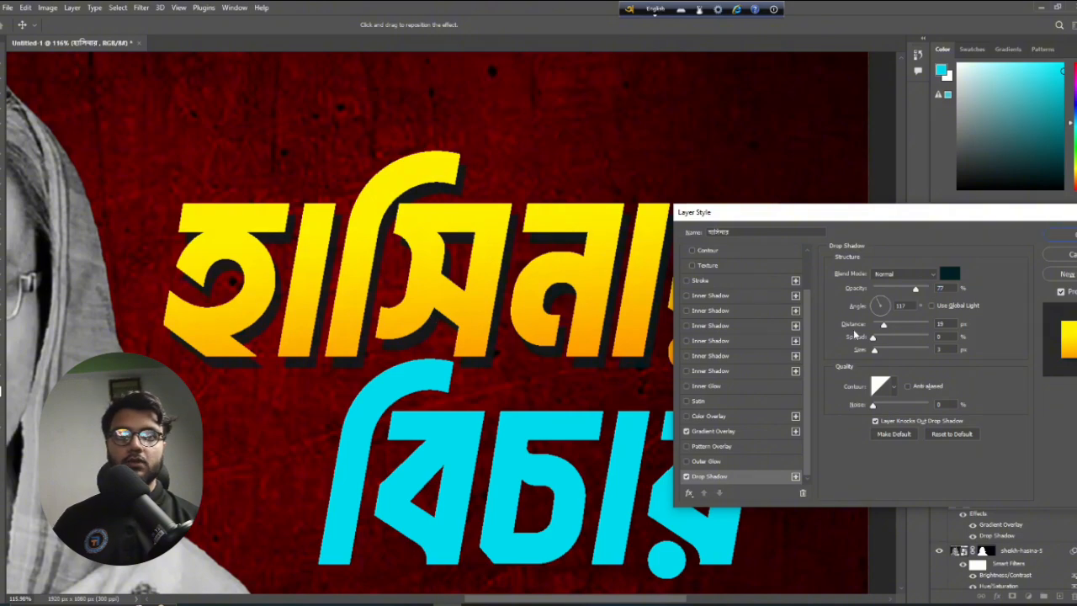
{"action": "left_click_drag", "start_coordinate": [871, 356], "coordinate": [886, 327]}
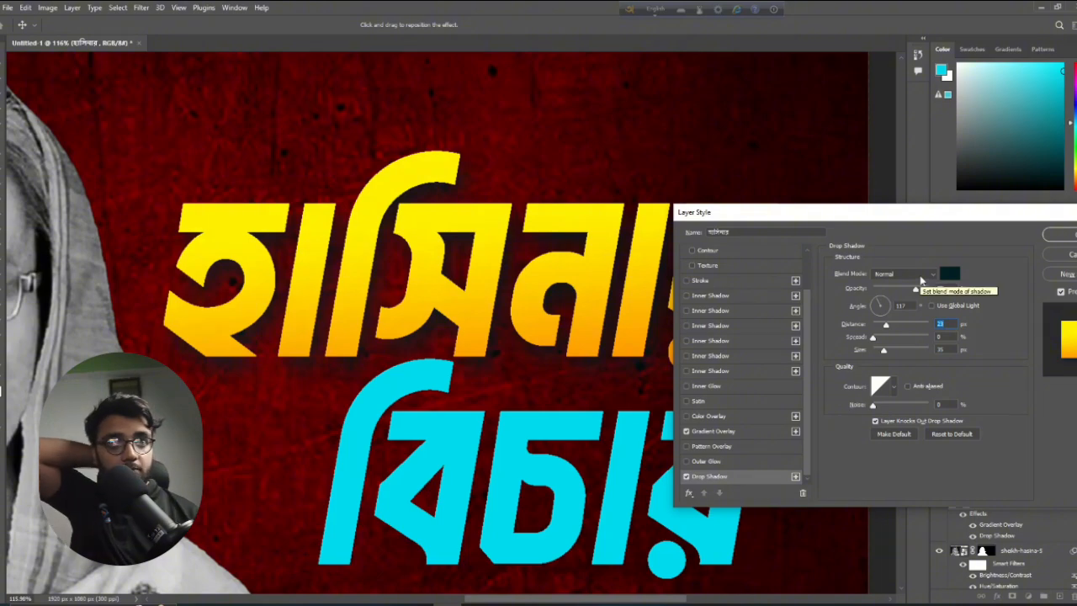
Add a white Linear Dodge (Add) Inner Shadow to "হাসিনার" with 100% opacity, 135° angle, 4 px distance and 0 px size
{"action": "left_click", "coordinate": [698, 311]}
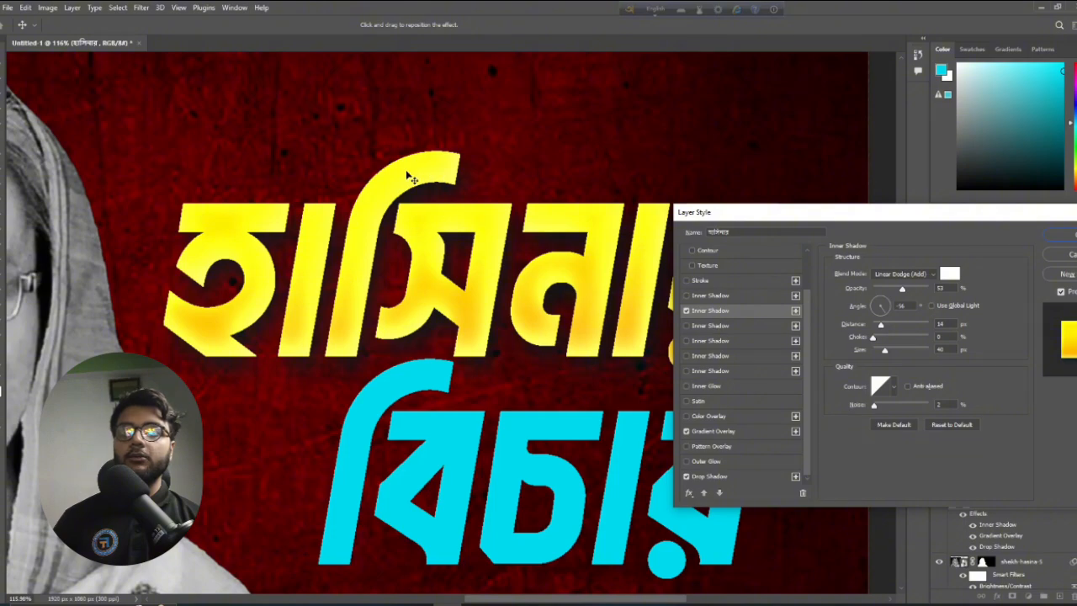
{"action": "left_click", "coordinate": [929, 291]}
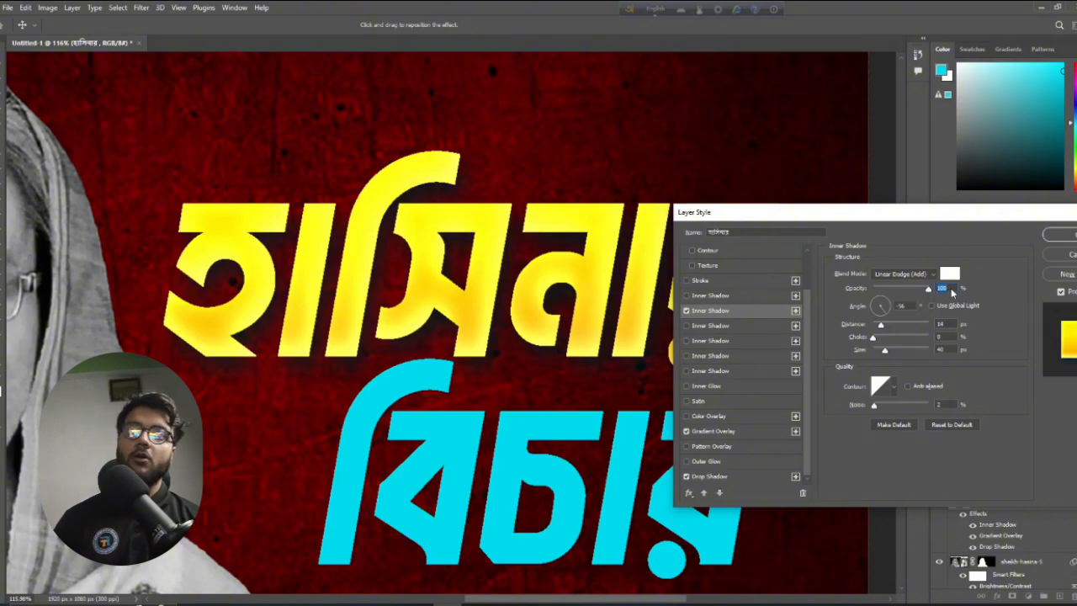
{"action": "left_click_drag", "start_coordinate": [883, 353], "coordinate": [873, 351]}
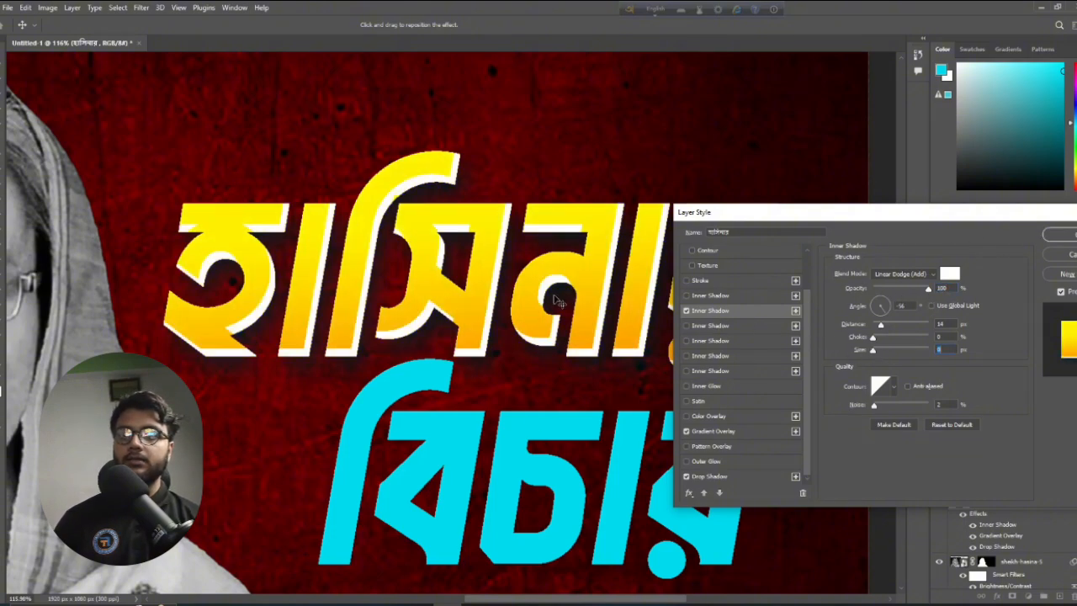
{"action": "left_click_drag", "start_coordinate": [471, 301], "coordinate": [482, 315]}
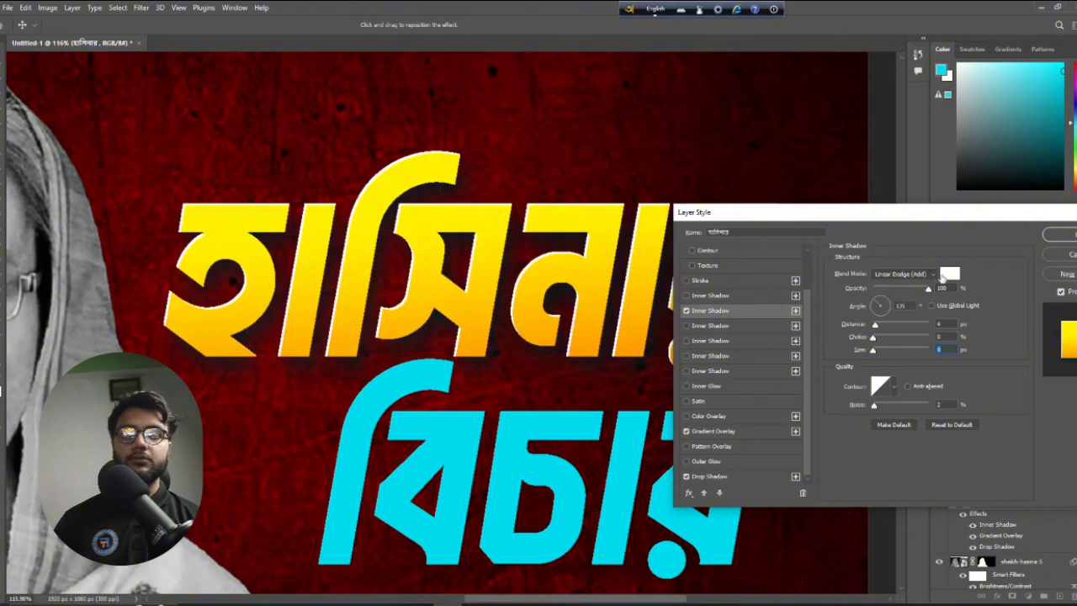
Change the Inner Shadow colour of "হাসিনার" to pale yellow fdffcc
{"action": "left_click", "coordinate": [948, 276]}
{"action": "type", "text": "00dbee"}
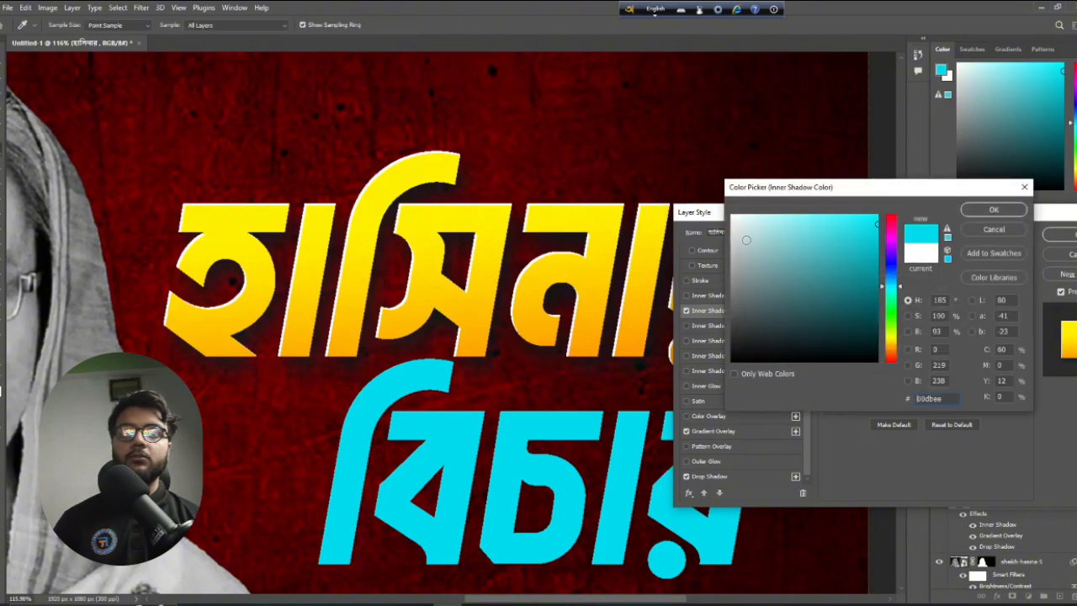
{"action": "left_click", "coordinate": [891, 333]}
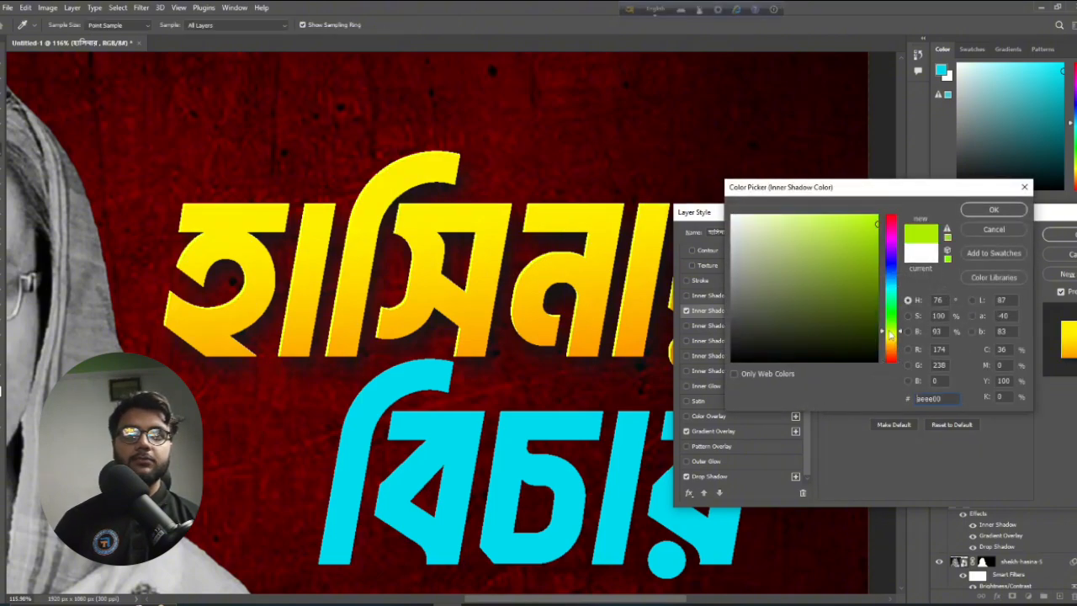
{"action": "left_click", "coordinate": [891, 337]}
{"action": "left_click_drag", "start_coordinate": [758, 222], "coordinate": [760, 197]}
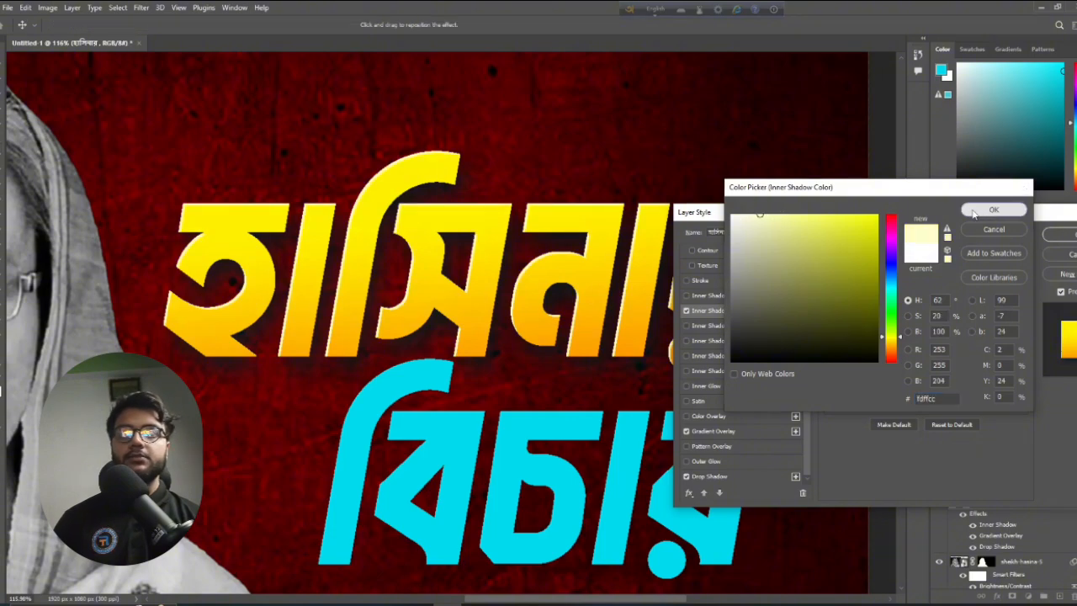
{"action": "left_click", "coordinate": [994, 209]}
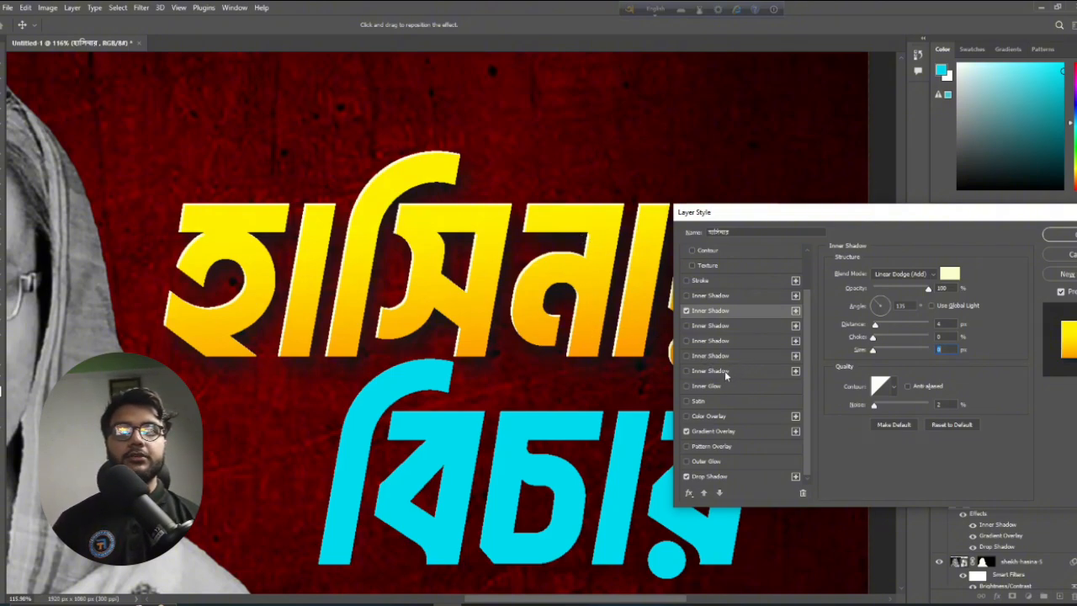
Add a pale yellow Color Dodge Inner Glow to "হাসিনার" with 100% opacity and 16 px size
{"action": "scroll", "coordinate": [717, 300], "scroll_direction": "up", "scroll_amount": 3}
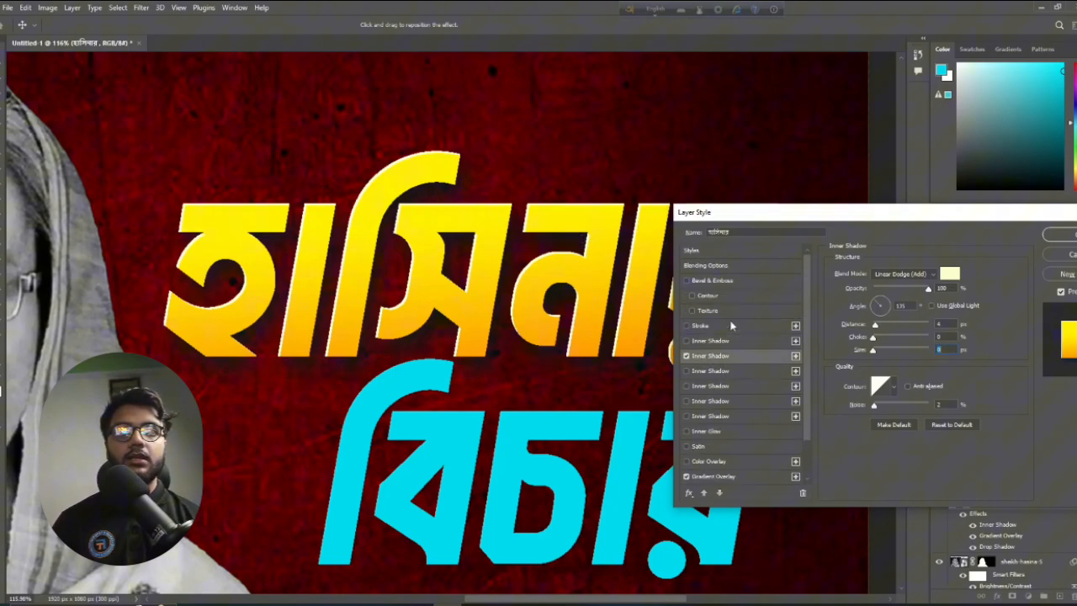
{"action": "left_click", "coordinate": [734, 434]}
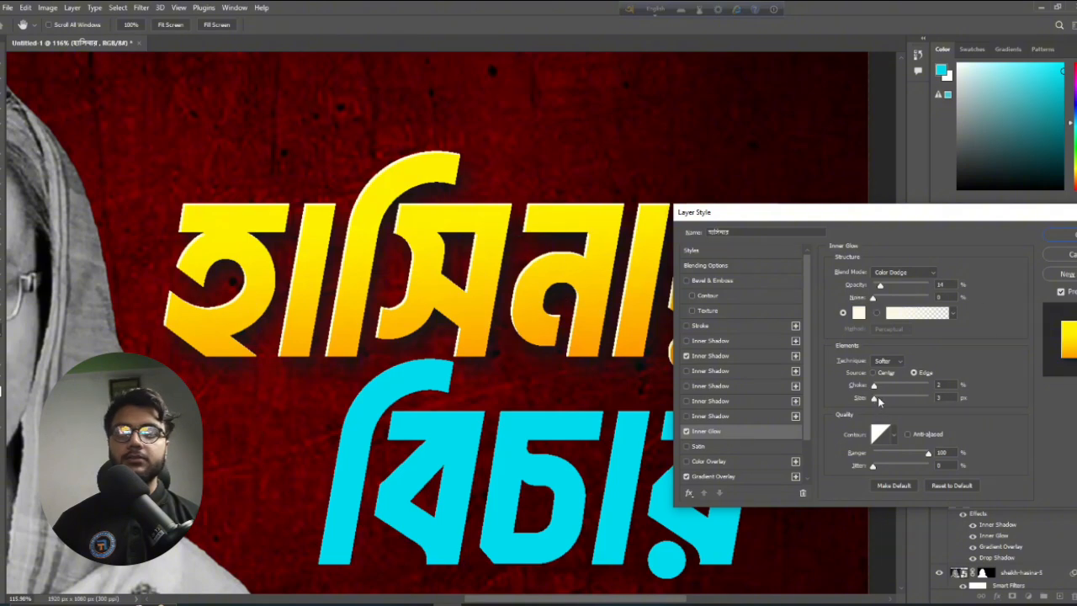
{"action": "mouse_move", "coordinate": [878, 401]}
{"action": "left_mouse_down"}
{"action": "mouse_move", "coordinate": [902, 399]}
{"action": "mouse_move", "coordinate": [880, 399]}
{"action": "mouse_move", "coordinate": [890, 398]}
{"action": "left_mouse_up"}
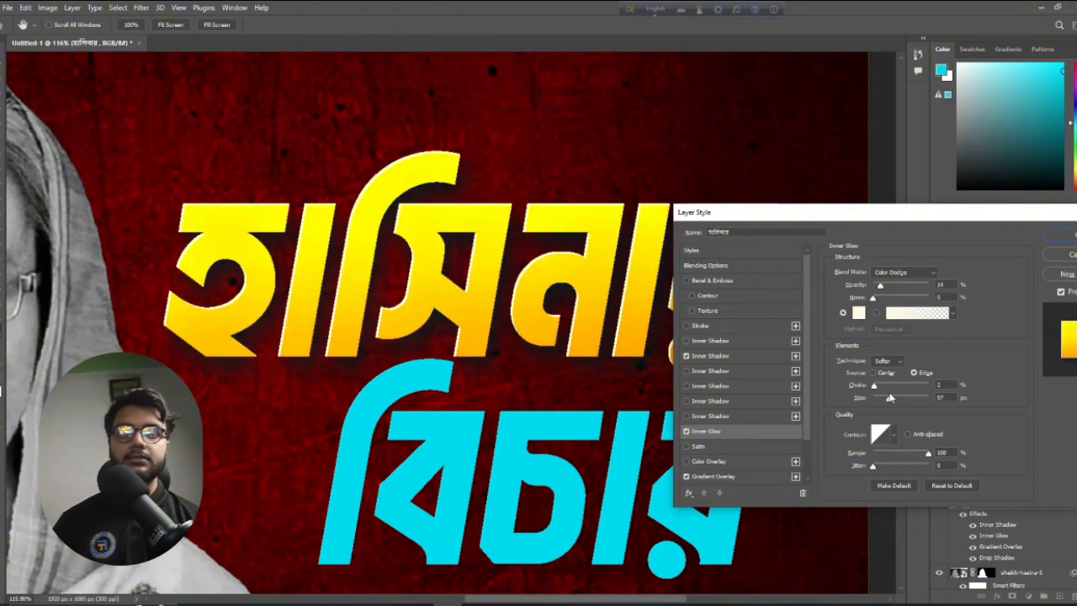
{"action": "left_click", "coordinate": [858, 312]}
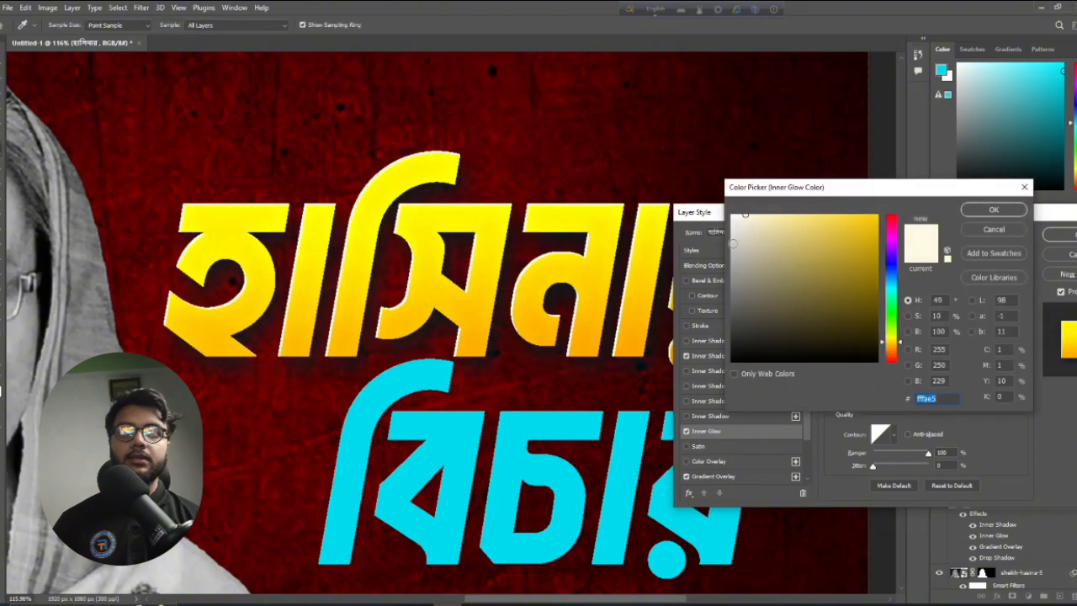
{"action": "left_click_drag", "start_coordinate": [805, 238], "coordinate": [774, 200]}
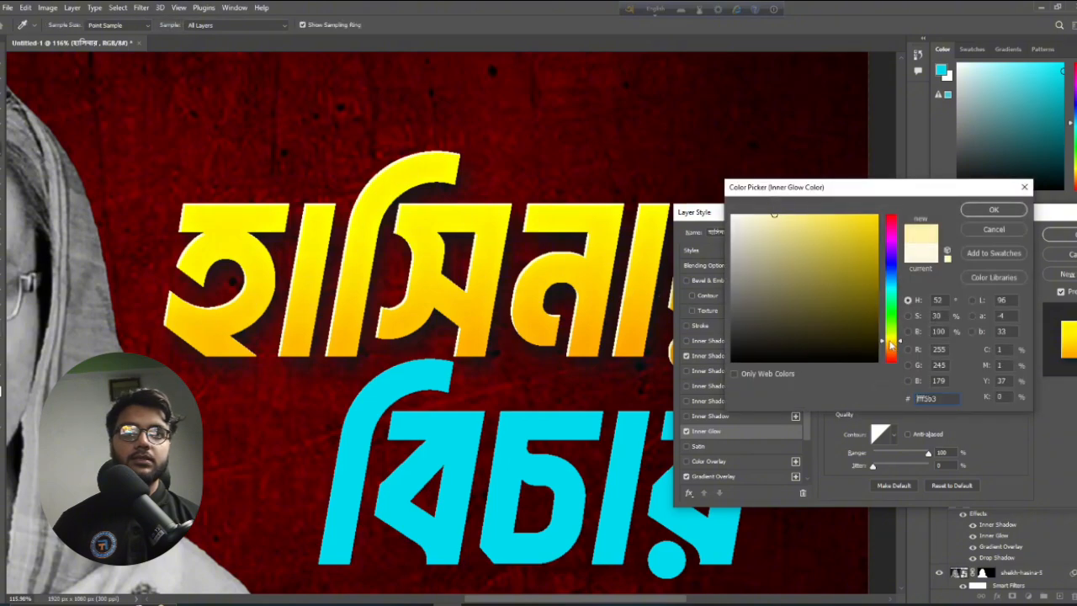
{"action": "left_click", "coordinate": [993, 210]}
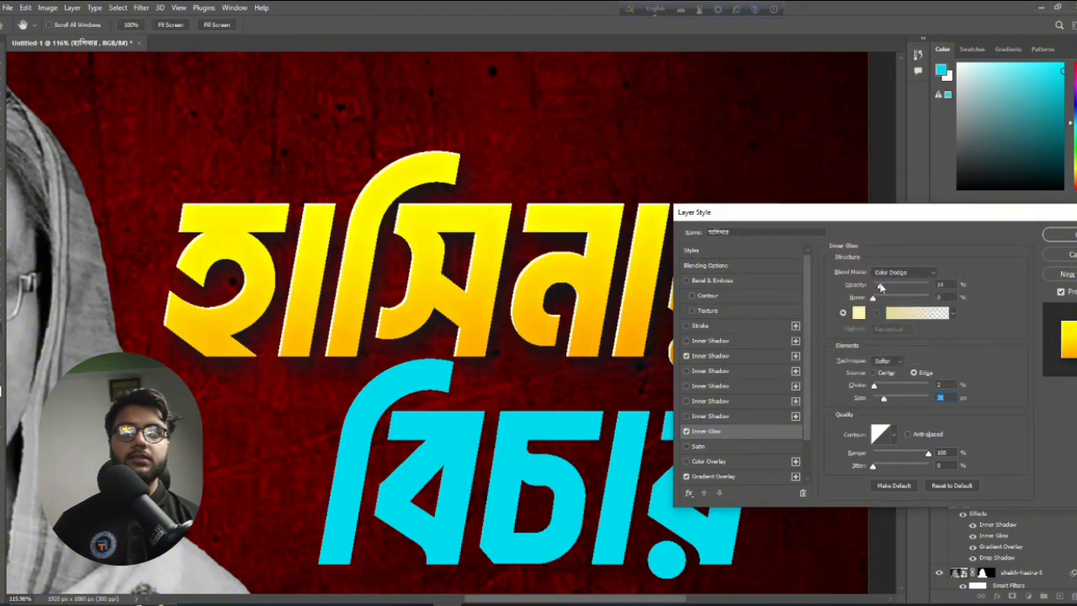
{"action": "left_click_drag", "start_coordinate": [881, 287], "coordinate": [929, 287]}
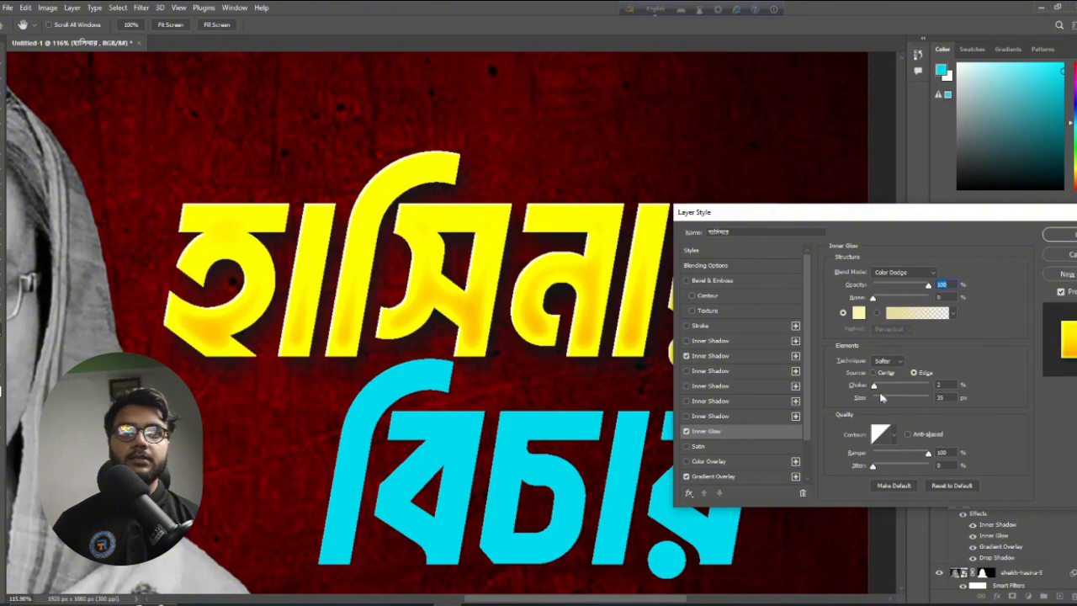
{"action": "left_click_drag", "start_coordinate": [885, 400], "coordinate": [879, 399]}
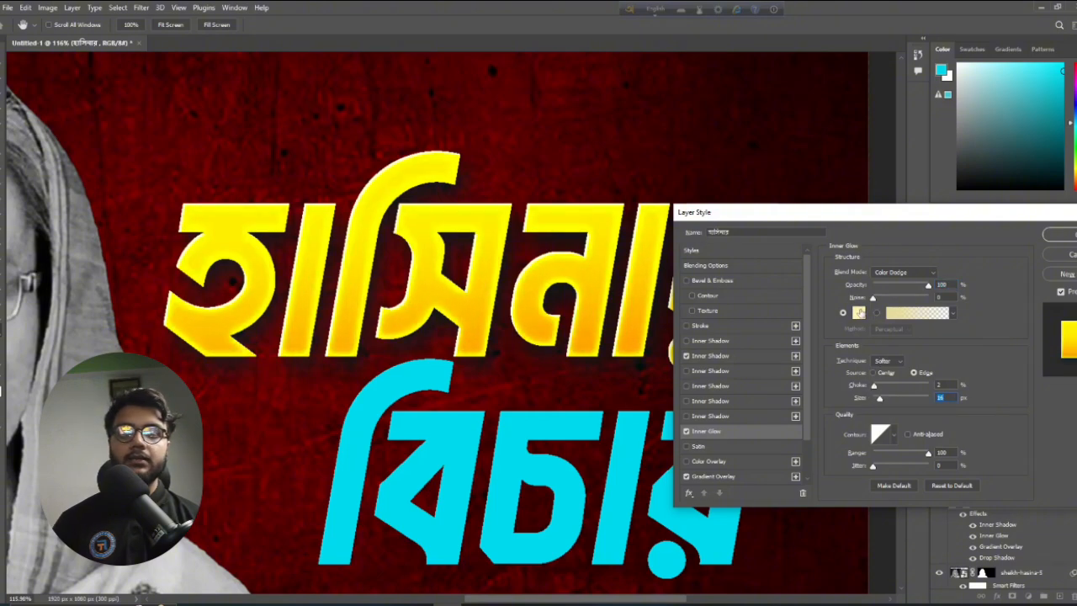
Recolour the Inner Glow of "হাসিনার" to bright yellow fff600 and lower its opacity to about 27%
{"action": "left_click", "coordinate": [859, 312]}
{"action": "type", "text": "00dbee"}
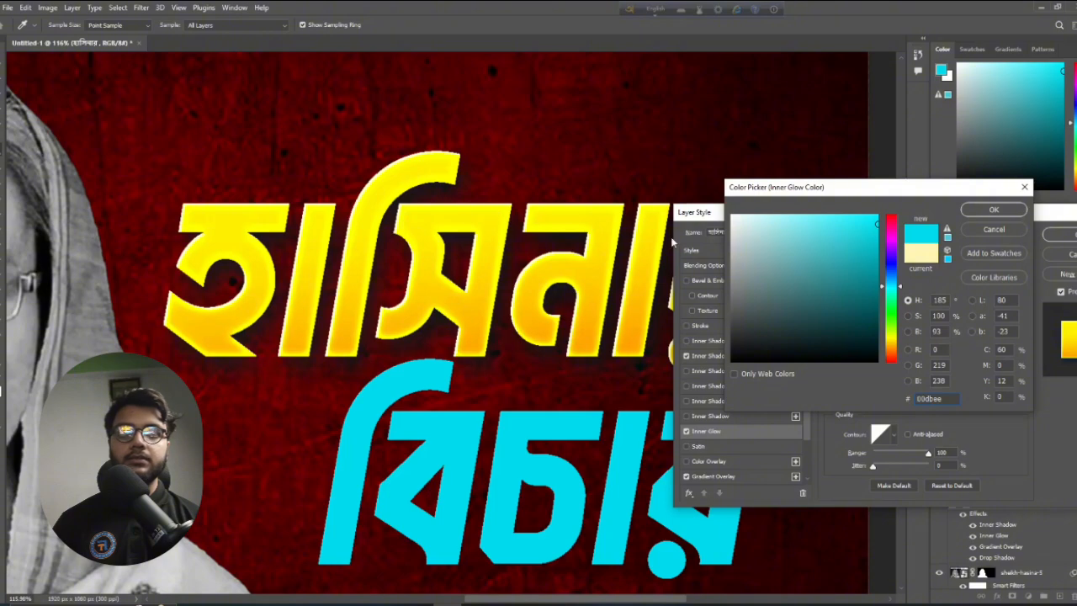
{"action": "left_click", "coordinate": [895, 337]}
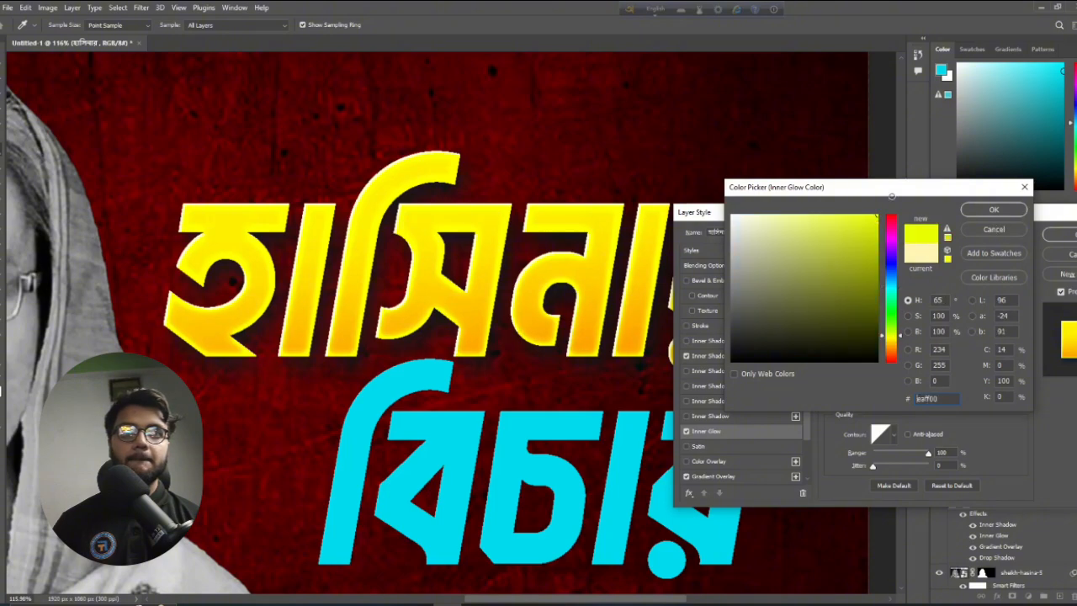
{"action": "left_click_drag", "start_coordinate": [887, 340], "coordinate": [894, 343]}
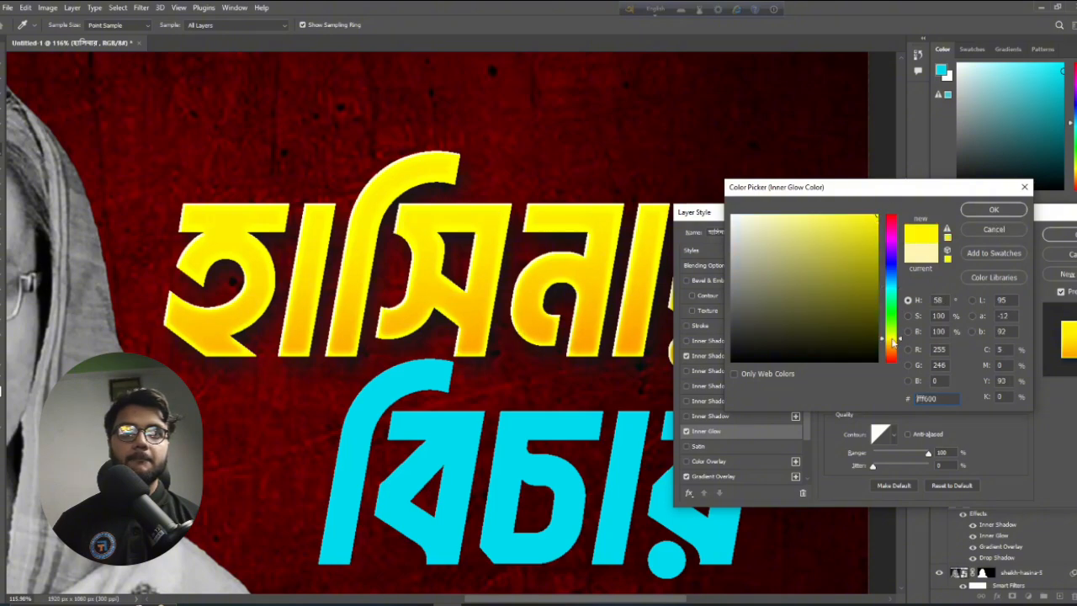
{"action": "left_click", "coordinate": [993, 210]}
{"action": "left_click_drag", "start_coordinate": [927, 284], "coordinate": [888, 285]}
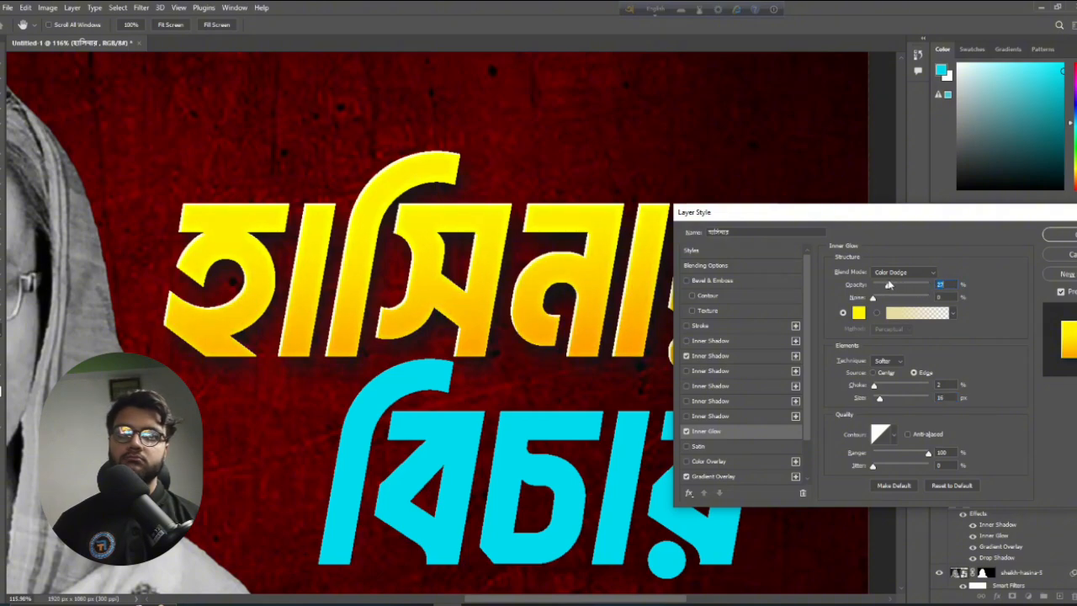
Apply the layer style settings to the "হাসিনার" text
{"action": "left_click", "coordinate": [1058, 234]}
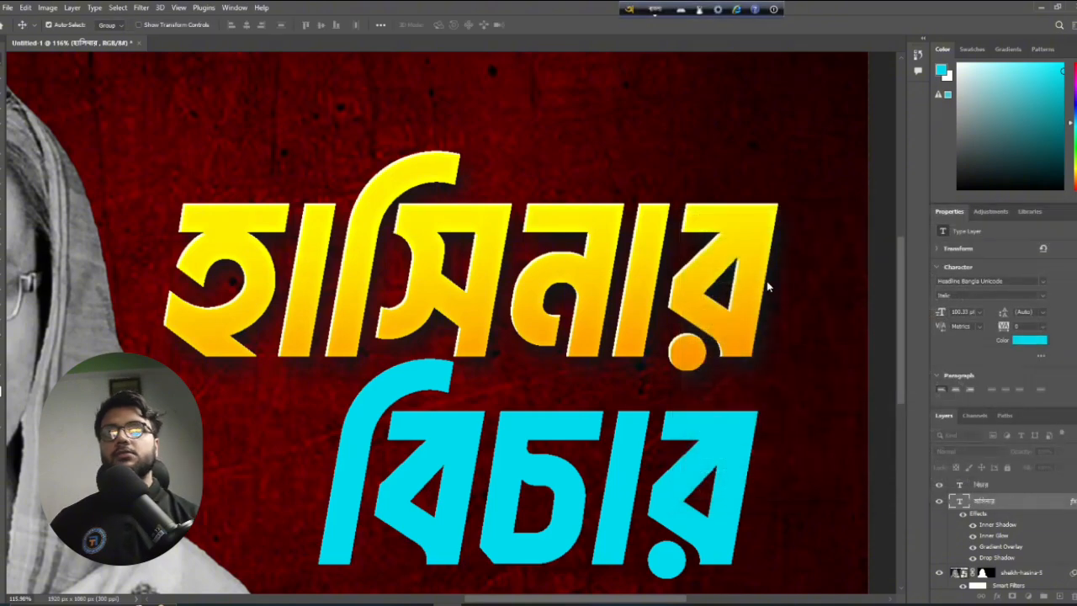
{"action": "scroll", "coordinate": [767, 287], "scroll_direction": "down", "scroll_amount": 5}
{"action": "scroll", "coordinate": [606, 290], "scroll_direction": "up", "scroll_amount": 4}
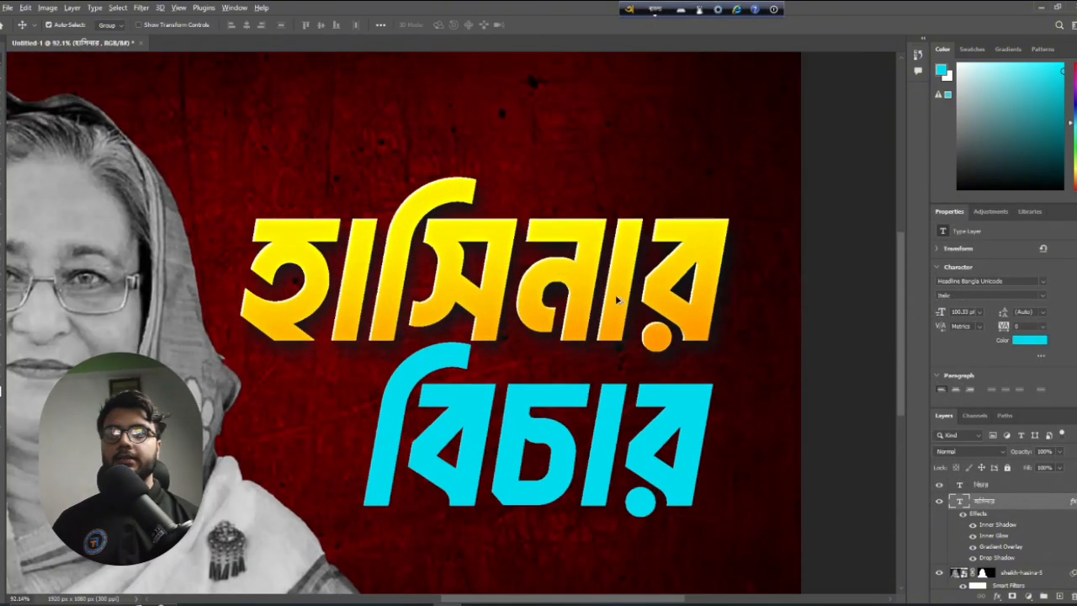
{"action": "scroll", "coordinate": [615, 295], "scroll_direction": "down", "scroll_amount": 3}
Add a Gradient Overlay to "বিচার" using the dark-to-bright red gradient preset
{"action": "left_click_drag", "start_coordinate": [616, 376], "coordinate": [608, 376]}
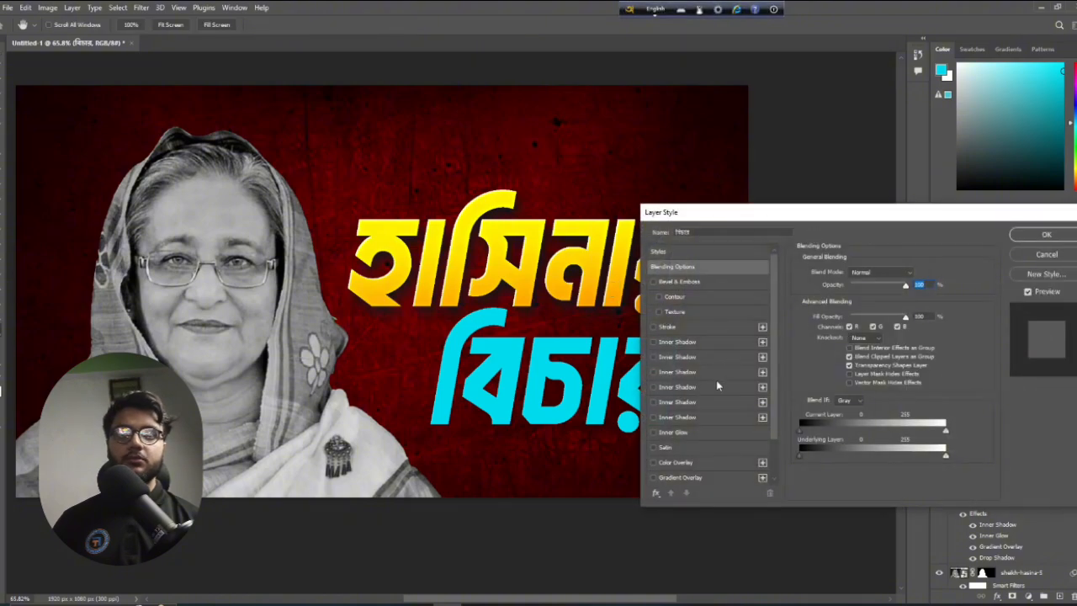
{"action": "scroll", "coordinate": [689, 355], "scroll_direction": "down", "scroll_amount": 2}
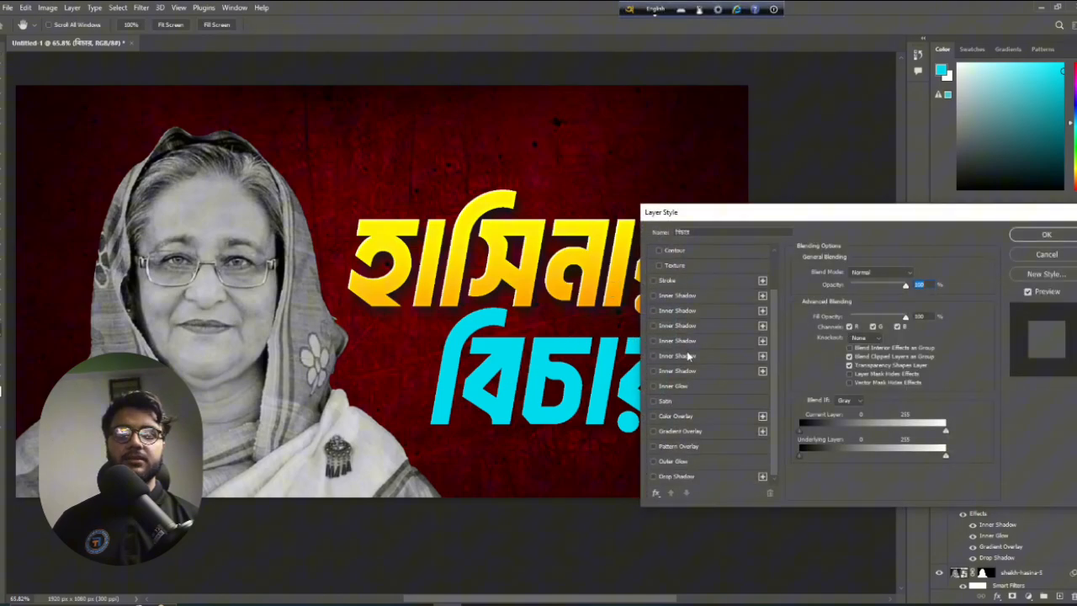
{"action": "left_click", "coordinate": [695, 430]}
{"action": "left_click", "coordinate": [905, 301]}
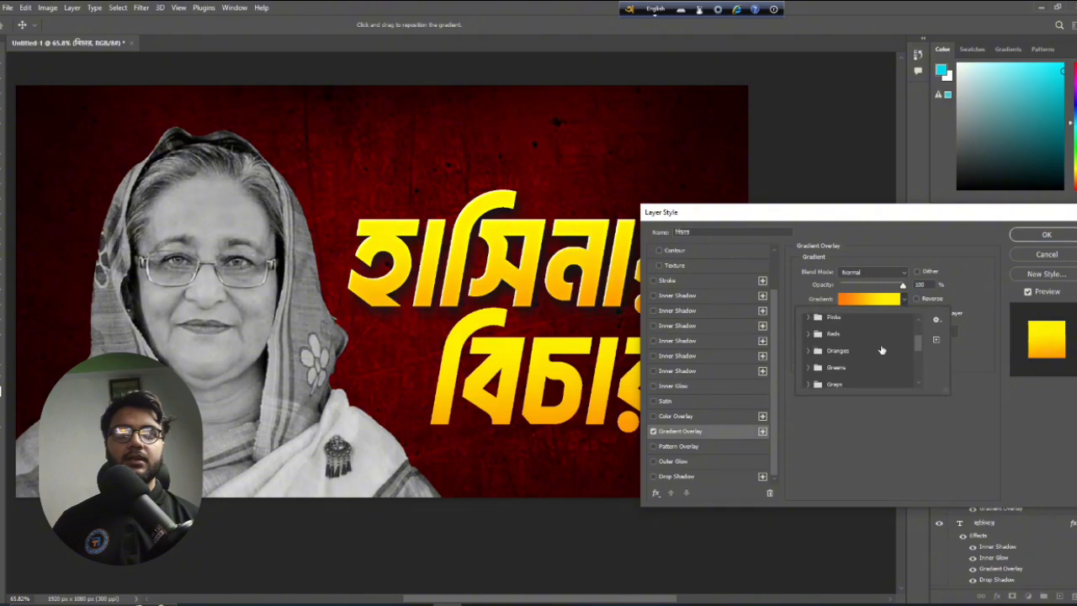
{"action": "scroll", "coordinate": [881, 348], "scroll_direction": "down", "scroll_amount": 5}
{"action": "left_click", "coordinate": [867, 380]}
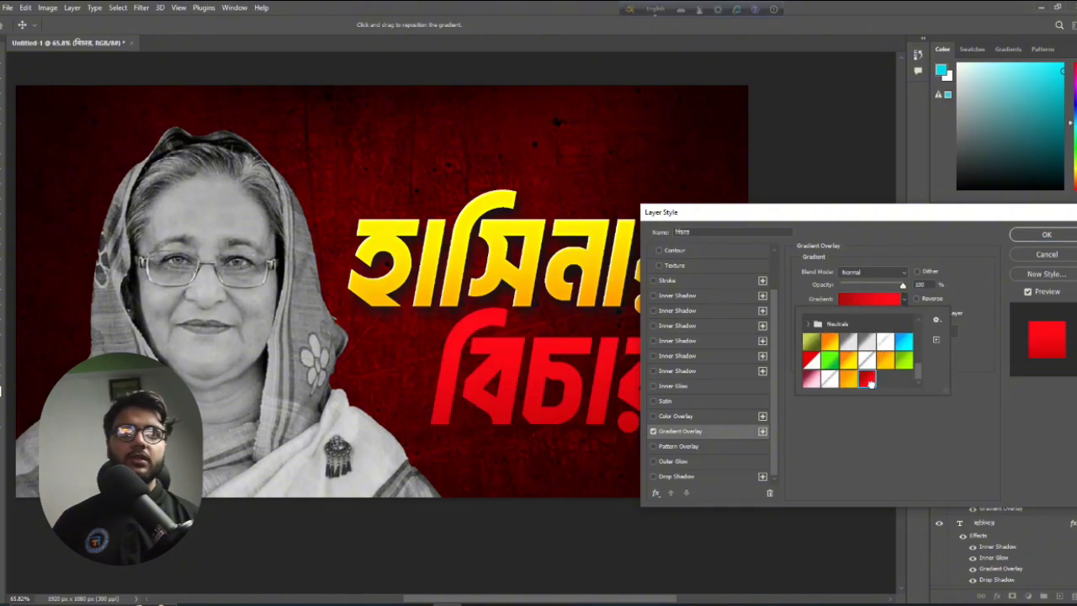
Recolour the bright end stop of the "বিচার" gradient to a lighter red, positioned at 77%
{"action": "left_click", "coordinate": [860, 299]}
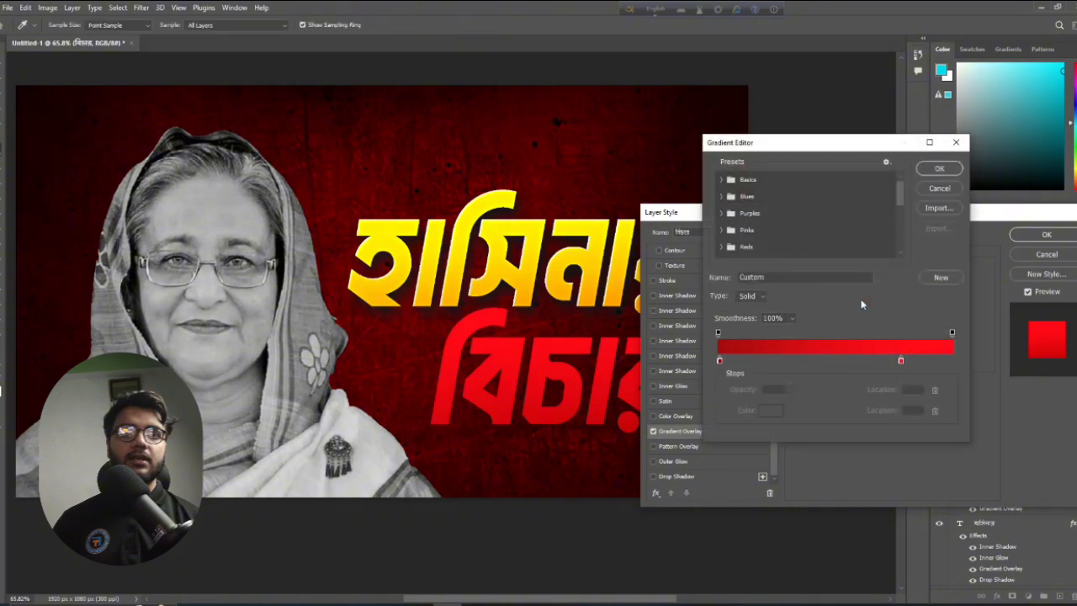
{"action": "left_click", "coordinate": [899, 362]}
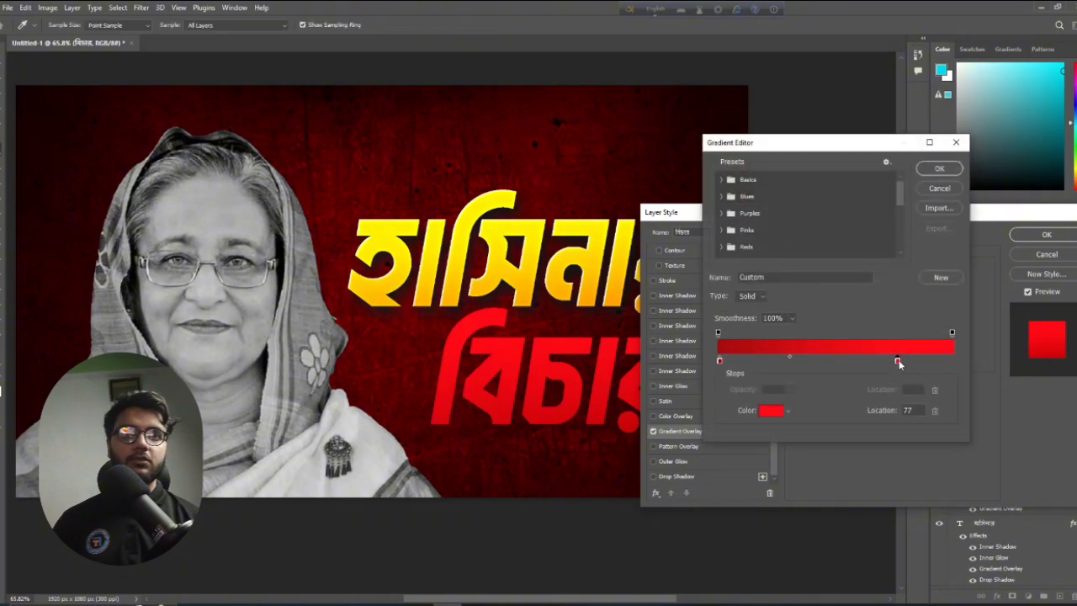
{"action": "left_click", "coordinate": [768, 410]}
{"action": "left_click_drag", "start_coordinate": [855, 240], "coordinate": [848, 198]}
{"action": "left_click", "coordinate": [997, 210]}
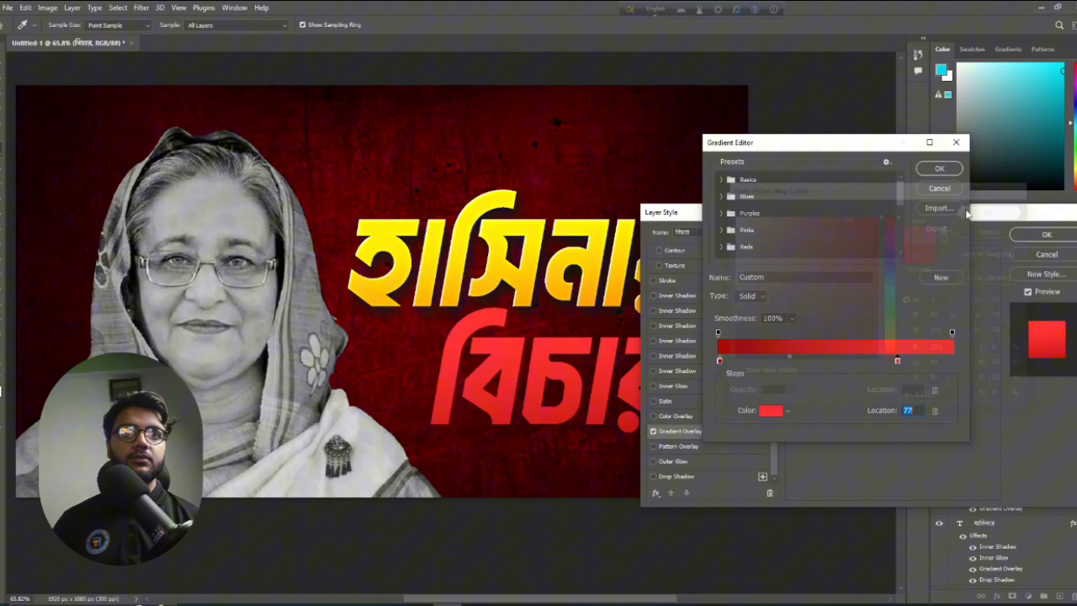
{"action": "left_click", "coordinate": [939, 168]}
Shift the gradient's dark red stop to 22% and add a red e70000 stop at 0%
{"action": "left_click", "coordinate": [868, 299]}
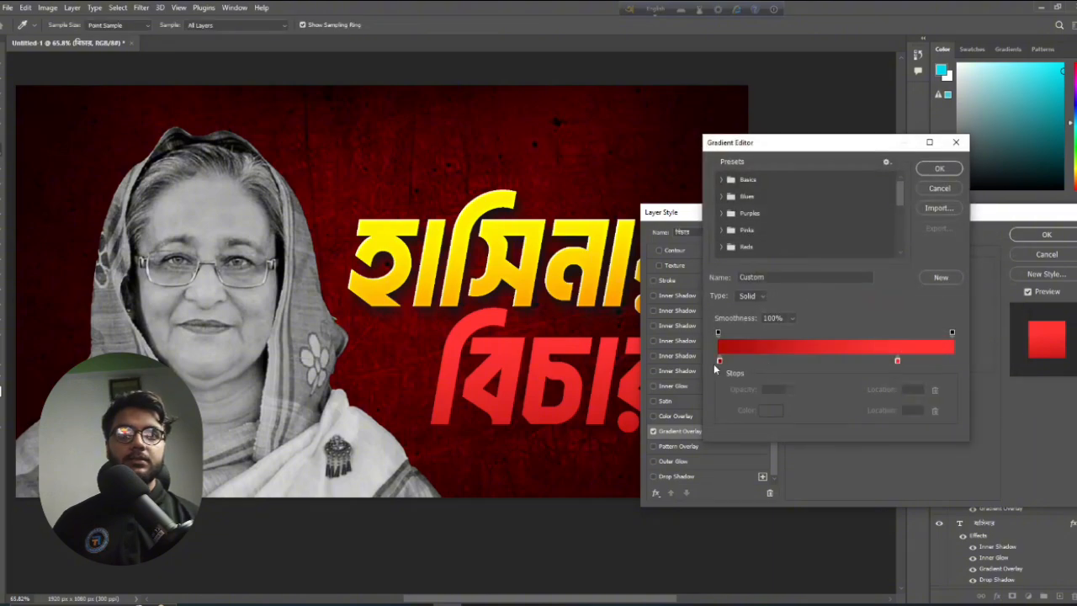
{"action": "left_click", "coordinate": [717, 362]}
{"action": "left_click_drag", "start_coordinate": [719, 361], "coordinate": [771, 360]}
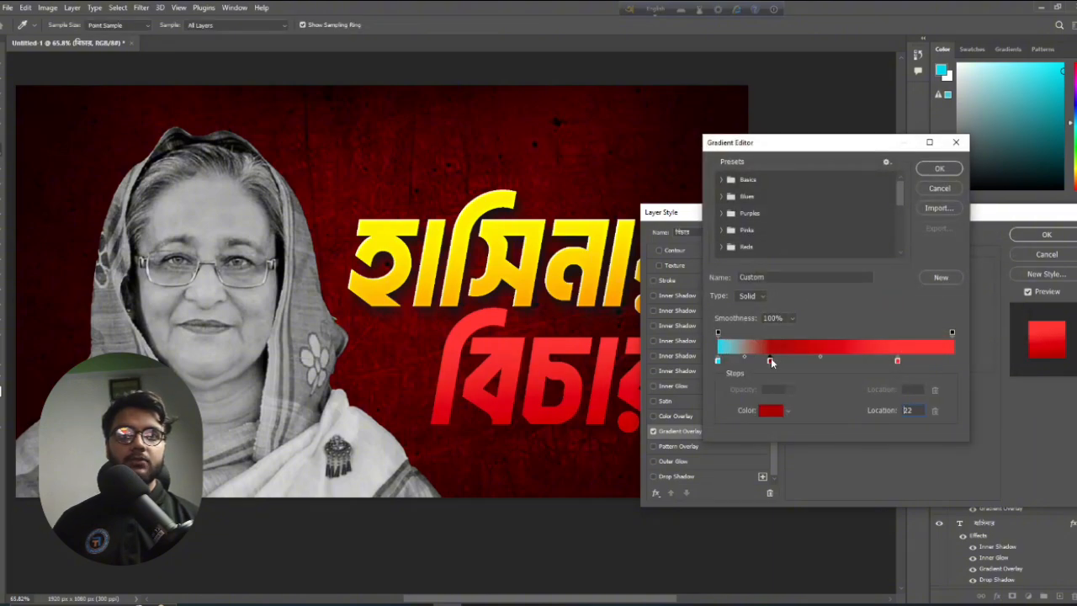
{"action": "left_click", "coordinate": [717, 360]}
{"action": "left_click", "coordinate": [771, 410]}
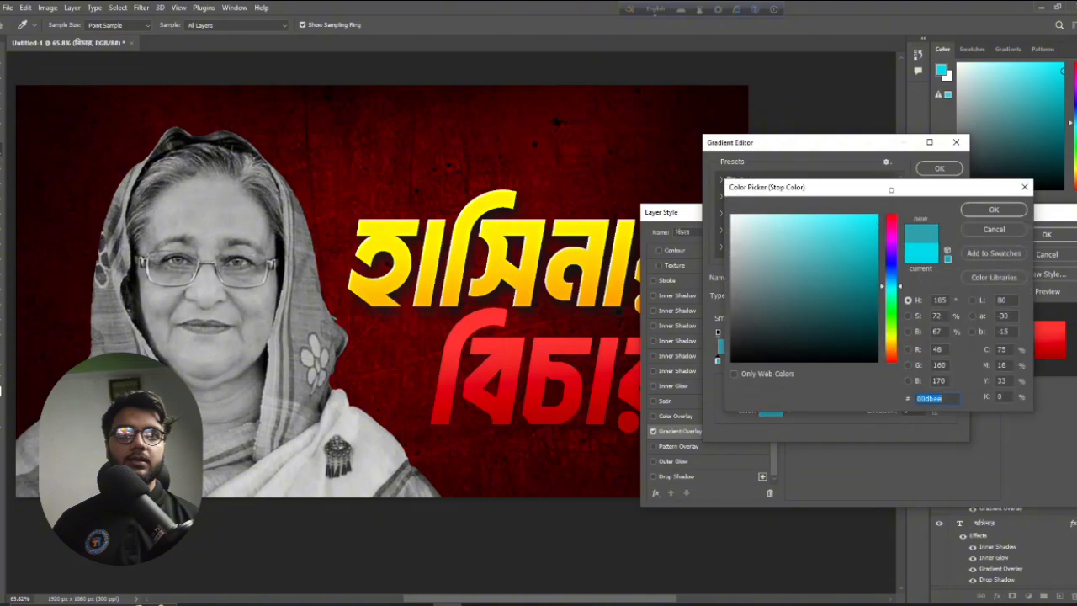
{"action": "left_click_drag", "start_coordinate": [894, 228], "coordinate": [894, 211]}
{"action": "left_click_drag", "start_coordinate": [867, 249], "coordinate": [885, 250]}
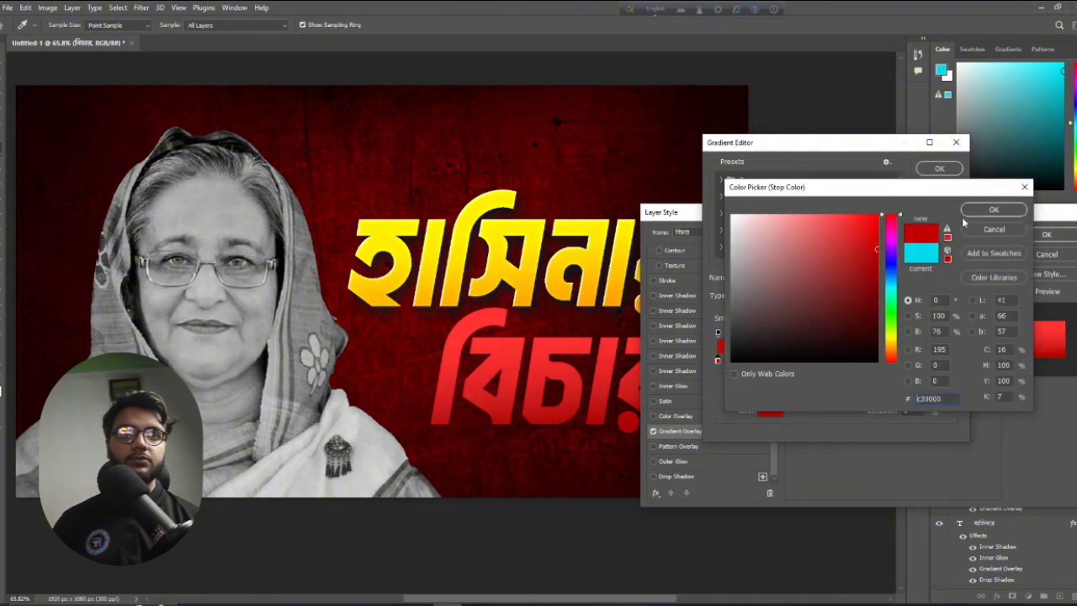
{"action": "left_click", "coordinate": [865, 230]}
{"action": "left_click", "coordinate": [994, 210]}
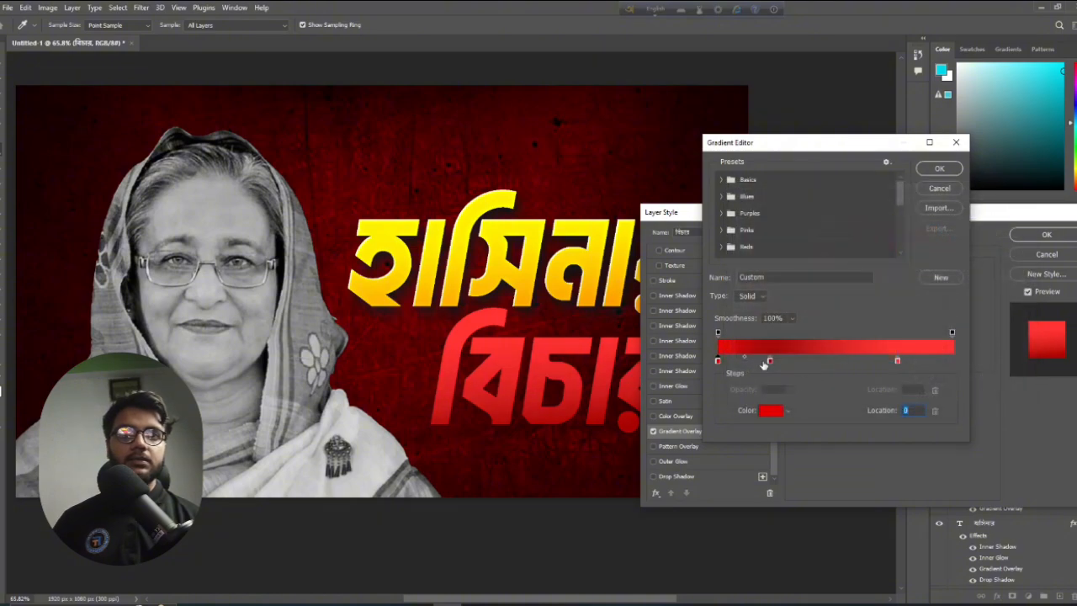
Recolour the middle gradient stop to bright red and move it to 40%
{"action": "left_click_drag", "start_coordinate": [767, 361], "coordinate": [772, 361]}
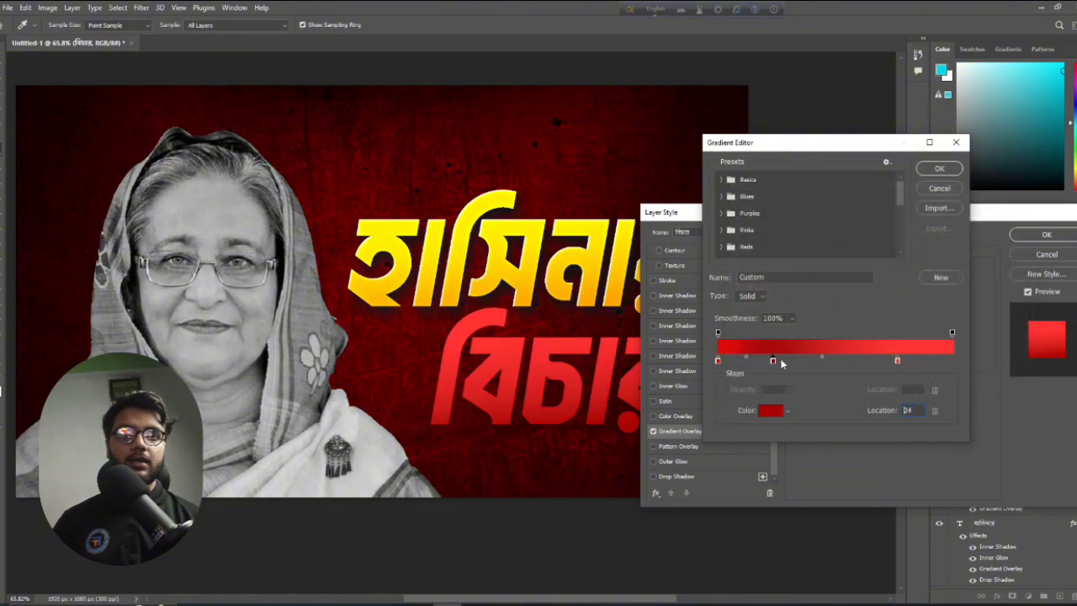
{"action": "left_click", "coordinate": [771, 410]}
{"action": "left_click_drag", "start_coordinate": [863, 229], "coordinate": [883, 211]}
{"action": "left_click", "coordinate": [983, 211]}
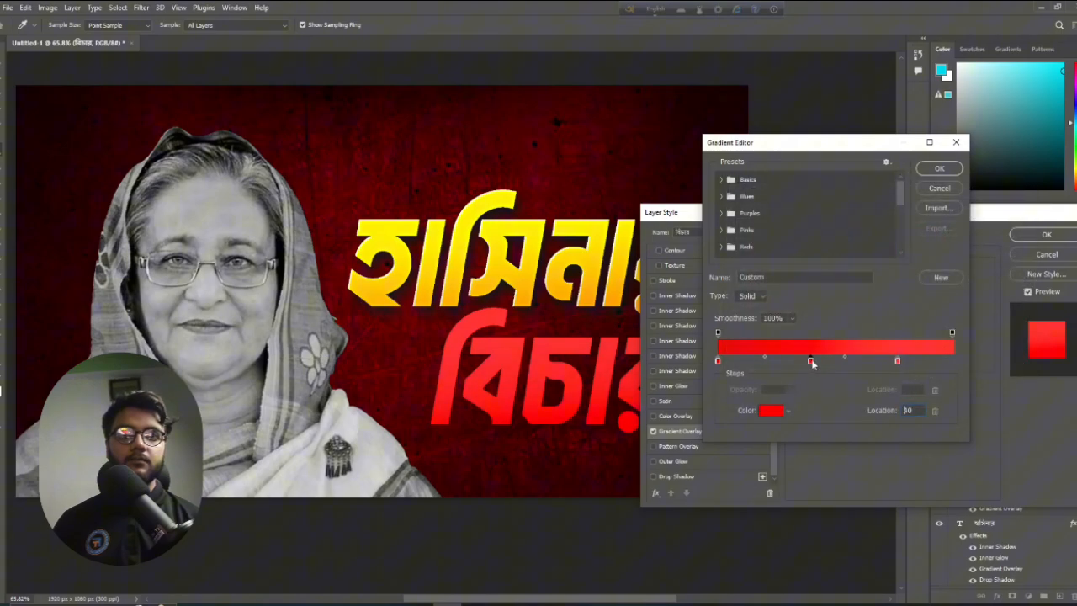
Darken the gradient's first stop at 0% to a deep red
{"action": "left_click", "coordinate": [718, 361]}
{"action": "left_click", "coordinate": [763, 410]}
{"action": "left_click", "coordinate": [877, 270]}
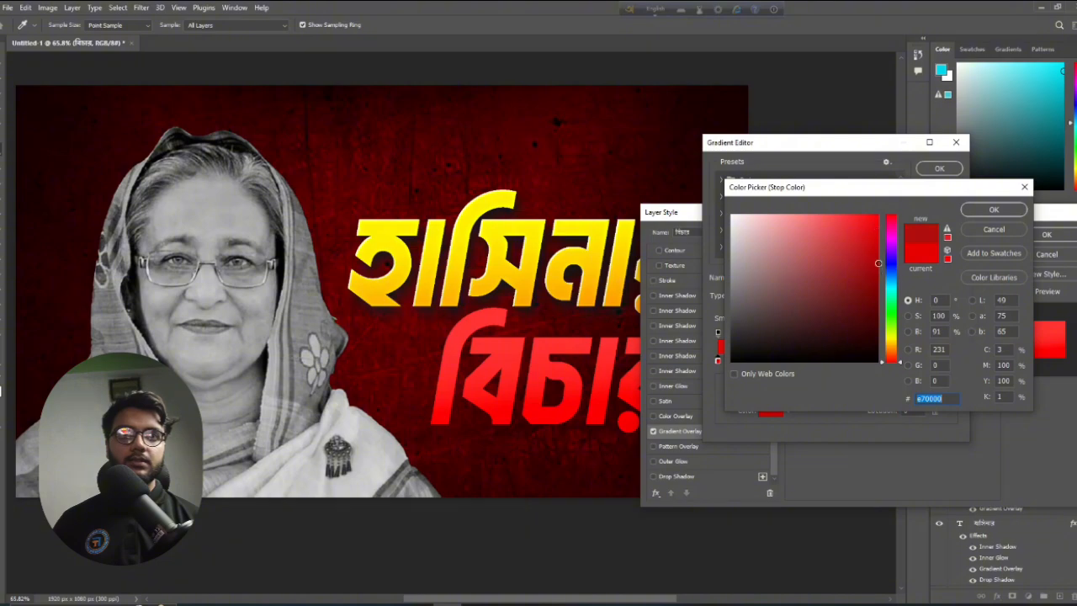
{"action": "left_click", "coordinate": [993, 210]}
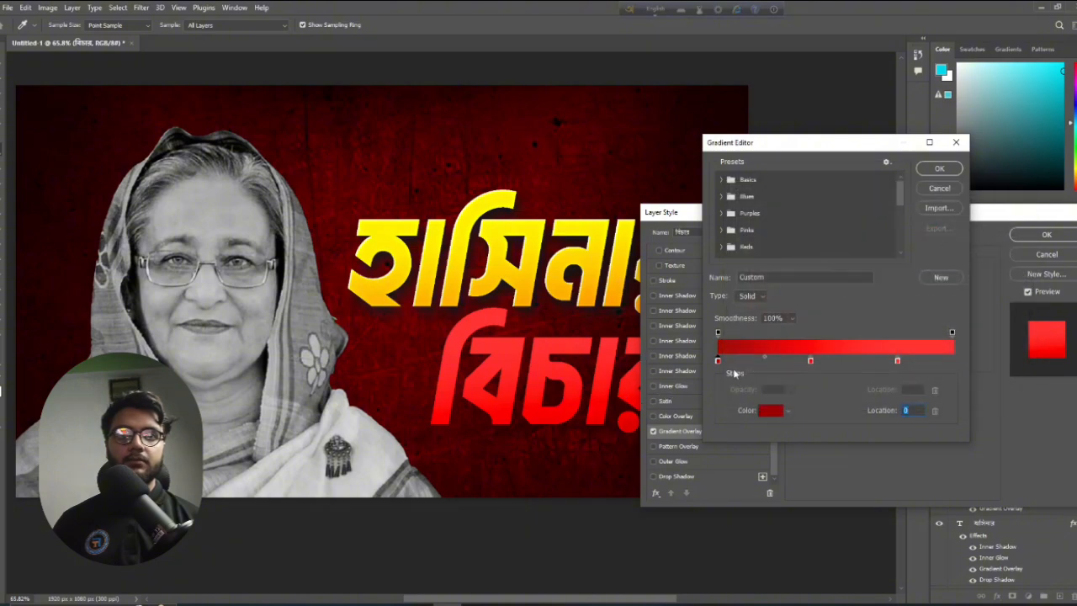
Move the middle bright red stop to 55% and apply the edited gradient to "বিচার"
{"action": "left_click_drag", "start_coordinate": [765, 357], "coordinate": [846, 362]}
{"action": "left_click", "coordinate": [811, 361]}
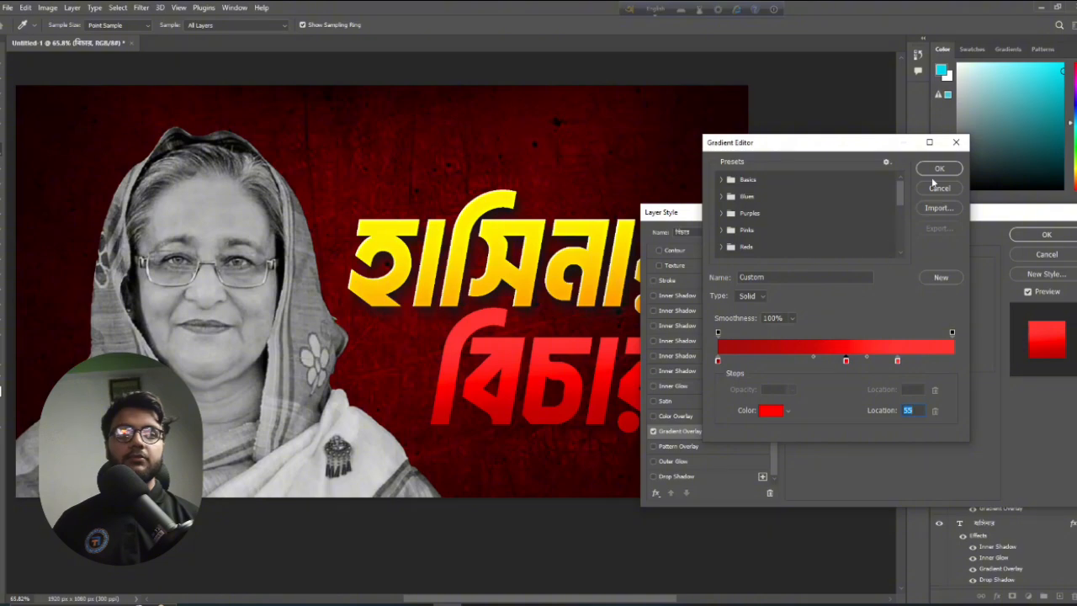
{"action": "left_click", "coordinate": [967, 174]}
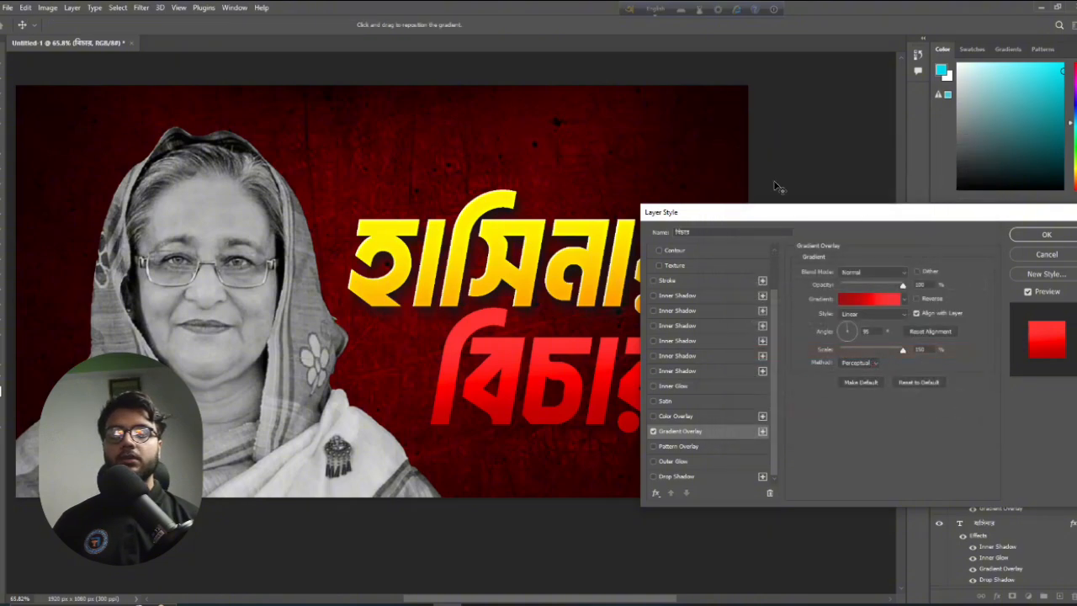
Examine the red gradient on "বিচার" against the yellow word and dark background, both close up and across the whole thumbnail
{"action": "left_click_drag", "start_coordinate": [767, 218], "coordinate": [918, 200]}
{"action": "scroll", "coordinate": [477, 287], "scroll_direction": "down", "scroll_amount": 4}
{"action": "scroll", "coordinate": [620, 314], "scroll_direction": "left", "scroll_amount": 1}
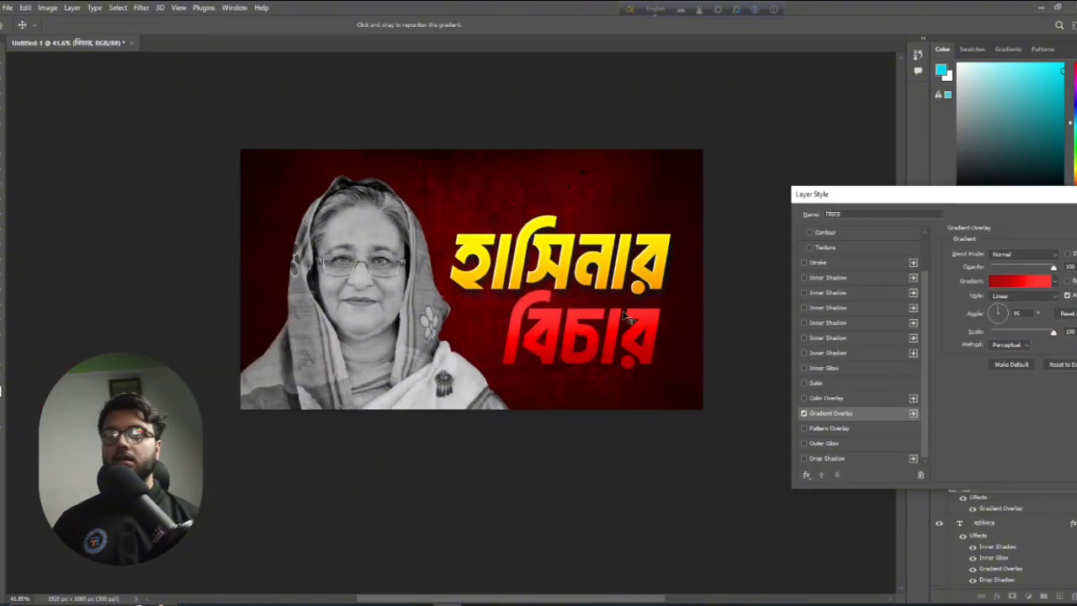
{"action": "scroll", "coordinate": [620, 314], "scroll_direction": "up", "scroll_amount": 4}
{"action": "scroll", "coordinate": [628, 318], "scroll_direction": "up", "scroll_amount": 1}
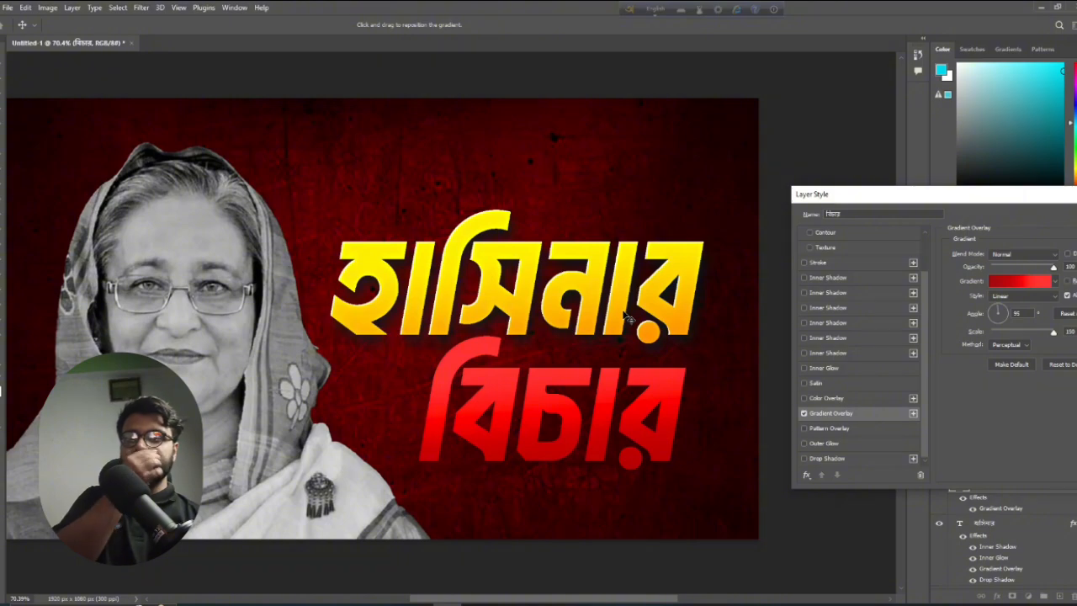
{"action": "scroll", "coordinate": [566, 328], "scroll_direction": "down", "scroll_amount": 4}
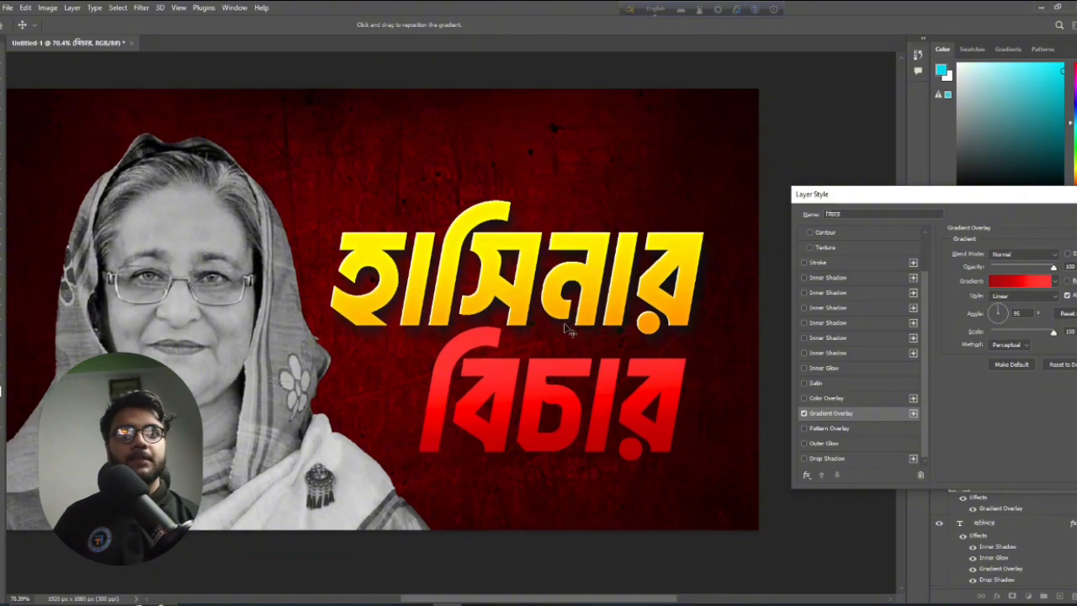
{"action": "scroll", "coordinate": [565, 327], "scroll_direction": "up", "scroll_amount": 1}
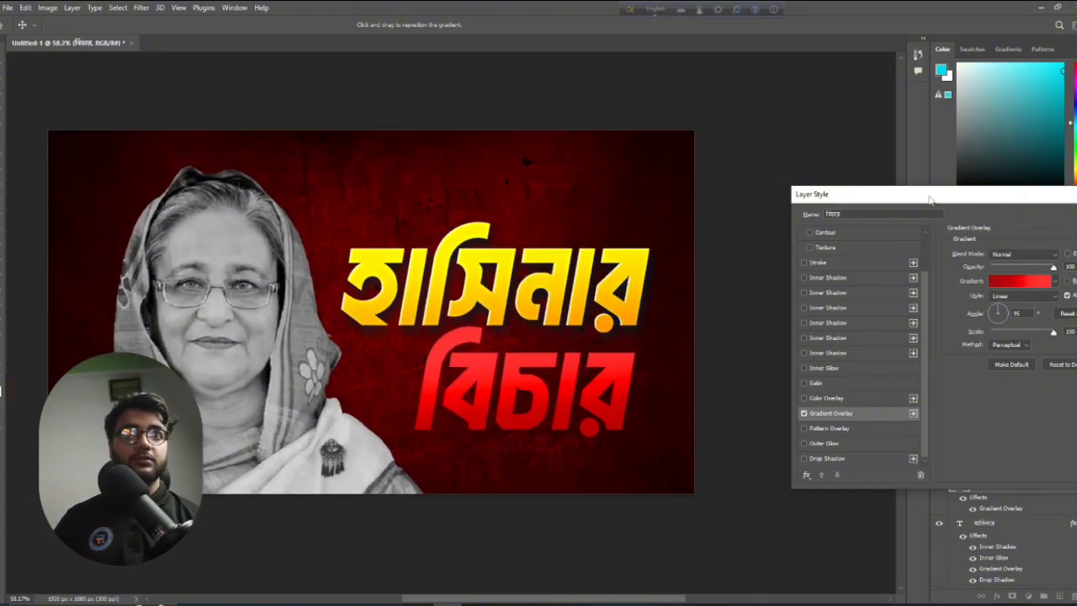
{"action": "left_click_drag", "start_coordinate": [932, 200], "coordinate": [743, 215]}
{"action": "scroll", "coordinate": [449, 319], "scroll_direction": "down", "scroll_amount": 3}
{"action": "scroll", "coordinate": [564, 345], "scroll_direction": "up", "scroll_amount": 1}
{"action": "scroll", "coordinate": [566, 345], "scroll_direction": "down", "scroll_amount": 3}
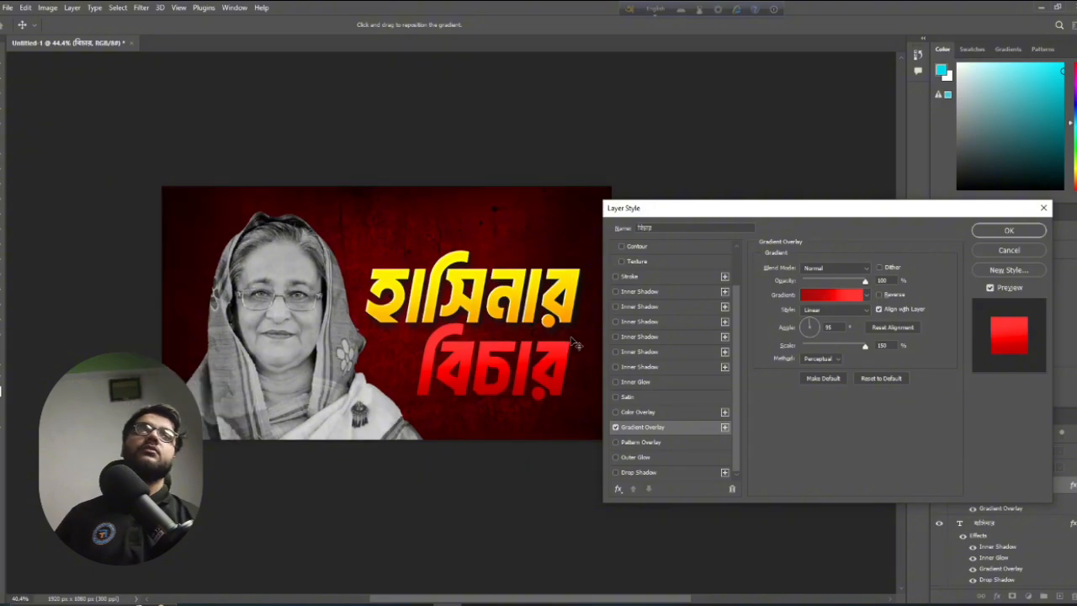
{"action": "scroll", "coordinate": [574, 343], "scroll_direction": "up", "scroll_amount": 6}
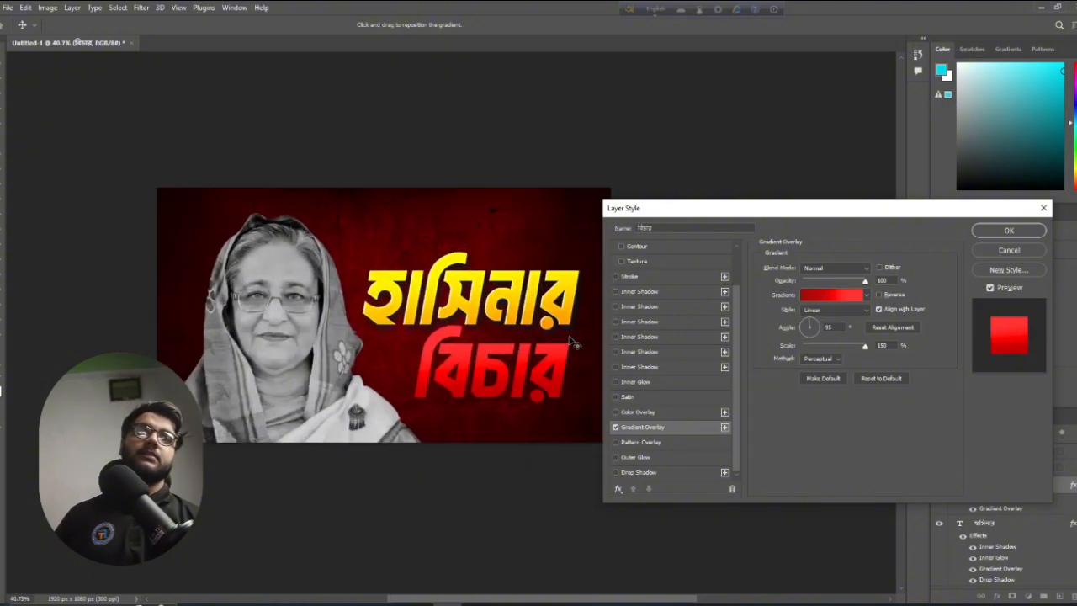
{"action": "scroll", "coordinate": [569, 341], "scroll_direction": "up", "scroll_amount": 5}
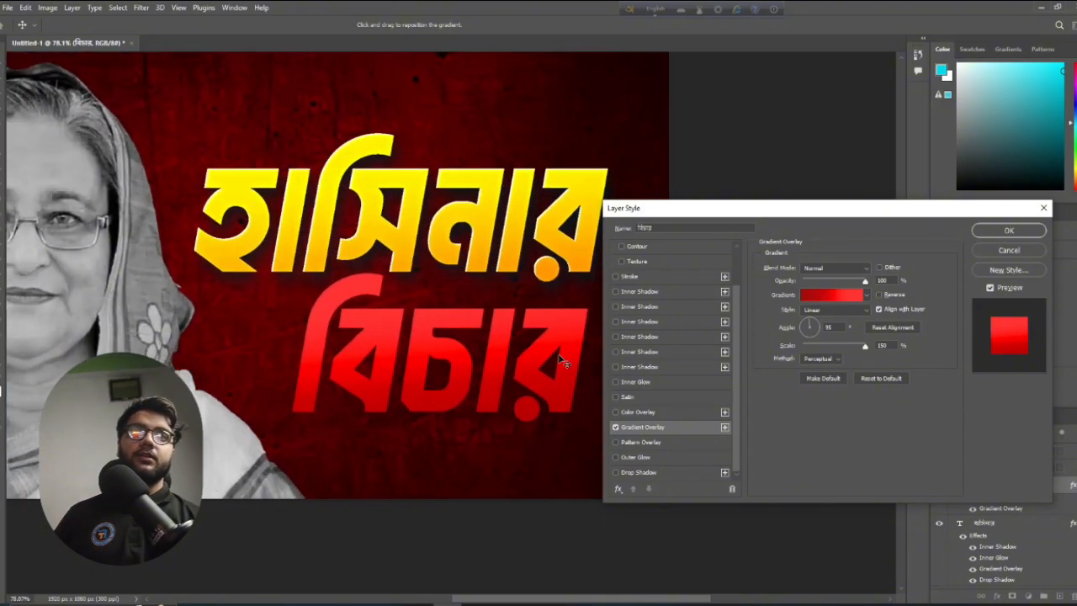
{"action": "scroll", "coordinate": [468, 299], "scroll_direction": "down", "scroll_amount": 2}
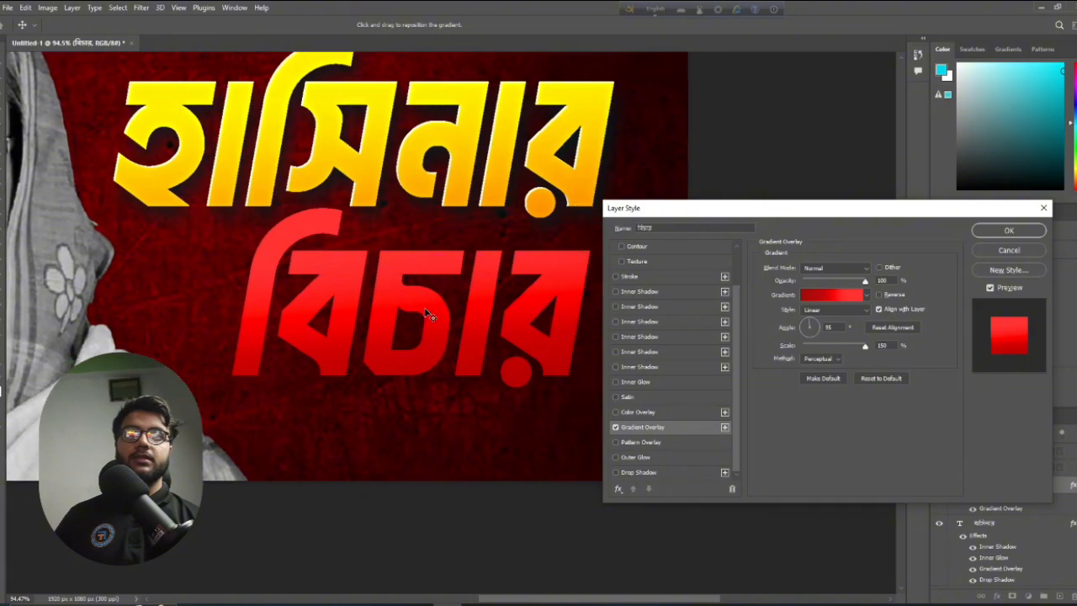
Add a Normal-mode Inner Shadow to "বিচার" with 100% opacity, 142° angle, 6 px distance and 5 px size
{"action": "left_click", "coordinate": [640, 367]}
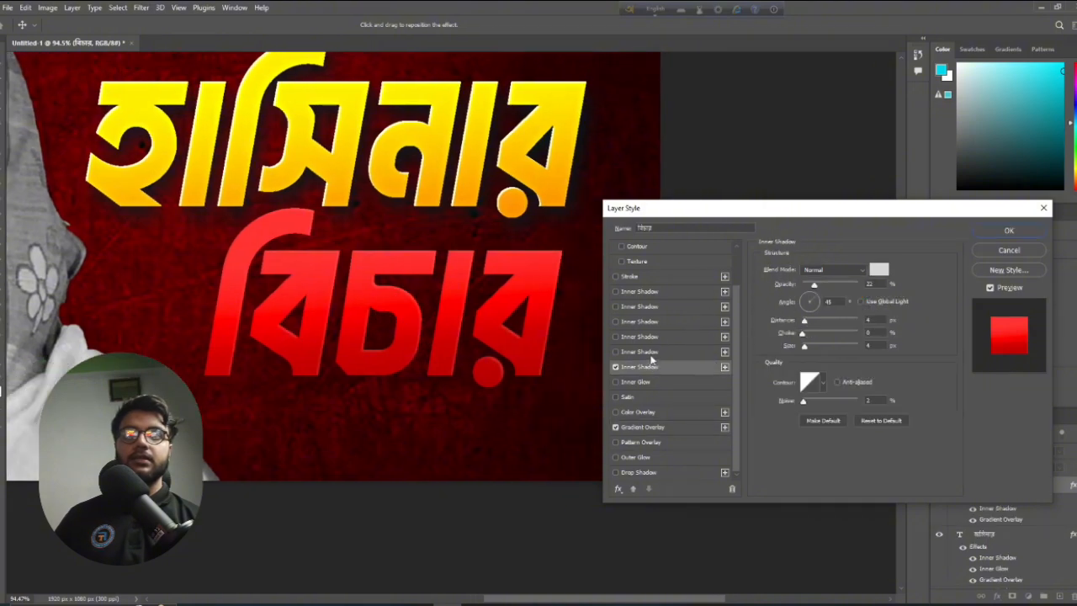
{"action": "left_click_drag", "start_coordinate": [815, 287], "coordinate": [925, 287]}
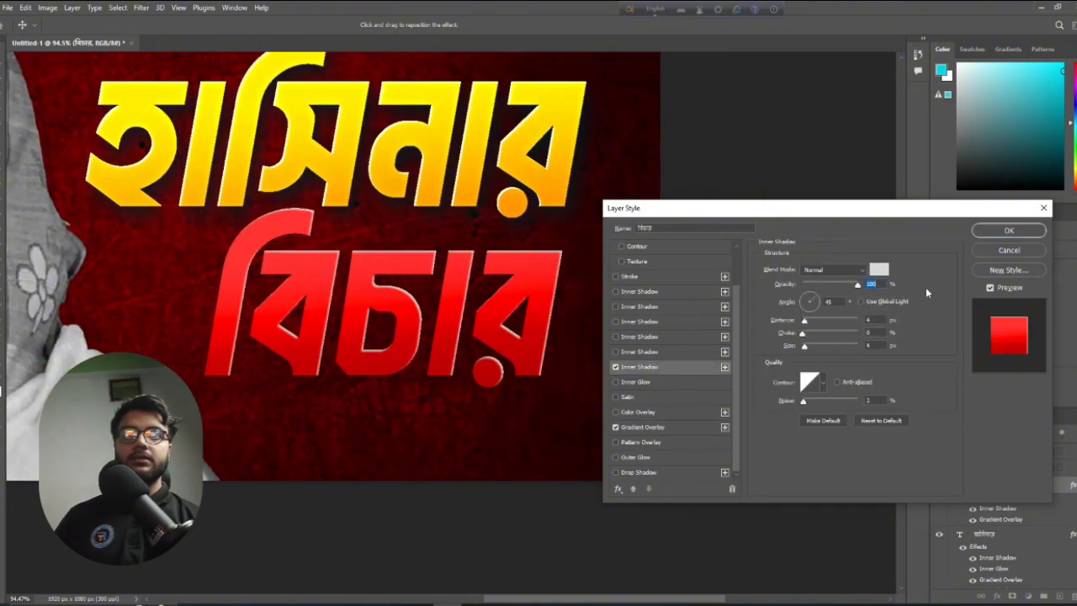
{"action": "left_click", "coordinate": [874, 344]}
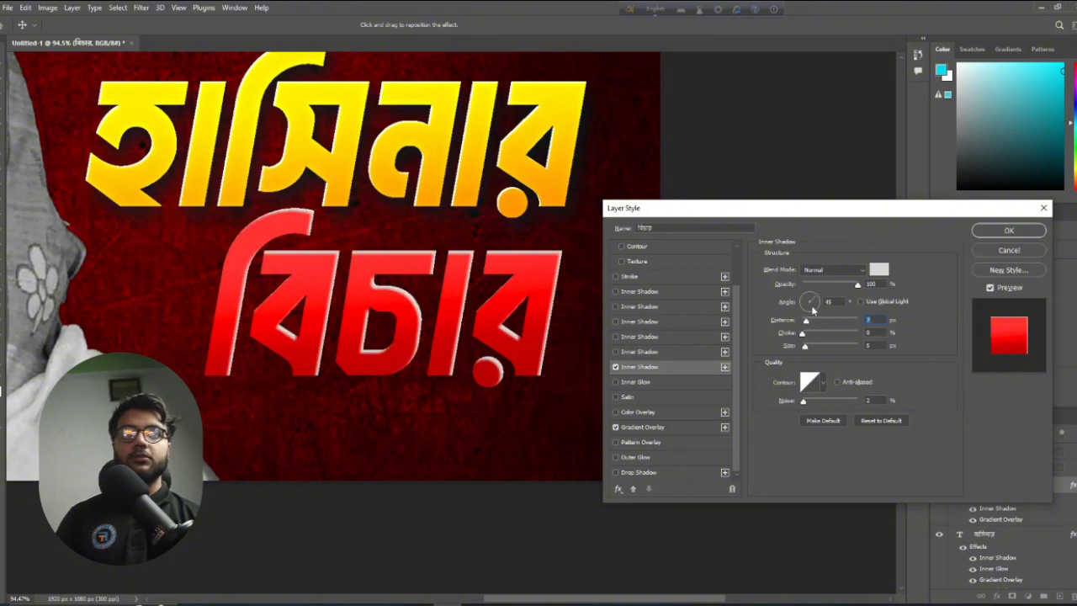
{"action": "left_click", "coordinate": [813, 309]}
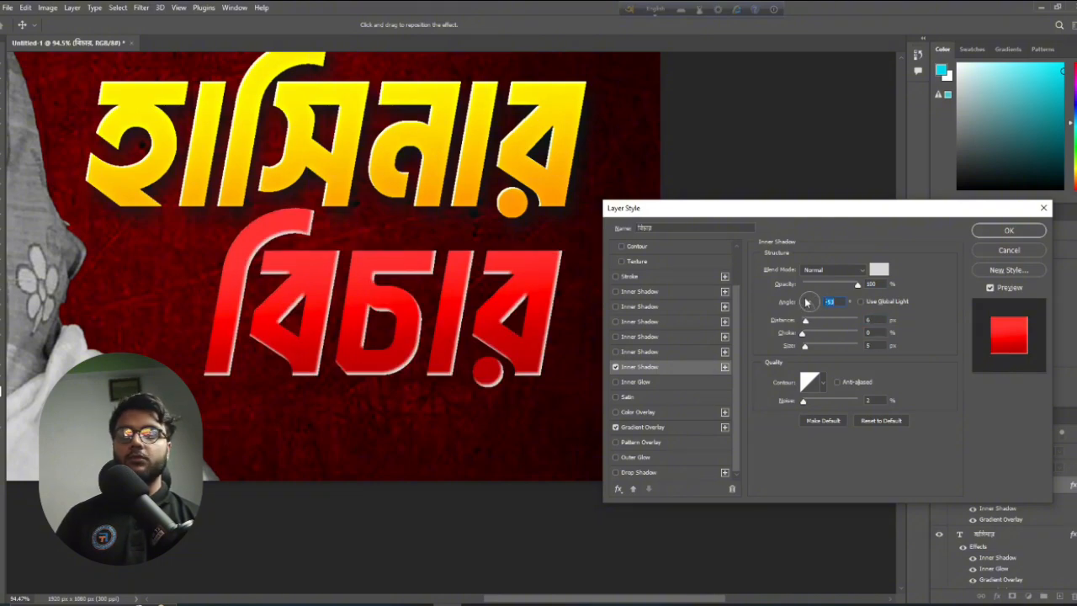
{"action": "left_click_drag", "start_coordinate": [806, 301], "coordinate": [806, 301]}
Change the Inner Shadow colour of "বিচার" to light red ff7d7d
{"action": "left_click", "coordinate": [879, 270]}
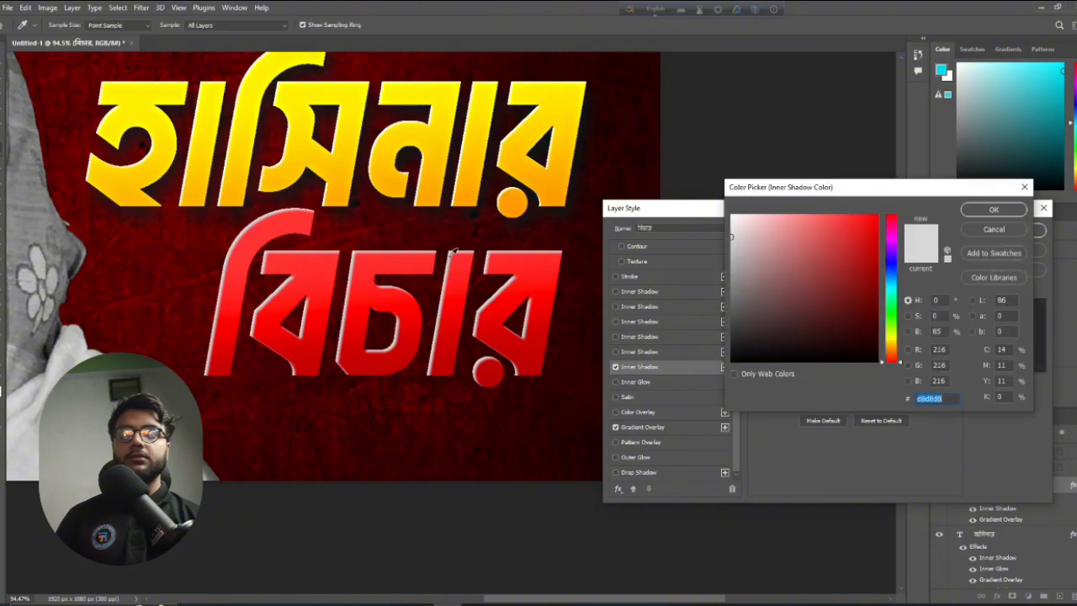
{"action": "type", "text": "00dbee"}
{"action": "left_click_drag", "start_coordinate": [785, 228], "coordinate": [769, 209]}
{"action": "left_click_drag", "start_coordinate": [890, 250], "coordinate": [891, 210]}
{"action": "mouse_move", "coordinate": [786, 221]}
{"action": "left_mouse_down"}
{"action": "mouse_move", "coordinate": [780, 206]}
{"action": "mouse_move", "coordinate": [829, 209]}
{"action": "mouse_move", "coordinate": [805, 215]}
{"action": "left_mouse_up"}
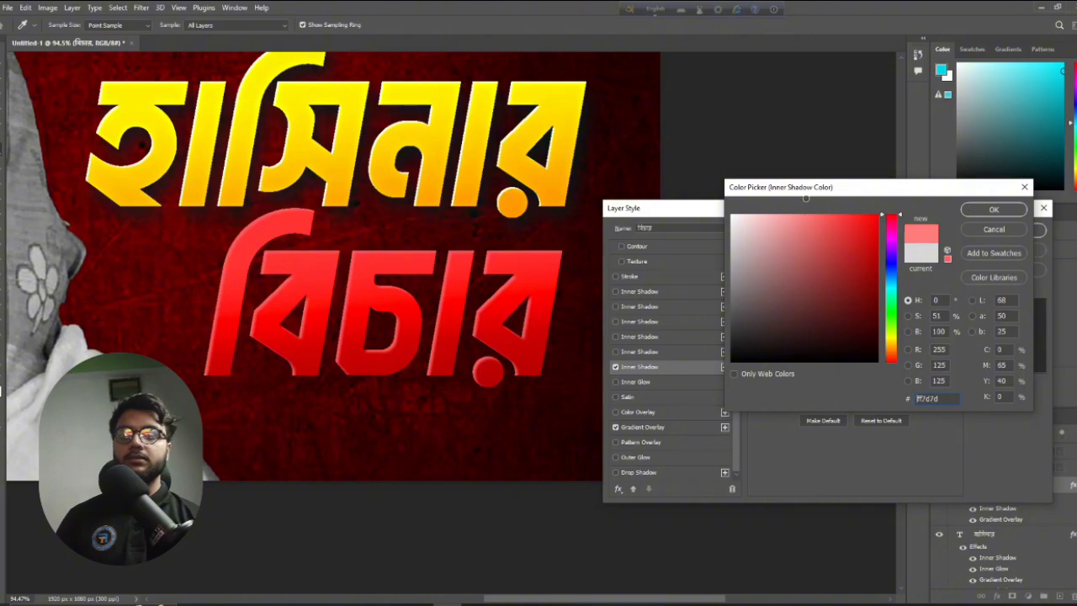
{"action": "left_click", "coordinate": [993, 210]}
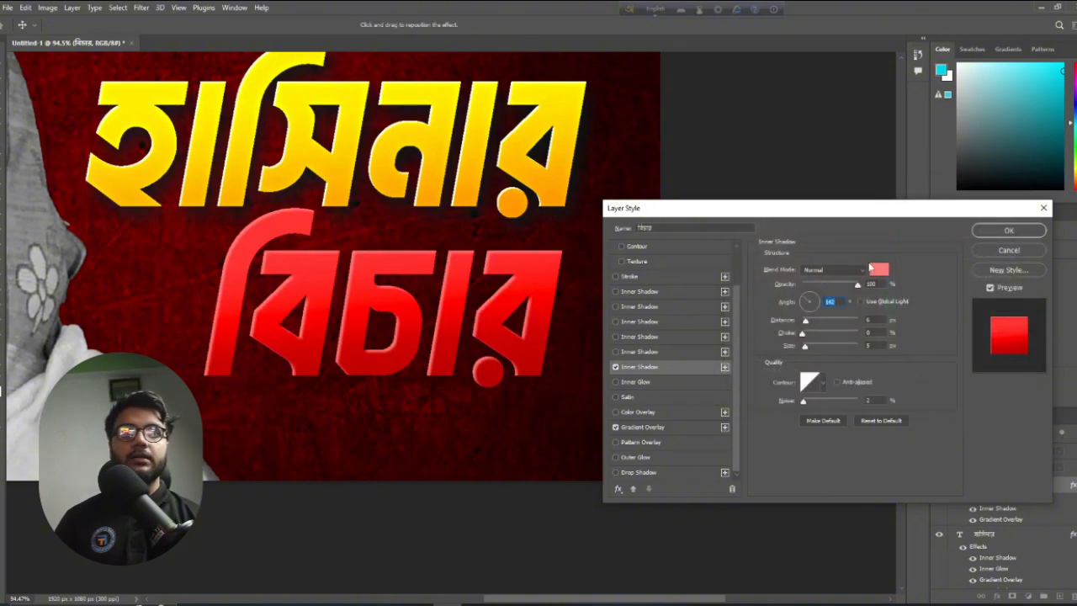
Set the Inner Shadow of "বিচার" to Linear Dodge (Add) blending and lower its opacity to about 88%
{"action": "left_click", "coordinate": [867, 269]}
{"action": "left_click", "coordinate": [846, 375]}
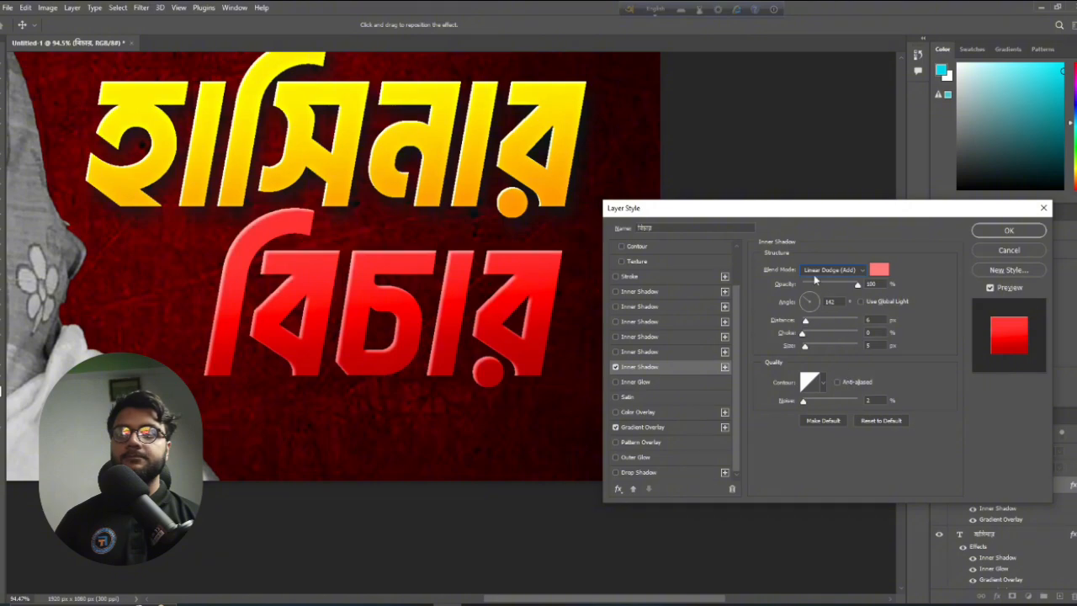
{"action": "left_click_drag", "start_coordinate": [858, 287], "coordinate": [856, 286]}
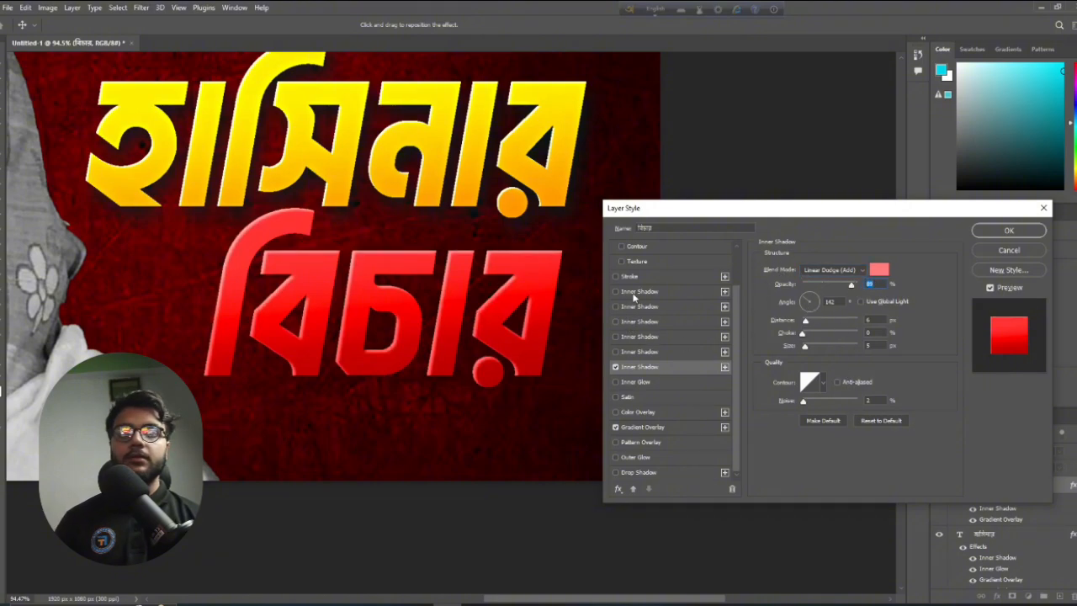
Enable Outer Glow and Drop Shadow on "বিচার" and set the Drop Shadow colour to black 000000
{"action": "left_click", "coordinate": [653, 458]}
{"action": "left_click", "coordinate": [655, 472]}
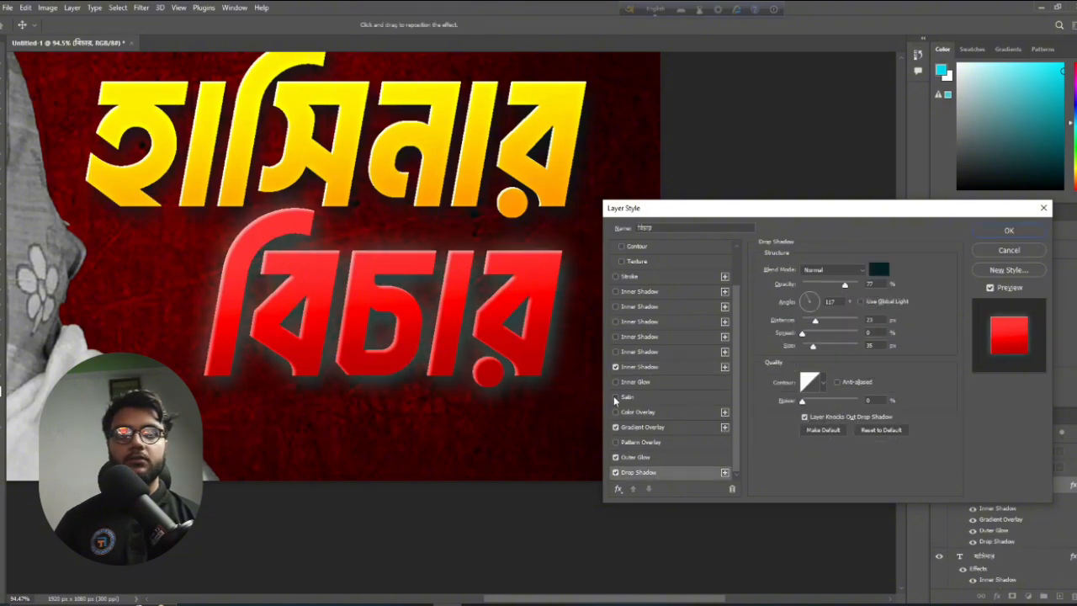
{"action": "left_click", "coordinate": [615, 368]}
{"action": "left_click", "coordinate": [615, 368]}
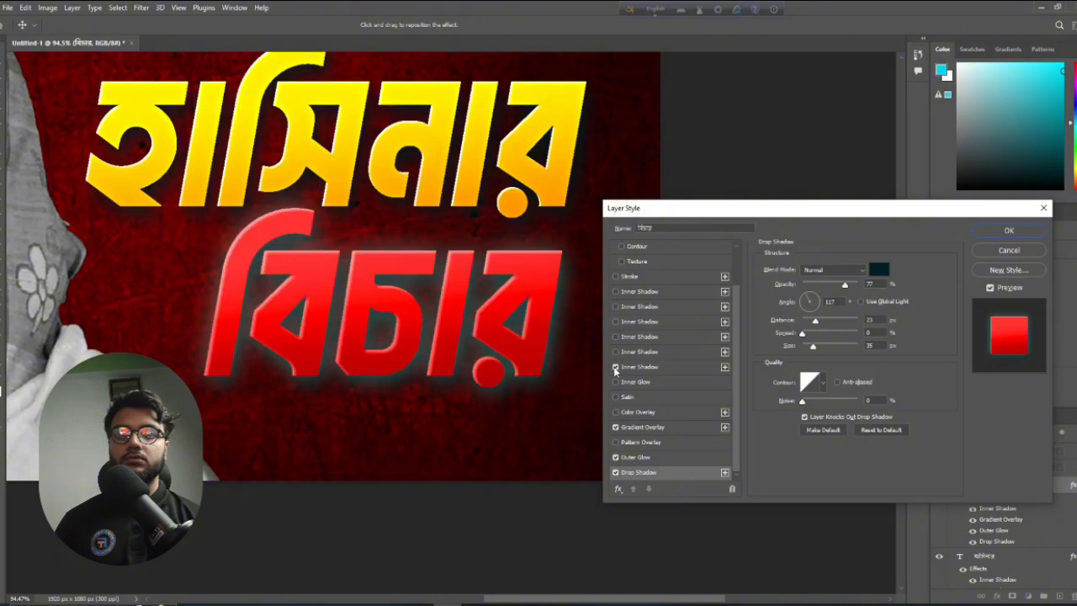
{"action": "left_click", "coordinate": [879, 270]}
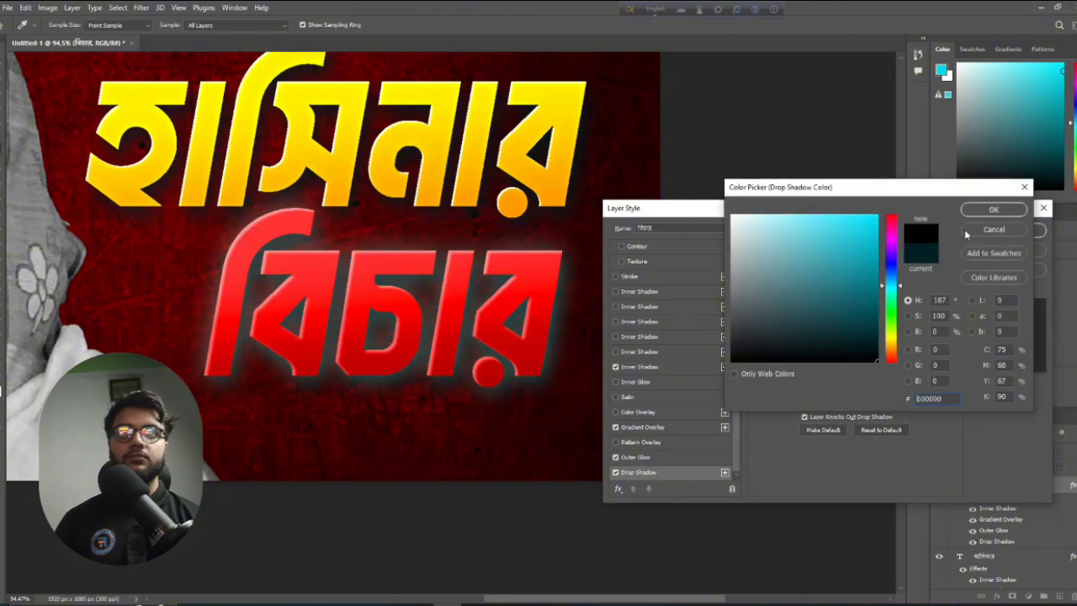
{"action": "left_click", "coordinate": [976, 211]}
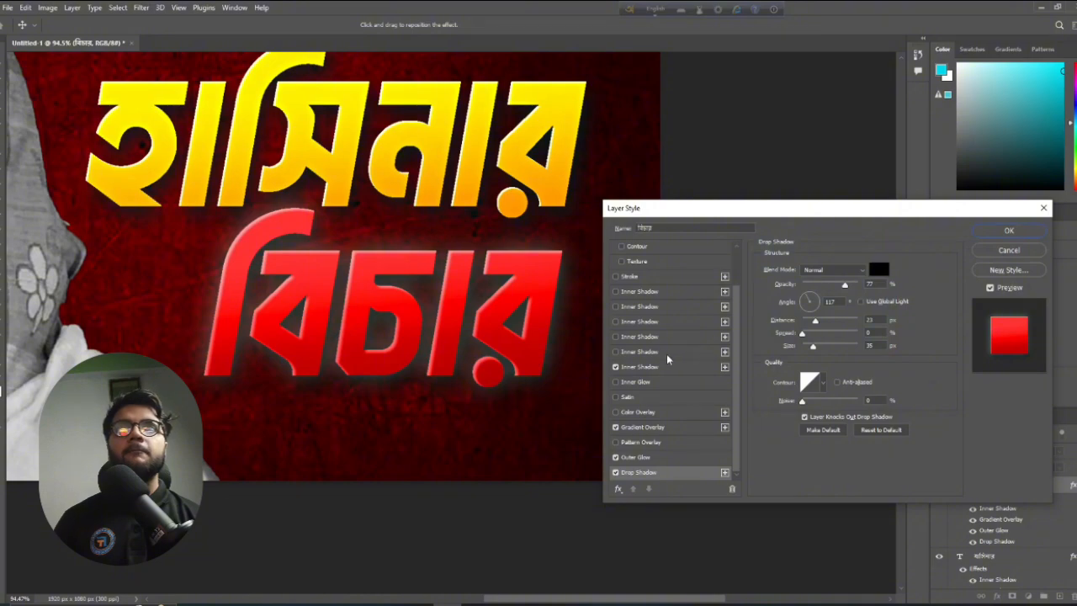
Turn off the Outer Glow on "বিচার" and shift its Drop Shadow to a 110° angle and about 20 px distance
{"action": "scroll", "coordinate": [668, 361], "scroll_direction": "up", "scroll_amount": 3}
{"action": "scroll", "coordinate": [666, 359], "scroll_direction": "down", "scroll_amount": 3}
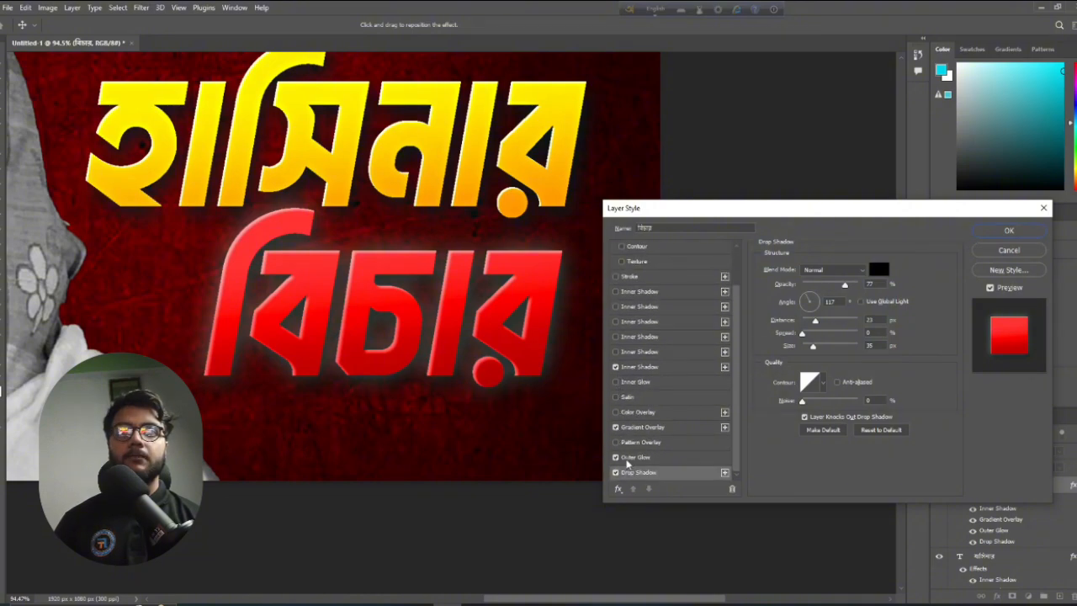
{"action": "left_click", "coordinate": [617, 459]}
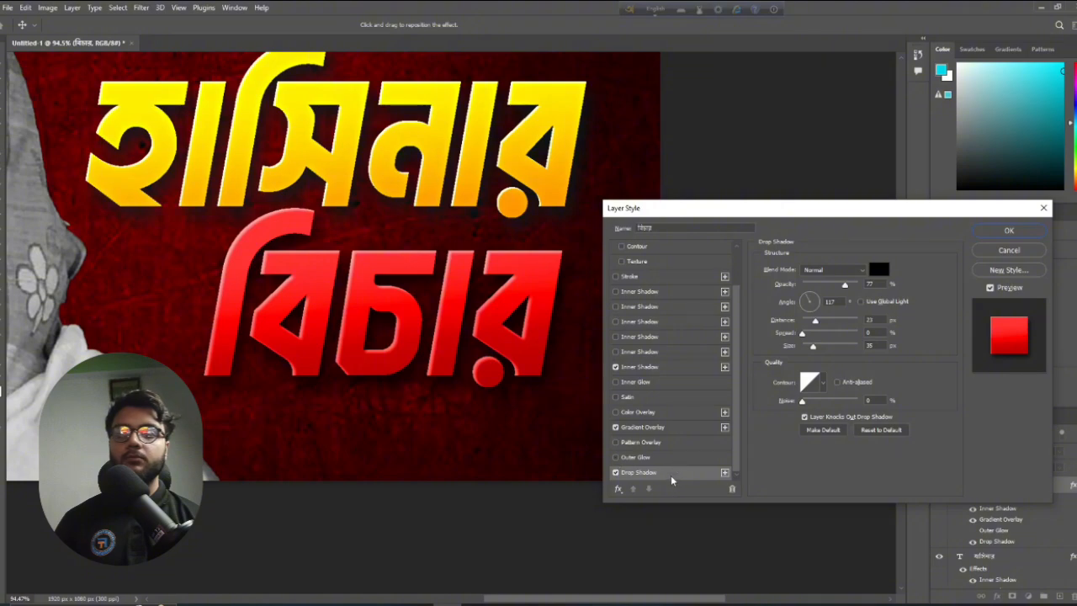
{"action": "left_click_drag", "start_coordinate": [390, 349], "coordinate": [387, 355]}
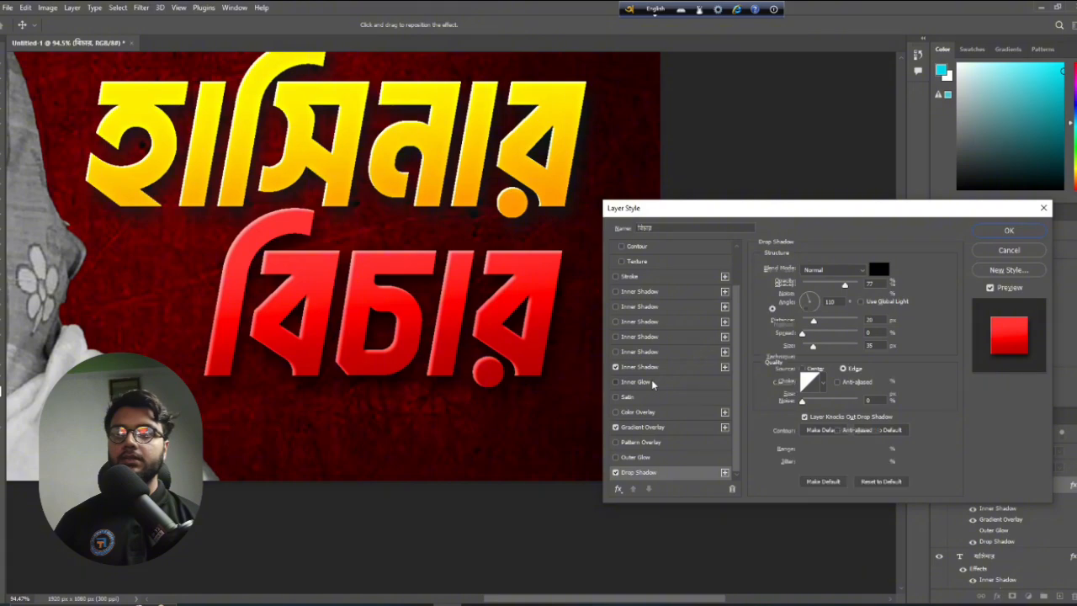
Add a red ff0000 Inner Glow with Linear Dodge (Add) blending to "বিচার" and apply the layer style
{"action": "left_click", "coordinate": [652, 382]}
{"action": "left_click", "coordinate": [787, 309]}
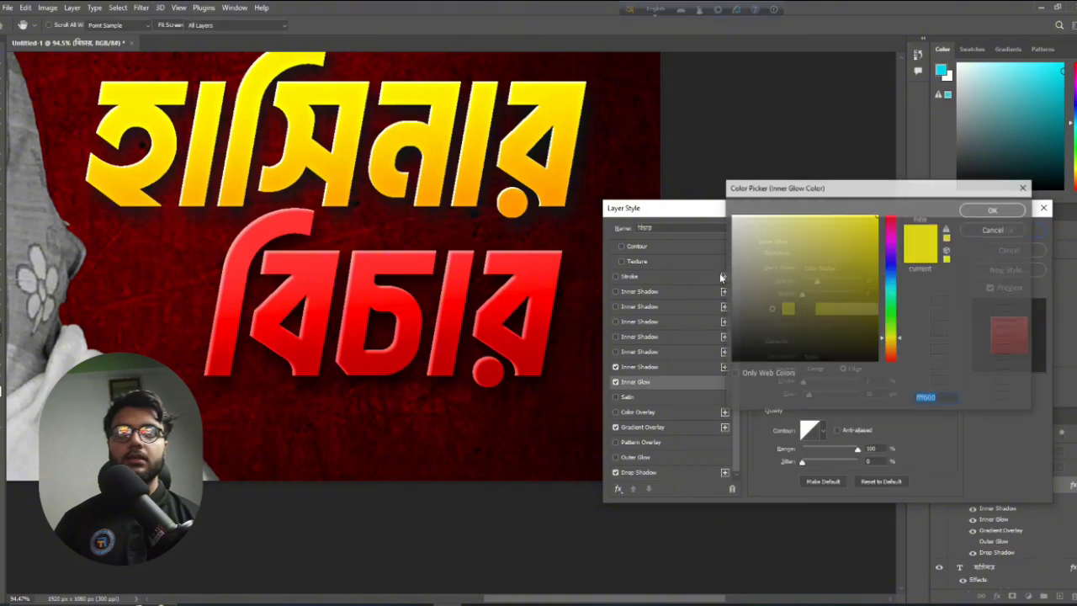
{"action": "left_click_drag", "start_coordinate": [891, 239], "coordinate": [884, 194]}
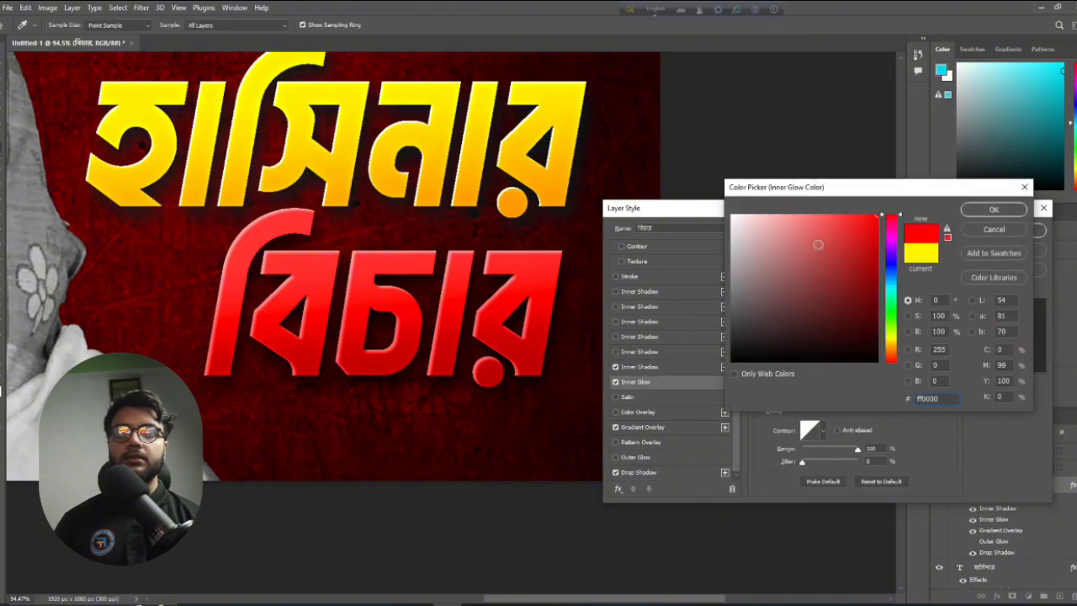
{"action": "left_click", "coordinate": [979, 212]}
{"action": "left_click", "coordinate": [857, 267]}
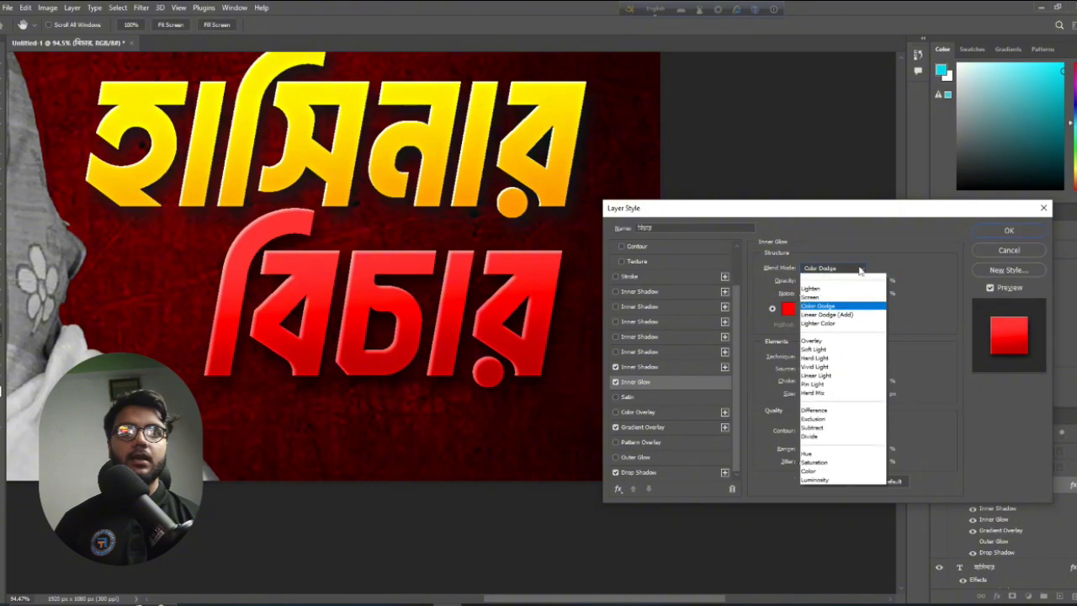
{"action": "left_click", "coordinate": [831, 383]}
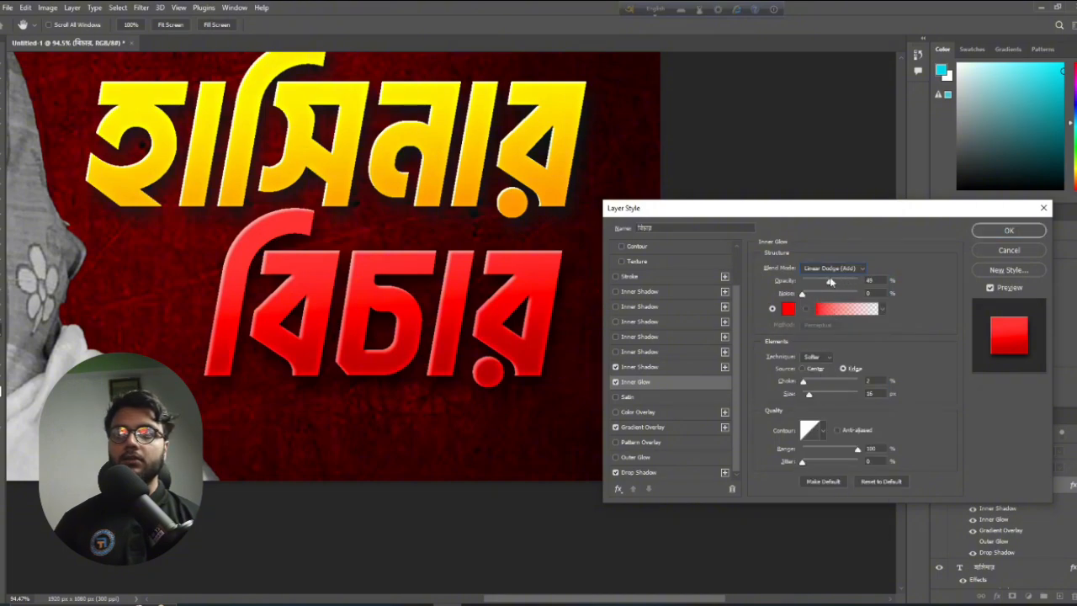
{"action": "left_click", "coordinate": [1009, 230]}
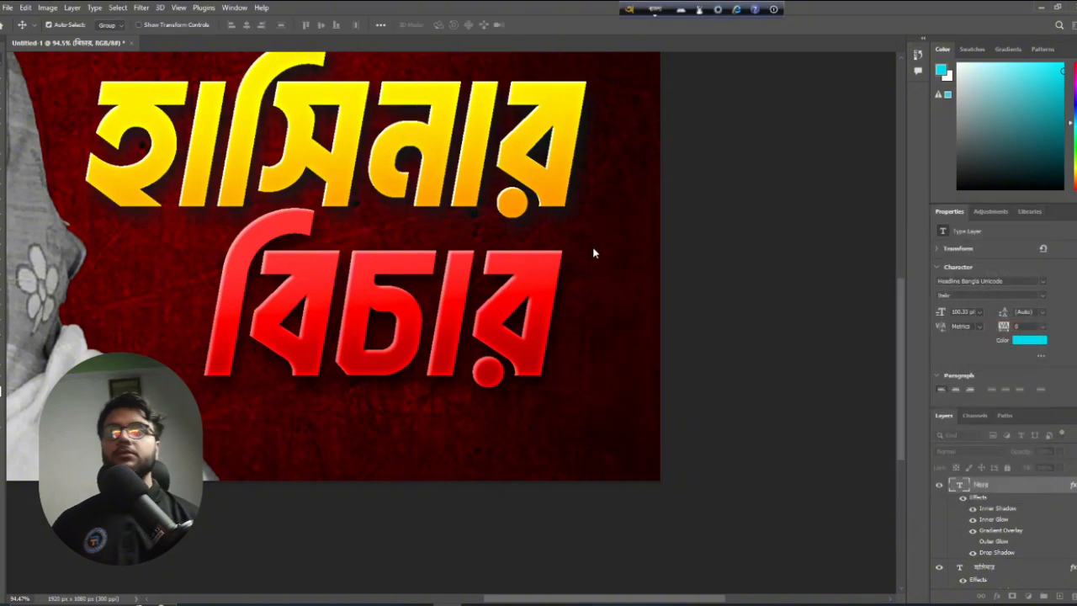
Nudge the headline words "হাসিনার" and "বিচার" slightly upward on the thumbnail, keeping them closely stacked
{"action": "scroll", "coordinate": [640, 282], "scroll_direction": "down", "scroll_amount": 3}
{"action": "scroll", "coordinate": [623, 287], "scroll_direction": "up", "scroll_amount": 2}
{"action": "scroll", "coordinate": [620, 337], "scroll_direction": "down", "scroll_amount": 1}
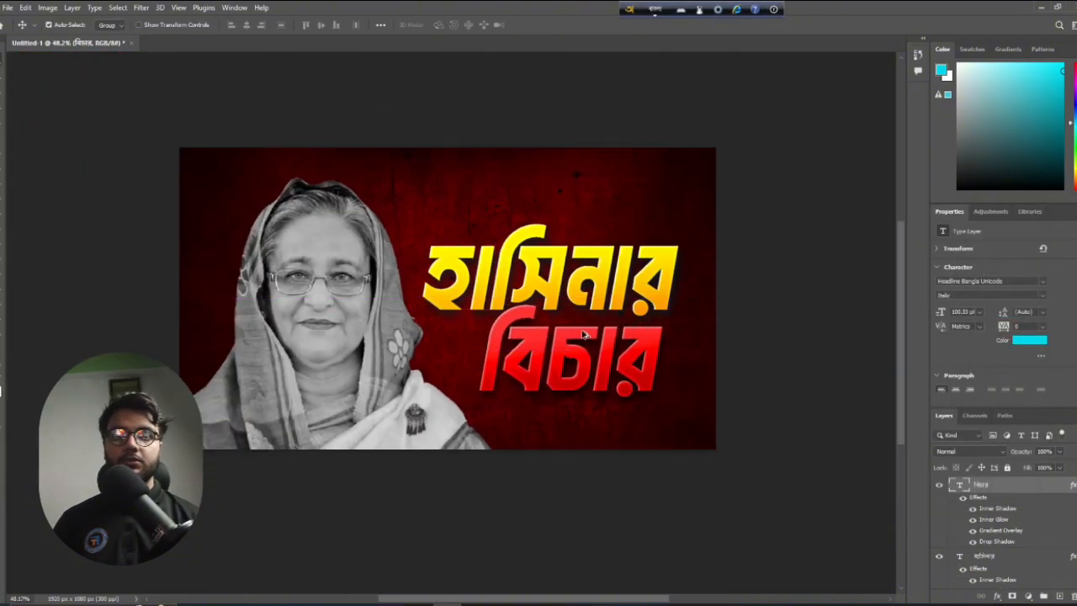
{"action": "scroll", "coordinate": [610, 379], "scroll_direction": "up", "scroll_amount": 2}
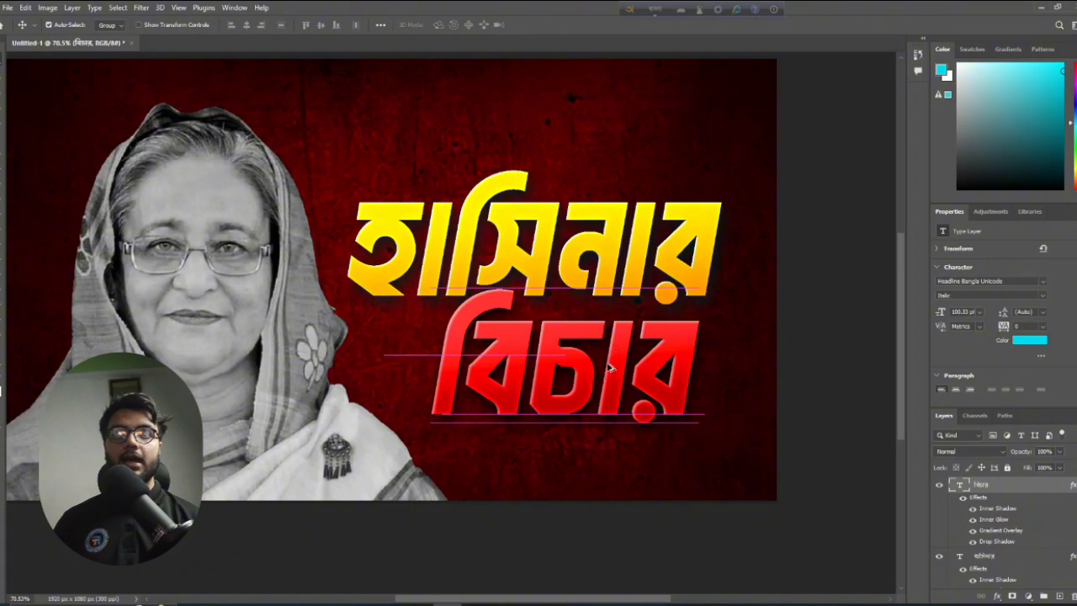
{"action": "scroll", "coordinate": [624, 333], "scroll_direction": "down", "scroll_amount": 2}
{"action": "scroll", "coordinate": [623, 324], "scroll_direction": "up", "scroll_amount": 2}
{"action": "left_click_drag", "start_coordinate": [625, 331], "coordinate": [624, 322]}
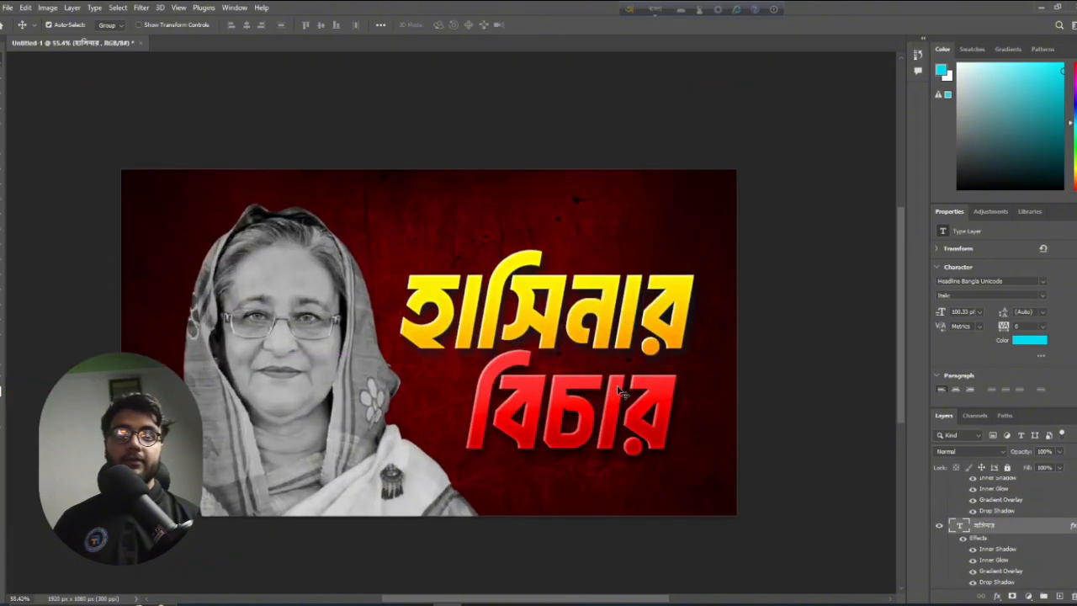
{"action": "left_click_drag", "start_coordinate": [618, 385], "coordinate": [618, 376]}
Examine the headline and the black-and-white portrait together, both across the whole thumbnail and close up
{"action": "scroll", "coordinate": [619, 374], "scroll_direction": "down", "scroll_amount": 2}
{"action": "scroll", "coordinate": [640, 364], "scroll_direction": "down", "scroll_amount": 3}
{"action": "scroll", "coordinate": [644, 361], "scroll_direction": "left", "scroll_amount": 1}
{"action": "scroll", "coordinate": [644, 361], "scroll_direction": "up", "scroll_amount": 1}
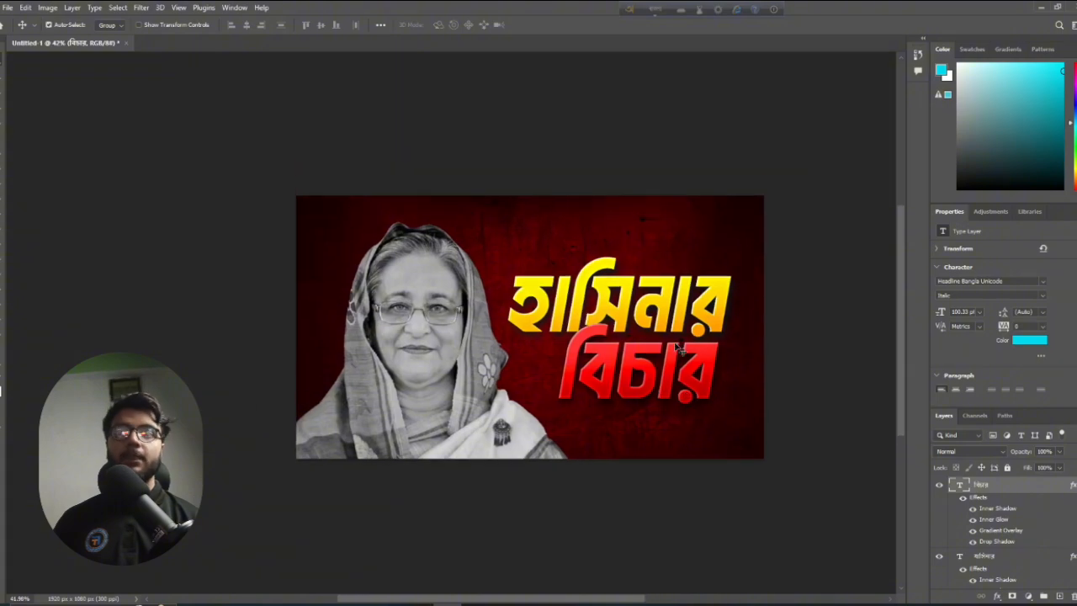
{"action": "scroll", "coordinate": [646, 358], "scroll_direction": "up", "scroll_amount": 1}
{"action": "left_click", "coordinate": [185, 292]}
{"action": "scroll", "coordinate": [291, 282], "scroll_direction": "down", "scroll_amount": 1}
{"action": "scroll", "coordinate": [293, 285], "scroll_direction": "up", "scroll_amount": 3}
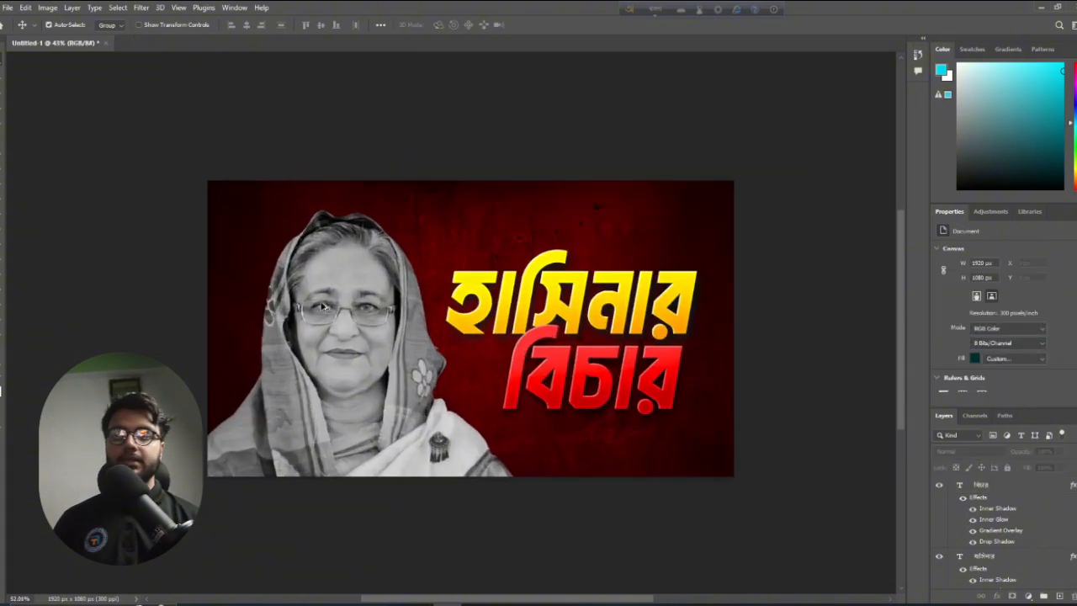
{"action": "scroll", "coordinate": [323, 304], "scroll_direction": "down", "scroll_amount": 3}
{"action": "scroll", "coordinate": [327, 310], "scroll_direction": "up", "scroll_amount": 4}
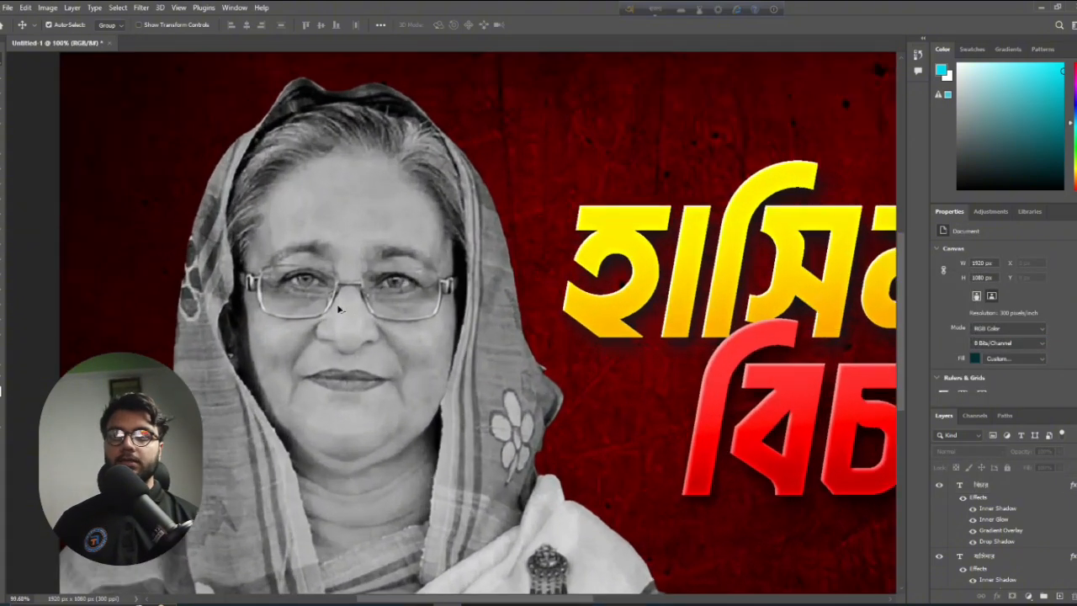
{"action": "scroll", "coordinate": [345, 318], "scroll_direction": "down", "scroll_amount": 1}
{"action": "left_click", "coordinate": [345, 316]}
{"action": "scroll", "coordinate": [345, 311], "scroll_direction": "down", "scroll_amount": 2}
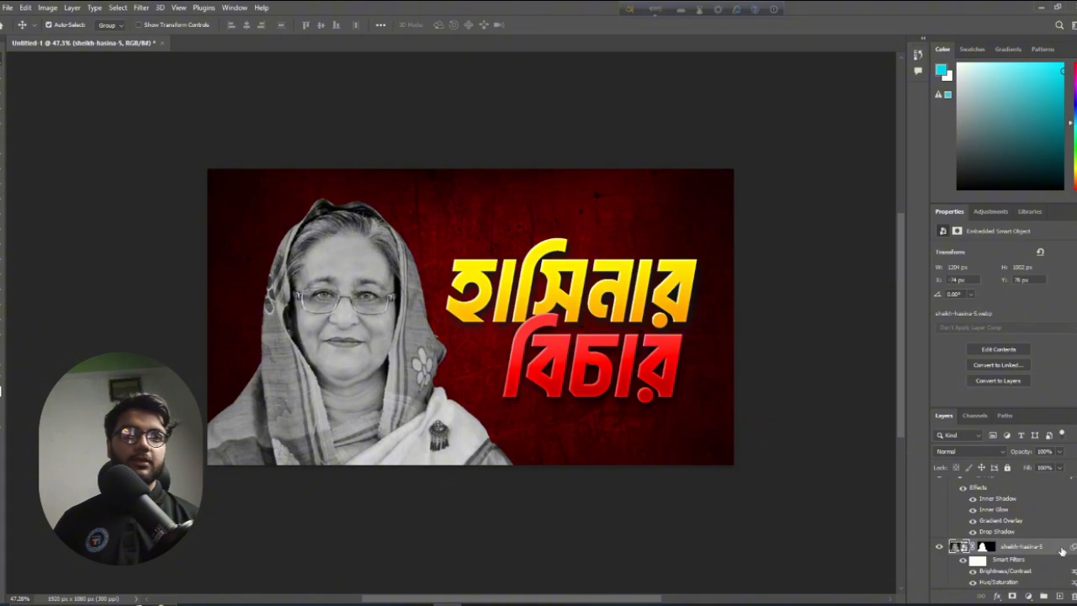
{"action": "scroll", "coordinate": [446, 255], "scroll_direction": "down", "scroll_amount": 2}
{"action": "scroll", "coordinate": [423, 259], "scroll_direction": "up", "scroll_amount": 2}
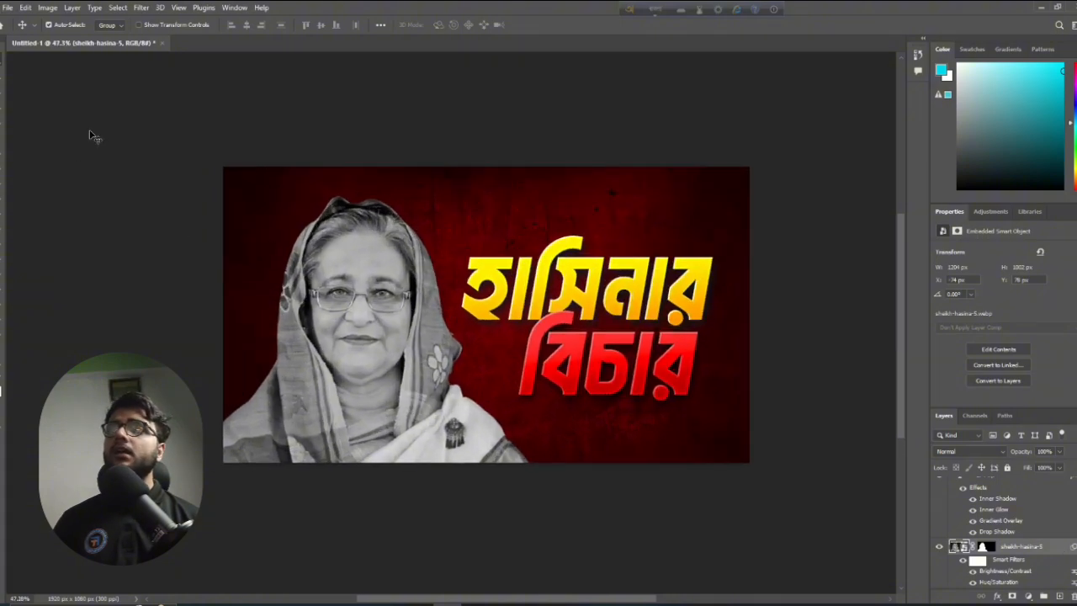
Draw a vertical rectangle about 628 px wide and 1403 px high over the portrait and fill it with bright red
{"action": "left_click", "coordinate": [91, 133]}
{"action": "left_click", "coordinate": [1, 316]}
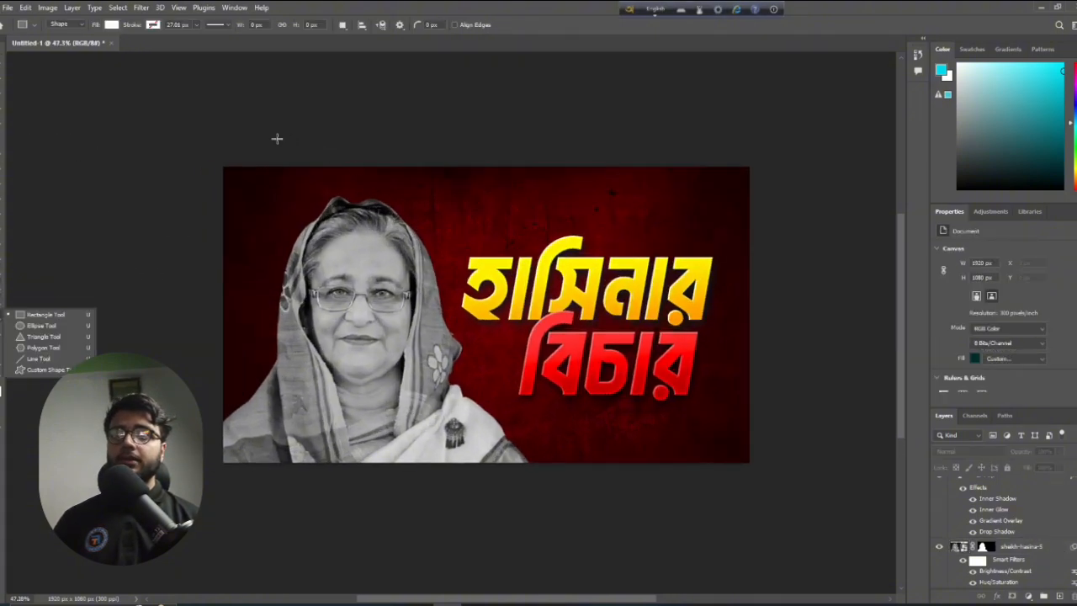
{"action": "left_click_drag", "start_coordinate": [262, 130], "coordinate": [435, 514]}
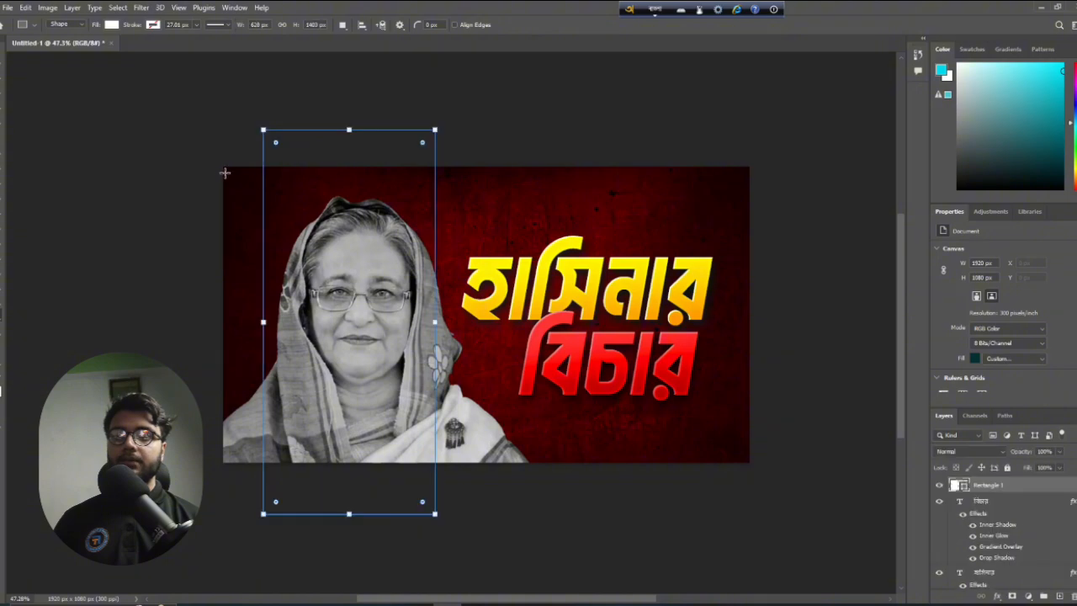
{"action": "left_click", "coordinate": [110, 25]}
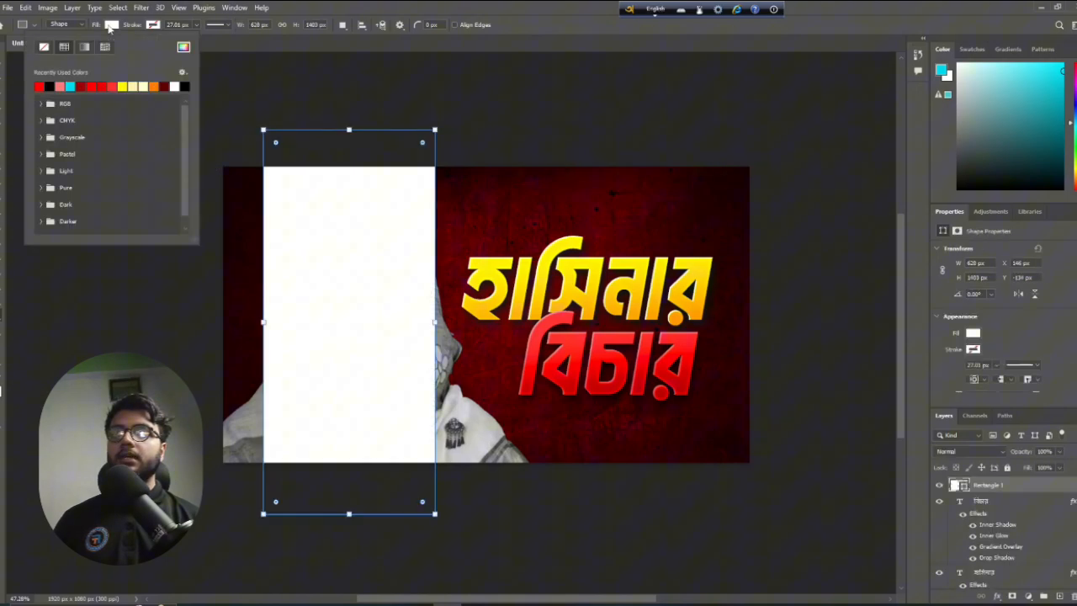
{"action": "left_click", "coordinate": [97, 85]}
{"action": "key", "text": "Return"}
{"action": "key", "text": "v"}
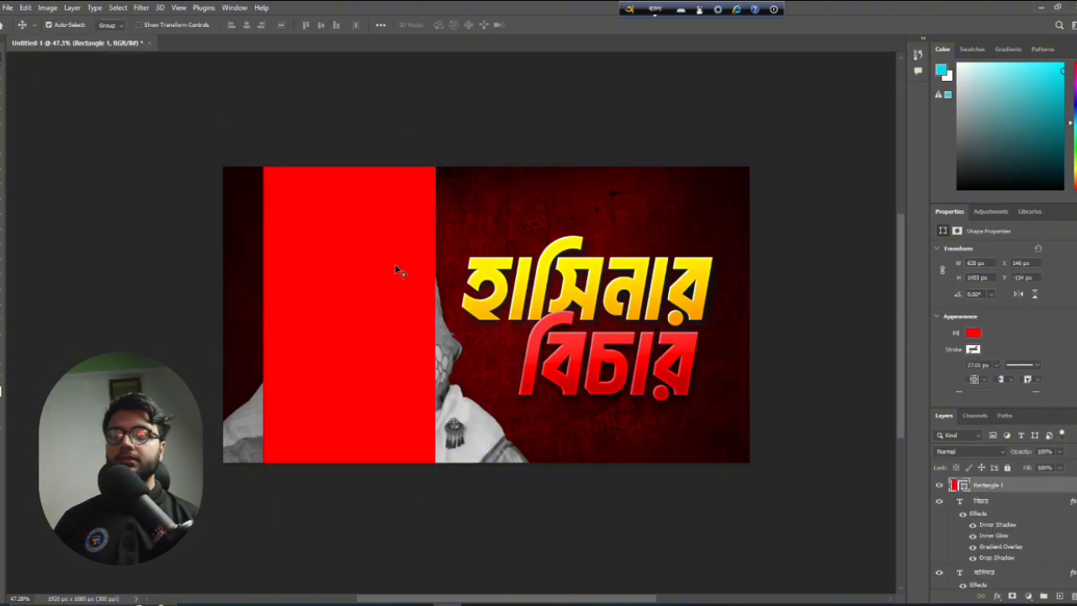
Try to rotate the red rectangle clockwise by about 9.16° and reposition it
{"action": "left_click_drag", "start_coordinate": [395, 263], "coordinate": [396, 266]}
{"action": "key", "text": "ctrl+t"}
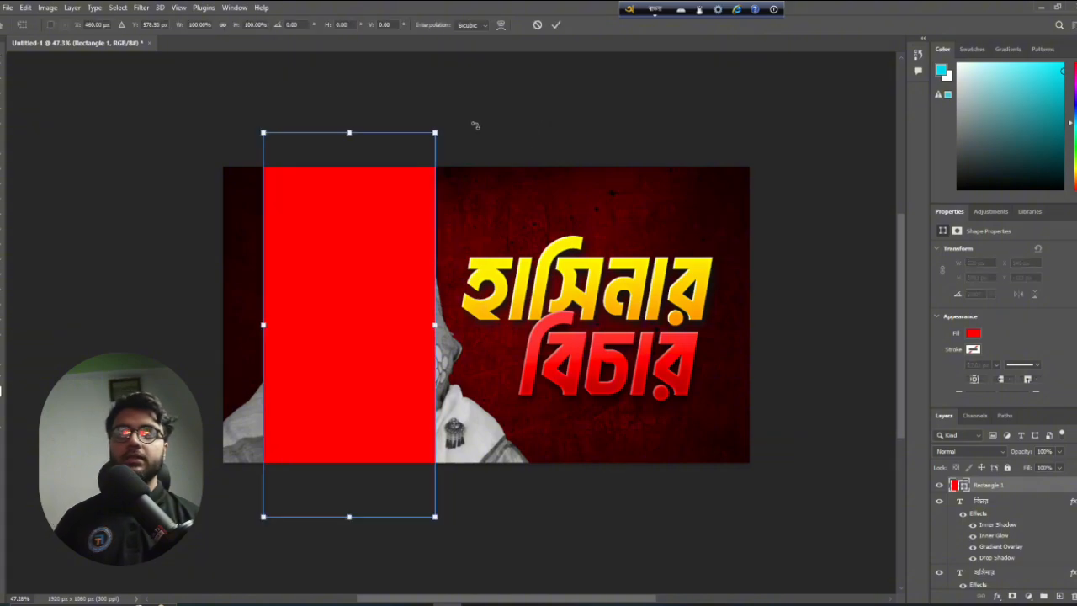
{"action": "left_click_drag", "start_coordinate": [474, 125], "coordinate": [497, 135]}
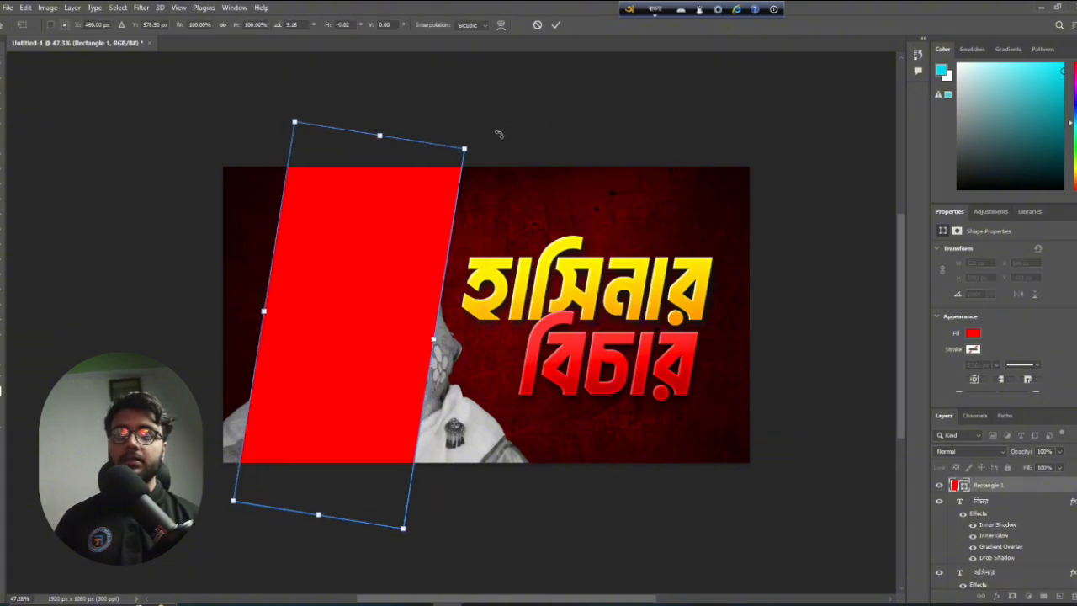
{"action": "key", "text": "Return"}
{"action": "mouse_move", "coordinate": [393, 274]}
{"action": "left_mouse_down"}
{"action": "mouse_move", "coordinate": [420, 270]}
{"action": "mouse_move", "coordinate": [402, 256]}
{"action": "left_mouse_up"}
{"action": "key", "text": "ctrl+z"}
{"action": "key", "text": "ctrl+z"}
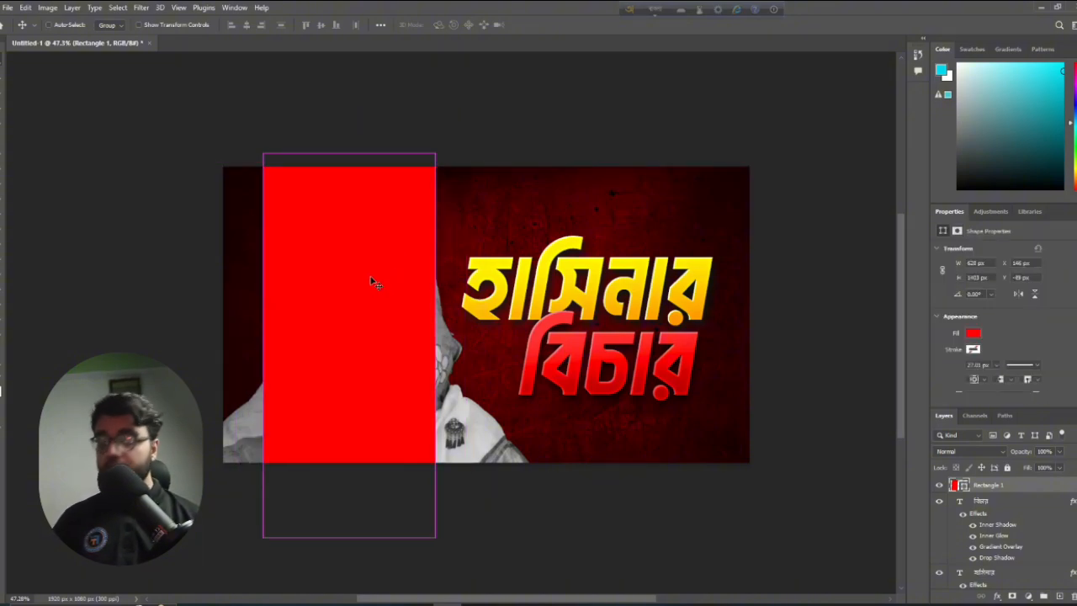
Shorten the red rectangle to 1080 px so its upper and lower edges match the canvas
{"action": "key", "text": "ctrl+t"}
{"action": "left_click_drag", "start_coordinate": [349, 536], "coordinate": [349, 462]}
{"action": "left_click_drag", "start_coordinate": [348, 154], "coordinate": [349, 166]}
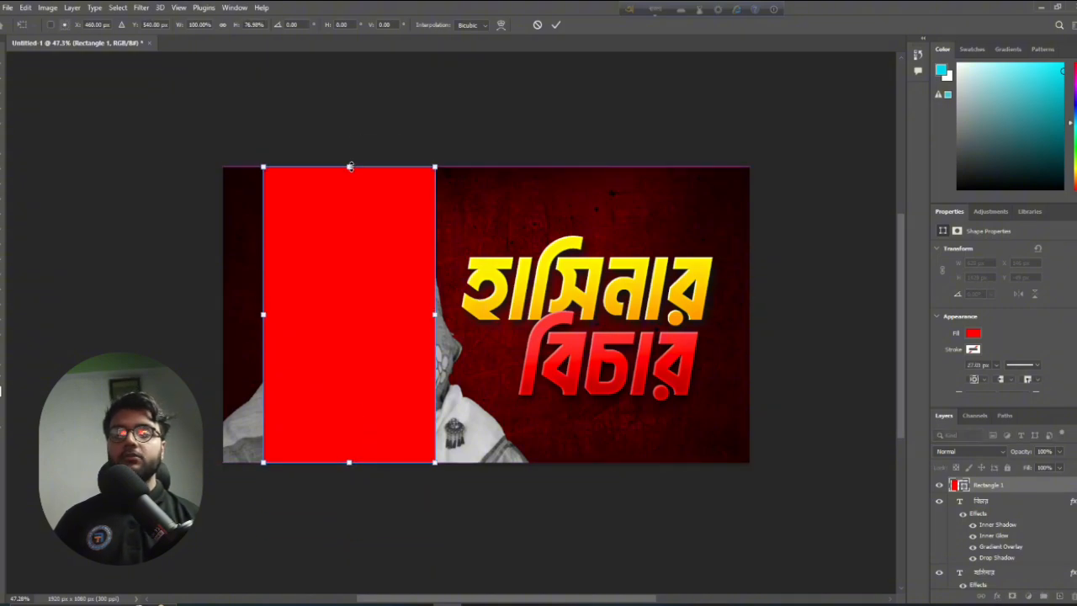
{"action": "key", "text": "Return"}
Skew the red rectangle's two upper corners outward, moving the right corner farther than the left
{"action": "scroll", "coordinate": [388, 210], "scroll_direction": "up", "scroll_amount": 2}
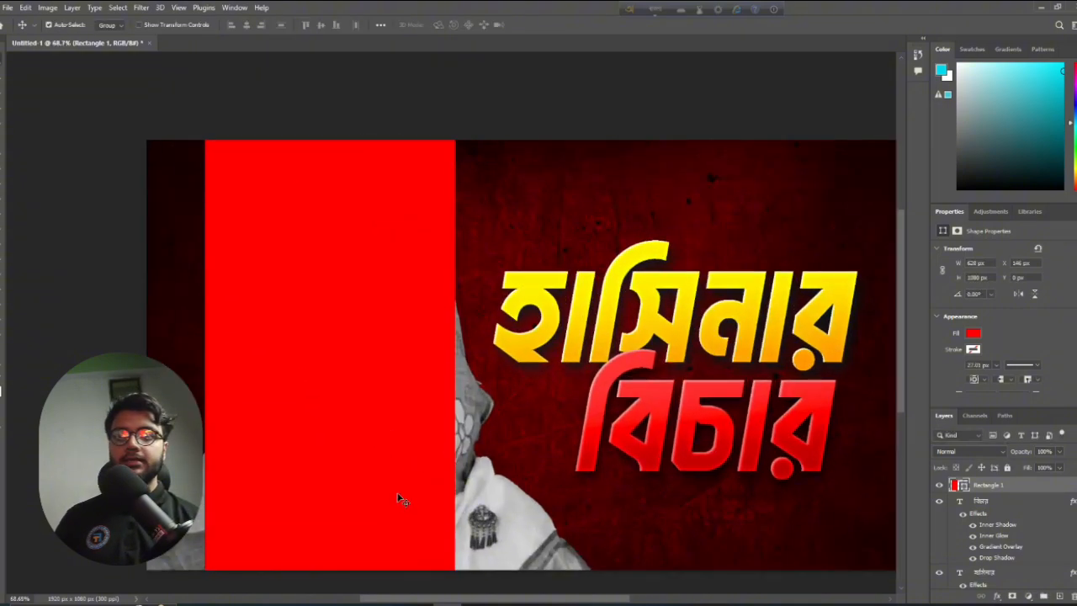
{"action": "key", "text": "ctrl+t"}
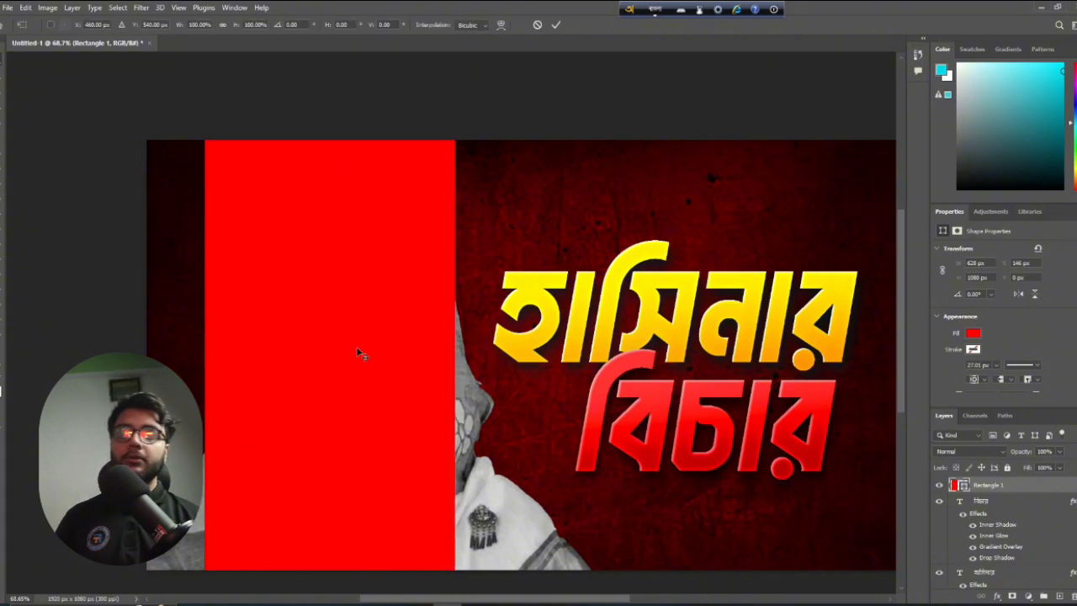
{"action": "right_click", "coordinate": [330, 250]}
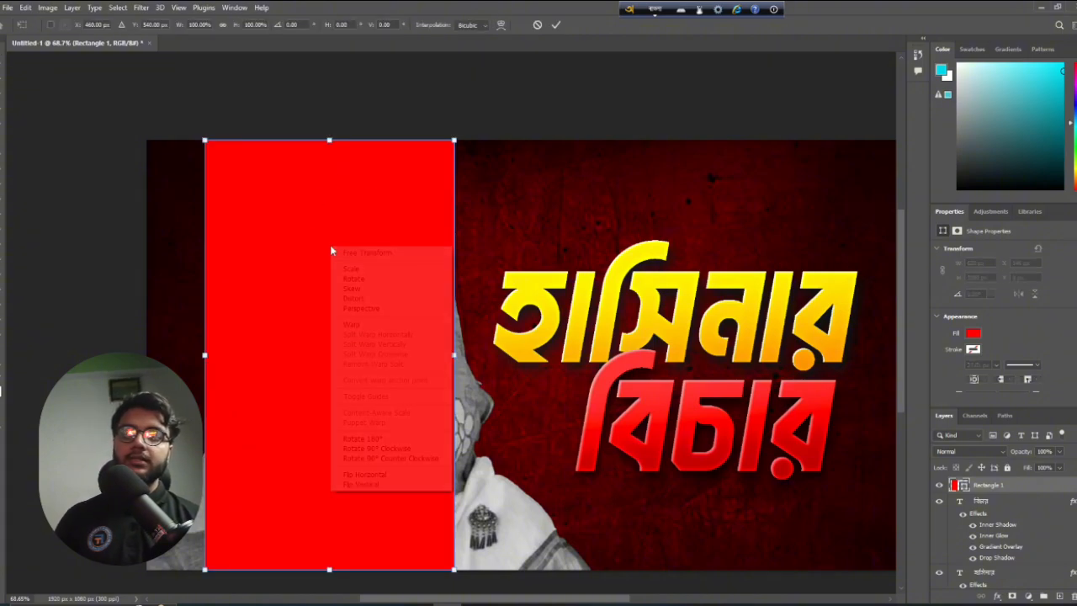
{"action": "left_click", "coordinate": [356, 289]}
{"action": "left_click_drag", "start_coordinate": [456, 142], "coordinate": [512, 142]}
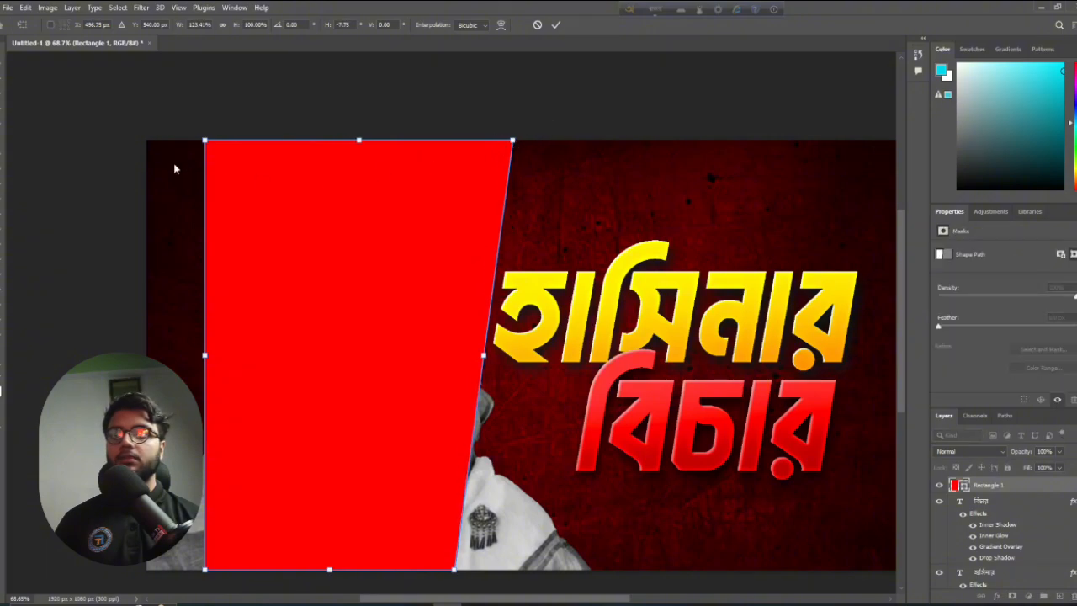
{"action": "left_click_drag", "start_coordinate": [192, 145], "coordinate": [176, 143]}
Skew the red shape's lower corners strongly inward and pull its upper corners slightly back in, giving a trapezoid that tapers downward
{"action": "scroll", "coordinate": [330, 342], "scroll_direction": "down", "scroll_amount": 3}
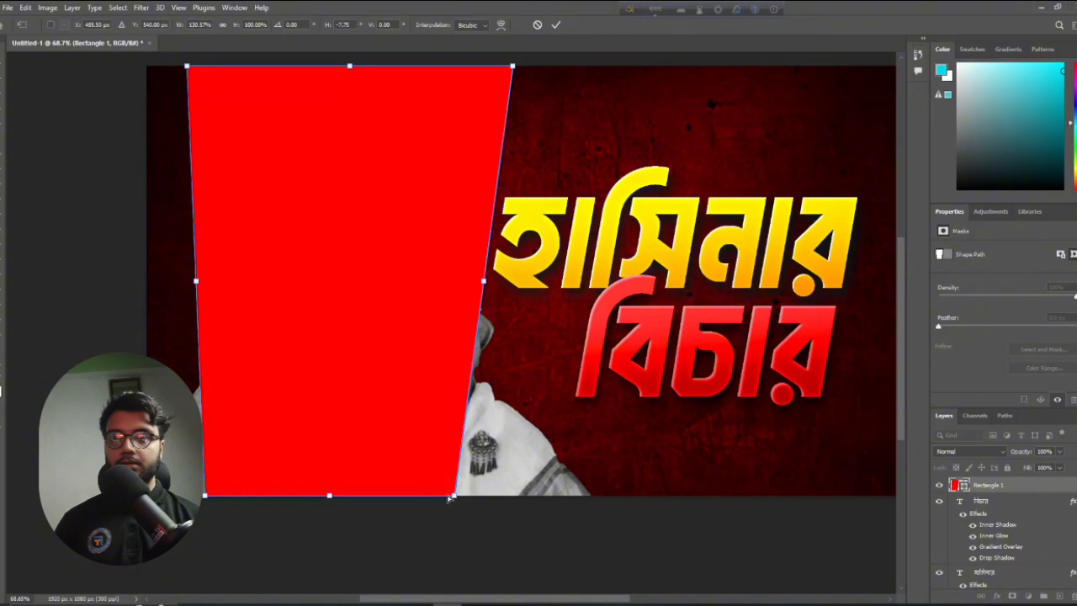
{"action": "left_click_drag", "start_coordinate": [451, 499], "coordinate": [407, 497]}
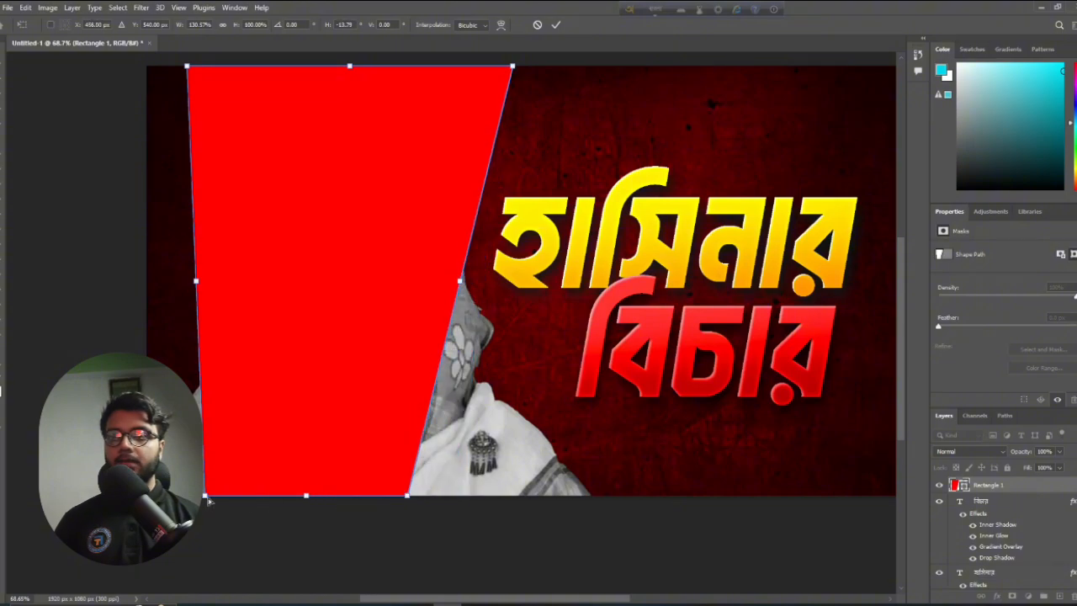
{"action": "left_click_drag", "start_coordinate": [206, 499], "coordinate": [287, 497]}
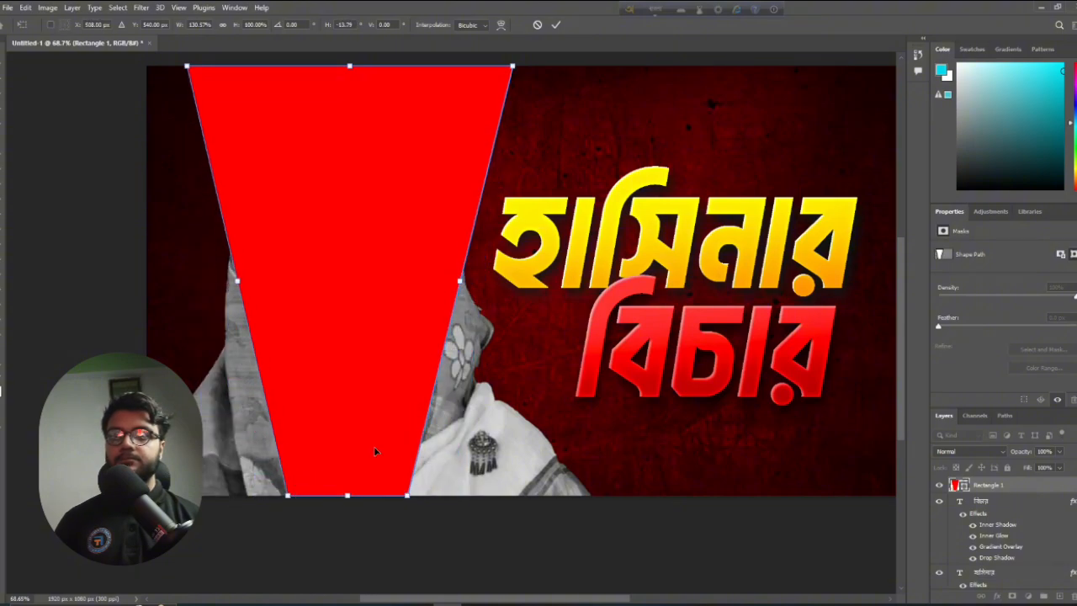
{"action": "scroll", "coordinate": [459, 195], "scroll_direction": "up", "scroll_amount": 3}
{"action": "left_click_drag", "start_coordinate": [514, 132], "coordinate": [495, 133]}
{"action": "left_click_drag", "start_coordinate": [187, 132], "coordinate": [203, 123]}
{"action": "key", "text": "Return"}
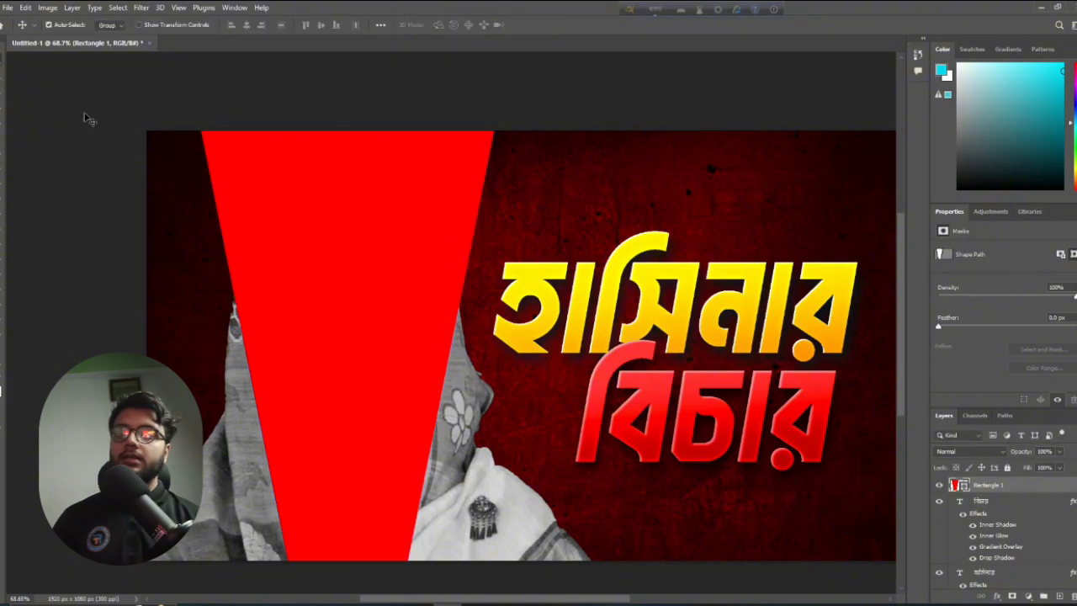
Place the red trapezoid behind the portrait, directly above the dark red colour fill layer
{"action": "scroll", "coordinate": [307, 244], "scroll_direction": "down", "scroll_amount": 3}
{"action": "left_click", "coordinate": [1001, 453]}
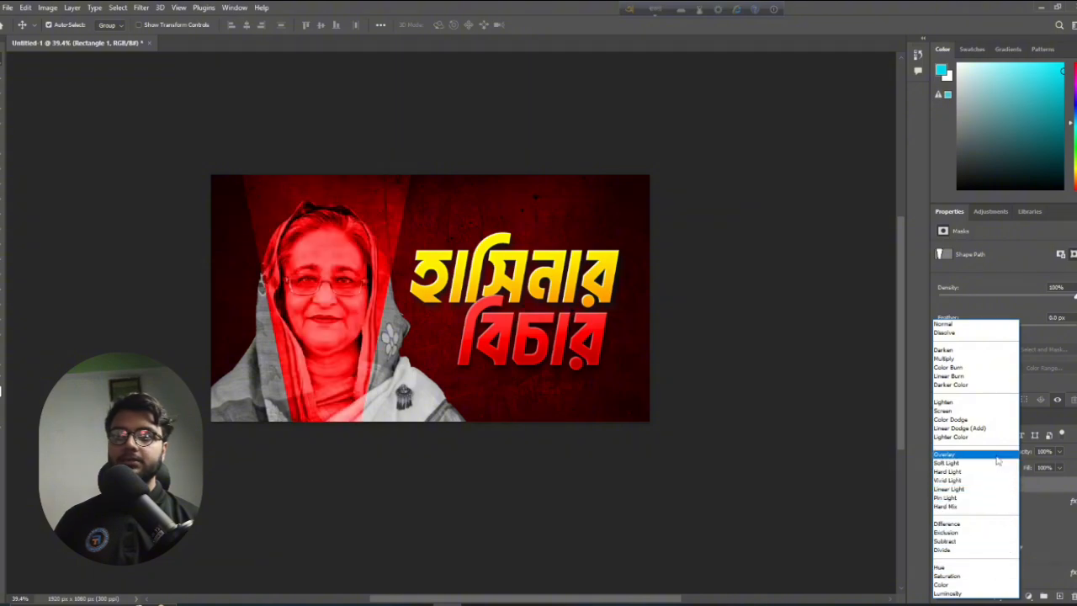
{"action": "left_click", "coordinate": [894, 477]}
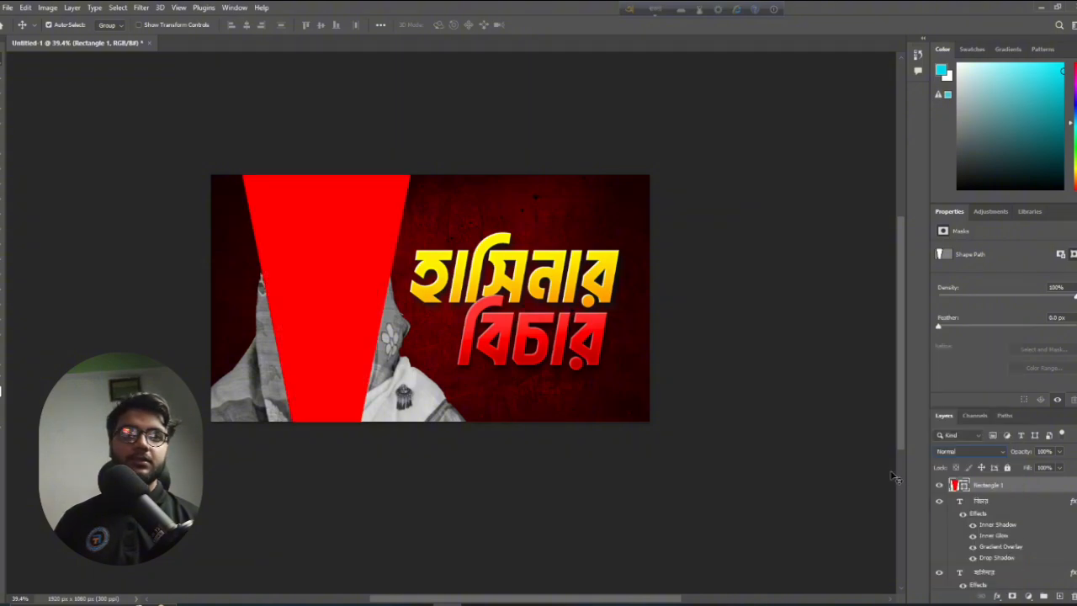
{"action": "left_click_drag", "start_coordinate": [1026, 488], "coordinate": [1022, 559]}
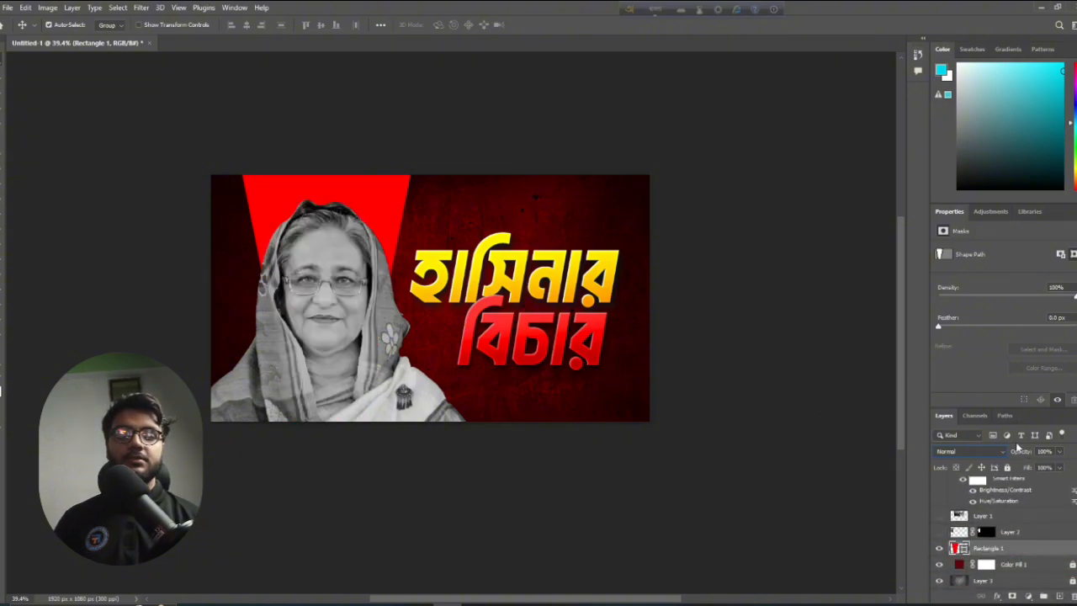
Slightly transform the black-and-white portrait and move it a little lower in front of the red trapezoid
{"action": "left_click", "coordinate": [348, 274]}
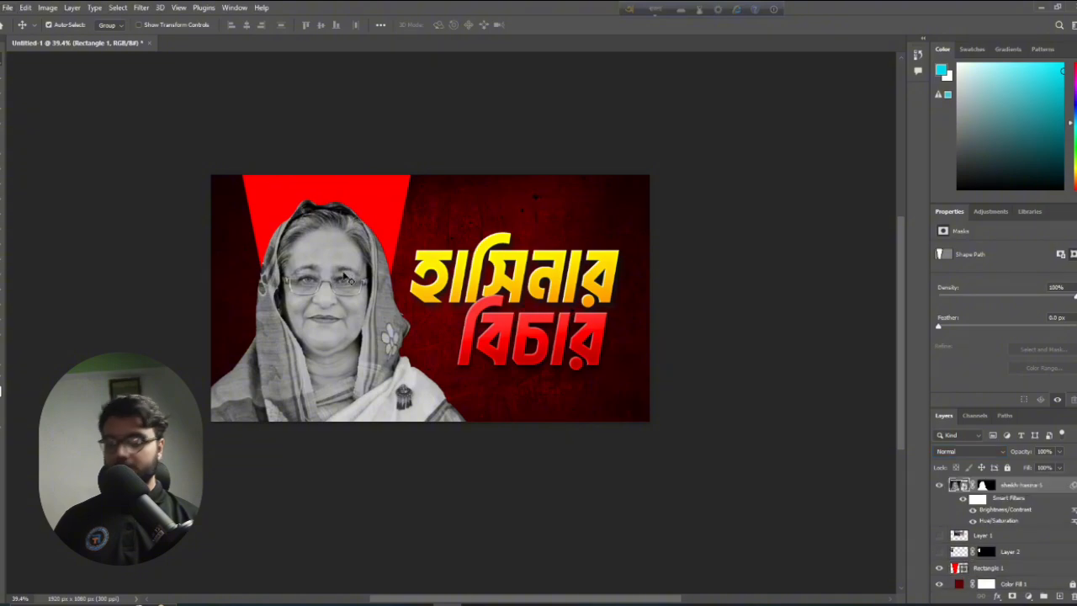
{"action": "key", "text": "ctrl+t"}
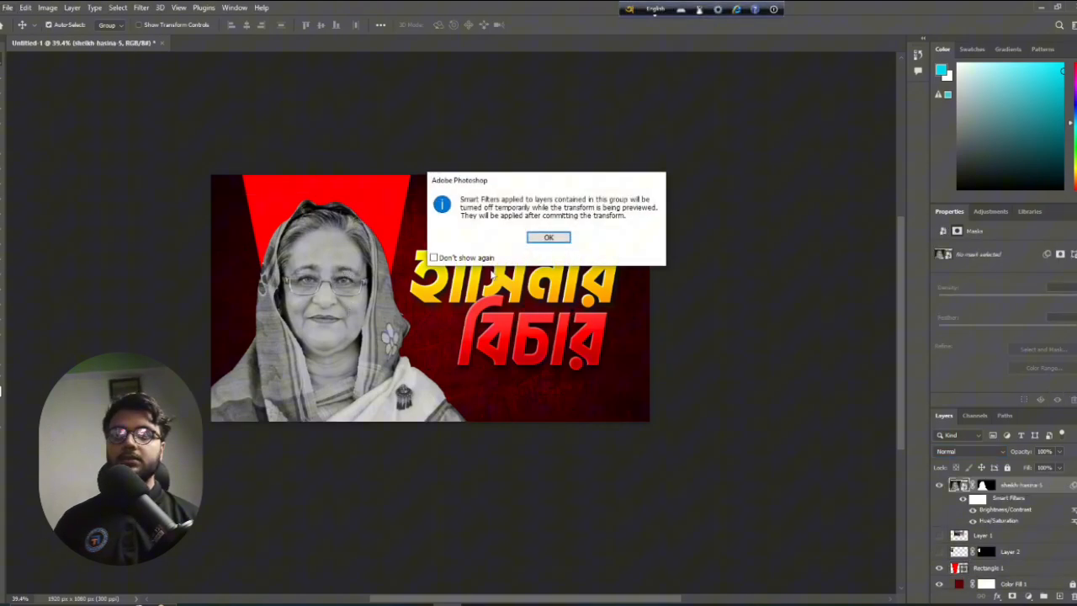
{"action": "left_click", "coordinate": [548, 237]}
{"action": "mouse_move", "coordinate": [468, 306]}
{"action": "left_mouse_down"}
{"action": "mouse_move", "coordinate": [456, 306]}
{"action": "mouse_move", "coordinate": [474, 305]}
{"action": "left_mouse_up"}
{"action": "left_click_drag", "start_coordinate": [393, 324], "coordinate": [367, 371]}
{"action": "key", "text": "Return"}
Skew the red trapezoid's lower corners outward and its upper corners slightly inward so that its sides taper less
{"action": "left_click", "coordinate": [381, 199]}
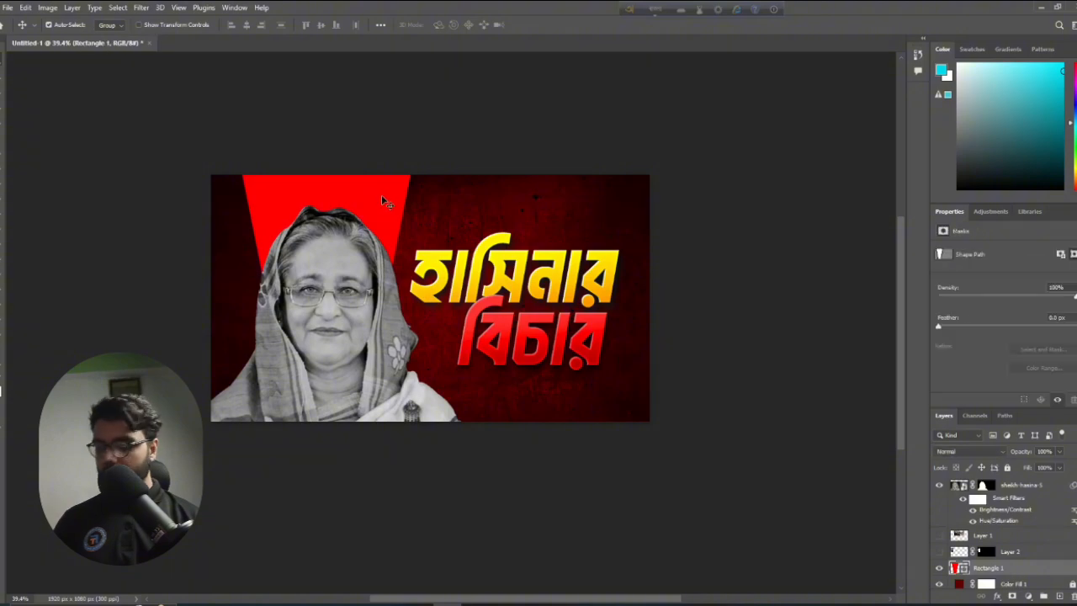
{"action": "key", "text": "ctrl+t"}
{"action": "right_click", "coordinate": [377, 196]}
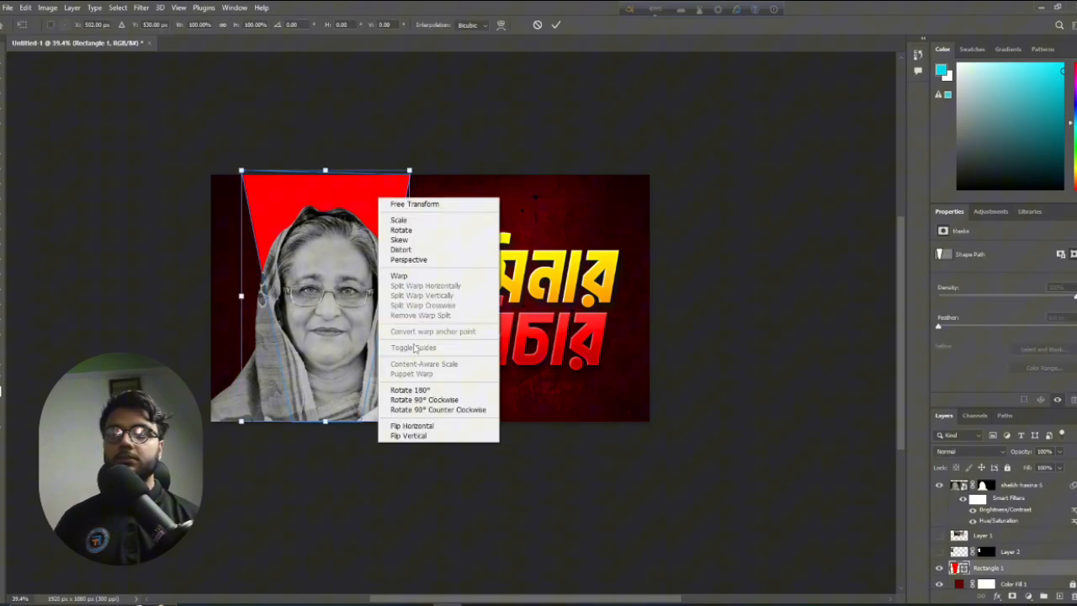
{"action": "left_click", "coordinate": [399, 276]}
{"action": "right_click", "coordinate": [332, 278]}
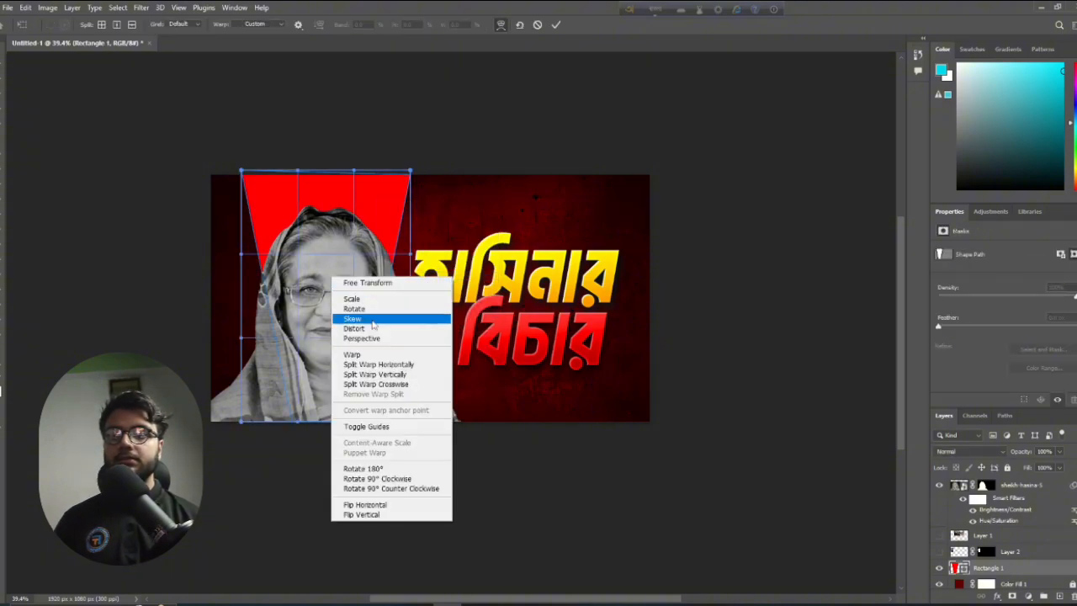
{"action": "left_click", "coordinate": [373, 319]}
{"action": "left_click_drag", "start_coordinate": [409, 423], "coordinate": [426, 423]}
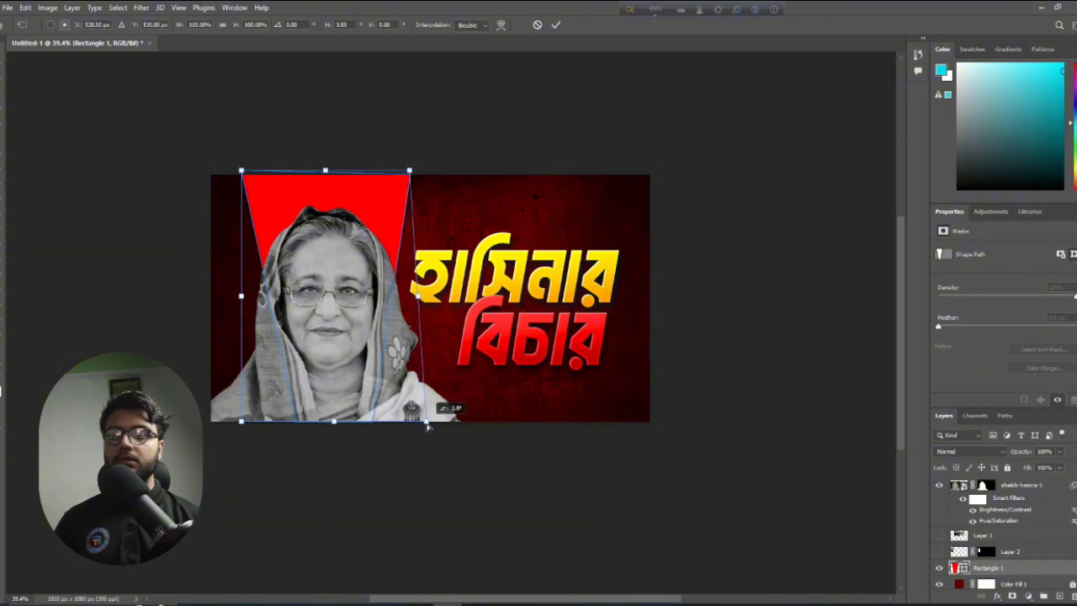
{"action": "left_click_drag", "start_coordinate": [241, 423], "coordinate": [221, 421]}
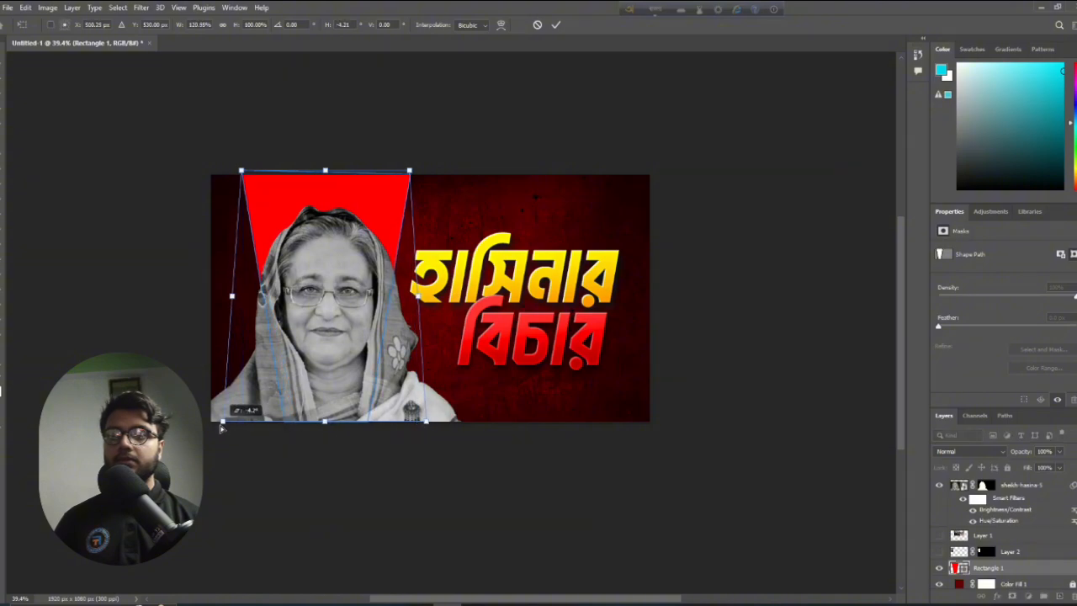
{"action": "left_click_drag", "start_coordinate": [242, 171], "coordinate": [249, 171]}
{"action": "left_click_drag", "start_coordinate": [410, 172], "coordinate": [402, 172]}
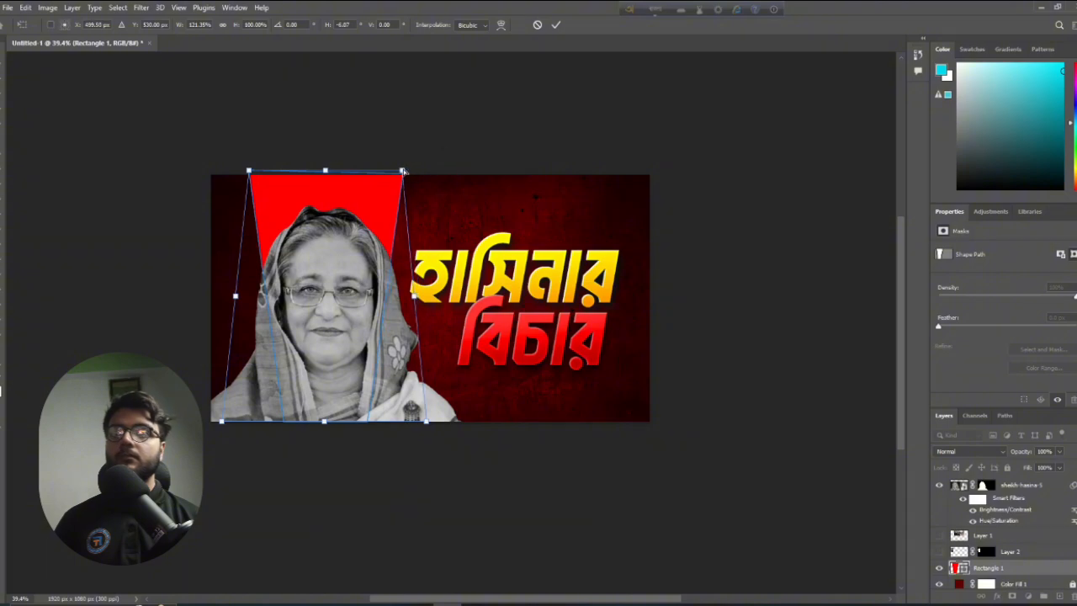
{"action": "key", "text": "Return"}
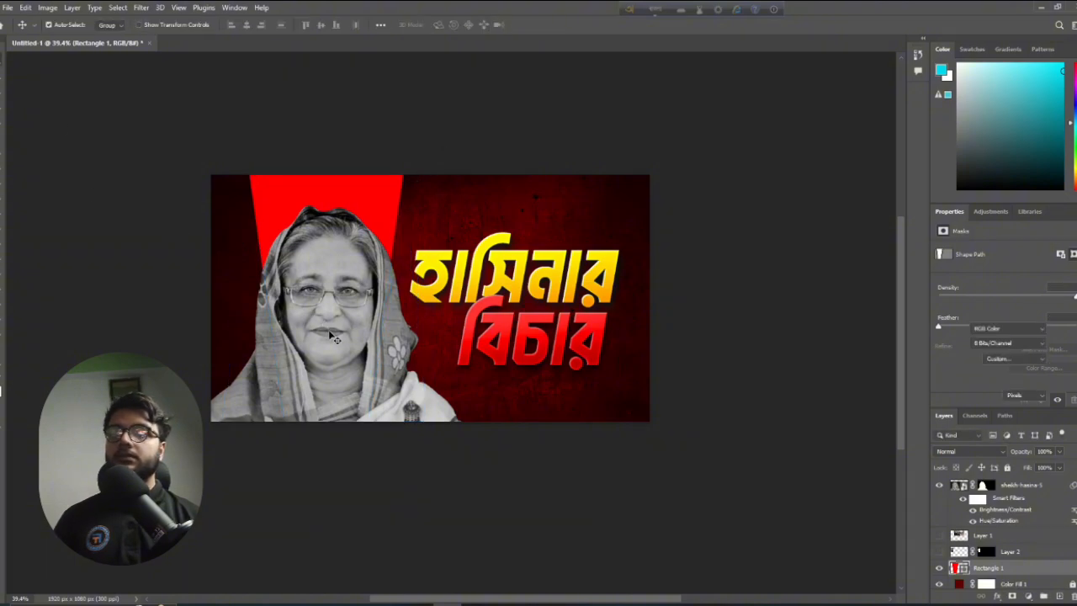
Nudge the portrait slightly upward and set the red trapezoid's blend mode to Overlay
{"action": "left_click_drag", "start_coordinate": [330, 334], "coordinate": [329, 329]}
{"action": "left_click", "coordinate": [370, 202]}
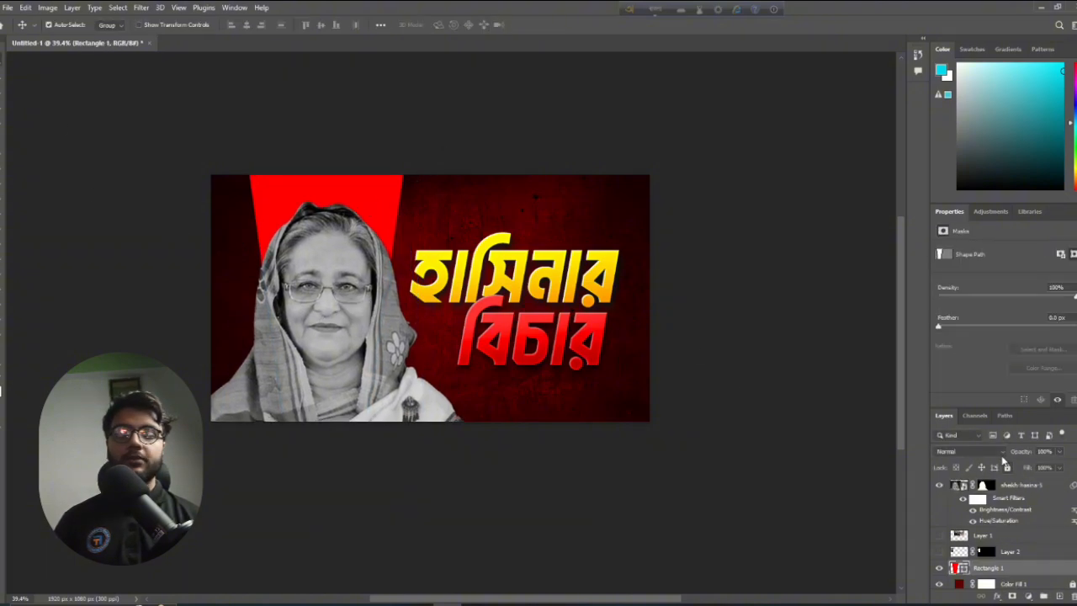
{"action": "left_click", "coordinate": [1001, 452]}
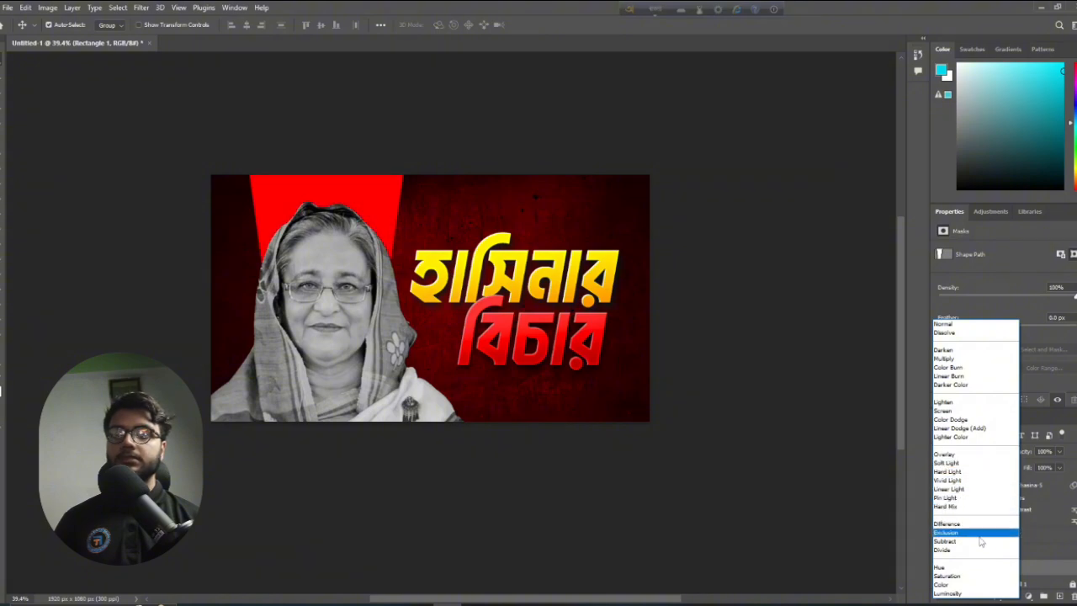
{"action": "left_click", "coordinate": [946, 454]}
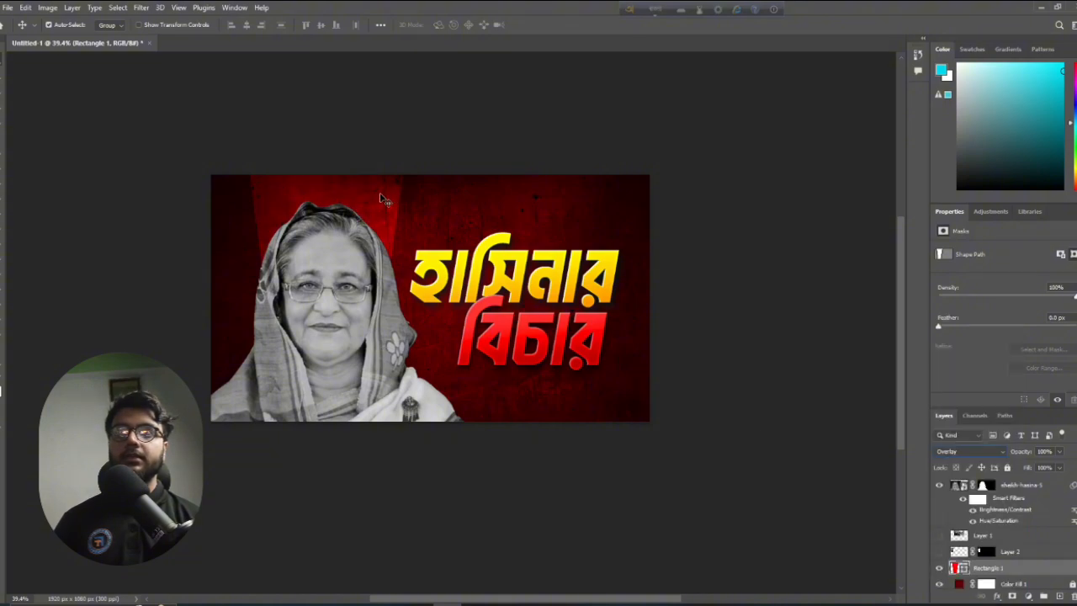
Change the trapezoid's fill colour from red to white
{"action": "key", "text": "u"}
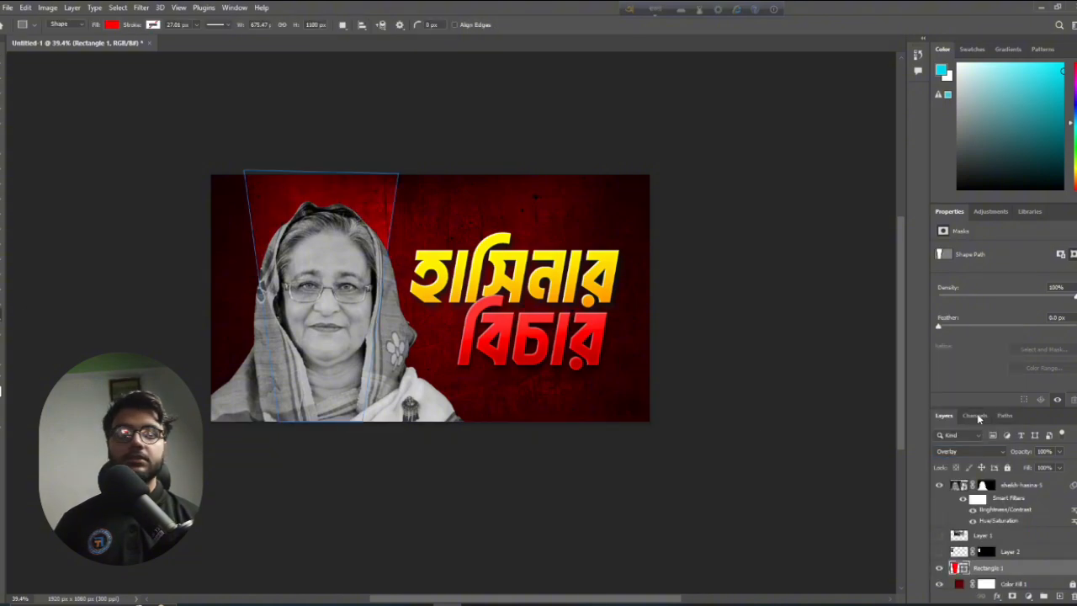
{"action": "scroll", "coordinate": [965, 530], "scroll_direction": "down", "scroll_amount": 2}
{"action": "double_click", "coordinate": [955, 571]}
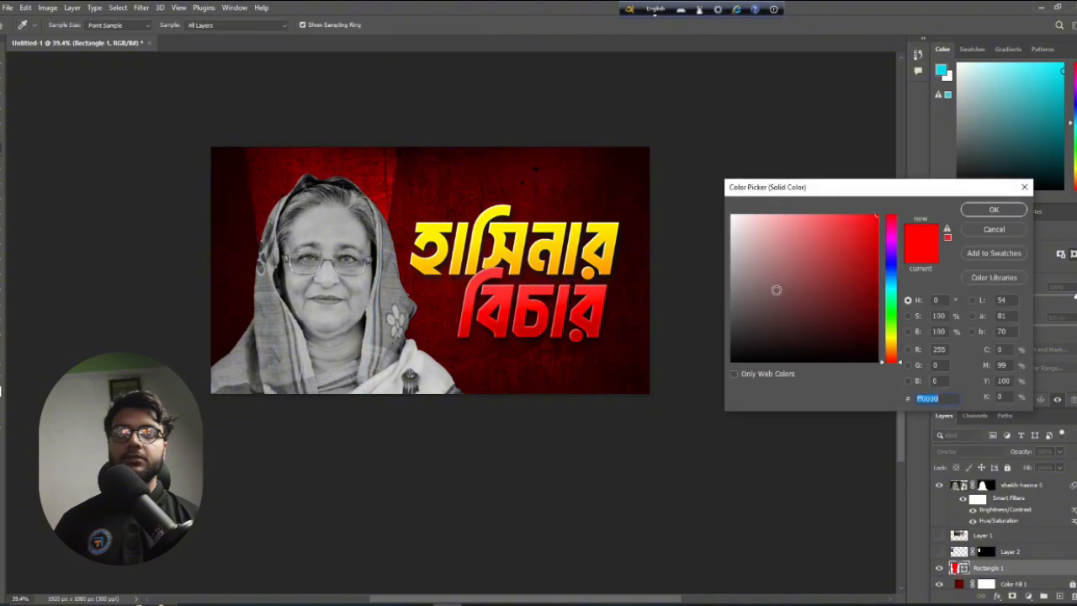
{"action": "left_click_drag", "start_coordinate": [868, 222], "coordinate": [671, 175]}
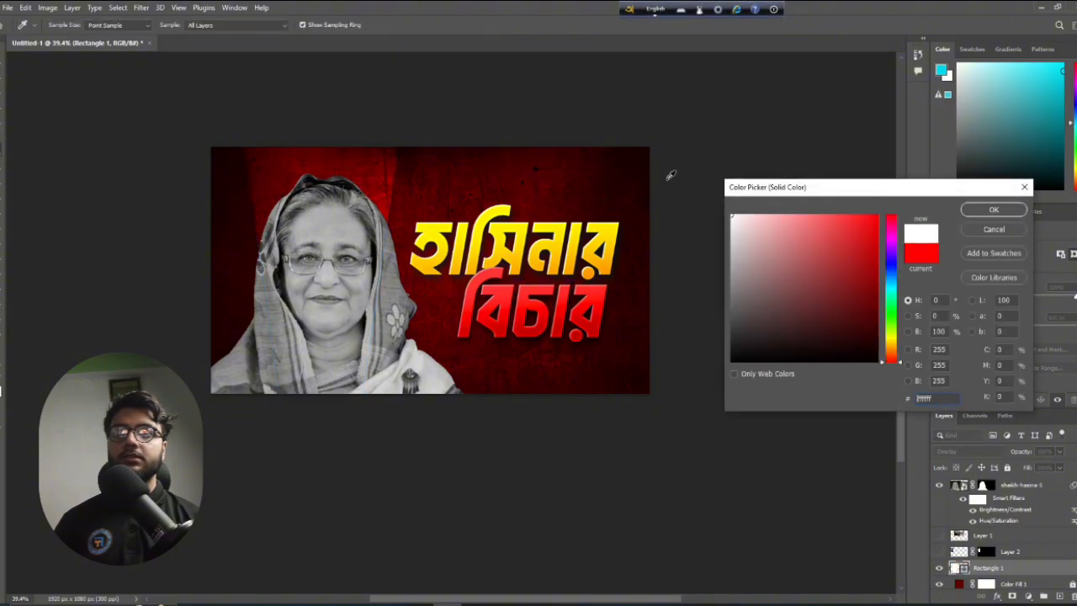
{"action": "left_click", "coordinate": [892, 342]}
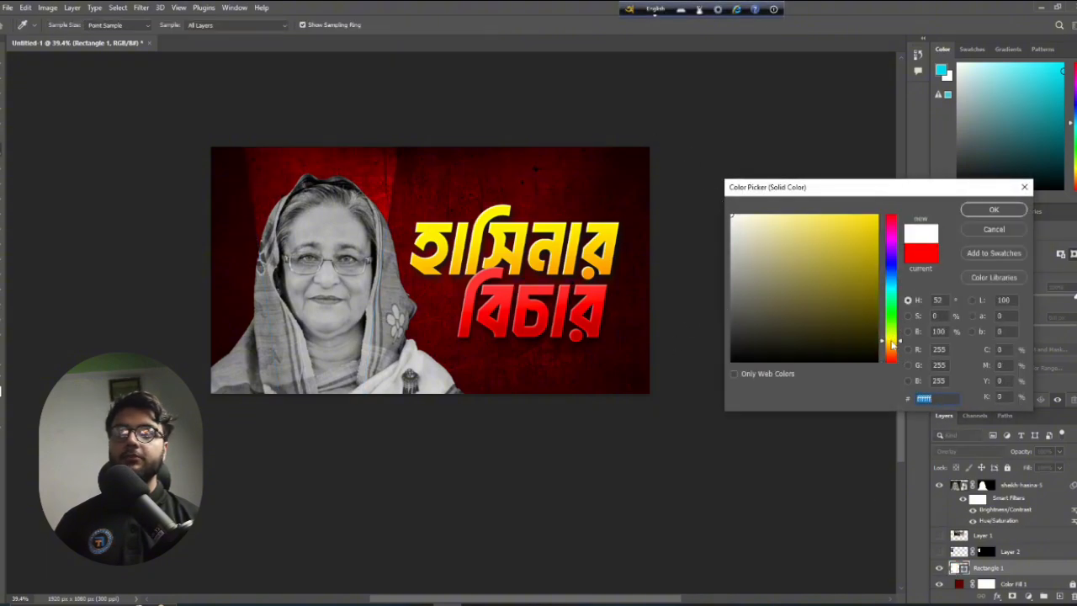
{"action": "left_click", "coordinate": [808, 216]}
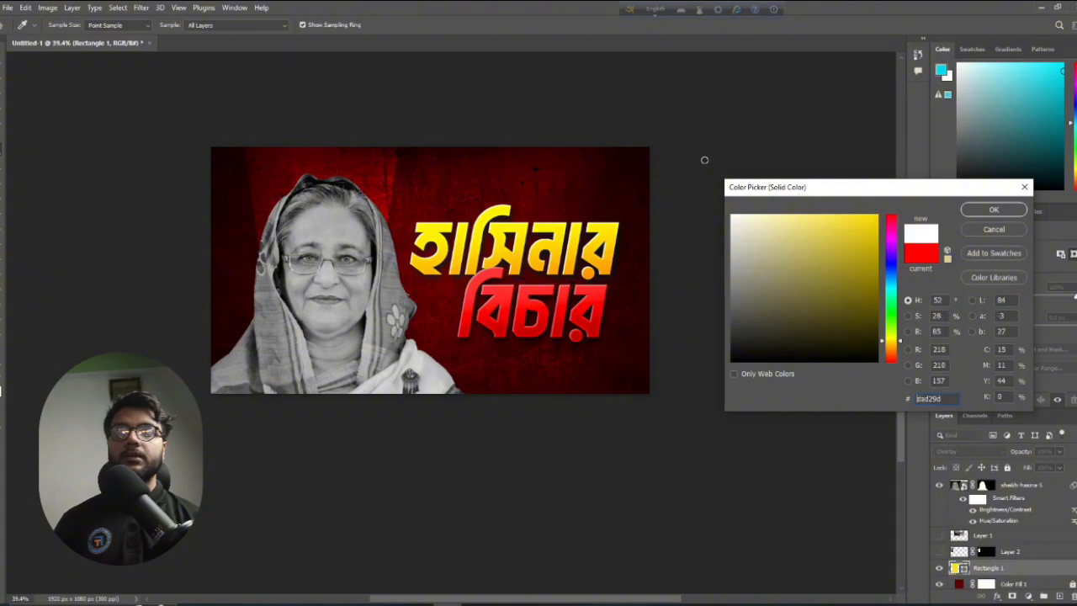
{"action": "left_click", "coordinate": [990, 216]}
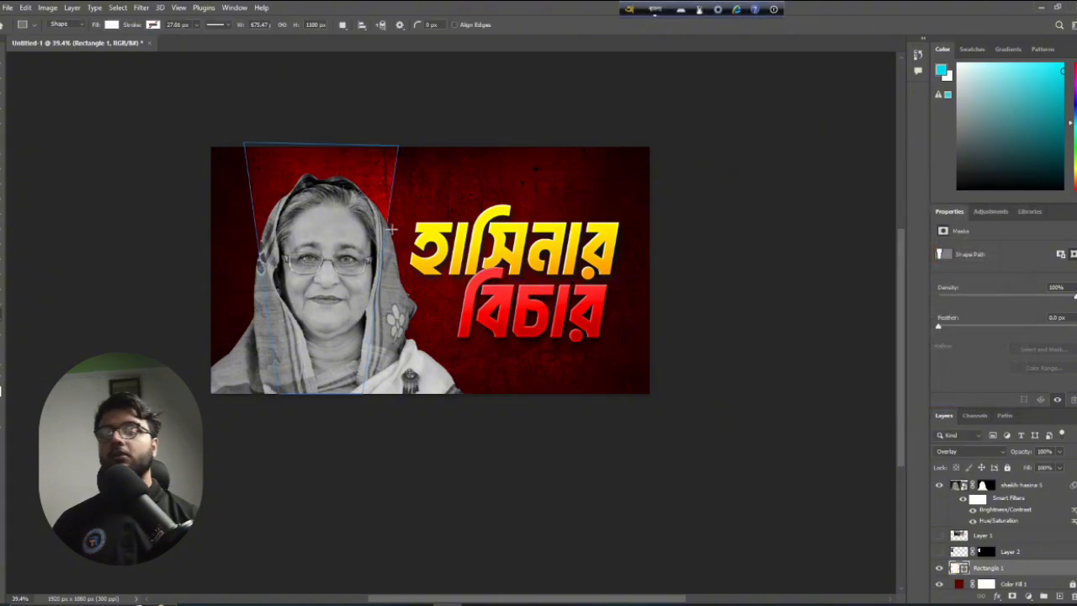
Duplicate the white Overlay trapezoid and offset the copy slightly to the right behind the portrait
{"action": "scroll", "coordinate": [392, 229], "scroll_direction": "down", "scroll_amount": 1}
{"action": "key", "text": "v"}
{"action": "scroll", "coordinate": [370, 219], "scroll_direction": "up", "scroll_amount": 3}
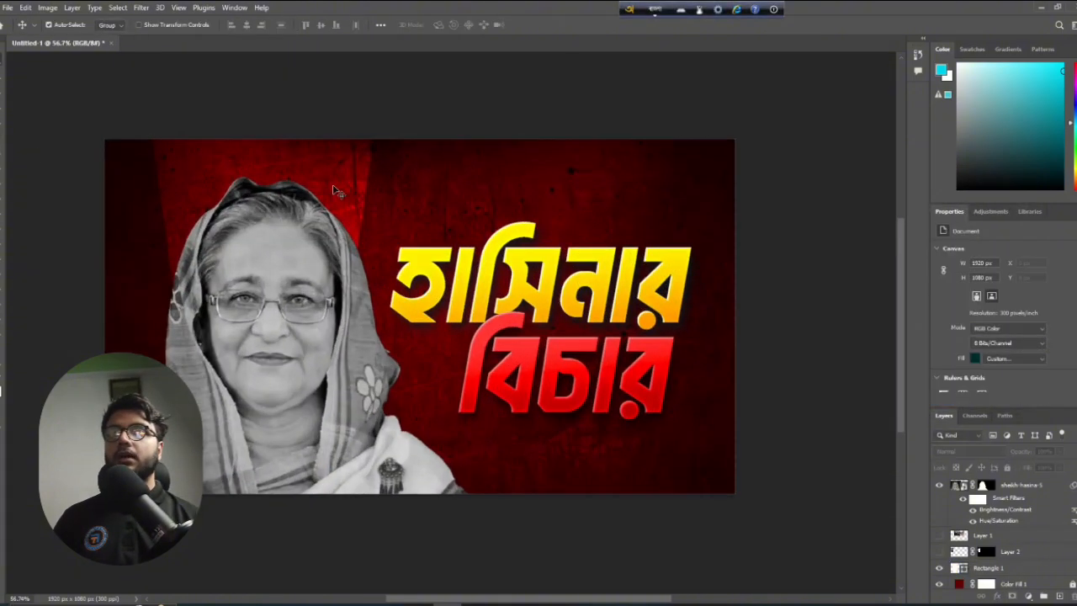
{"action": "left_click_drag", "start_coordinate": [369, 215], "coordinate": [387, 214]}
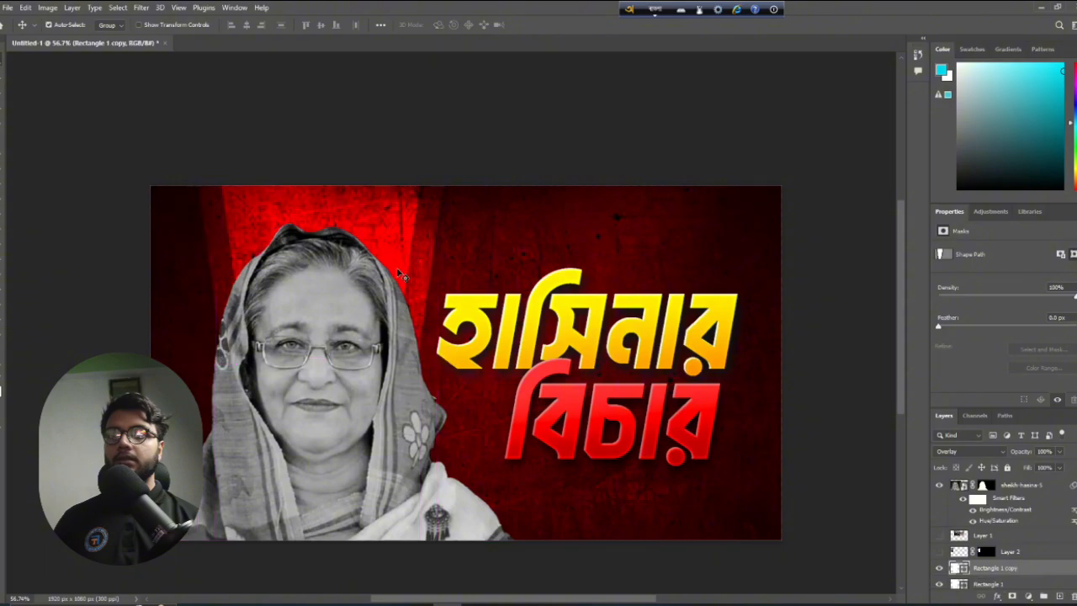
{"action": "left_click_drag", "start_coordinate": [402, 259], "coordinate": [395, 258]}
{"action": "left_click", "coordinate": [388, 134]}
{"action": "left_click_drag", "start_coordinate": [603, 267], "coordinate": [658, 267]}
{"action": "left_click", "coordinate": [479, 244]}
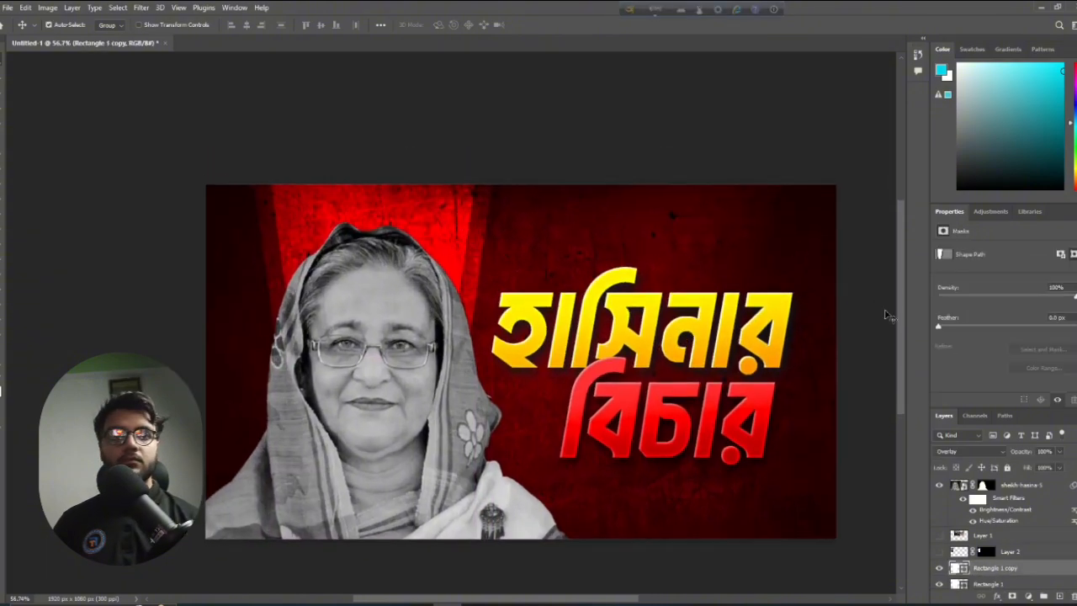
Fill the duplicated trapezoid with dark red c40000 and nudge it slightly
{"action": "double_click", "coordinate": [959, 568]}
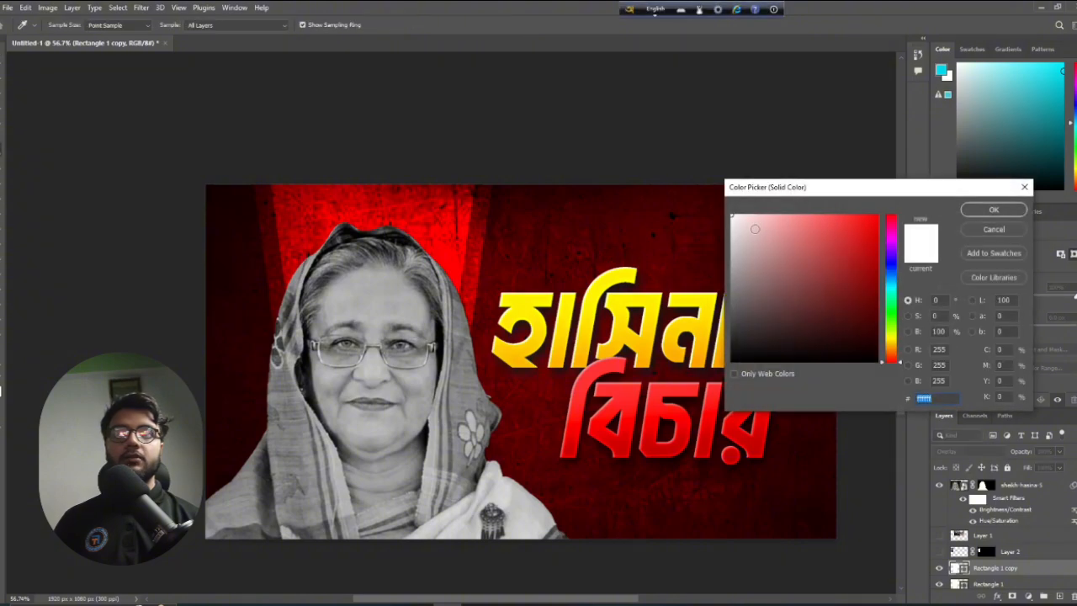
{"action": "type", "text": "ff0000"}
{"action": "mouse_move", "coordinate": [831, 254]}
{"action": "left_mouse_down"}
{"action": "mouse_move", "coordinate": [896, 300]}
{"action": "mouse_move", "coordinate": [901, 236]}
{"action": "left_mouse_up"}
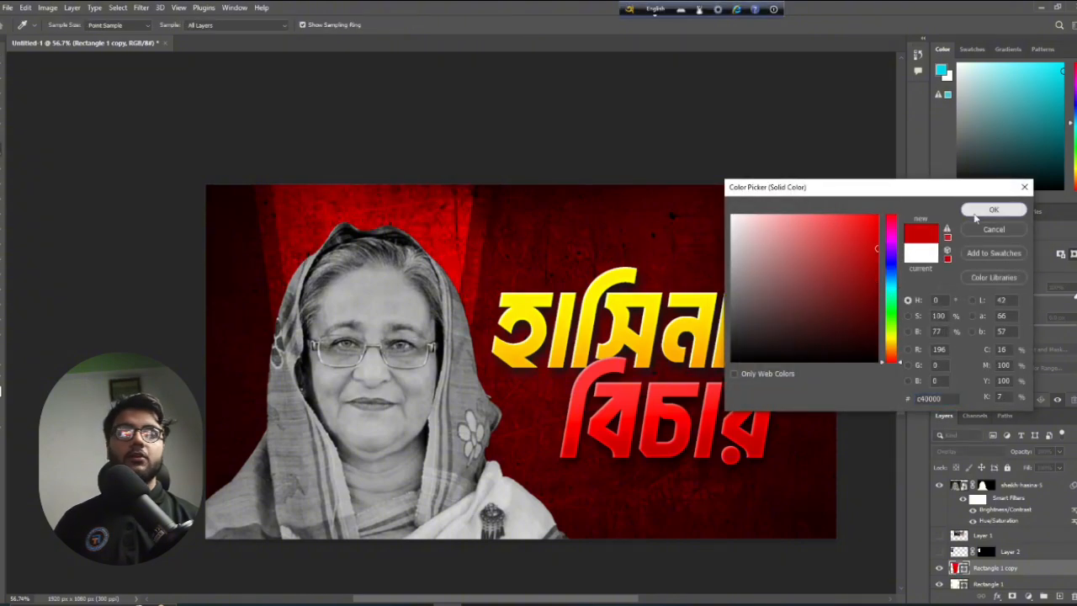
{"action": "left_click", "coordinate": [991, 210]}
{"action": "scroll", "coordinate": [436, 210], "scroll_direction": "down", "scroll_amount": 1}
{"action": "scroll", "coordinate": [436, 210], "scroll_direction": "up", "scroll_amount": 2}
{"action": "scroll", "coordinate": [436, 210], "scroll_direction": "down", "scroll_amount": 2}
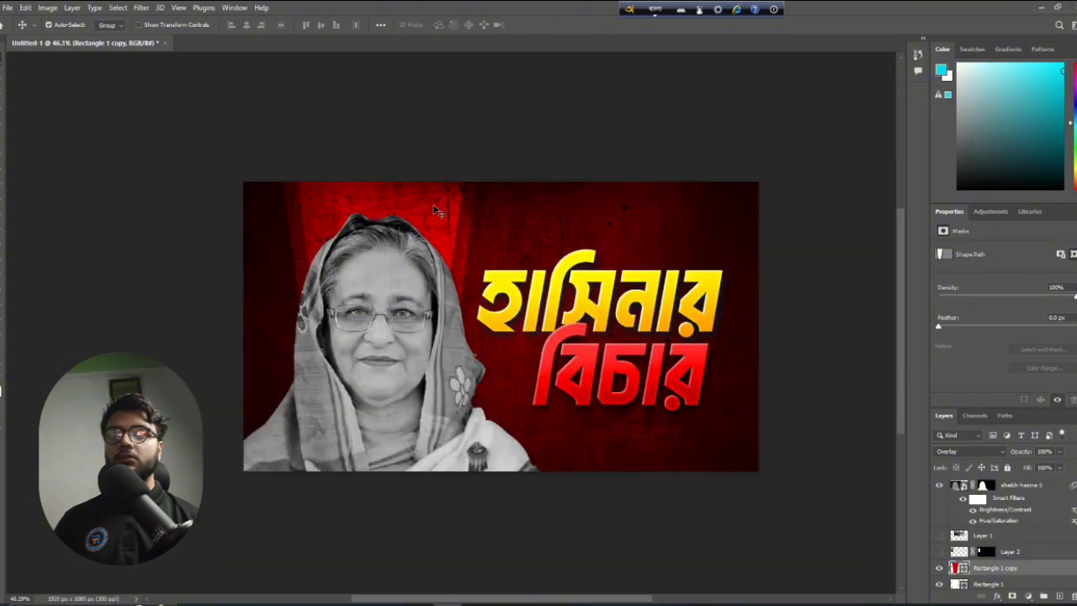
{"action": "left_click_drag", "start_coordinate": [436, 210], "coordinate": [439, 207]}
Examine the two overlapping trapezoids behind the portrait, both across the whole thumbnail and close up
{"action": "scroll", "coordinate": [457, 247], "scroll_direction": "down", "scroll_amount": 5}
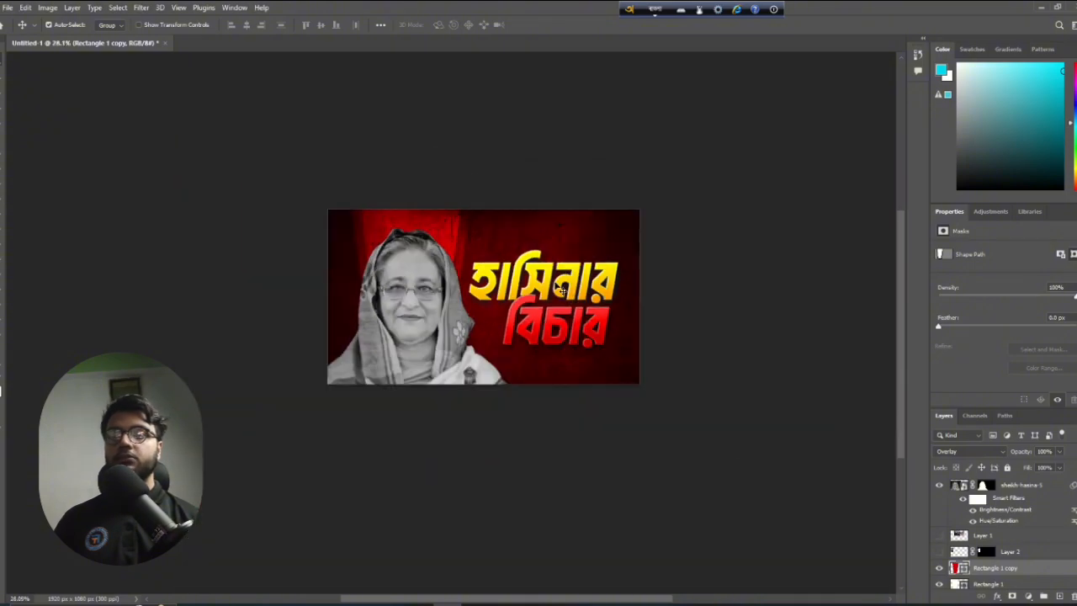
{"action": "scroll", "coordinate": [505, 303], "scroll_direction": "up", "scroll_amount": 1}
{"action": "scroll", "coordinate": [383, 267], "scroll_direction": "up", "scroll_amount": 8}
{"action": "scroll", "coordinate": [349, 317], "scroll_direction": "down", "scroll_amount": 3}
{"action": "scroll", "coordinate": [379, 341], "scroll_direction": "right", "scroll_amount": 1}
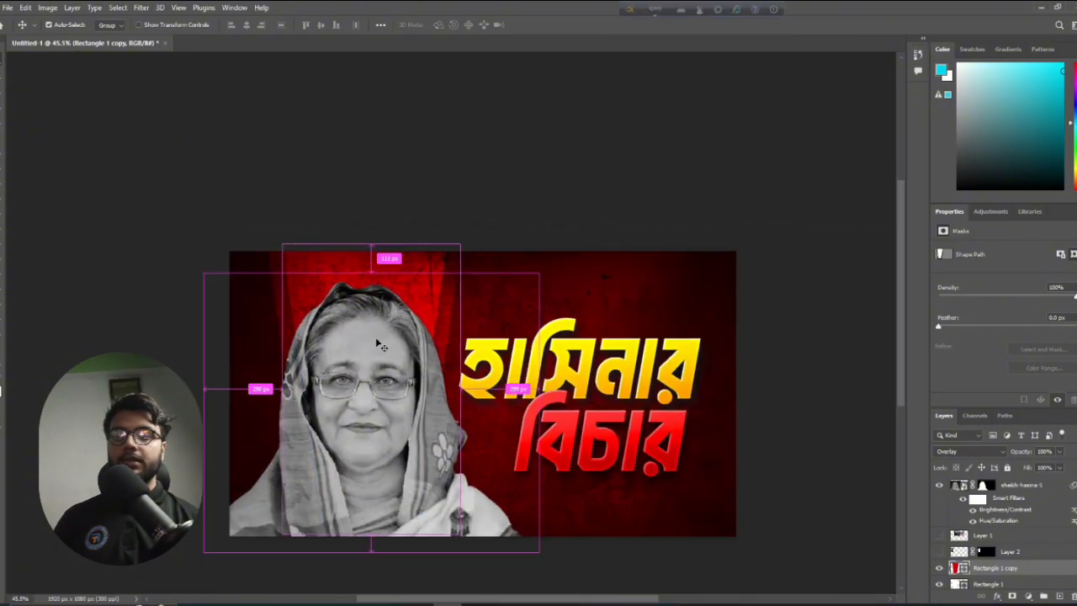
{"action": "scroll", "coordinate": [380, 344], "scroll_direction": "down", "scroll_amount": 2}
{"action": "scroll", "coordinate": [406, 332], "scroll_direction": "right", "scroll_amount": 1}
{"action": "scroll", "coordinate": [411, 328], "scroll_direction": "up", "scroll_amount": 1}
{"action": "scroll", "coordinate": [395, 327], "scroll_direction": "right", "scroll_amount": 1}
{"action": "scroll", "coordinate": [176, 250], "scroll_direction": "left", "scroll_amount": 1}
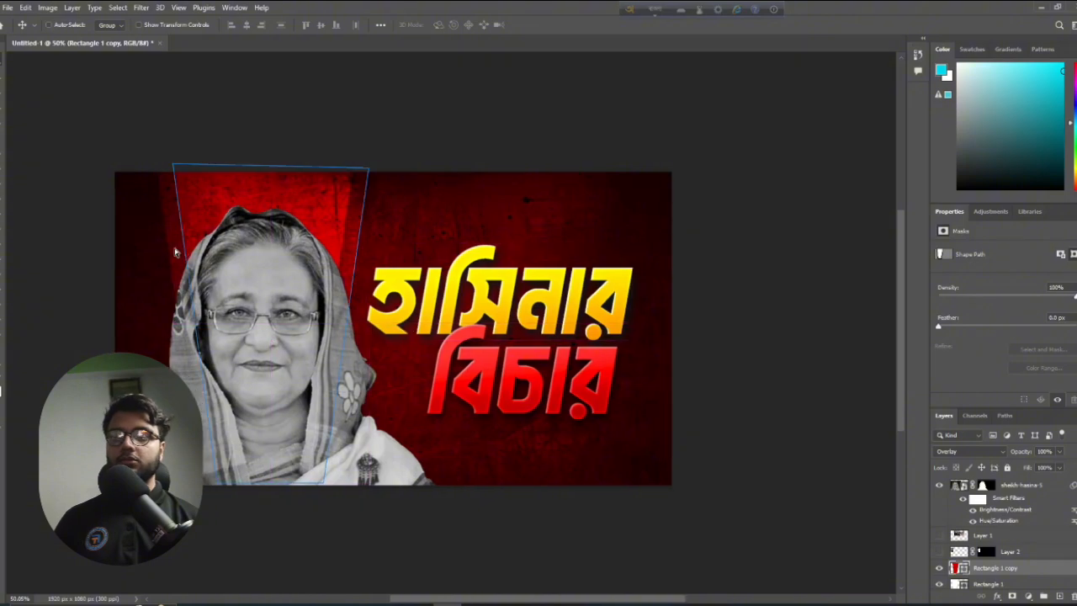
{"action": "scroll", "coordinate": [175, 249], "scroll_direction": "up", "scroll_amount": 1}
Show the protest photo with the armed police and move it right to about X 730 px, Y -6 px behind the headline
{"action": "left_click", "coordinate": [939, 536]}
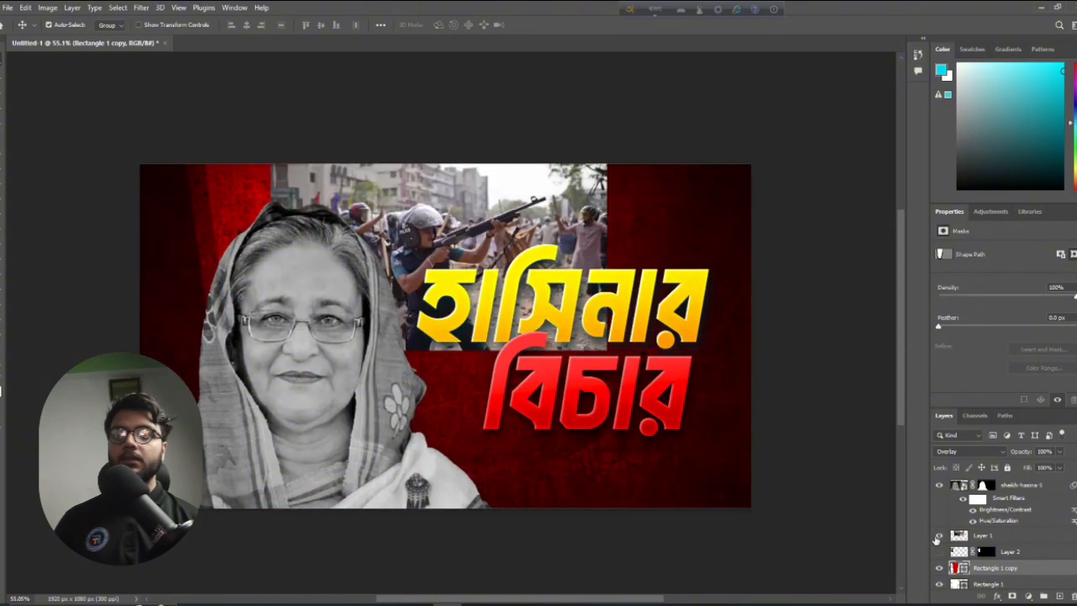
{"action": "scroll", "coordinate": [472, 295], "scroll_direction": "down", "scroll_amount": 3}
{"action": "left_click_drag", "start_coordinate": [485, 237], "coordinate": [561, 239]}
{"action": "scroll", "coordinate": [1001, 512], "scroll_direction": "down", "scroll_amount": 1}
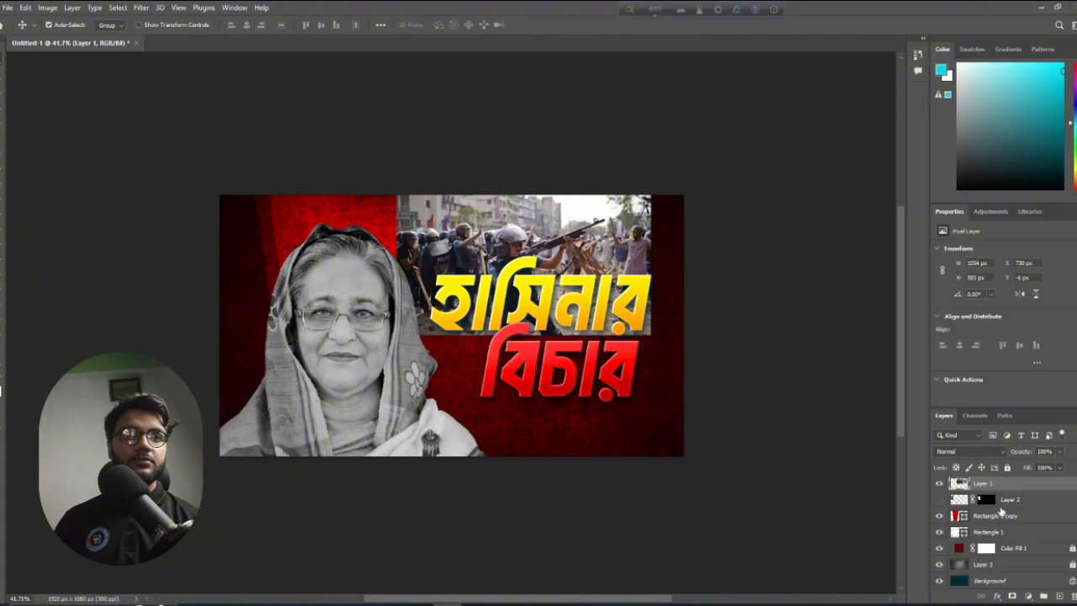
Move the crowd photo on Layer 1 down in the layer stack so it sits directly beneath Color Fill 1
{"action": "left_click_drag", "start_coordinate": [1010, 486], "coordinate": [1034, 560]}
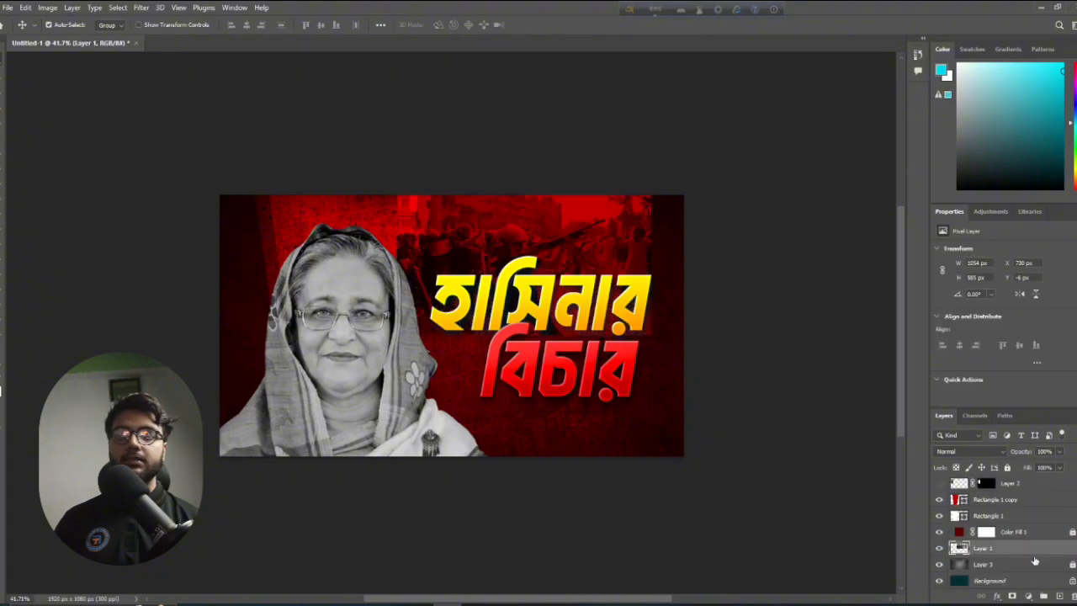
{"action": "scroll", "coordinate": [547, 233], "scroll_direction": "up", "scroll_amount": 5}
{"action": "scroll", "coordinate": [526, 248], "scroll_direction": "down", "scroll_amount": 4}
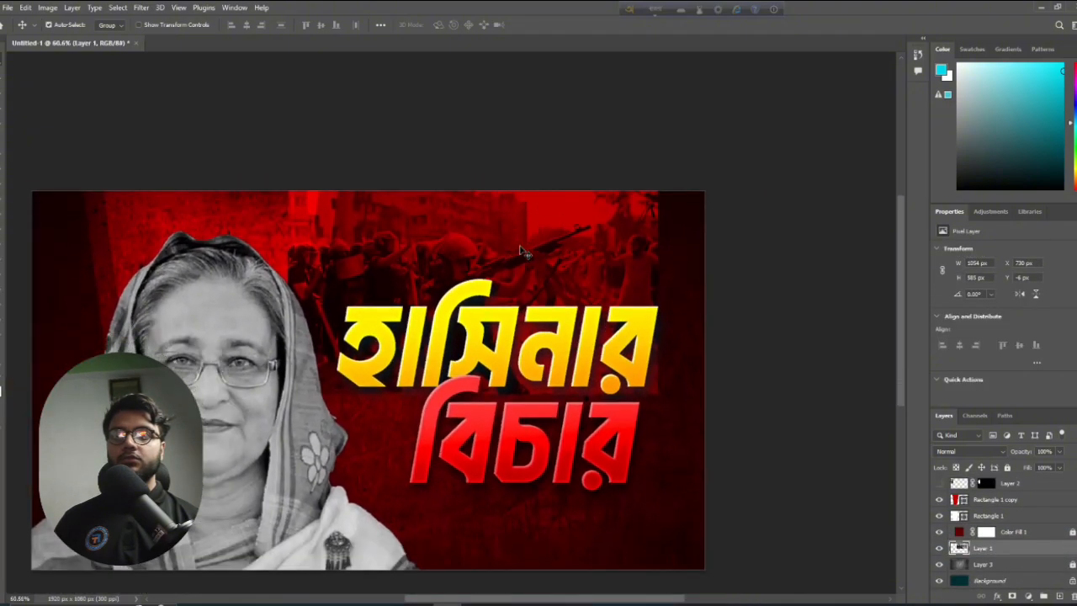
Scale the crowd photo down to about 930 × 517 px and shift it toward the canvas's upper edge
{"action": "mouse_move", "coordinate": [556, 256]}
{"action": "left_mouse_down"}
{"action": "mouse_move", "coordinate": [647, 229]}
{"action": "mouse_move", "coordinate": [601, 252]}
{"action": "mouse_move", "coordinate": [476, 252]}
{"action": "mouse_move", "coordinate": [485, 264]}
{"action": "mouse_move", "coordinate": [493, 242]}
{"action": "mouse_move", "coordinate": [540, 260]}
{"action": "left_mouse_up"}
{"action": "key", "text": "ctrl+t"}
{"action": "left_click_drag", "start_coordinate": [462, 232], "coordinate": [483, 224]}
{"action": "key", "text": "Return"}
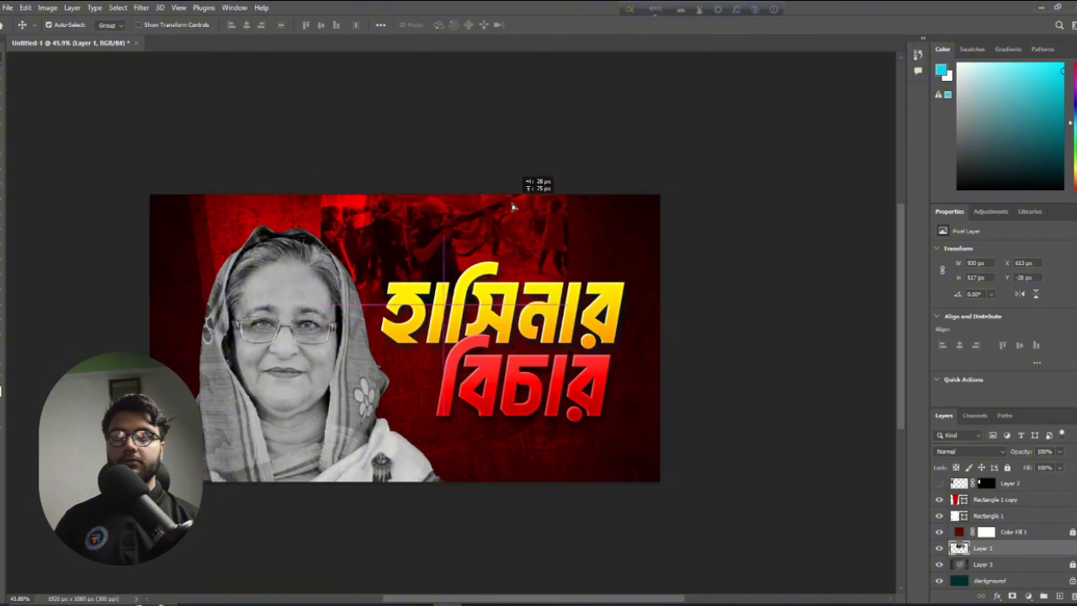
{"action": "left_click", "coordinate": [334, 604]}
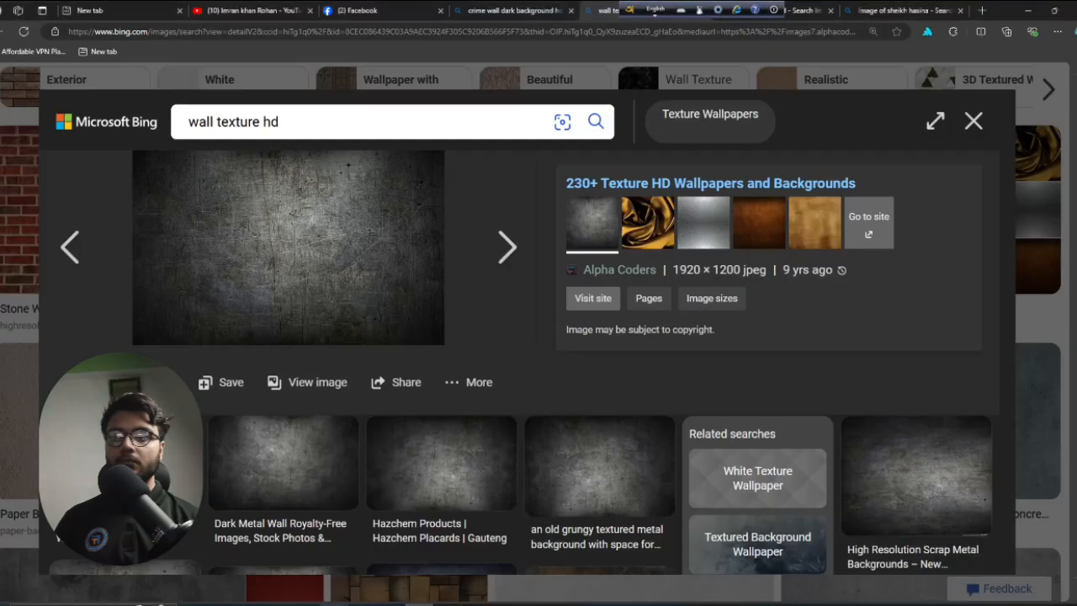
{"action": "left_click", "coordinate": [277, 605]}
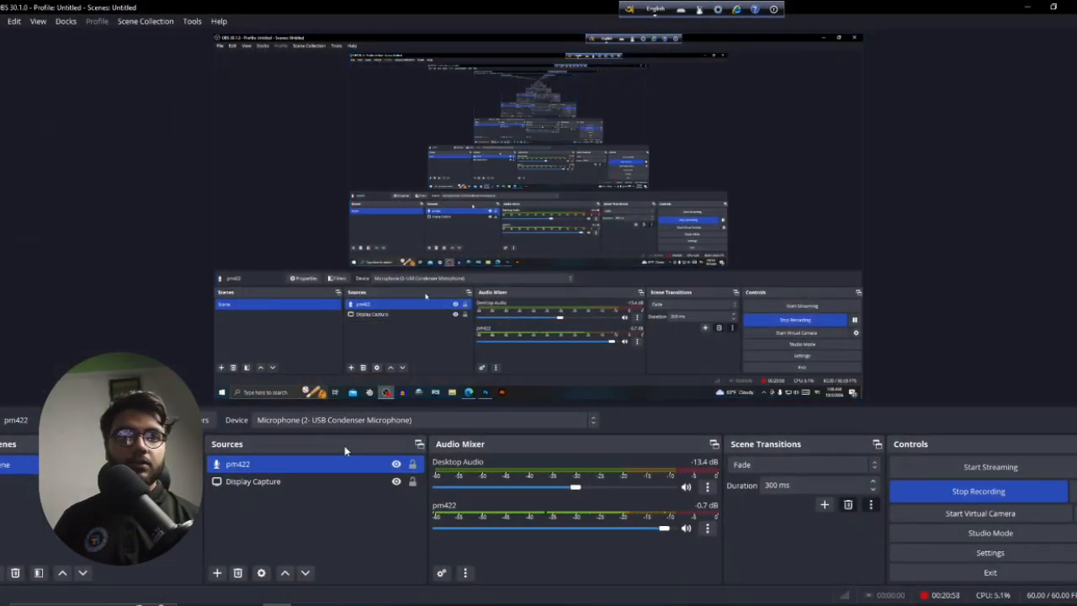
{"action": "left_click", "coordinate": [1019, 8]}
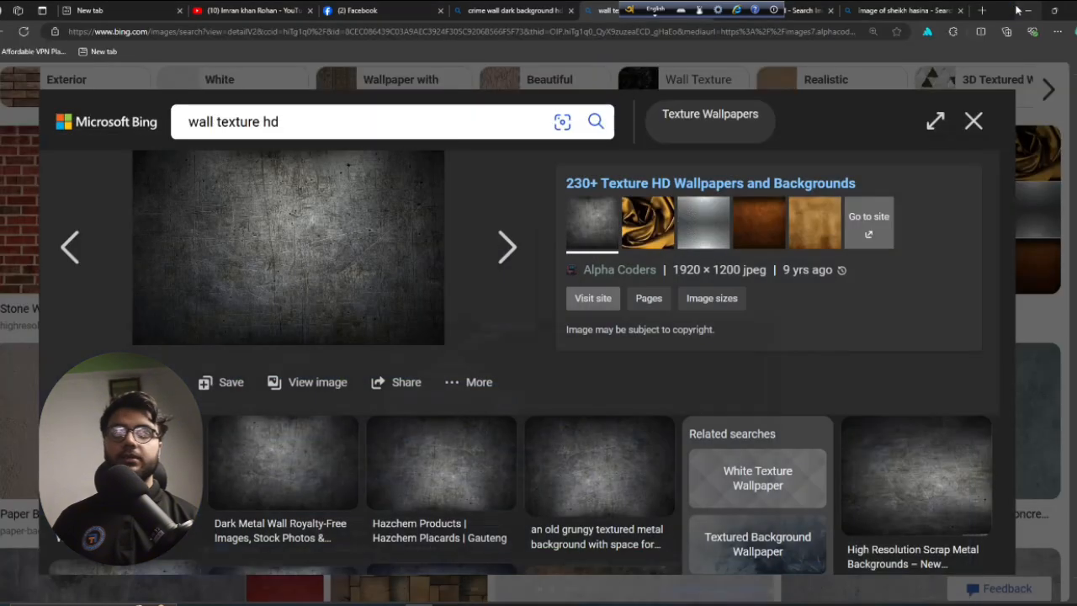
{"action": "left_click", "coordinate": [1020, 10]}
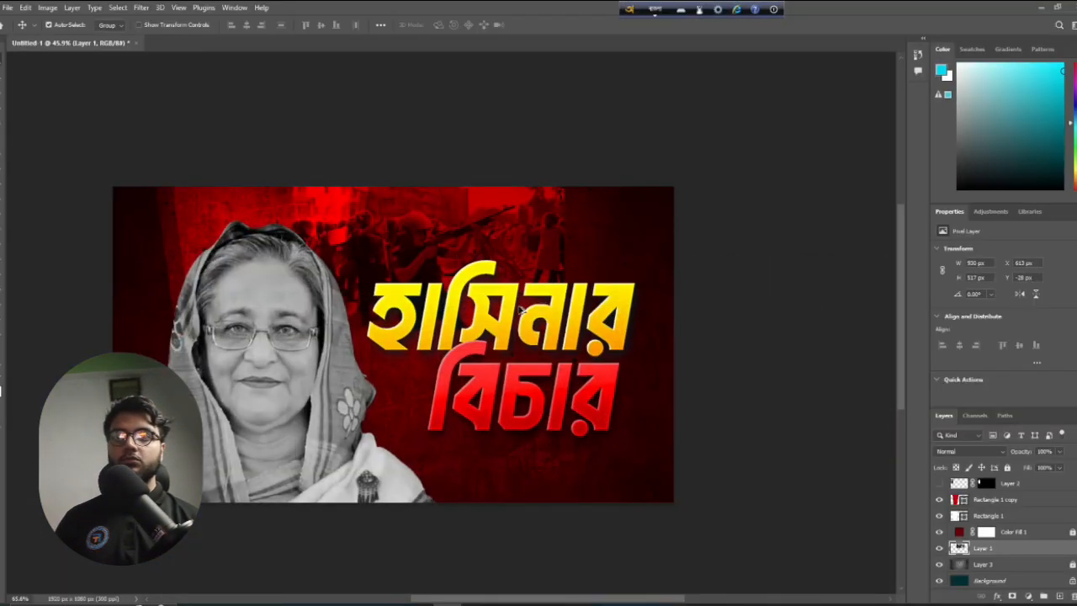
Nudge the yellow and red Bangla title lines slightly toward the canvas's right edge
{"action": "scroll", "coordinate": [521, 309], "scroll_direction": "up", "scroll_amount": 2}
{"action": "scroll", "coordinate": [601, 323], "scroll_direction": "up", "scroll_amount": 2}
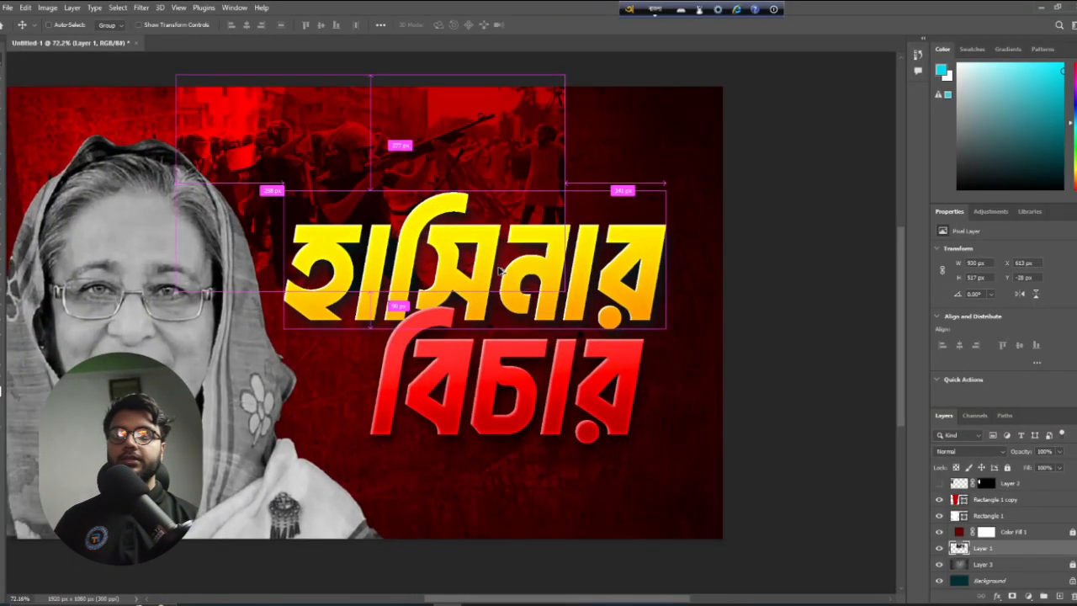
{"action": "left_click_drag", "start_coordinate": [570, 286], "coordinate": [585, 276]}
{"action": "left_click_drag", "start_coordinate": [582, 392], "coordinate": [582, 390]}
{"action": "scroll", "coordinate": [618, 389], "scroll_direction": "down", "scroll_amount": 2}
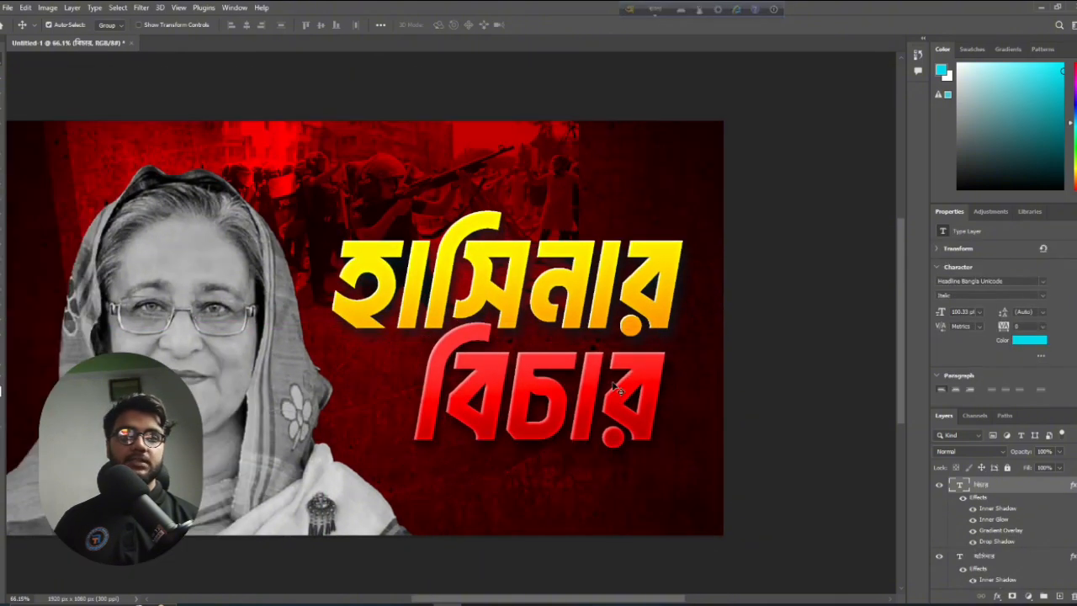
{"action": "scroll", "coordinate": [496, 225], "scroll_direction": "up", "scroll_amount": 2}
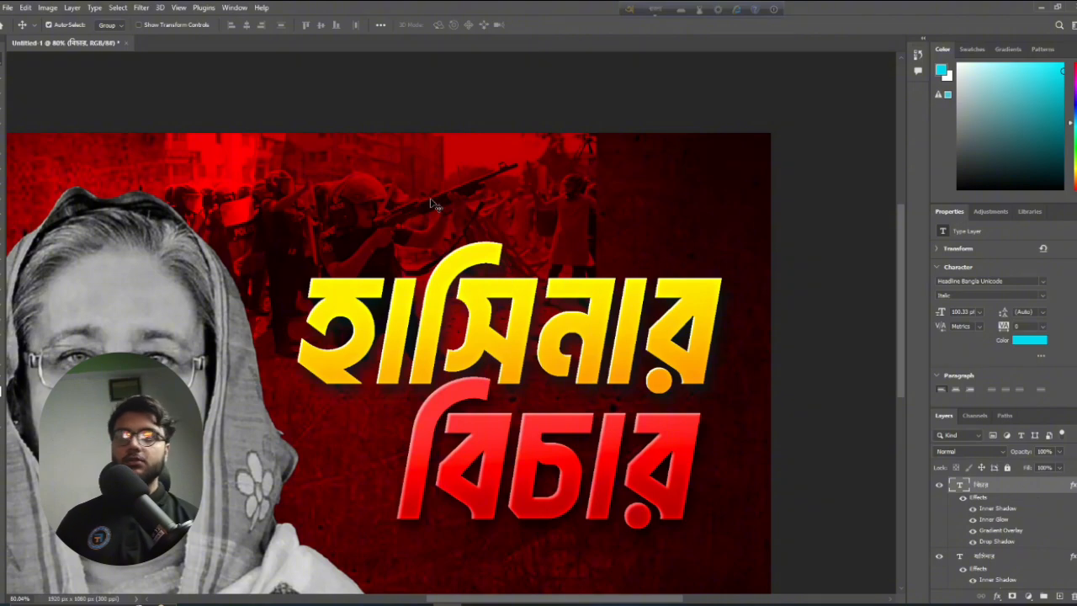
Nudge the crowd photo behind the title to about X 606 px, Y -17 px
{"action": "scroll", "coordinate": [435, 205], "scroll_direction": "down", "scroll_amount": 2}
{"action": "scroll", "coordinate": [428, 207], "scroll_direction": "up", "scroll_amount": 1}
{"action": "mouse_move", "coordinate": [423, 207]}
{"action": "left_mouse_down"}
{"action": "mouse_move", "coordinate": [448, 206]}
{"action": "mouse_move", "coordinate": [404, 210]}
{"action": "mouse_move", "coordinate": [413, 214]}
{"action": "left_mouse_up"}
{"action": "scroll", "coordinate": [379, 216], "scroll_direction": "left", "scroll_amount": 1}
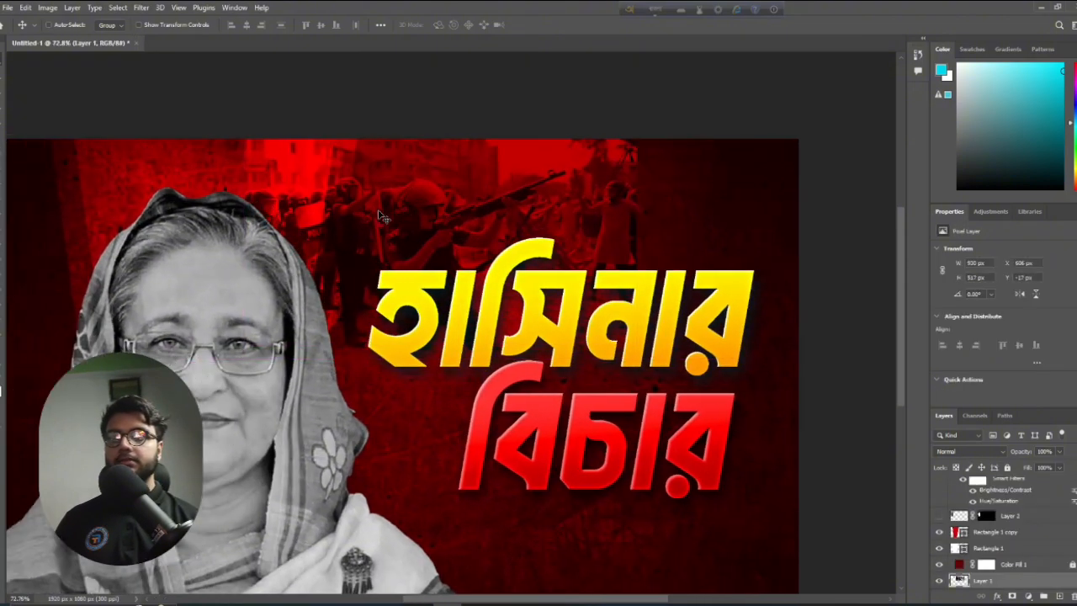
Erase the left part of the crowd photo with a soft eraser so it fades out beside the woman's head
{"action": "scroll", "coordinate": [380, 216], "scroll_direction": "up", "scroll_amount": 1}
{"action": "key", "text": "g"}
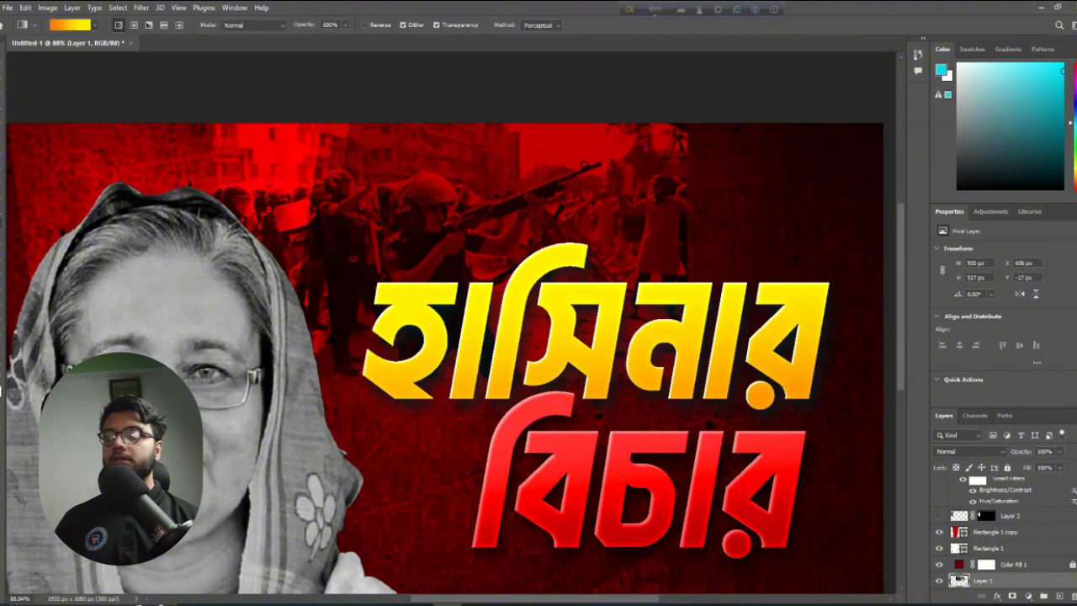
{"action": "key", "text": "e"}
{"action": "scroll", "coordinate": [283, 180], "scroll_direction": "down", "scroll_amount": 2}
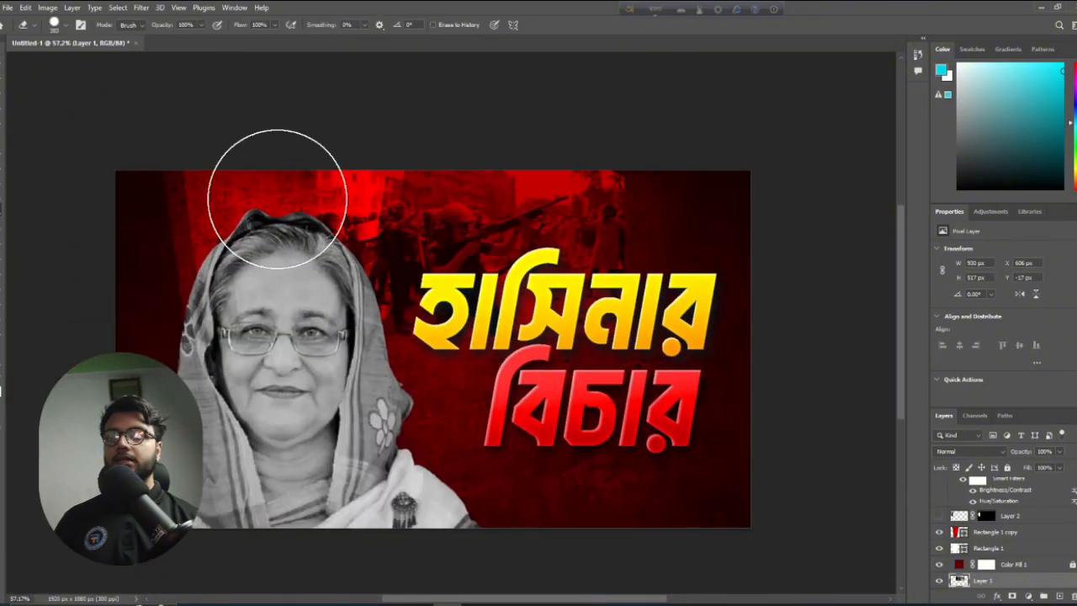
{"action": "scroll", "coordinate": [283, 277], "scroll_direction": "up", "scroll_amount": 1}
{"action": "key", "text": "ctrl+z"}
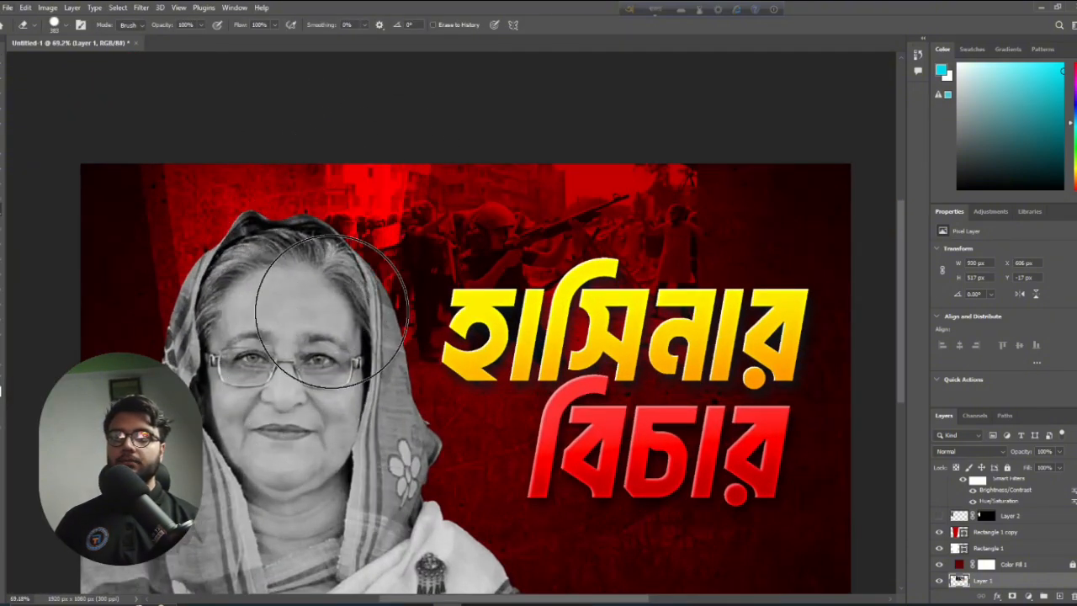
{"action": "left_click_drag", "start_coordinate": [328, 315], "coordinate": [284, 23]}
{"action": "mouse_move", "coordinate": [341, 369]}
{"action": "left_mouse_down"}
{"action": "mouse_move", "coordinate": [313, 160]}
{"action": "mouse_move", "coordinate": [382, 137]}
{"action": "mouse_move", "coordinate": [343, 160]}
{"action": "left_mouse_up"}
{"action": "scroll", "coordinate": [320, 171], "scroll_direction": "down", "scroll_amount": 1}
{"action": "scroll", "coordinate": [396, 433], "scroll_direction": "down", "scroll_amount": 3}
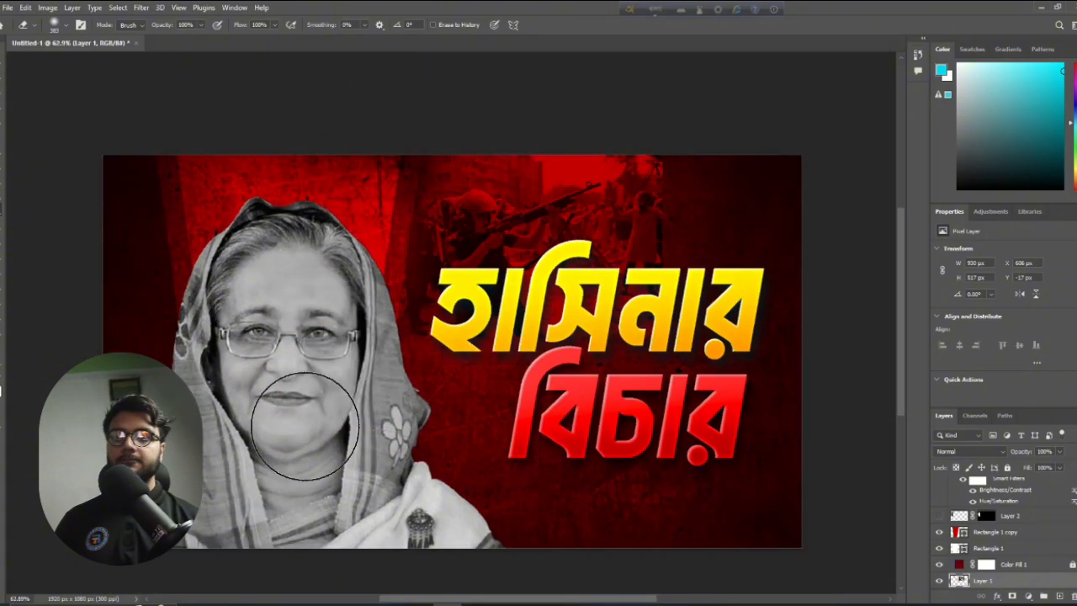
{"action": "key", "text": "v"}
{"action": "left_click", "coordinate": [680, 202]}
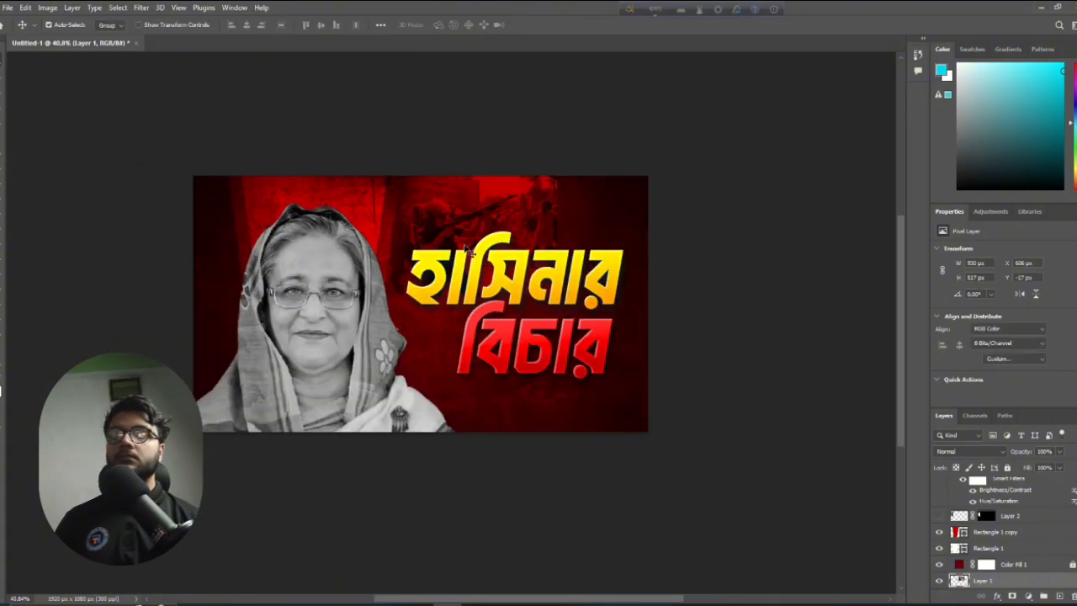
Make the hidden Layer 2 with the standing man's cutout visible
{"action": "scroll", "coordinate": [581, 204], "scroll_direction": "up", "scroll_amount": 2}
{"action": "mouse_move", "coordinate": [499, 207]}
{"action": "left_mouse_down"}
{"action": "mouse_move", "coordinate": [505, 226]}
{"action": "mouse_move", "coordinate": [556, 226]}
{"action": "left_mouse_up"}
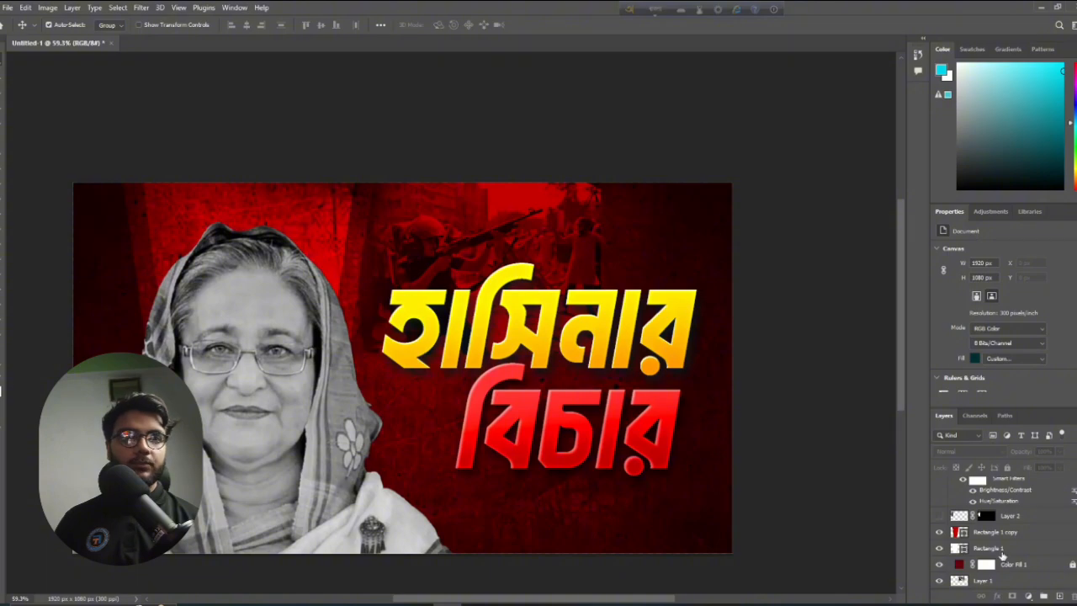
{"action": "scroll", "coordinate": [1002, 553], "scroll_direction": "down", "scroll_amount": 2}
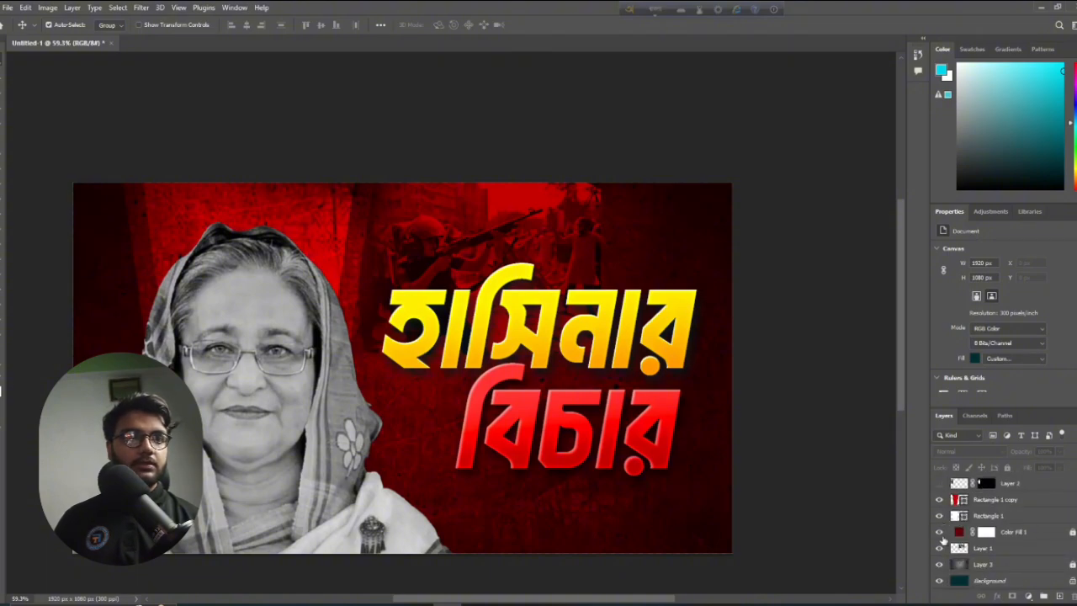
{"action": "scroll", "coordinate": [942, 538], "scroll_direction": "up", "scroll_amount": 4}
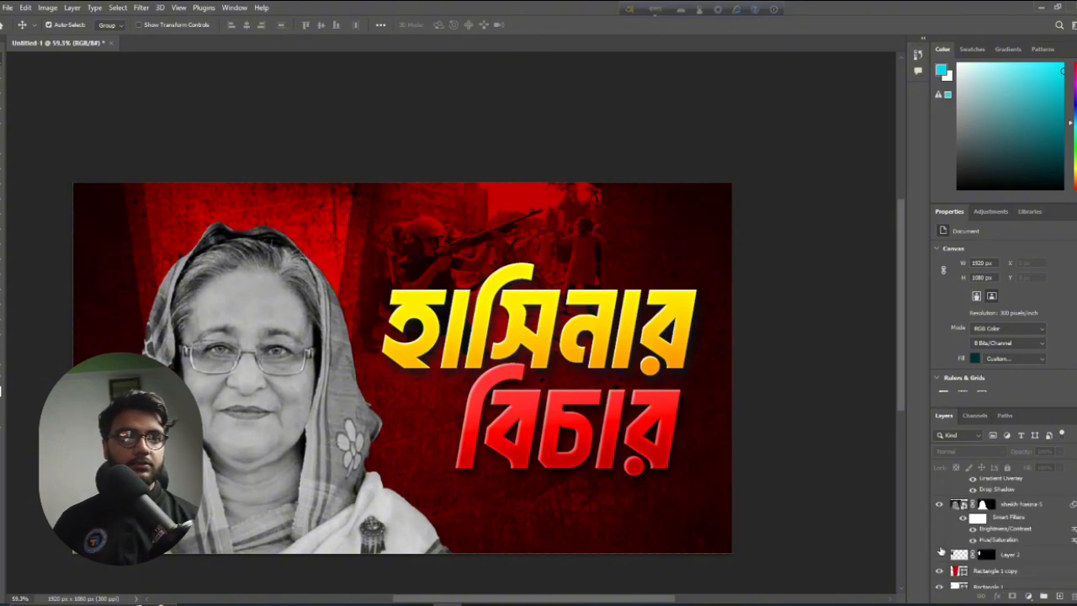
{"action": "left_click", "coordinate": [940, 556]}
{"action": "scroll", "coordinate": [668, 281], "scroll_direction": "down", "scroll_amount": 3}
{"action": "left_click_drag", "start_coordinate": [232, 250], "coordinate": [274, 250]}
{"action": "scroll", "coordinate": [274, 250], "scroll_direction": "up", "scroll_amount": 3}
{"action": "scroll", "coordinate": [286, 299], "scroll_direction": "up", "scroll_amount": 1}
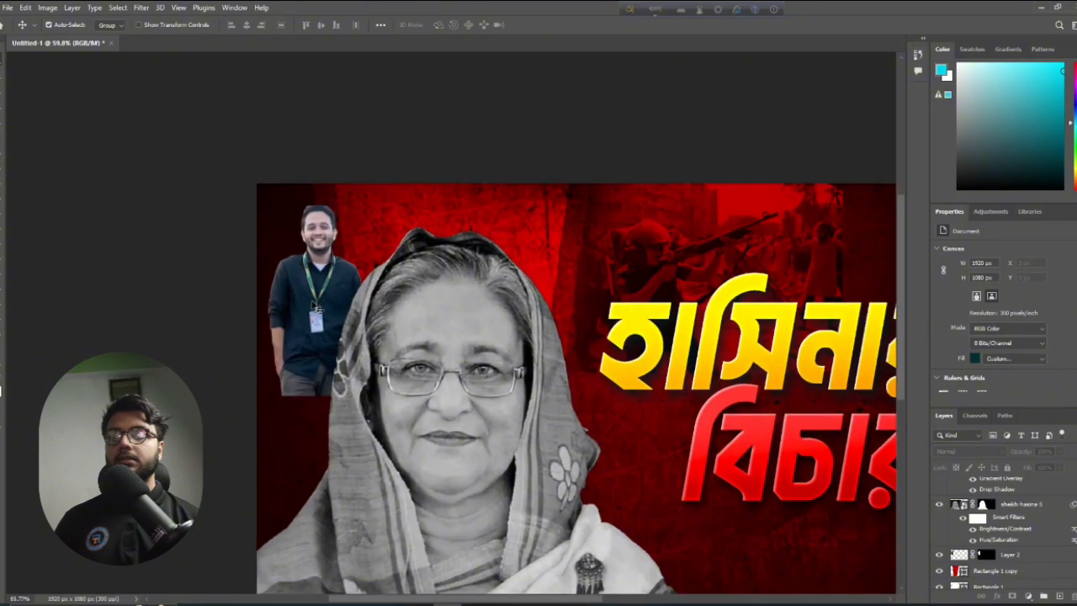
Enlarge the standing man's cutout on Layer 2 to about 551 × 1112 px and move it beside the woman's head
{"action": "left_click_drag", "start_coordinate": [296, 299], "coordinate": [296, 309]}
{"action": "mouse_move", "coordinate": [314, 308]}
{"action": "left_mouse_down"}
{"action": "mouse_move", "coordinate": [327, 304]}
{"action": "mouse_move", "coordinate": [315, 309]}
{"action": "left_mouse_up"}
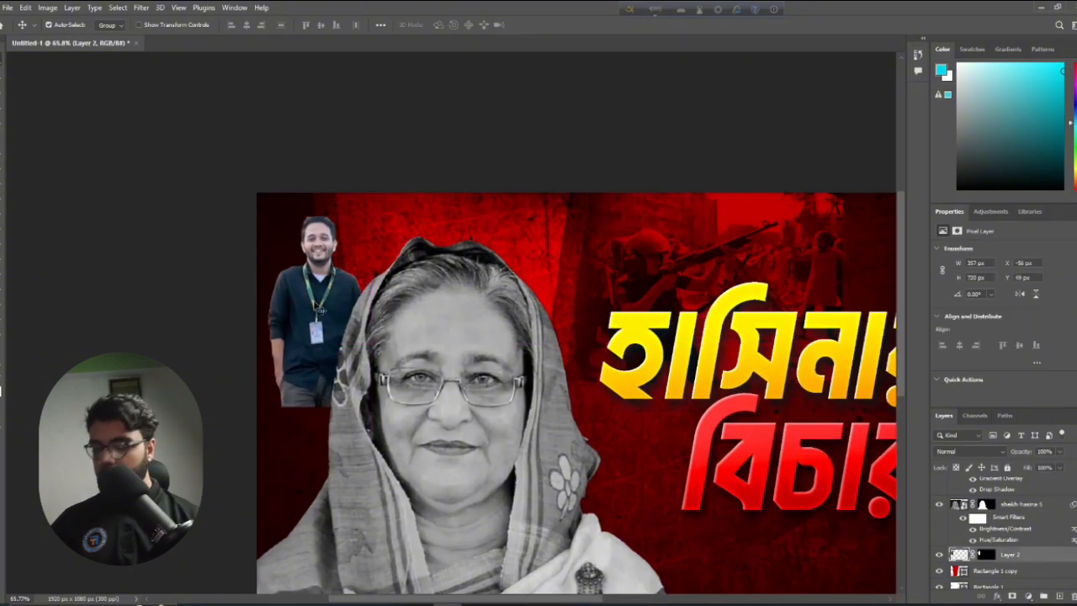
{"action": "key", "text": "ctrl+t"}
{"action": "left_click_drag", "start_coordinate": [303, 487], "coordinate": [326, 553]}
{"action": "left_click_drag", "start_coordinate": [302, 348], "coordinate": [292, 432]}
{"action": "key", "text": "Return"}
Scale the man's cutout down to about 526 × 1052 px and place it behind the woman at about X -191 px, Y 83 px
{"action": "key", "text": "ctrl+t"}
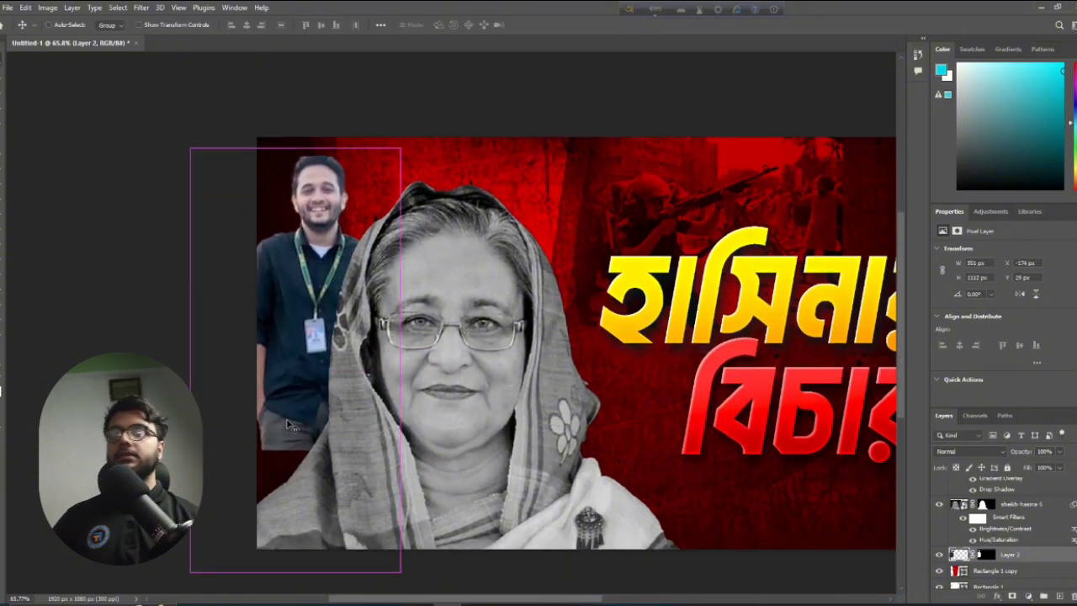
{"action": "left_click_drag", "start_coordinate": [403, 365], "coordinate": [373, 362]}
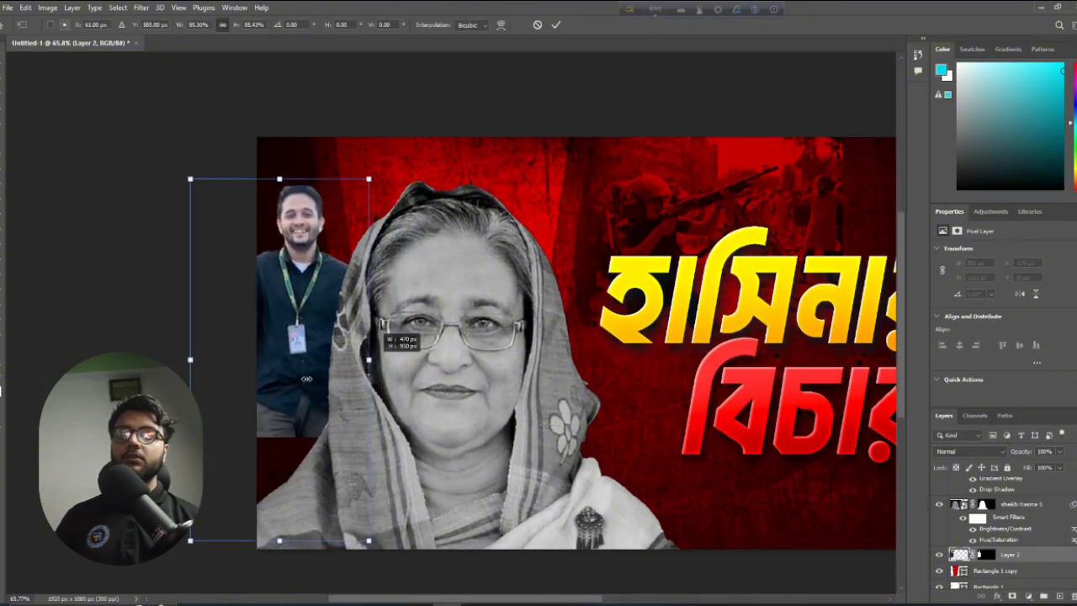
{"action": "mouse_move", "coordinate": [288, 370]}
{"action": "left_mouse_down"}
{"action": "mouse_move", "coordinate": [302, 347]}
{"action": "mouse_move", "coordinate": [293, 363]}
{"action": "left_mouse_up"}
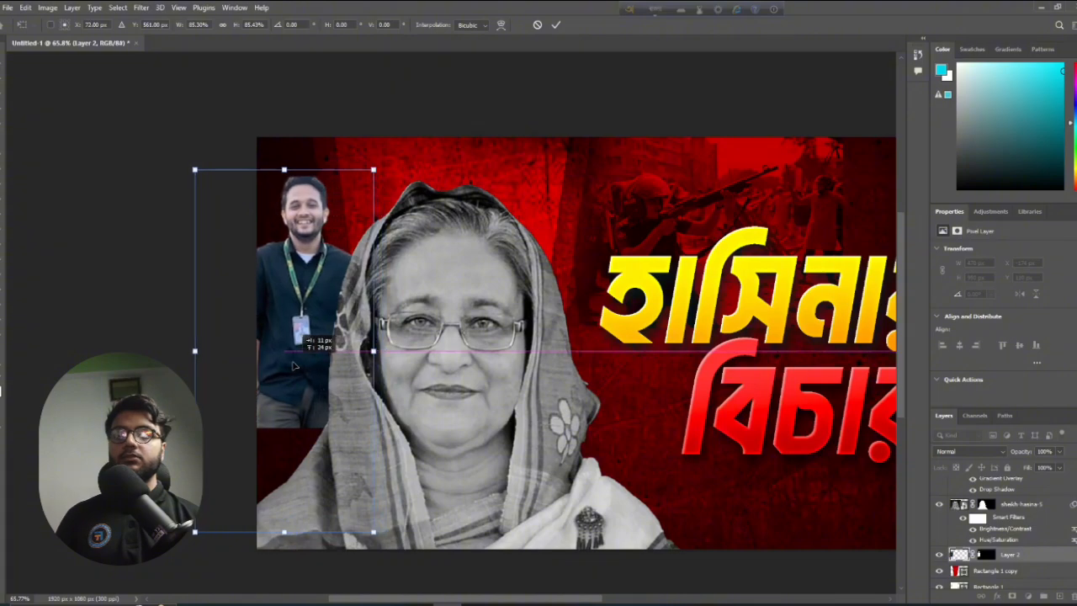
{"action": "left_click_drag", "start_coordinate": [393, 353], "coordinate": [395, 353]}
{"action": "left_click_drag", "start_coordinate": [293, 345], "coordinate": [285, 361]}
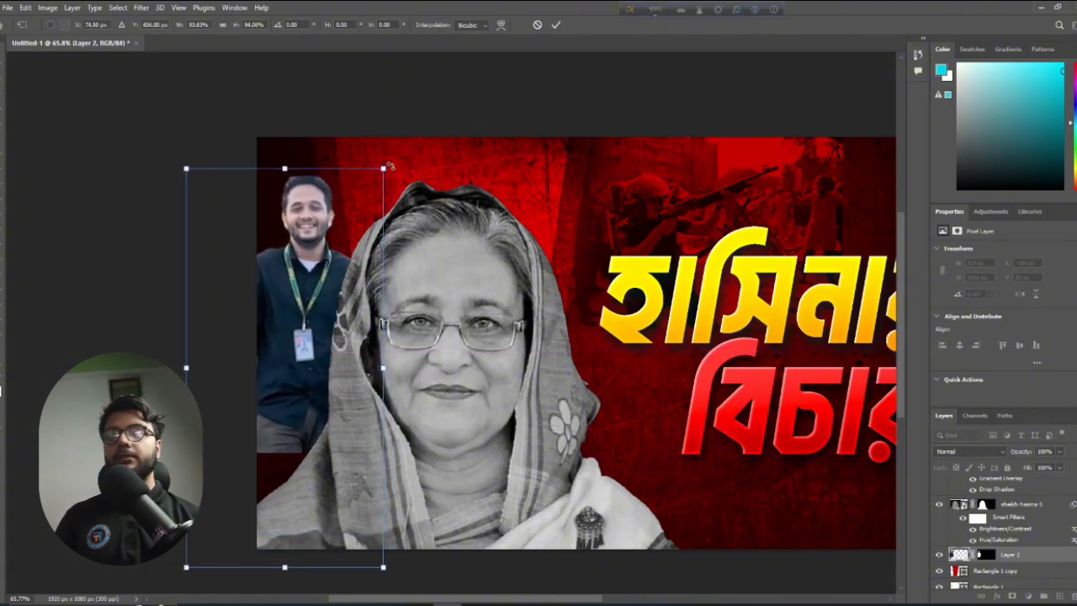
{"action": "mouse_move", "coordinate": [390, 166]}
{"action": "left_mouse_down"}
{"action": "mouse_move", "coordinate": [400, 174]}
{"action": "mouse_move", "coordinate": [389, 164]}
{"action": "left_mouse_up"}
{"action": "key", "text": "Return"}
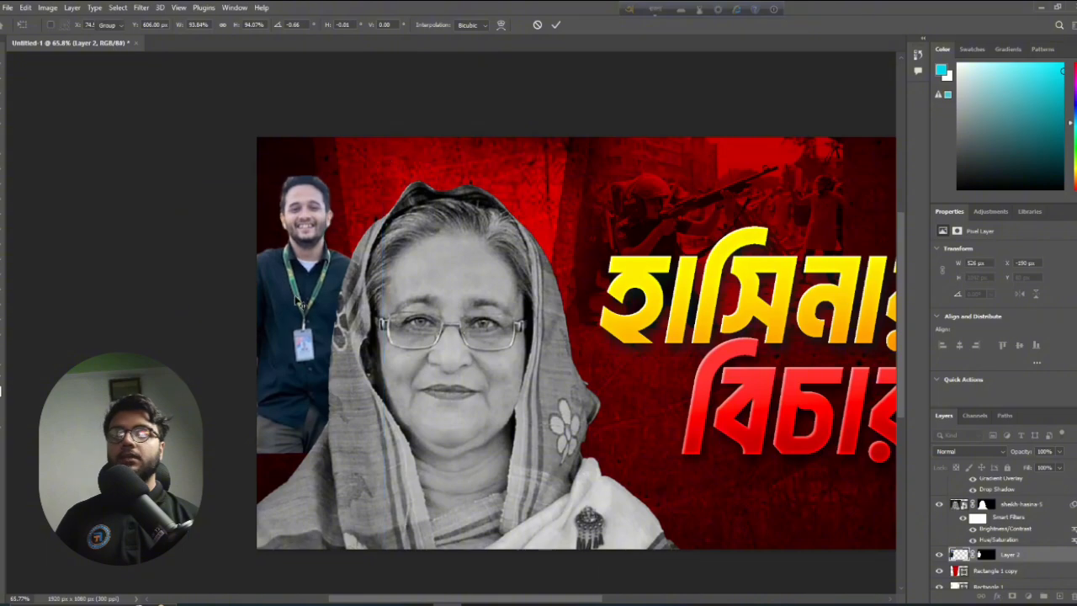
{"action": "left_click_drag", "start_coordinate": [296, 305], "coordinate": [293, 292]}
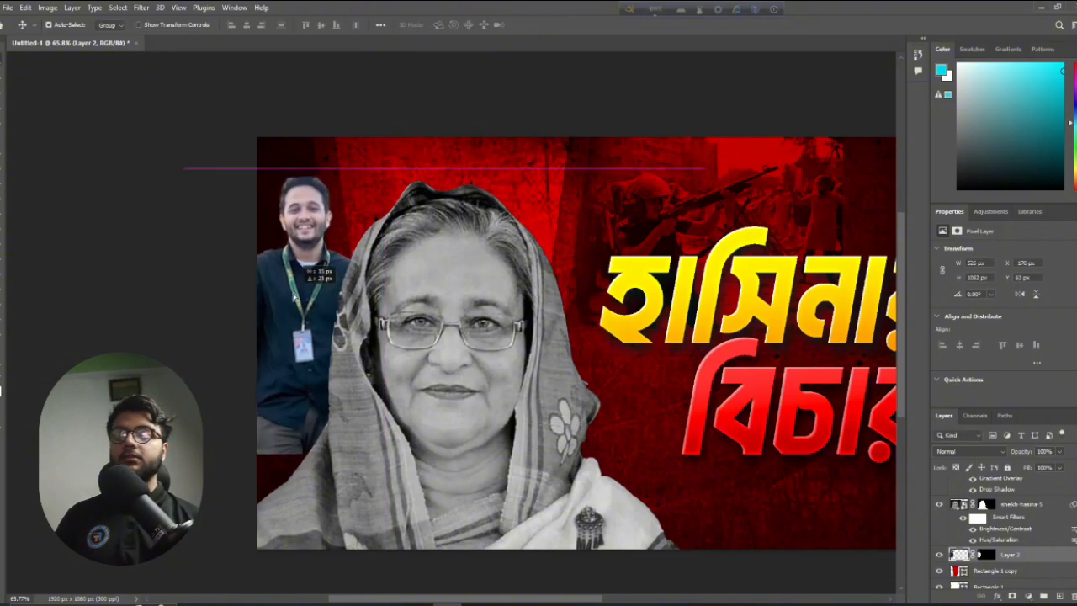
Fade out the man's lower body on Layer 2 with a large soft eraser
{"action": "scroll", "coordinate": [293, 288], "scroll_direction": "down", "scroll_amount": 2}
{"action": "scroll", "coordinate": [330, 304], "scroll_direction": "right", "scroll_amount": 1}
{"action": "scroll", "coordinate": [447, 324], "scroll_direction": "up", "scroll_amount": 1}
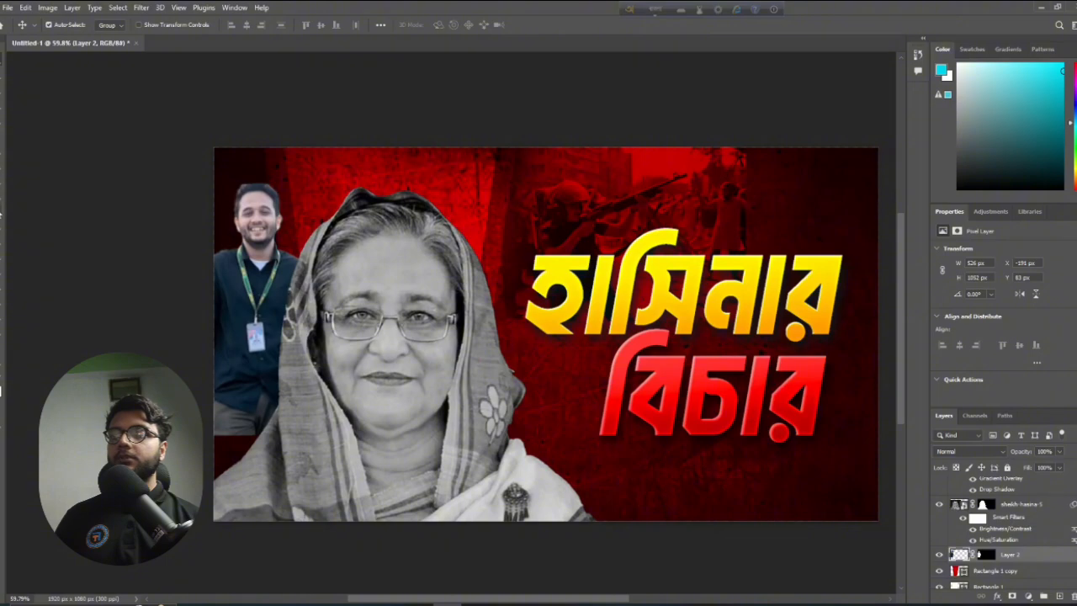
{"action": "left_click", "coordinate": [1, 213]}
{"action": "mouse_move", "coordinate": [275, 432]}
{"action": "left_mouse_down"}
{"action": "mouse_move", "coordinate": [189, 440]}
{"action": "mouse_move", "coordinate": [267, 463]}
{"action": "left_mouse_up"}
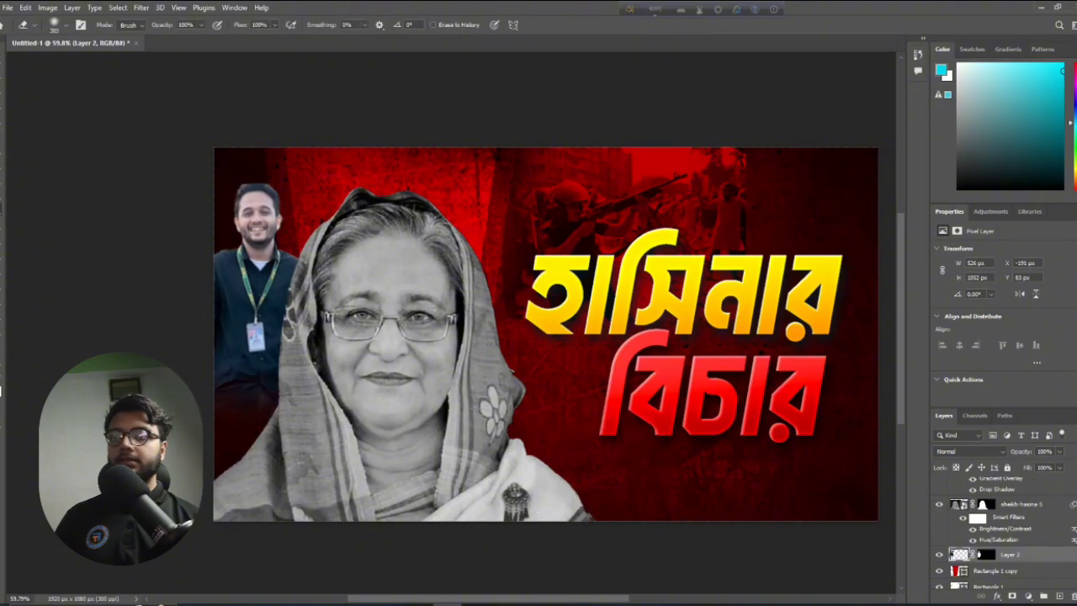
{"action": "right_click", "coordinate": [331, 420], "text": "alt"}
{"action": "left_click_drag", "start_coordinate": [137, 467], "coordinate": [300, 477]}
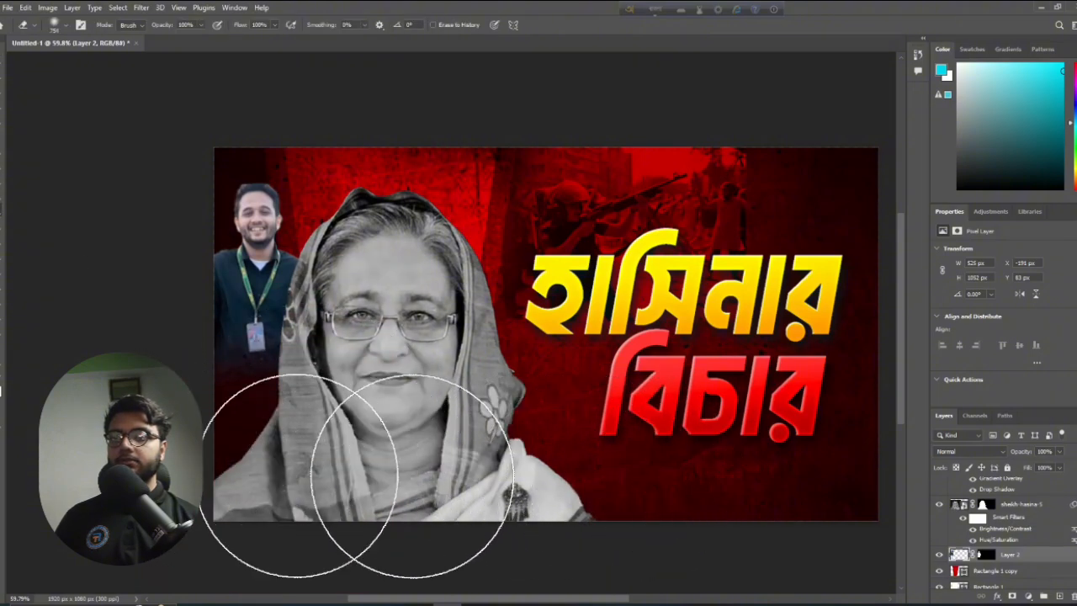
{"action": "key", "text": "v"}
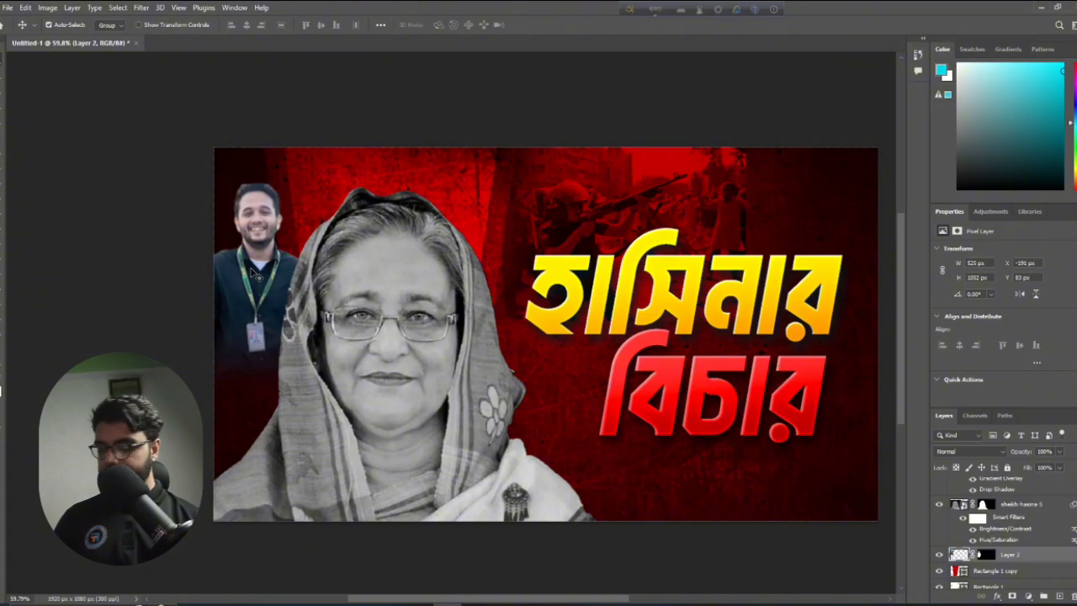
Turn the man's cutout on Layer 2 greyscale with a Hue/Saturation adjustment
{"action": "left_click", "coordinate": [48, 7]}
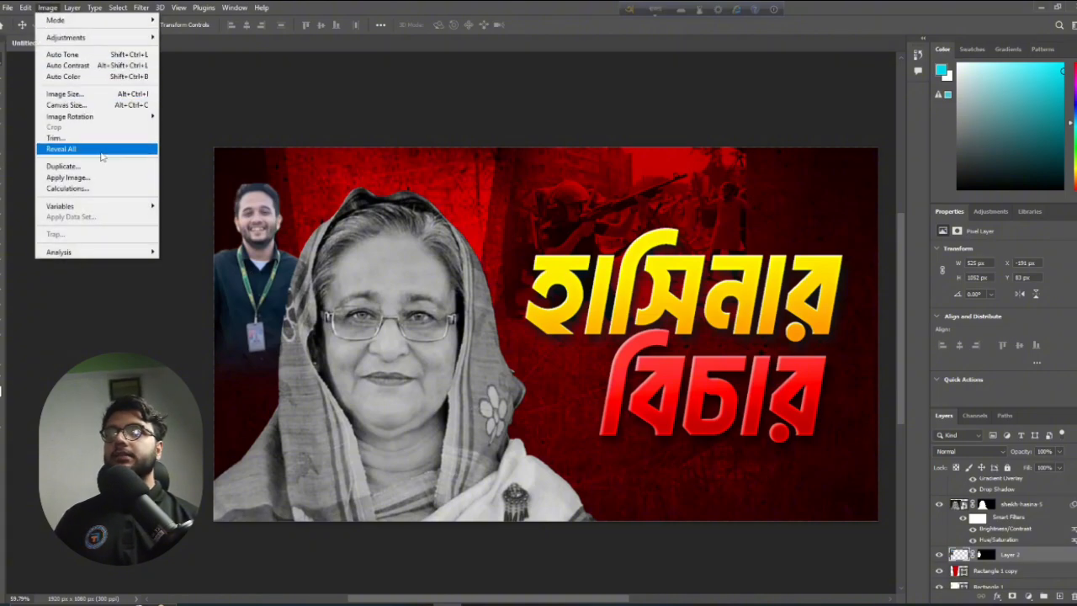
{"action": "mouse_move", "coordinate": [94, 38]}
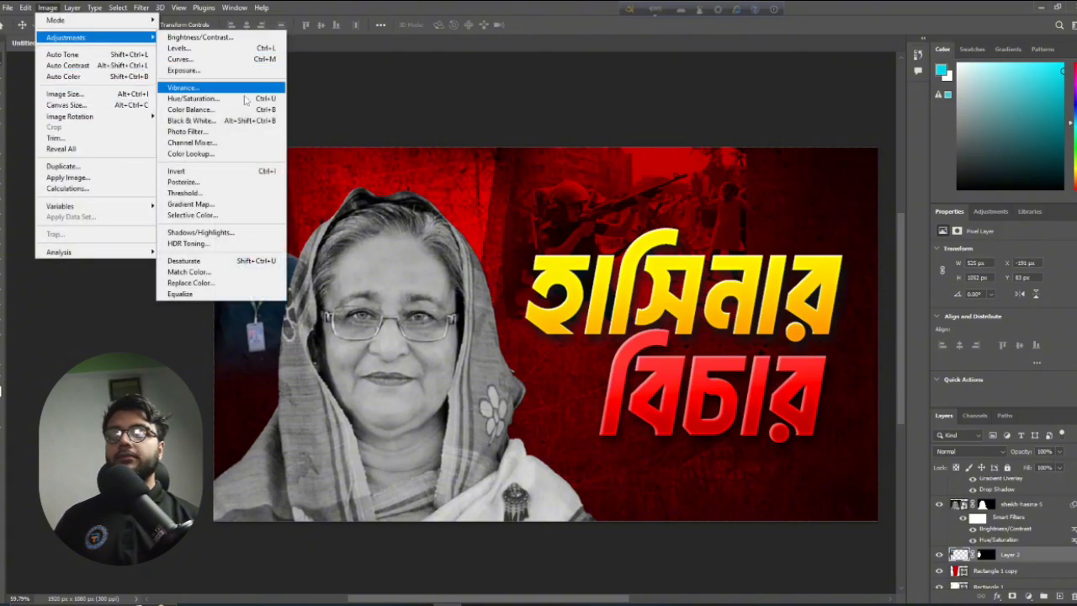
{"action": "left_click", "coordinate": [185, 98]}
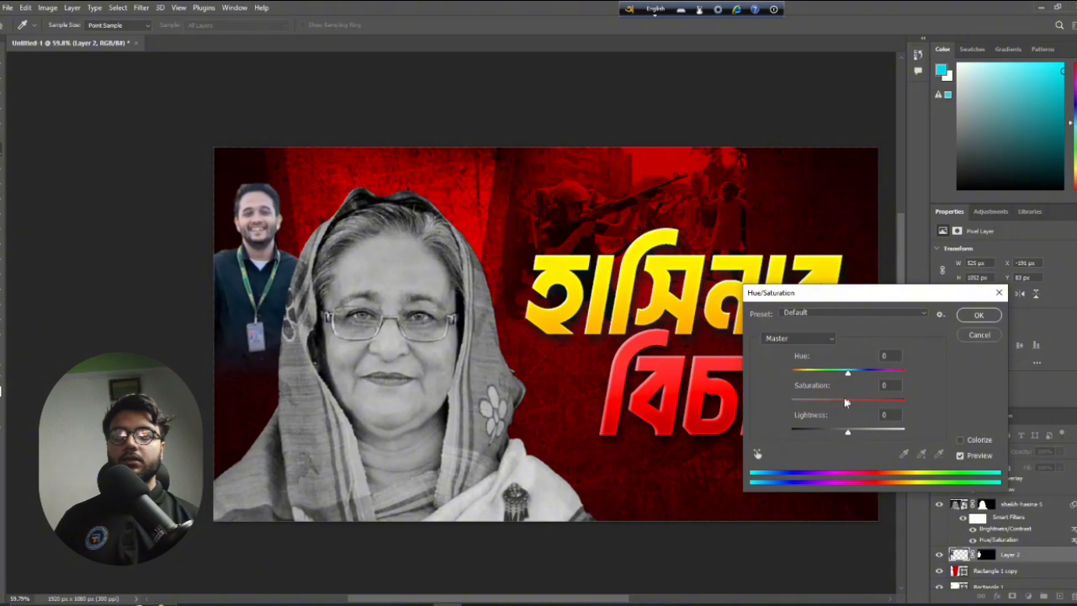
{"action": "left_click", "coordinate": [979, 313]}
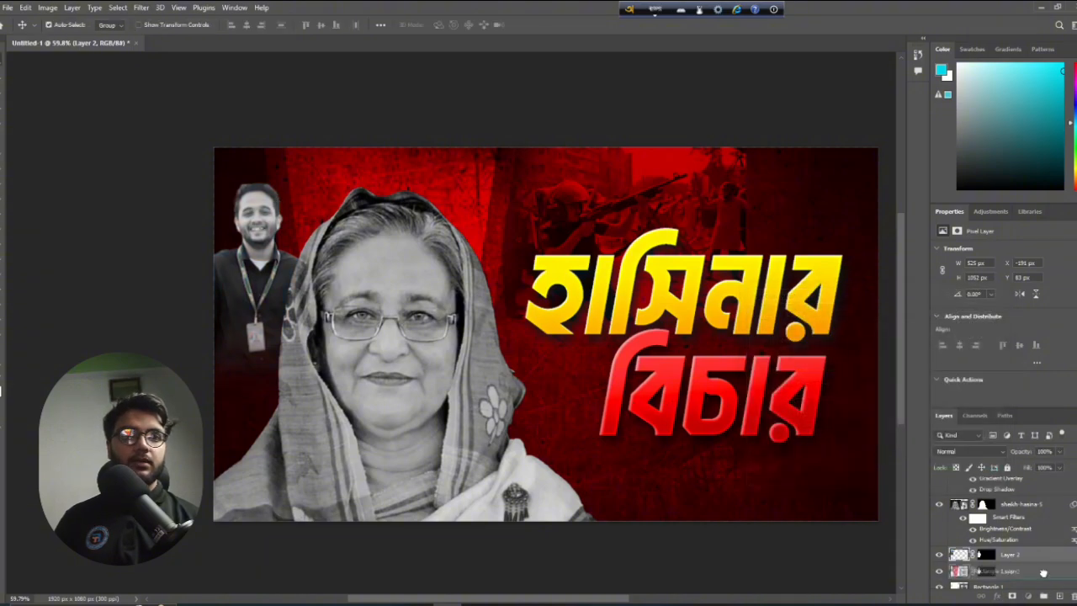
Move the man's cutout on Layer 2 down the layer stack to directly above Color Fill 1
{"action": "scroll", "coordinate": [1040, 576], "scroll_direction": "down", "scroll_amount": 3}
{"action": "left_click_drag", "start_coordinate": [1043, 595], "coordinate": [1042, 563]}
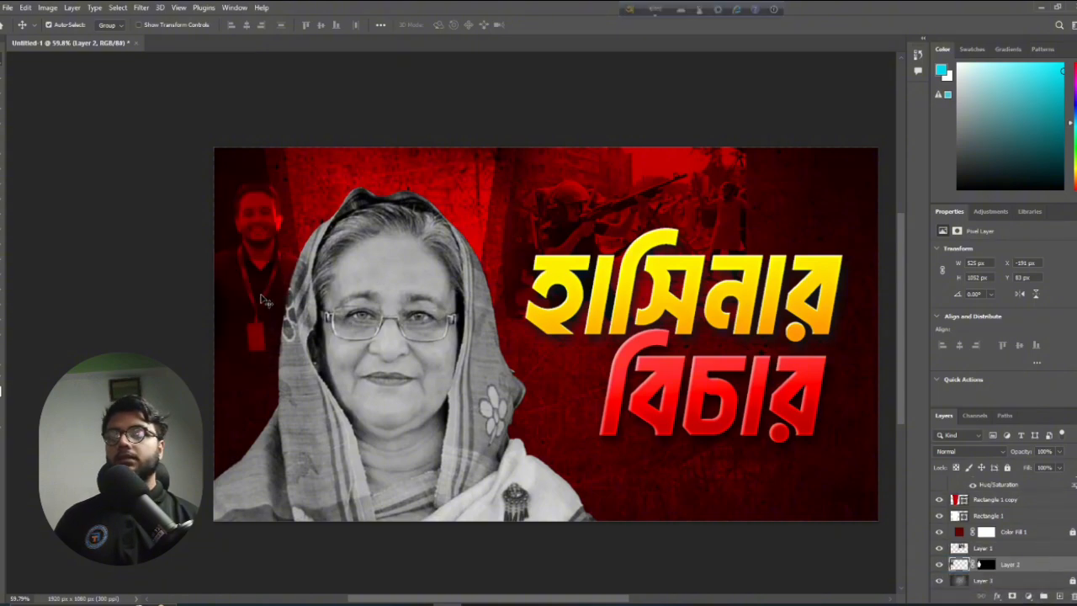
{"action": "left_click", "coordinate": [284, 229]}
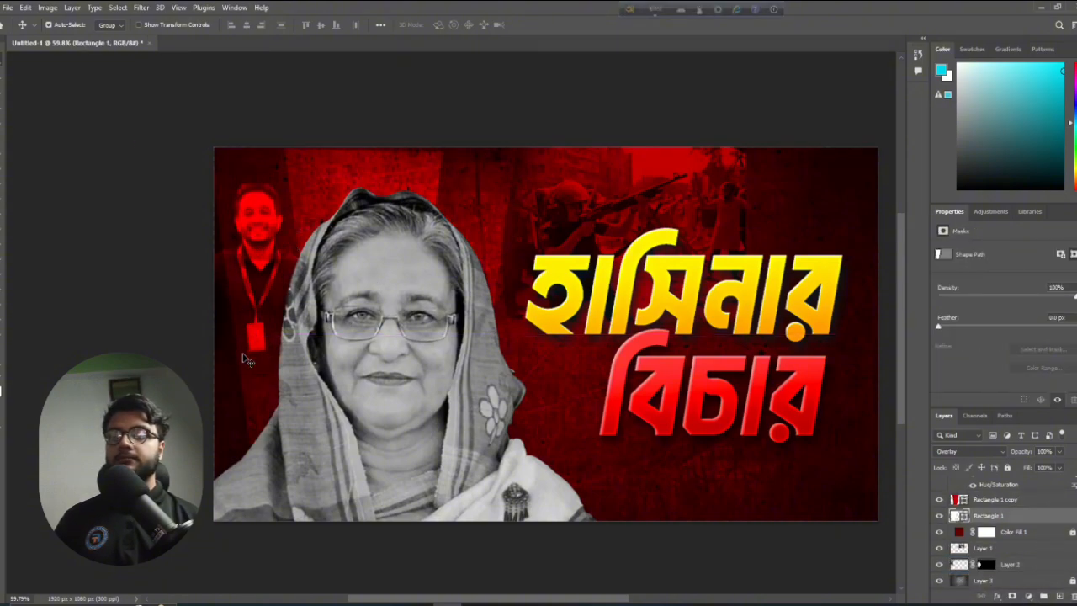
{"action": "left_click", "coordinate": [256, 288]}
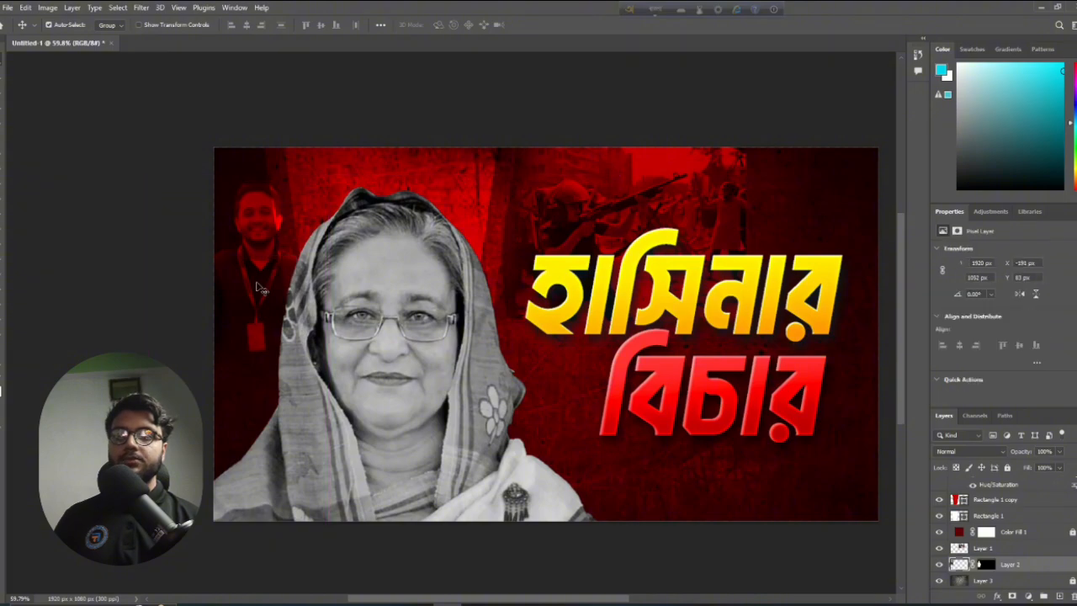
{"action": "left_click_drag", "start_coordinate": [1037, 562], "coordinate": [1044, 532]}
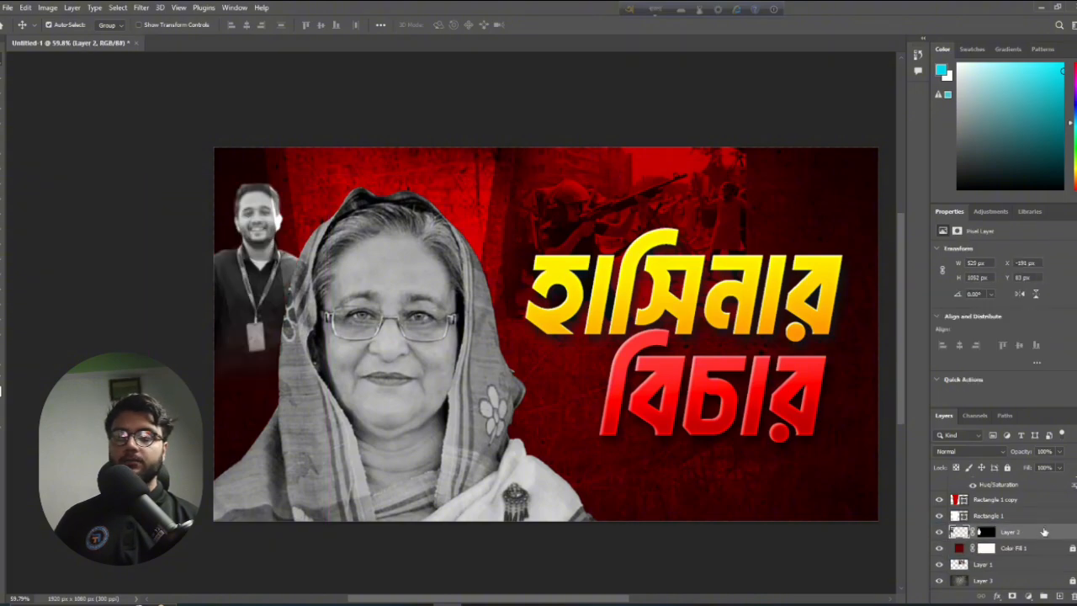
Try a lower fill on the man's cutout layer and return it to 100%
{"action": "left_click", "coordinate": [1062, 468]}
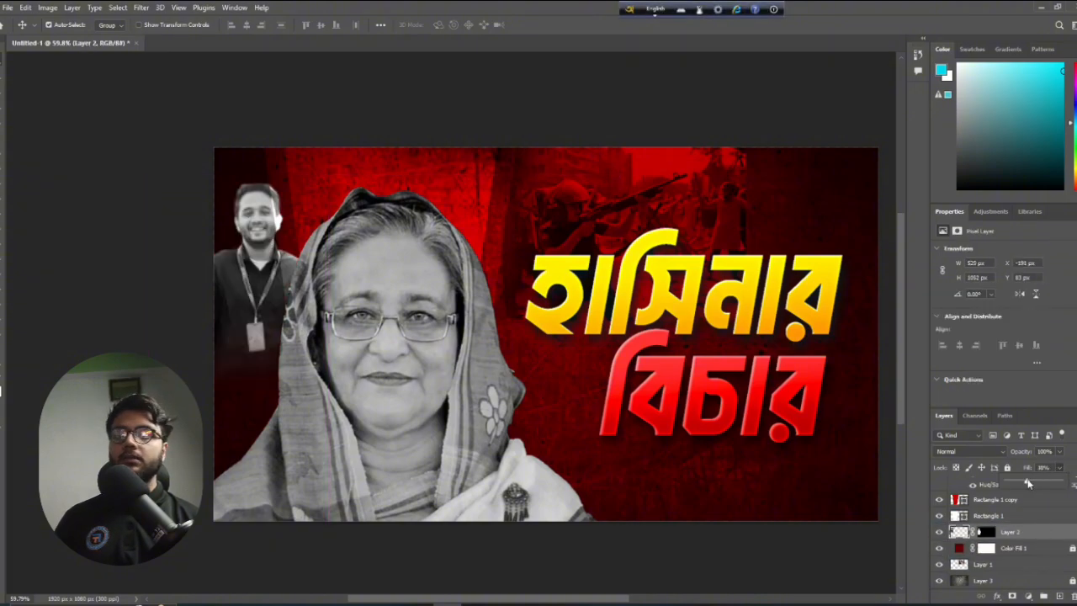
{"action": "left_click_drag", "start_coordinate": [1028, 482], "coordinate": [1060, 481]}
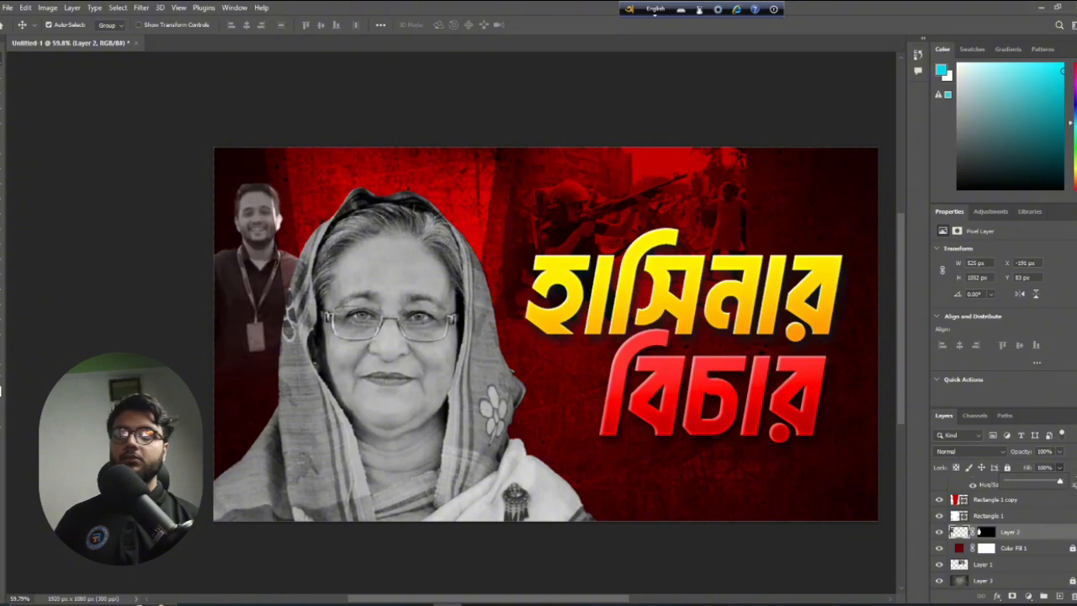
{"action": "left_click", "coordinate": [216, 314]}
Add a Color Balance adjustment clipped to the man's cutout on Layer 2, with midtones Cyan–Red at +100
{"action": "left_click", "coordinate": [1020, 534]}
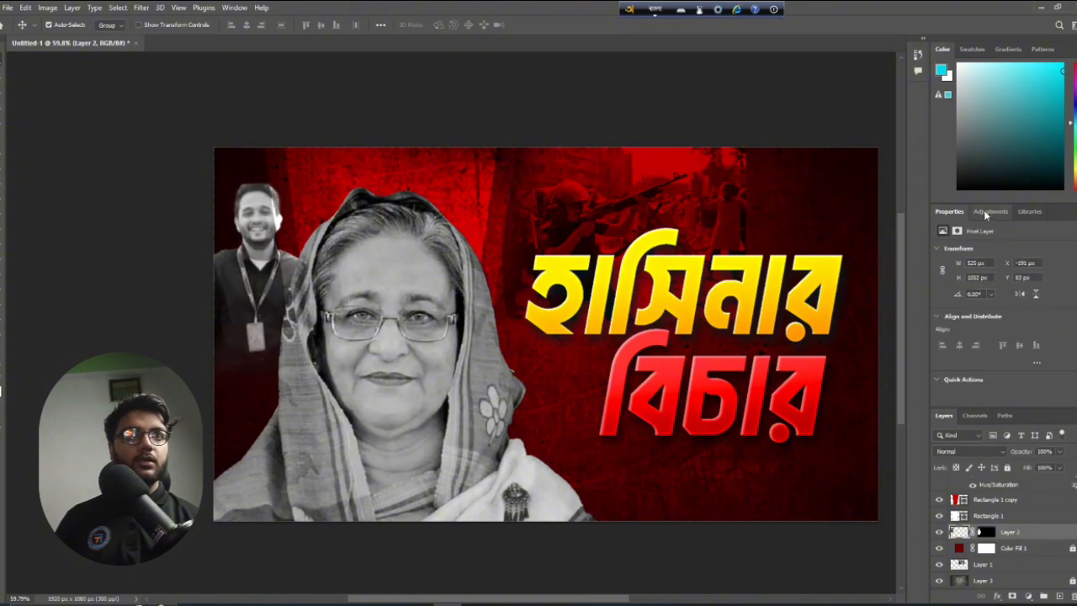
{"action": "left_click", "coordinate": [983, 209]}
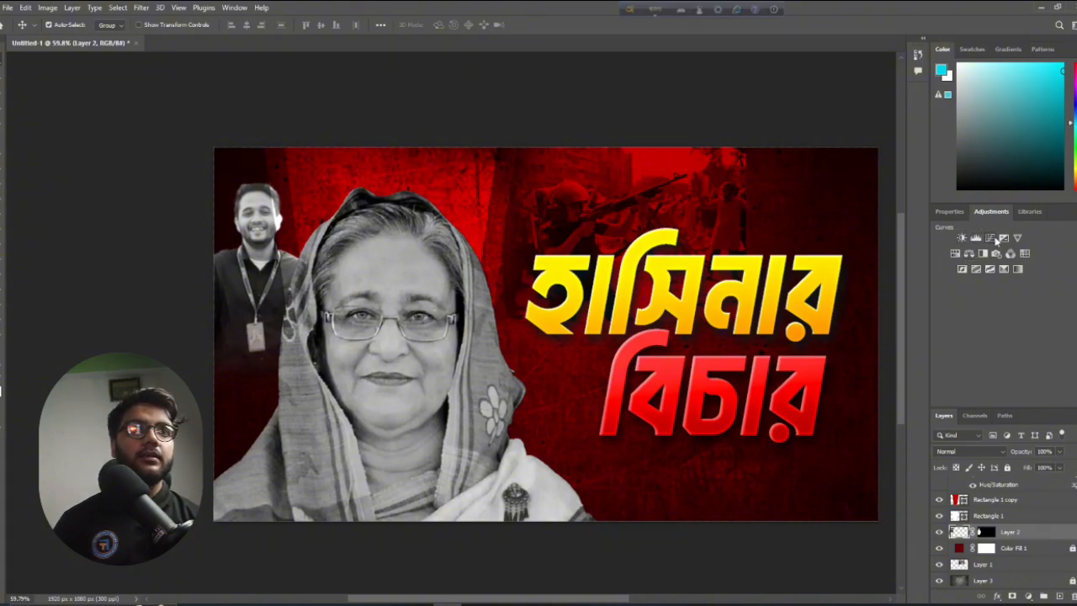
{"action": "left_click", "coordinate": [970, 254]}
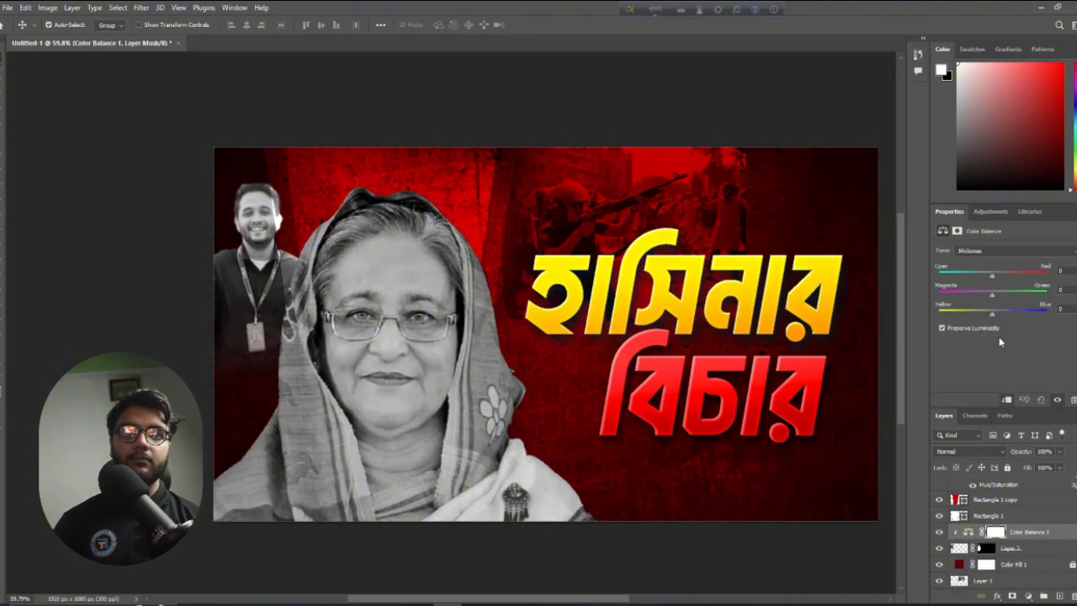
{"action": "left_click_drag", "start_coordinate": [1026, 275], "coordinate": [1076, 267]}
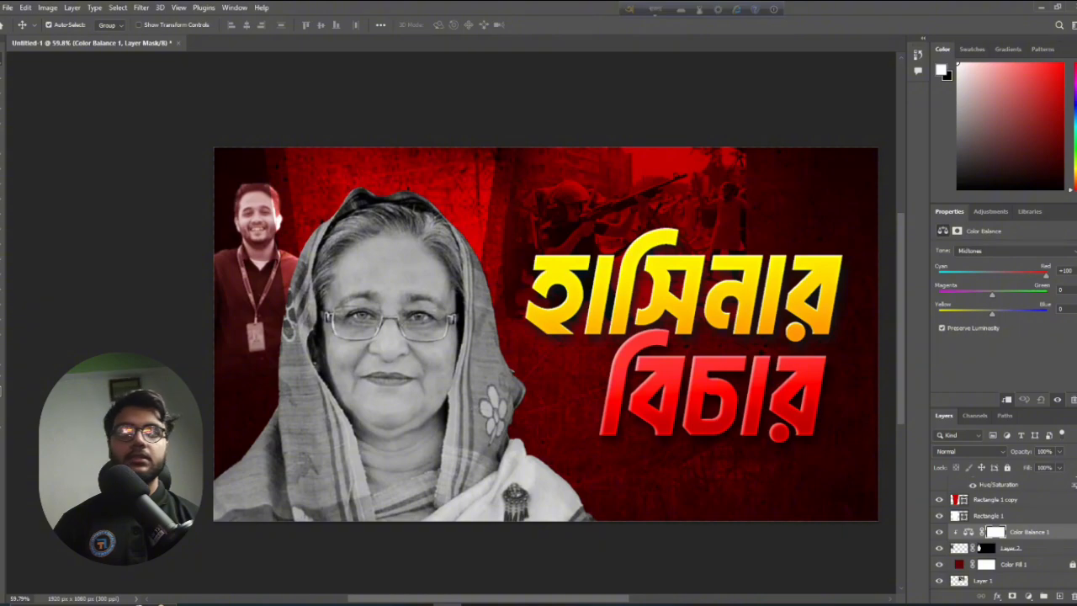
Merge the clipped Color Balance adjustment with Layer 2
{"action": "left_click", "coordinate": [1046, 537]}
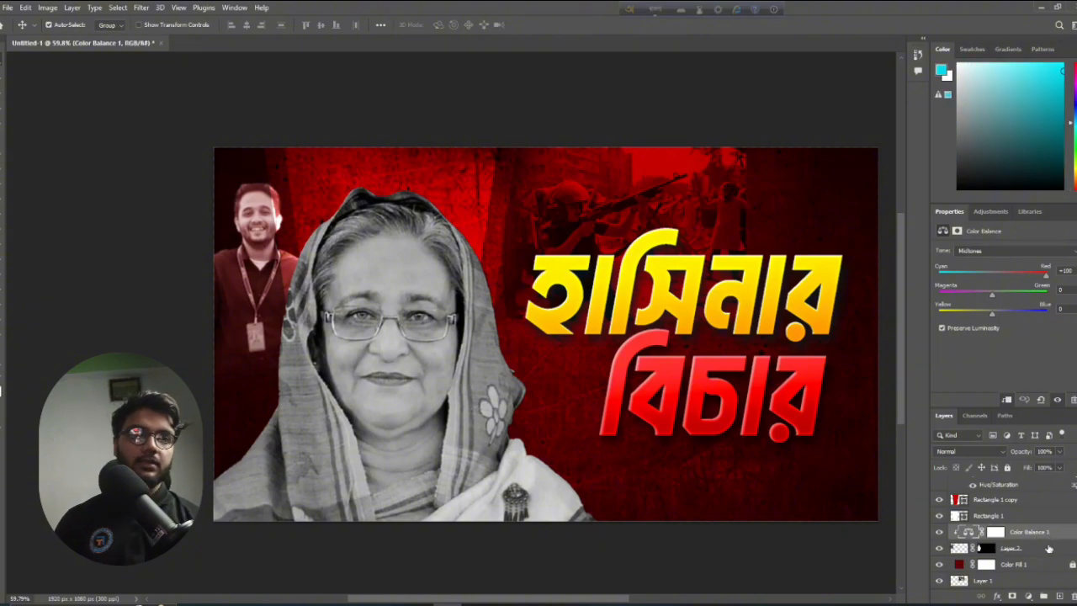
{"action": "left_click", "coordinate": [1047, 548]}
{"action": "right_click", "coordinate": [1057, 532]}
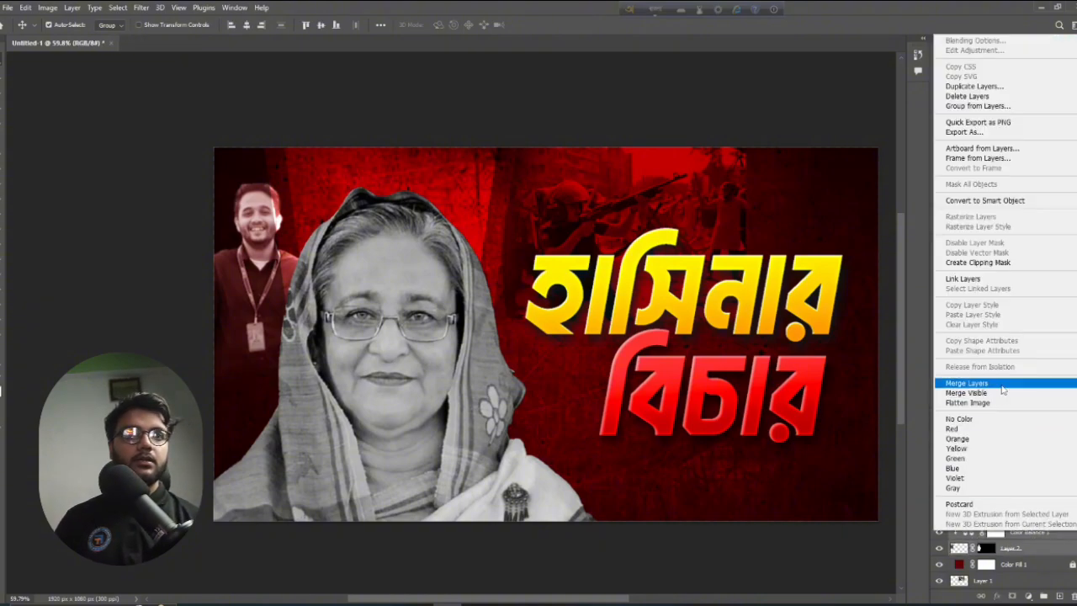
{"action": "left_click", "coordinate": [960, 378]}
Reposition the merged red-tinted cutout of the man beside the woman's head at the canvas edge
{"action": "scroll", "coordinate": [188, 215], "scroll_direction": "down", "scroll_amount": 2}
{"action": "left_click_drag", "start_coordinate": [315, 290], "coordinate": [300, 315]}
{"action": "scroll", "coordinate": [320, 307], "scroll_direction": "down", "scroll_amount": 1}
{"action": "scroll", "coordinate": [320, 305], "scroll_direction": "up", "scroll_amount": 1}
{"action": "scroll", "coordinate": [310, 304], "scroll_direction": "up", "scroll_amount": 1}
{"action": "scroll", "coordinate": [331, 220], "scroll_direction": "up", "scroll_amount": 4}
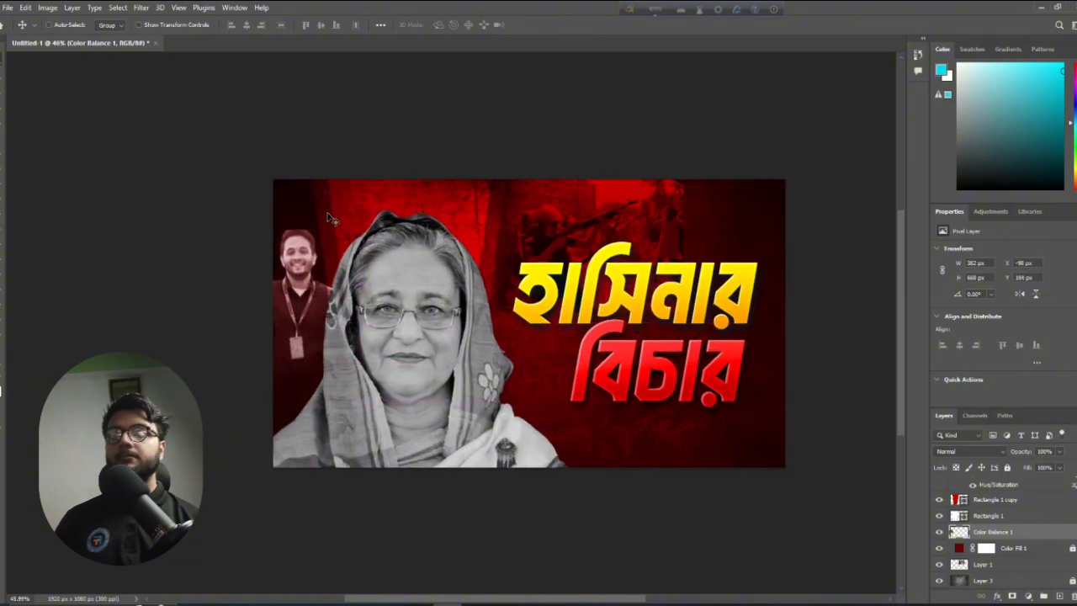
{"action": "left_click_drag", "start_coordinate": [279, 354], "coordinate": [286, 308]}
{"action": "left_click_drag", "start_coordinate": [301, 233], "coordinate": [321, 236]}
{"action": "scroll", "coordinate": [321, 236], "scroll_direction": "down", "scroll_amount": 2}
{"action": "left_click", "coordinate": [283, 295]}
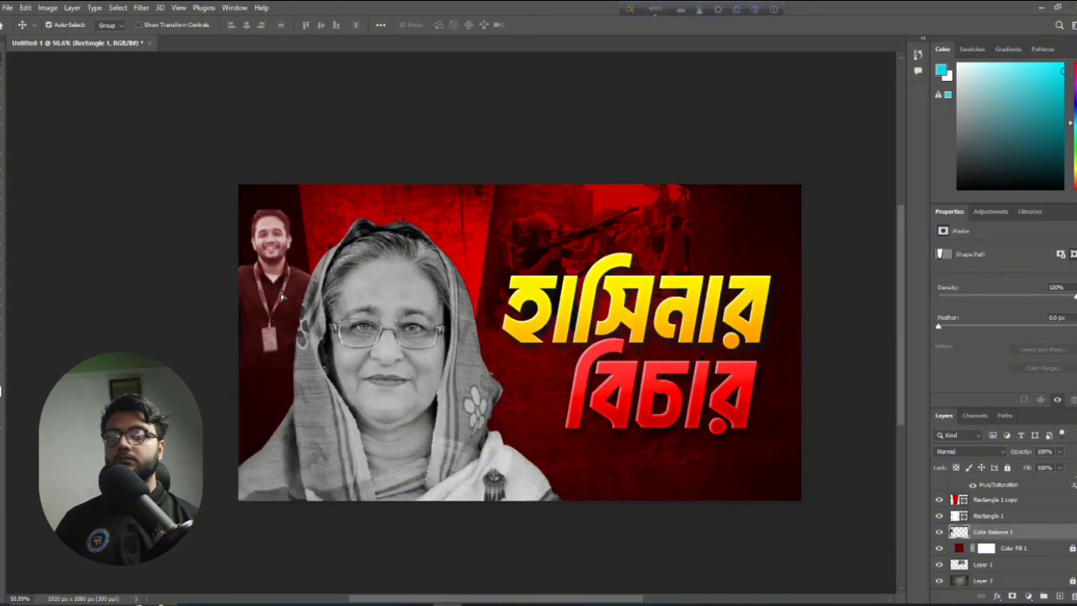
Scale the man's cutout to about 363 × 634 px and lower it beside the woman's shoulder
{"action": "key", "text": "ctrl+t"}
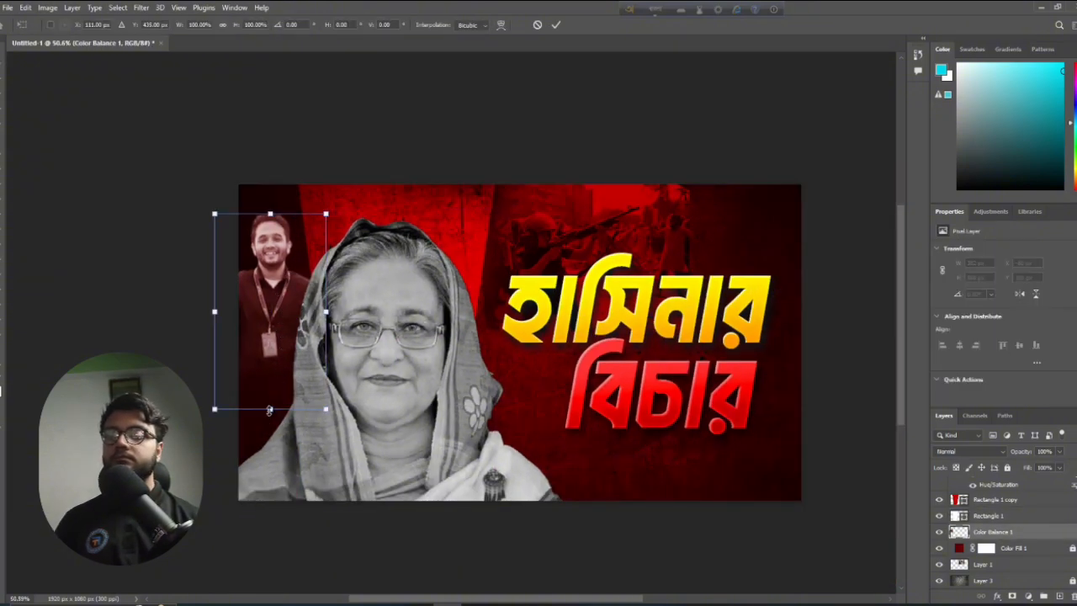
{"action": "mouse_move", "coordinate": [269, 411]}
{"action": "left_mouse_down"}
{"action": "mouse_move", "coordinate": [272, 443]}
{"action": "mouse_move", "coordinate": [271, 428]}
{"action": "left_mouse_up"}
{"action": "left_click_drag", "start_coordinate": [262, 369], "coordinate": [271, 418]}
{"action": "key", "text": "Return"}
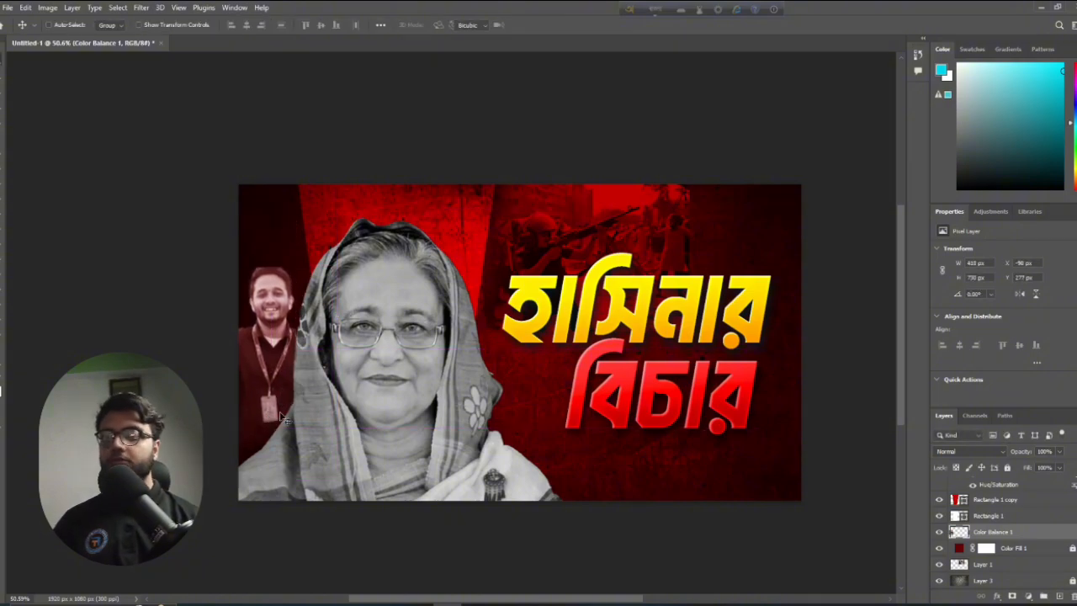
{"action": "key", "text": "ctrl+t"}
{"action": "left_click_drag", "start_coordinate": [331, 373], "coordinate": [273, 375]}
{"action": "key", "text": "Return"}
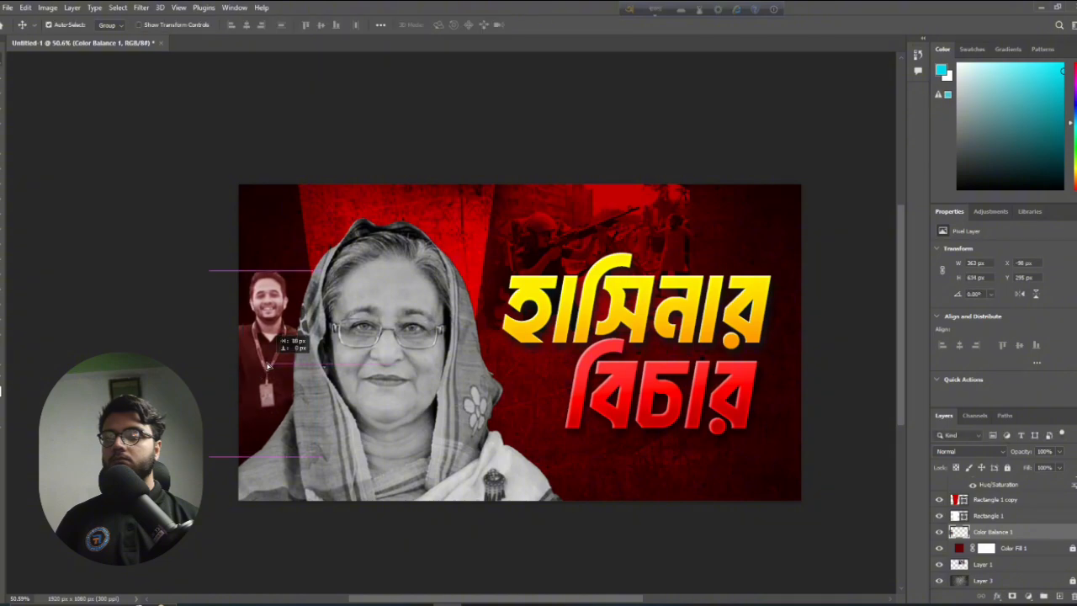
{"action": "left_click", "coordinate": [381, 567]}
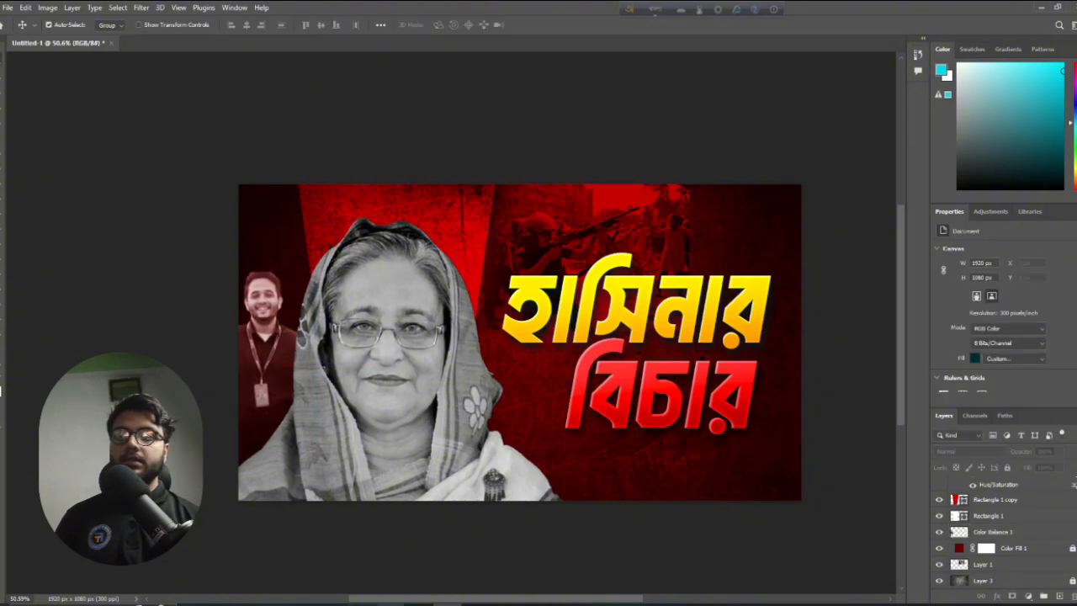
Switch to the browser and copy the 1024 × 682 crime scene tape picture from the crime background image search
{"action": "left_click", "coordinate": [390, 605]}
{"action": "left_click", "coordinate": [507, 7]}
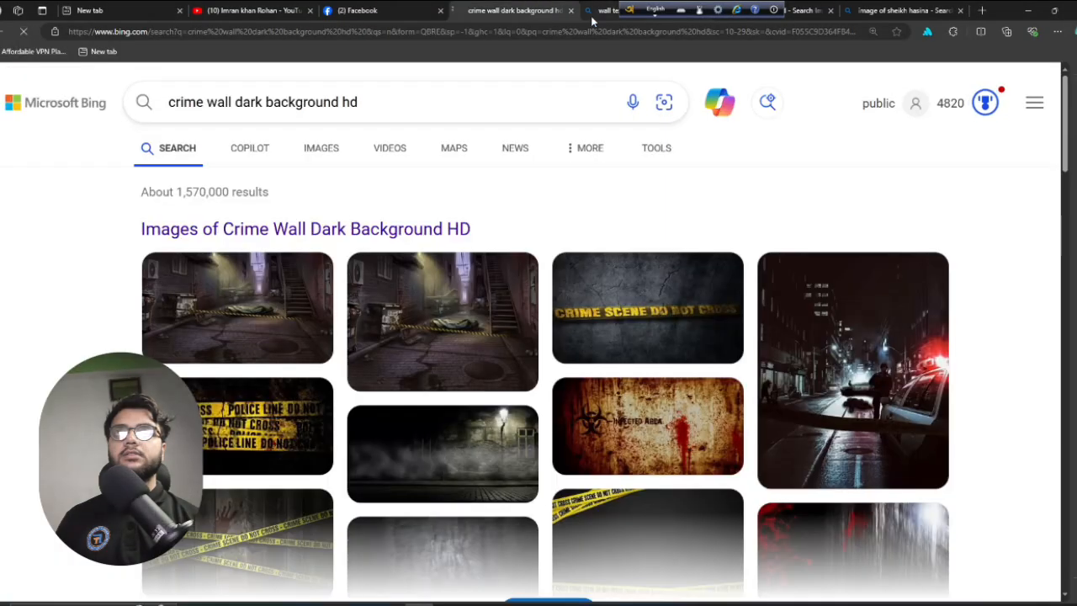
{"action": "left_click", "coordinate": [603, 13]}
{"action": "left_click_drag", "start_coordinate": [655, 10], "coordinate": [761, 113]}
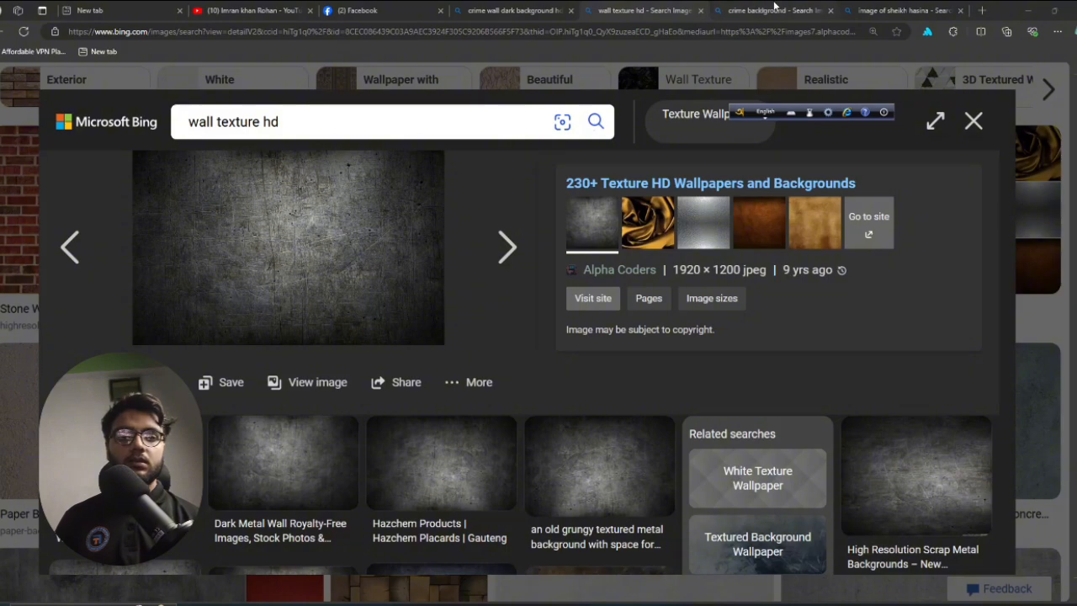
{"action": "left_click", "coordinate": [772, 8]}
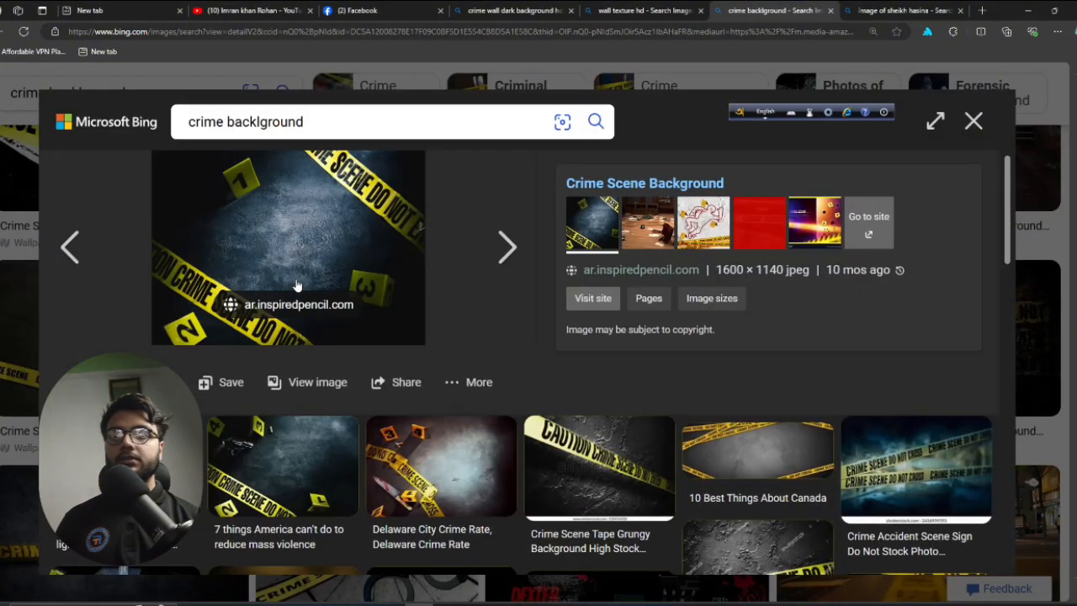
{"action": "scroll", "coordinate": [471, 350], "scroll_direction": "down", "scroll_amount": 1}
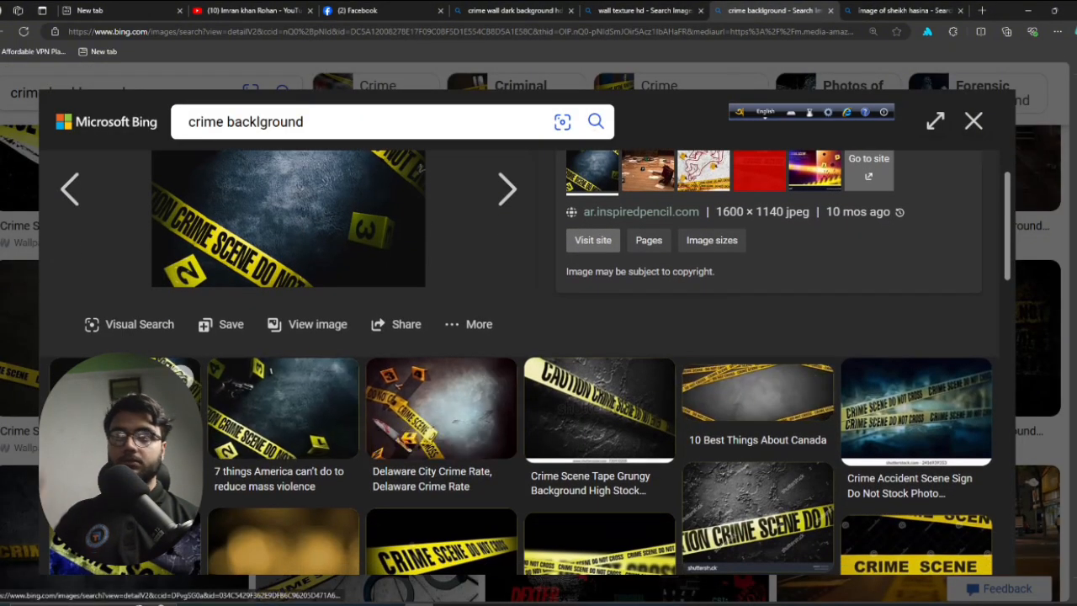
{"action": "left_click", "coordinate": [277, 416]}
{"action": "right_click", "coordinate": [350, 232]}
{"action": "left_click", "coordinate": [379, 292]}
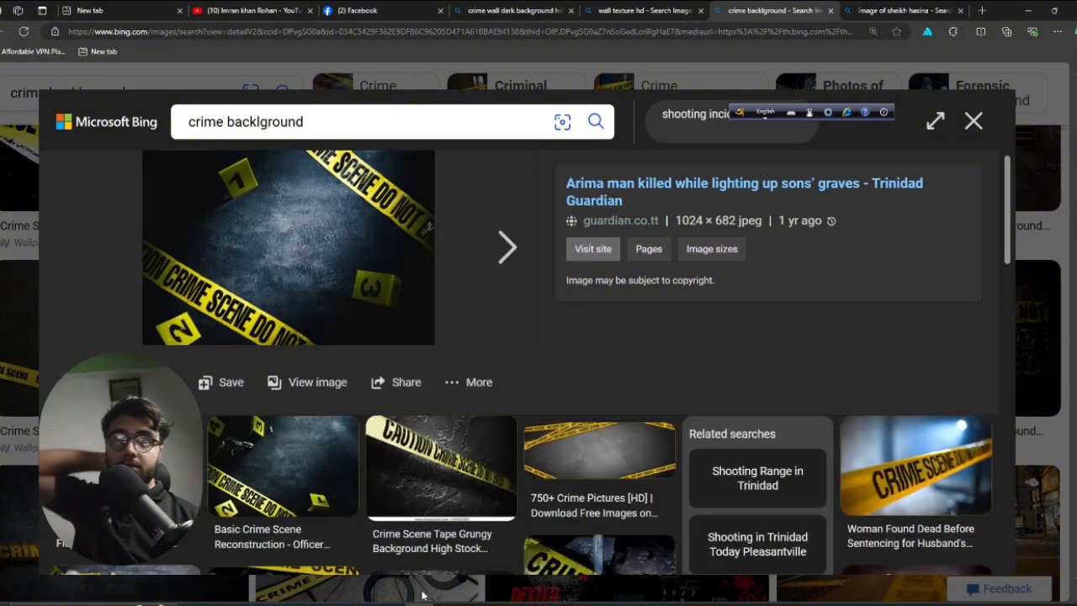
Paste the crime scene picture into the Photoshop thumbnail and stretch it to fill the 1920 × 1080 px canvas
{"action": "left_click", "coordinate": [446, 603]}
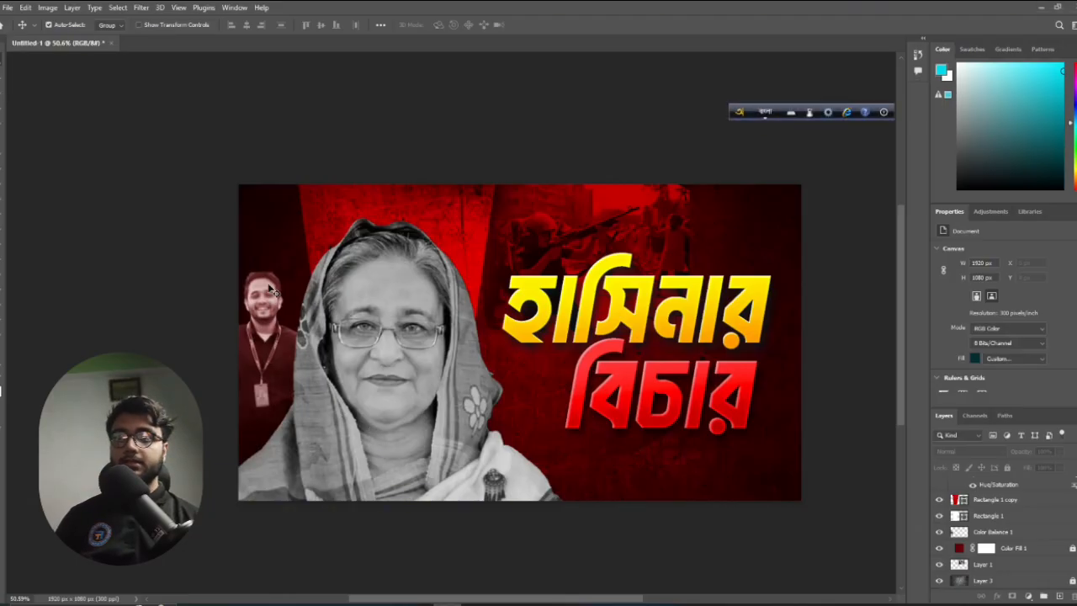
{"action": "key", "text": "ctrl+v"}
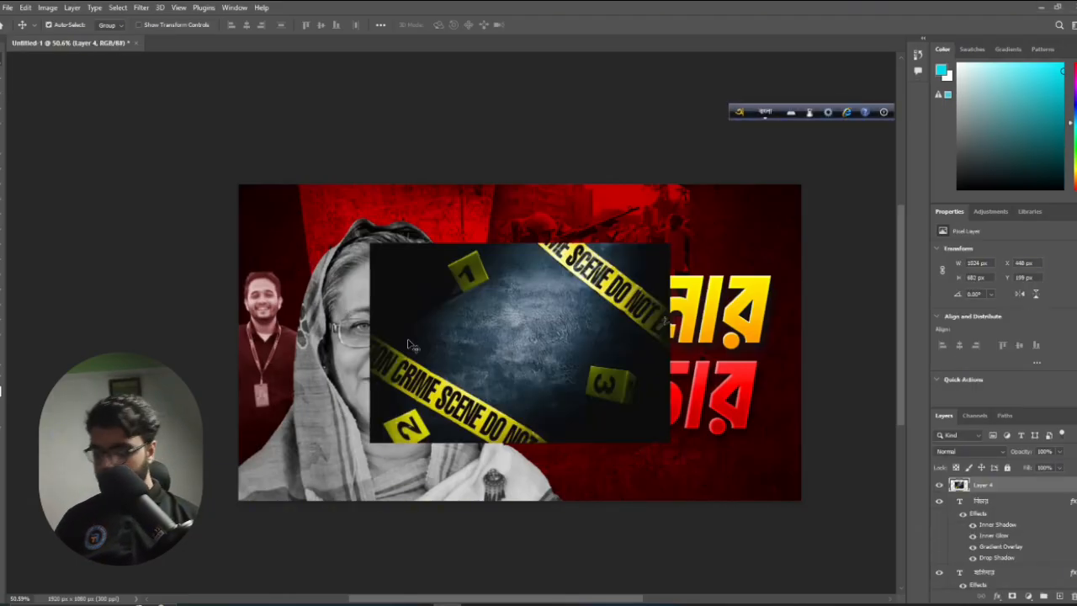
{"action": "key", "text": "ctrl+t"}
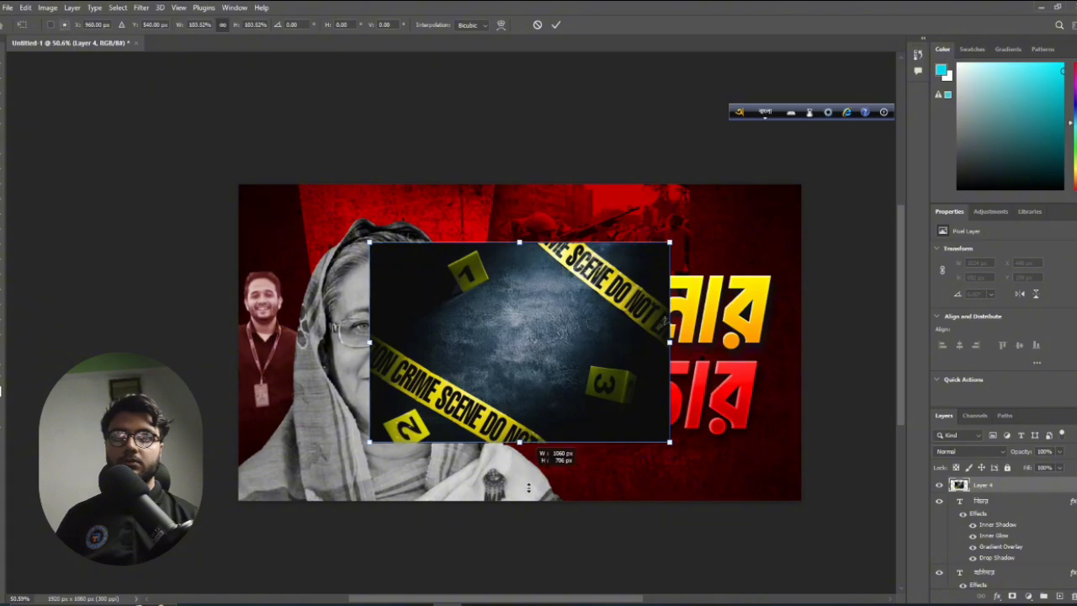
{"action": "left_click_drag", "start_coordinate": [528, 487], "coordinate": [542, 527]}
{"action": "left_click_drag", "start_coordinate": [543, 529], "coordinate": [542, 528]}
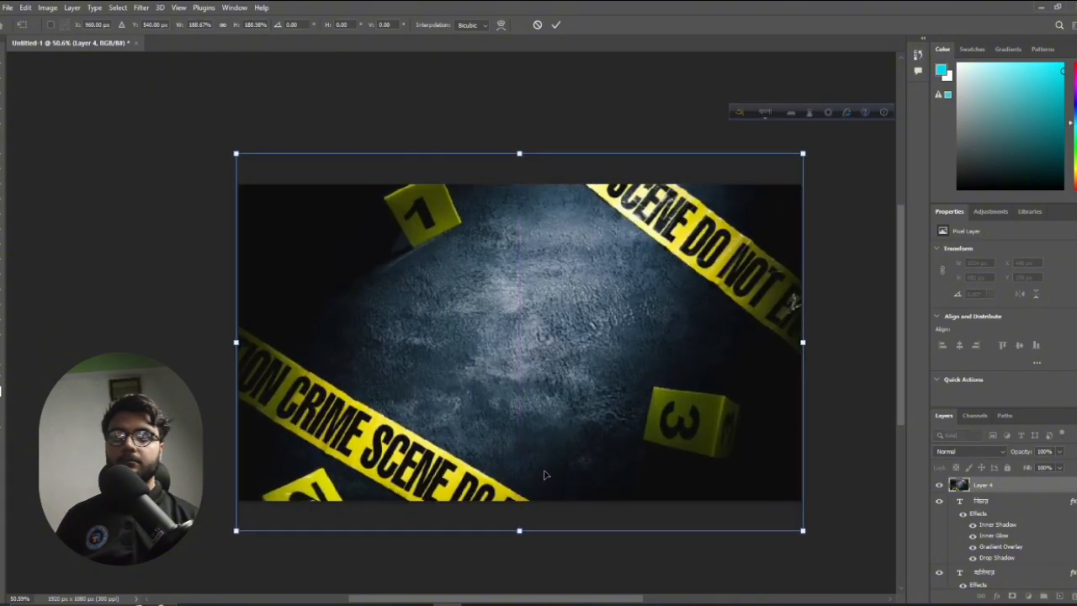
{"action": "left_click_drag", "start_coordinate": [543, 468], "coordinate": [540, 468]}
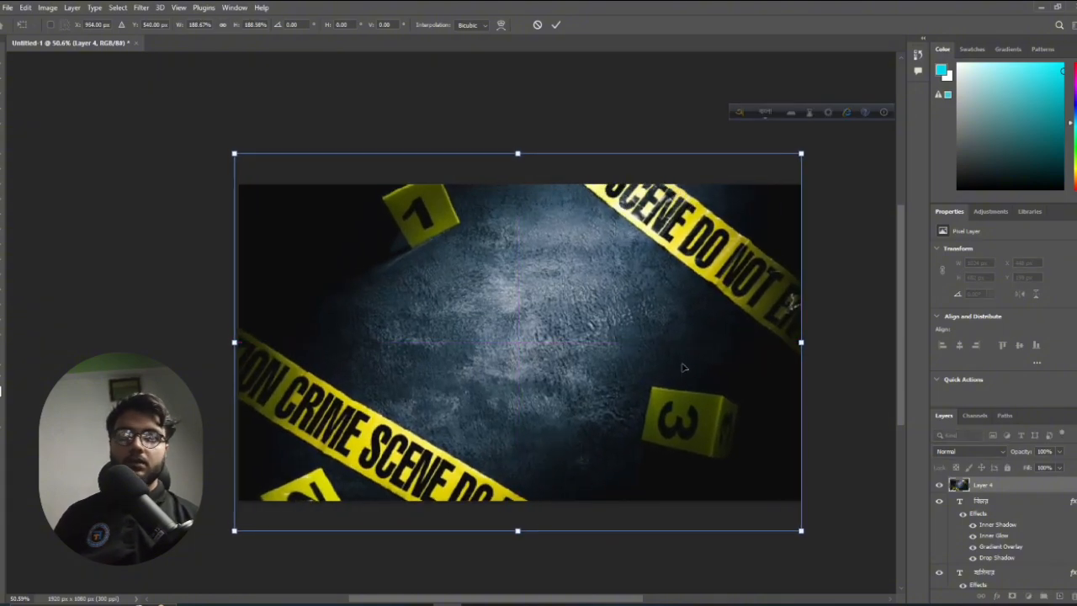
{"action": "left_click_drag", "start_coordinate": [522, 171], "coordinate": [521, 202]}
{"action": "left_click_drag", "start_coordinate": [517, 530], "coordinate": [516, 500]}
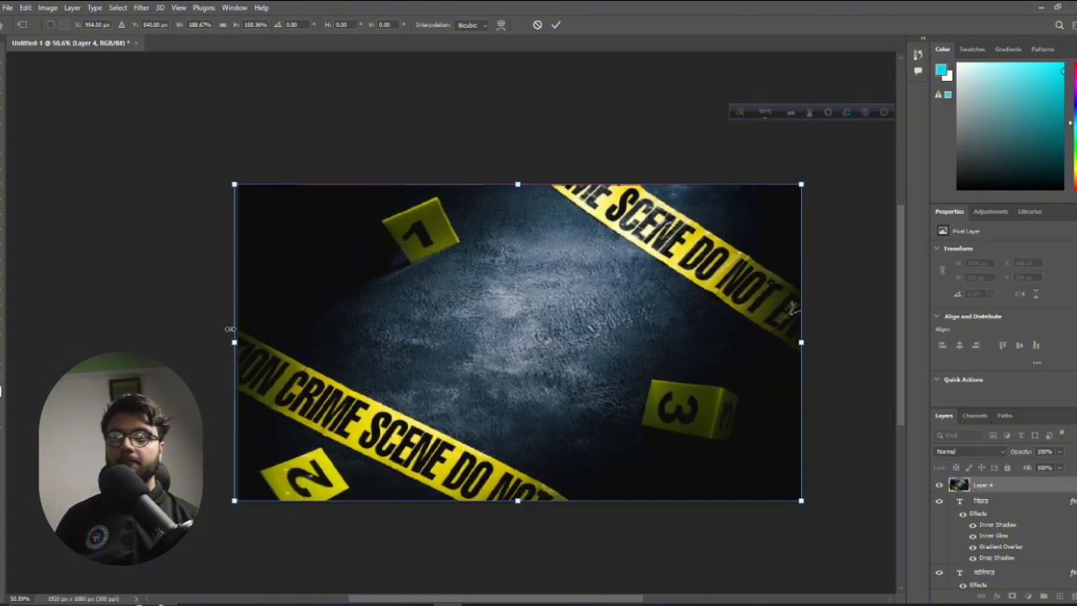
{"action": "left_click_drag", "start_coordinate": [234, 343], "coordinate": [239, 343]}
{"action": "key", "text": "Return"}
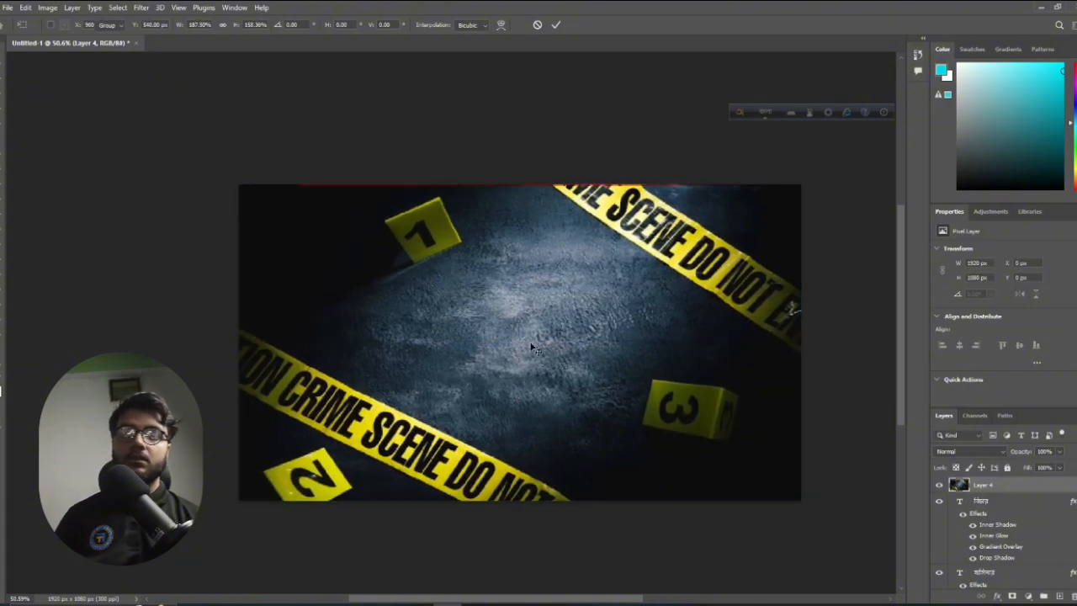
Place the crime scene picture on Layer 4 directly above Color Fill 1 and set its blend mode to Soft Light
{"action": "left_click_drag", "start_coordinate": [1014, 488], "coordinate": [1030, 559]}
{"action": "scroll", "coordinate": [804, 457], "scroll_direction": "down", "scroll_amount": 1}
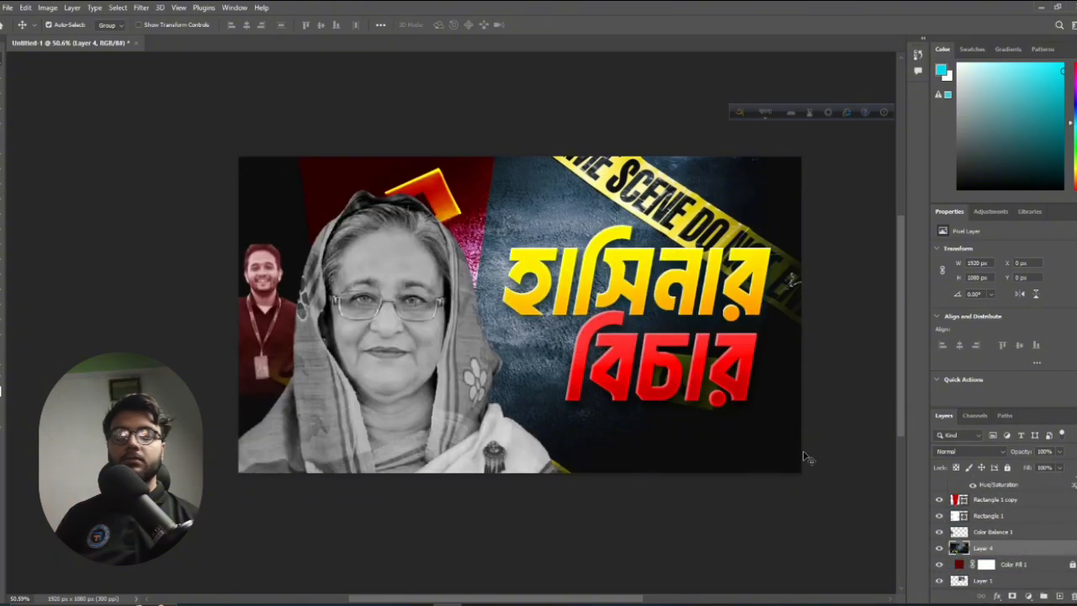
{"action": "left_click", "coordinate": [1003, 452]}
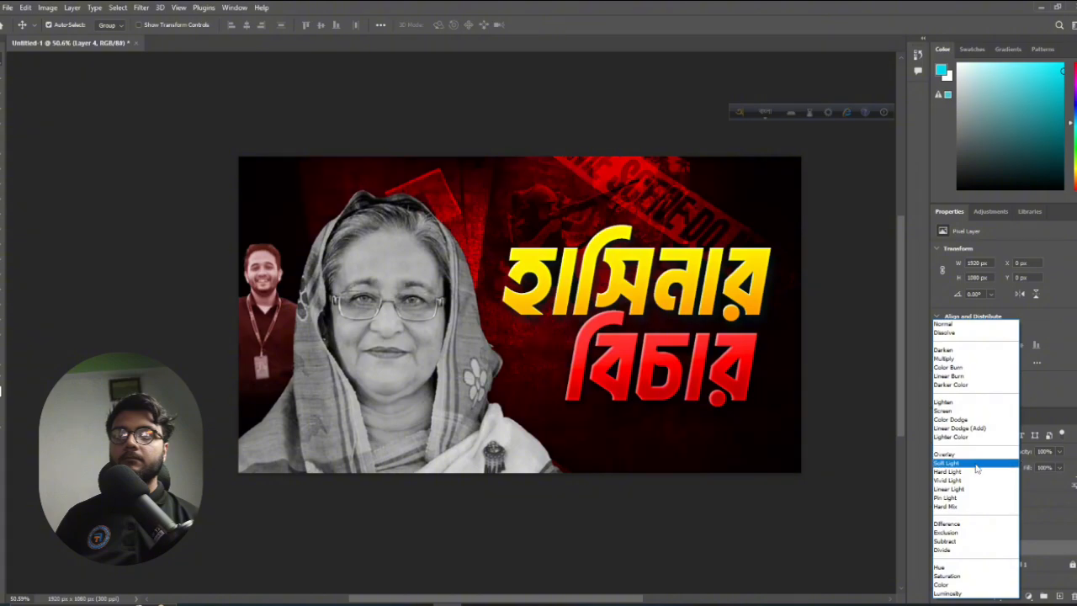
{"action": "left_click", "coordinate": [977, 466]}
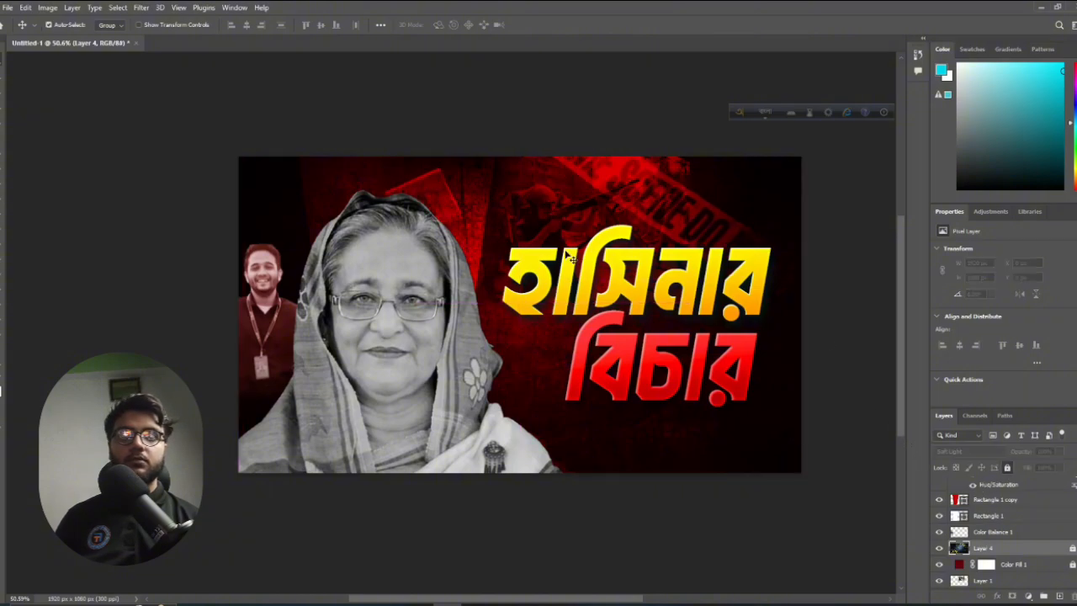
Move the crowd photo on Layer 1 to about X 570 px, Y 5 px
{"action": "left_click_drag", "start_coordinate": [555, 228], "coordinate": [525, 218]}
{"action": "key", "text": "ctrl+z"}
{"action": "scroll", "coordinate": [572, 211], "scroll_direction": "up", "scroll_amount": 6}
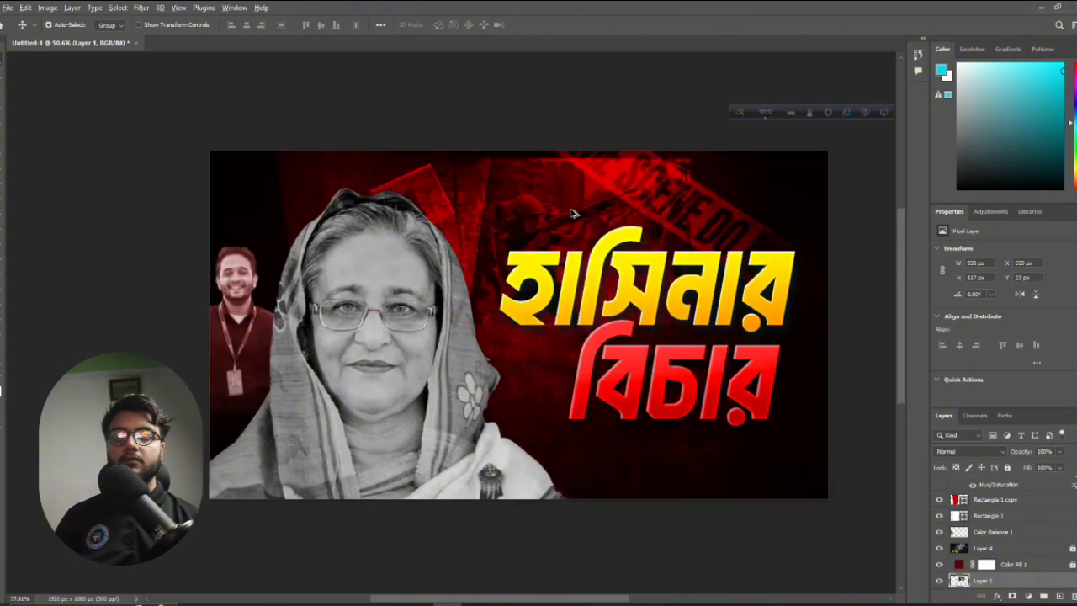
{"action": "scroll", "coordinate": [548, 258], "scroll_direction": "down", "scroll_amount": 1}
{"action": "left_click_drag", "start_coordinate": [553, 262], "coordinate": [558, 255]}
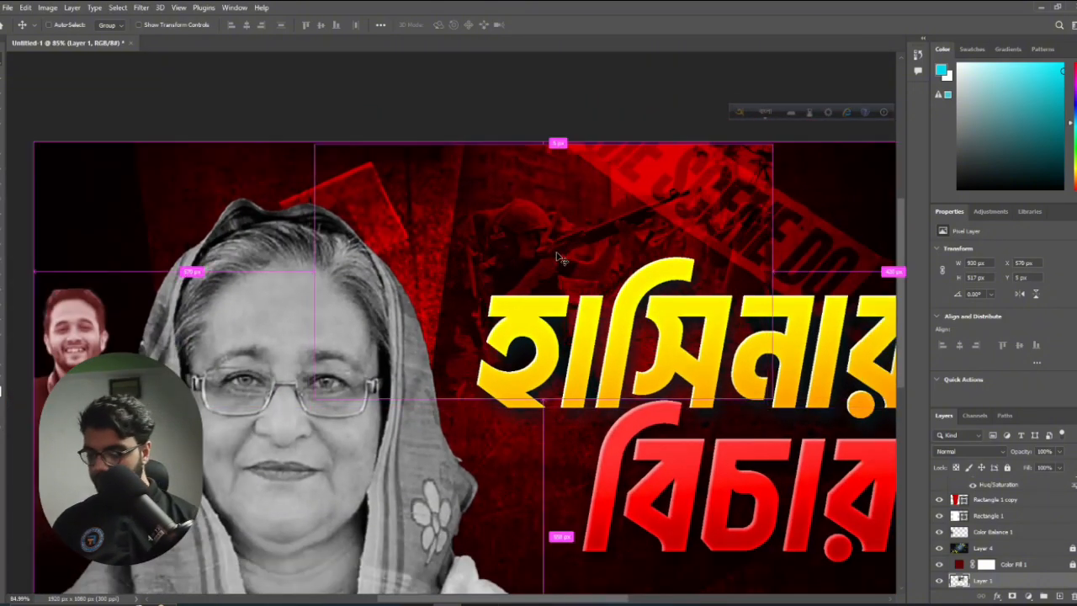
Scale the crowd photo on Layer 1 down to 750 × 417 px and place it at about X 621 px, Y 35 px
{"action": "key", "text": "ctrl+t"}
{"action": "left_click_drag", "start_coordinate": [716, 263], "coordinate": [683, 258]}
{"action": "left_click_drag", "start_coordinate": [575, 256], "coordinate": [602, 246]}
{"action": "key", "text": "Return"}
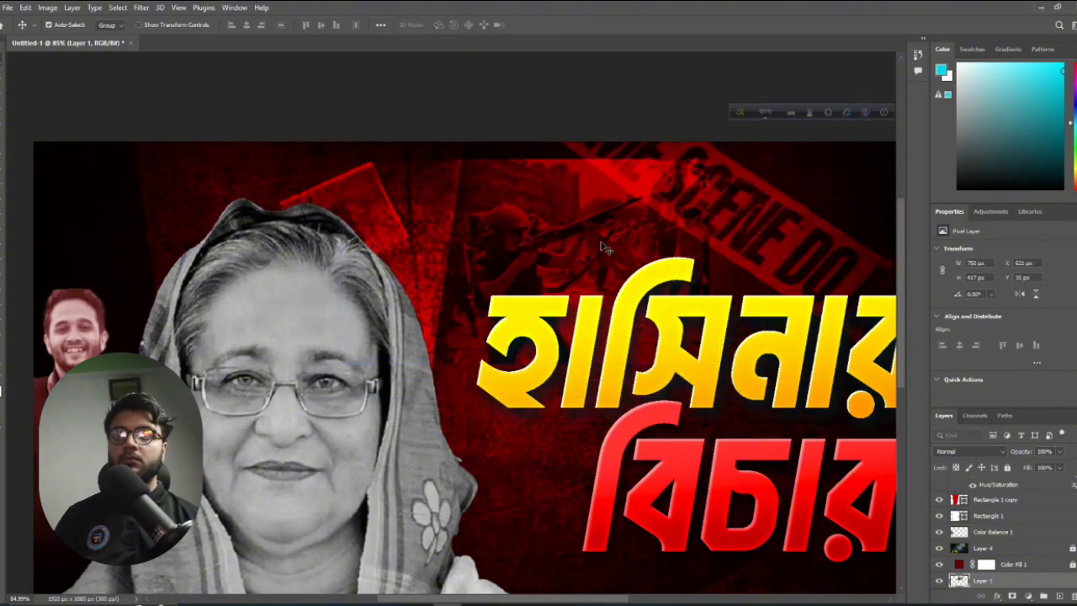
Try a hard-edged brush dab over the crowd photo in a bright red sampled from the background
{"action": "scroll", "coordinate": [518, 246], "scroll_direction": "up", "scroll_amount": 3}
{"action": "scroll", "coordinate": [557, 286], "scroll_direction": "right", "scroll_amount": 1}
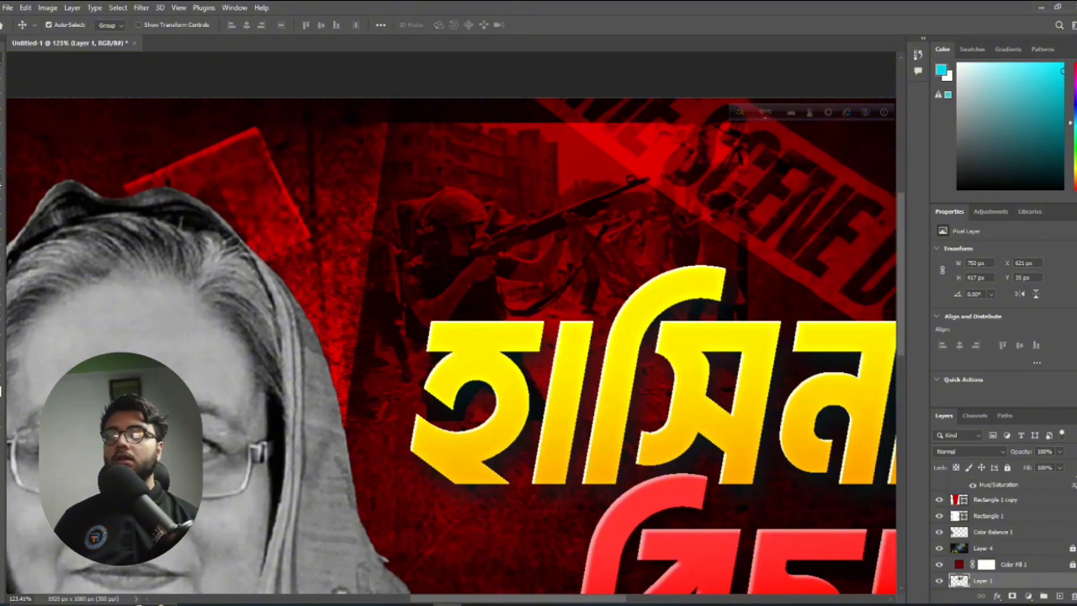
{"action": "key", "text": "b"}
{"action": "mouse_move", "coordinate": [475, 226]}
{"action": "left_mouse_down"}
{"action": "mouse_move", "coordinate": [219, 240]}
{"action": "mouse_move", "coordinate": [617, 244]}
{"action": "left_mouse_up"}
{"action": "left_click", "coordinate": [642, 168], "text": "alt"}
{"action": "left_click", "coordinate": [458, 236]}
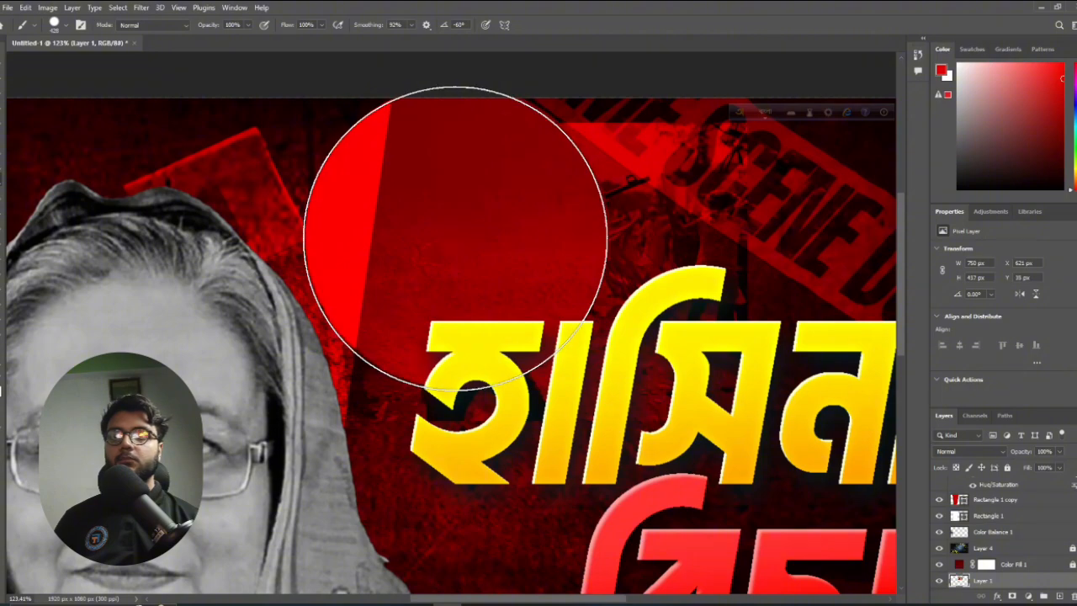
{"action": "key", "text": "ctrl+z"}
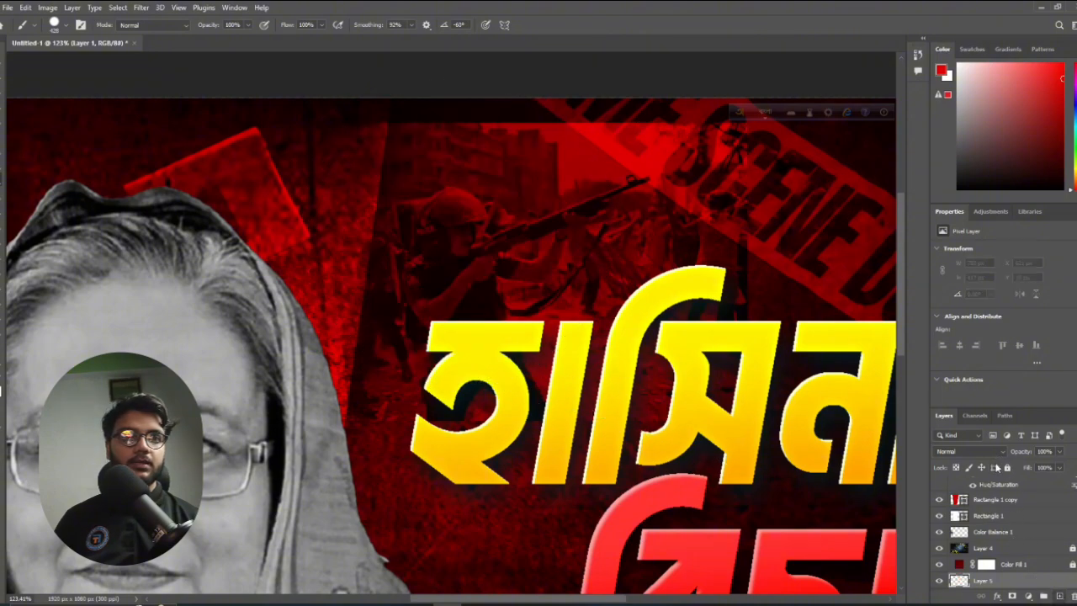
Set the empty Layer 5 to Linear Dodge (Add) and try red dabs over the crowd photo, softening the brush to 0% hardness
{"action": "left_click", "coordinate": [968, 451]}
{"action": "left_click", "coordinate": [979, 432]}
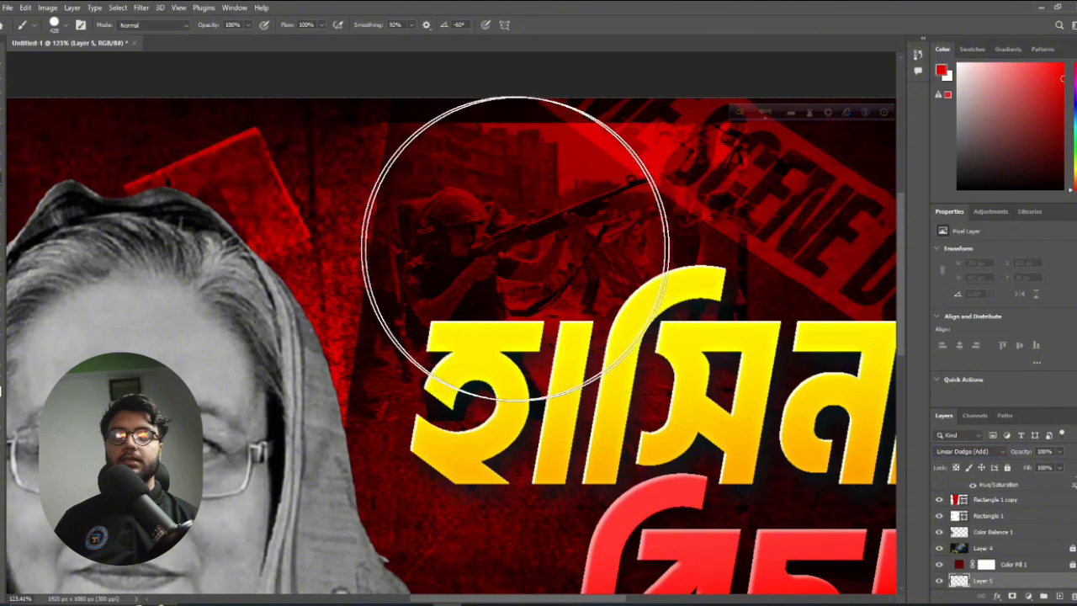
{"action": "left_click", "coordinate": [482, 243]}
{"action": "key", "text": "ctrl+z"}
{"action": "right_click", "coordinate": [481, 351], "text": "alt"}
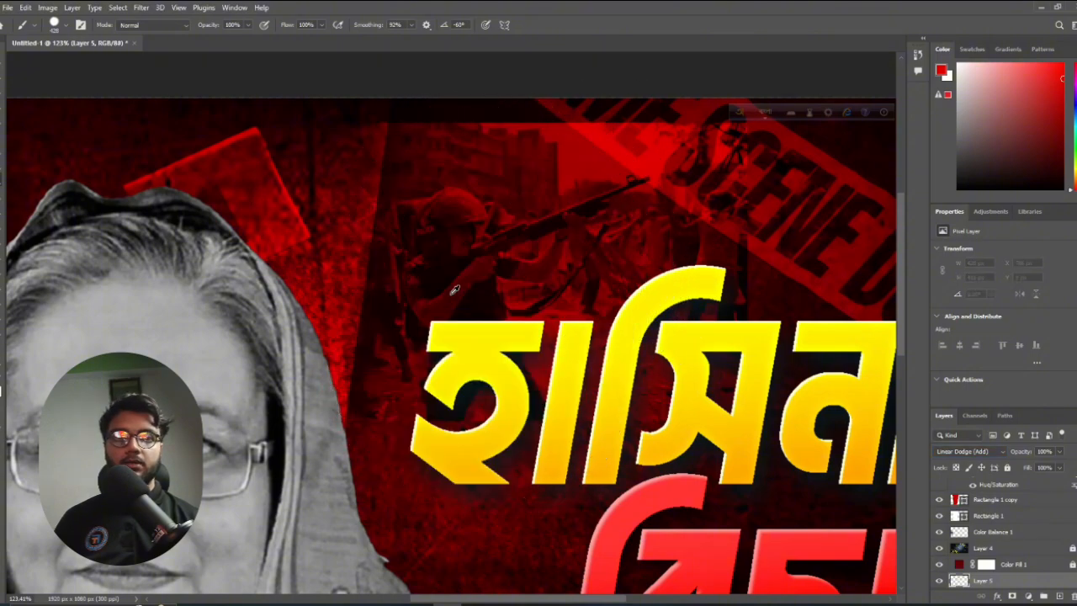
{"action": "right_click", "coordinate": [457, 287], "text": "alt"}
{"action": "right_click", "coordinate": [419, 268], "text": "alt"}
{"action": "right_click", "coordinate": [414, 209], "text": "alt"}
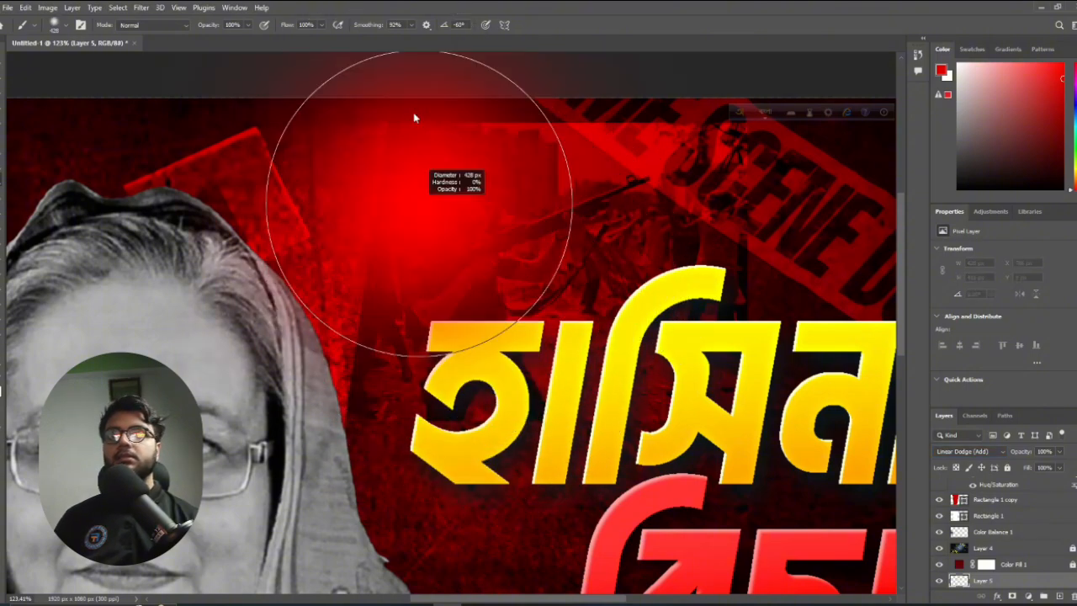
{"action": "left_click", "coordinate": [447, 233]}
{"action": "key", "text": "ctrl+z"}
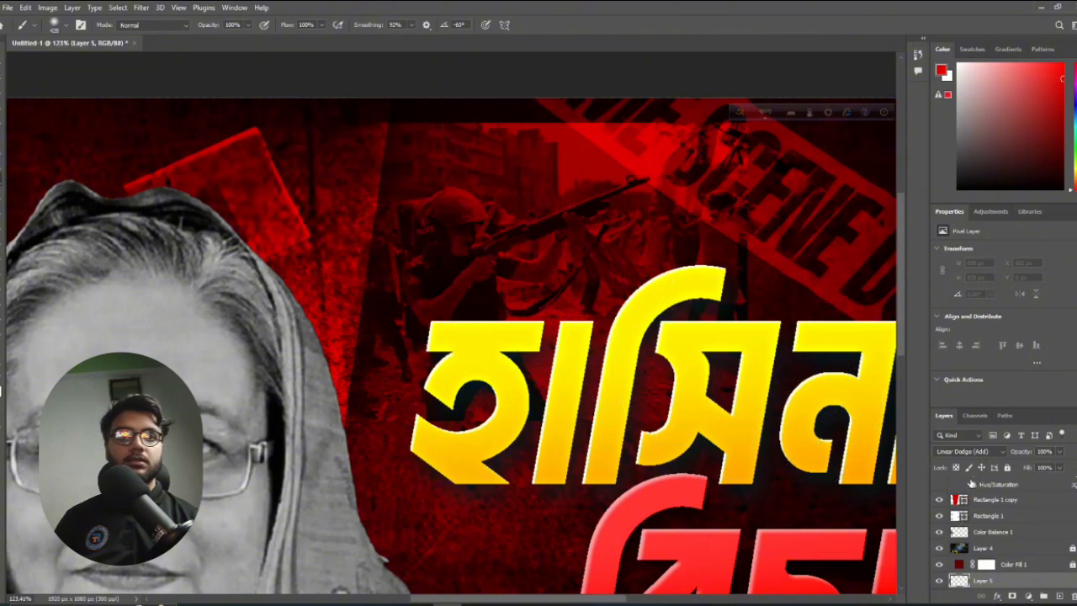
Compare the whole thumbnail with and without the crowd photo on Layer 1
{"action": "scroll", "coordinate": [489, 278], "scroll_direction": "down", "scroll_amount": 1}
{"action": "scroll", "coordinate": [489, 278], "scroll_direction": "down", "scroll_amount": 5}
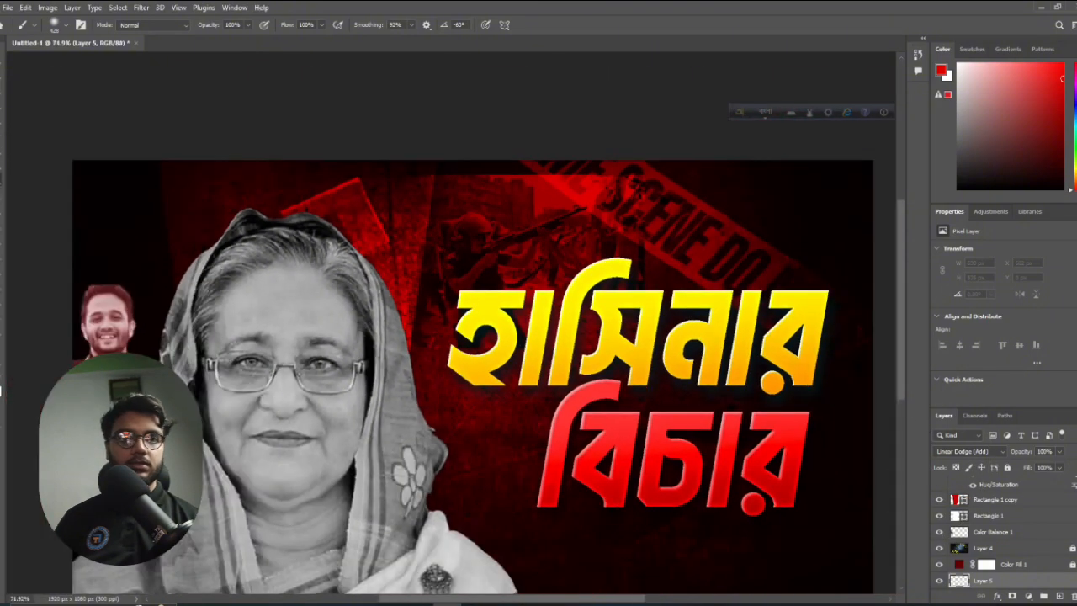
{"action": "scroll", "coordinate": [985, 549], "scroll_direction": "down", "scroll_amount": 2}
{"action": "left_click", "coordinate": [940, 549]}
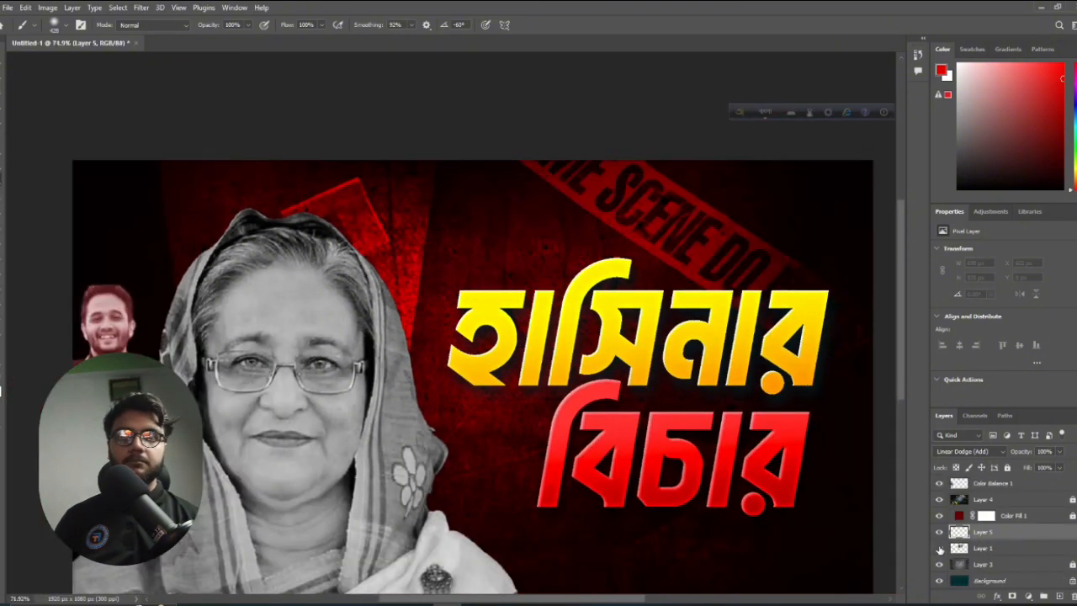
{"action": "left_click", "coordinate": [939, 549]}
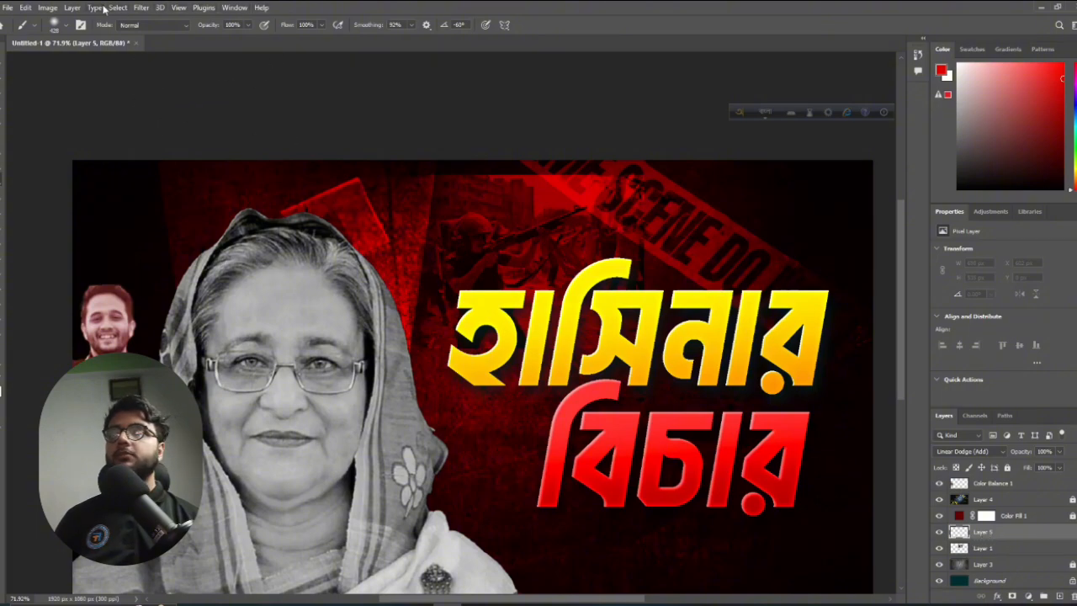
{"action": "left_click", "coordinate": [48, 7]}
{"action": "mouse_move", "coordinate": [72, 39]}
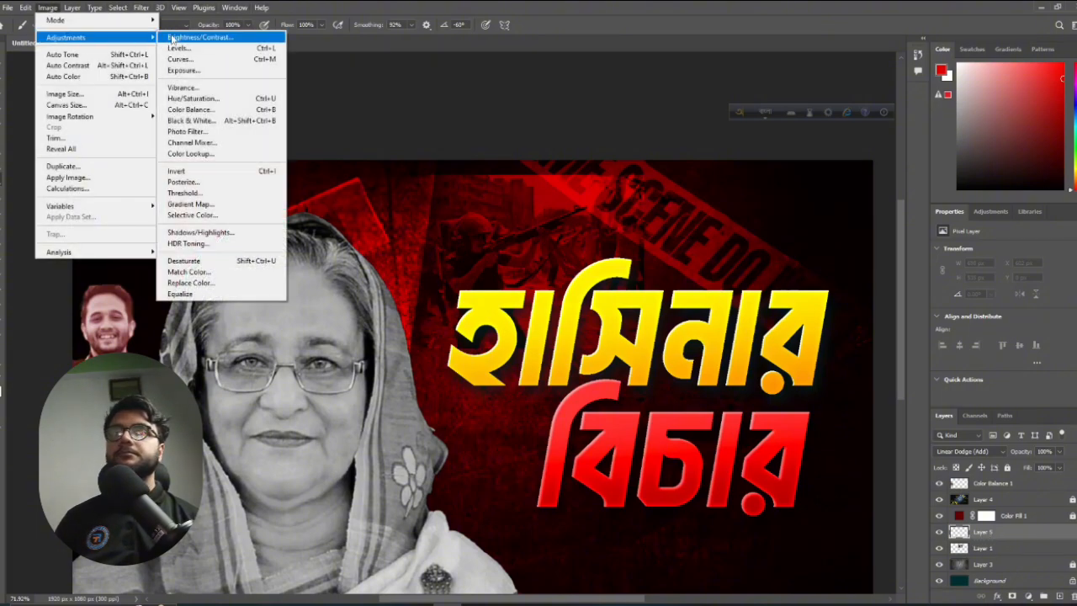
{"action": "left_click", "coordinate": [194, 38]}
{"action": "left_click", "coordinate": [519, 229]}
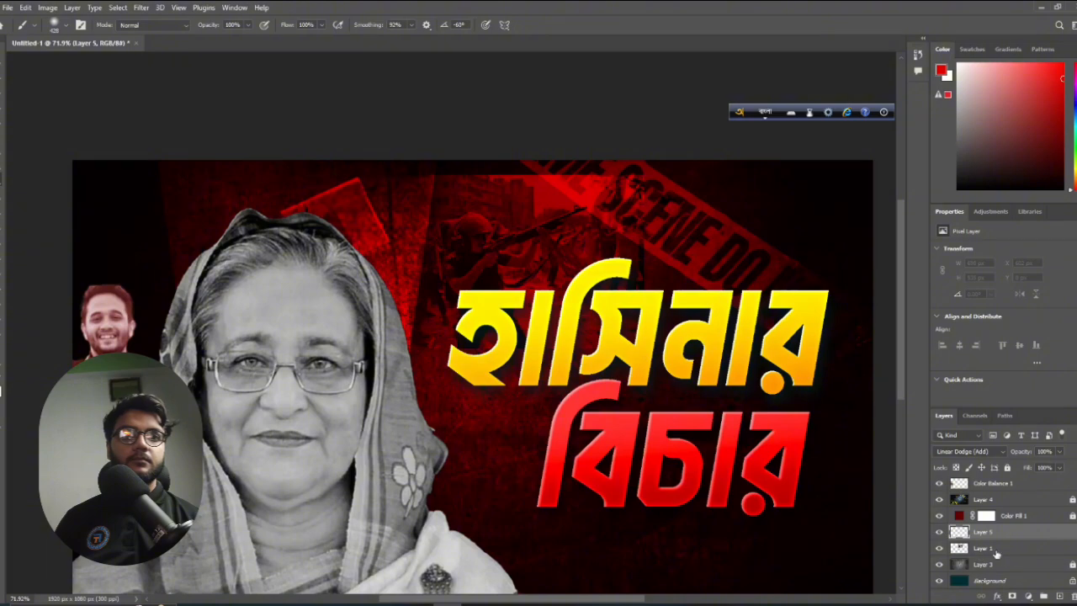
Raise the brightness of the crowd photo on Layer 1 to about 37, leaving the contrast at 0
{"action": "left_click", "coordinate": [996, 548]}
{"action": "left_click", "coordinate": [50, 8]}
{"action": "mouse_move", "coordinate": [73, 39]}
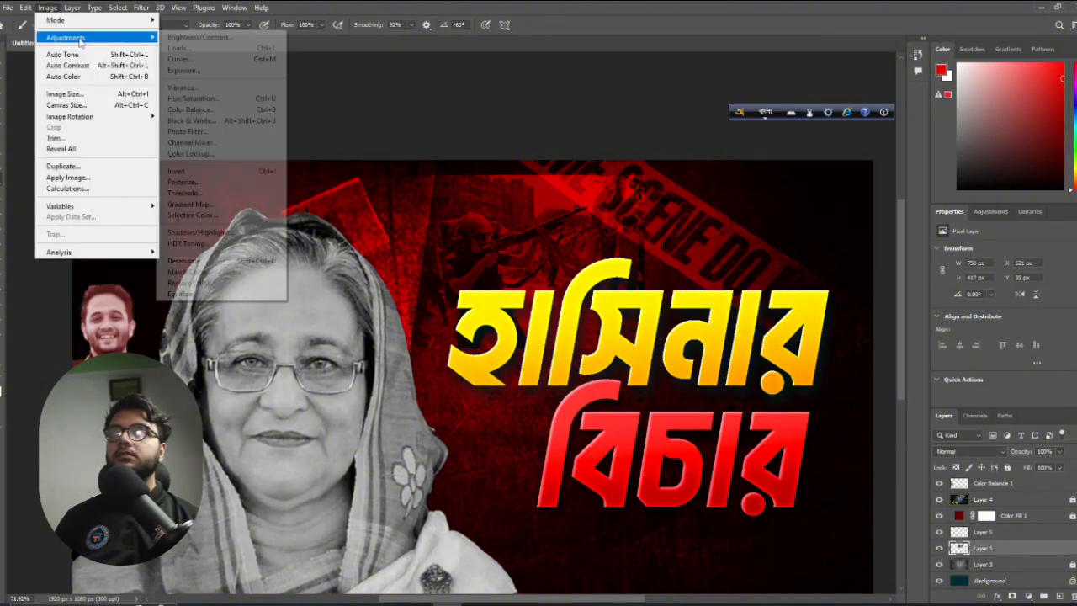
{"action": "left_click", "coordinate": [193, 38]}
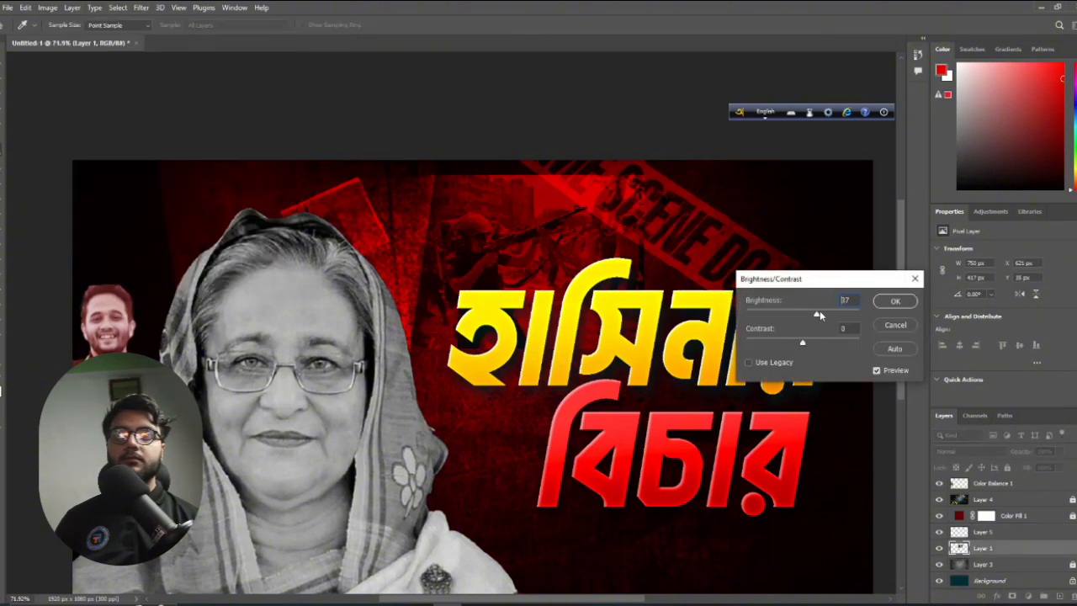
{"action": "left_click", "coordinate": [895, 305]}
Erase the hard top and right edges of the crowd photo on Layer 1 with a large soft eraser to blend it in
{"action": "key", "text": "b"}
{"action": "scroll", "coordinate": [602, 202], "scroll_direction": "up", "scroll_amount": 4}
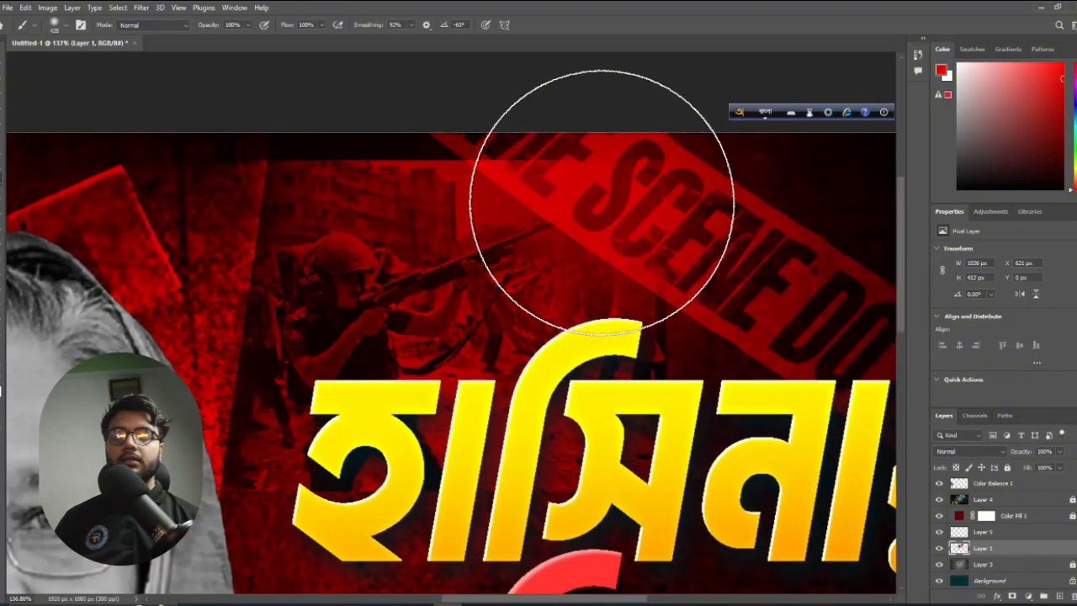
{"action": "left_click_drag", "start_coordinate": [602, 202], "coordinate": [558, 180]}
{"action": "key", "text": "e"}
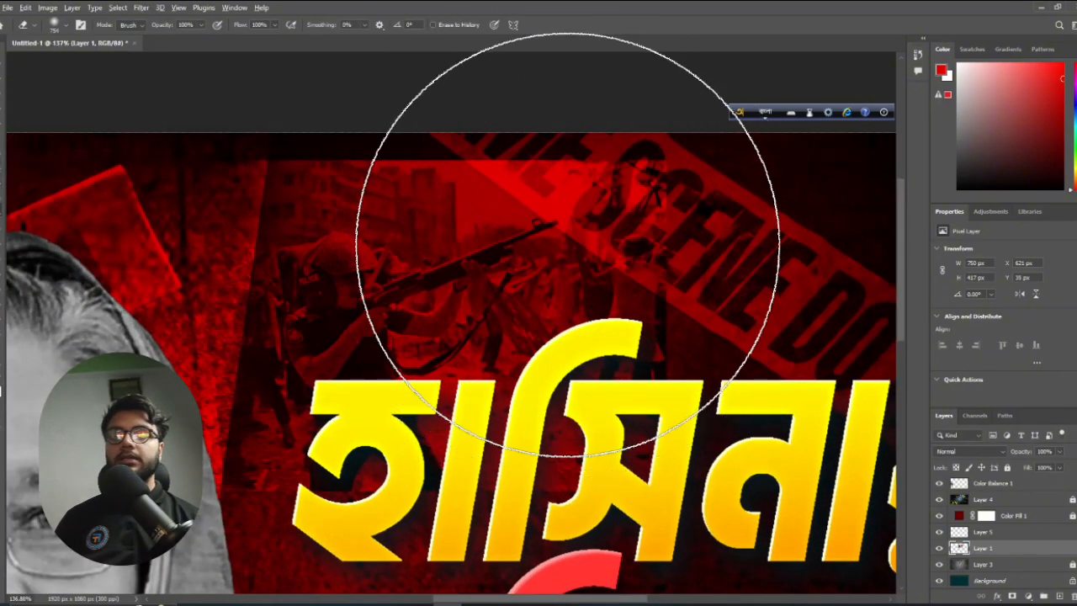
{"action": "scroll", "coordinate": [480, 180], "scroll_direction": "down", "scroll_amount": 2}
{"action": "scroll", "coordinate": [545, 238], "scroll_direction": "down", "scroll_amount": 2}
{"action": "scroll", "coordinate": [545, 237], "scroll_direction": "up", "scroll_amount": 1}
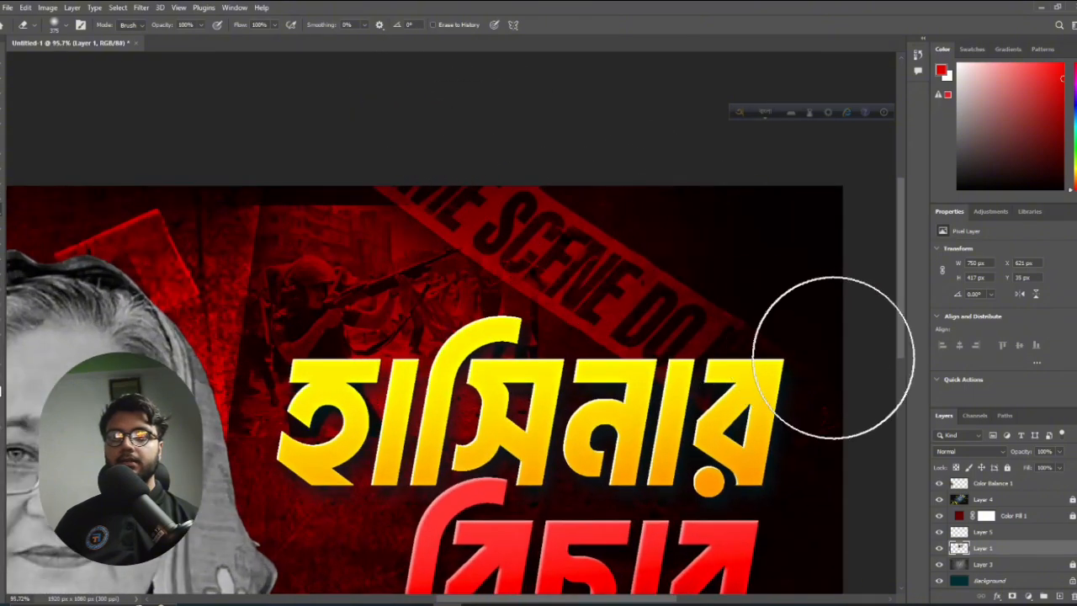
{"action": "scroll", "coordinate": [833, 341], "scroll_direction": "down", "scroll_amount": 2}
{"action": "scroll", "coordinate": [385, 180], "scroll_direction": "up", "scroll_amount": 2}
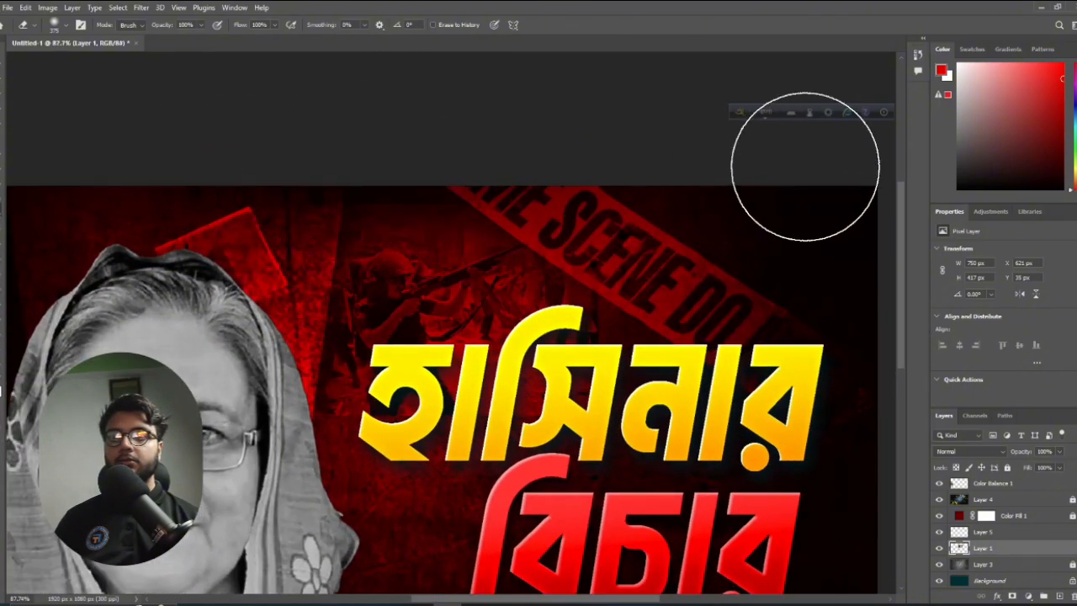
{"action": "scroll", "coordinate": [741, 211], "scroll_direction": "down", "scroll_amount": 3}
{"action": "scroll", "coordinate": [640, 202], "scroll_direction": "up", "scroll_amount": 3}
{"action": "scroll", "coordinate": [858, 289], "scroll_direction": "down", "scroll_amount": 1}
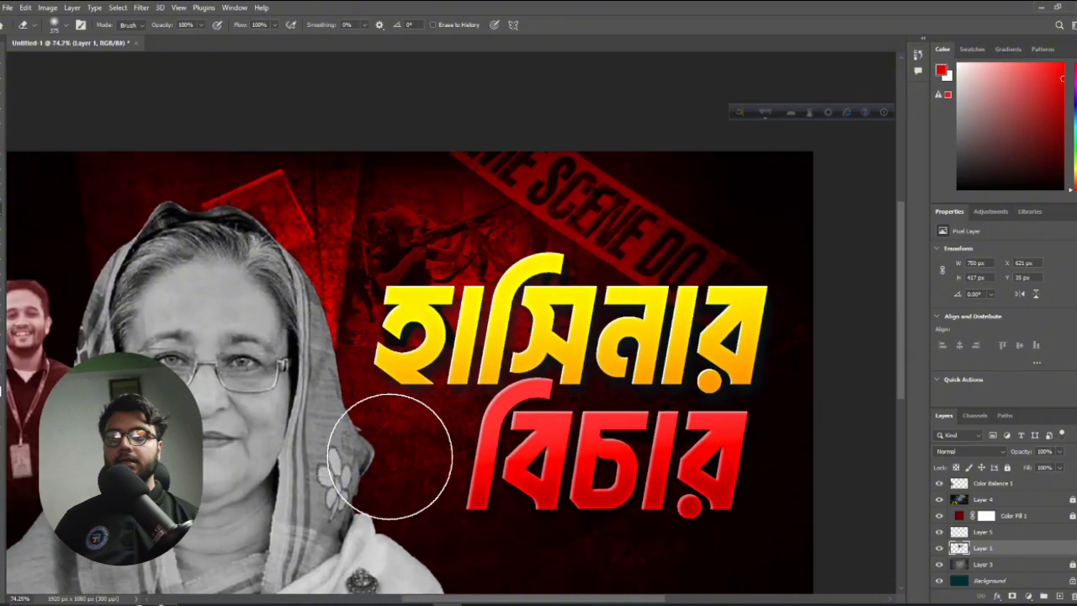
{"action": "scroll", "coordinate": [633, 345], "scroll_direction": "down", "scroll_amount": 1}
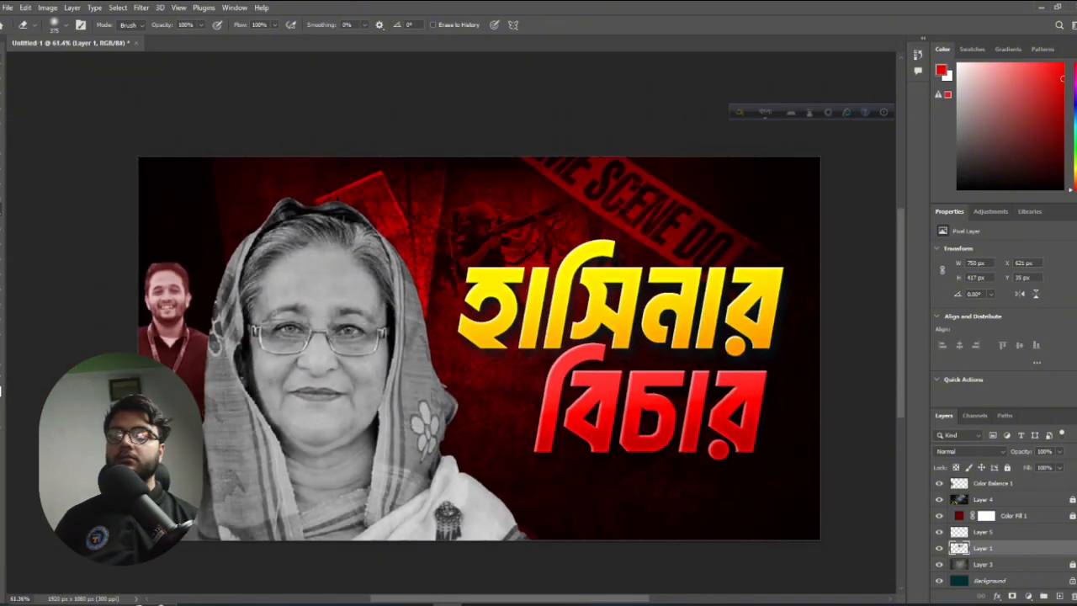
Shift the red-tinted second person slightly to the right, to about X -79 px, Y 299 px
{"action": "key", "text": "v"}
{"action": "left_click", "coordinate": [66, 109]}
{"action": "scroll", "coordinate": [200, 325], "scroll_direction": "left", "scroll_amount": 1}
{"action": "scroll", "coordinate": [201, 325], "scroll_direction": "up", "scroll_amount": 1}
{"action": "left_click_drag", "start_coordinate": [219, 362], "coordinate": [229, 362]}
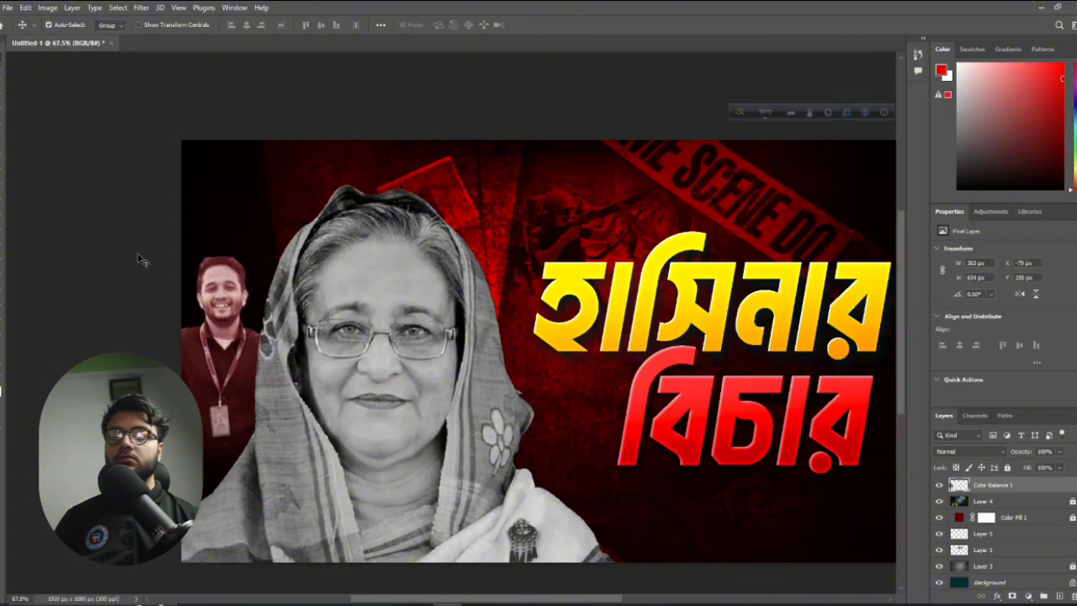
Unlock Layer 4, which holds the crime scene picture
{"action": "left_click", "coordinate": [141, 260]}
{"action": "scroll", "coordinate": [594, 213], "scroll_direction": "up", "scroll_amount": 1}
{"action": "scroll", "coordinate": [595, 214], "scroll_direction": "down", "scroll_amount": 5}
{"action": "scroll", "coordinate": [594, 213], "scroll_direction": "up", "scroll_amount": 2}
{"action": "left_click_drag", "start_coordinate": [612, 202], "coordinate": [610, 184]}
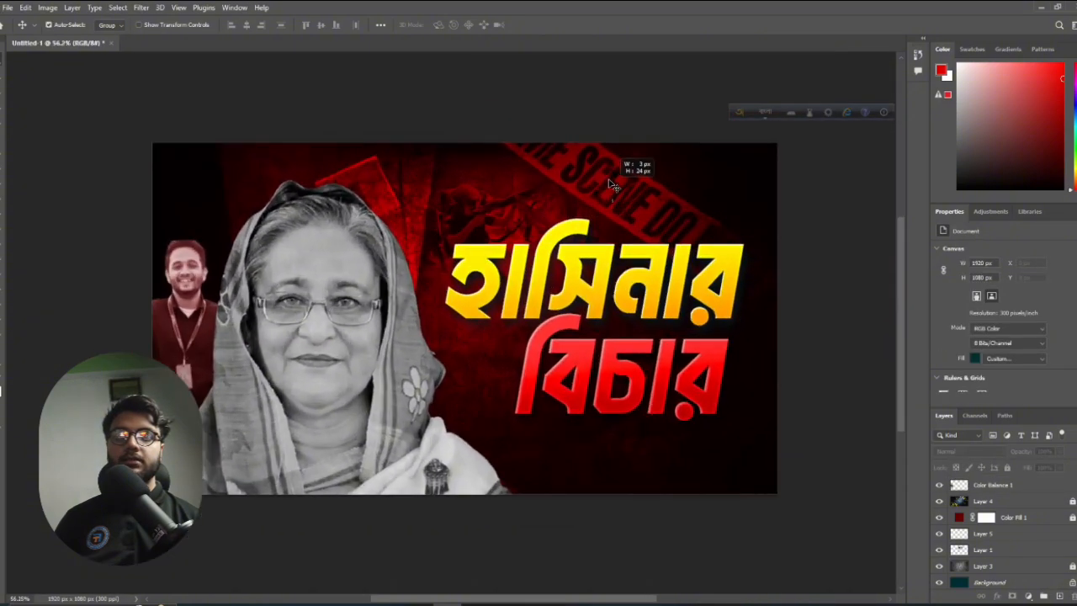
{"action": "left_click", "coordinate": [1010, 503]}
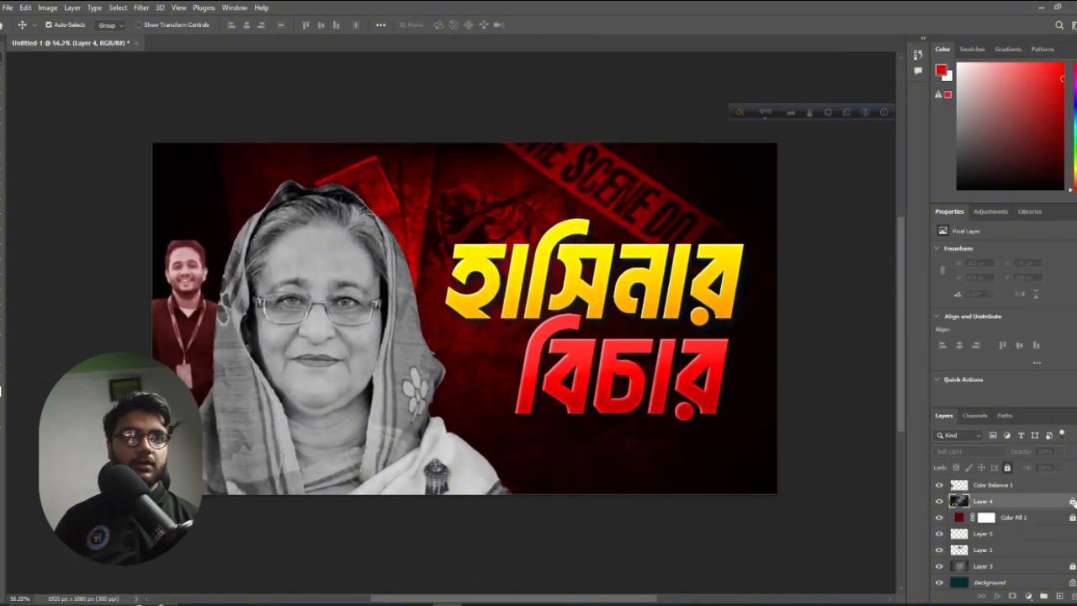
{"action": "scroll", "coordinate": [731, 342], "scroll_direction": "down", "scroll_amount": 1}
{"action": "left_click_drag", "start_coordinate": [654, 236], "coordinate": [640, 218]}
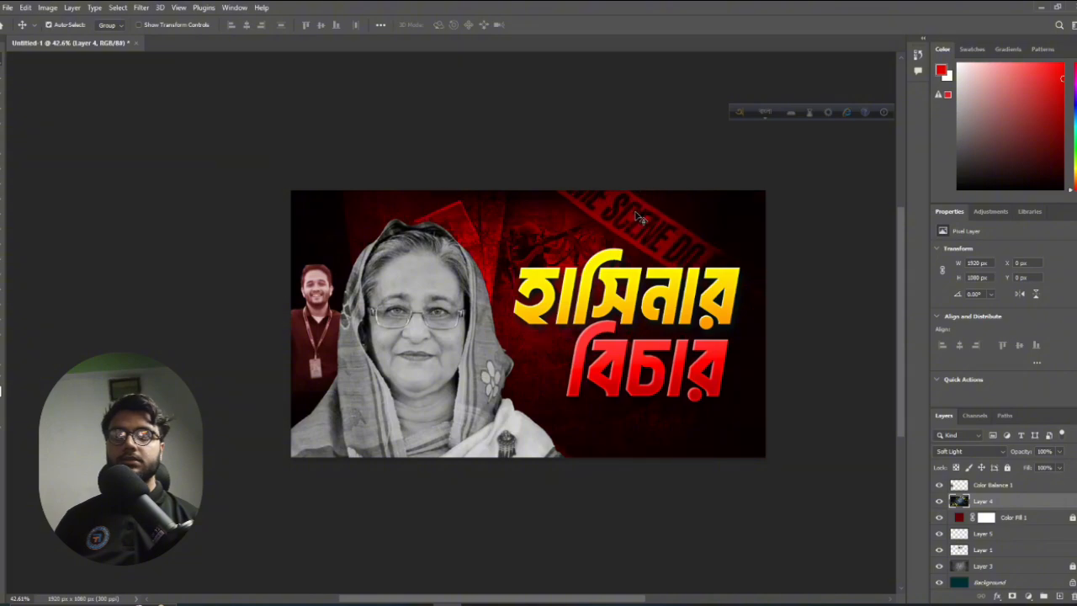
{"action": "scroll", "coordinate": [610, 229], "scroll_direction": "up", "scroll_amount": 1}
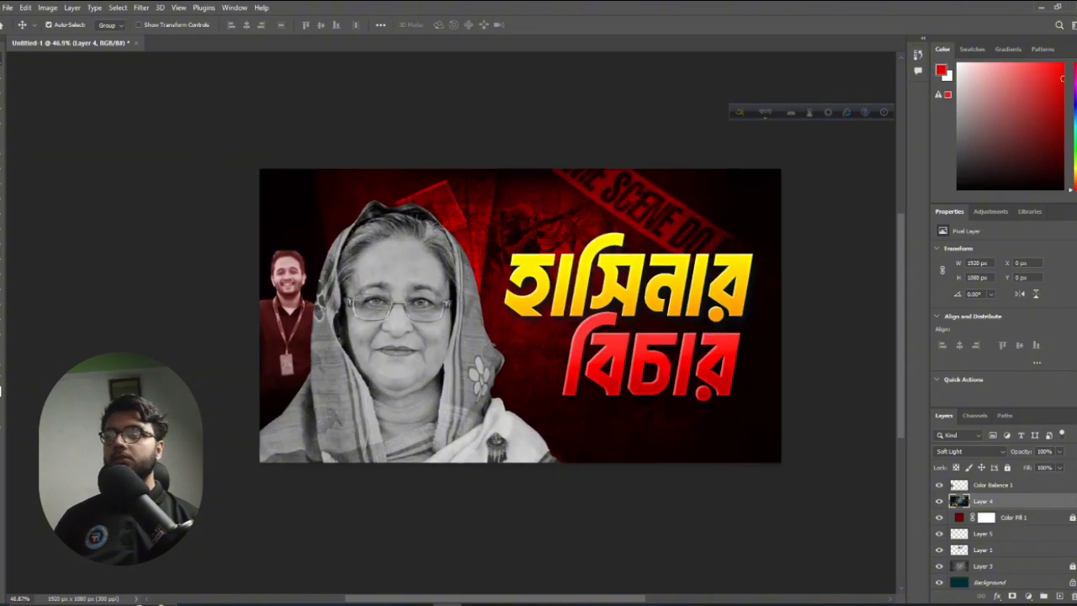
Erase the dark left and lower areas of the crime scene picture on Layer 4 with a large soft eraser, keeping the tape
{"action": "left_click", "coordinate": [1, 210]}
{"action": "scroll", "coordinate": [267, 386], "scroll_direction": "down", "scroll_amount": 2}
{"action": "left_click_drag", "start_coordinate": [321, 351], "coordinate": [376, 351]}
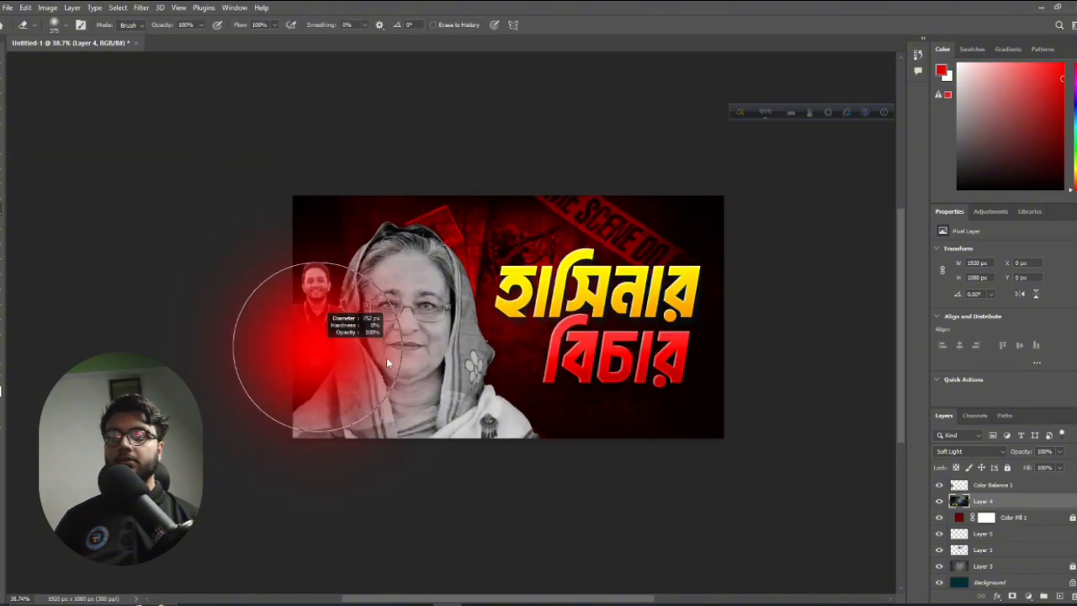
{"action": "left_click_drag", "start_coordinate": [265, 338], "coordinate": [276, 367]}
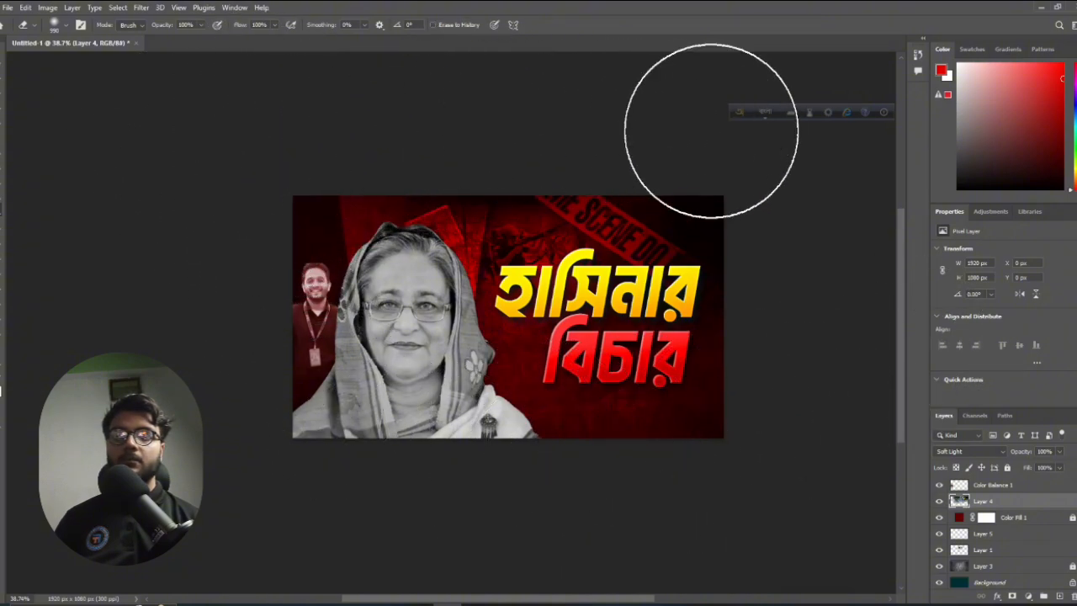
{"action": "scroll", "coordinate": [724, 233], "scroll_direction": "down", "scroll_amount": 1}
{"action": "scroll", "coordinate": [684, 221], "scroll_direction": "up", "scroll_amount": 4}
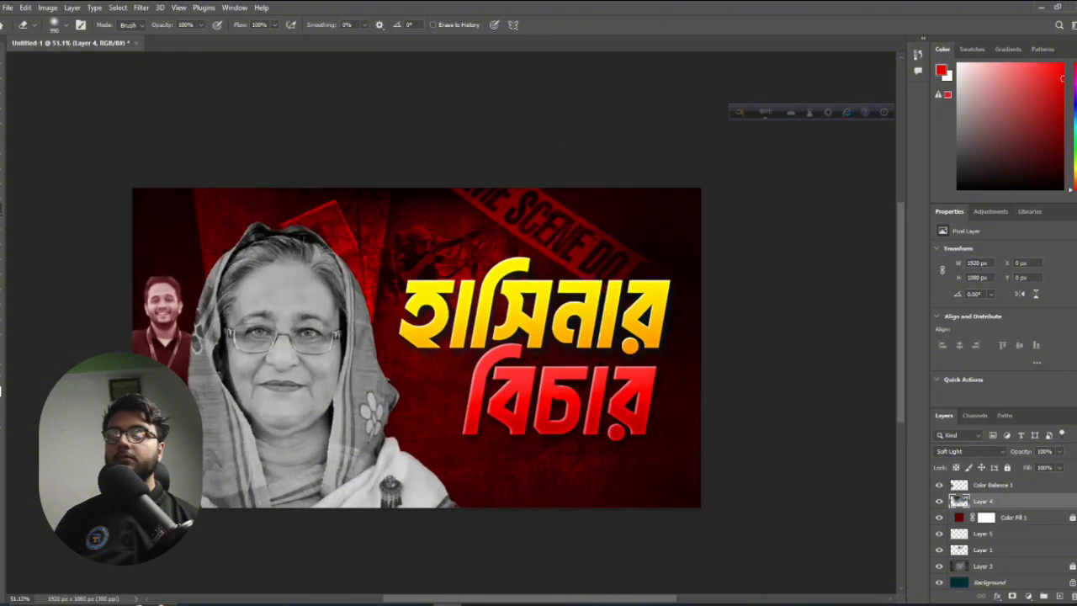
Duplicate Layer 4 and move the tape copy to the canvas's lower edge, at about X -249 px, Y 852 px
{"action": "key", "text": "v"}
{"action": "scroll", "coordinate": [564, 219], "scroll_direction": "down", "scroll_amount": 1}
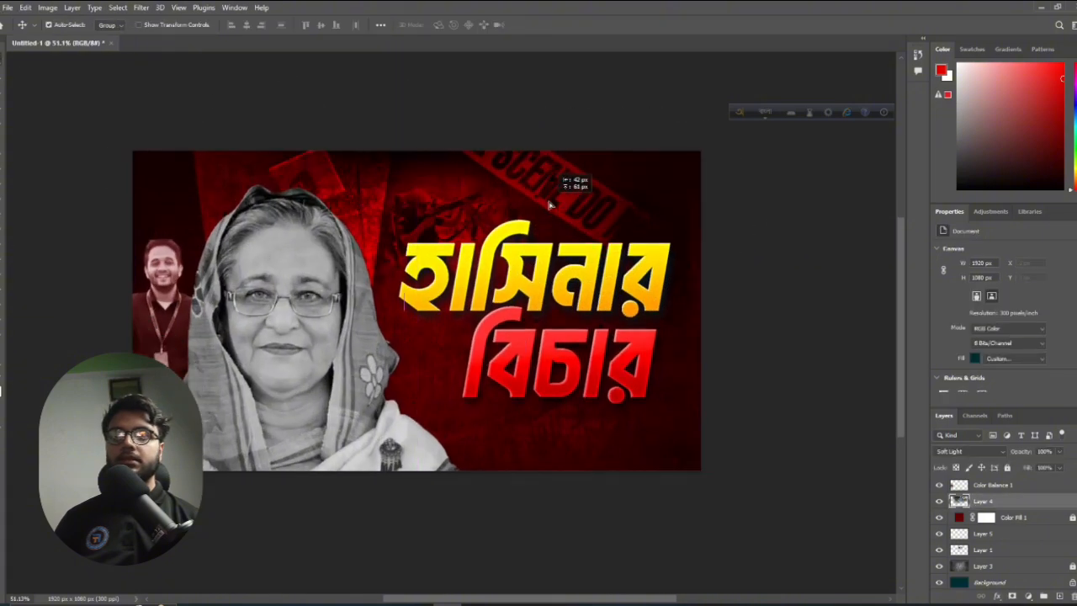
{"action": "scroll", "coordinate": [571, 205], "scroll_direction": "down", "scroll_amount": 2}
{"action": "left_click_drag", "start_coordinate": [568, 207], "coordinate": [505, 418]}
{"action": "key", "text": "ctrl+j"}
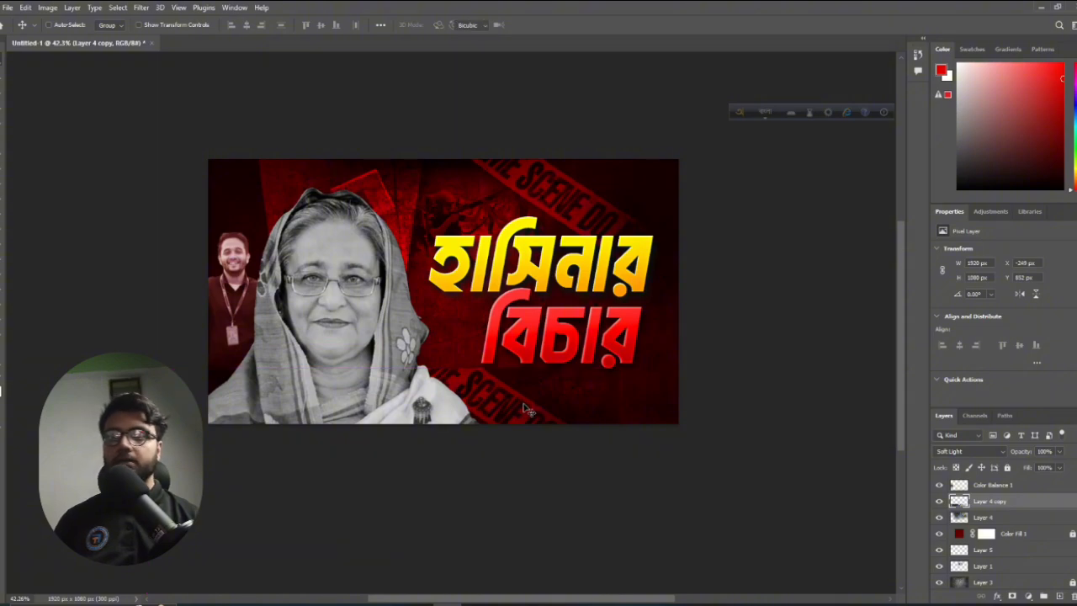
Rotate the tape copy counterclockwise to a flatter angle and position it just beneath the red title line, beside the portrait's shoulder
{"action": "key", "text": "ctrl+t"}
{"action": "left_click_drag", "start_coordinate": [641, 373], "coordinate": [588, 334]}
{"action": "key", "text": "Return"}
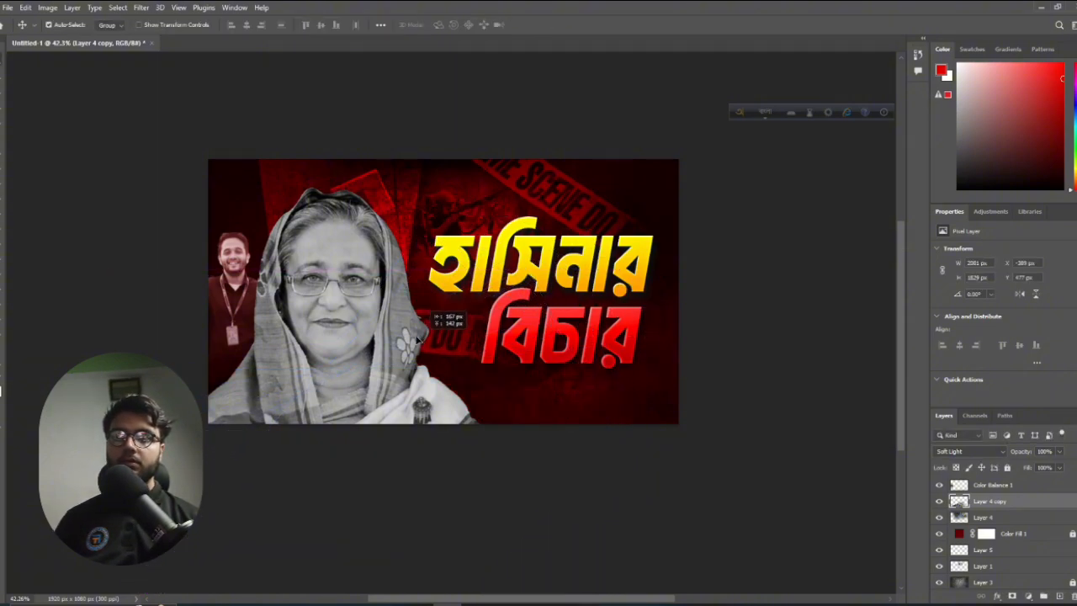
{"action": "left_click_drag", "start_coordinate": [452, 336], "coordinate": [523, 409]}
{"action": "left_click_drag", "start_coordinate": [526, 408], "coordinate": [508, 383]}
{"action": "scroll", "coordinate": [497, 413], "scroll_direction": "up", "scroll_amount": 5}
{"action": "scroll", "coordinate": [508, 380], "scroll_direction": "down", "scroll_amount": 5}
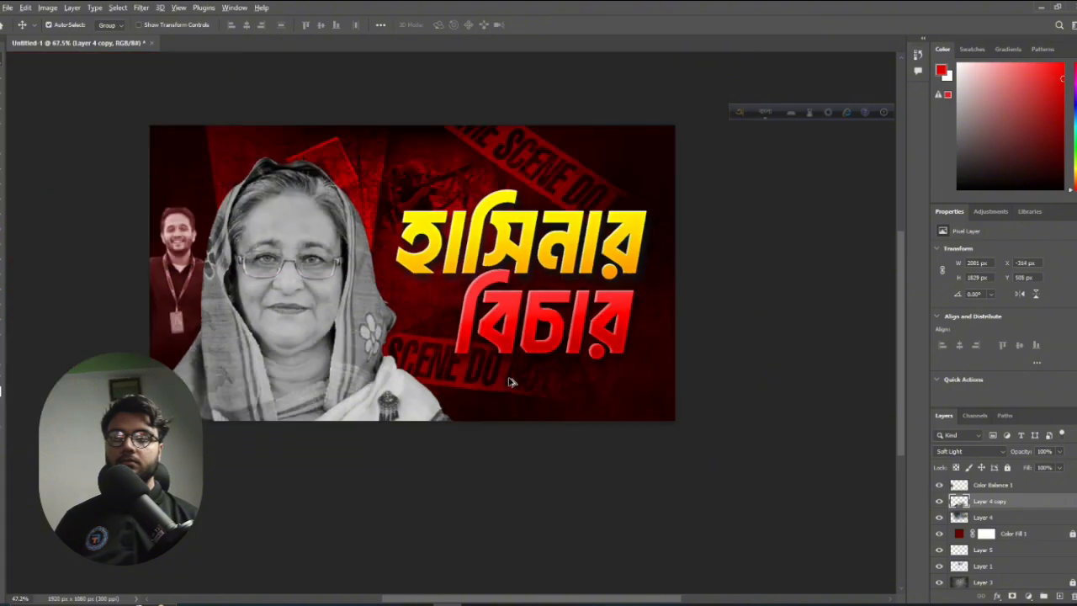
Erase the upper and right-hand parts of the picture around the tape on Layer 4 copy with a soft eraser
{"action": "scroll", "coordinate": [509, 385], "scroll_direction": "up", "scroll_amount": 4}
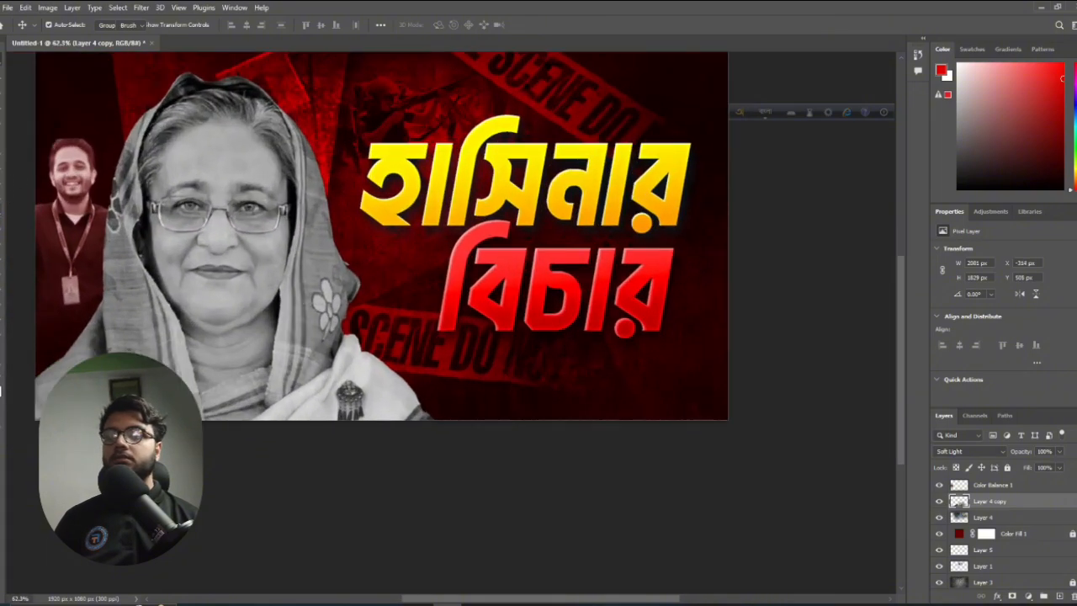
{"action": "left_click", "coordinate": [1, 214]}
{"action": "mouse_move", "coordinate": [368, 159]}
{"action": "left_mouse_down"}
{"action": "mouse_move", "coordinate": [471, 181]}
{"action": "mouse_move", "coordinate": [743, 197]}
{"action": "left_mouse_up"}
{"action": "scroll", "coordinate": [617, 226], "scroll_direction": "down", "scroll_amount": 4}
{"action": "scroll", "coordinate": [549, 226], "scroll_direction": "up", "scroll_amount": 3}
{"action": "left_click_drag", "start_coordinate": [541, 227], "coordinate": [400, 225]}
{"action": "mouse_move", "coordinate": [425, 238]}
{"action": "left_mouse_down"}
{"action": "mouse_move", "coordinate": [514, 275]}
{"action": "mouse_move", "coordinate": [844, 357]}
{"action": "left_mouse_up"}
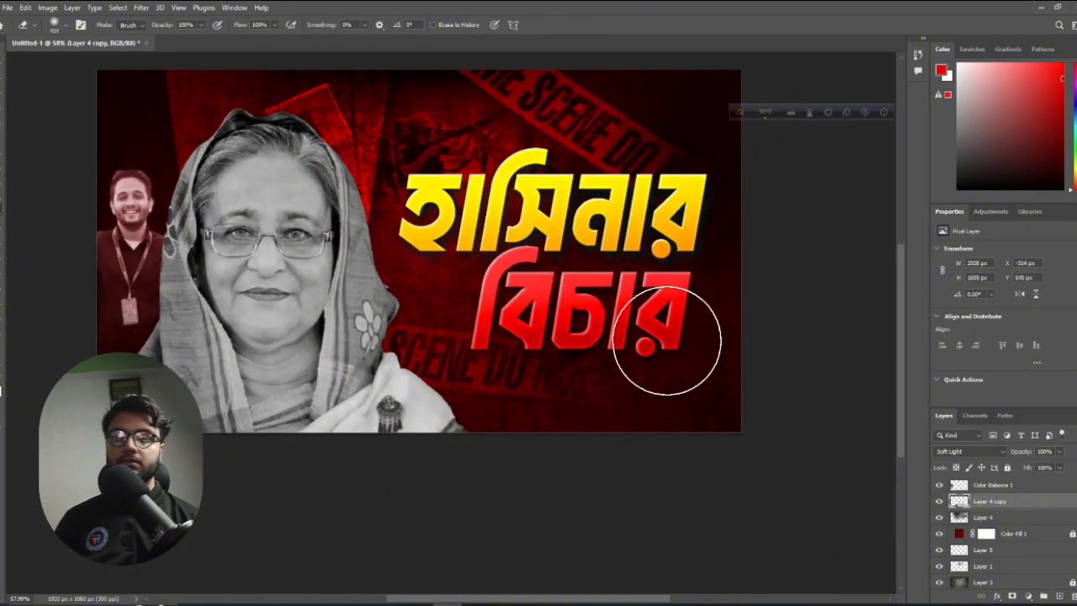
Add a white Linear Dodge (Add) inner shadow to the portrait layer at 43% opacity
{"action": "scroll", "coordinate": [471, 436], "scroll_direction": "down", "scroll_amount": 3}
{"action": "scroll", "coordinate": [471, 435], "scroll_direction": "up", "scroll_amount": 3}
{"action": "left_click_drag", "start_coordinate": [472, 435], "coordinate": [761, 438]}
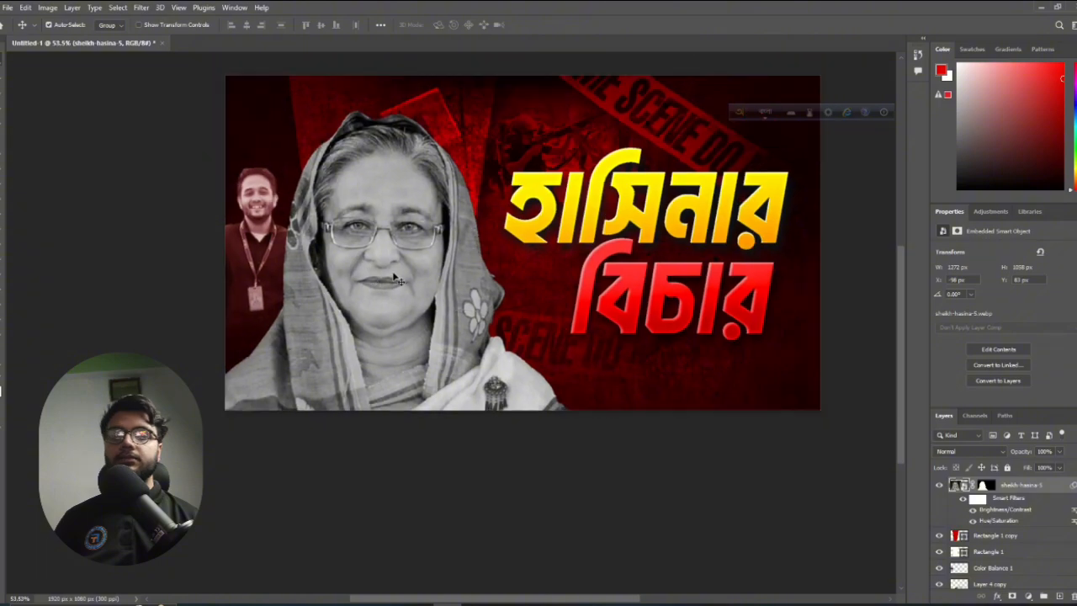
{"action": "double_click", "coordinate": [1062, 491]}
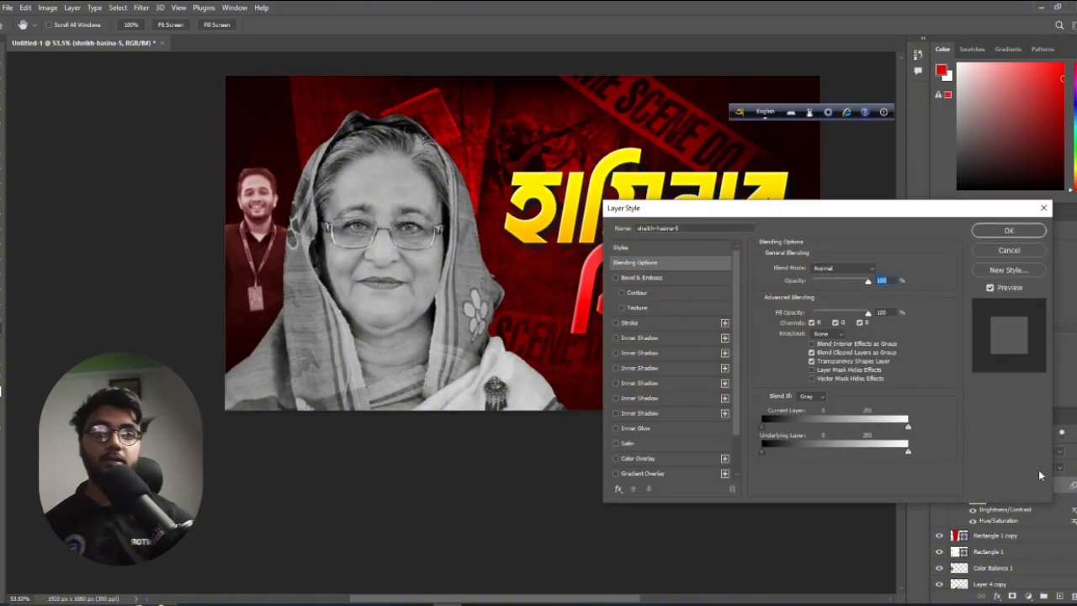
{"action": "left_click", "coordinate": [641, 338]}
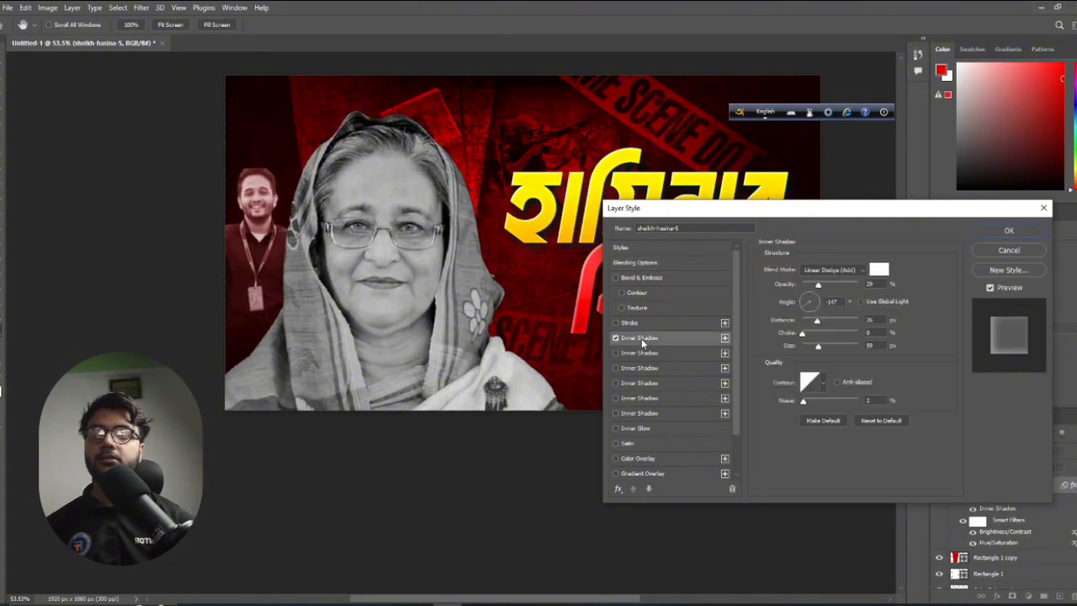
{"action": "mouse_move", "coordinate": [818, 285]}
{"action": "left_mouse_down"}
{"action": "mouse_move", "coordinate": [850, 287]}
{"action": "mouse_move", "coordinate": [827, 285]}
{"action": "left_mouse_up"}
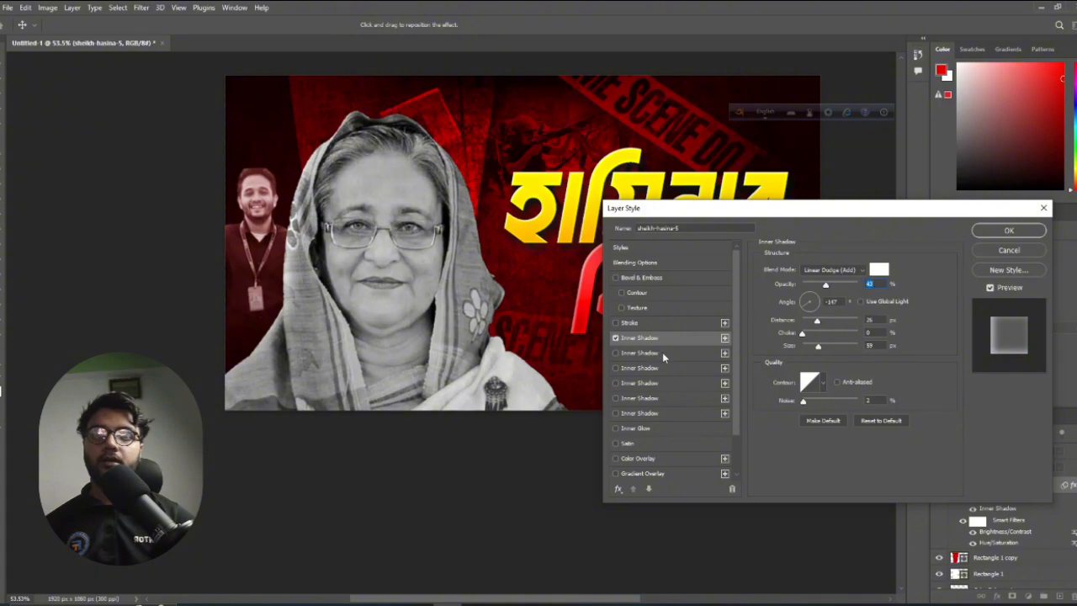
Add an inner glow to the portrait layer, with its colour set to white (ffffff) and its opacity to 34%
{"action": "left_click", "coordinate": [662, 428]}
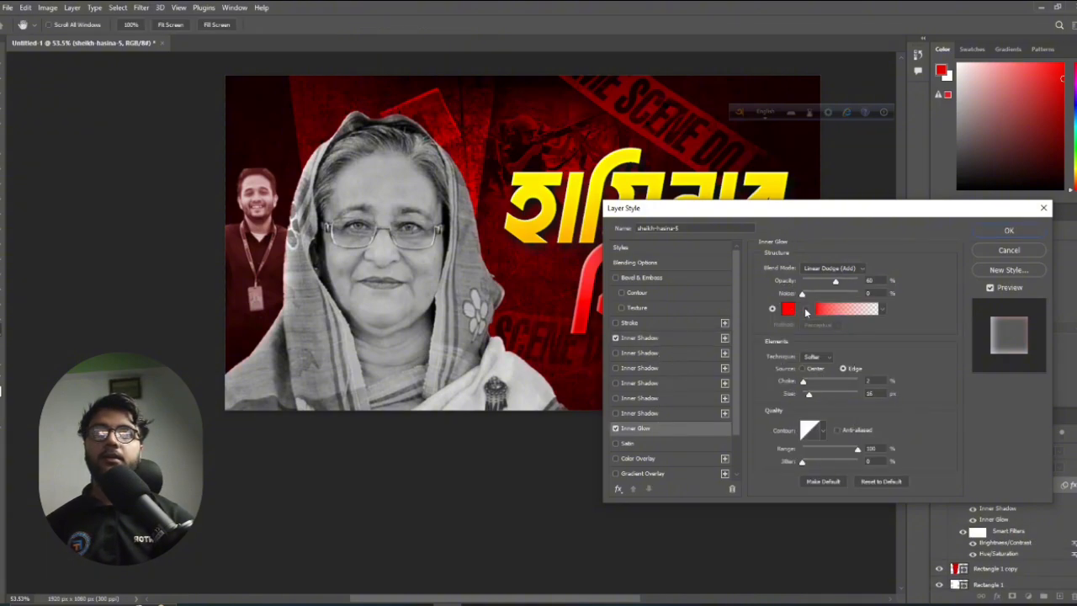
{"action": "left_click", "coordinate": [789, 309]}
{"action": "left_click", "coordinate": [733, 216]}
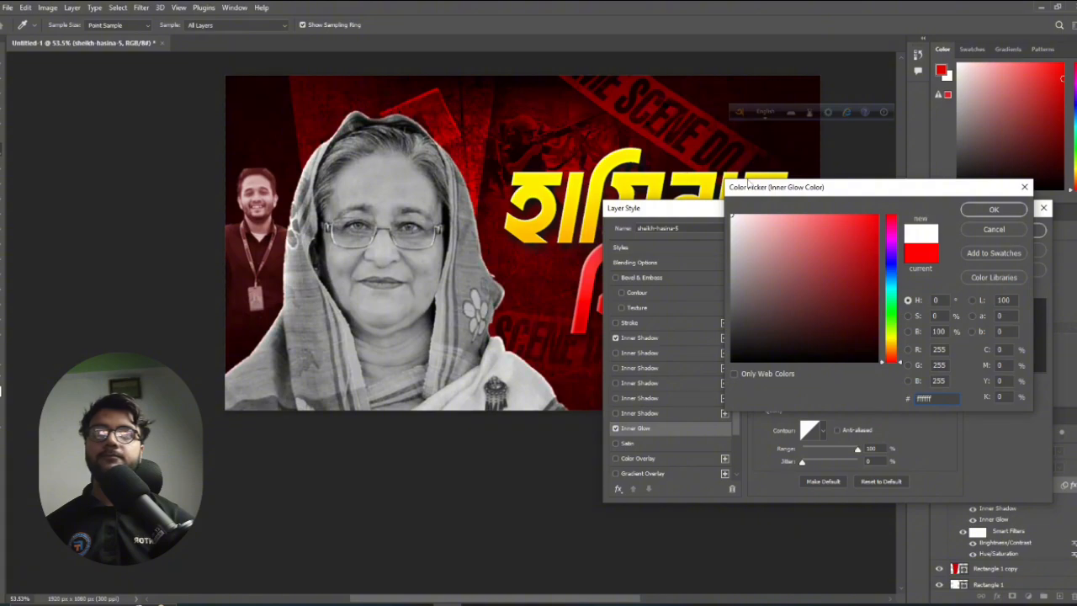
{"action": "left_click", "coordinate": [993, 211]}
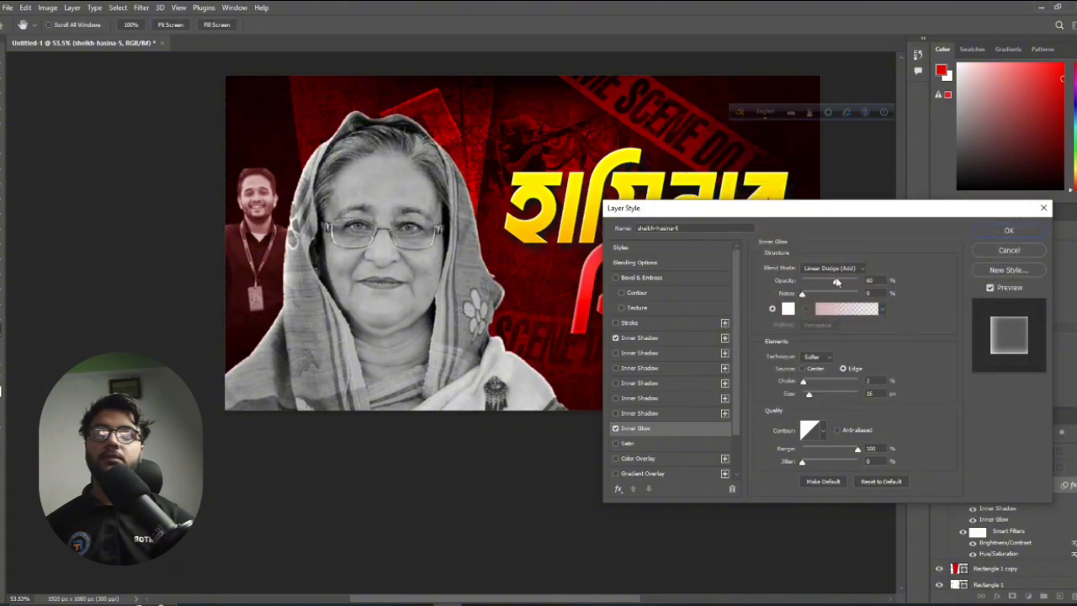
{"action": "mouse_move", "coordinate": [836, 282]}
{"action": "left_mouse_down"}
{"action": "mouse_move", "coordinate": [857, 282]}
{"action": "mouse_move", "coordinate": [825, 279]}
{"action": "left_mouse_up"}
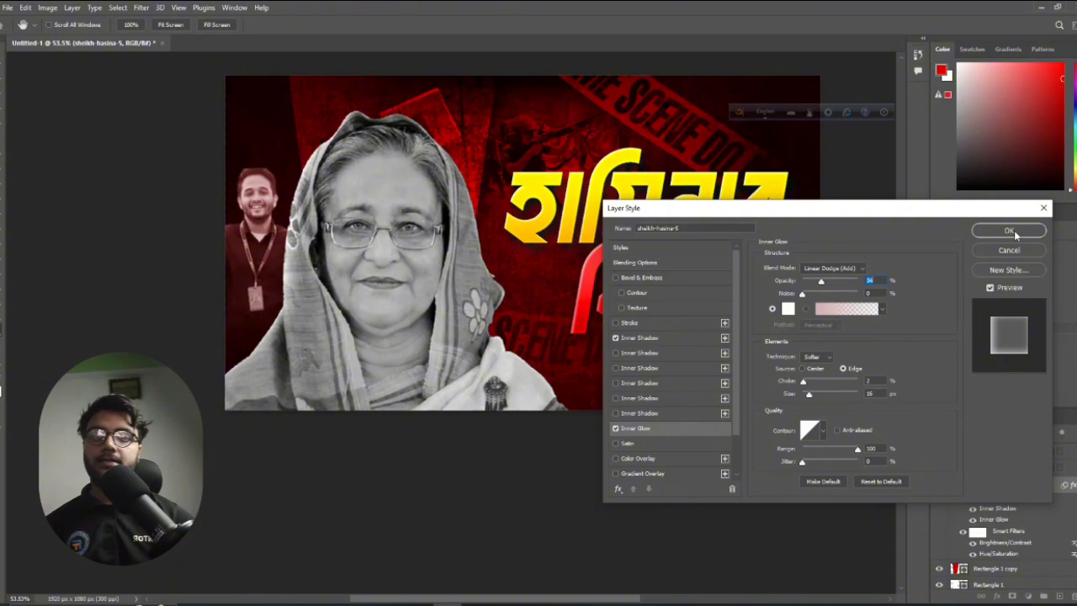
Add a black drop shadow to the portrait with 100% opacity, -149° angle, 5 px distance and 106 px size, and apply the layer style
{"action": "scroll", "coordinate": [634, 452], "scroll_direction": "down", "scroll_amount": 3}
{"action": "left_click", "coordinate": [641, 473]}
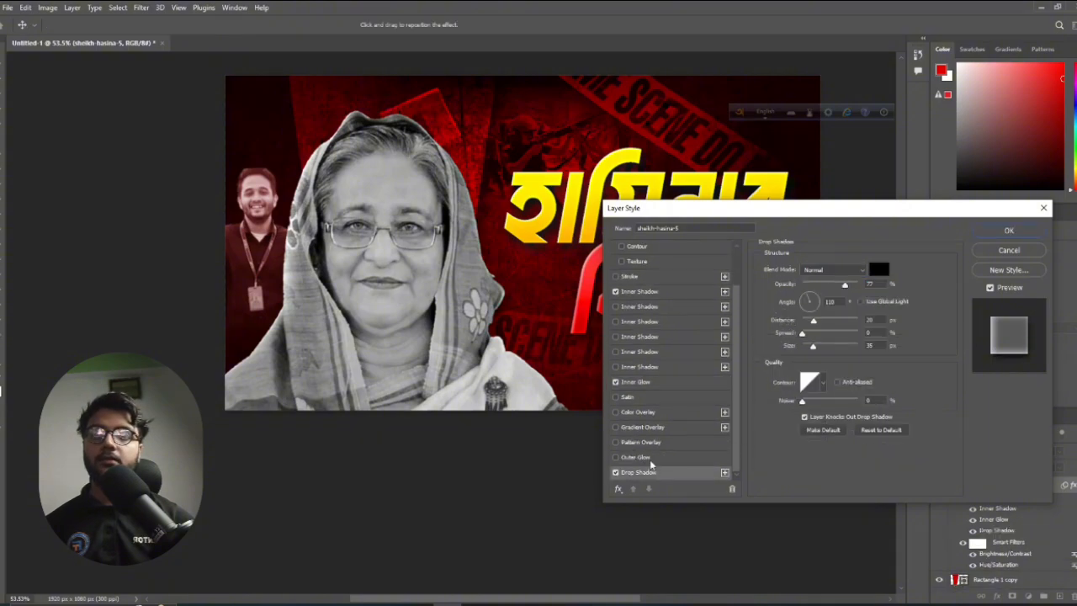
{"action": "left_click_drag", "start_coordinate": [493, 340], "coordinate": [486, 344]}
{"action": "left_click_drag", "start_coordinate": [812, 348], "coordinate": [830, 346]}
{"action": "left_click_drag", "start_coordinate": [845, 284], "coordinate": [866, 288]}
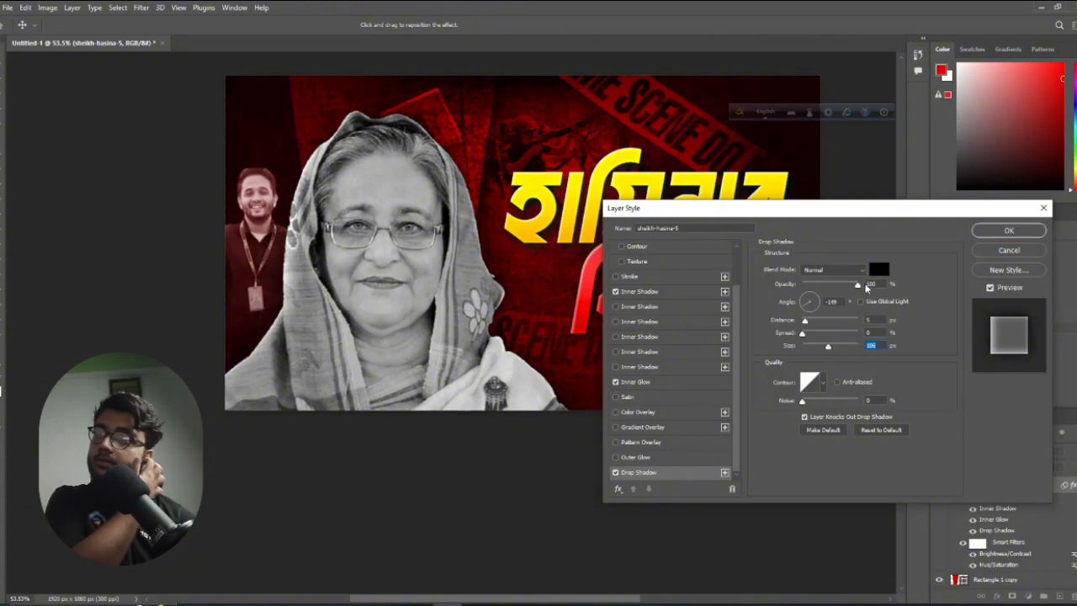
{"action": "left_click", "coordinate": [992, 232]}
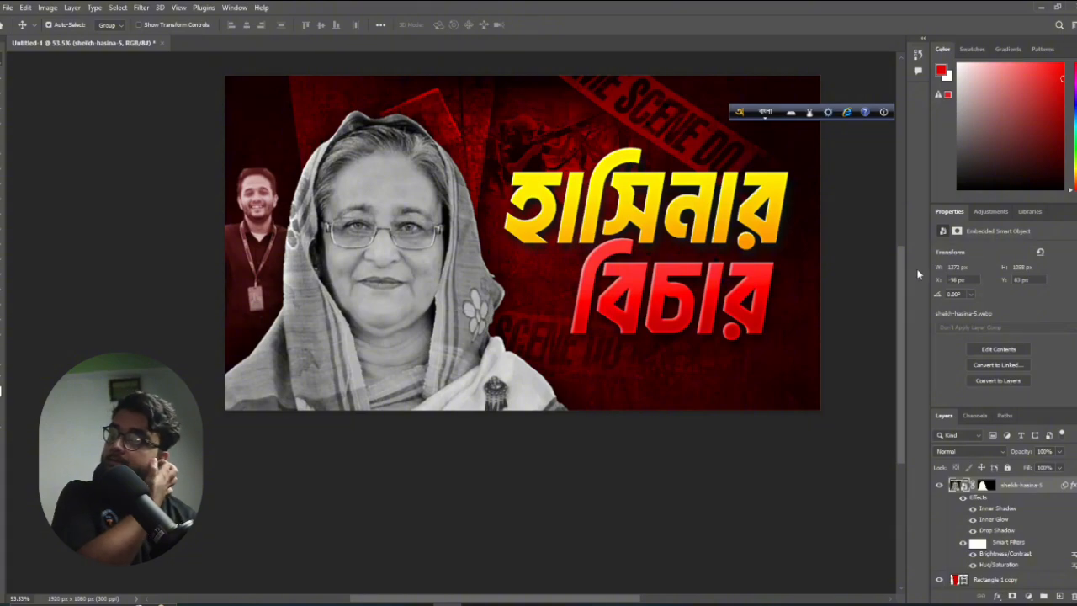
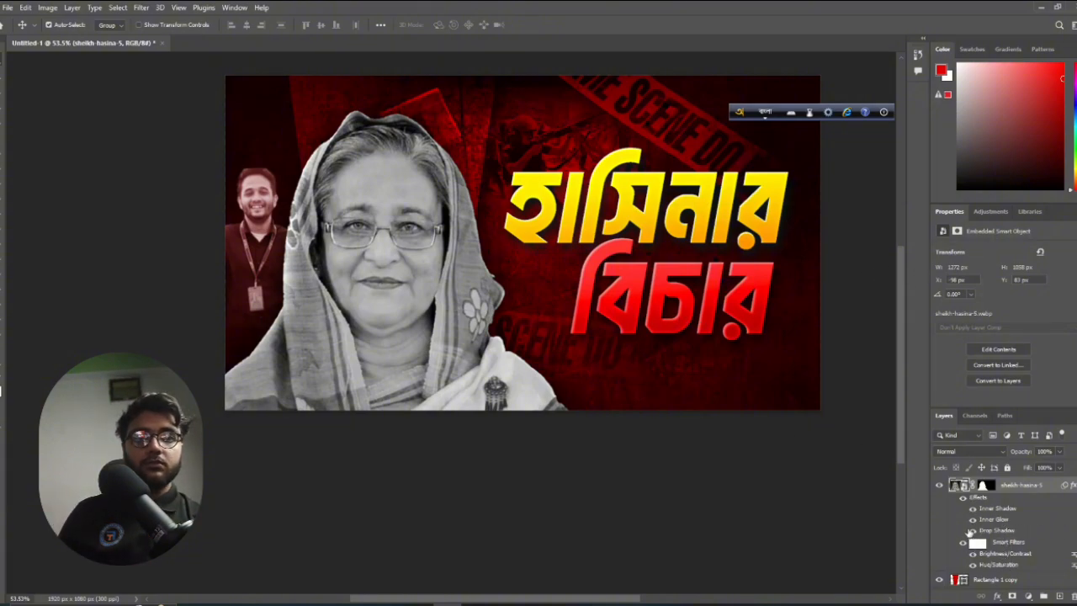
Hide the portrait's drop shadow and add a new layer directly beneath the portrait with the Linear Dodge (Add) blend mode
{"action": "left_click", "coordinate": [1016, 582]}
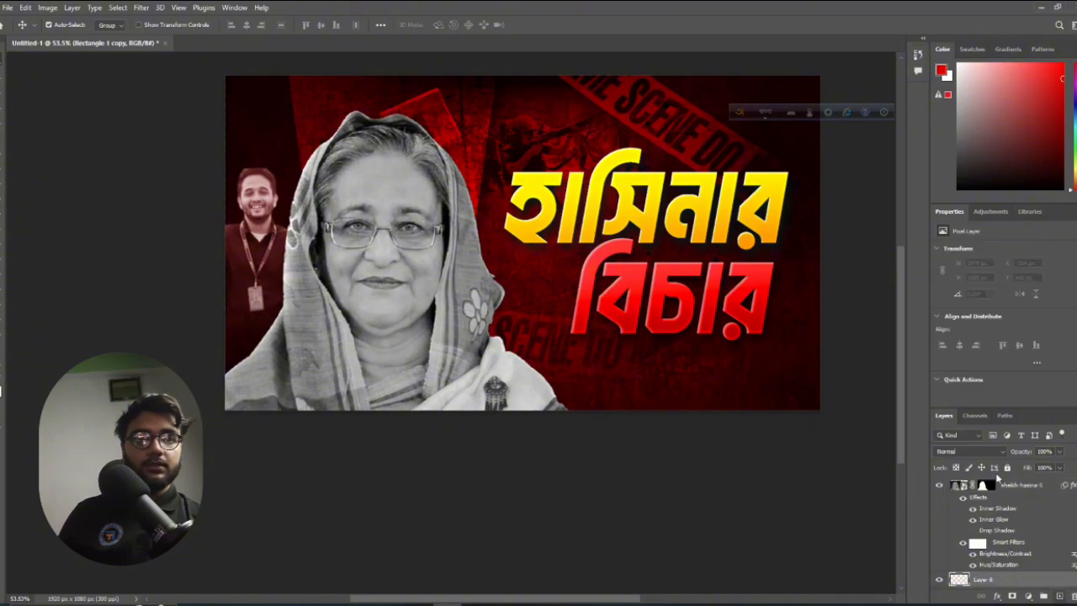
{"action": "left_click", "coordinate": [1000, 452]}
{"action": "left_click", "coordinate": [963, 432]}
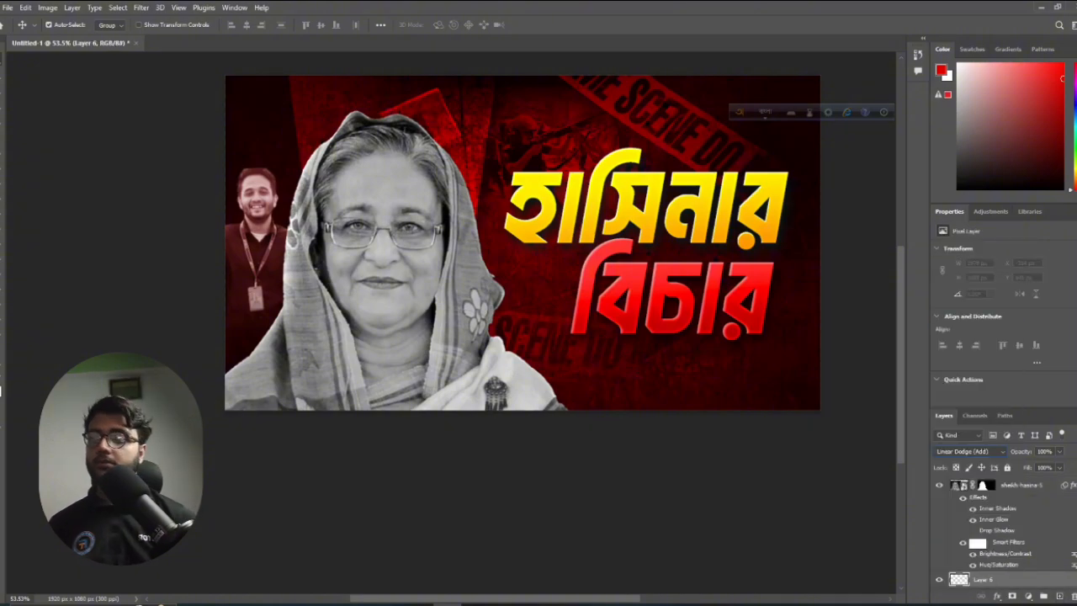
Try a soft yellow brush glow behind the portrait on Layer 6, using a colour sampled from the yellow title line
{"action": "key", "text": "b"}
{"action": "scroll", "coordinate": [253, 259], "scroll_direction": "up", "scroll_amount": 1}
{"action": "left_click_drag", "start_coordinate": [556, 239], "coordinate": [621, 245]}
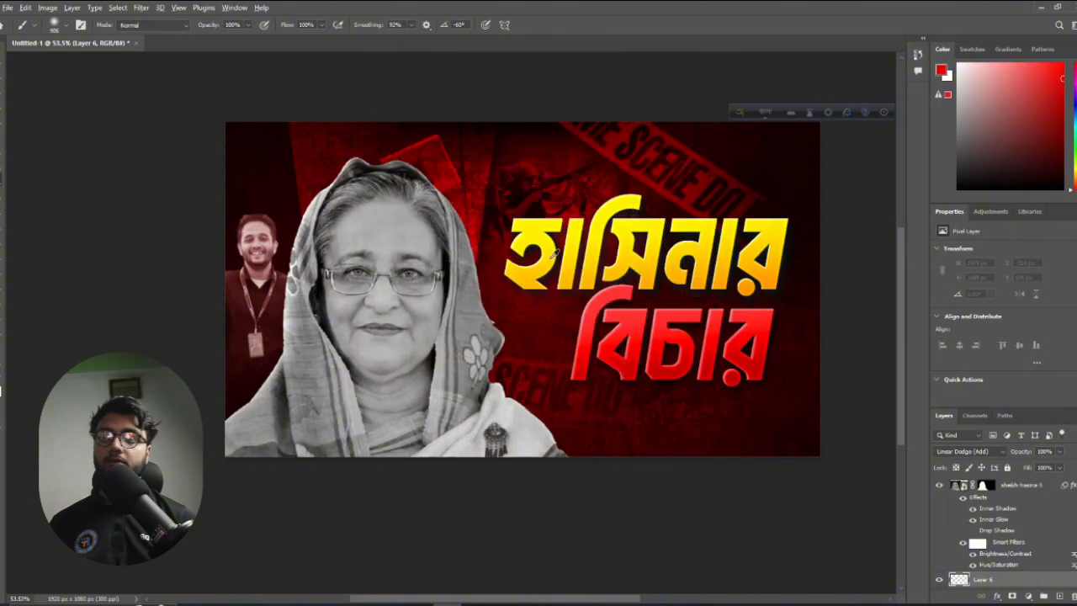
{"action": "left_click", "coordinate": [552, 256], "text": "alt"}
{"action": "left_click", "coordinate": [389, 337]}
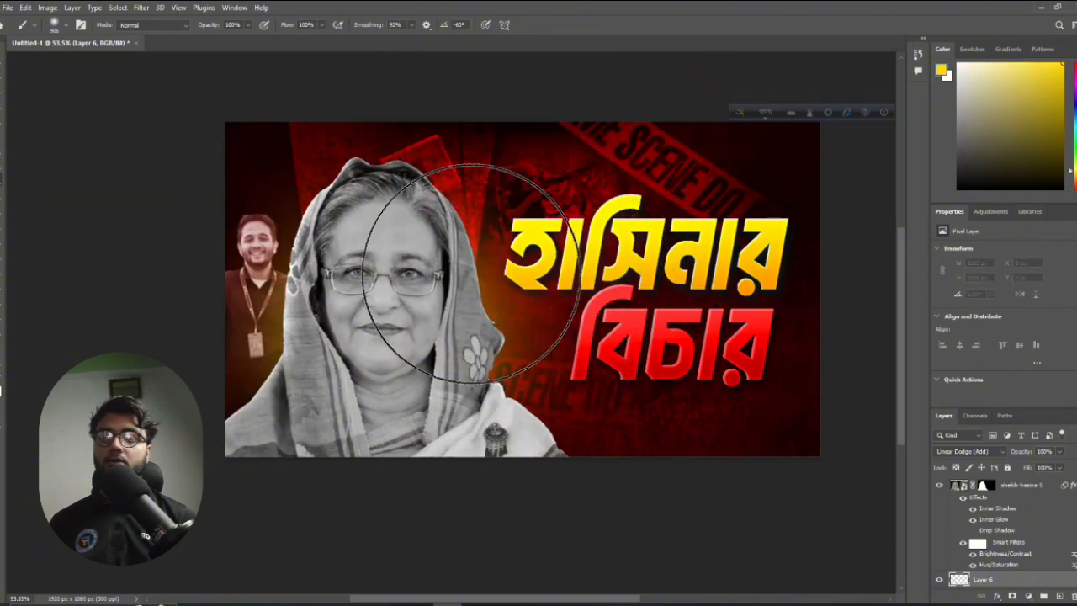
{"action": "key", "text": "ctrl+z"}
Paint a soft red glow low behind the portrait on Layer 6 with a brush of about 1089 px, using red sampled from the lower title line
{"action": "left_click", "coordinate": [581, 338], "text": "alt"}
{"action": "left_click", "coordinate": [358, 366]}
{"action": "key", "text": "ctrl+z"}
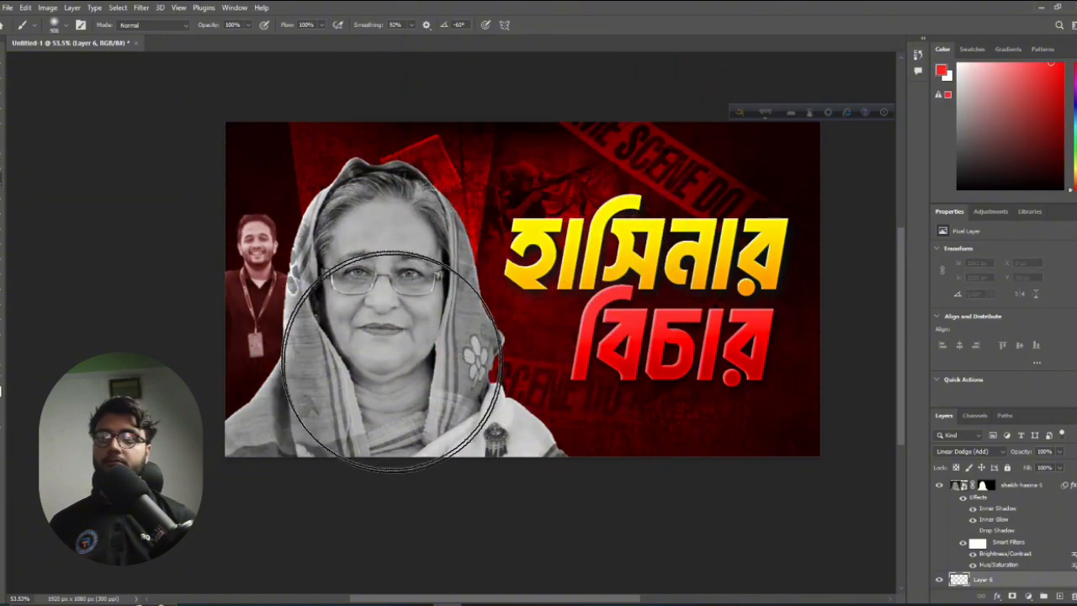
{"action": "left_click", "coordinate": [389, 362]}
{"action": "left_click_drag", "start_coordinate": [387, 337], "coordinate": [411, 338]}
{"action": "left_click", "coordinate": [394, 365]}
{"action": "left_click", "coordinate": [392, 367]}
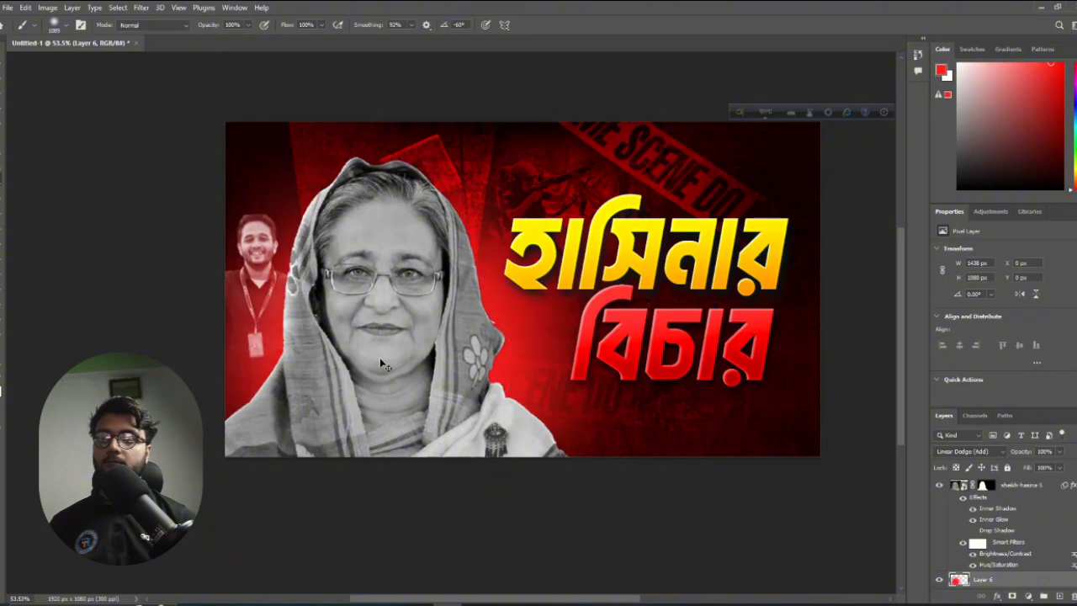
{"action": "key", "text": "ctrl+z"}
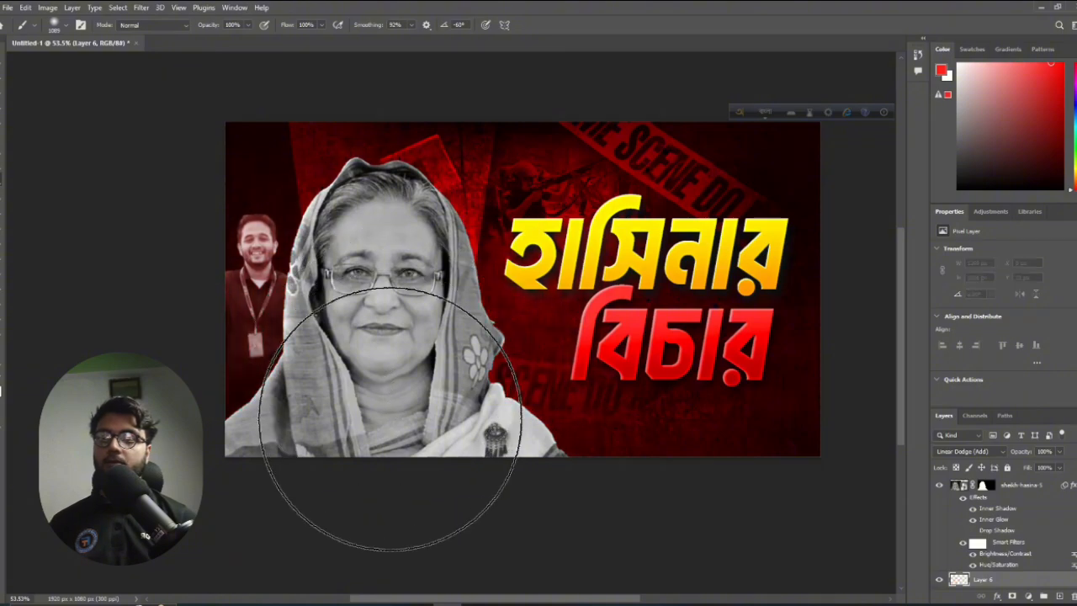
{"action": "left_click", "coordinate": [370, 452]}
{"action": "left_click", "coordinate": [370, 453]}
{"action": "key", "text": "ctrl+z"}
{"action": "left_click", "coordinate": [385, 428]}
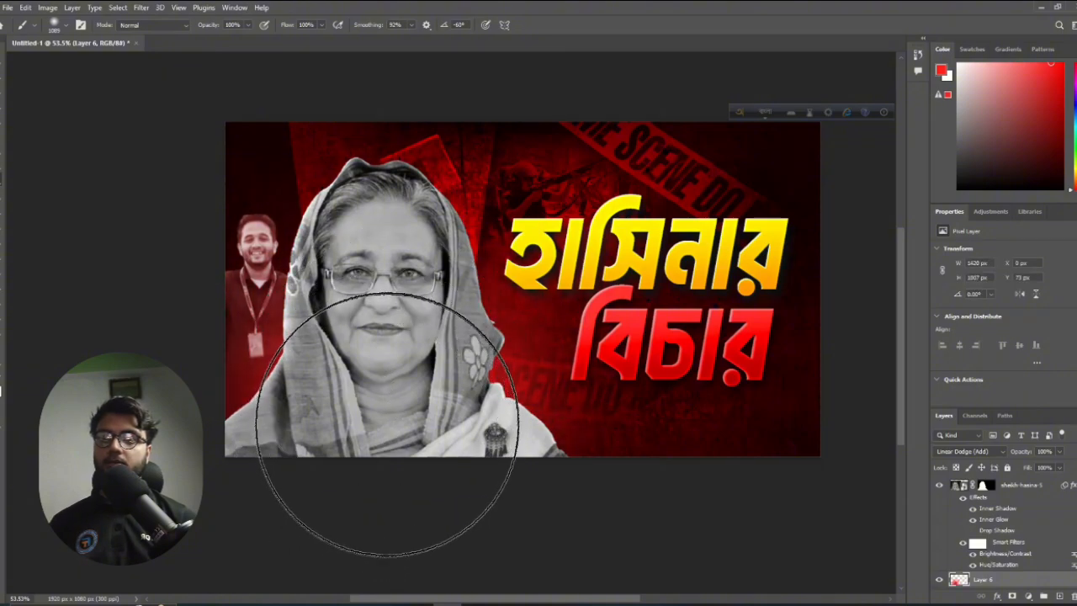
{"action": "key", "text": "ctrl+z"}
Try a soft orange glow behind the portrait, shifting the sampled yellow to an orange foreground colour
{"action": "left_click", "coordinate": [531, 268], "text": "alt"}
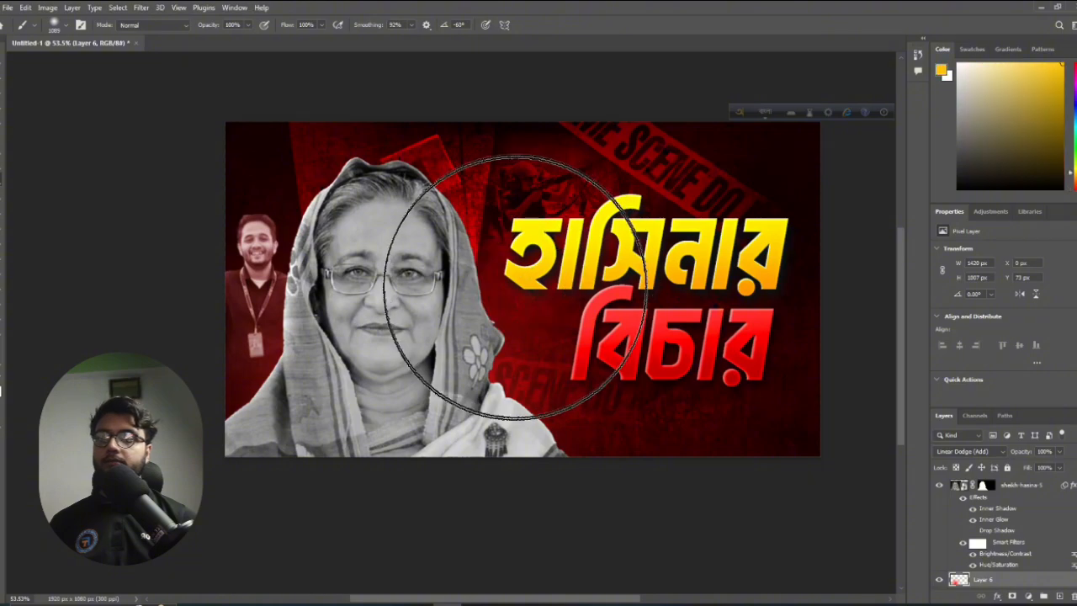
{"action": "left_click", "coordinate": [1, 385]}
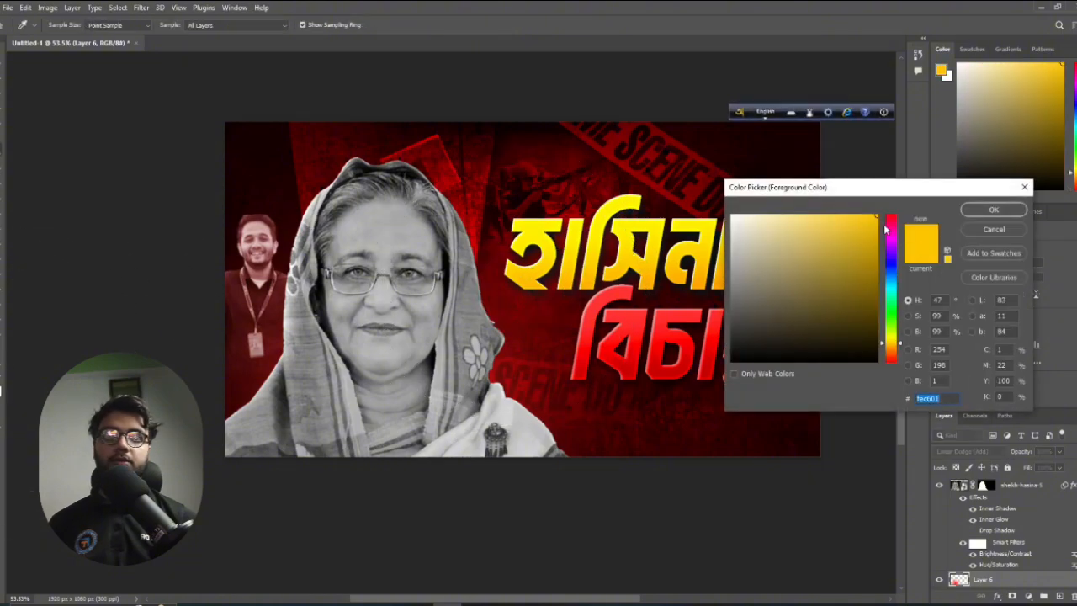
{"action": "left_click_drag", "start_coordinate": [893, 344], "coordinate": [894, 346]}
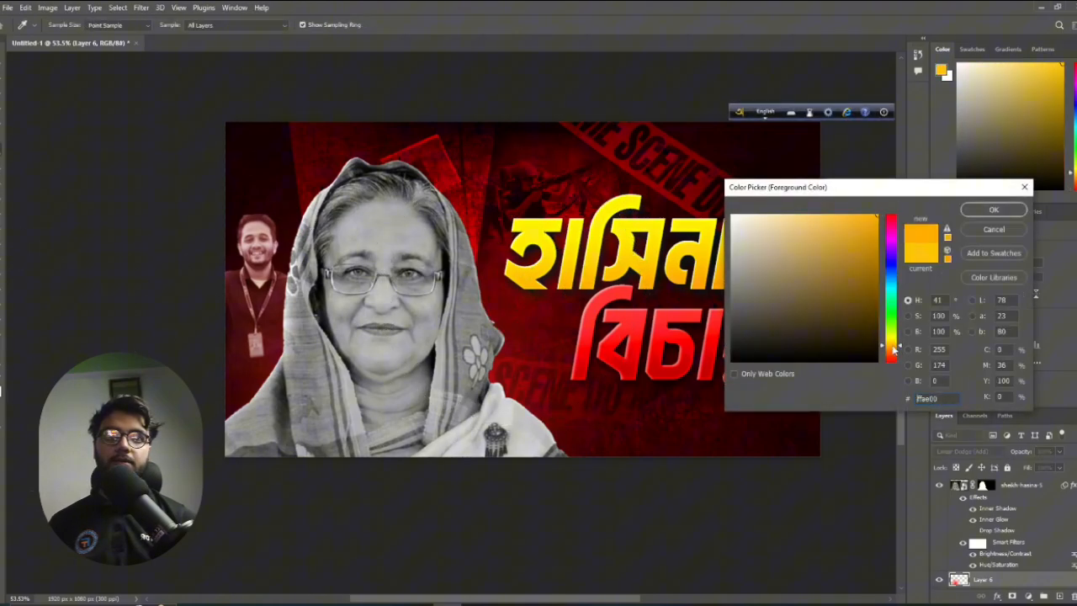
{"action": "left_click", "coordinate": [991, 211]}
{"action": "key", "text": "b"}
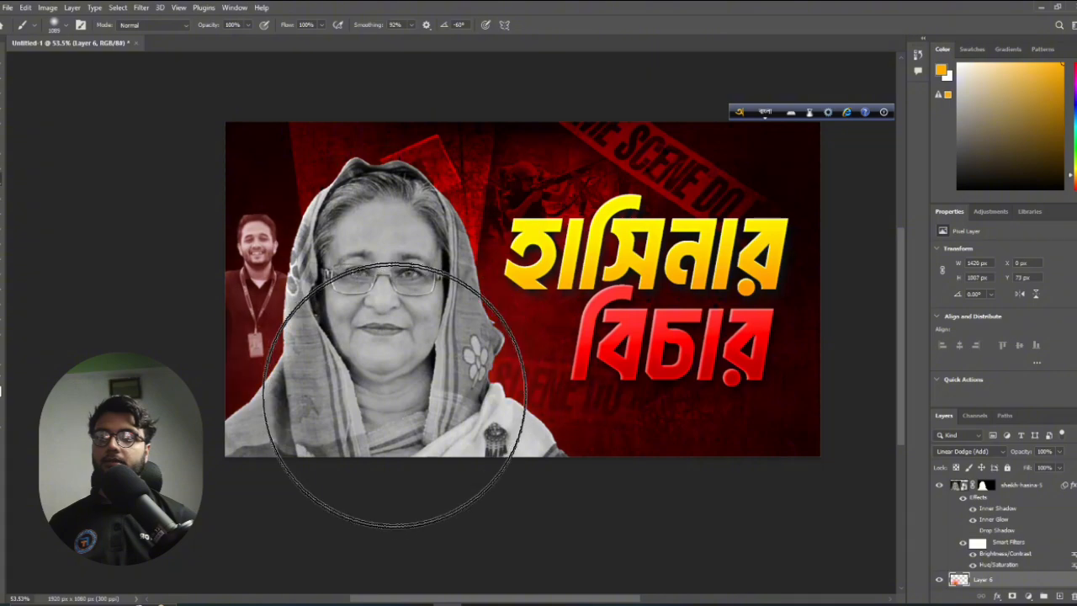
{"action": "left_click_drag", "start_coordinate": [395, 345], "coordinate": [358, 350]}
{"action": "left_click", "coordinate": [378, 342]}
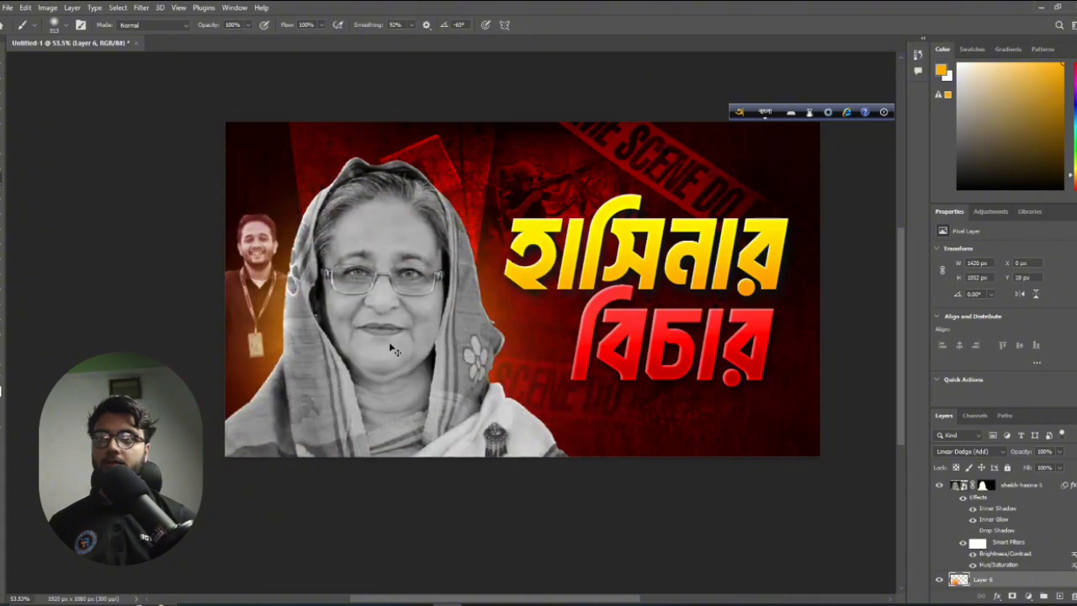
{"action": "key", "text": "ctrl+z"}
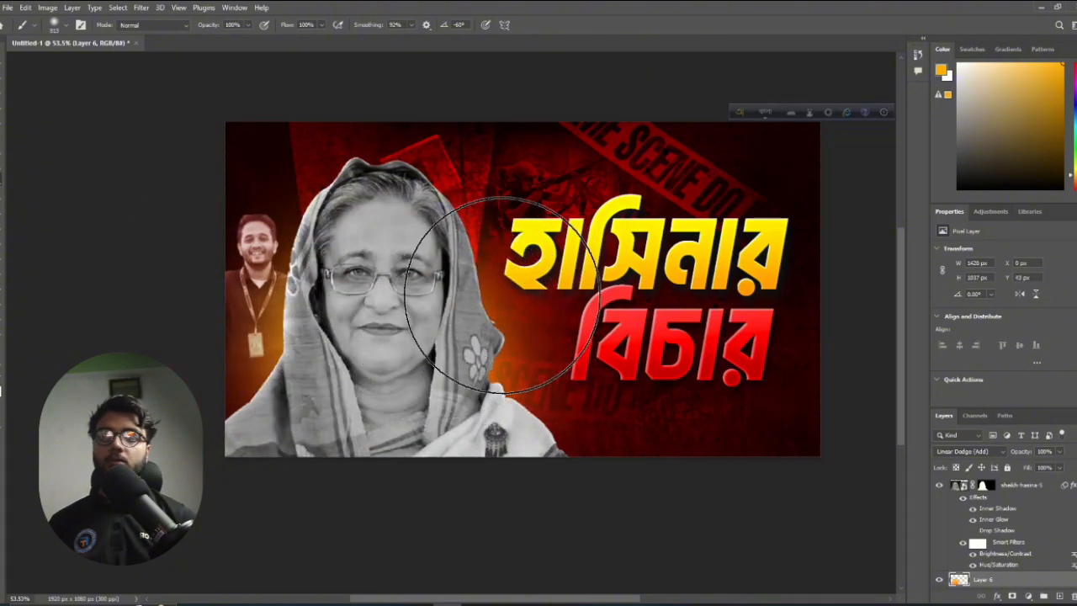
Try a bright yellow glow sampled from the upper title line, and undo the strokes back to the red glow
{"action": "left_click", "coordinate": [531, 228], "text": "alt"}
{"action": "left_click", "coordinate": [382, 347]}
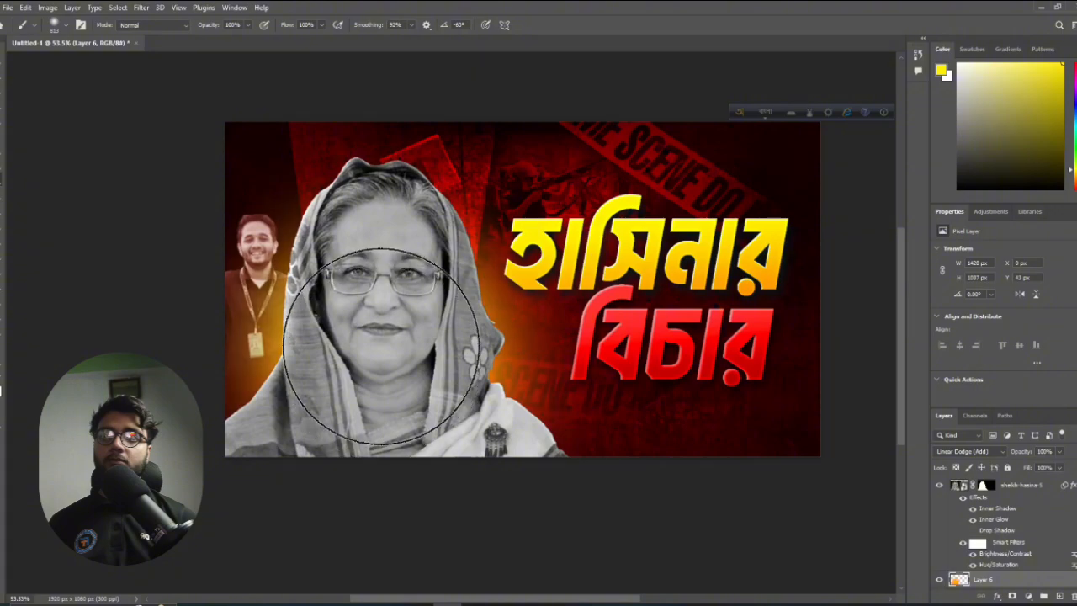
{"action": "left_click", "coordinate": [383, 337]}
{"action": "scroll", "coordinate": [389, 335], "scroll_direction": "down", "scroll_amount": 3}
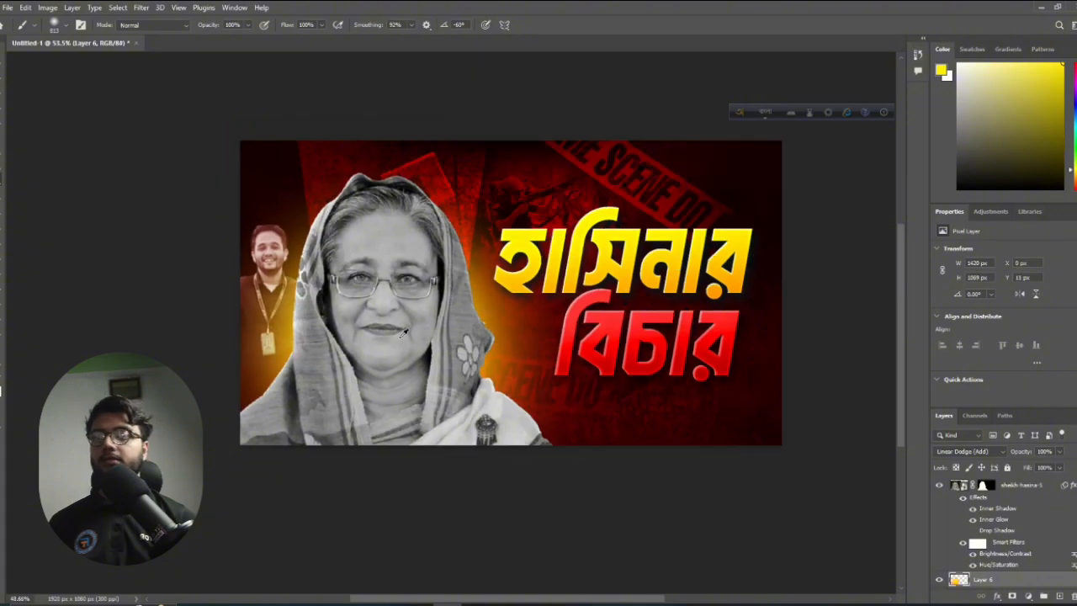
{"action": "scroll", "coordinate": [504, 375], "scroll_direction": "up", "scroll_amount": 3}
{"action": "key", "text": "ctrl+z"}
{"action": "key", "text": "ctrl+z"}
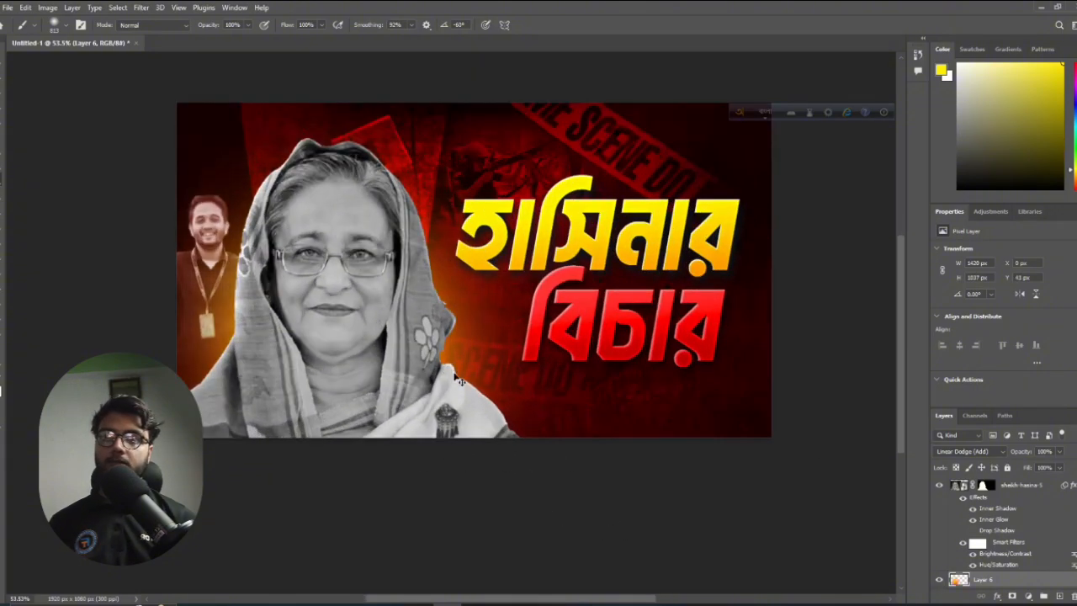
{"action": "key", "text": "ctrl+z"}
{"action": "key", "text": "ctrl+z"}
Paint a wider red glow behind the portrait with a soft brush of about 1152 px, using red sampled from the lower title line
{"action": "left_click", "coordinate": [584, 299], "text": "alt"}
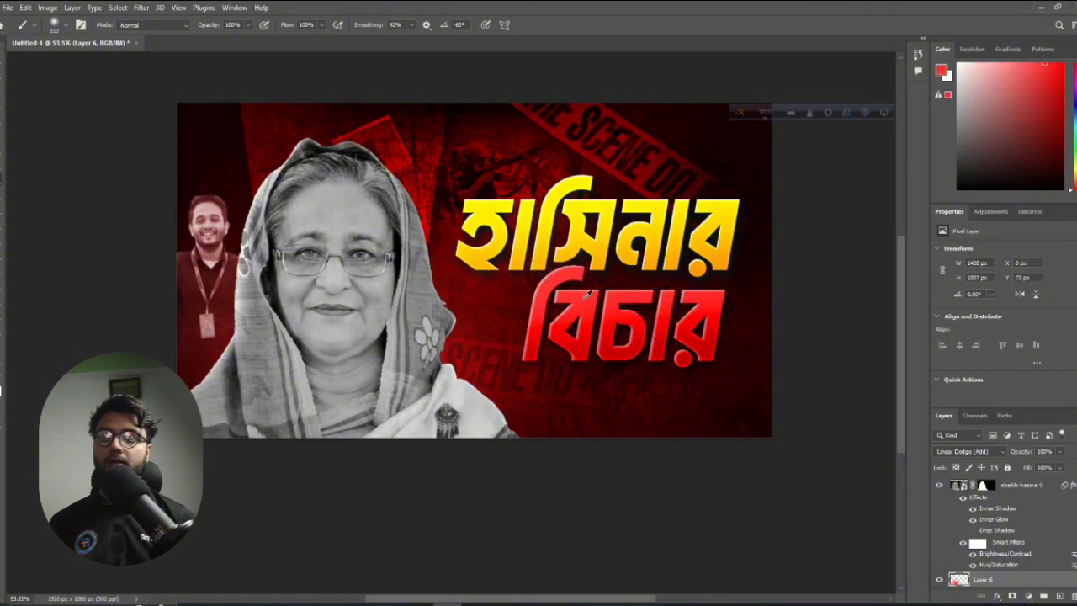
{"action": "left_click", "coordinate": [357, 332]}
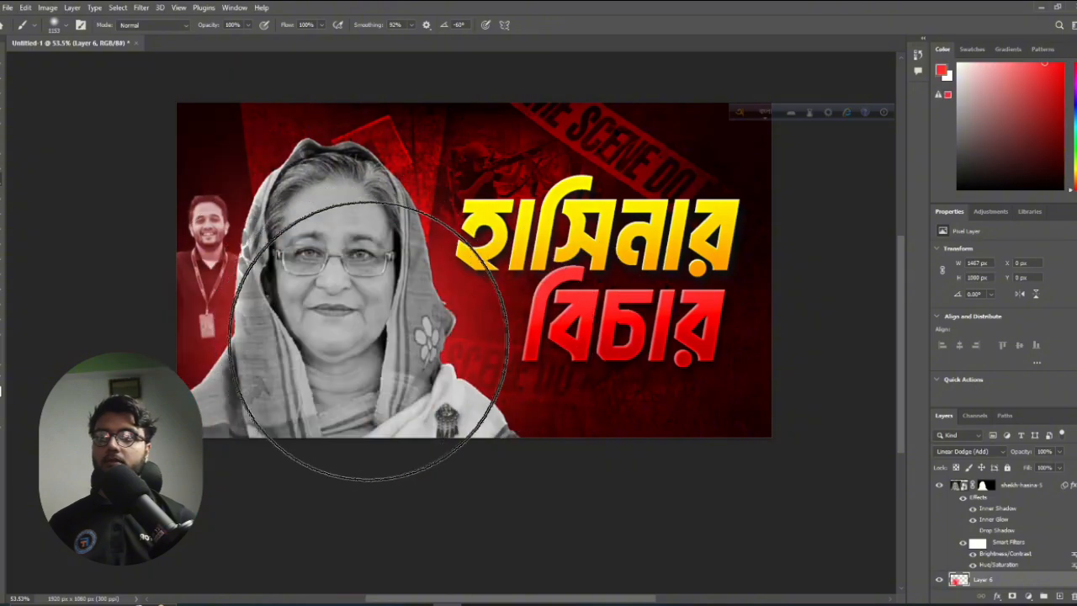
{"action": "key", "text": "ctrl+z"}
{"action": "left_click", "coordinate": [327, 404]}
{"action": "left_click", "coordinate": [342, 380]}
{"action": "scroll", "coordinate": [343, 380], "scroll_direction": "down", "scroll_amount": 3}
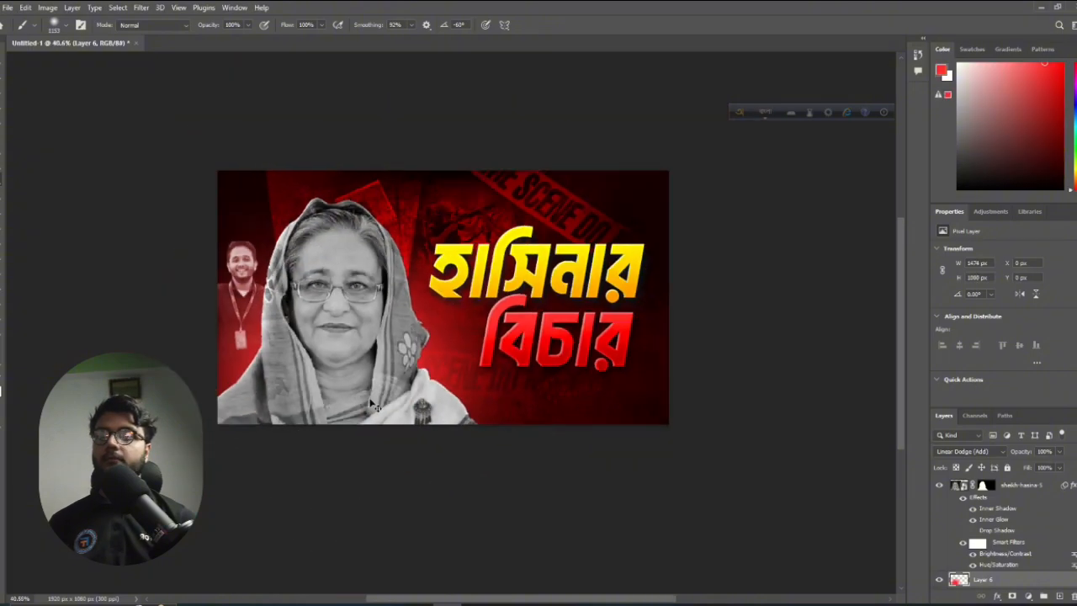
{"action": "left_click_drag", "start_coordinate": [345, 381], "coordinate": [400, 387]}
{"action": "scroll", "coordinate": [378, 382], "scroll_direction": "up", "scroll_amount": 2}
{"action": "scroll", "coordinate": [273, 278], "scroll_direction": "down", "scroll_amount": 1}
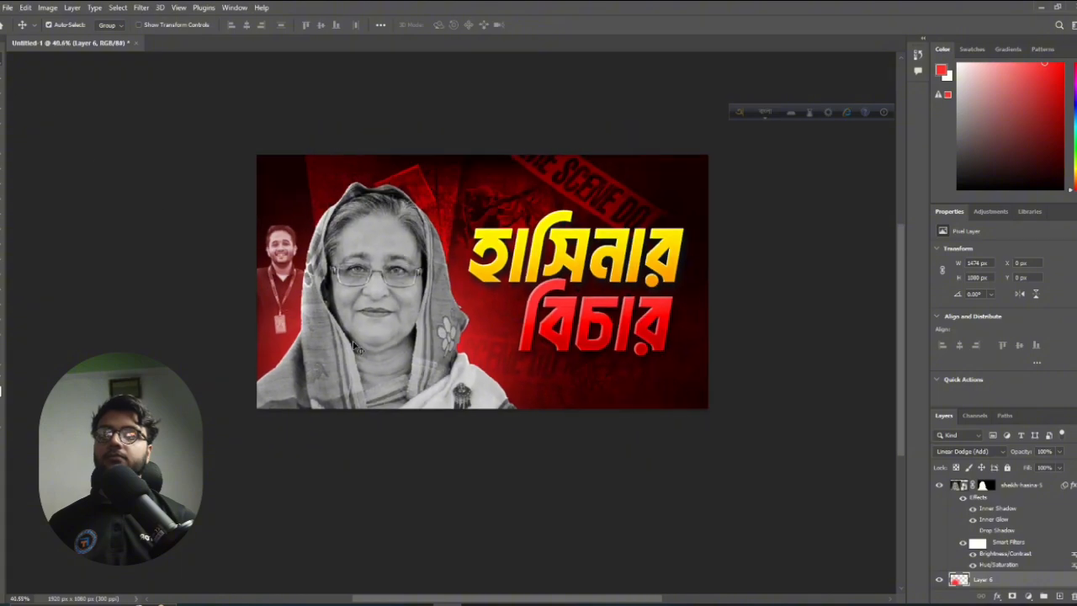
{"action": "scroll", "coordinate": [318, 290], "scroll_direction": "up", "scroll_amount": 2}
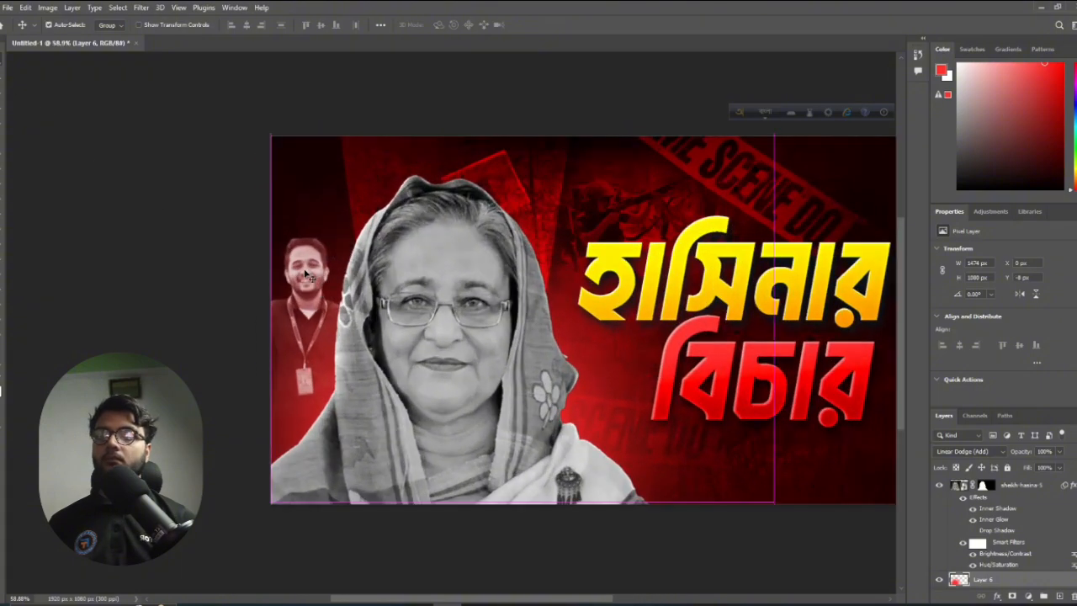
{"action": "scroll", "coordinate": [316, 279], "scroll_direction": "down", "scroll_amount": 2}
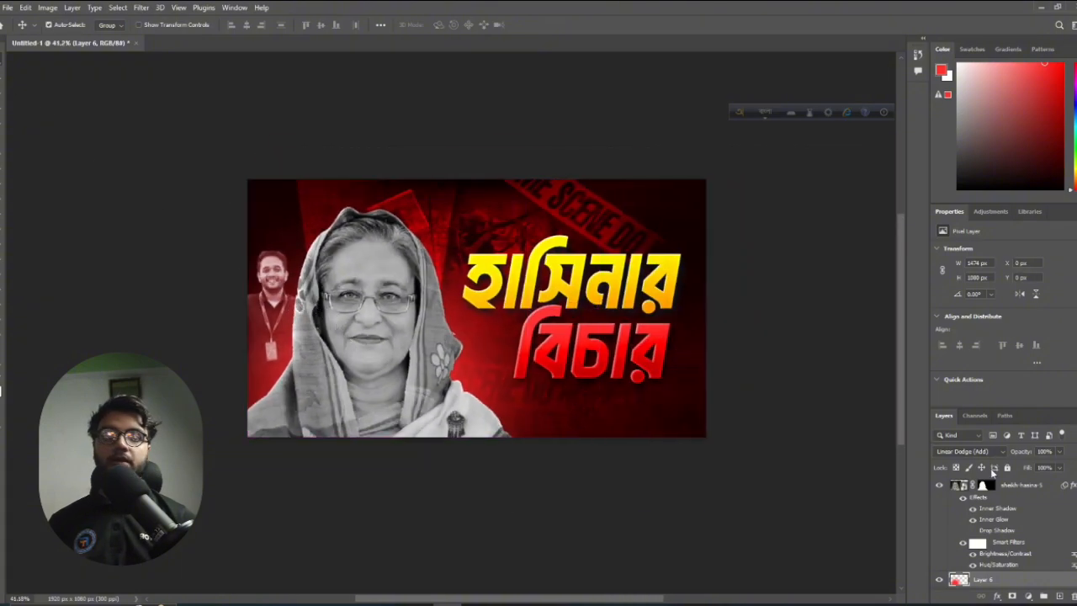
Lower the fill of the red glow on Layer 6 slightly and deselect the layer
{"action": "double_click", "coordinate": [1059, 483]}
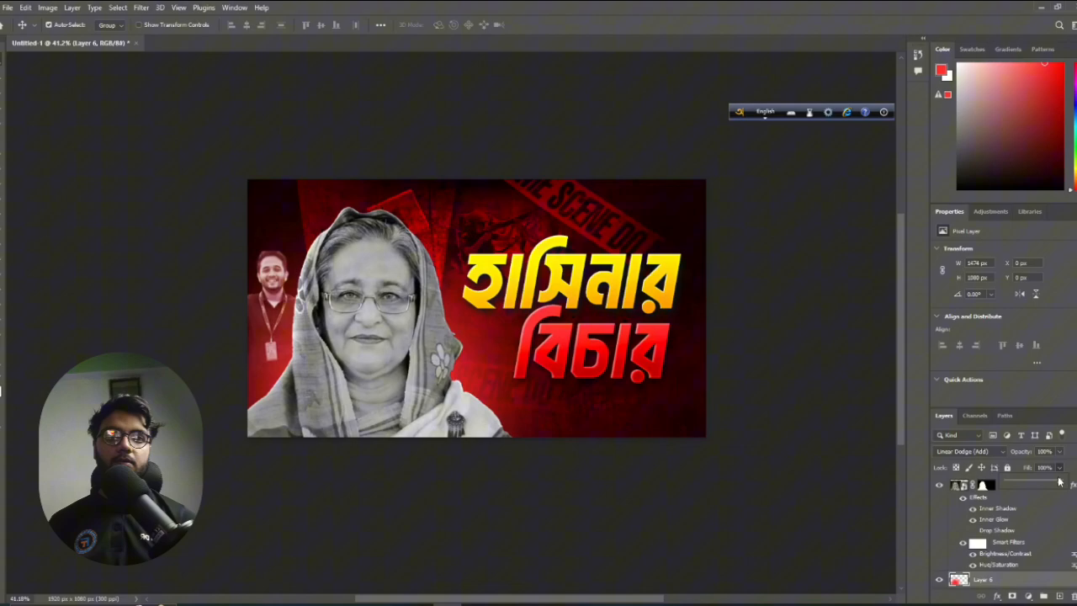
{"action": "left_click", "coordinate": [568, 483]}
{"action": "scroll", "coordinate": [538, 437], "scroll_direction": "left", "scroll_amount": 2}
{"action": "scroll", "coordinate": [520, 401], "scroll_direction": "up", "scroll_amount": 1}
{"action": "scroll", "coordinate": [520, 401], "scroll_direction": "up", "scroll_amount": 2}
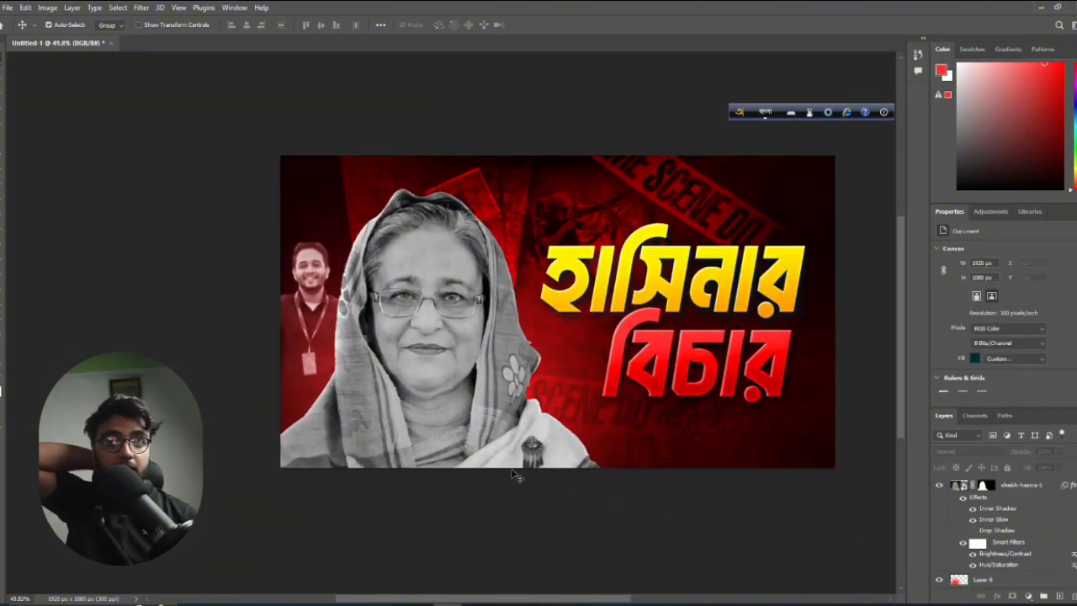
Switch to the browser and search Bing Images for "death rope png"
{"action": "key", "text": "alt+Tab"}
{"action": "left_click", "coordinate": [24, 200]}
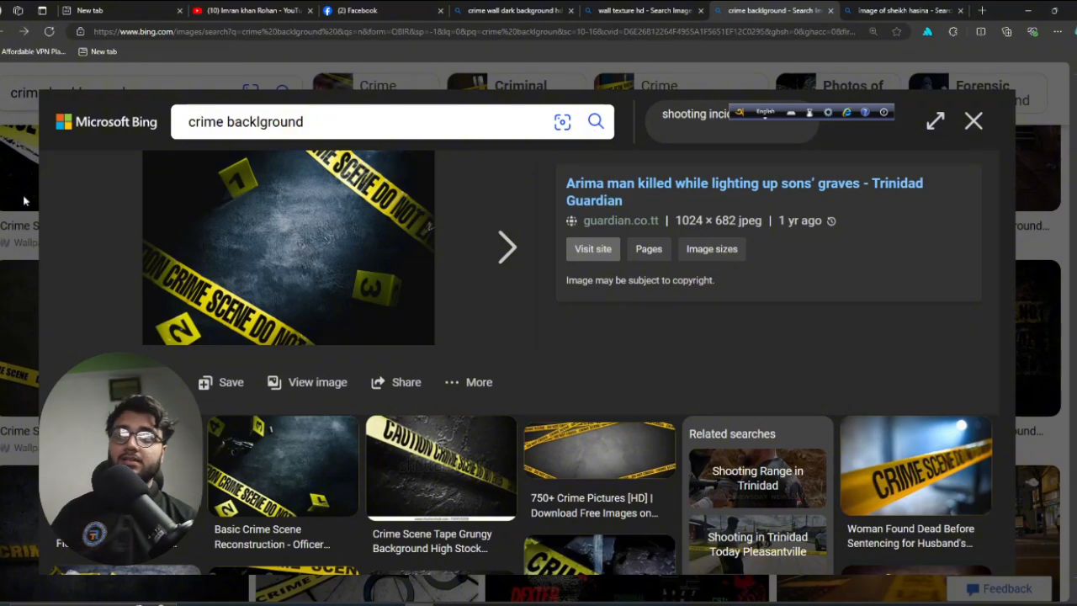
{"action": "scroll", "coordinate": [250, 189], "scroll_direction": "up", "scroll_amount": 3}
{"action": "left_click", "coordinate": [276, 106]}
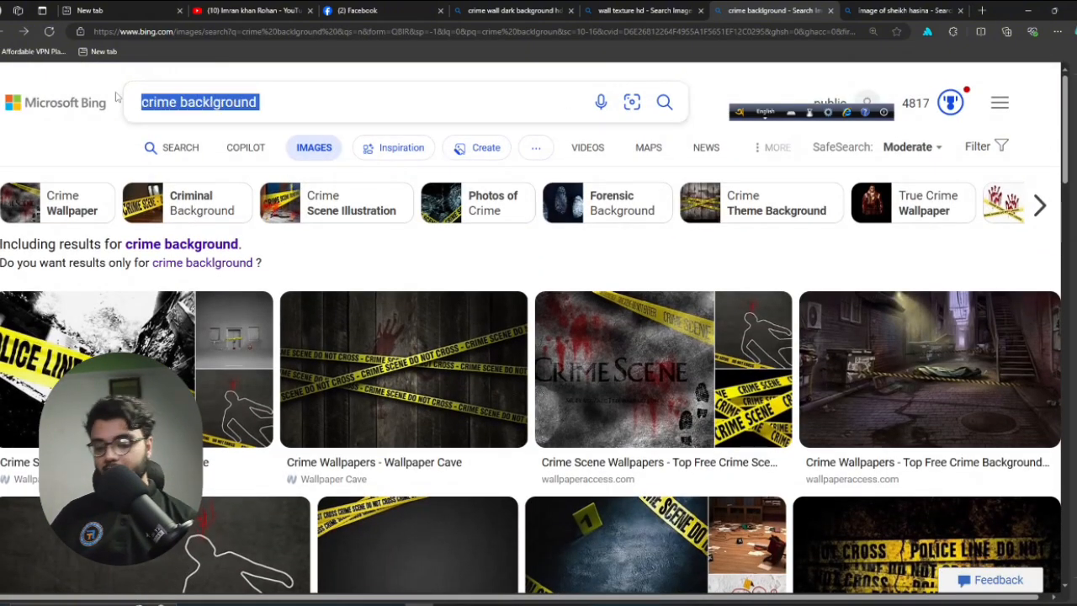
{"action": "type", "text": "dea"}
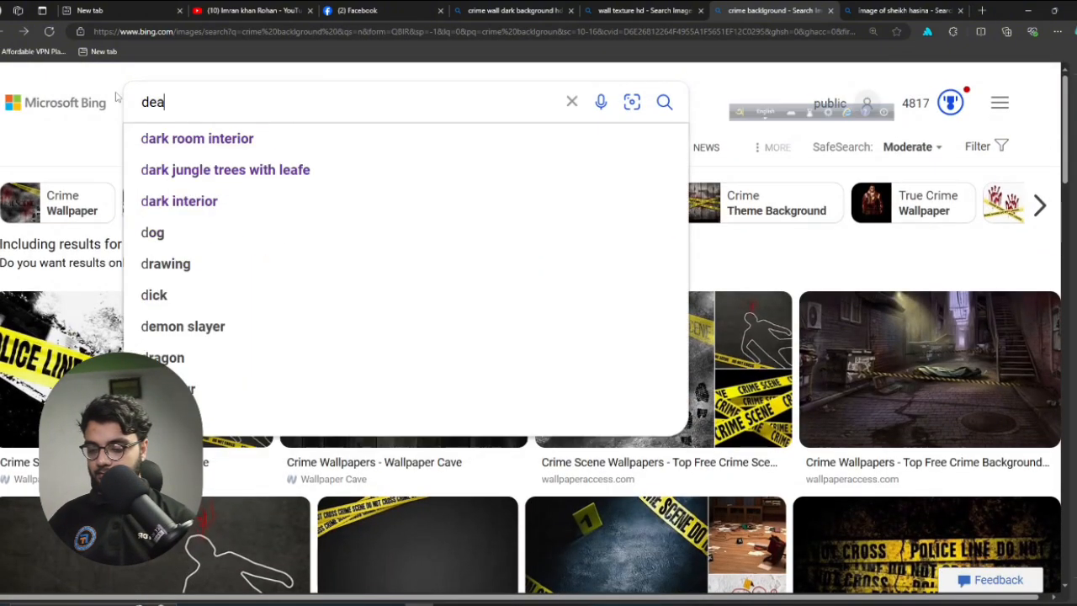
{"action": "type", "text": "th rope png"}
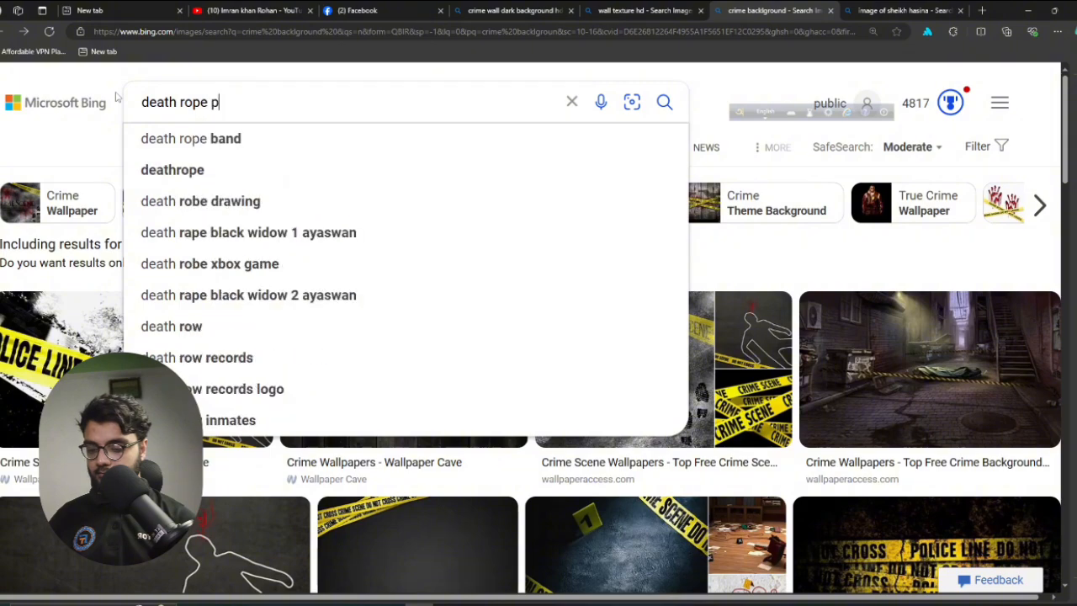
{"action": "key", "text": "Return"}
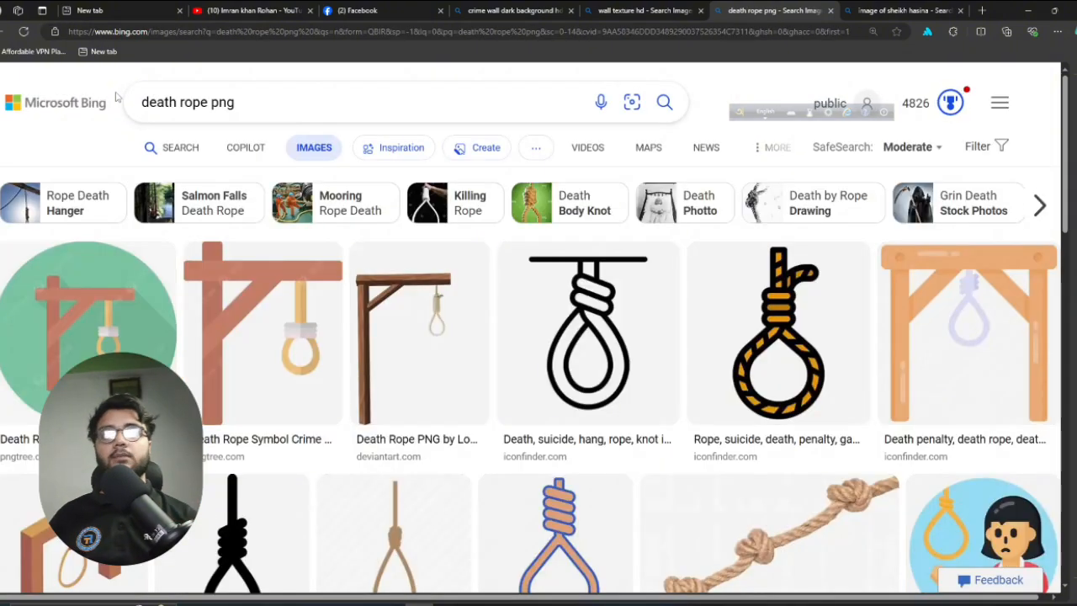
Find the 696 × 459 black noose clipart from stickpng.com among the results and copy the image
{"action": "scroll", "coordinate": [318, 288], "scroll_direction": "down", "scroll_amount": 8}
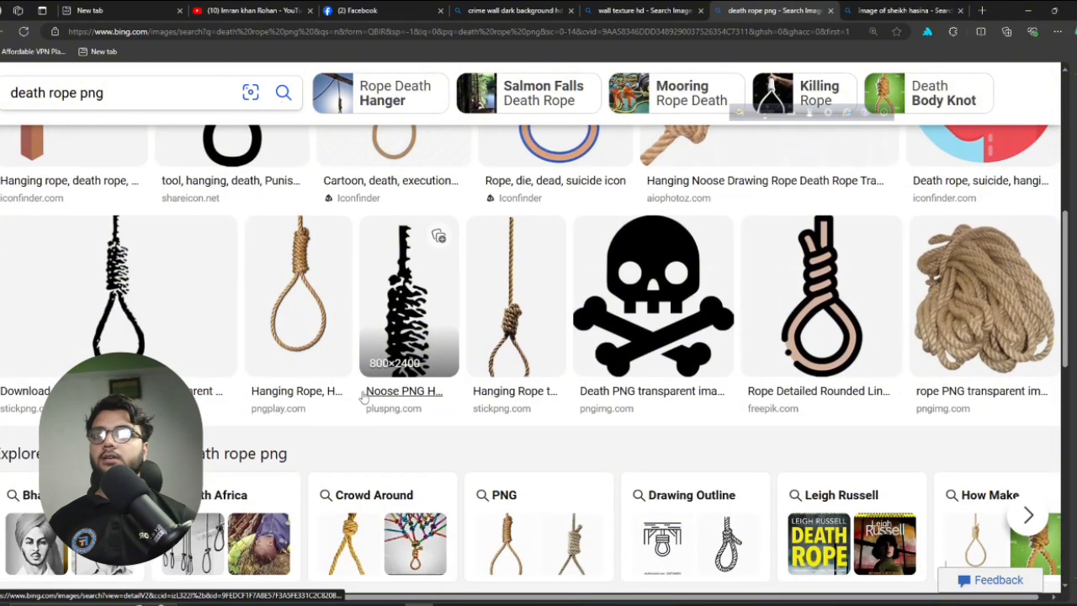
{"action": "scroll", "coordinate": [145, 257], "scroll_direction": "up", "scroll_amount": 2}
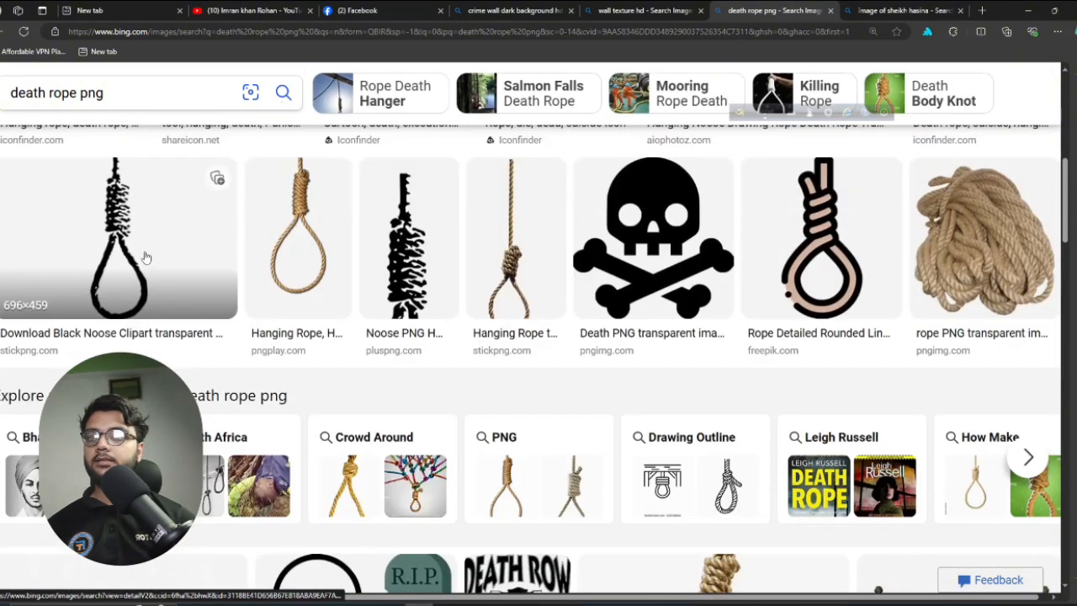
{"action": "left_click", "coordinate": [145, 255]}
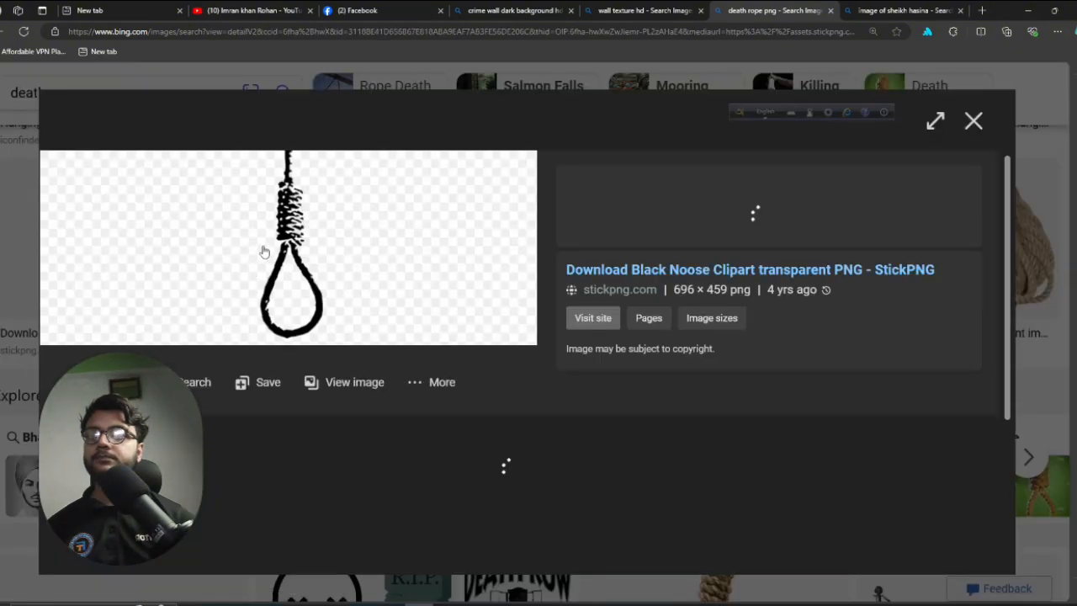
{"action": "right_click", "coordinate": [263, 250]}
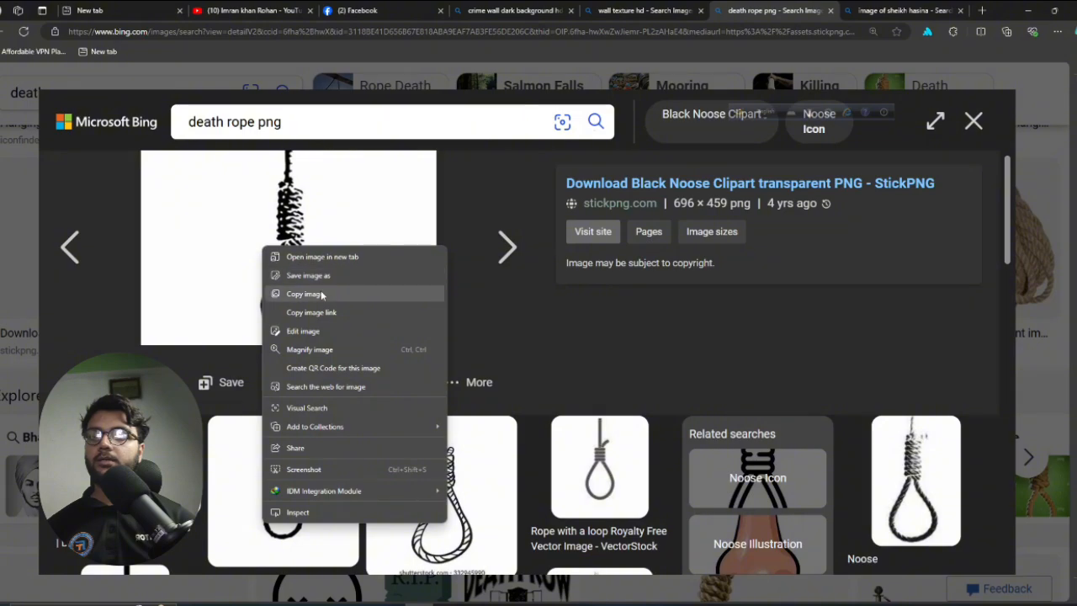
{"action": "left_click", "coordinate": [290, 292]}
Paste the noose image into the Photoshop thumbnail, enlarge it to about 532% and rotate it about 8 degrees
{"action": "scroll", "coordinate": [223, 369], "scroll_direction": "down", "scroll_amount": 3}
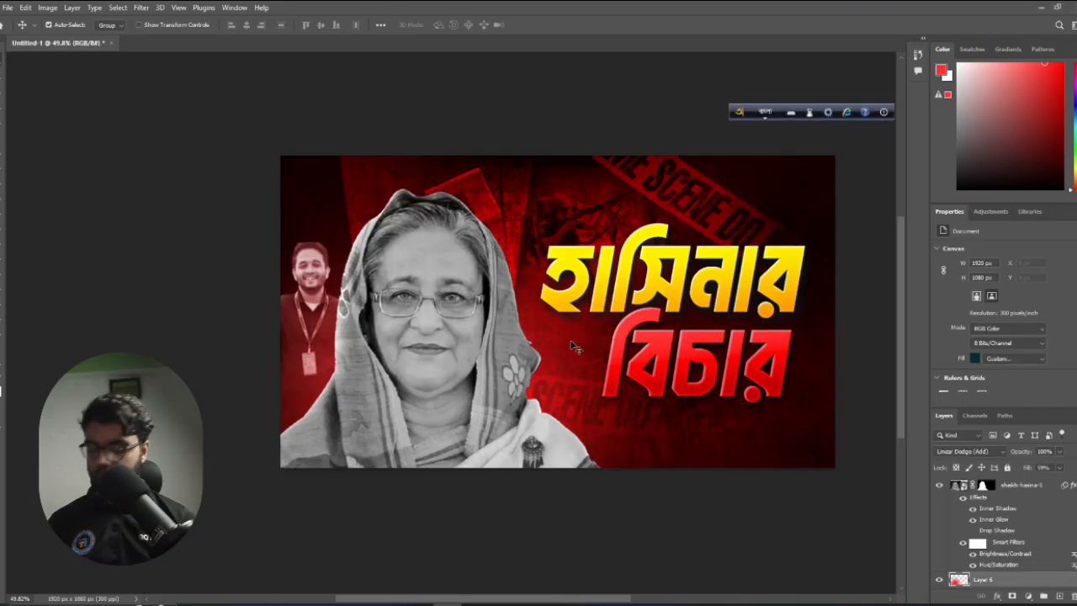
{"action": "left_click", "coordinate": [571, 345]}
{"action": "key", "text": "ctrl+v"}
{"action": "scroll", "coordinate": [553, 347], "scroll_direction": "down", "scroll_amount": 2}
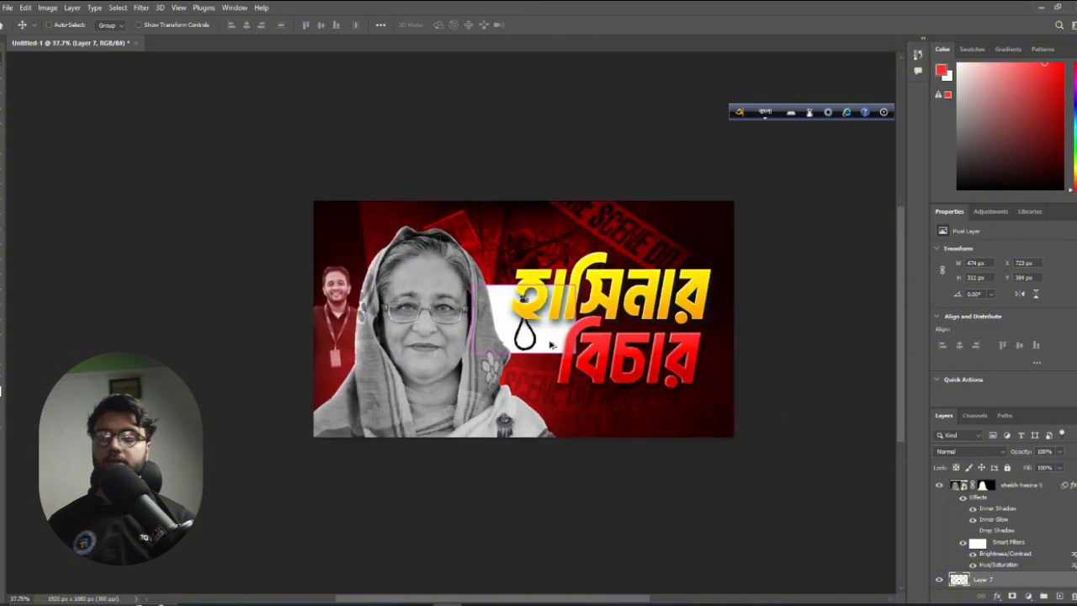
{"action": "scroll", "coordinate": [553, 347], "scroll_direction": "up", "scroll_amount": 1}
{"action": "key", "text": "ctrl+t"}
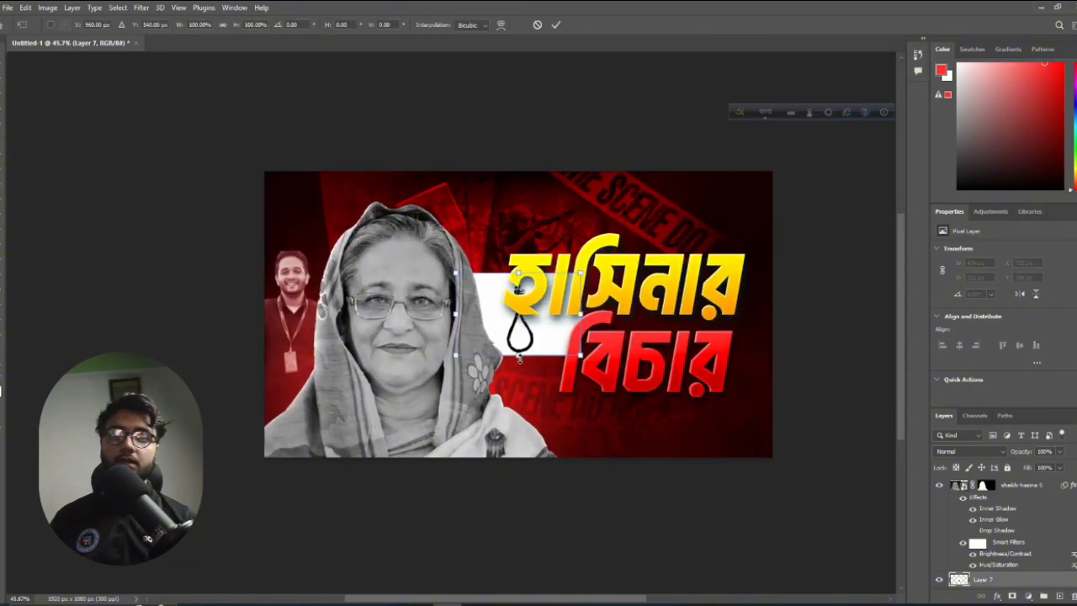
{"action": "left_click_drag", "start_coordinate": [519, 357], "coordinate": [622, 419]}
{"action": "left_click_drag", "start_coordinate": [817, 156], "coordinate": [581, 188]}
{"action": "left_click_drag", "start_coordinate": [621, 316], "coordinate": [612, 358]}
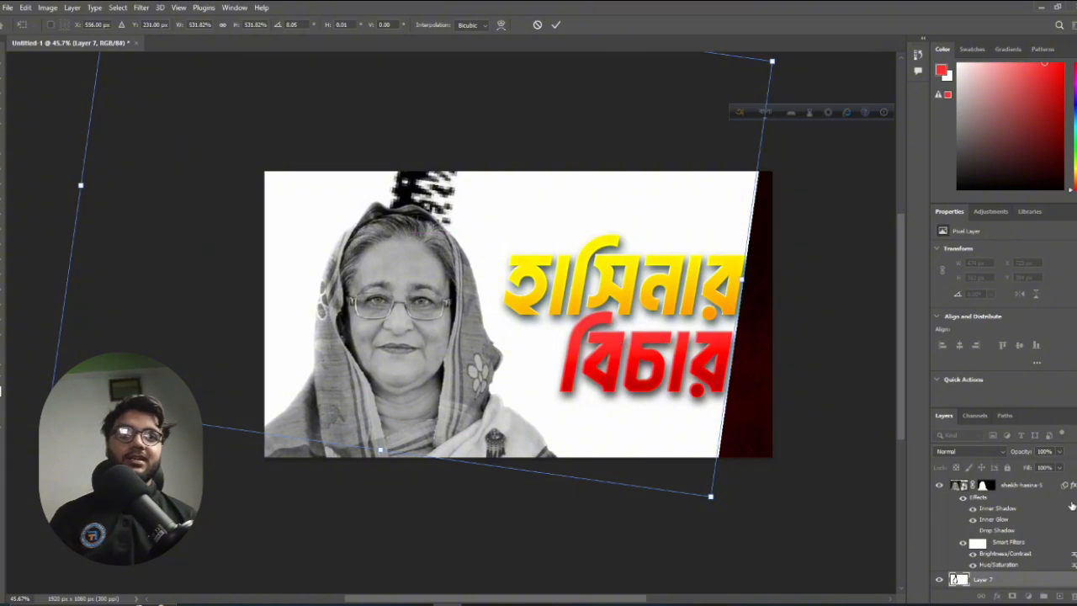
{"action": "key", "text": "Return"}
Place Layer 7 between the two title text layers and enlarge the noose to about 117% over the portrait
{"action": "mouse_move", "coordinate": [1036, 579]}
{"action": "left_mouse_down"}
{"action": "mouse_move", "coordinate": [1051, 522]}
{"action": "mouse_move", "coordinate": [1044, 471]}
{"action": "mouse_move", "coordinate": [1041, 545]}
{"action": "left_mouse_up"}
{"action": "left_click_drag", "start_coordinate": [521, 387], "coordinate": [503, 382]}
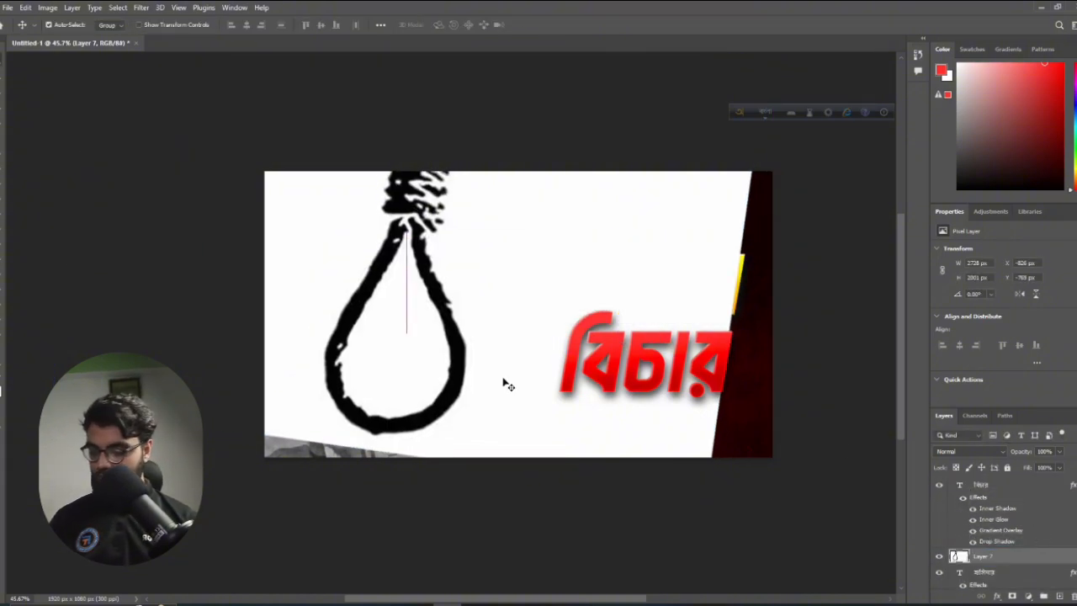
{"action": "key", "text": "ctrl+t"}
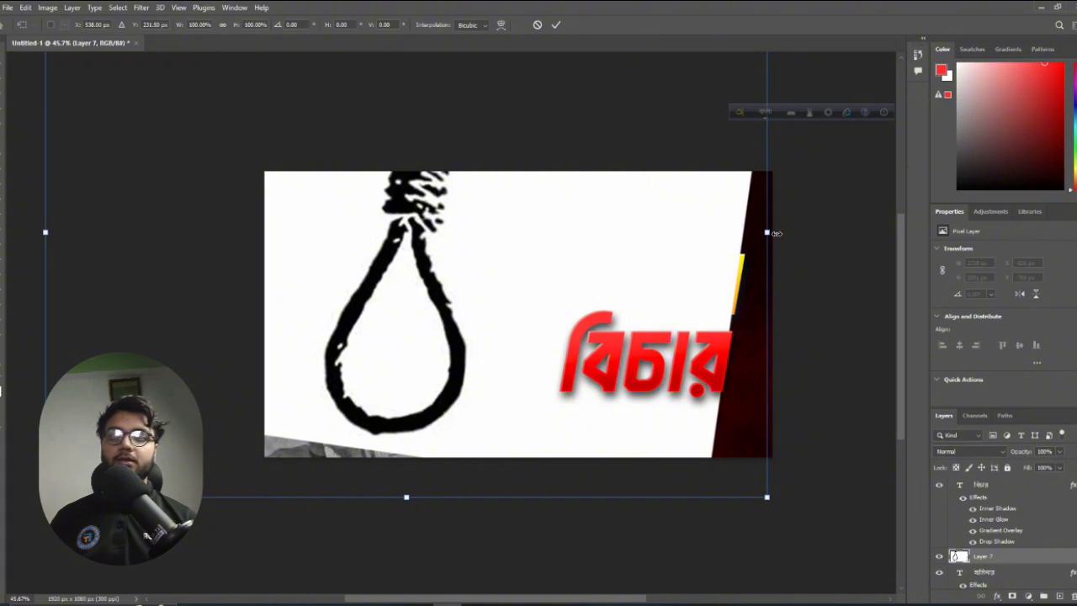
{"action": "left_click_drag", "start_coordinate": [775, 233], "coordinate": [828, 233]}
{"action": "left_click_drag", "start_coordinate": [438, 380], "coordinate": [428, 347]}
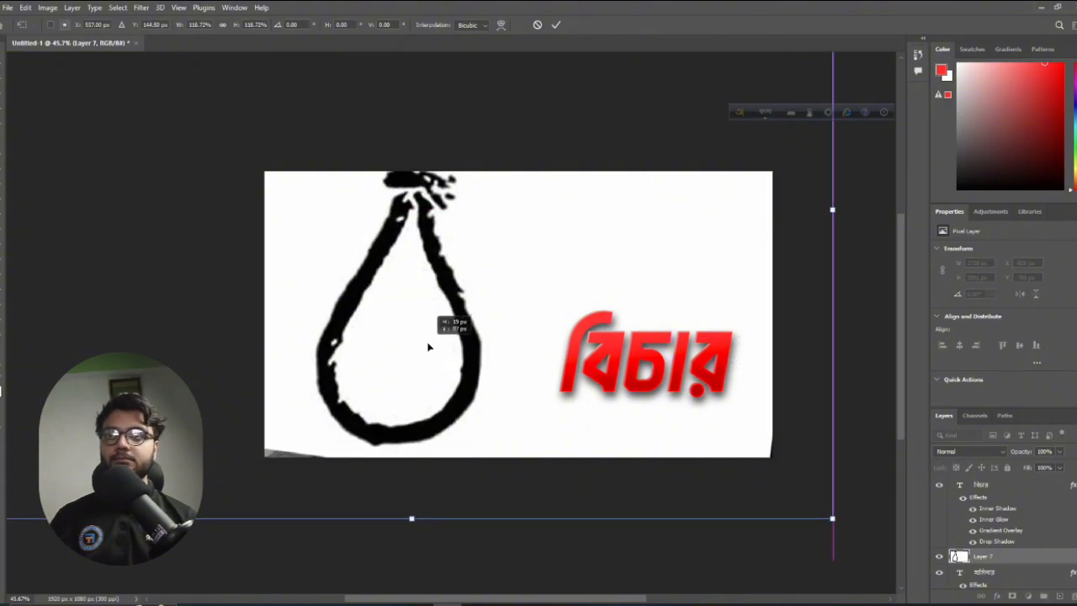
{"action": "key", "text": "Return"}
{"action": "key", "text": "Delete"}
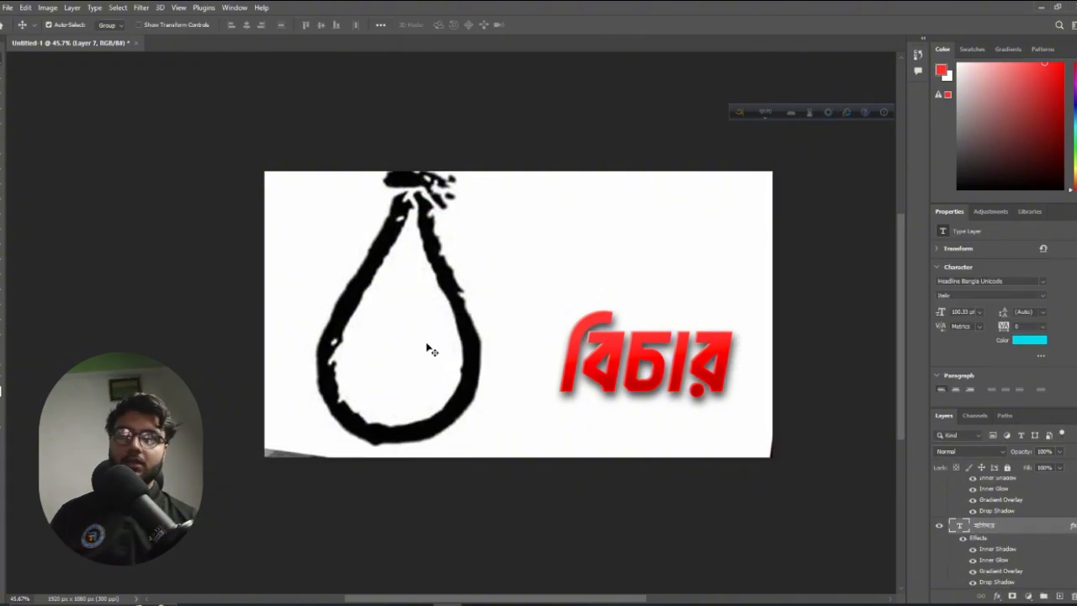
{"action": "key", "text": "ctrl+z"}
Select the black rope shape on Layer 7 and add a layer mask that hides the white background
{"action": "left_click", "coordinate": [47, 10]}
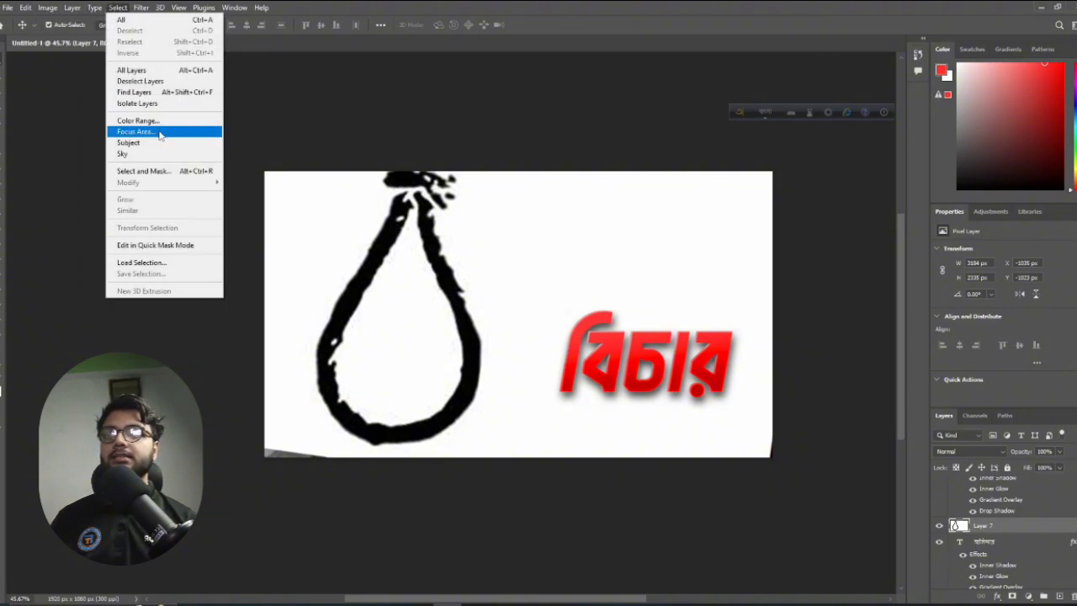
{"action": "left_click", "coordinate": [135, 133]}
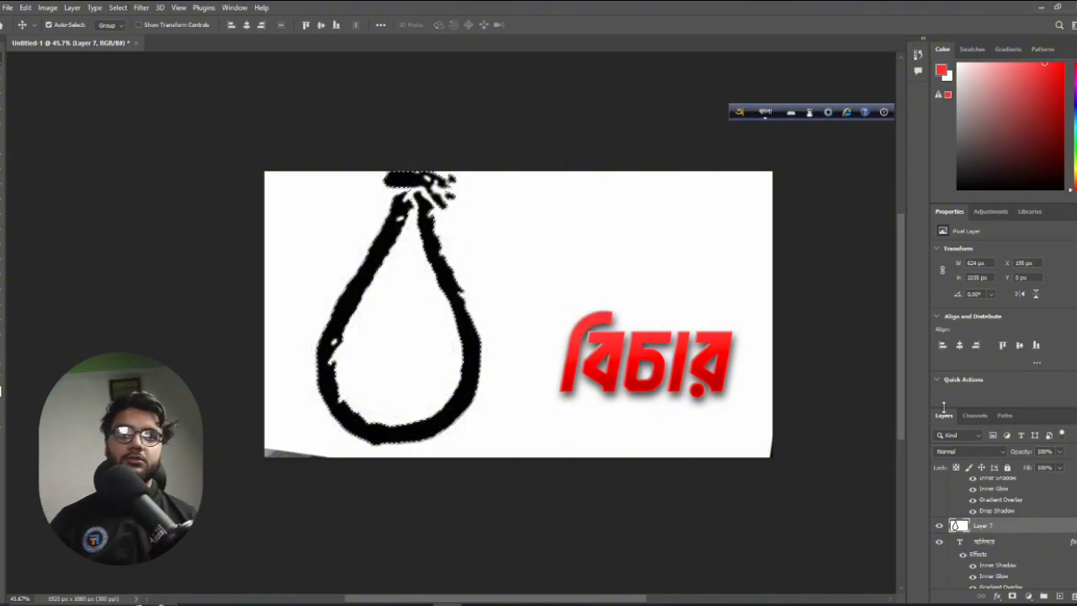
{"action": "left_click", "coordinate": [1013, 596]}
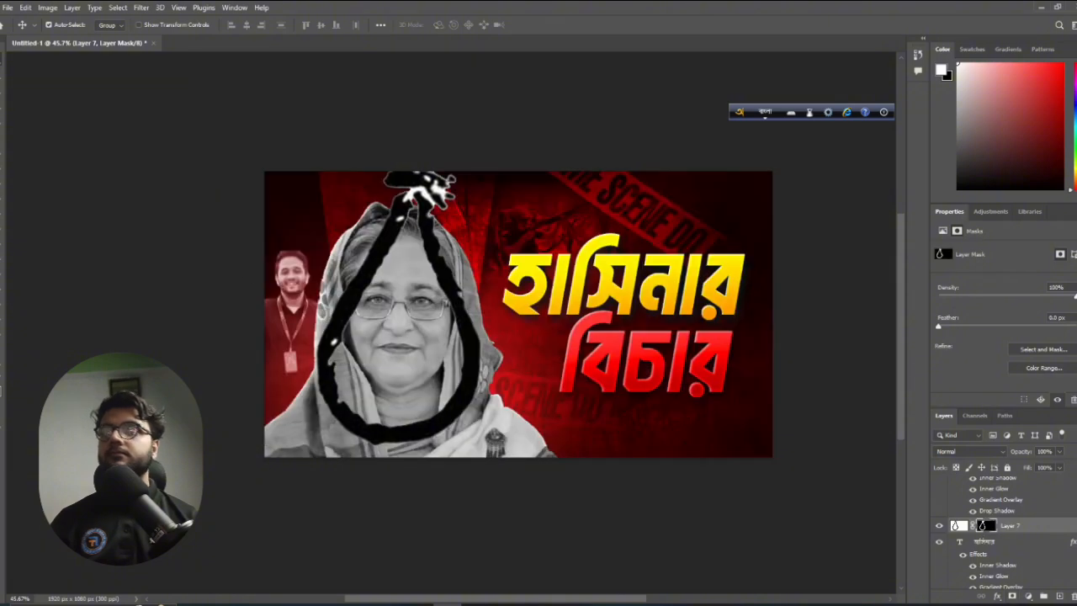
Scale the masked noose to about 129% and position it so the loop frames the portrait's head
{"action": "mouse_move", "coordinate": [472, 335]}
{"action": "left_mouse_down"}
{"action": "mouse_move", "coordinate": [459, 314]}
{"action": "mouse_move", "coordinate": [465, 320]}
{"action": "left_mouse_up"}
{"action": "key", "text": "ctrl+t"}
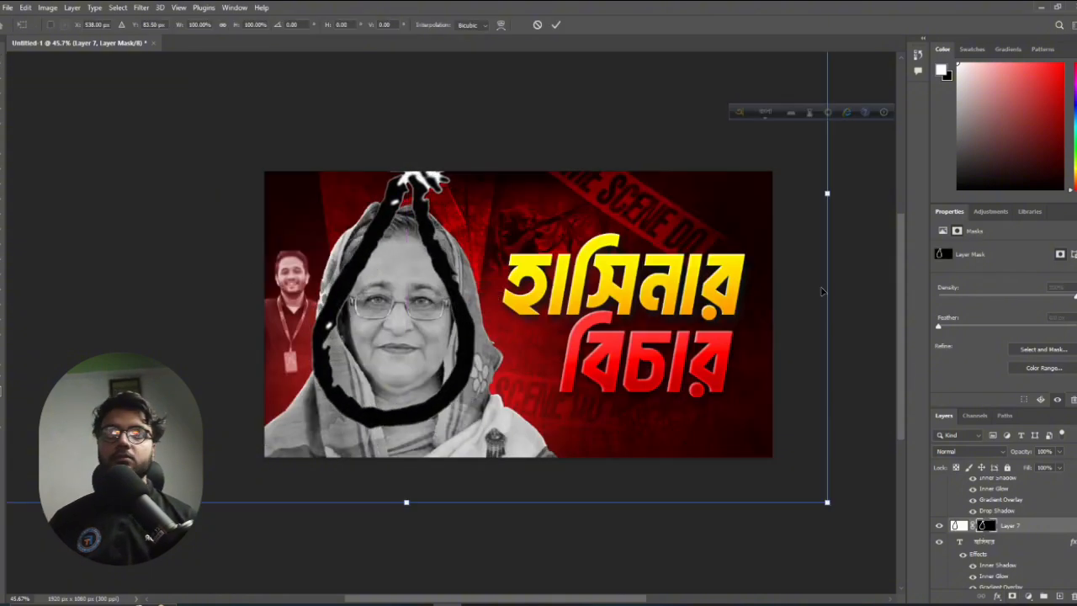
{"action": "left_click_drag", "start_coordinate": [828, 198], "coordinate": [901, 195]}
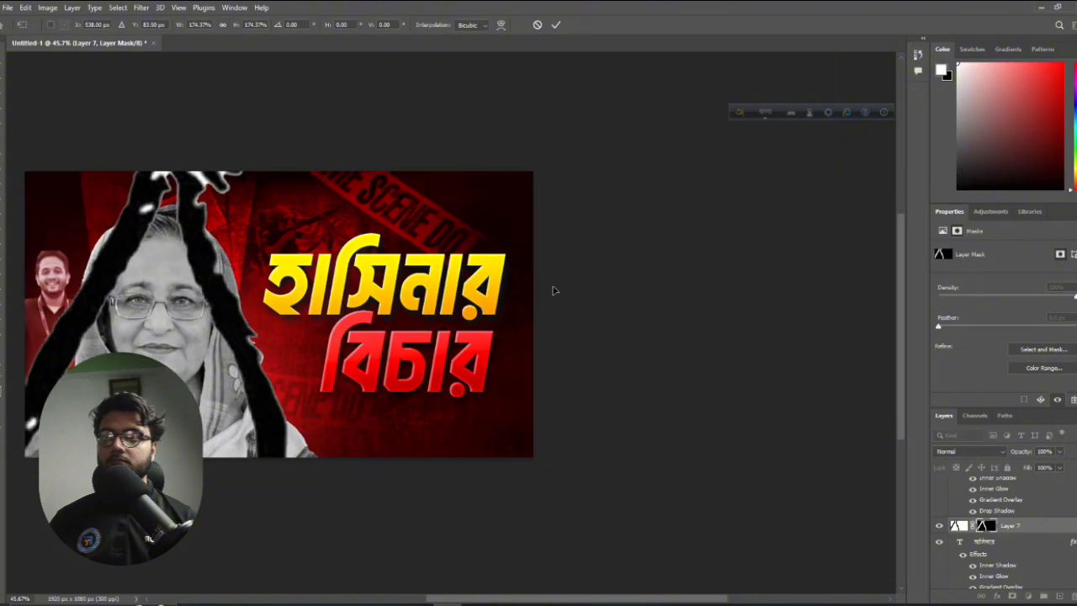
{"action": "left_click_drag", "start_coordinate": [270, 419], "coordinate": [278, 318]}
{"action": "scroll", "coordinate": [282, 316], "scroll_direction": "down", "scroll_amount": 8}
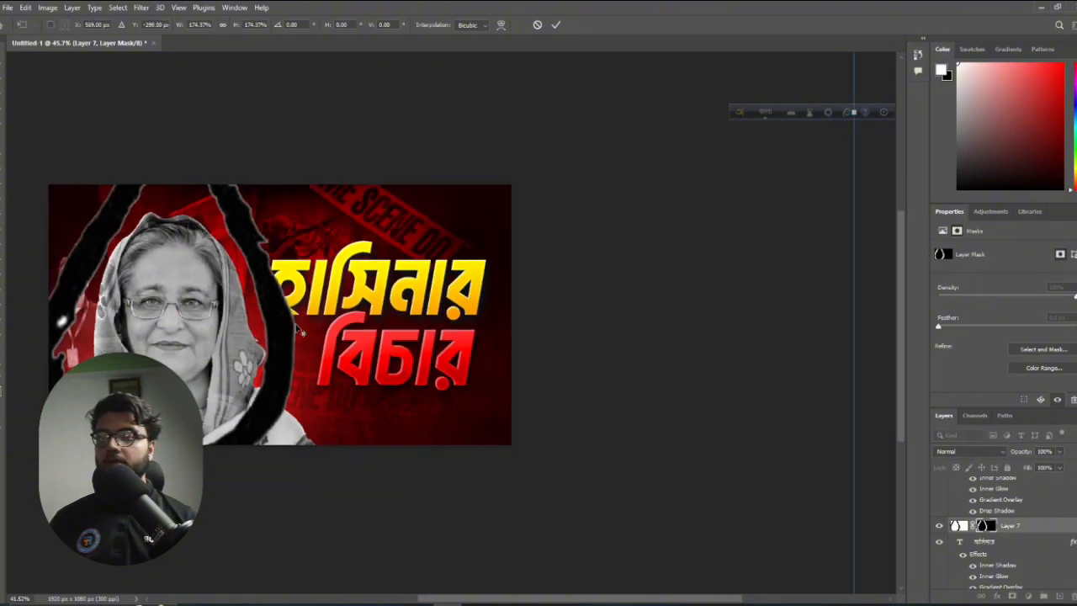
{"action": "left_click_drag", "start_coordinate": [592, 223], "coordinate": [517, 222]}
{"action": "scroll", "coordinate": [421, 295], "scroll_direction": "left", "scroll_amount": 2}
{"action": "scroll", "coordinate": [313, 354], "scroll_direction": "up", "scroll_amount": 6}
{"action": "left_click_drag", "start_coordinate": [313, 353], "coordinate": [321, 414]}
{"action": "key", "text": "Return"}
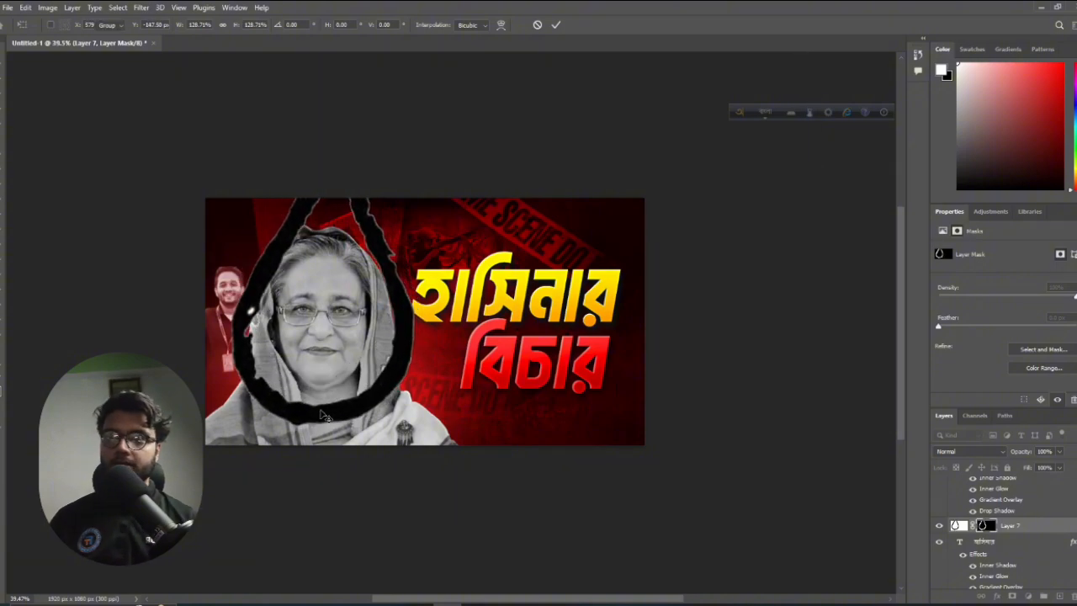
Convert the masked Layer 7 to a smart object and rasterize it into a plain pixel layer
{"action": "scroll", "coordinate": [321, 414], "scroll_direction": "up", "scroll_amount": 2}
{"action": "right_click", "coordinate": [1034, 525]}
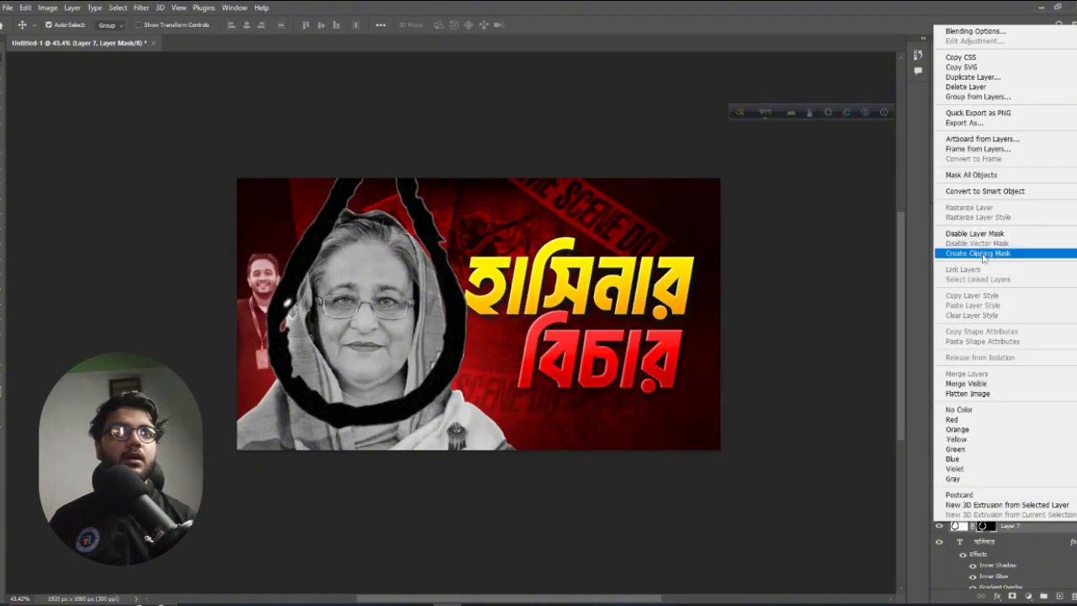
{"action": "left_click", "coordinate": [984, 191]}
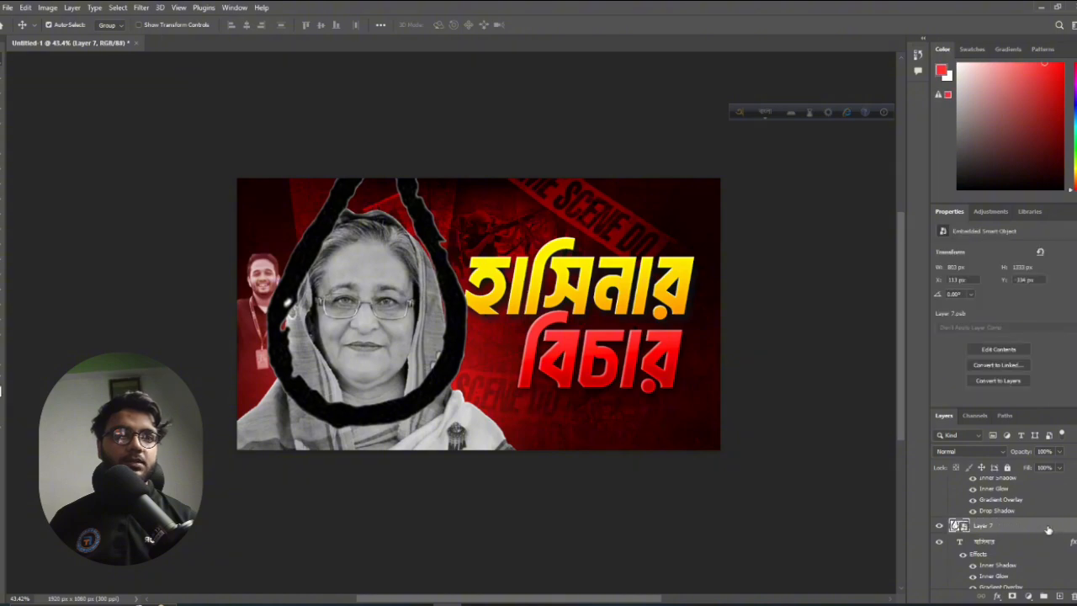
{"action": "right_click", "coordinate": [1010, 526]}
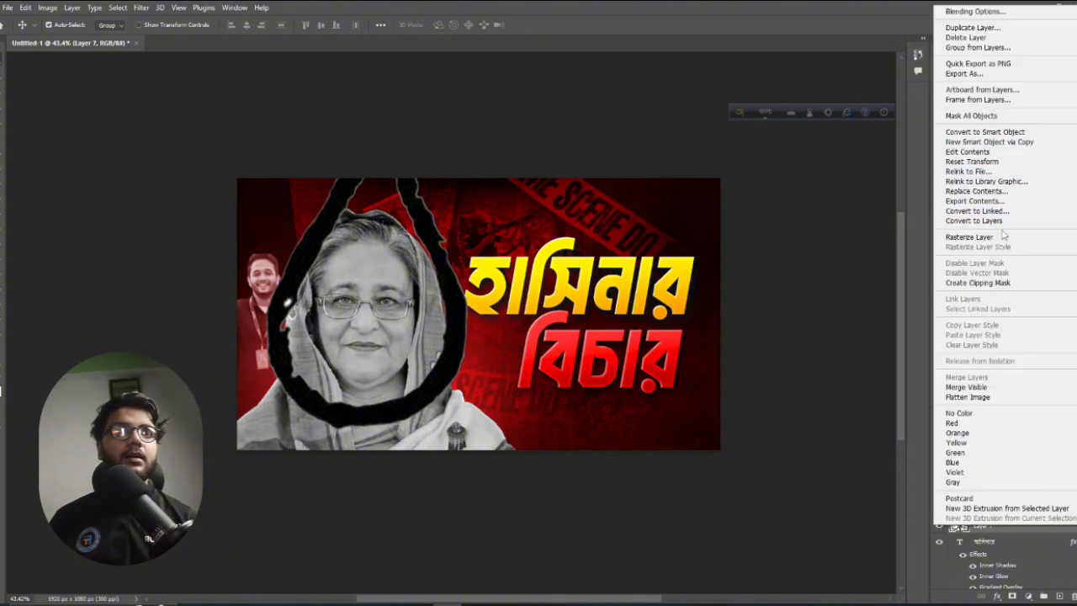
{"action": "left_click", "coordinate": [970, 237]}
{"action": "scroll", "coordinate": [285, 314], "scroll_direction": "up", "scroll_amount": 4}
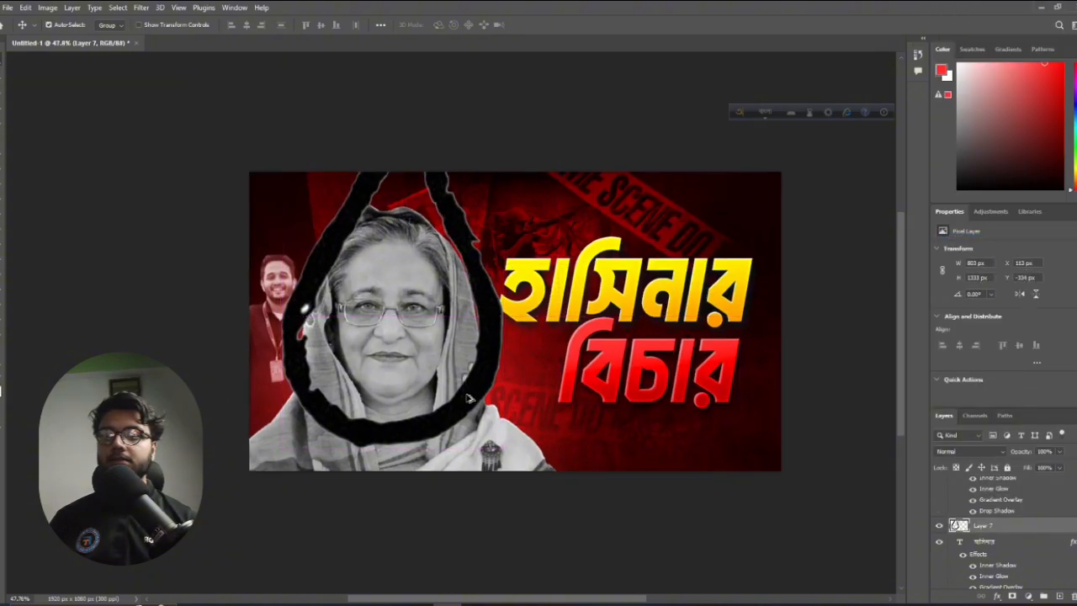
{"action": "left_click_drag", "start_coordinate": [451, 423], "coordinate": [452, 423]}
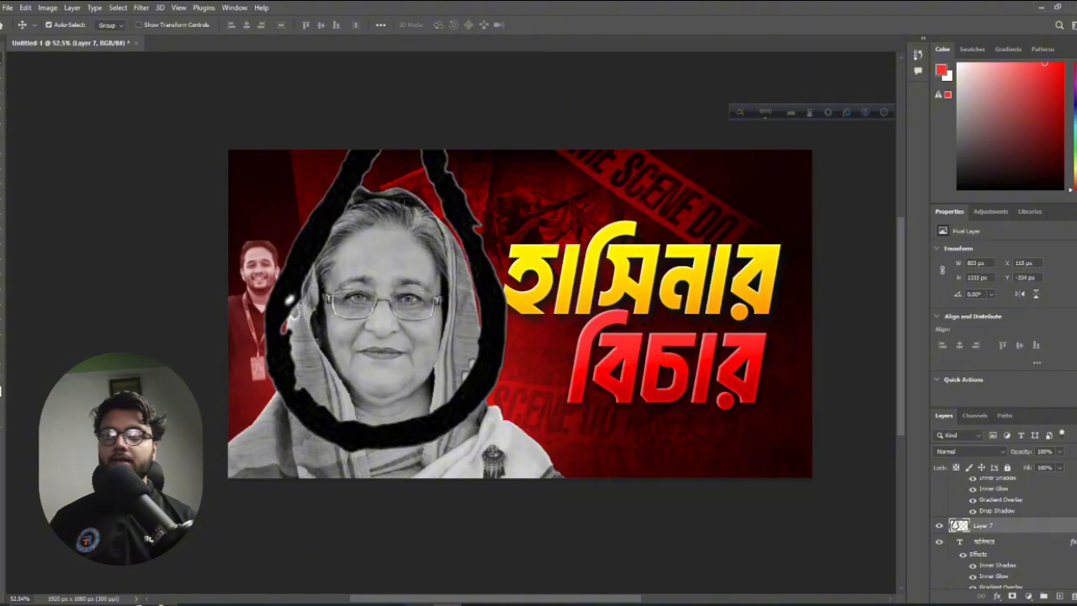
Switch to the browser and clear the existing "death rope png" query from the Bing image search
{"action": "left_click", "coordinate": [412, 605]}
{"action": "left_click", "coordinate": [2, 31]}
{"action": "scroll", "coordinate": [125, 116], "scroll_direction": "up", "scroll_amount": 8}
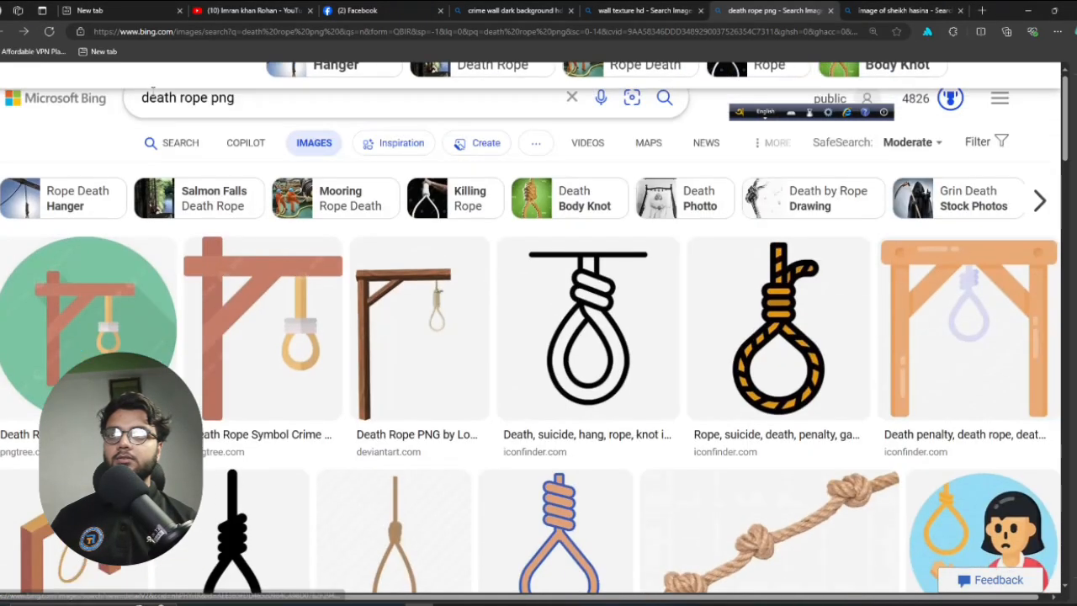
{"action": "left_click_drag", "start_coordinate": [139, 98], "coordinate": [175, 91]}
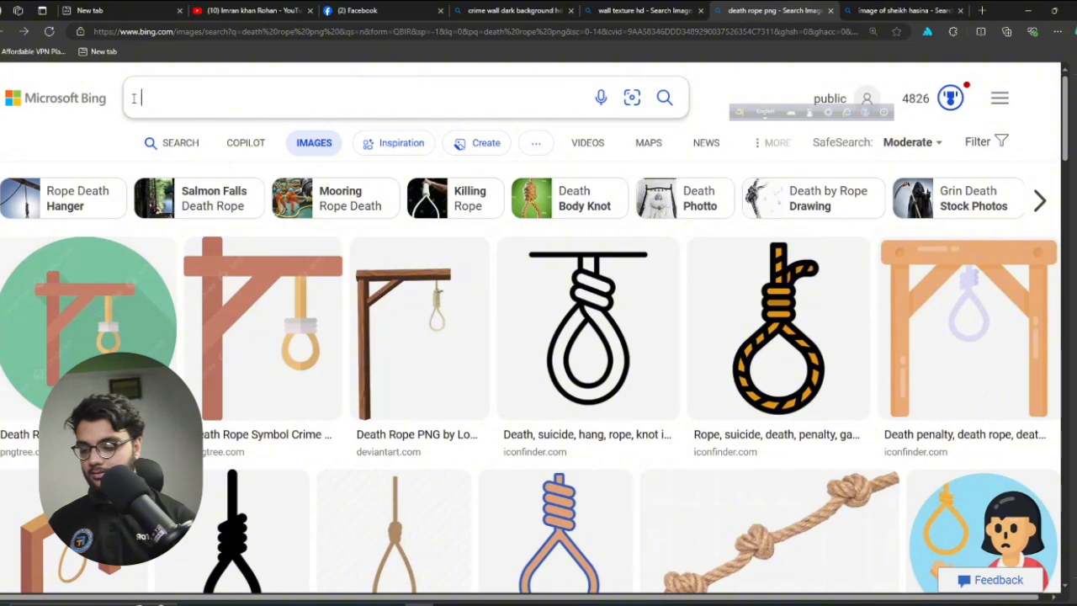
{"action": "type", "text": "red w"}
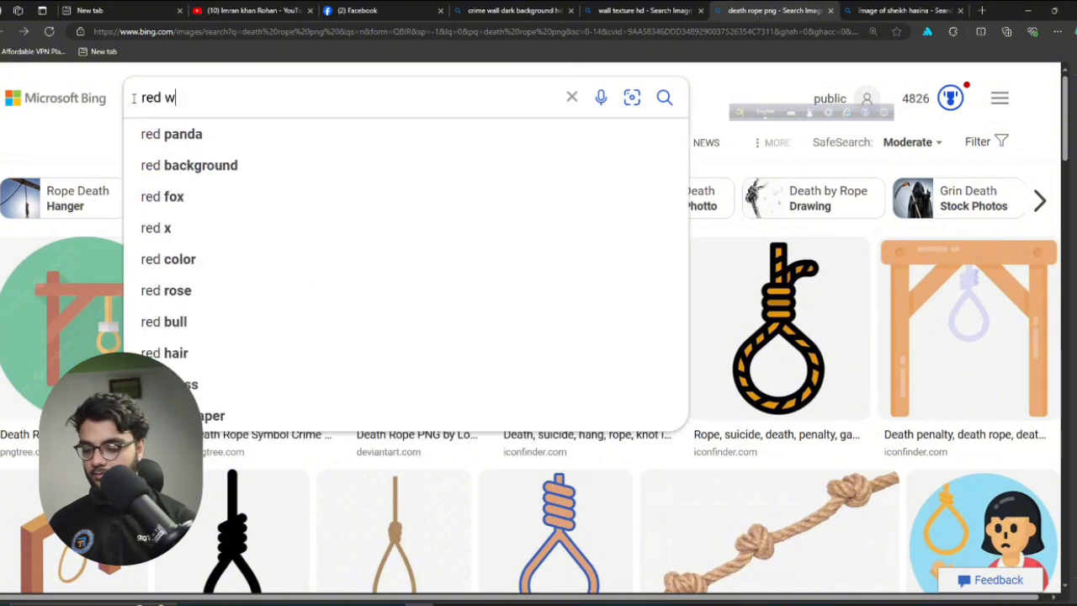
{"action": "type", "text": "all texc"}
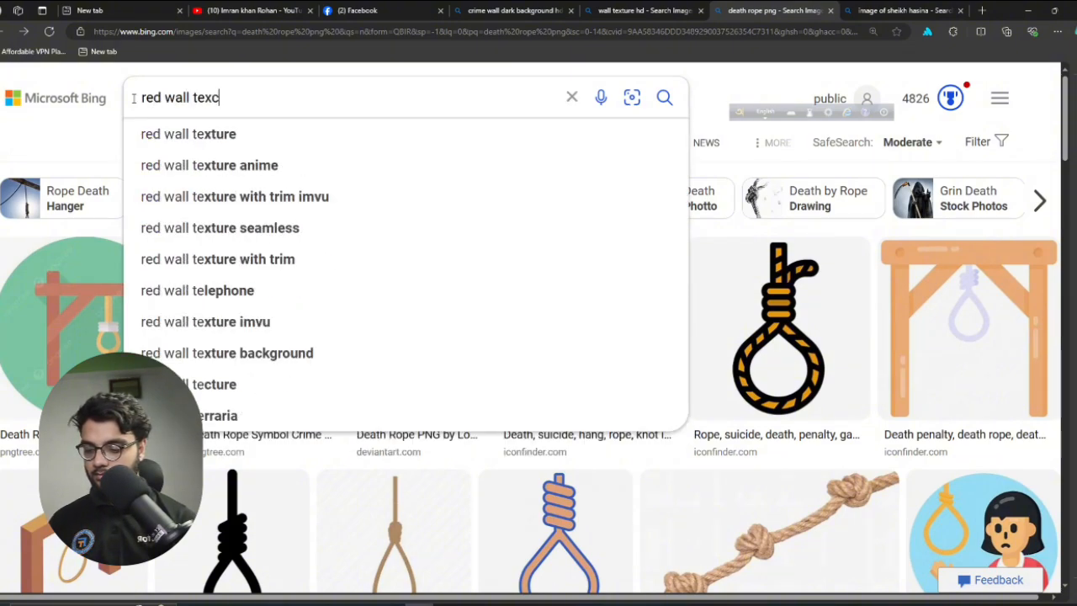
{"action": "type", "text": "ture"}
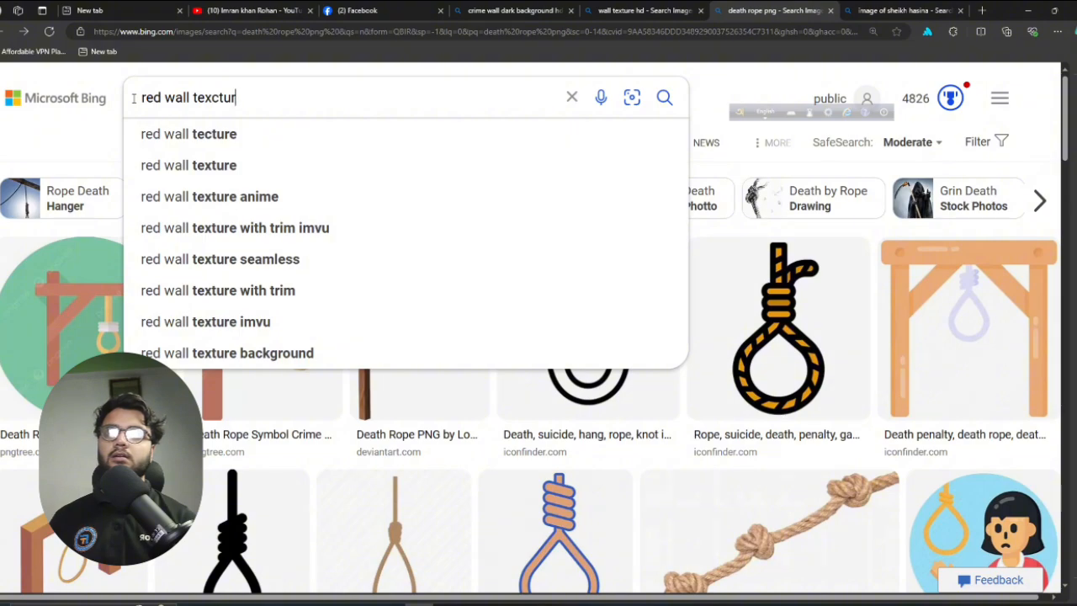
{"action": "key", "text": "BackSpace"}
{"action": "key", "text": "BackSpace"}
{"action": "key", "text": "BackSpace"}
{"action": "key", "text": "BackSpace"}
{"action": "key", "text": "BackSpace"}
{"action": "key", "text": "BackSpace"}
{"action": "key", "text": "BackSpace"}
{"action": "key", "text": "BackSpace"}
{"action": "key", "text": "BackSpace"}
{"action": "key", "text": "BackSpace"}
{"action": "key", "text": "BackSpace"}
{"action": "key", "text": "BackSpace"}
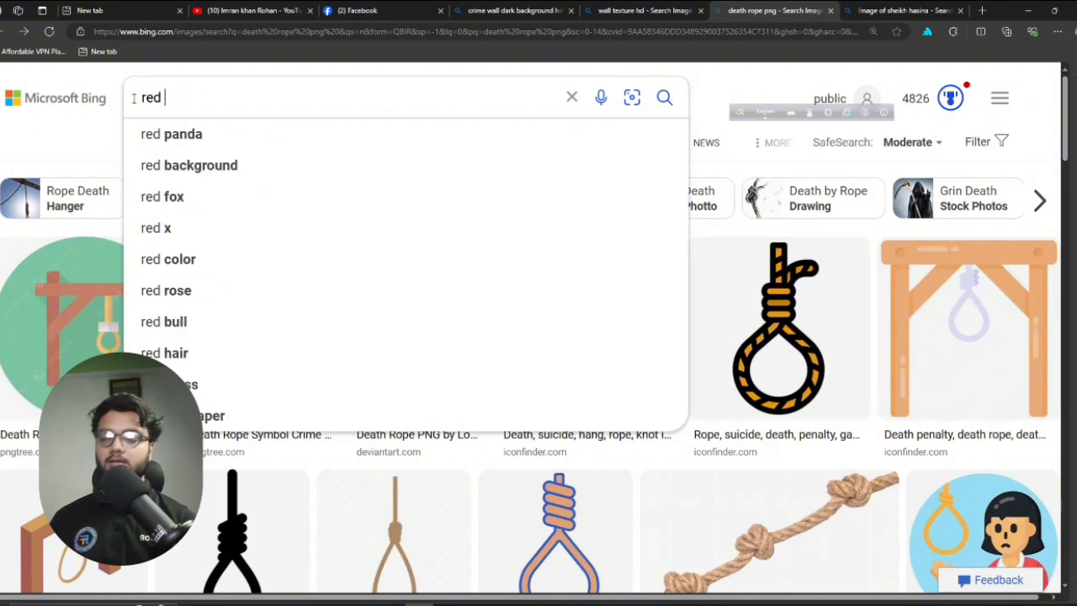
Search Bing Images for "red rope texture" and browse the resulting pictures
{"action": "type", "text": "r"}
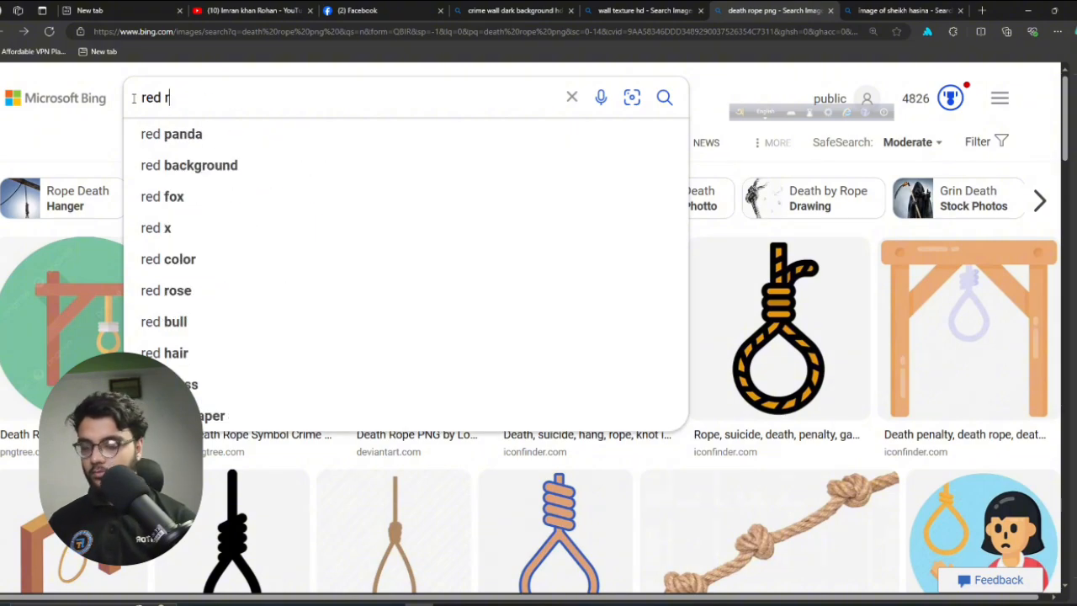
{"action": "type", "text": "ope te"}
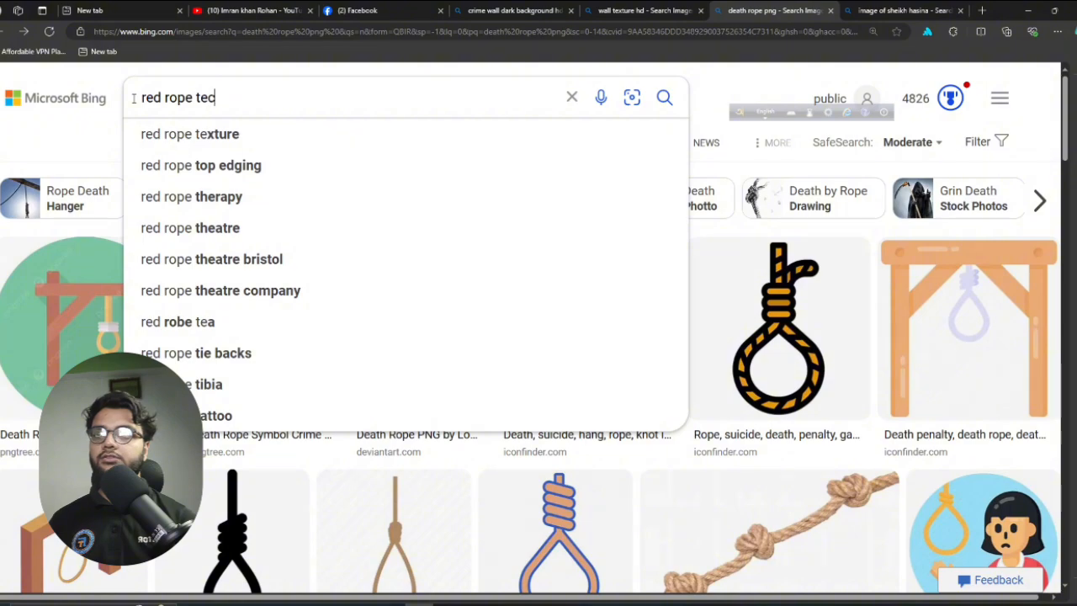
{"action": "type", "text": "c"}
{"action": "key", "text": "Down"}
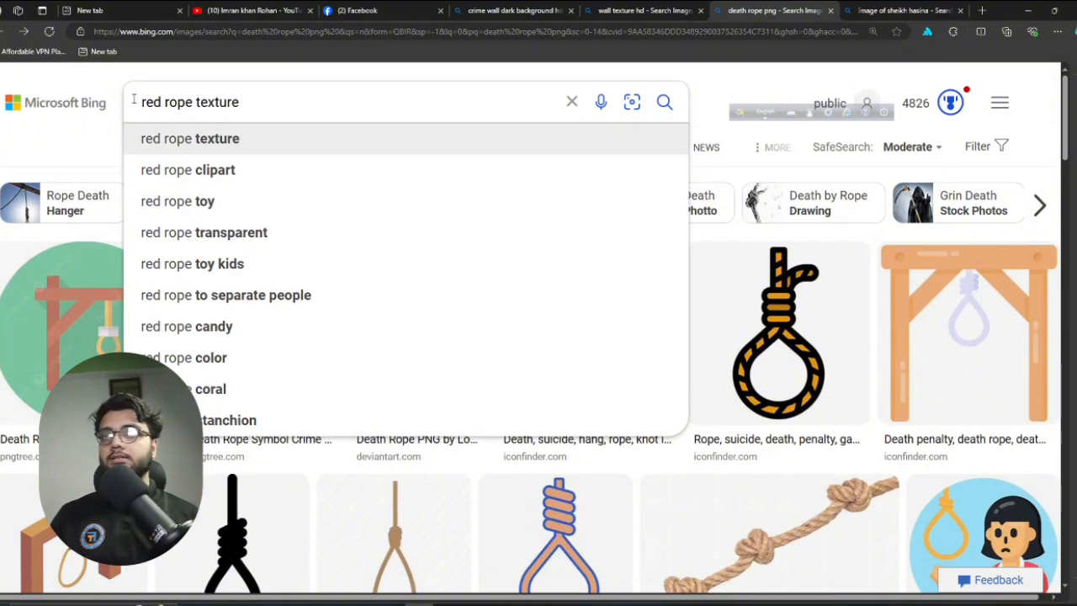
{"action": "left_click", "coordinate": [215, 139]}
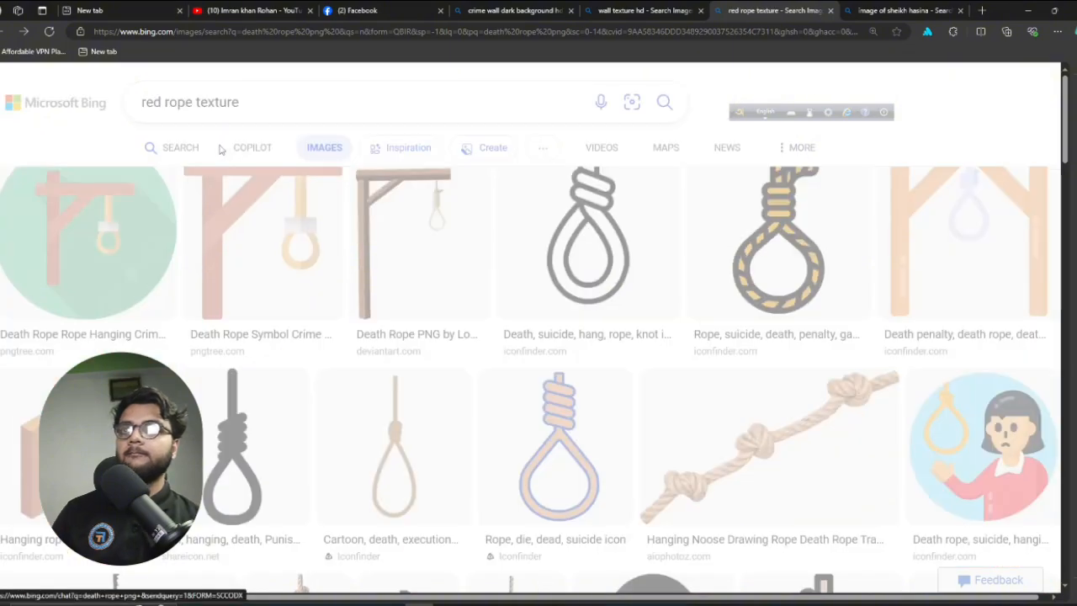
{"action": "scroll", "coordinate": [61, 279], "scroll_direction": "down", "scroll_amount": 4}
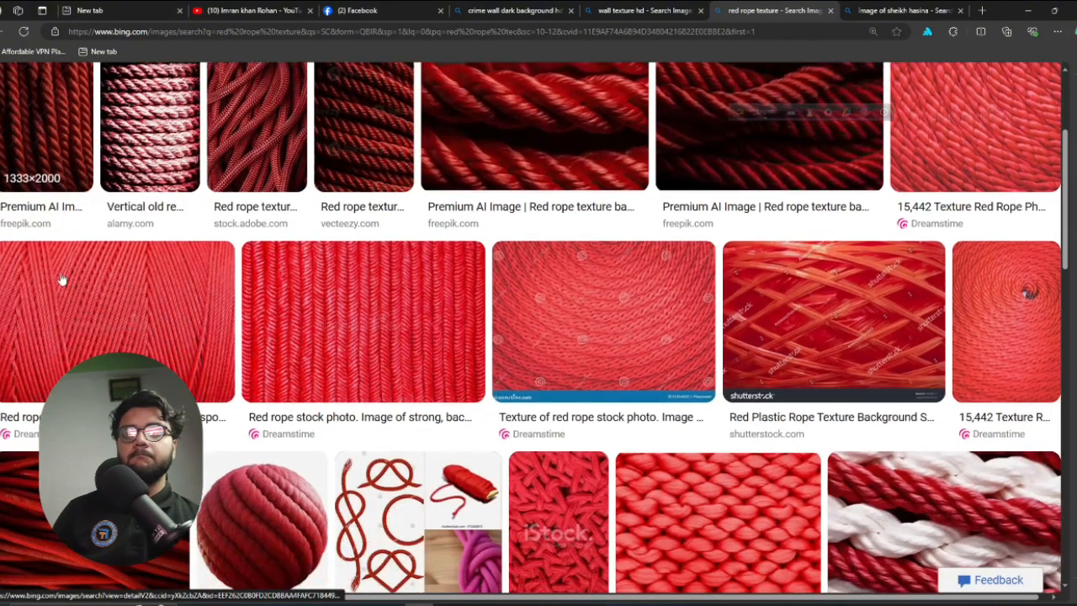
{"action": "scroll", "coordinate": [61, 279], "scroll_direction": "up", "scroll_amount": 3}
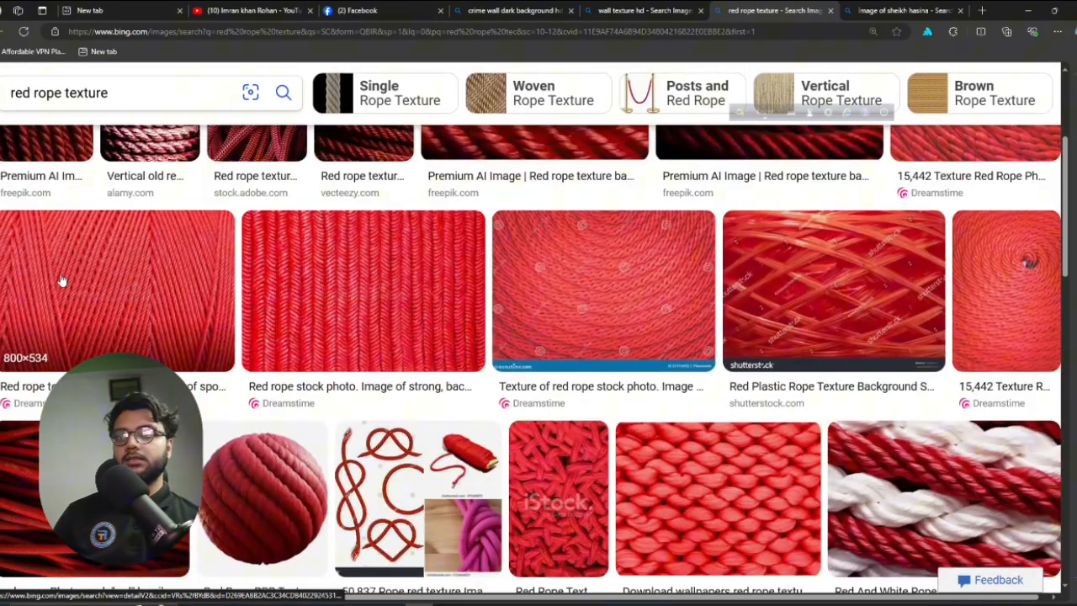
Open the bright red rope stock photo with vertical braided strands and copy the image
{"action": "left_click", "coordinate": [354, 294]}
{"action": "right_click", "coordinate": [302, 249]}
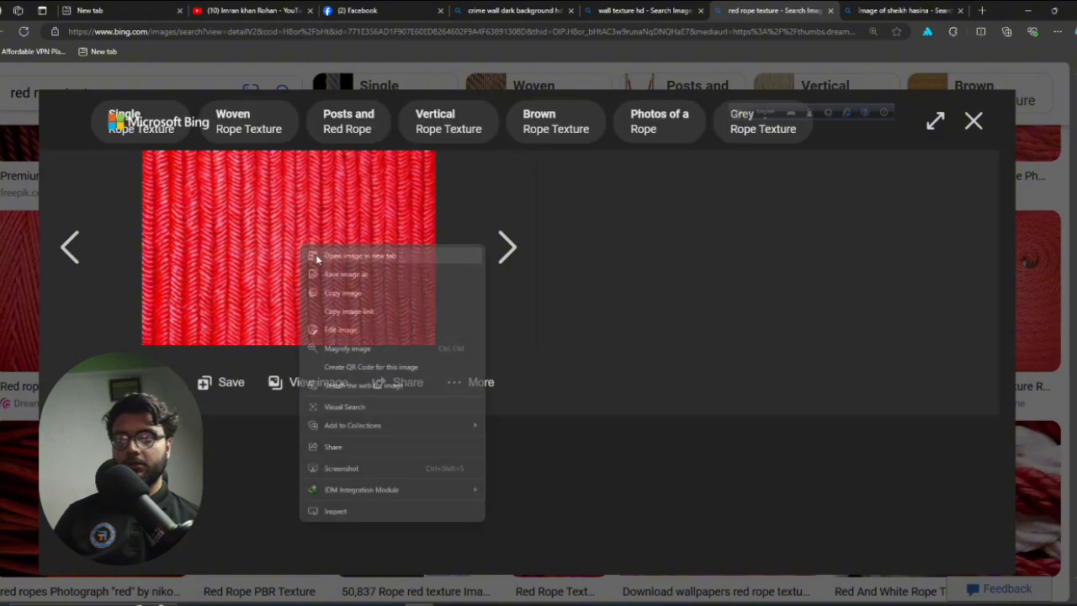
{"action": "left_click", "coordinate": [357, 291]}
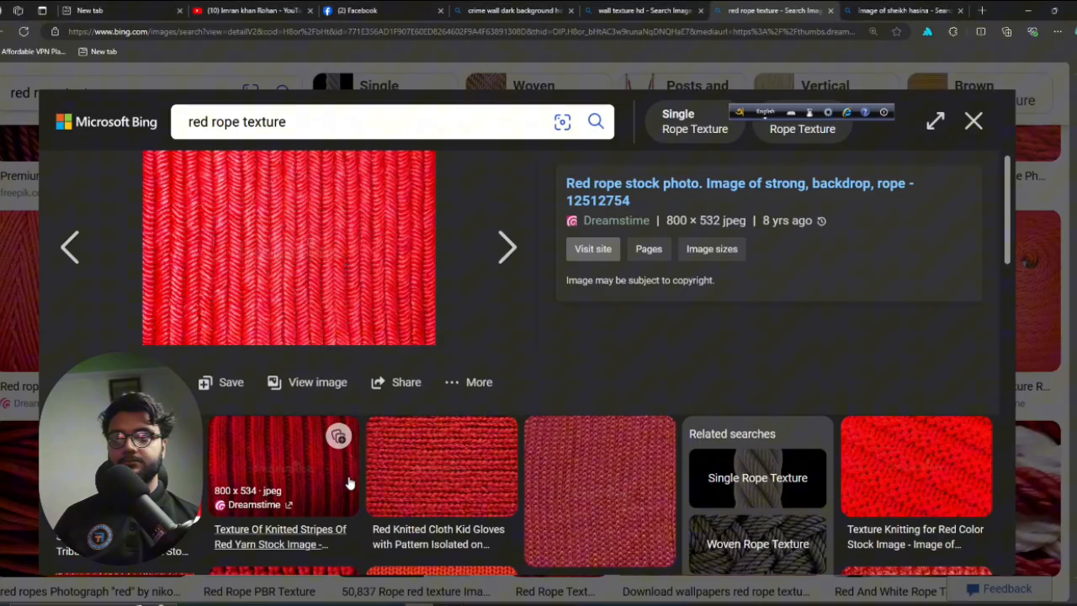
Browse the related red knitted textures and copy the red knitted wool background image from Vecteezy
{"action": "left_click", "coordinate": [492, 473]}
{"action": "right_click", "coordinate": [344, 286]}
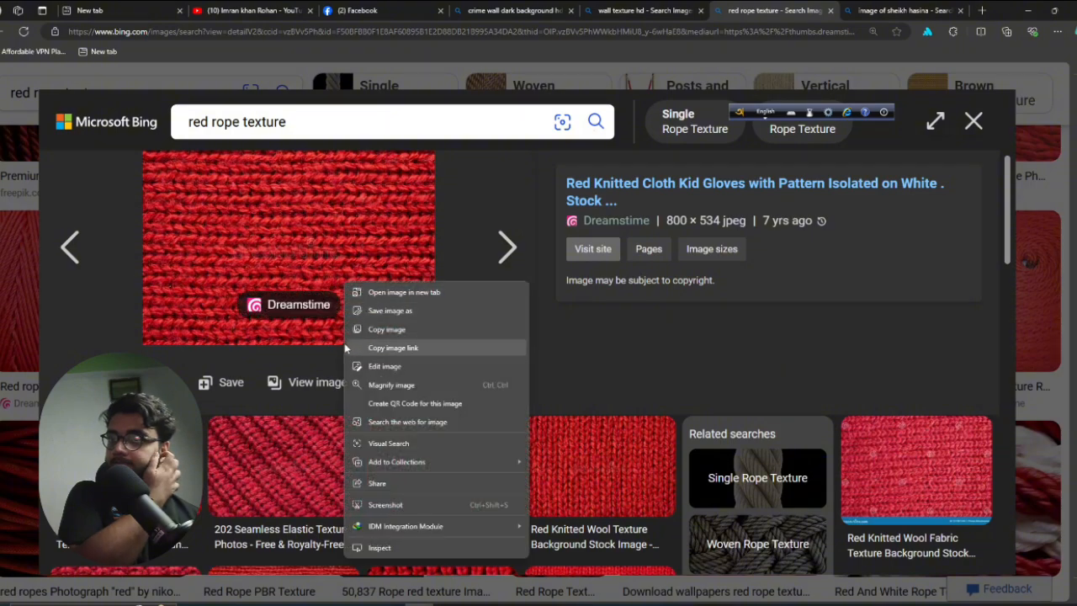
{"action": "scroll", "coordinate": [284, 447], "scroll_direction": "down", "scroll_amount": 5}
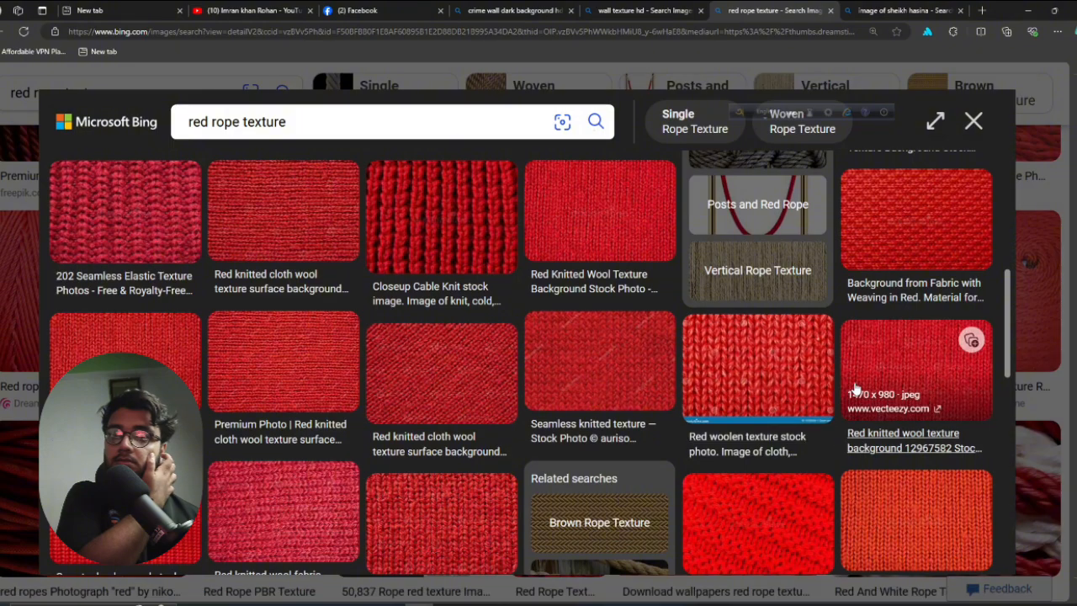
{"action": "left_click", "coordinate": [931, 383]}
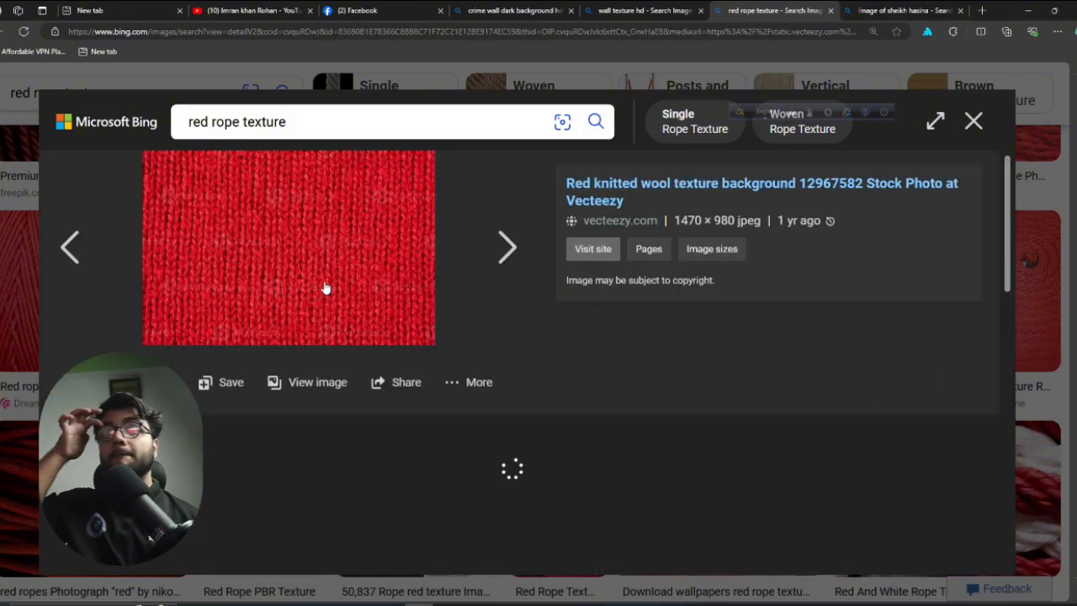
{"action": "right_click", "coordinate": [327, 291]}
{"action": "left_click", "coordinate": [361, 330]}
Switch back to Photoshop, paste the knitted wool texture above Layer 7 and position it over the portrait and noose
{"action": "left_click", "coordinate": [447, 604]}
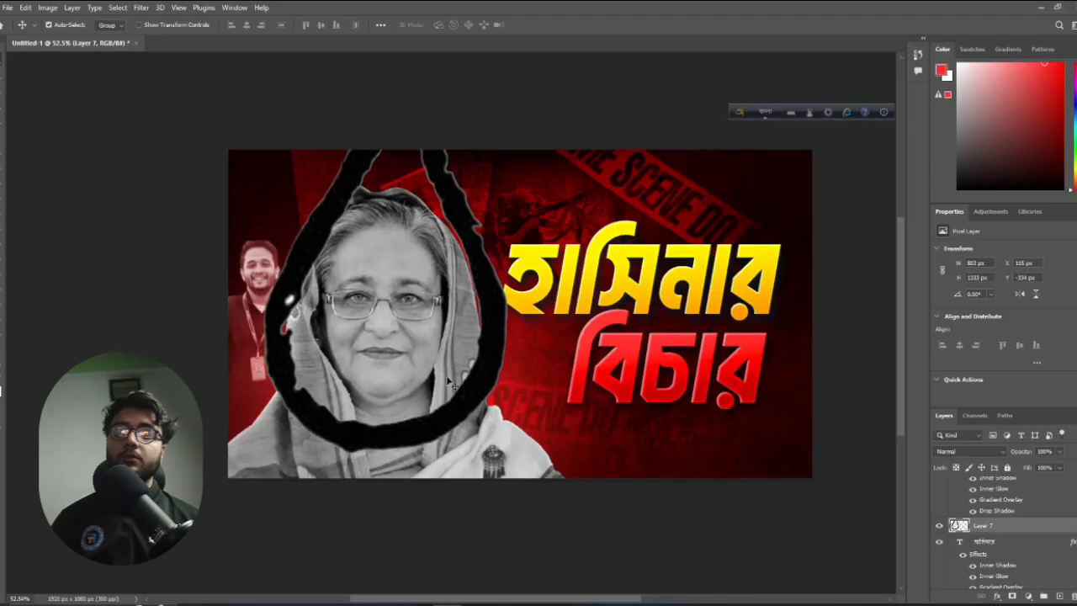
{"action": "left_click_drag", "start_coordinate": [483, 382], "coordinate": [474, 402]}
{"action": "key", "text": "ctrl+z"}
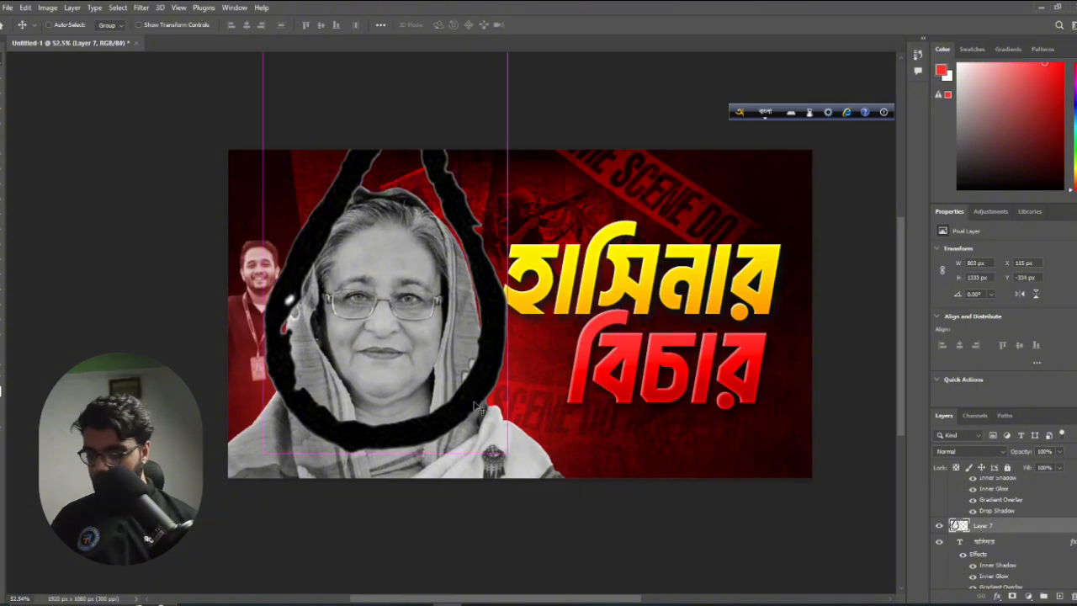
{"action": "key", "text": "ctrl+v"}
{"action": "left_click_drag", "start_coordinate": [425, 407], "coordinate": [305, 383]}
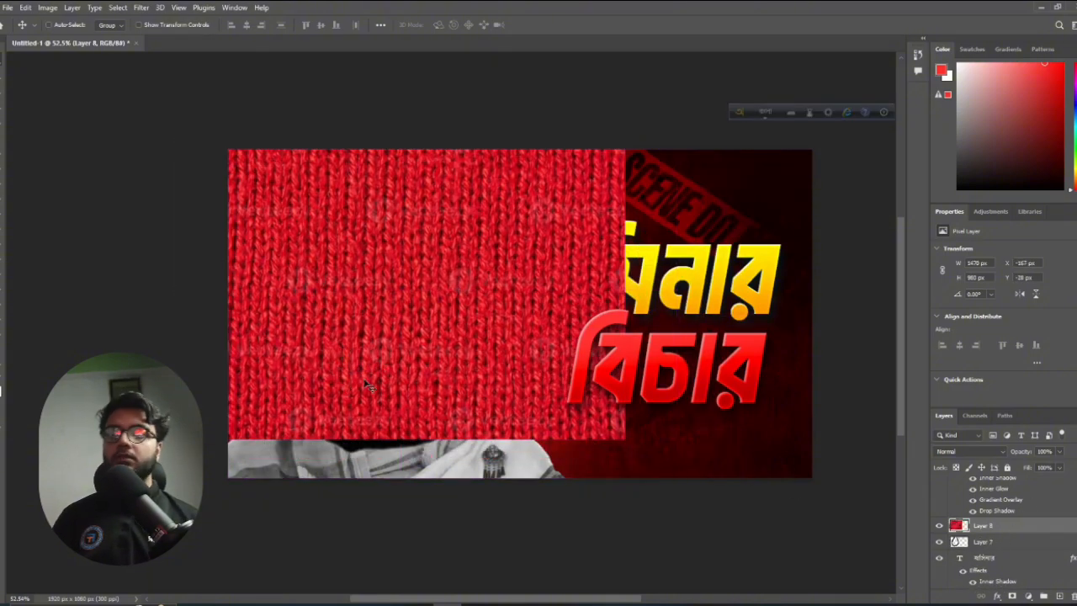
Rotate the knitted texture by -90° and place it so it covers the noose
{"action": "key", "text": "ctrl+t"}
{"action": "left_click_drag", "start_coordinate": [133, 190], "coordinate": [320, 461]}
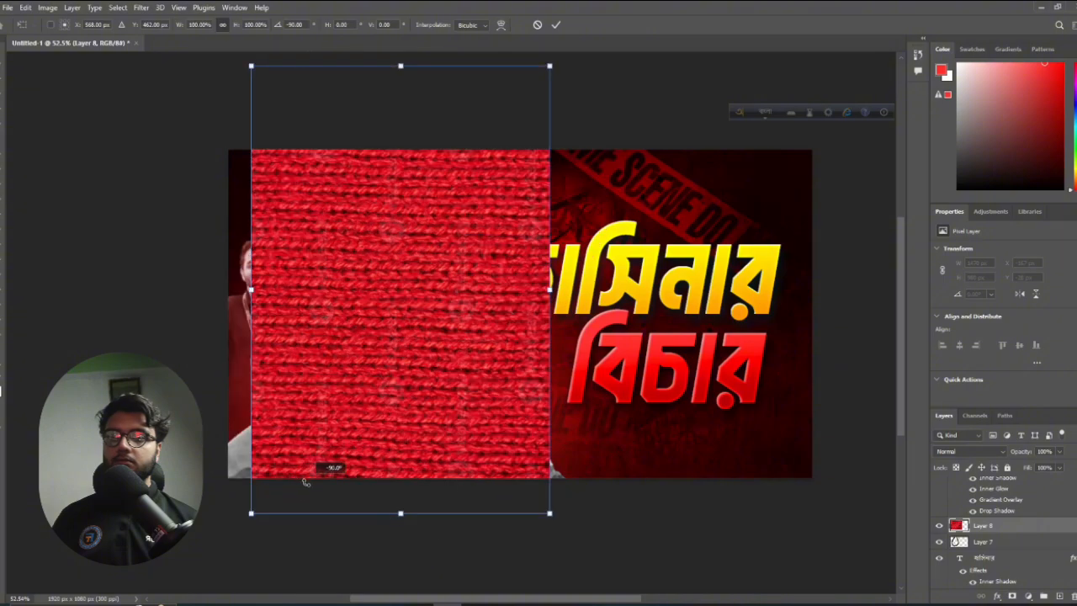
{"action": "left_click_drag", "start_coordinate": [417, 406], "coordinate": [413, 412]}
{"action": "key", "text": "Return"}
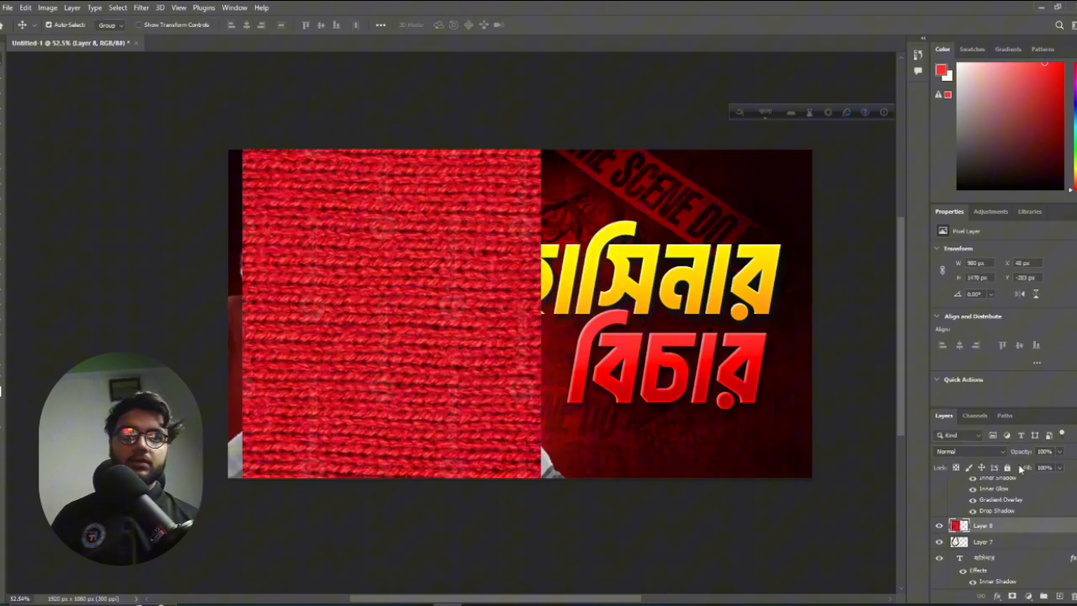
Clip the knitted texture on Layer 8 to the noose shape on Layer 7
{"action": "right_click", "coordinate": [1033, 526]}
{"action": "left_click", "coordinate": [977, 254]}
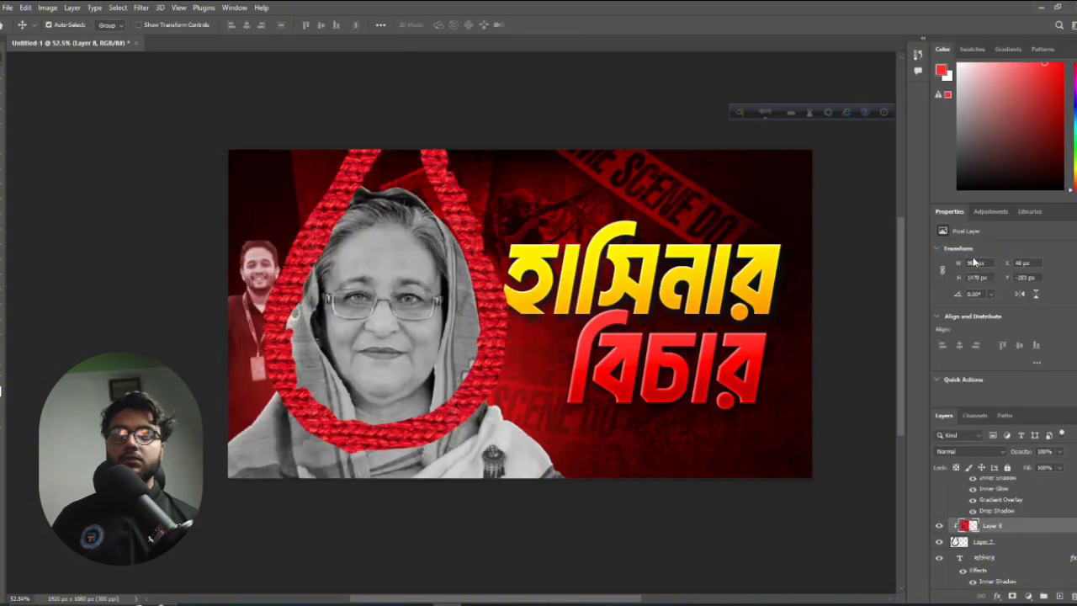
{"action": "scroll", "coordinate": [508, 328], "scroll_direction": "down", "scroll_amount": 2}
{"action": "scroll", "coordinate": [502, 362], "scroll_direction": "up", "scroll_amount": 1}
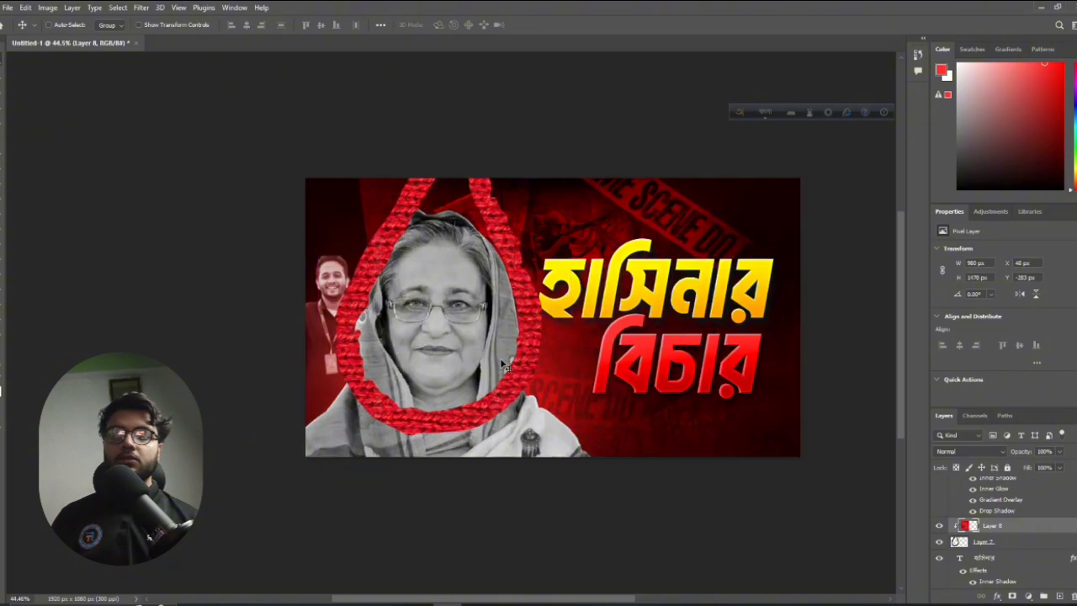
{"action": "key", "text": "ctrl+alt+g"}
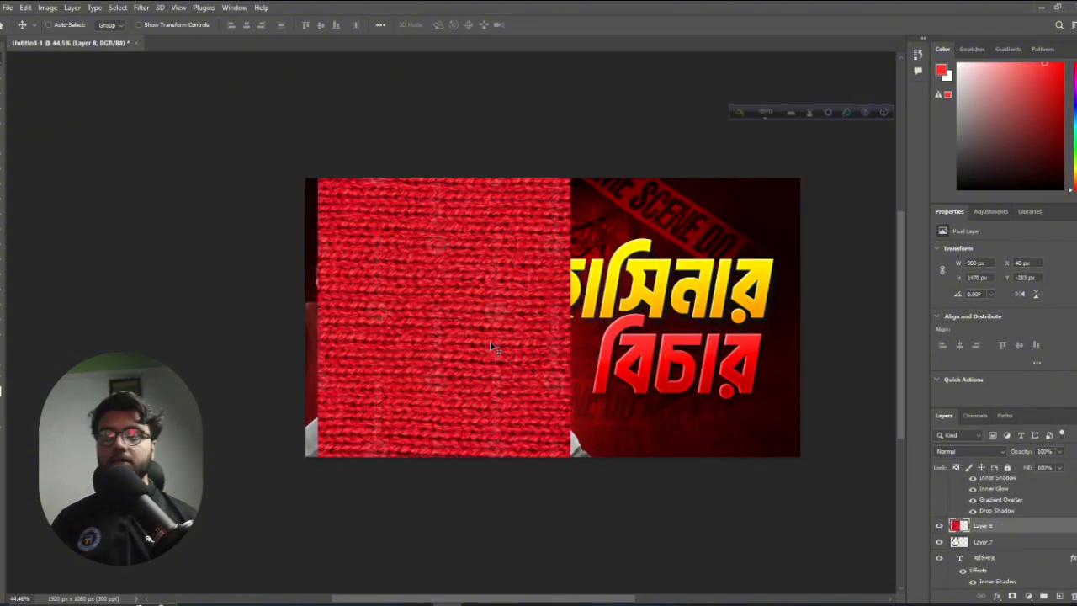
{"action": "key", "text": "ctrl+alt+g"}
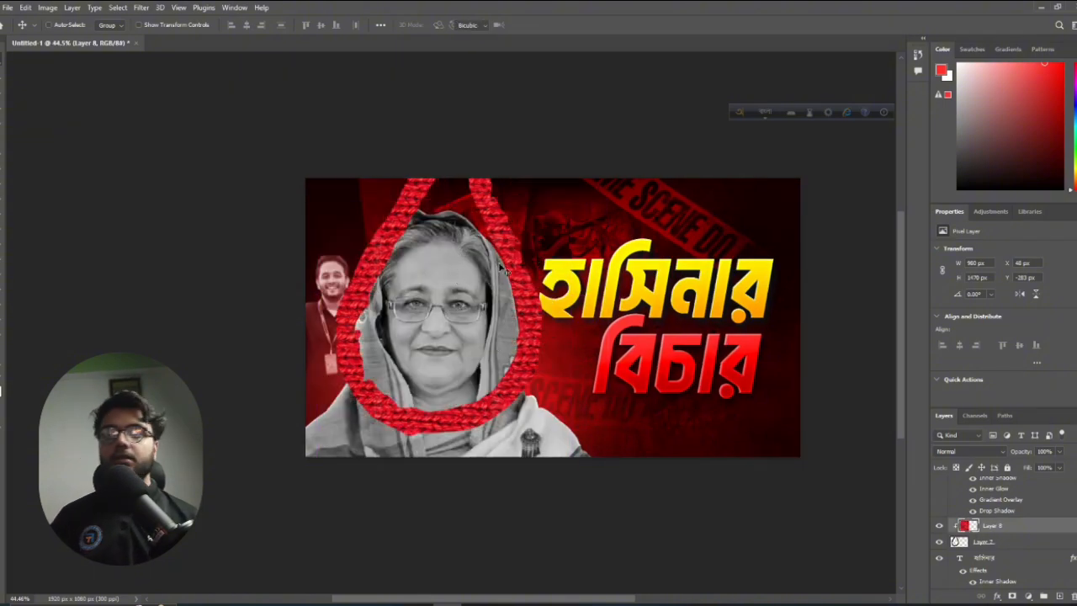
Rotate the clipped knitted texture so its rows run at a slant across the noose
{"action": "key", "text": "ctrl+t"}
{"action": "left_click_drag", "start_coordinate": [605, 102], "coordinate": [680, 411]}
{"action": "key", "text": "Return"}
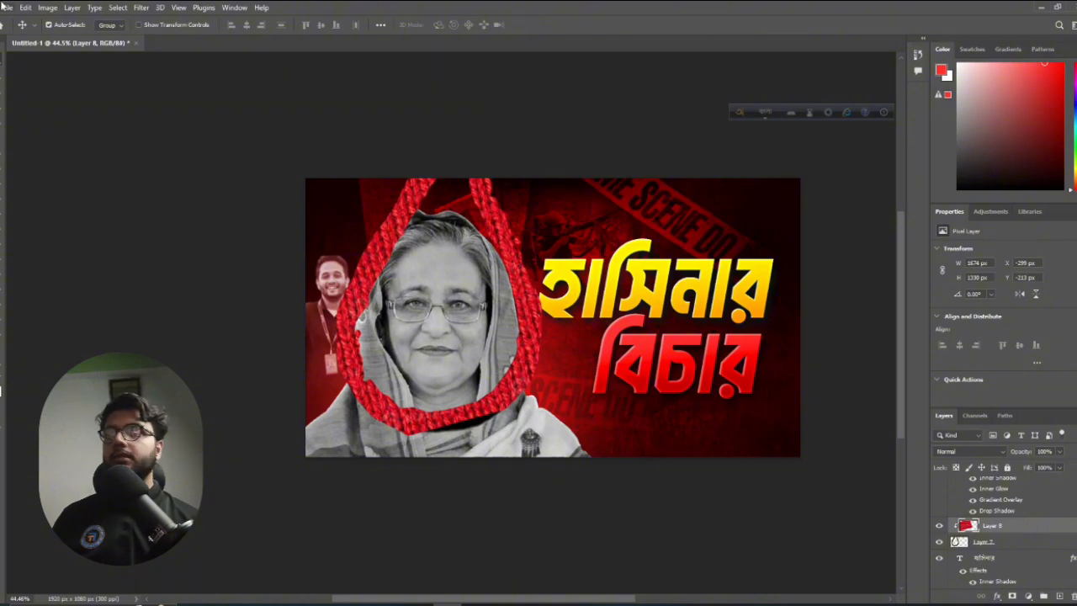
Darken the knitted texture on Layer 8 with Brightness -122 and Contrast -8
{"action": "left_click", "coordinate": [48, 8]}
{"action": "mouse_move", "coordinate": [84, 37]}
{"action": "left_click", "coordinate": [193, 35]}
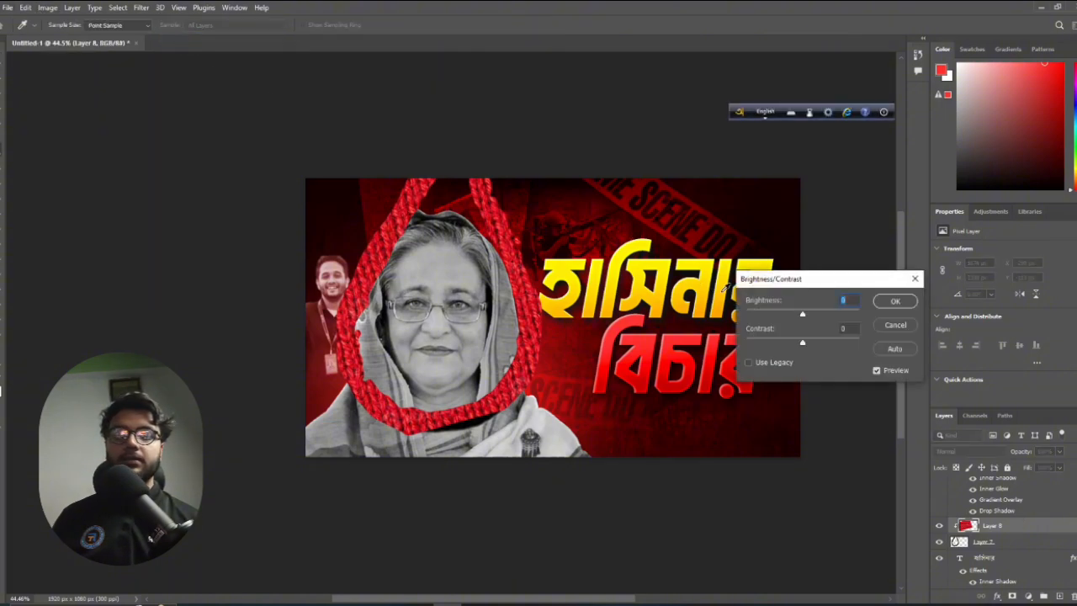
{"action": "left_click_drag", "start_coordinate": [802, 316], "coordinate": [759, 316]}
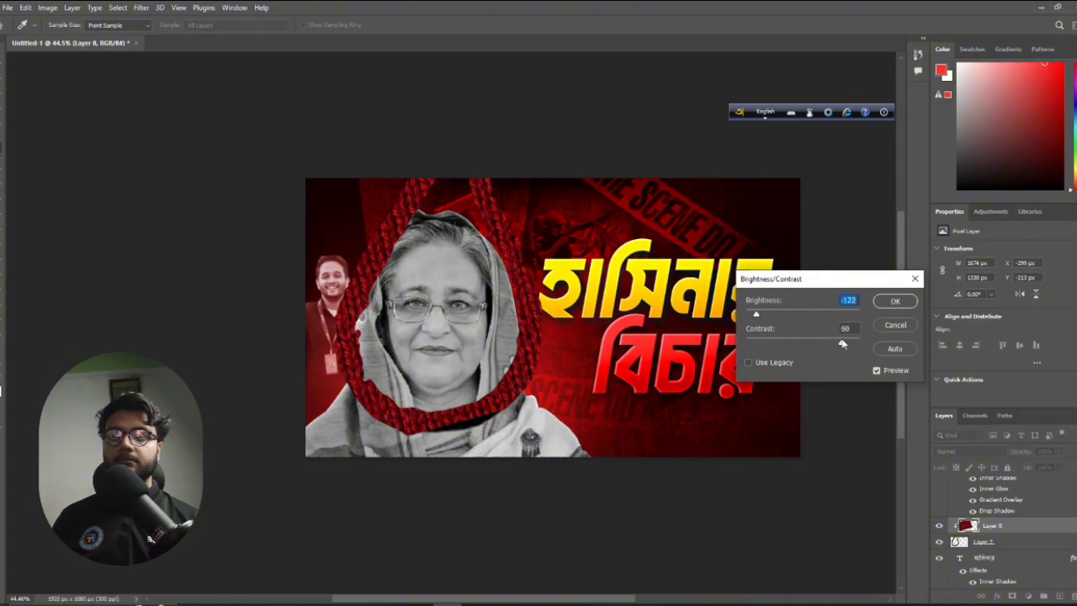
{"action": "left_click_drag", "start_coordinate": [775, 340], "coordinate": [814, 340]}
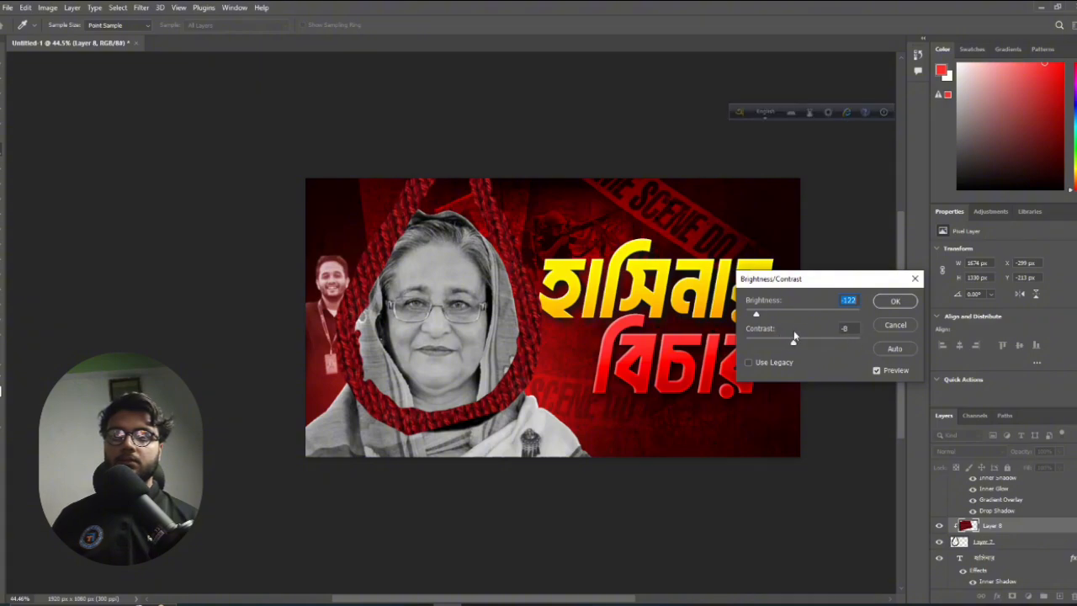
{"action": "left_click", "coordinate": [883, 304]}
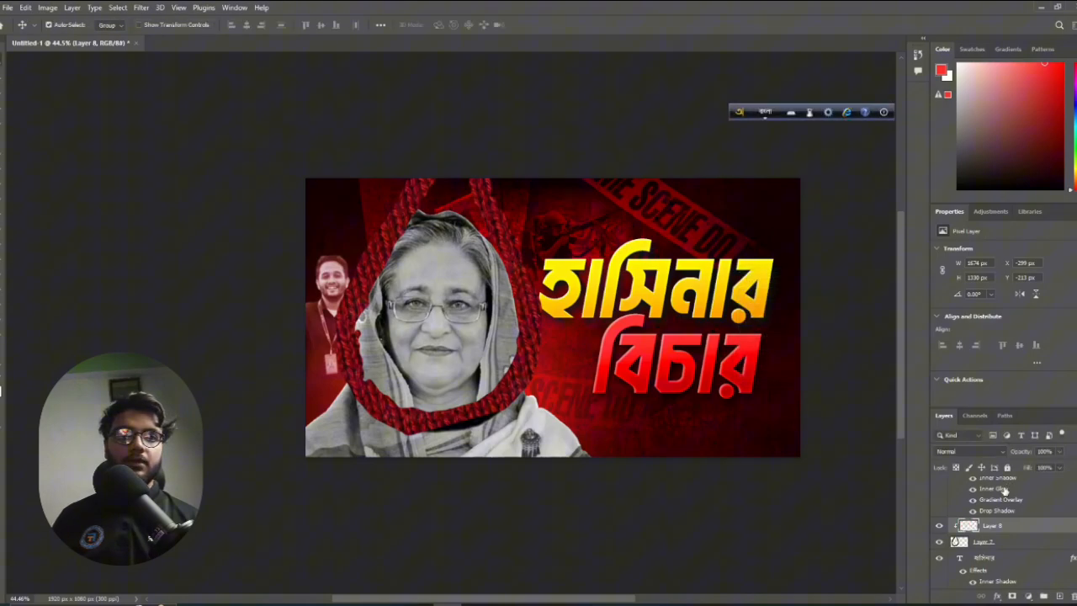
Try merging the clipped texture with the noose layer and moving the merged noose to X 103 px, Y -323 px
{"action": "right_click", "coordinate": [998, 546]}
{"action": "left_click", "coordinate": [984, 394]}
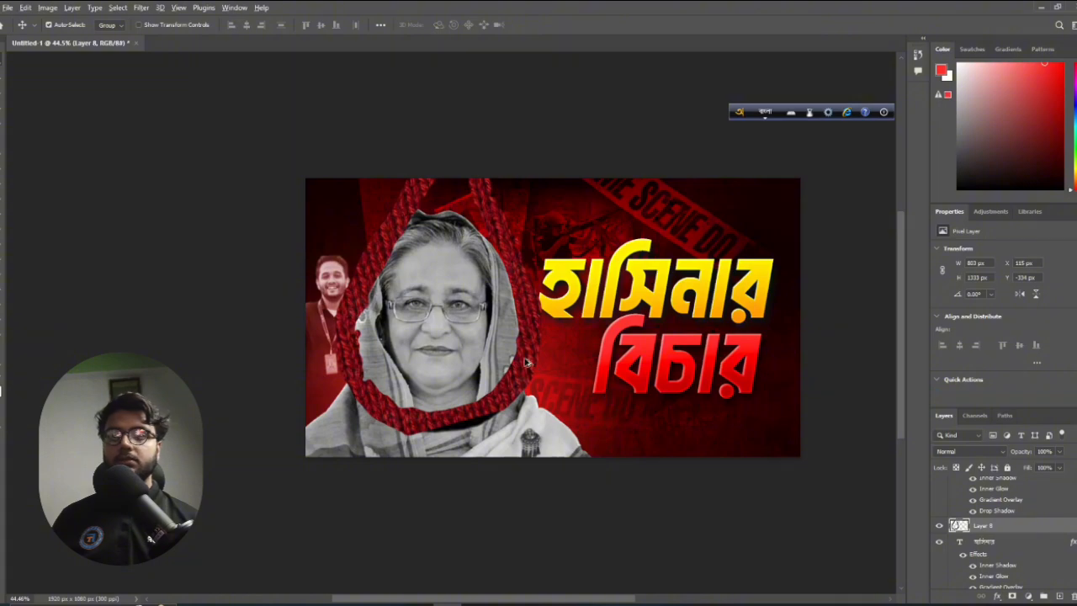
{"action": "scroll", "coordinate": [526, 362], "scroll_direction": "up", "scroll_amount": 2}
{"action": "left_click_drag", "start_coordinate": [527, 363], "coordinate": [522, 368]}
{"action": "scroll", "coordinate": [529, 370], "scroll_direction": "down", "scroll_amount": 1}
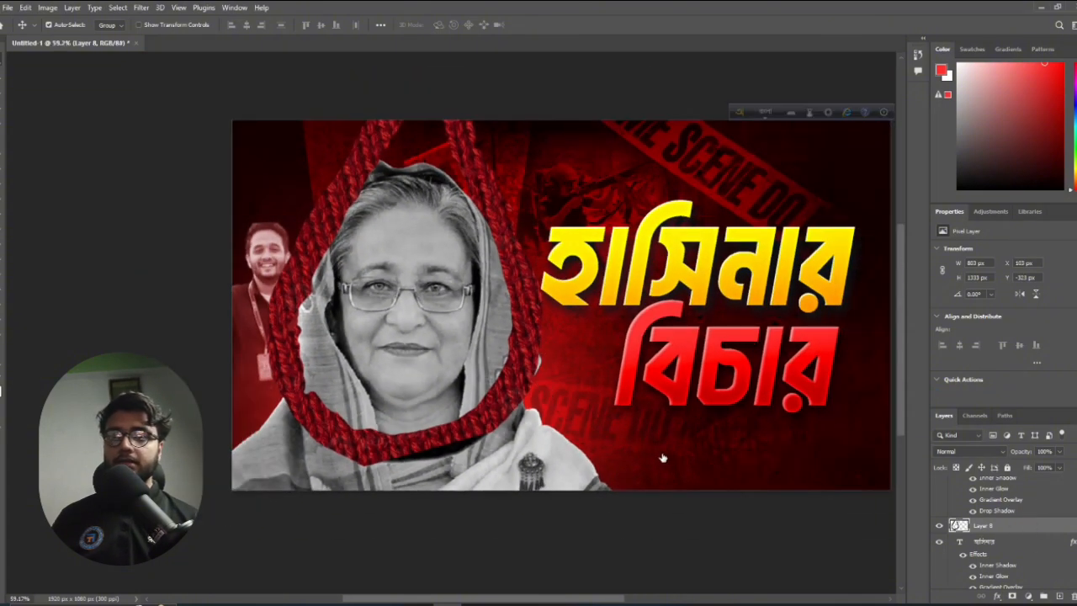
{"action": "left_click", "coordinate": [1008, 250]}
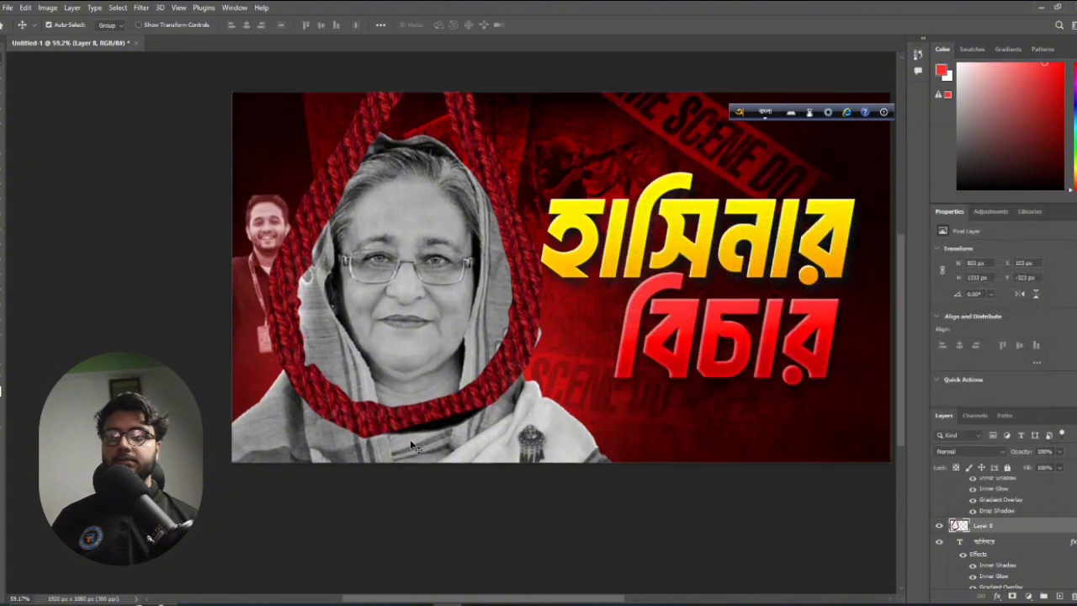
Undo the noose move and the merging of the texture with the noose layer
{"action": "scroll", "coordinate": [435, 430], "scroll_direction": "up", "scroll_amount": 2}
{"action": "key", "text": "ctrl+z"}
{"action": "key", "text": "ctrl+z"}
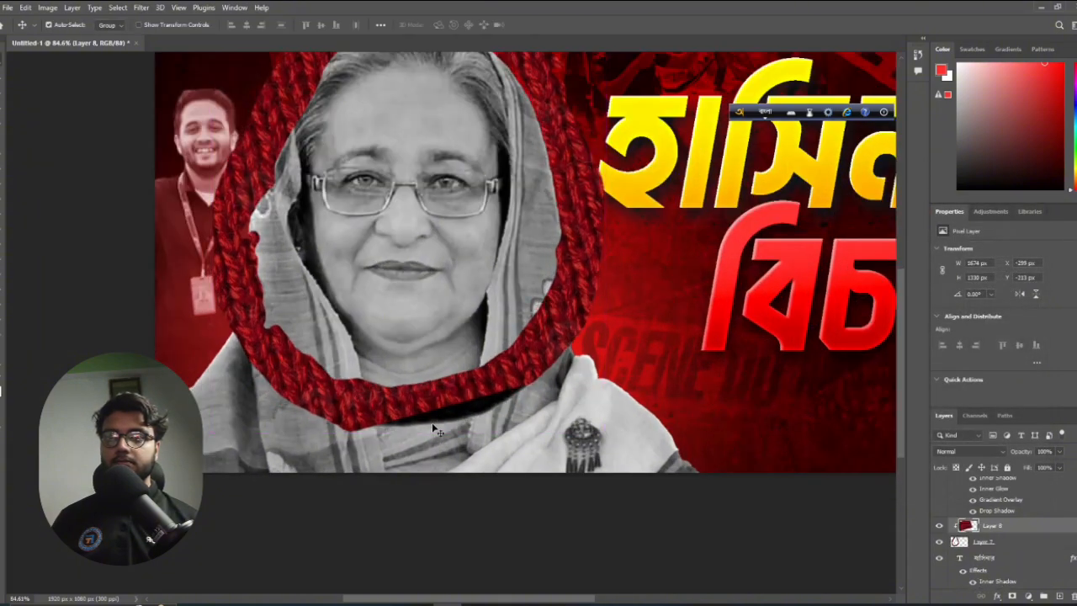
Undo the darkening of the knitted texture on Layer 8
{"action": "key", "text": "ctrl+z"}
{"action": "key", "text": "ctrl+z"}
{"action": "key", "text": "ctrl+z"}
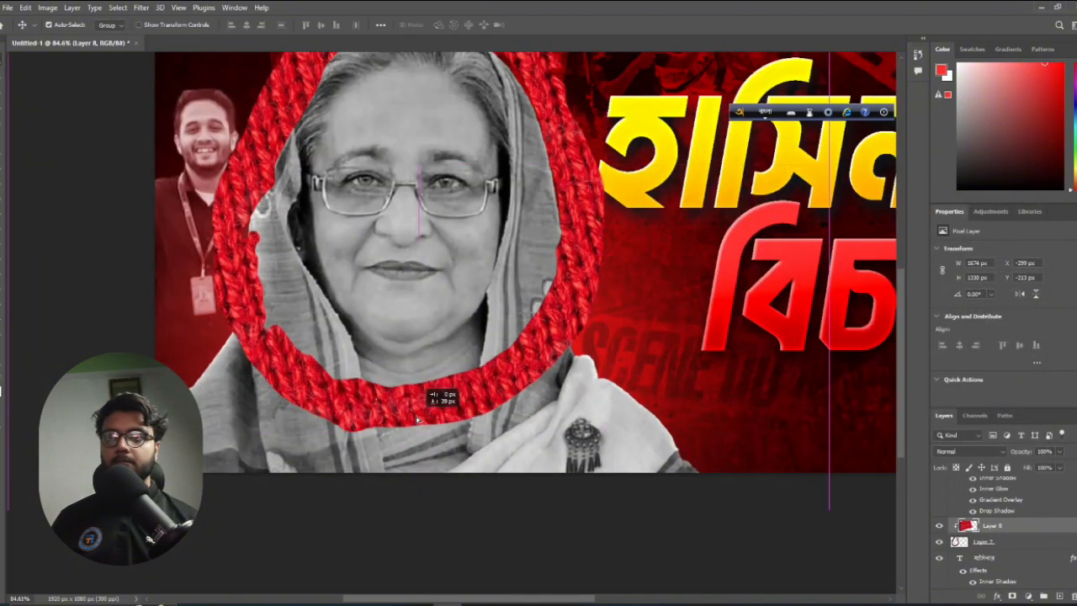
Reposition the knitted texture and stretch its height to about 103.5% so it covers the noose's lower edge
{"action": "scroll", "coordinate": [421, 404], "scroll_direction": "down", "scroll_amount": 2}
{"action": "left_click_drag", "start_coordinate": [359, 181], "coordinate": [351, 209]}
{"action": "key", "text": "ctrl+t"}
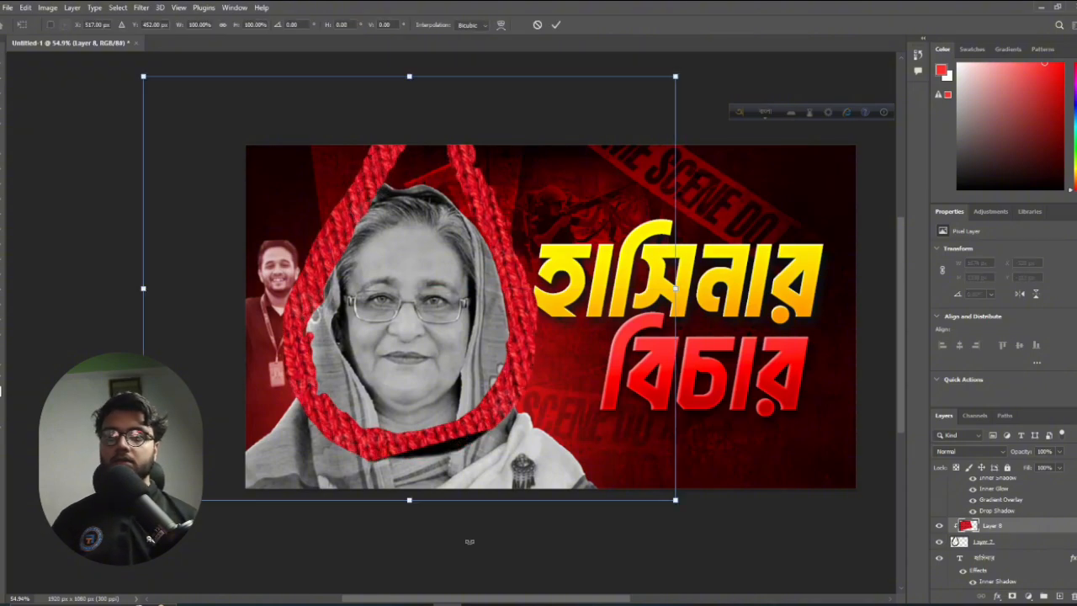
{"action": "left_click_drag", "start_coordinate": [408, 509], "coordinate": [410, 514]}
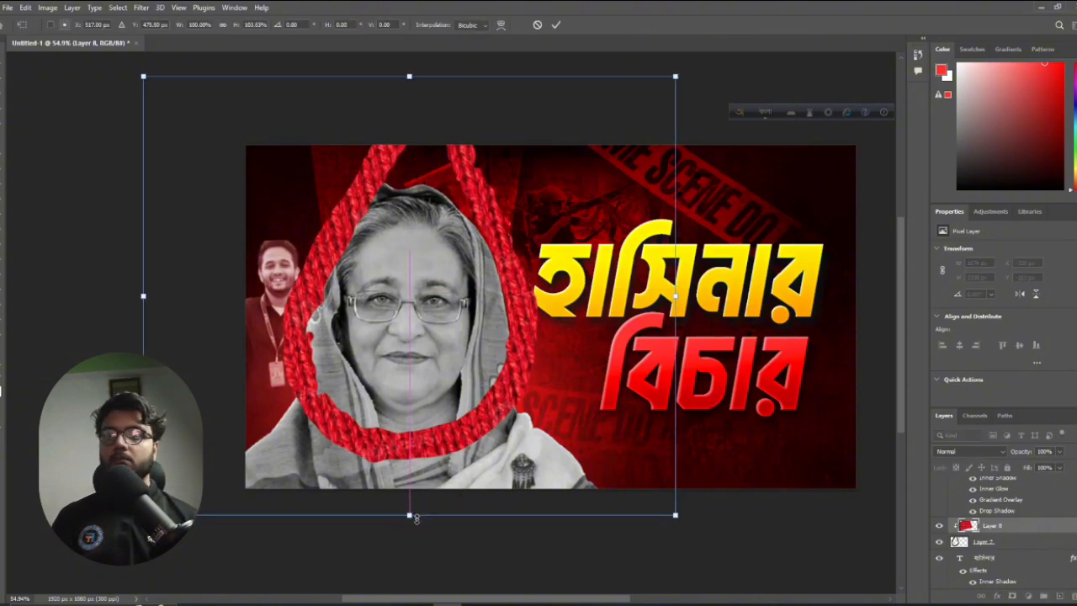
{"action": "key", "text": "Return"}
Darken the knitted texture on Layer 8 with Brightness -109 and adjust its contrast
{"action": "left_click", "coordinate": [47, 7]}
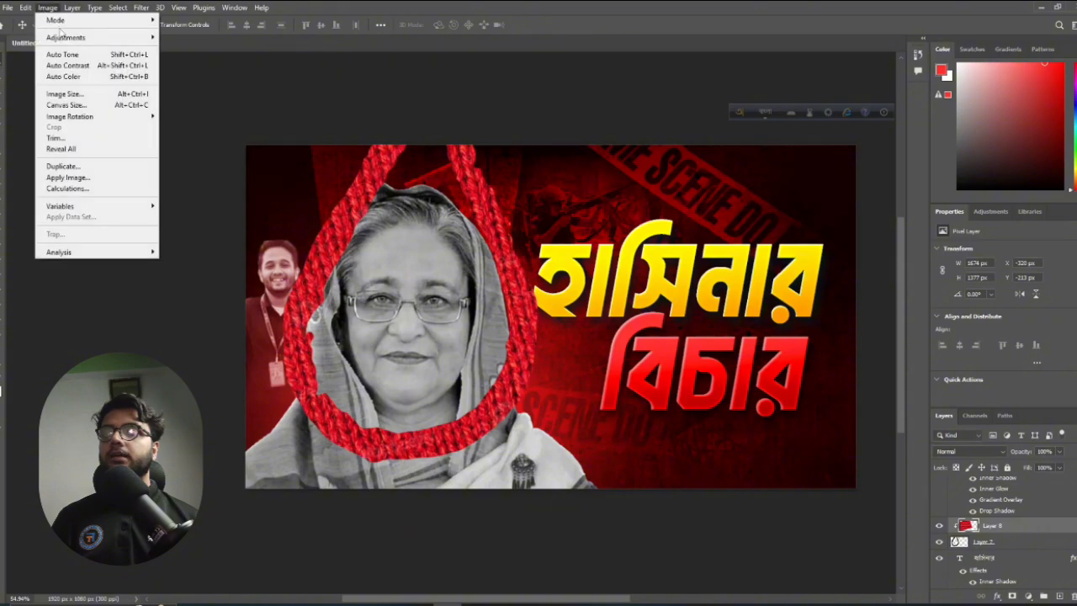
{"action": "mouse_move", "coordinate": [61, 36]}
{"action": "left_click", "coordinate": [192, 37]}
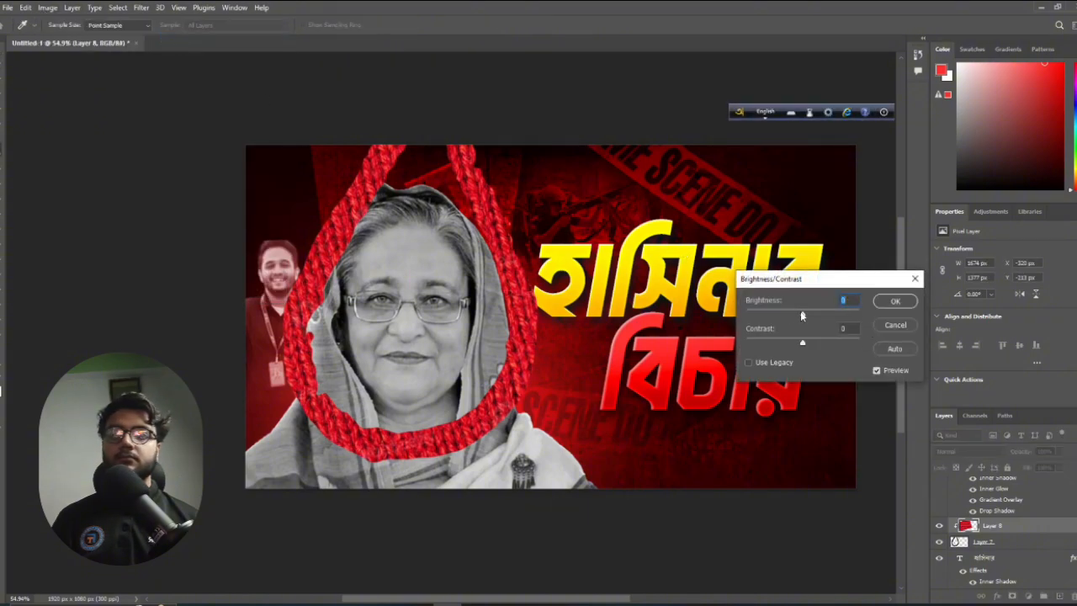
{"action": "left_click_drag", "start_coordinate": [802, 313], "coordinate": [763, 313]}
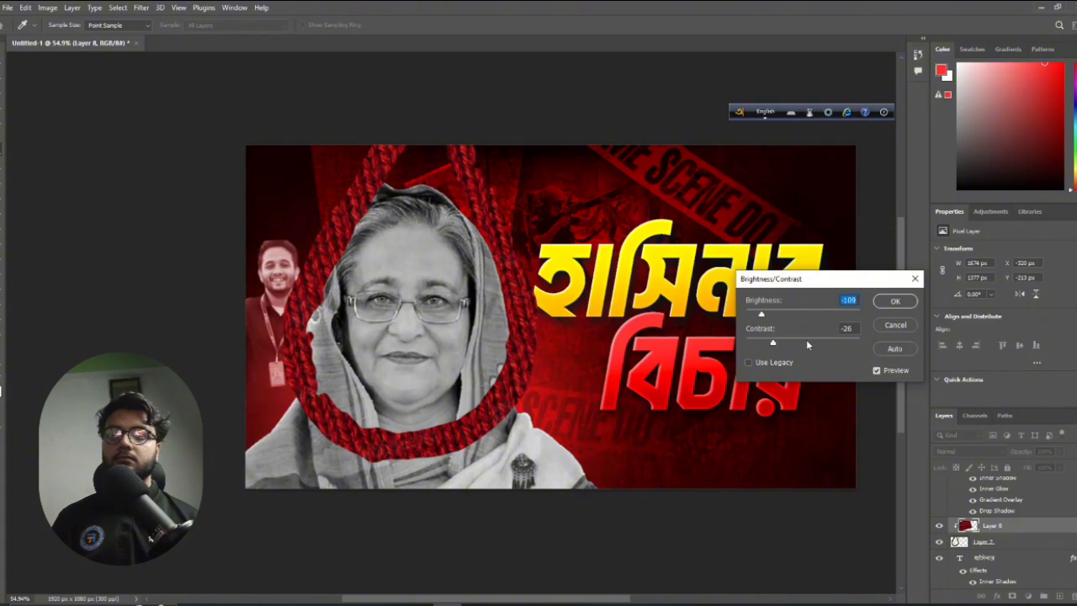
{"action": "left_click_drag", "start_coordinate": [806, 339], "coordinate": [834, 344]}
{"action": "left_click", "coordinate": [897, 303]}
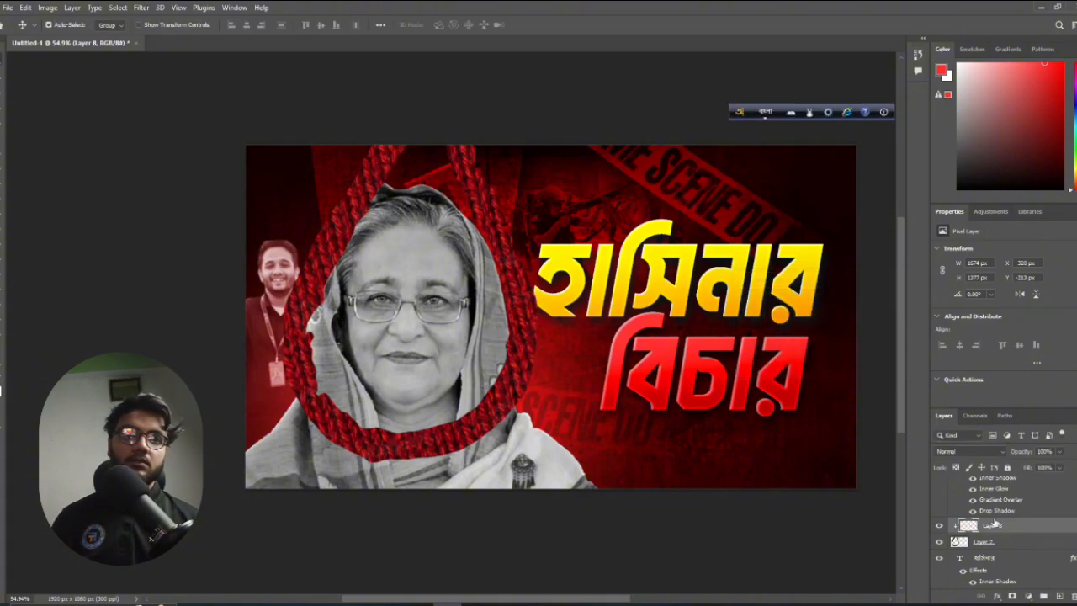
Merge the clipped knitted texture on Layer 8 with the noose on Layer 7 into a single layer
{"action": "right_click", "coordinate": [1000, 545]}
{"action": "left_click", "coordinate": [974, 408]}
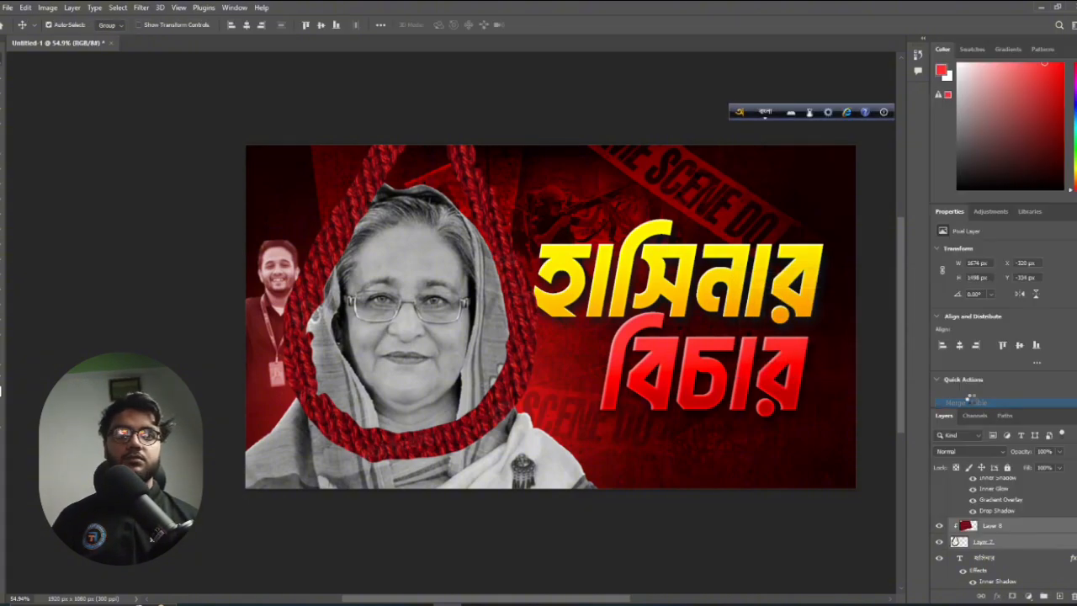
{"action": "key", "text": "ctrl+z"}
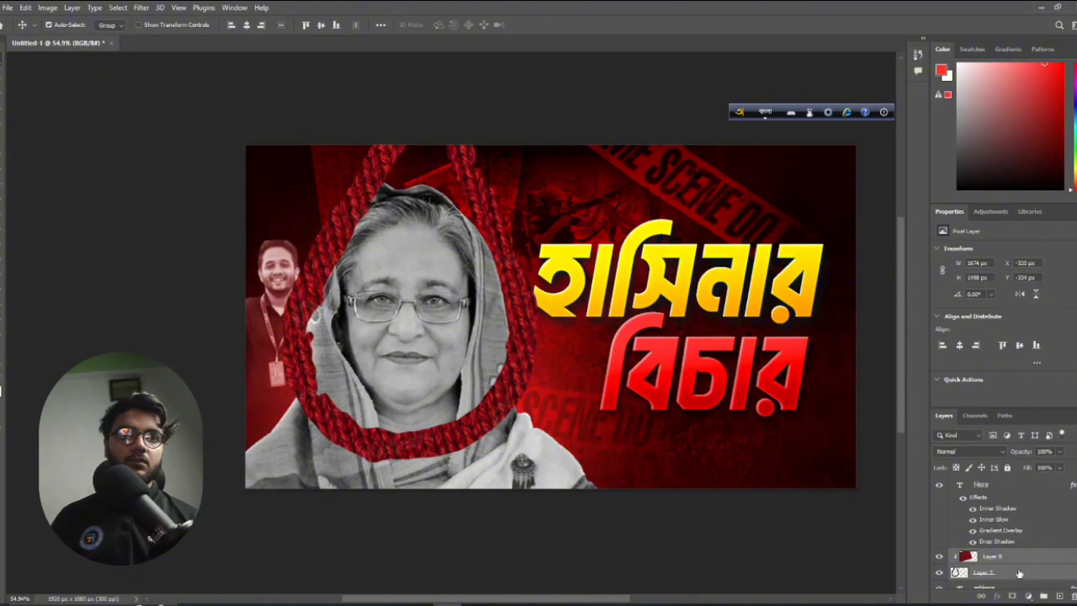
{"action": "right_click", "coordinate": [1019, 573]}
{"action": "left_click", "coordinate": [967, 418]}
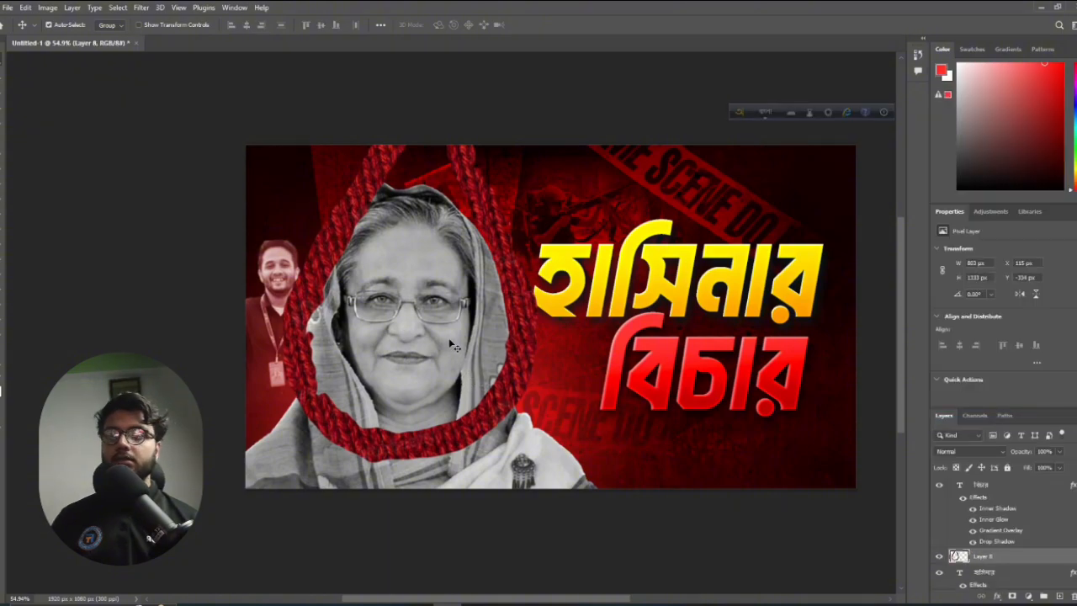
Add an inner shadow to the merged noose layer, coloured black with the Multiply blend mode
{"action": "scroll", "coordinate": [456, 334], "scroll_direction": "down", "scroll_amount": 1}
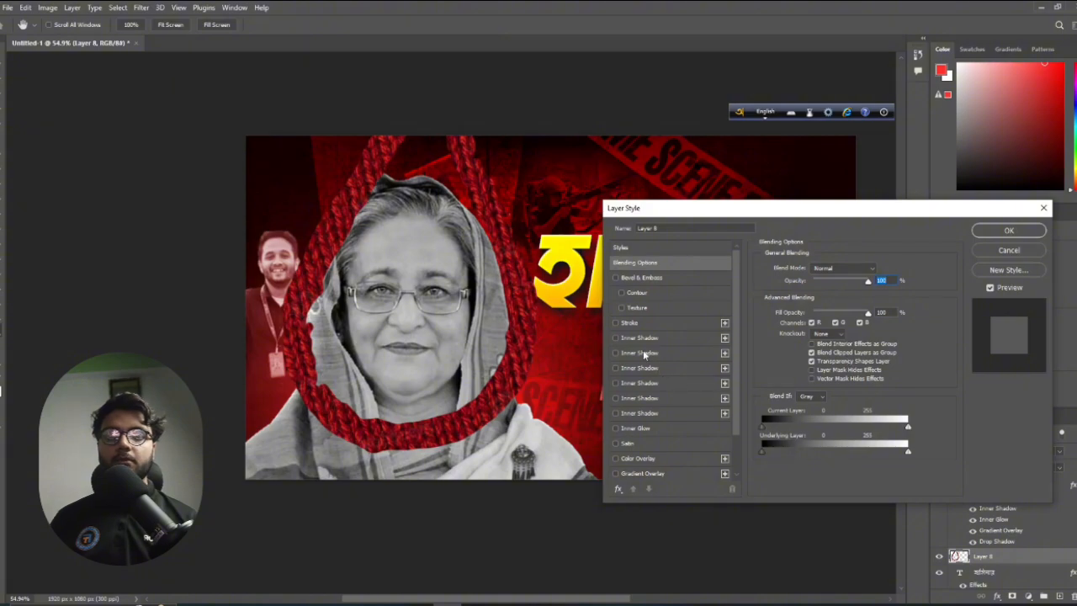
{"action": "left_click", "coordinate": [653, 339]}
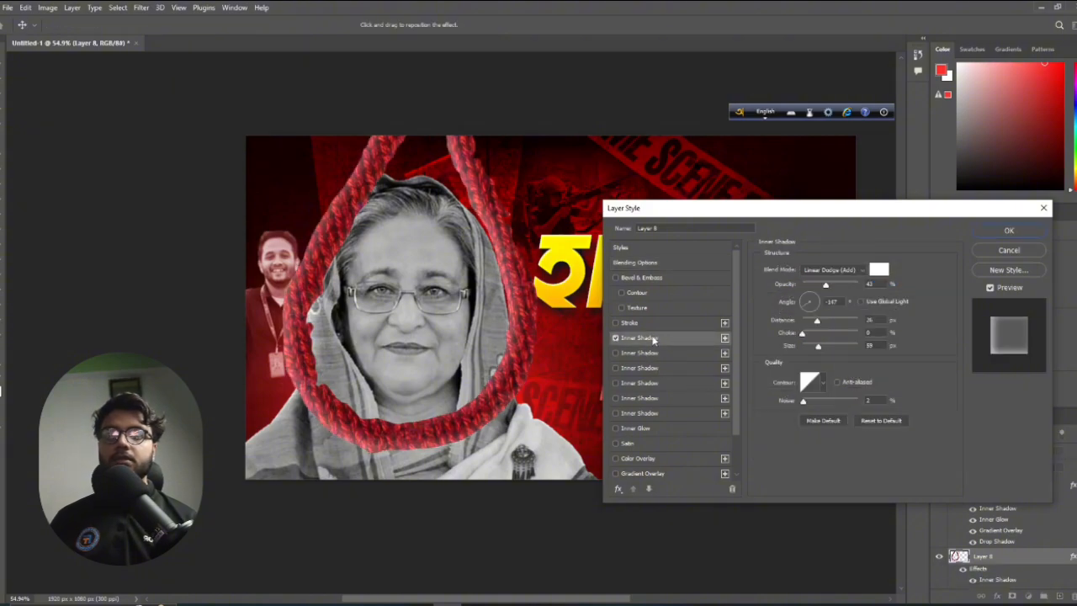
{"action": "left_click", "coordinate": [880, 274]}
{"action": "left_click_drag", "start_coordinate": [772, 306], "coordinate": [679, 411]}
{"action": "left_click", "coordinate": [1005, 213]}
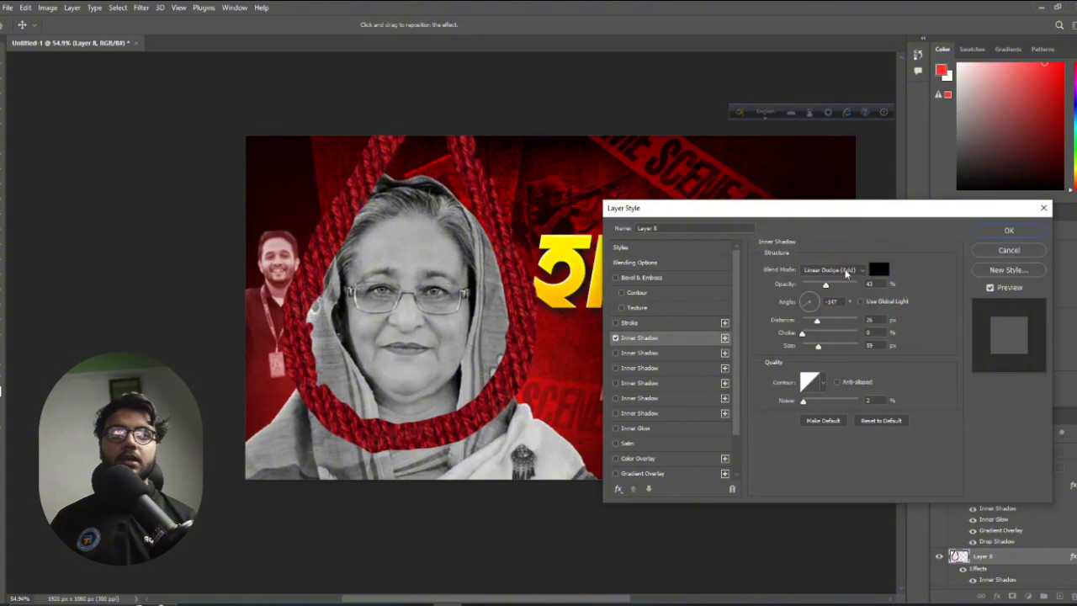
{"action": "left_click", "coordinate": [828, 270]}
{"action": "left_click", "coordinate": [814, 313]}
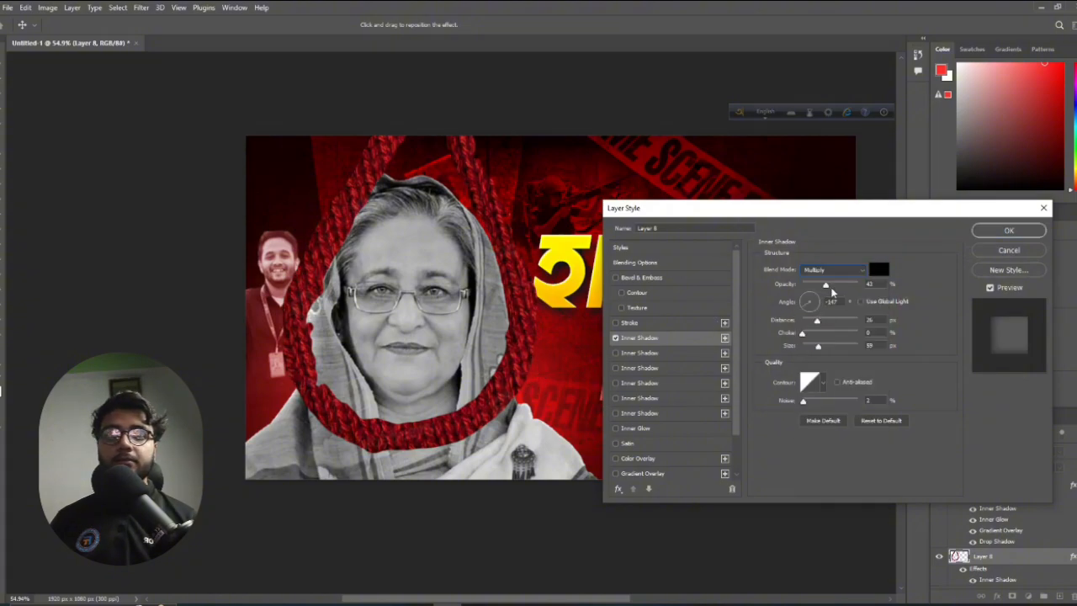
Set the noose's inner shadow to 57% opacity, 21 px size and 29 px distance, angled at about -178°
{"action": "left_click_drag", "start_coordinate": [827, 284], "coordinate": [904, 286]}
{"action": "mouse_move", "coordinate": [818, 349]}
{"action": "left_mouse_down"}
{"action": "mouse_move", "coordinate": [807, 349]}
{"action": "mouse_move", "coordinate": [815, 345]}
{"action": "left_mouse_up"}
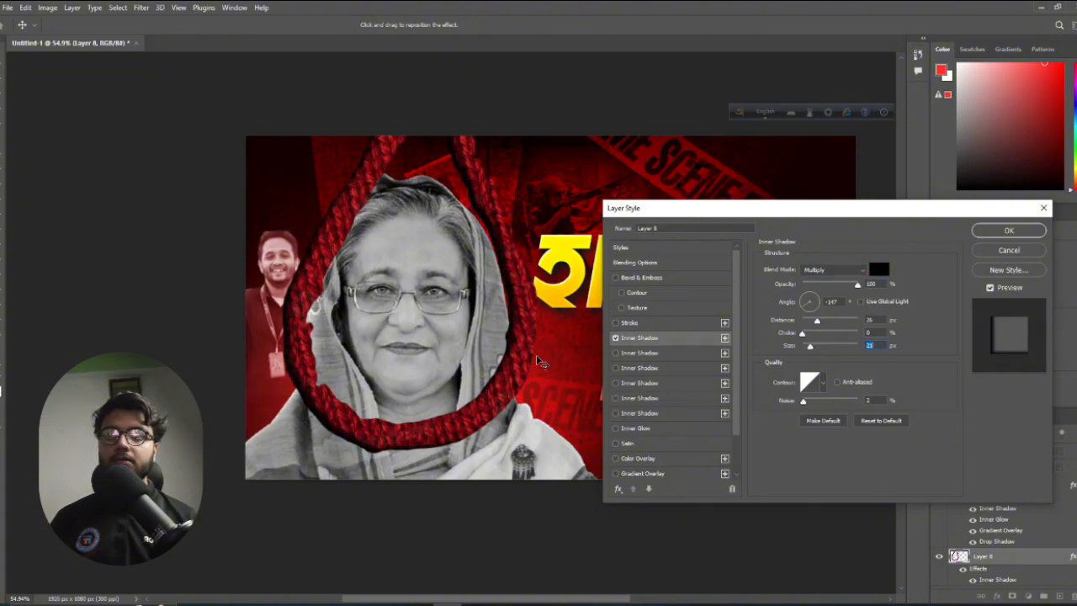
{"action": "left_click_drag", "start_coordinate": [525, 350], "coordinate": [531, 357]}
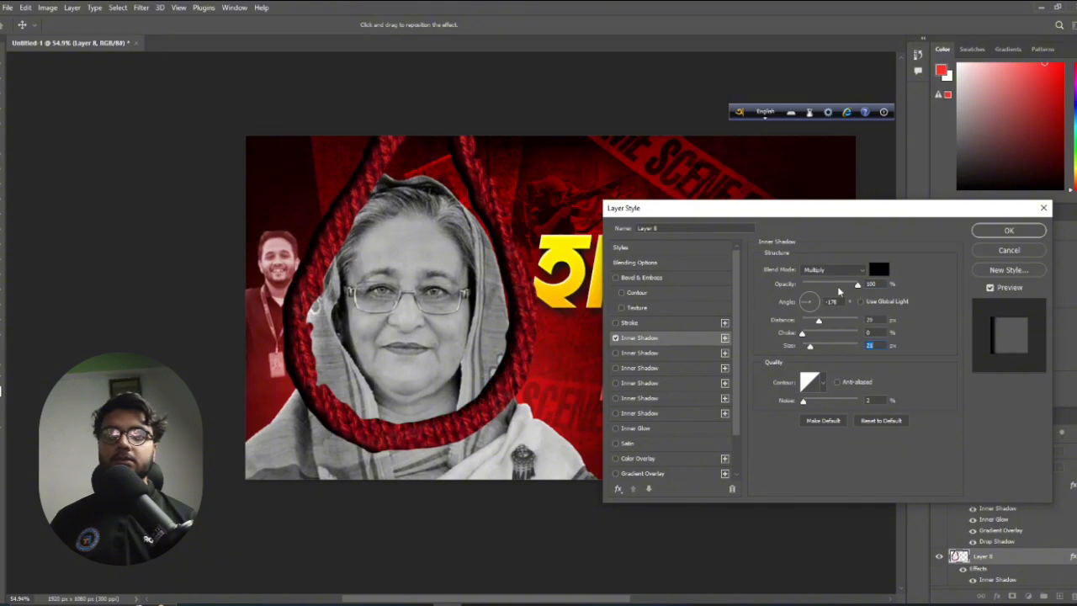
{"action": "left_click_drag", "start_coordinate": [857, 285], "coordinate": [825, 286]}
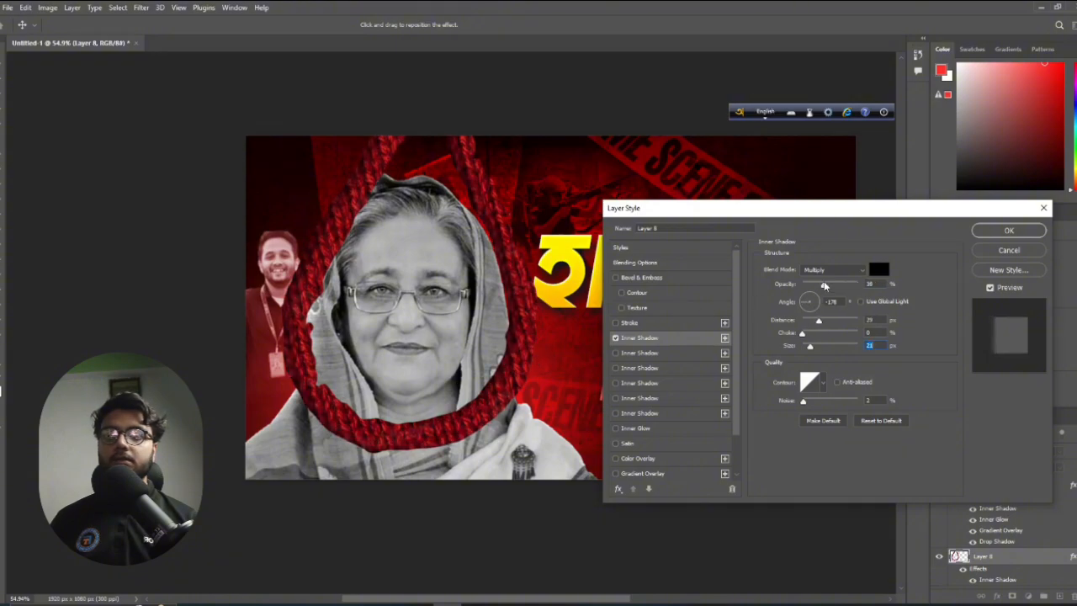
Add a second black inner shadow to the noose, with an angle of about -10° and 16 px distance, and apply the style
{"action": "left_click", "coordinate": [673, 353]}
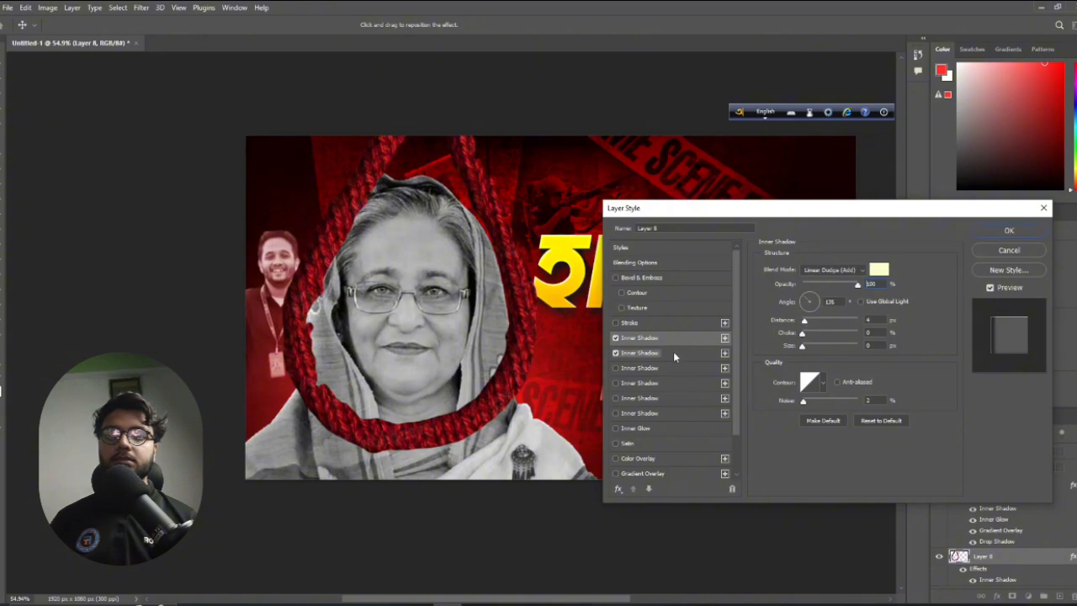
{"action": "left_click", "coordinate": [632, 338]}
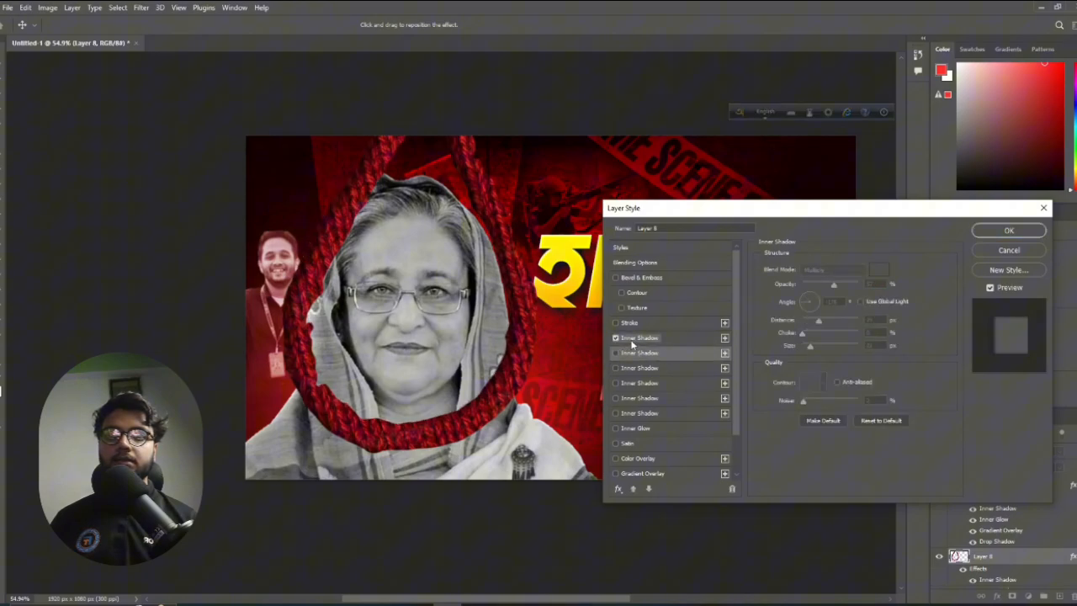
{"action": "left_click", "coordinate": [724, 338]}
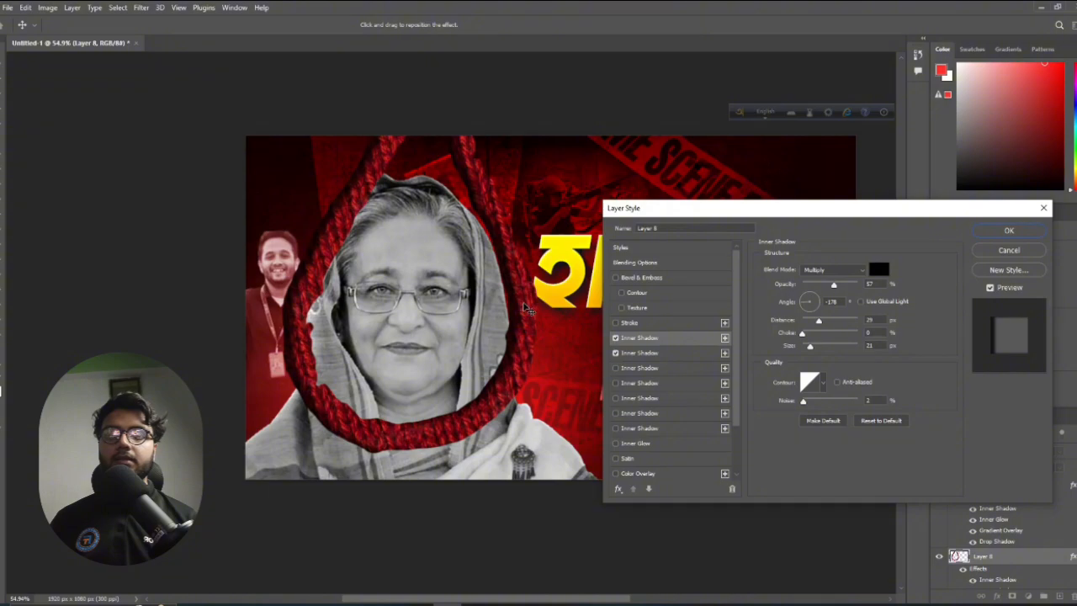
{"action": "left_click_drag", "start_coordinate": [524, 305], "coordinate": [512, 309]}
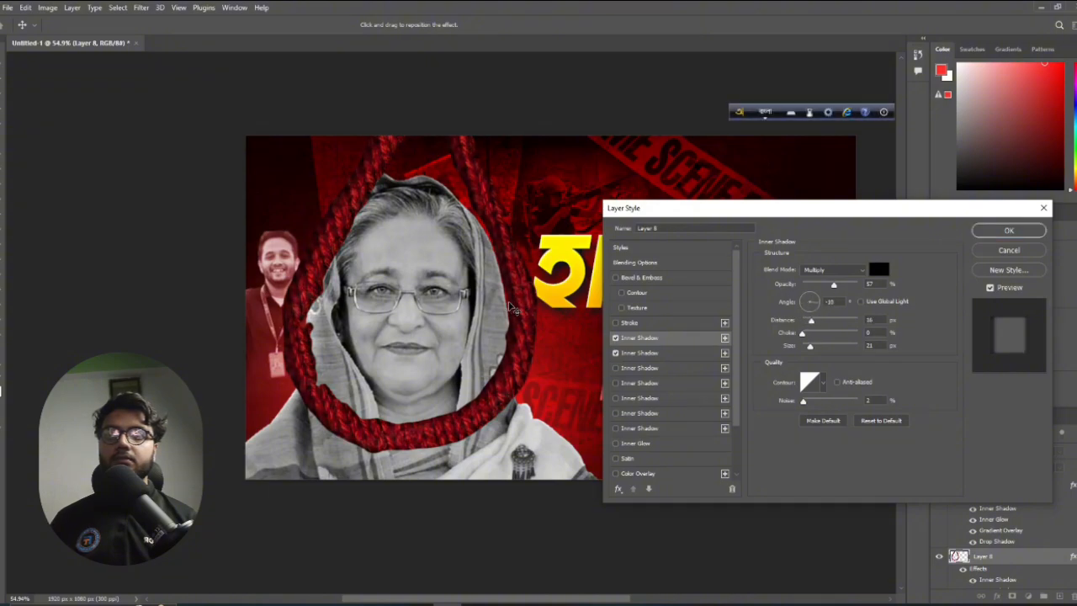
{"action": "left_click", "coordinate": [1009, 231]}
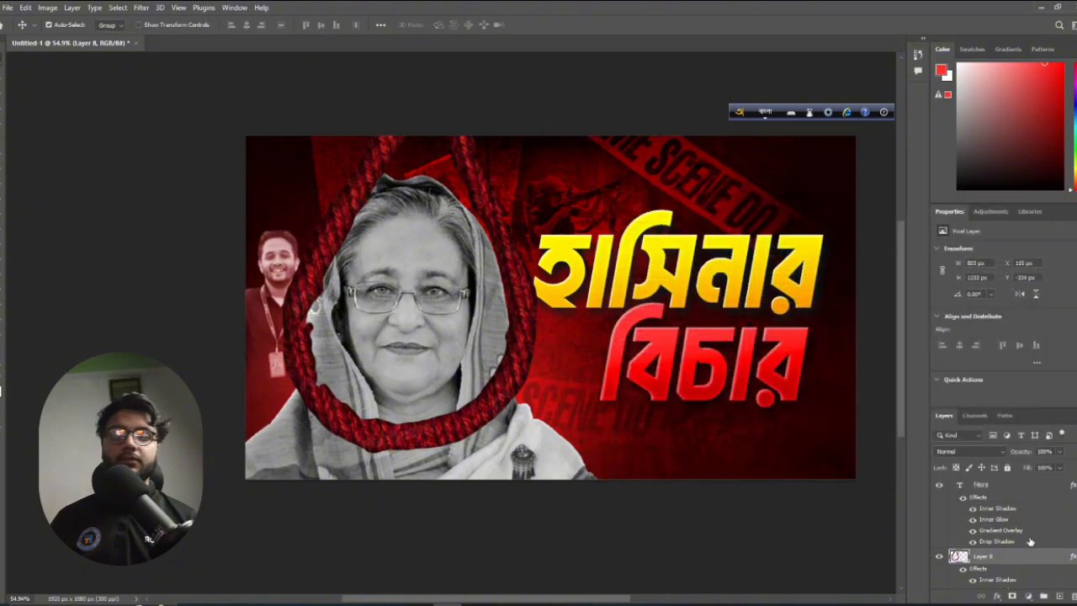
Rotate the noose by about -6° and reposition it around the portrait's face at X 114 px, Y -373 px
{"action": "scroll", "coordinate": [306, 269], "scroll_direction": "down", "scroll_amount": 1}
{"action": "scroll", "coordinate": [404, 358], "scroll_direction": "left", "scroll_amount": 1}
{"action": "scroll", "coordinate": [417, 377], "scroll_direction": "up", "scroll_amount": 1}
{"action": "mouse_move", "coordinate": [442, 418]}
{"action": "left_mouse_down"}
{"action": "mouse_move", "coordinate": [434, 427]}
{"action": "mouse_move", "coordinate": [434, 418]}
{"action": "left_mouse_up"}
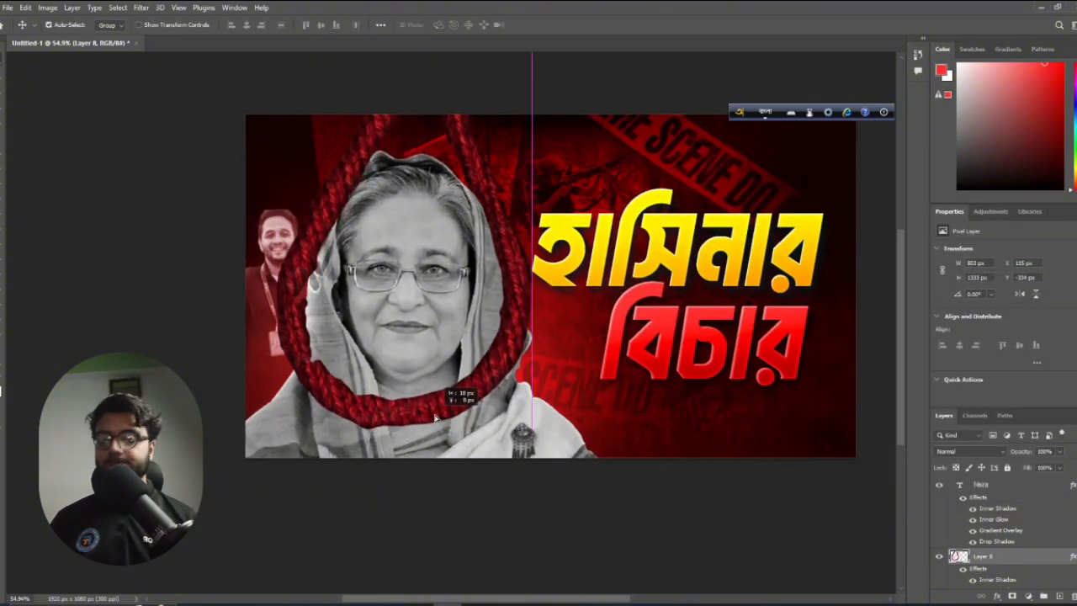
{"action": "key", "text": "ctrl+t"}
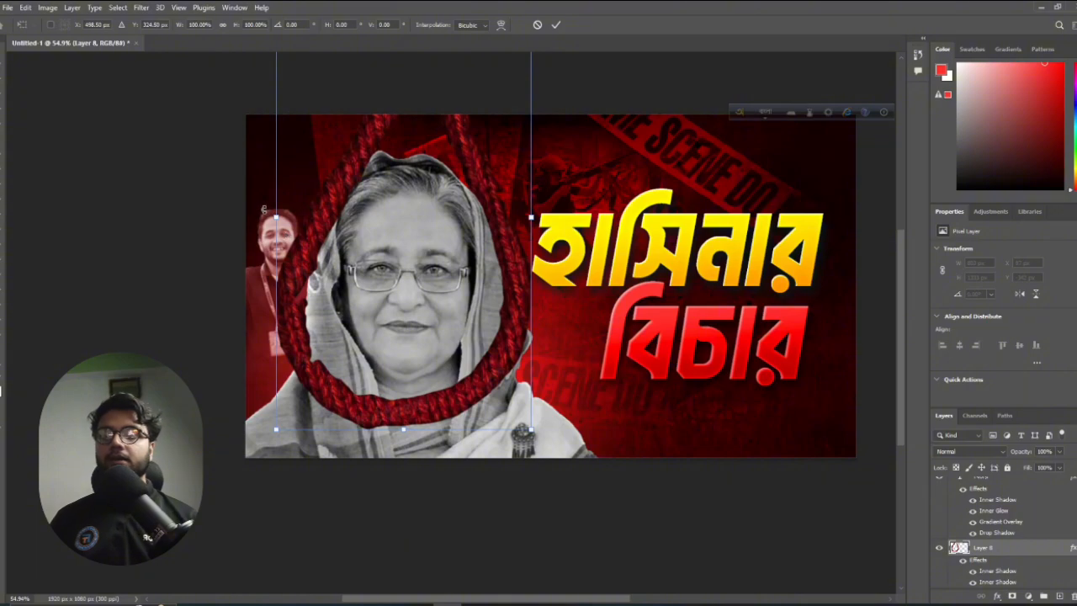
{"action": "left_click_drag", "start_coordinate": [264, 210], "coordinate": [262, 224]}
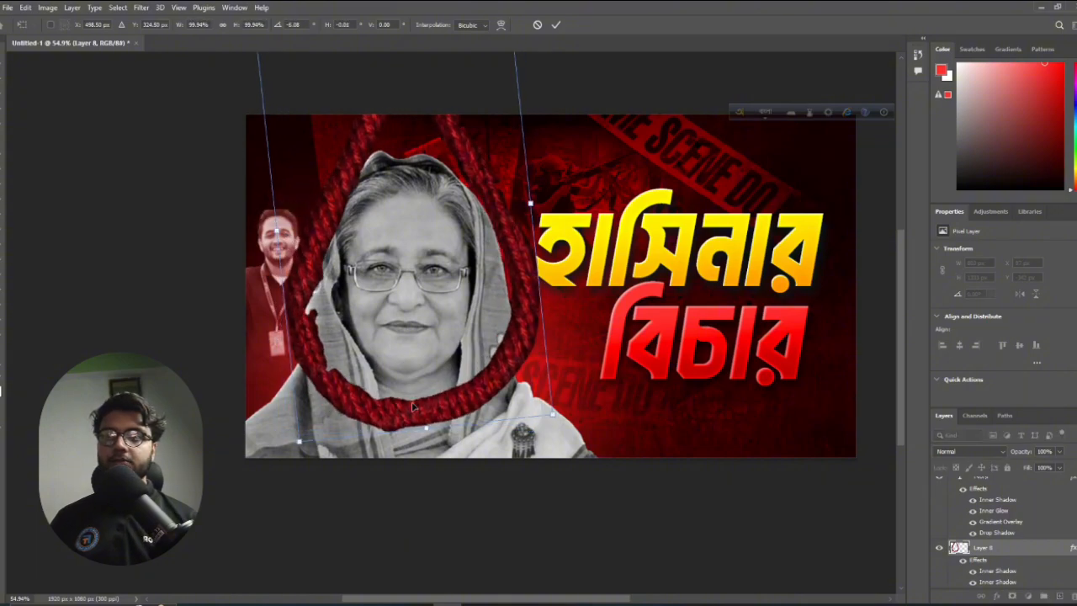
{"action": "left_click_drag", "start_coordinate": [413, 406], "coordinate": [404, 412]}
{"action": "key", "text": "Return"}
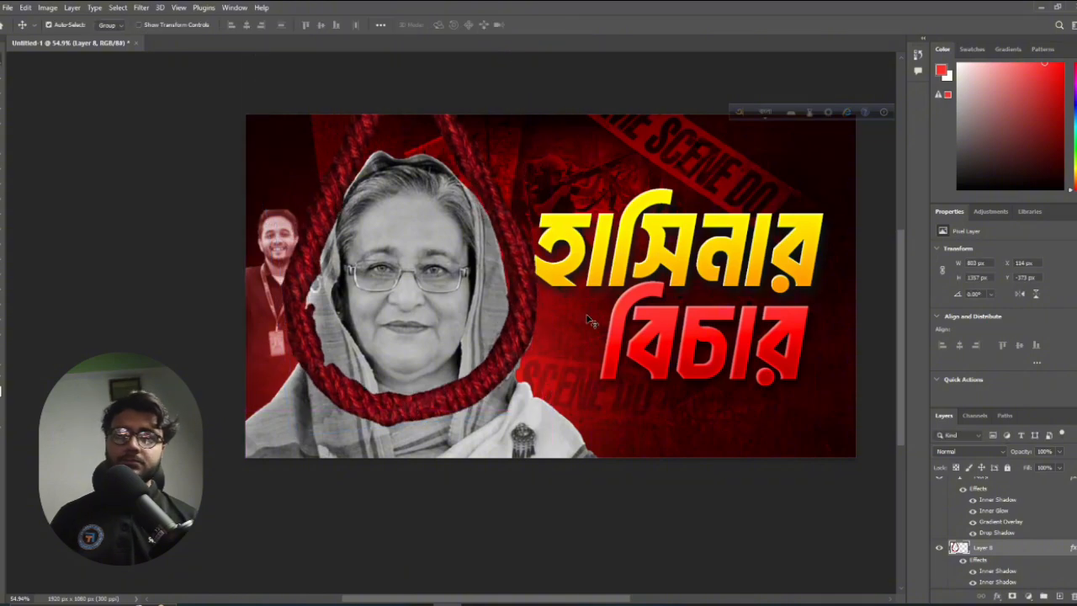
Create a new empty layer directly above the greyscale portrait layer
{"action": "scroll", "coordinate": [1011, 549], "scroll_direction": "down", "scroll_amount": 5}
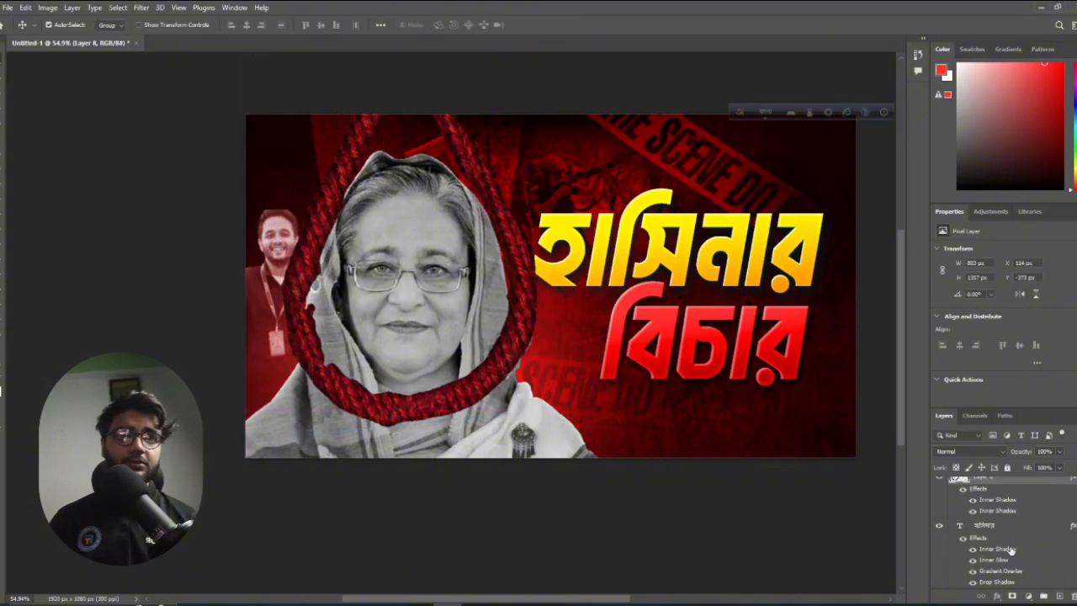
{"action": "scroll", "coordinate": [1008, 547], "scroll_direction": "down", "scroll_amount": 3}
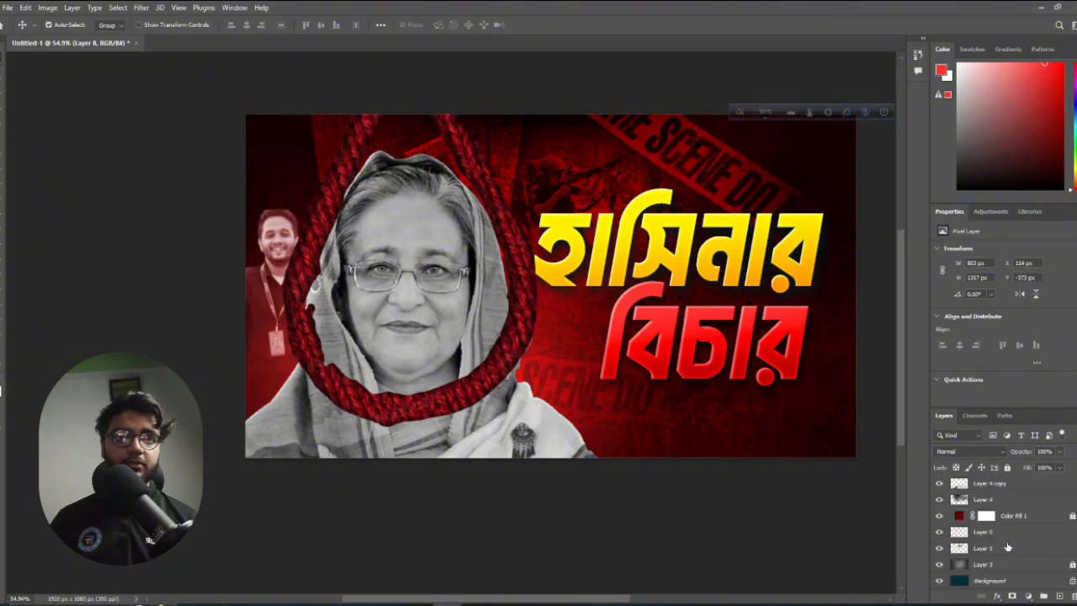
{"action": "scroll", "coordinate": [1005, 540], "scroll_direction": "down", "scroll_amount": 4}
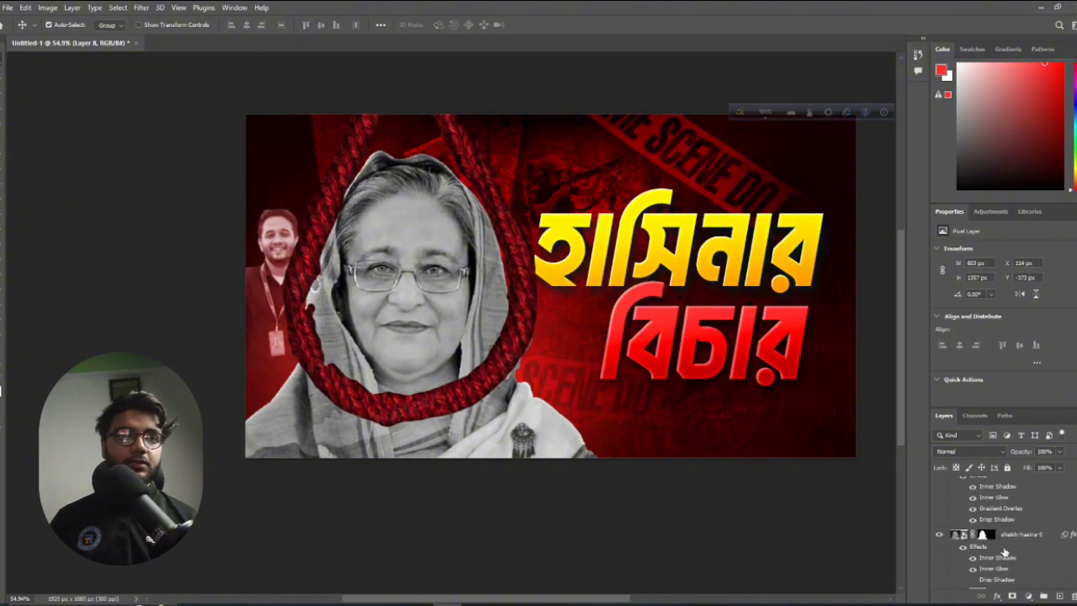
{"action": "left_click", "coordinate": [1007, 539]}
{"action": "scroll", "coordinate": [1043, 572], "scroll_direction": "down", "scroll_amount": 2}
{"action": "left_click", "coordinate": [1059, 594]}
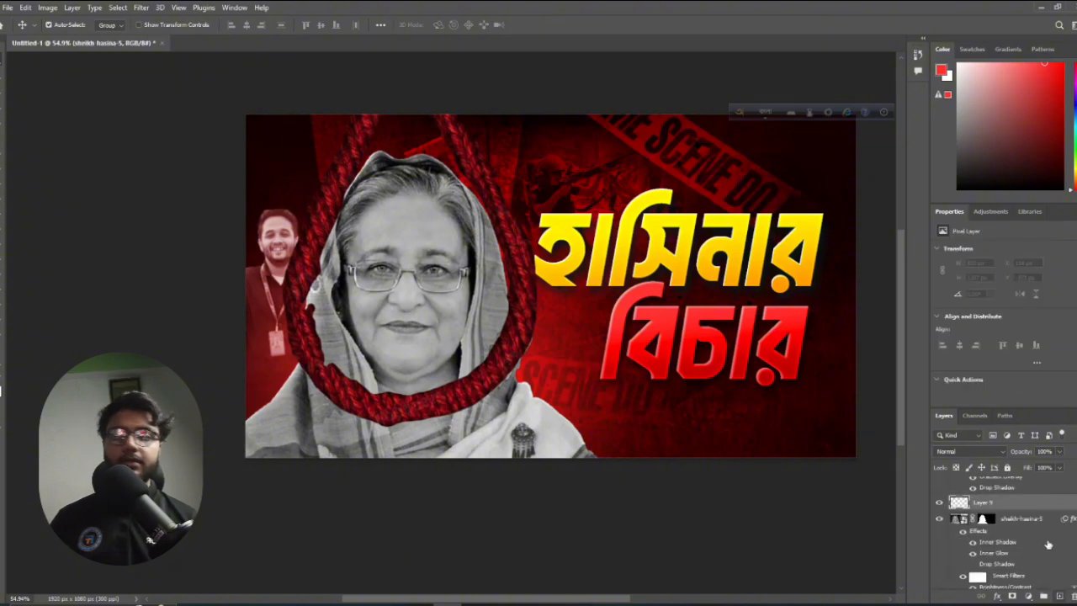
Set up the Brush with black sampled from the portrait's head covering and 36% opacity
{"action": "key", "text": "b"}
{"action": "left_click_drag", "start_coordinate": [450, 266], "coordinate": [298, 270]}
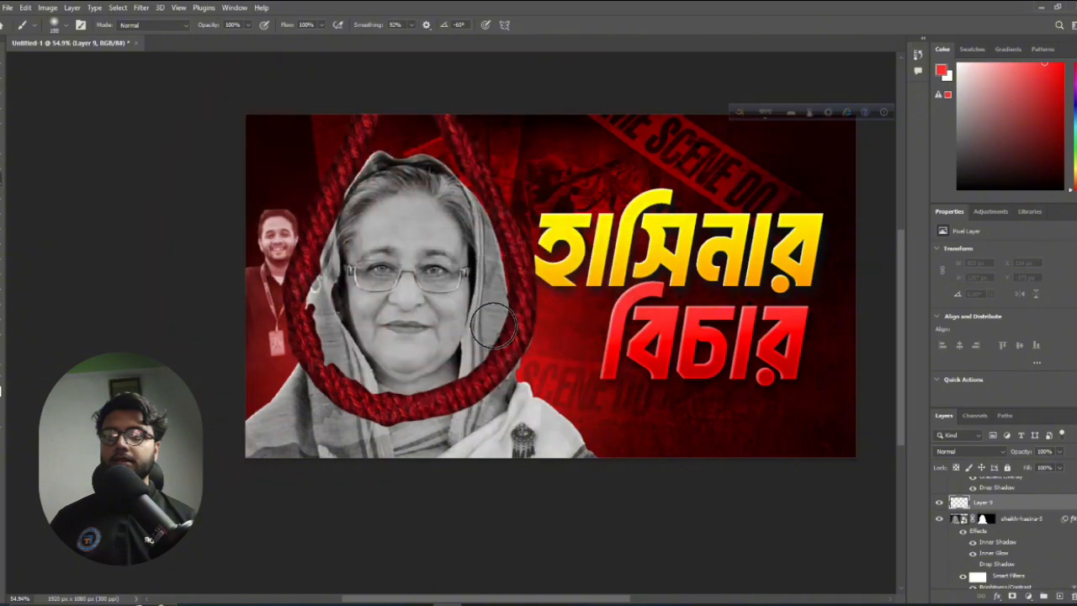
{"action": "left_click", "coordinate": [435, 165], "text": "alt"}
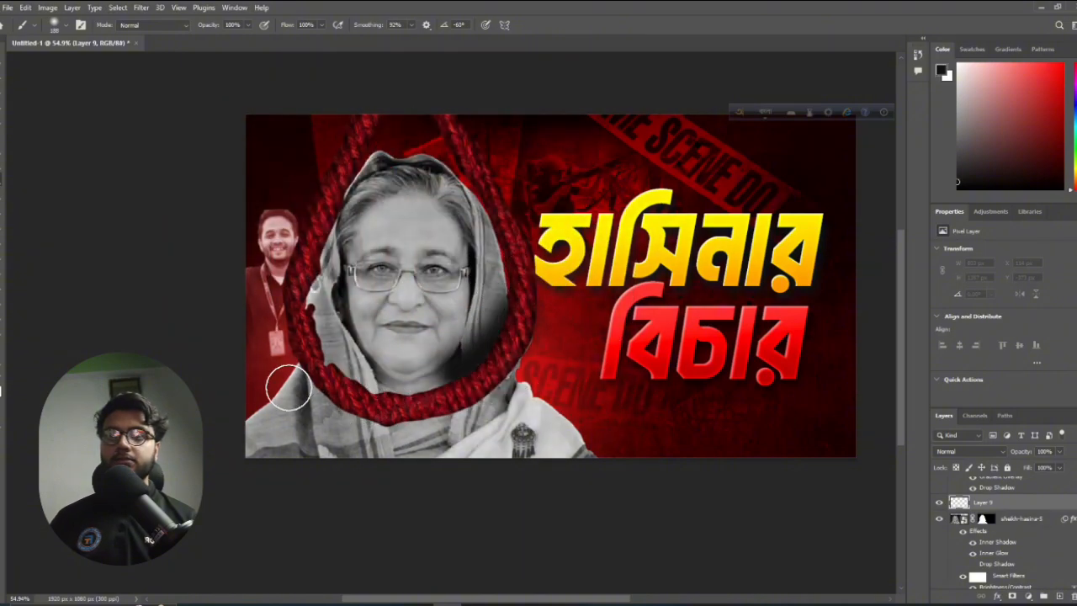
{"action": "left_click", "coordinate": [249, 27]}
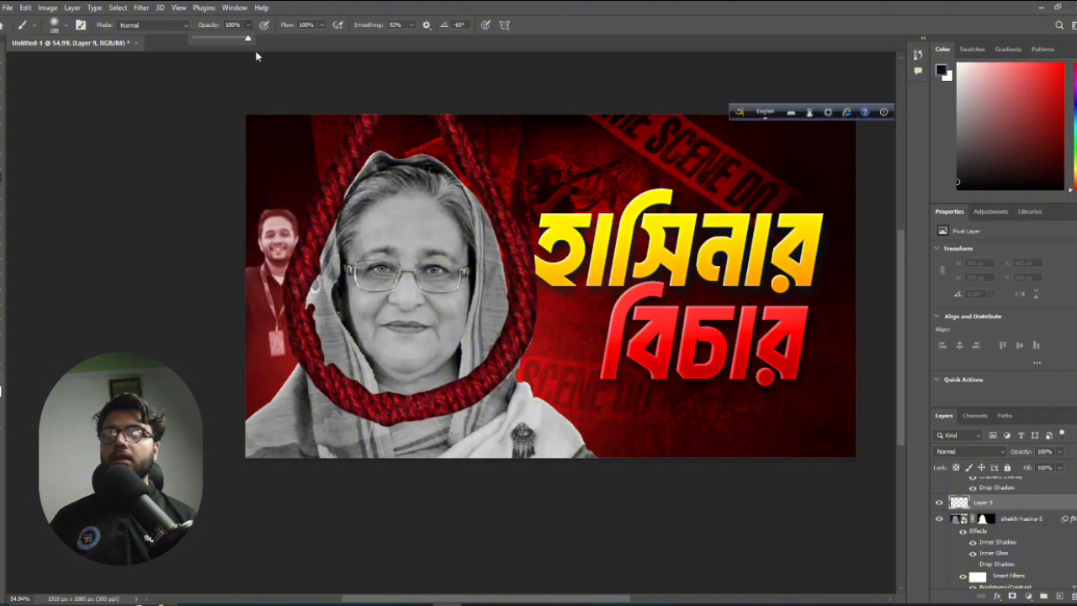
Enlarge the brush and paint a soft black shadow on Layer 9 over the portrait's scarf along the noose
{"action": "scroll", "coordinate": [366, 300], "scroll_direction": "up", "scroll_amount": 4}
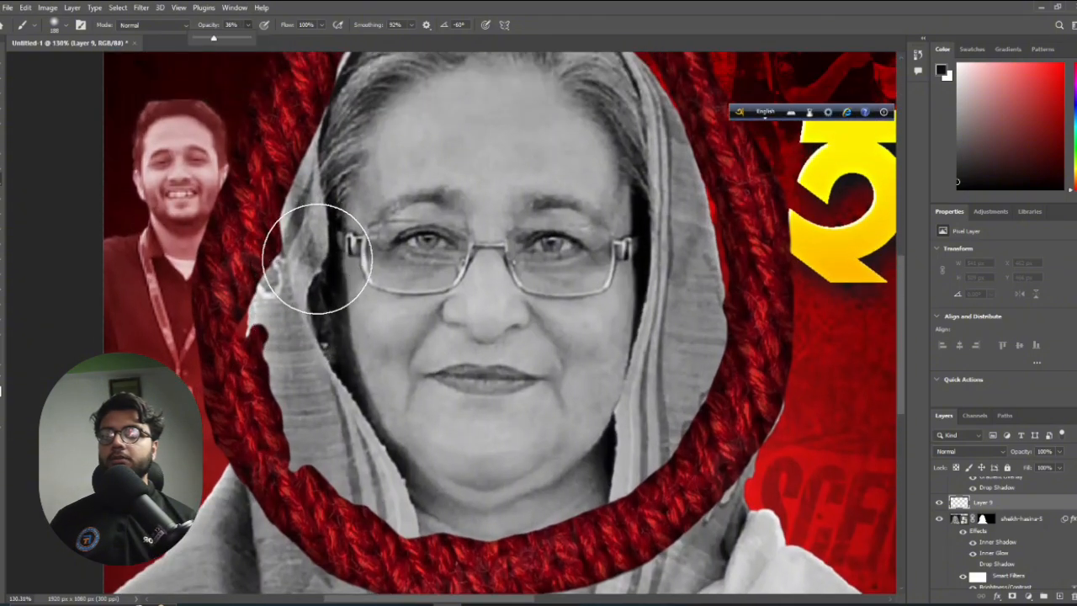
{"action": "scroll", "coordinate": [325, 252], "scroll_direction": "down", "scroll_amount": 2}
{"action": "key", "text": "bracketright"}
{"action": "key", "text": "bracketright"}
{"action": "key", "text": "bracketright"}
{"action": "key", "text": "bracketright"}
{"action": "key", "text": "bracketright"}
{"action": "left_click_drag", "start_coordinate": [324, 189], "coordinate": [235, 410]}
{"action": "mouse_move", "coordinate": [300, 274]}
{"action": "left_mouse_down"}
{"action": "mouse_move", "coordinate": [263, 363]}
{"action": "mouse_move", "coordinate": [264, 418]}
{"action": "mouse_move", "coordinate": [267, 433]}
{"action": "mouse_move", "coordinate": [270, 351]}
{"action": "mouse_move", "coordinate": [272, 424]}
{"action": "mouse_move", "coordinate": [284, 429]}
{"action": "mouse_move", "coordinate": [261, 382]}
{"action": "mouse_move", "coordinate": [328, 496]}
{"action": "mouse_move", "coordinate": [305, 460]}
{"action": "mouse_move", "coordinate": [400, 521]}
{"action": "mouse_move", "coordinate": [530, 523]}
{"action": "mouse_move", "coordinate": [321, 474]}
{"action": "mouse_move", "coordinate": [378, 500]}
{"action": "mouse_move", "coordinate": [466, 510]}
{"action": "mouse_move", "coordinate": [513, 504]}
{"action": "mouse_move", "coordinate": [378, 511]}
{"action": "mouse_move", "coordinate": [478, 505]}
{"action": "mouse_move", "coordinate": [551, 466]}
{"action": "mouse_move", "coordinate": [499, 488]}
{"action": "mouse_move", "coordinate": [348, 507]}
{"action": "mouse_move", "coordinate": [276, 481]}
{"action": "mouse_move", "coordinate": [222, 433]}
{"action": "mouse_move", "coordinate": [260, 443]}
{"action": "mouse_move", "coordinate": [275, 424]}
{"action": "mouse_move", "coordinate": [360, 510]}
{"action": "left_mouse_up"}
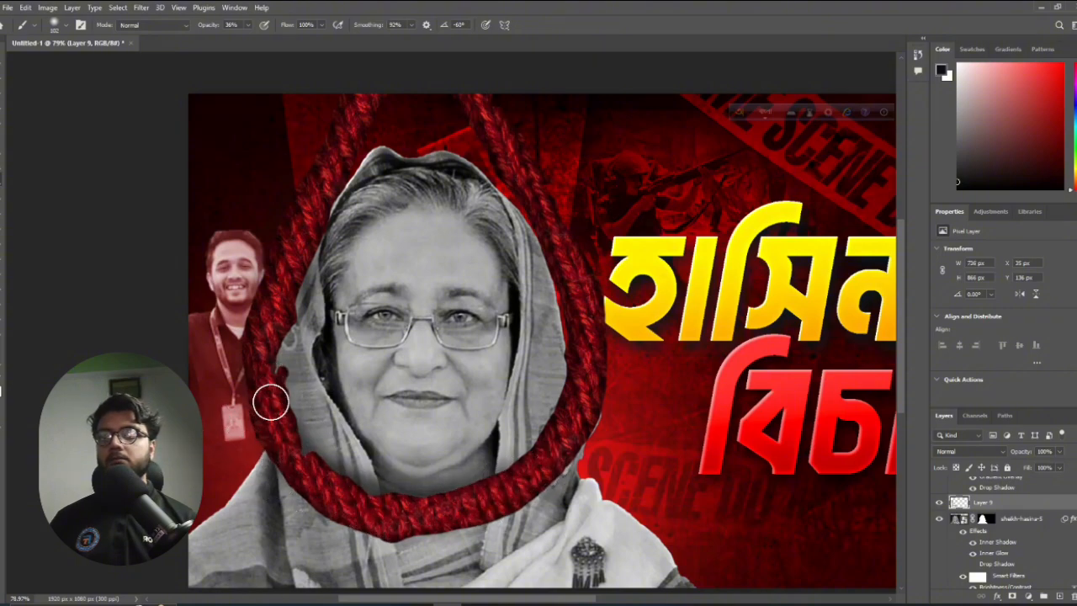
Paint a broad soft black shadow on Layer 9 across the scarf under the noose's lower curve, and undo the last stroke
{"action": "mouse_move", "coordinate": [299, 447]}
{"action": "left_mouse_down"}
{"action": "mouse_move", "coordinate": [325, 497]}
{"action": "mouse_move", "coordinate": [504, 501]}
{"action": "left_mouse_up"}
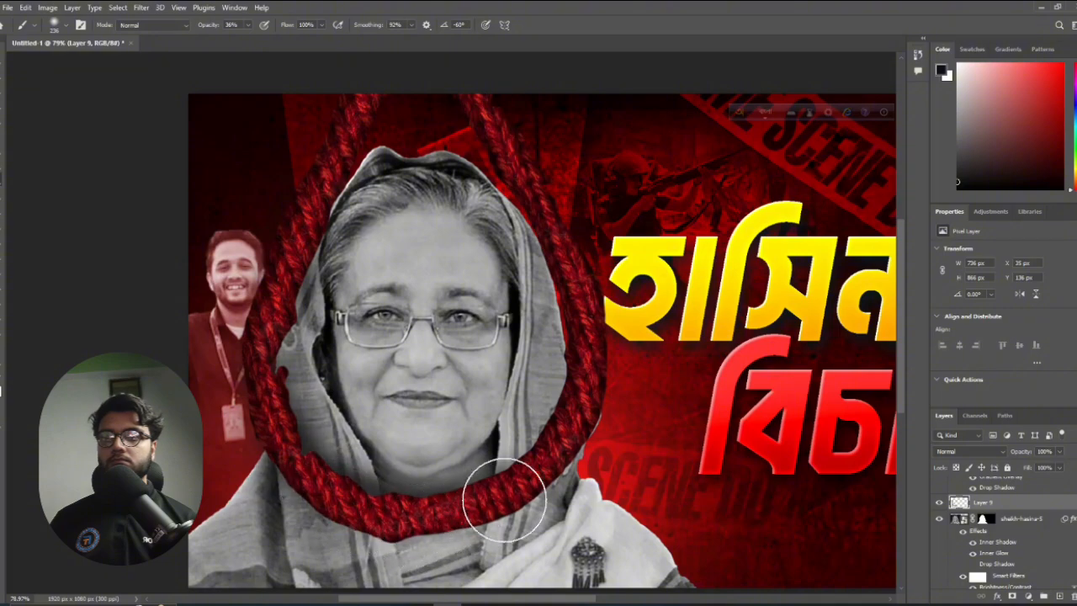
{"action": "mouse_move", "coordinate": [575, 433]}
{"action": "left_mouse_down"}
{"action": "mouse_move", "coordinate": [339, 534]}
{"action": "mouse_move", "coordinate": [291, 515]}
{"action": "left_mouse_up"}
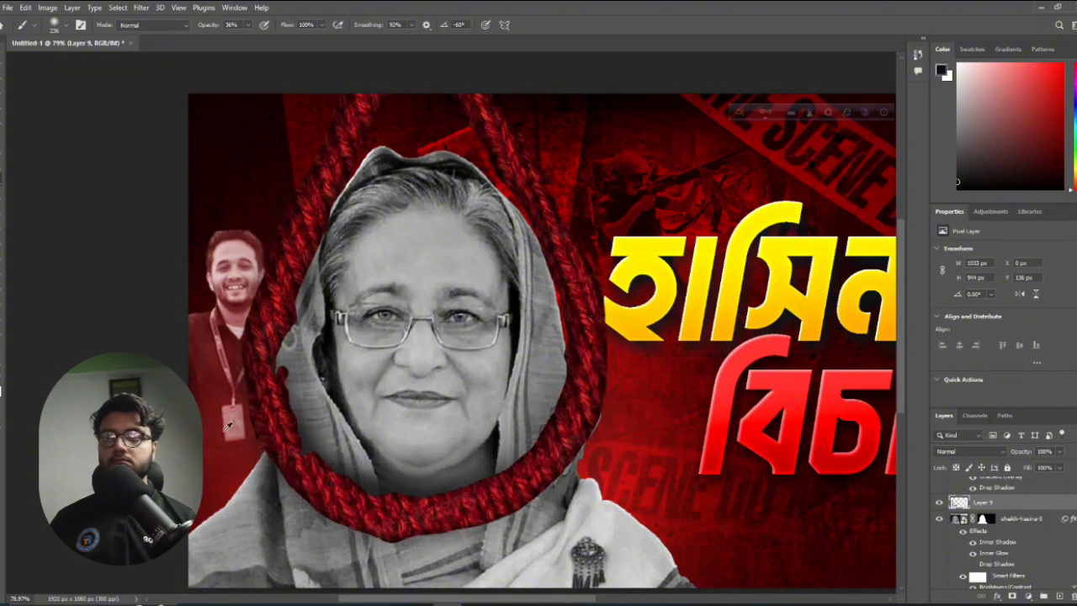
{"action": "scroll", "coordinate": [384, 469], "scroll_direction": "down", "scroll_amount": 2}
{"action": "key", "text": "ctrl+z"}
Resize the soft brush and paint more black shading on Layer 9 along the noose's lower curve and its side nearest the title
{"action": "scroll", "coordinate": [406, 471], "scroll_direction": "up", "scroll_amount": 2}
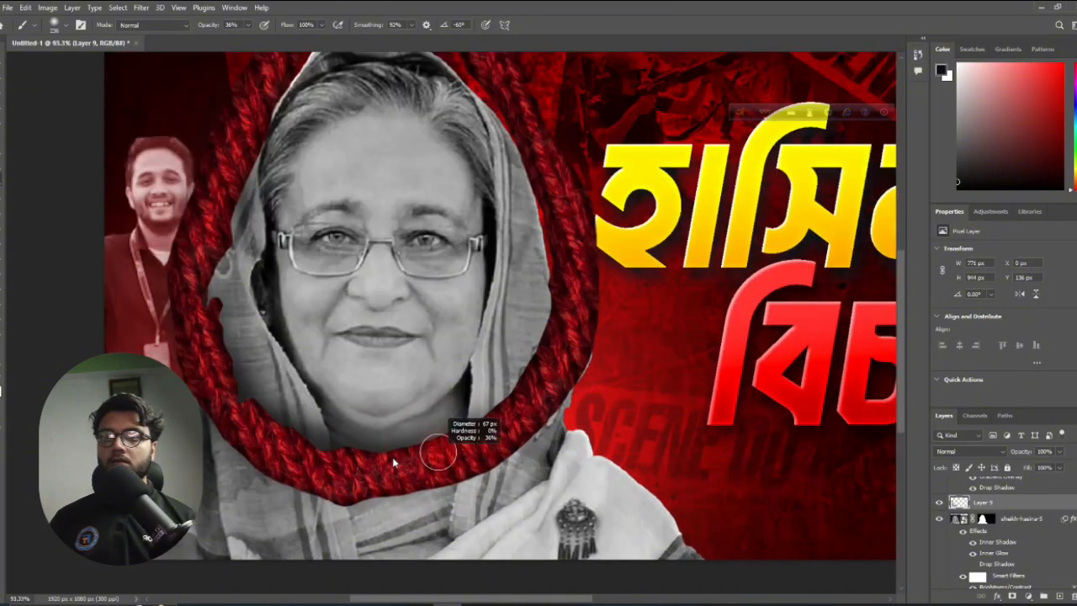
{"action": "mouse_move", "coordinate": [553, 373]}
{"action": "left_mouse_down"}
{"action": "mouse_move", "coordinate": [555, 252]}
{"action": "mouse_move", "coordinate": [561, 286]}
{"action": "mouse_move", "coordinate": [541, 379]}
{"action": "mouse_move", "coordinate": [499, 437]}
{"action": "mouse_move", "coordinate": [430, 467]}
{"action": "mouse_move", "coordinate": [356, 476]}
{"action": "left_mouse_up"}
{"action": "mouse_move", "coordinate": [567, 268]}
{"action": "left_mouse_down"}
{"action": "mouse_move", "coordinate": [523, 383]}
{"action": "mouse_move", "coordinate": [481, 428]}
{"action": "mouse_move", "coordinate": [420, 461]}
{"action": "mouse_move", "coordinate": [484, 448]}
{"action": "mouse_move", "coordinate": [529, 405]}
{"action": "mouse_move", "coordinate": [543, 375]}
{"action": "mouse_move", "coordinate": [477, 454]}
{"action": "mouse_move", "coordinate": [360, 486]}
{"action": "left_mouse_up"}
{"action": "scroll", "coordinate": [435, 445], "scroll_direction": "down", "scroll_amount": 1}
{"action": "mouse_move", "coordinate": [444, 495]}
{"action": "left_mouse_down"}
{"action": "mouse_move", "coordinate": [364, 503]}
{"action": "mouse_move", "coordinate": [283, 490]}
{"action": "mouse_move", "coordinate": [249, 474]}
{"action": "mouse_move", "coordinate": [237, 431]}
{"action": "mouse_move", "coordinate": [375, 472]}
{"action": "left_mouse_up"}
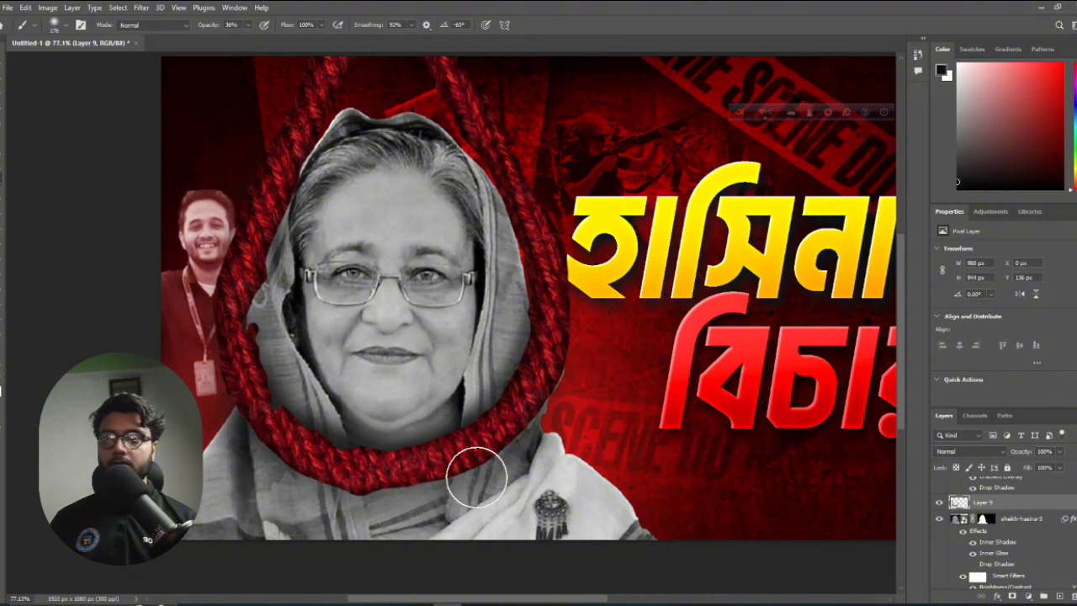
Add finer shadow strokes on the scarf directly beneath the noose with a smaller brush, undoing the unwanted last strokes
{"action": "left_click_drag", "start_coordinate": [454, 461], "coordinate": [437, 464]}
{"action": "mouse_move", "coordinate": [256, 430]}
{"action": "left_mouse_down"}
{"action": "mouse_move", "coordinate": [314, 478]}
{"action": "mouse_move", "coordinate": [398, 494]}
{"action": "left_mouse_up"}
{"action": "mouse_move", "coordinate": [312, 469]}
{"action": "left_mouse_down"}
{"action": "mouse_move", "coordinate": [383, 493]}
{"action": "mouse_move", "coordinate": [443, 487]}
{"action": "mouse_move", "coordinate": [548, 434]}
{"action": "left_mouse_up"}
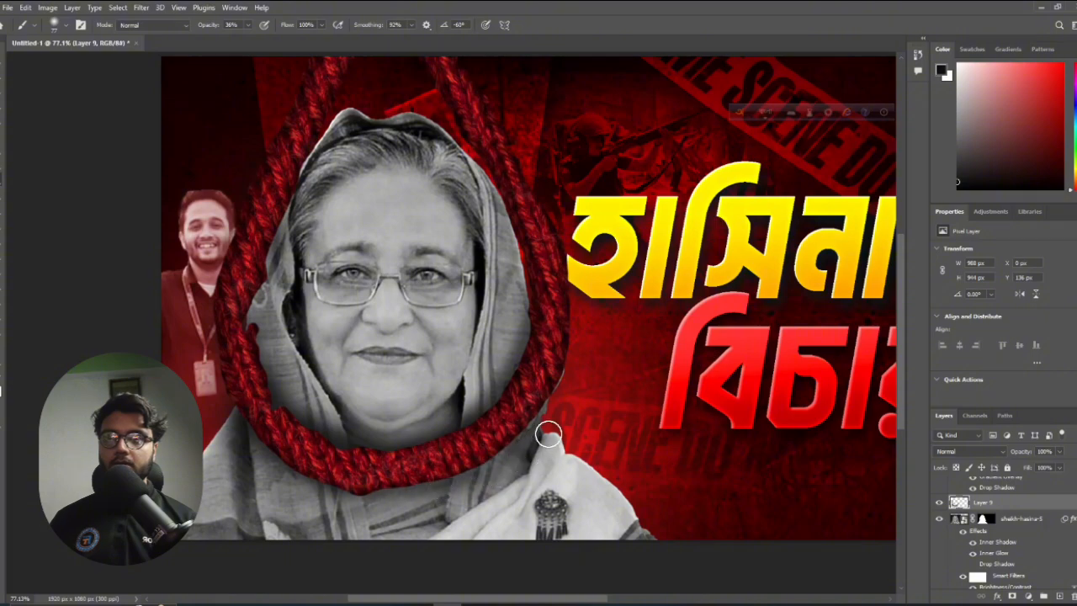
{"action": "key", "text": "ctrl+z"}
{"action": "mouse_move", "coordinate": [349, 483]}
{"action": "left_mouse_down"}
{"action": "mouse_move", "coordinate": [504, 455]}
{"action": "mouse_move", "coordinate": [512, 442]}
{"action": "left_mouse_up"}
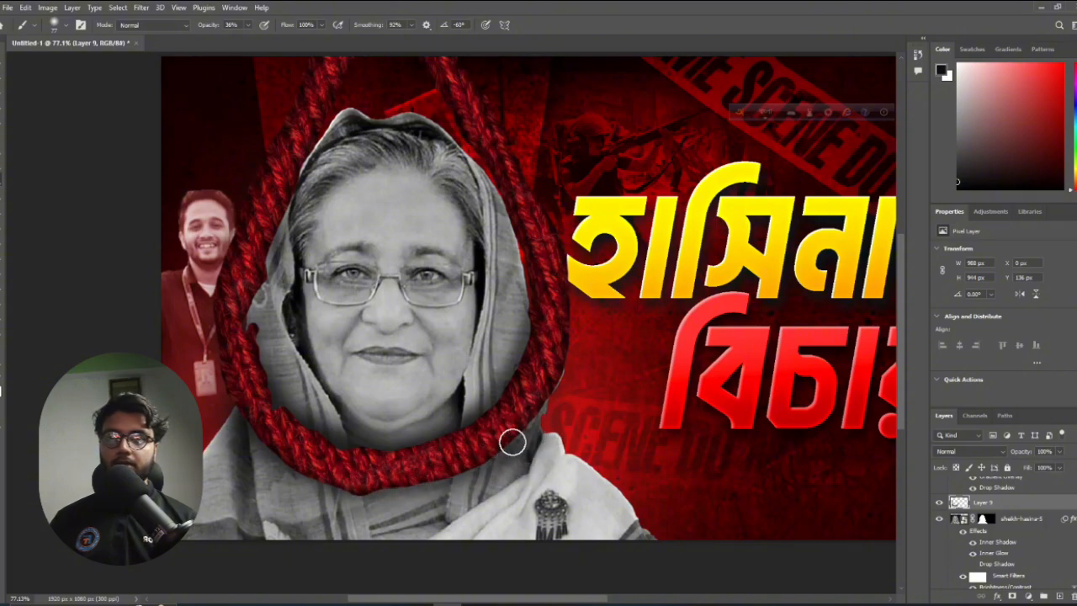
{"action": "key", "text": "ctrl+z"}
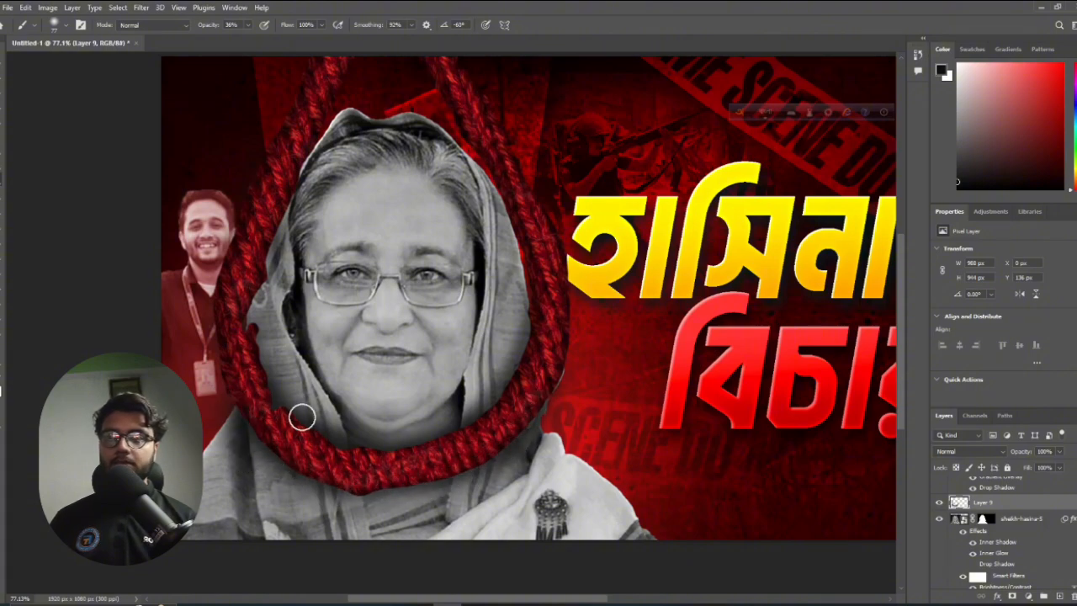
Lower the brush opacity to 11%, enlarge the soft brush and lightly darken the scarf around the noose on Layer 9
{"action": "scroll", "coordinate": [295, 321], "scroll_direction": "down", "scroll_amount": 3}
{"action": "scroll", "coordinate": [366, 370], "scroll_direction": "up", "scroll_amount": 2}
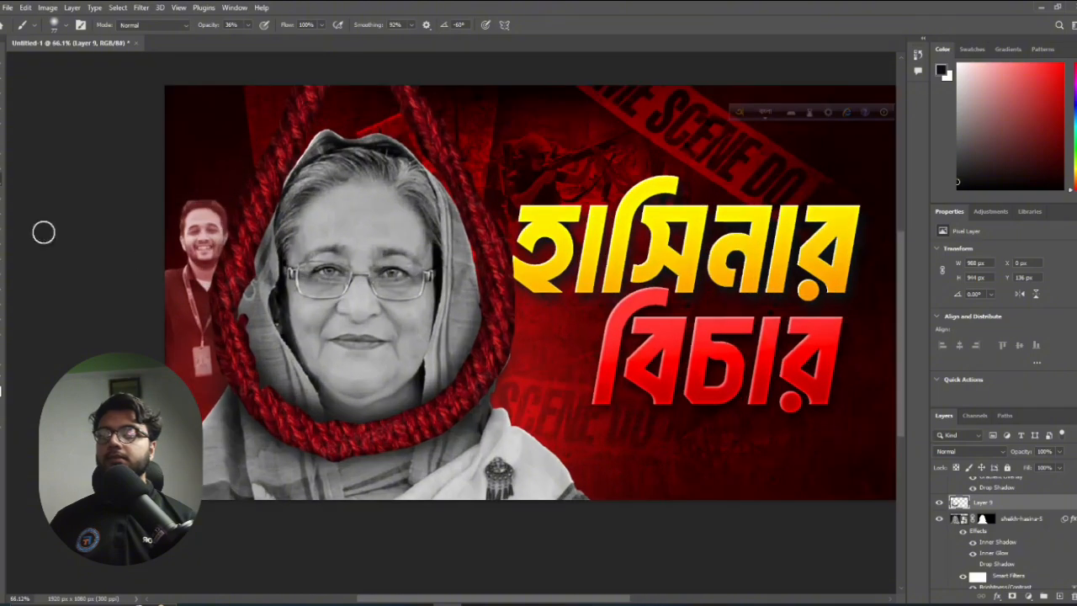
{"action": "right_click", "coordinate": [177, 217]}
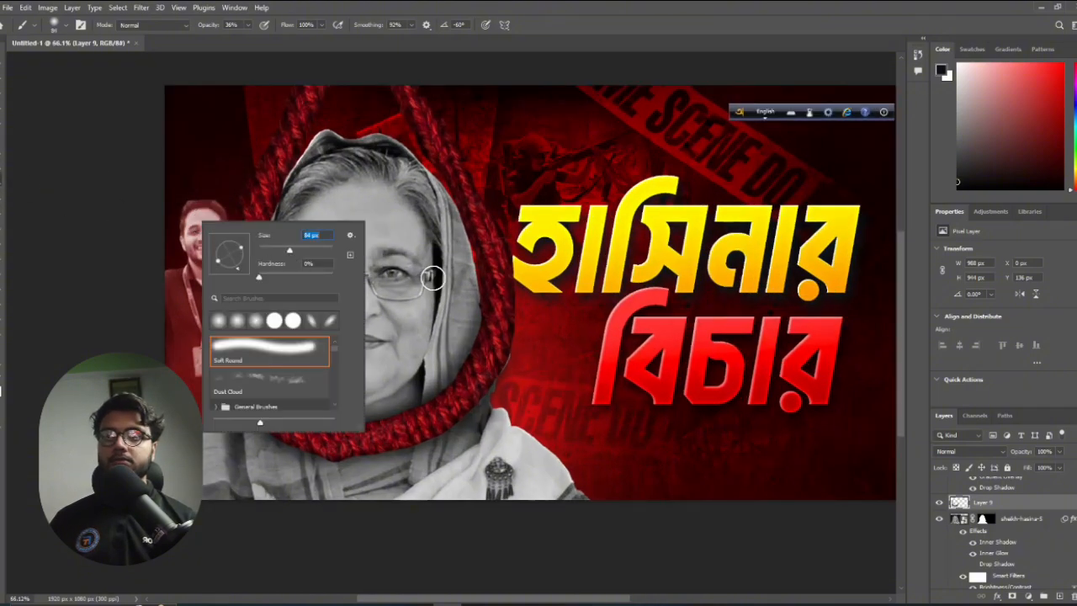
{"action": "mouse_move", "coordinate": [459, 280]}
{"action": "left_mouse_down"}
{"action": "mouse_move", "coordinate": [511, 284]}
{"action": "mouse_move", "coordinate": [495, 208]}
{"action": "left_mouse_up"}
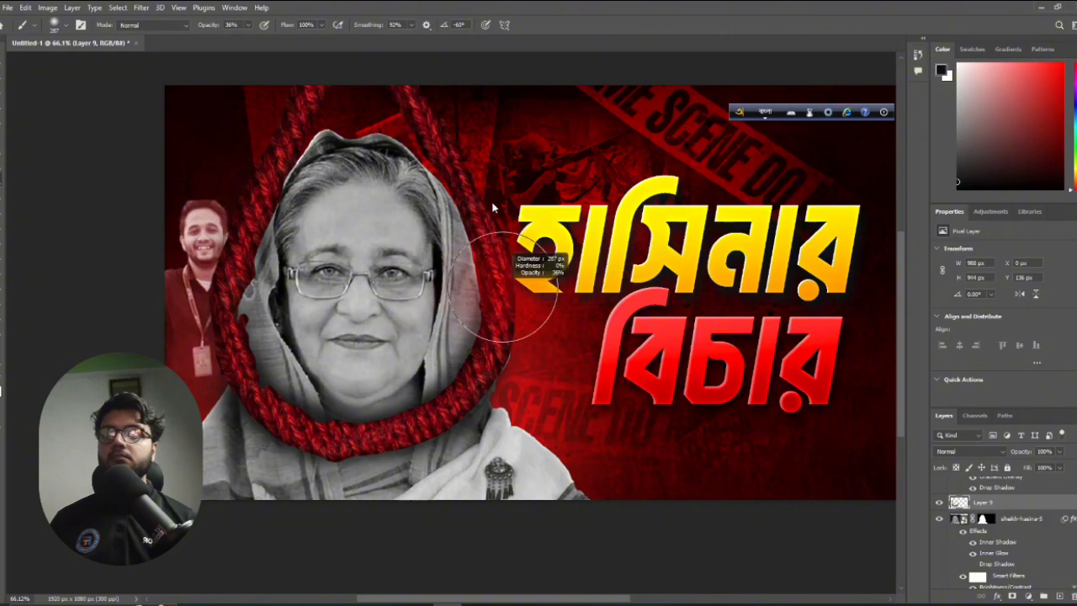
{"action": "left_click", "coordinate": [248, 25]}
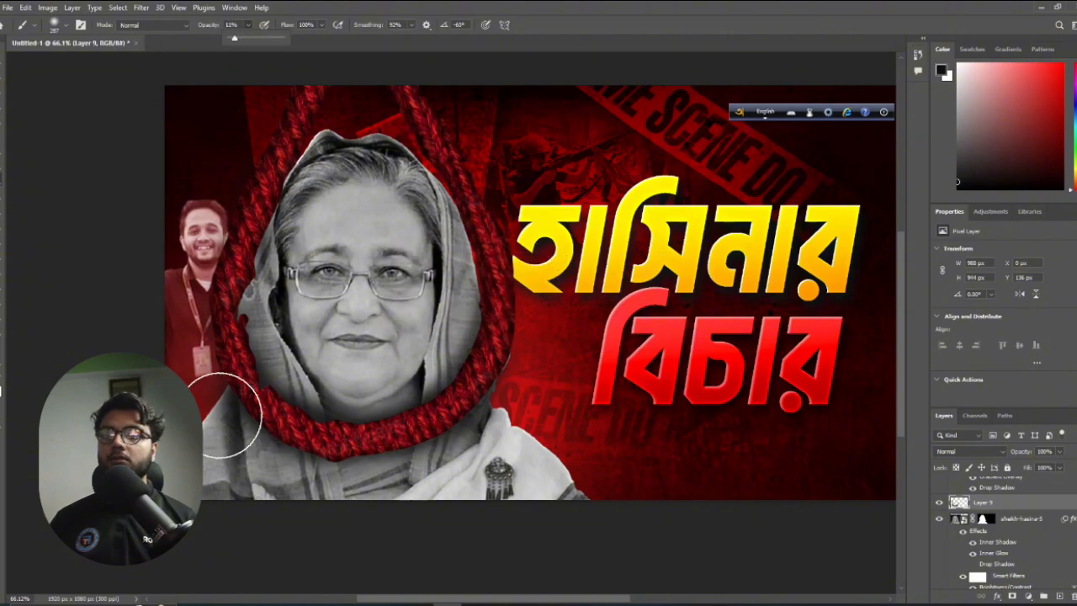
{"action": "mouse_move", "coordinate": [224, 412]}
{"action": "left_mouse_down"}
{"action": "mouse_move", "coordinate": [217, 403]}
{"action": "mouse_move", "coordinate": [238, 407]}
{"action": "left_mouse_up"}
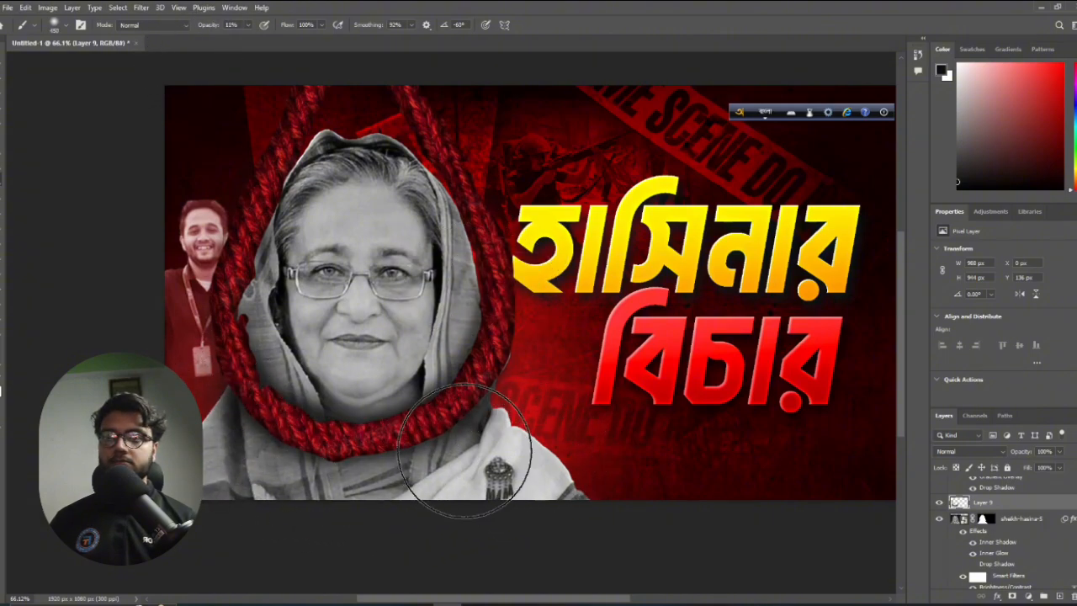
{"action": "mouse_move", "coordinate": [465, 451]}
{"action": "left_mouse_down"}
{"action": "mouse_move", "coordinate": [439, 491]}
{"action": "mouse_move", "coordinate": [249, 427]}
{"action": "mouse_move", "coordinate": [324, 484]}
{"action": "mouse_move", "coordinate": [555, 472]}
{"action": "mouse_move", "coordinate": [529, 484]}
{"action": "mouse_move", "coordinate": [507, 473]}
{"action": "mouse_move", "coordinate": [250, 544]}
{"action": "mouse_move", "coordinate": [123, 526]}
{"action": "mouse_move", "coordinate": [306, 458]}
{"action": "mouse_move", "coordinate": [285, 494]}
{"action": "mouse_move", "coordinate": [595, 450]}
{"action": "mouse_move", "coordinate": [500, 464]}
{"action": "mouse_move", "coordinate": [504, 441]}
{"action": "mouse_move", "coordinate": [367, 494]}
{"action": "left_mouse_up"}
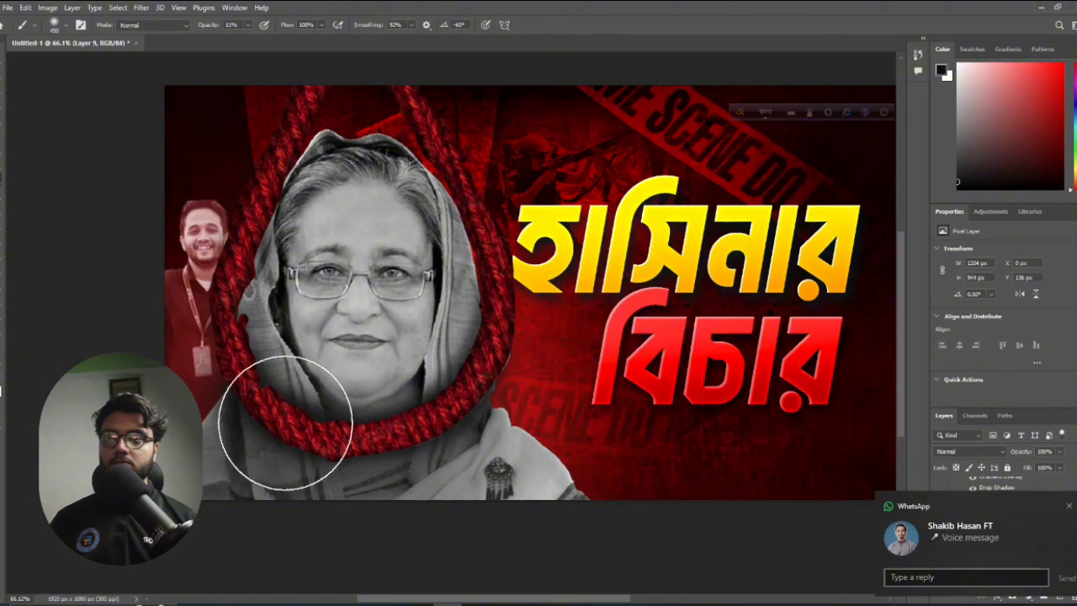
Compare the scarf with and without the latest light shading by undoing and restoring the strokes
{"action": "scroll", "coordinate": [420, 442], "scroll_direction": "down", "scroll_amount": 2}
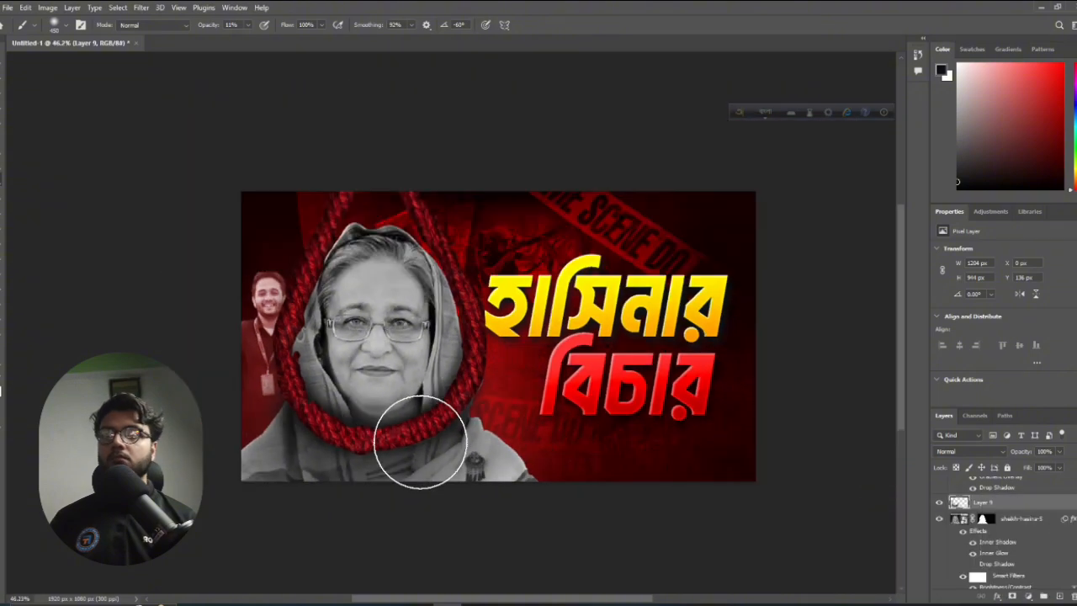
{"action": "scroll", "coordinate": [419, 441], "scroll_direction": "up", "scroll_amount": 2}
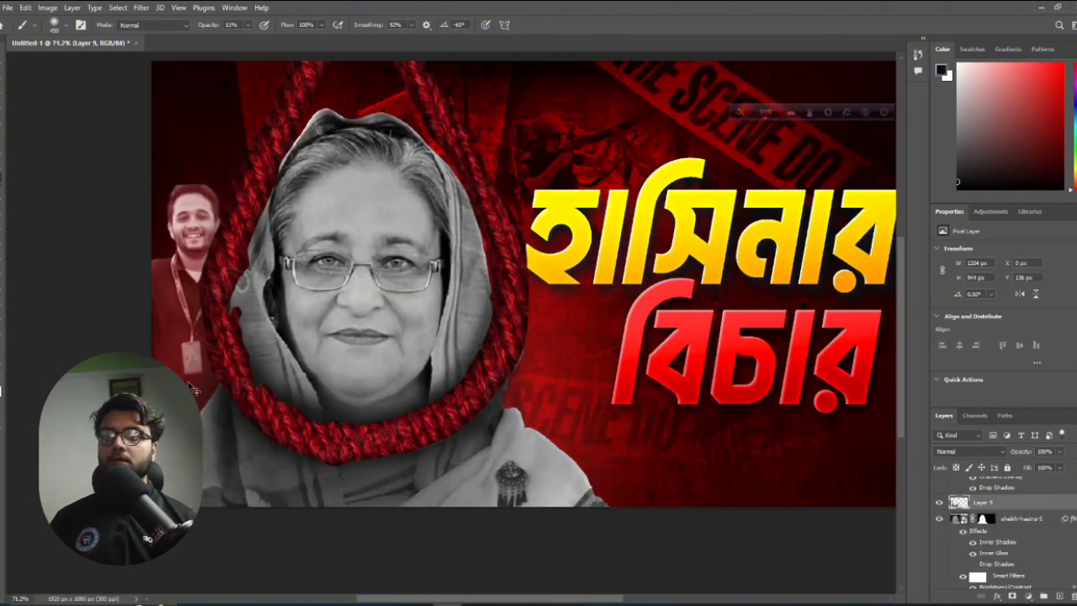
{"action": "key", "text": "ctrl+z"}
{"action": "key", "text": "ctrl+z"}
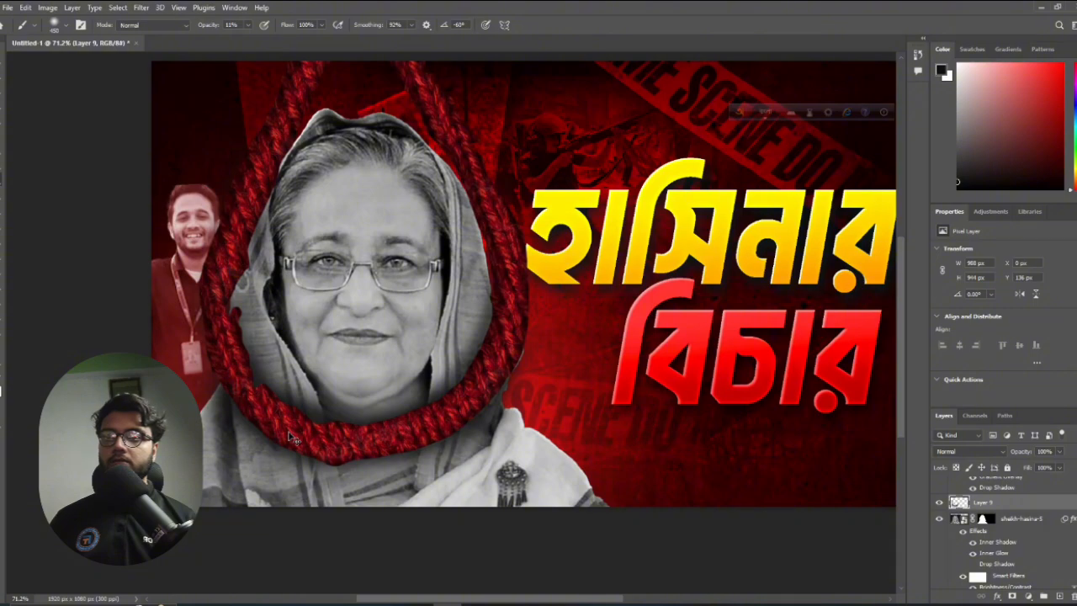
{"action": "key", "text": "ctrl+shift+z"}
{"action": "key", "text": "ctrl+shift+z"}
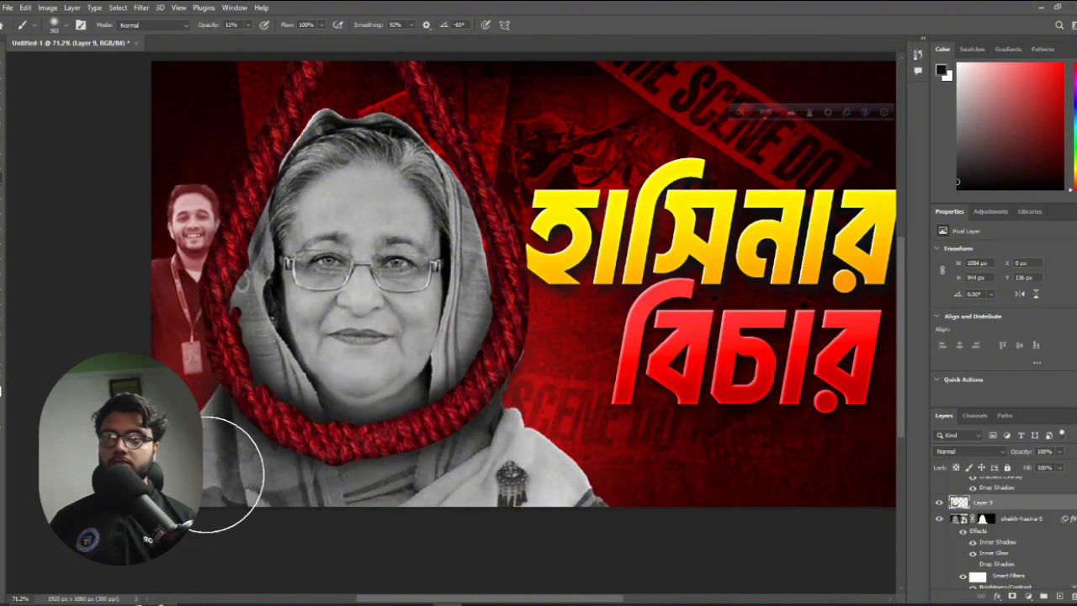
Check the portrait with Layer 9 hidden and shown, and reduce the shadow layer's fill to 73%
{"action": "key", "text": "v"}
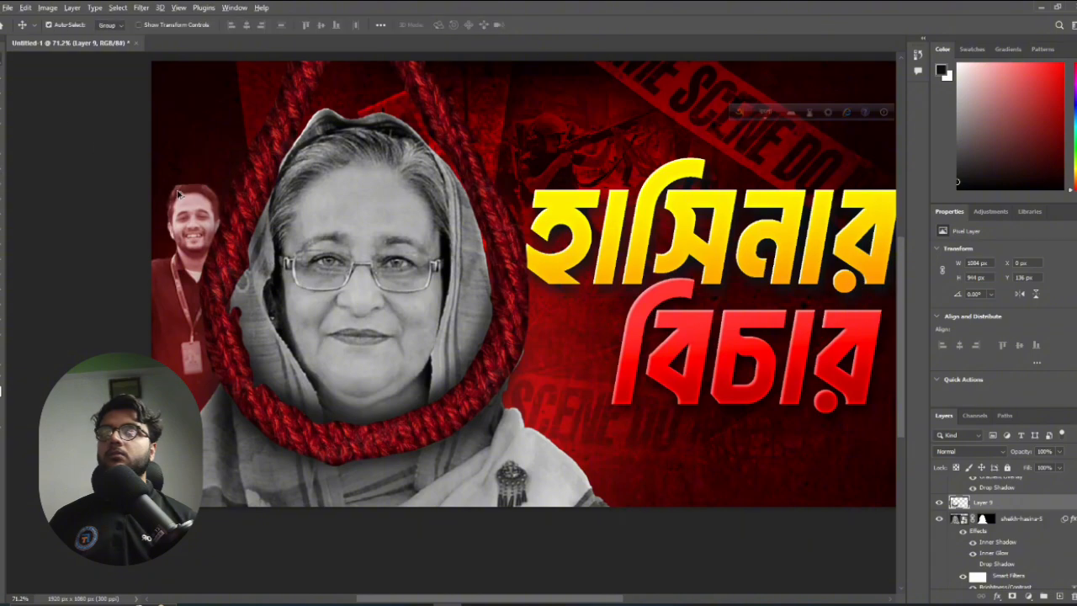
{"action": "key", "text": "ctrl+0"}
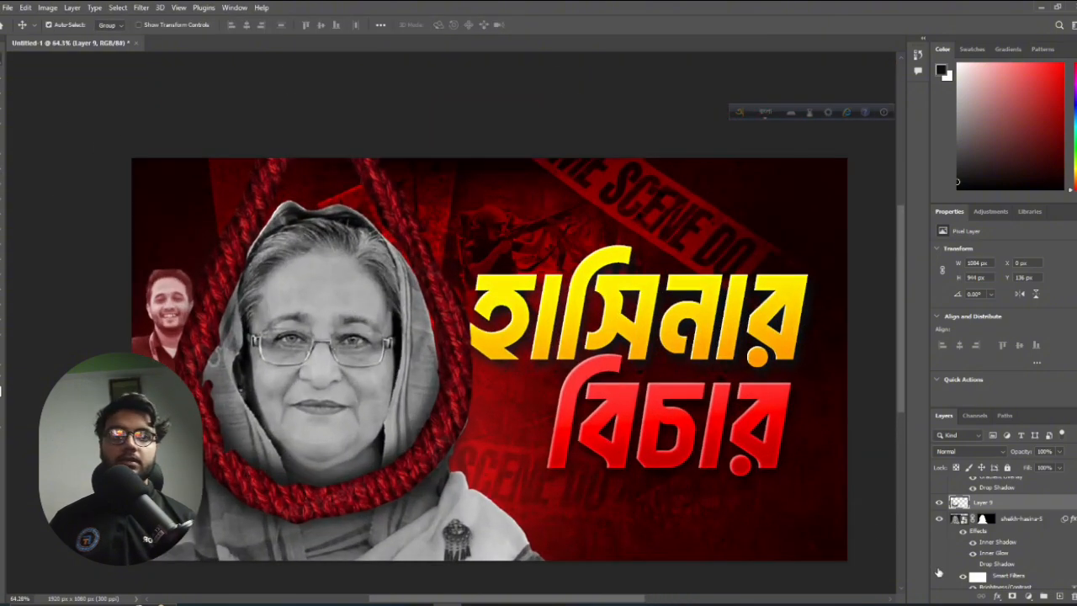
{"action": "left_click", "coordinate": [935, 507]}
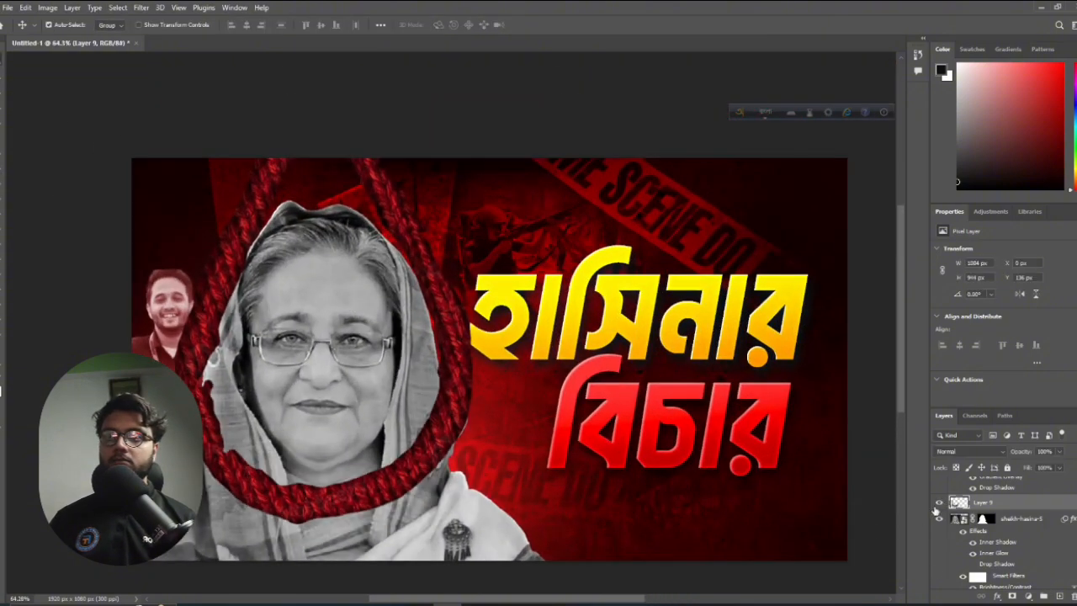
{"action": "left_click", "coordinate": [937, 505]}
{"action": "left_click", "coordinate": [1057, 469]}
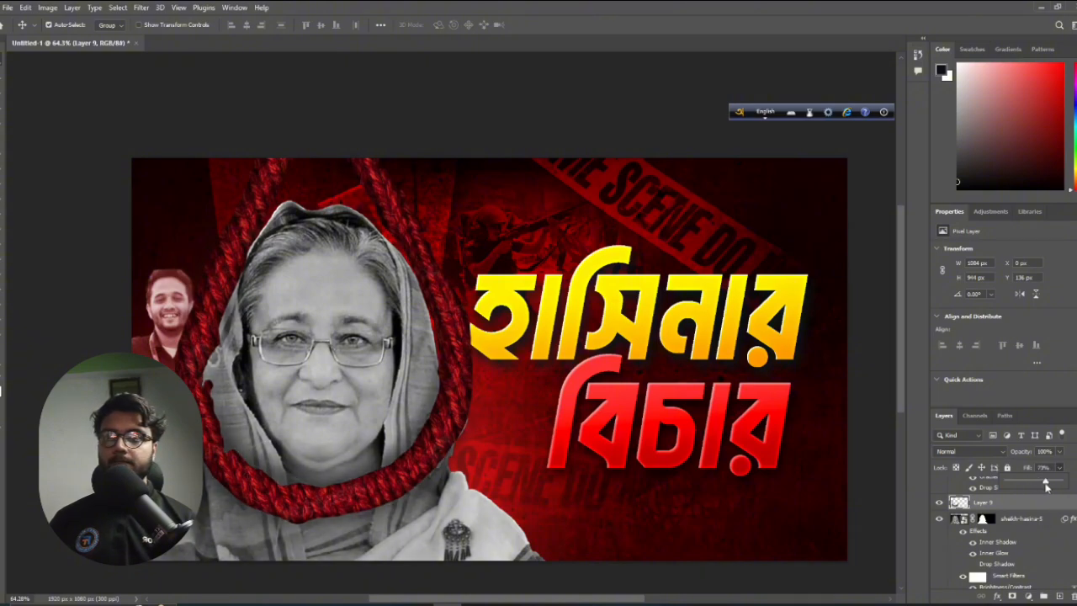
Examine the composition with the noose on Layer 8 hidden and shown, and leave the layer visible
{"action": "scroll", "coordinate": [999, 527], "scroll_direction": "up", "scroll_amount": 2}
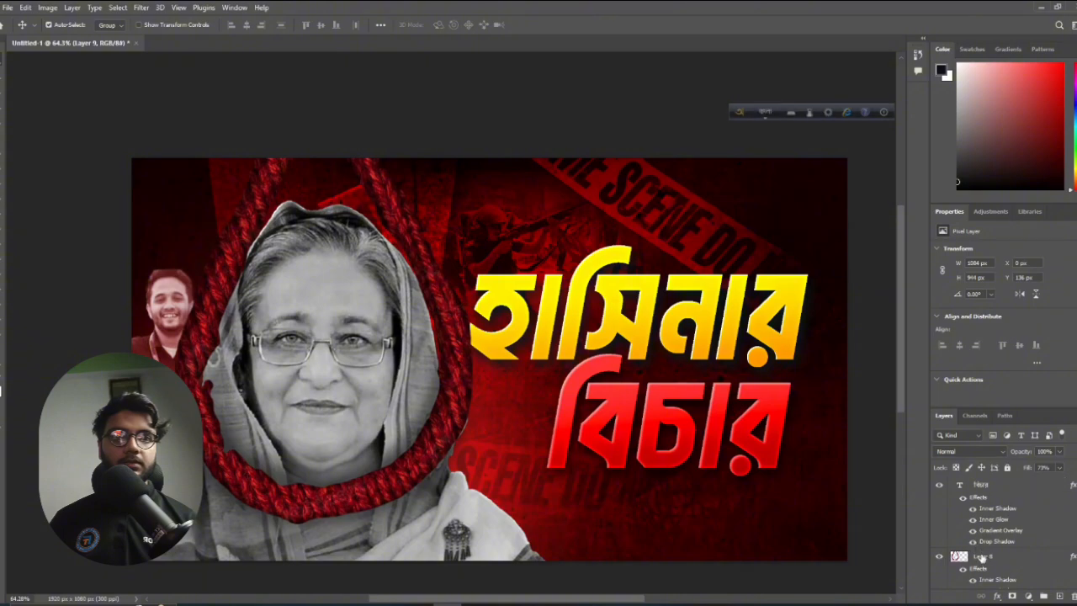
{"action": "left_click", "coordinate": [941, 564]}
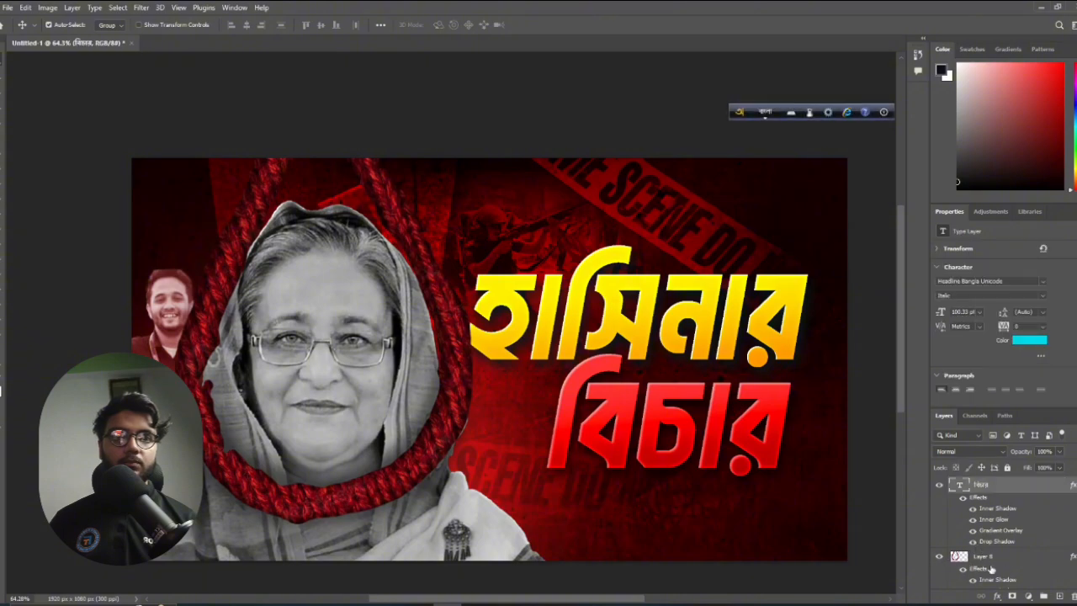
{"action": "left_click", "coordinate": [939, 549]}
{"action": "left_click", "coordinate": [939, 548]}
{"action": "left_click", "coordinate": [939, 549]}
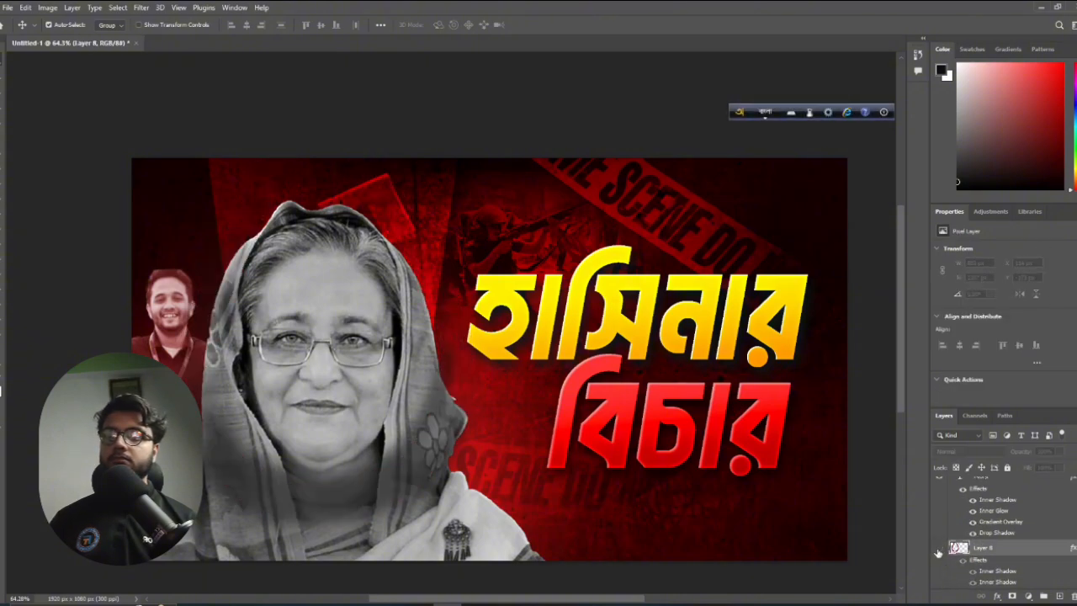
{"action": "left_click", "coordinate": [939, 549]}
{"action": "scroll", "coordinate": [373, 329], "scroll_direction": "down", "scroll_amount": 4}
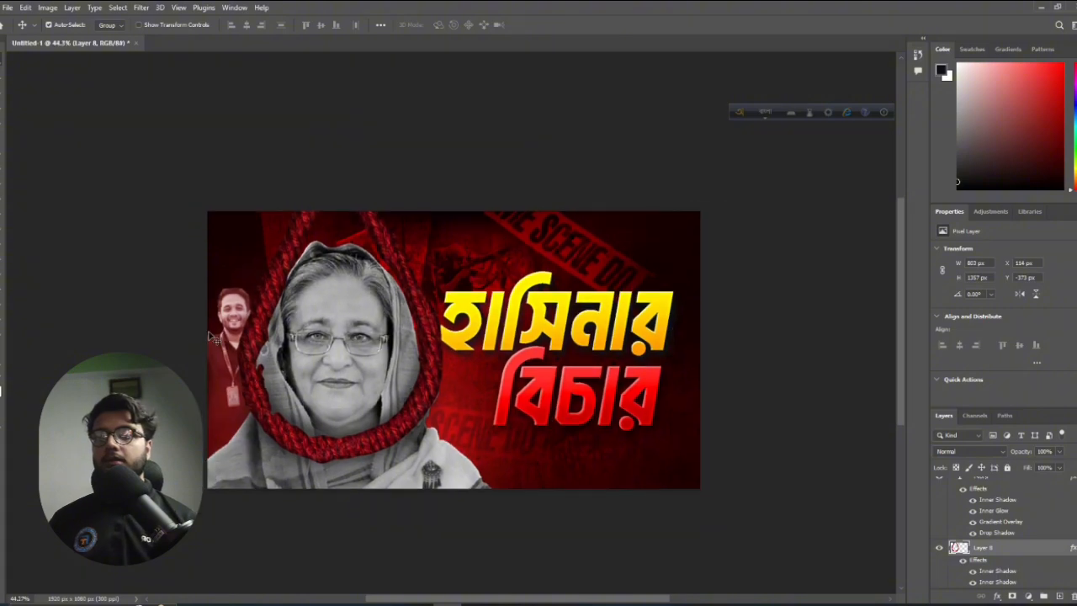
Switch to the browser and replace the rope texture query with a Bing image search for "abu sayed pic hd"
{"action": "key", "text": "alt+Tab"}
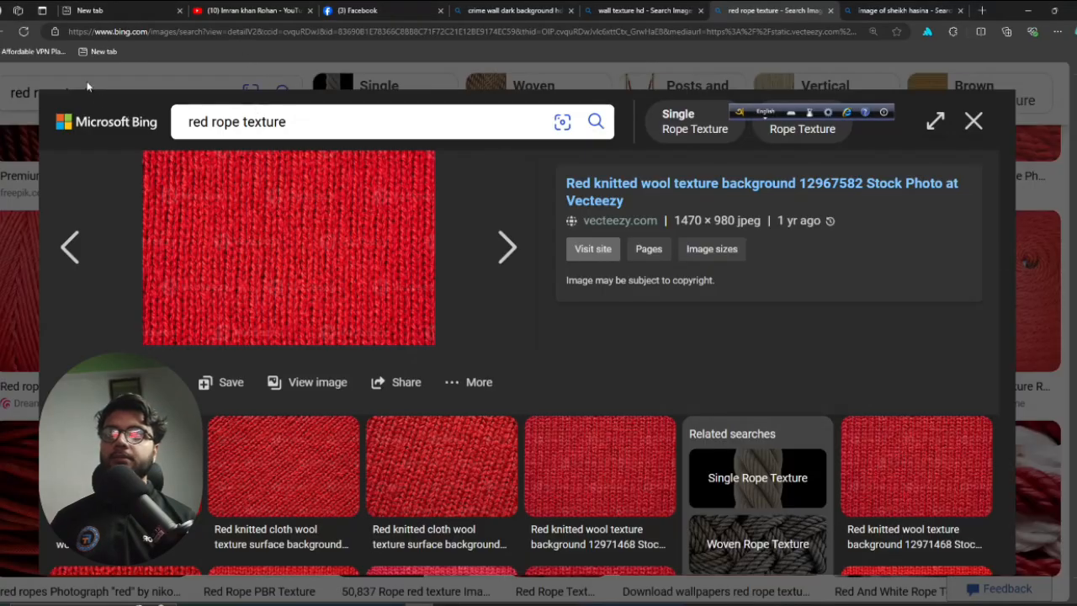
{"action": "left_click", "coordinate": [88, 86]}
{"action": "scroll", "coordinate": [158, 99], "scroll_direction": "up", "scroll_amount": 3}
{"action": "left_click", "coordinate": [255, 99]}
{"action": "left_click_drag", "start_coordinate": [274, 105], "coordinate": [135, 99]}
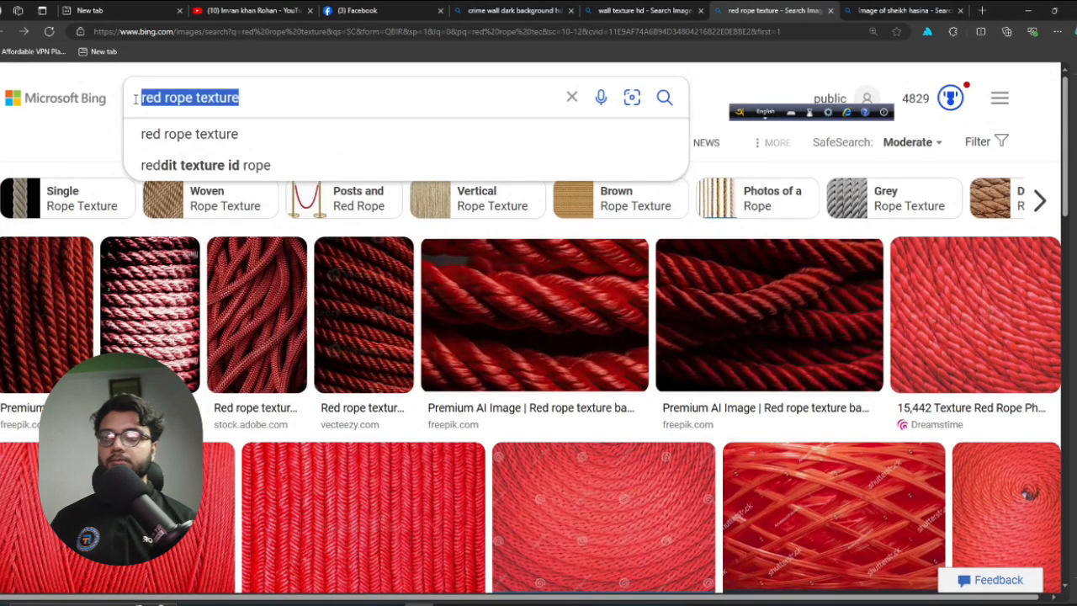
{"action": "key", "text": "BackSpace"}
{"action": "type", "text": "abu sa"}
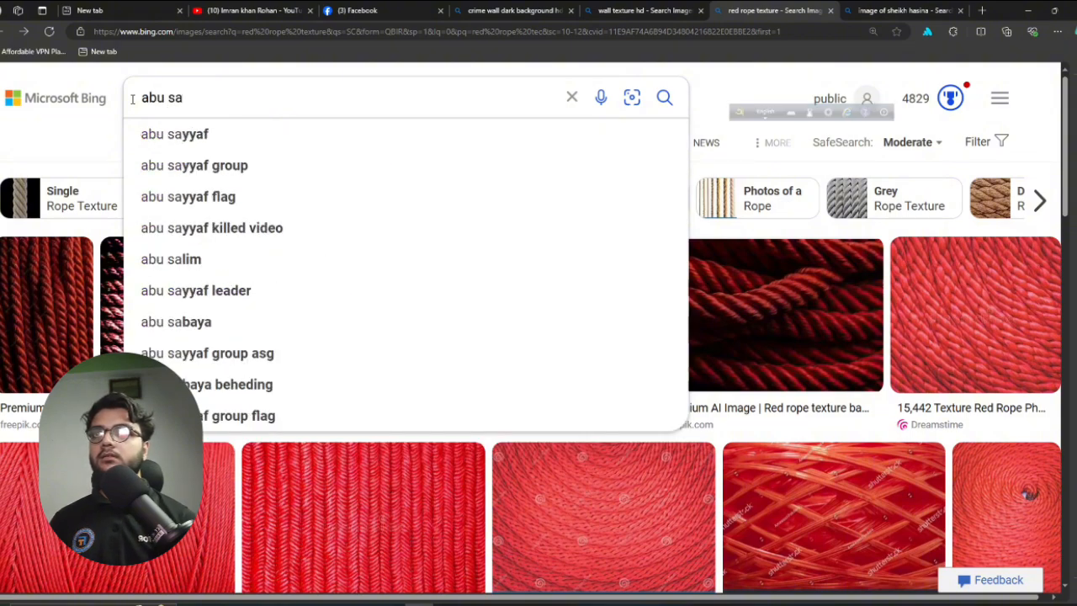
{"action": "type", "text": "yed pic hd"}
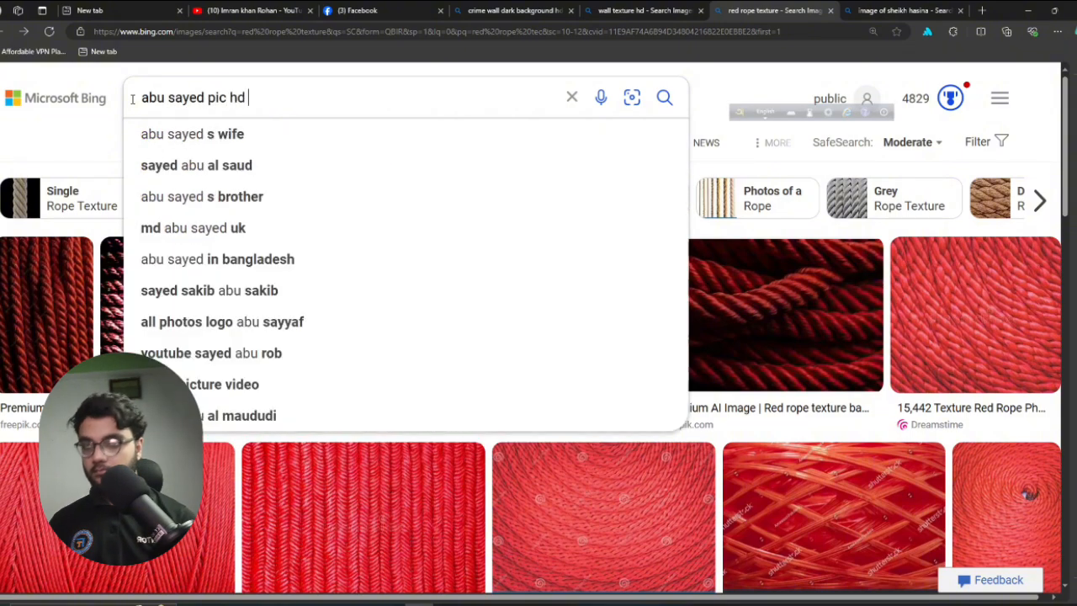
{"action": "key", "text": "Return"}
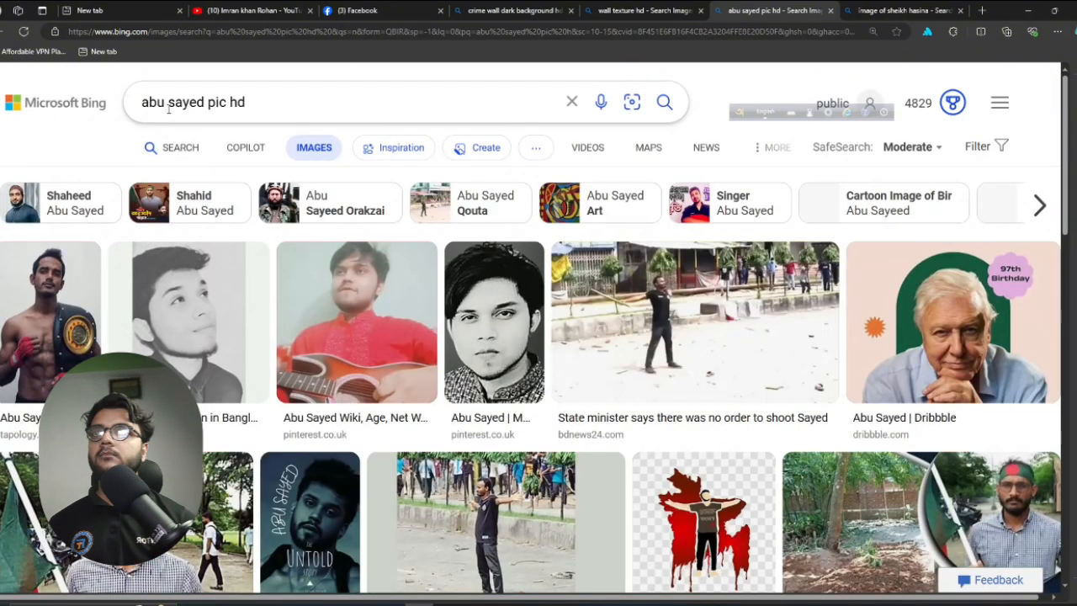
Refine the image search to "shahed abu sayed pic hd" and open the black-and-white New Age photo of the man with outstretched arms
{"action": "left_click", "coordinate": [144, 102]}
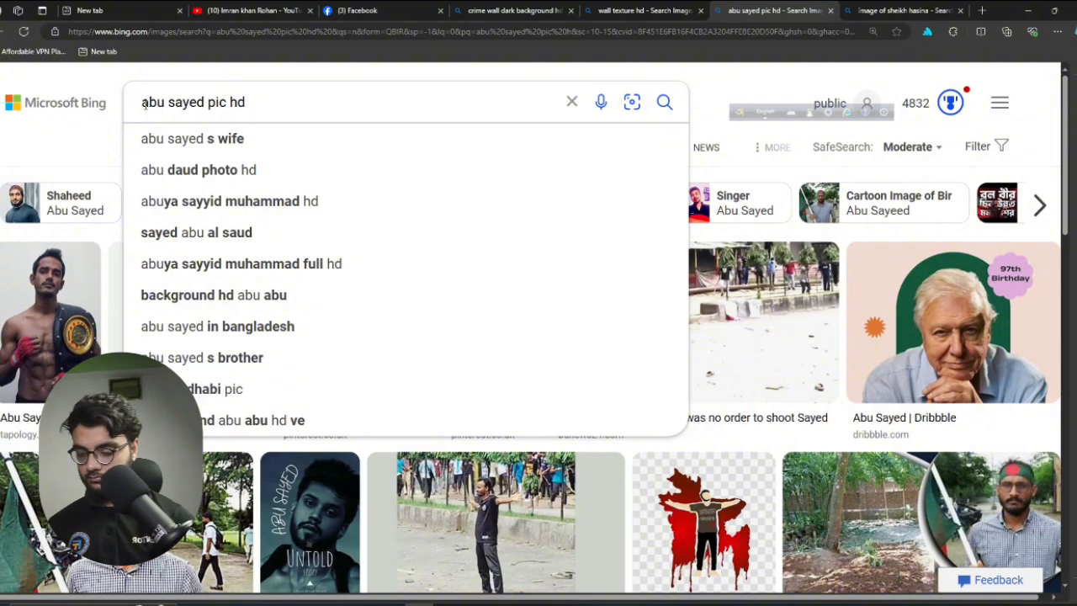
{"action": "type", "text": "shahed"}
{"action": "key", "text": "Return"}
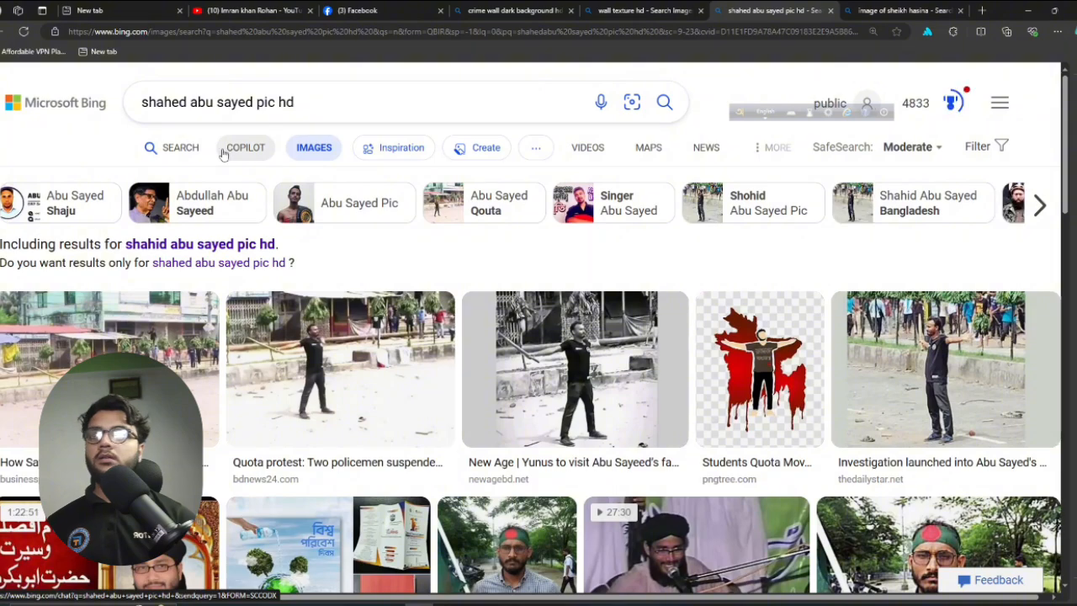
{"action": "scroll", "coordinate": [40, 227], "scroll_direction": "down", "scroll_amount": 6}
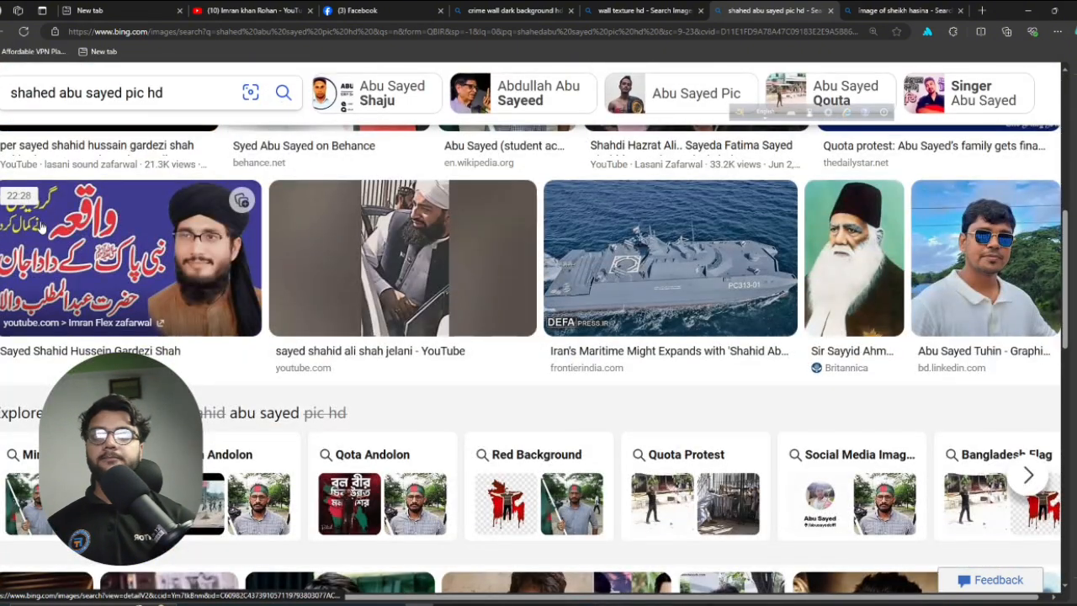
{"action": "scroll", "coordinate": [199, 314], "scroll_direction": "up", "scroll_amount": 8}
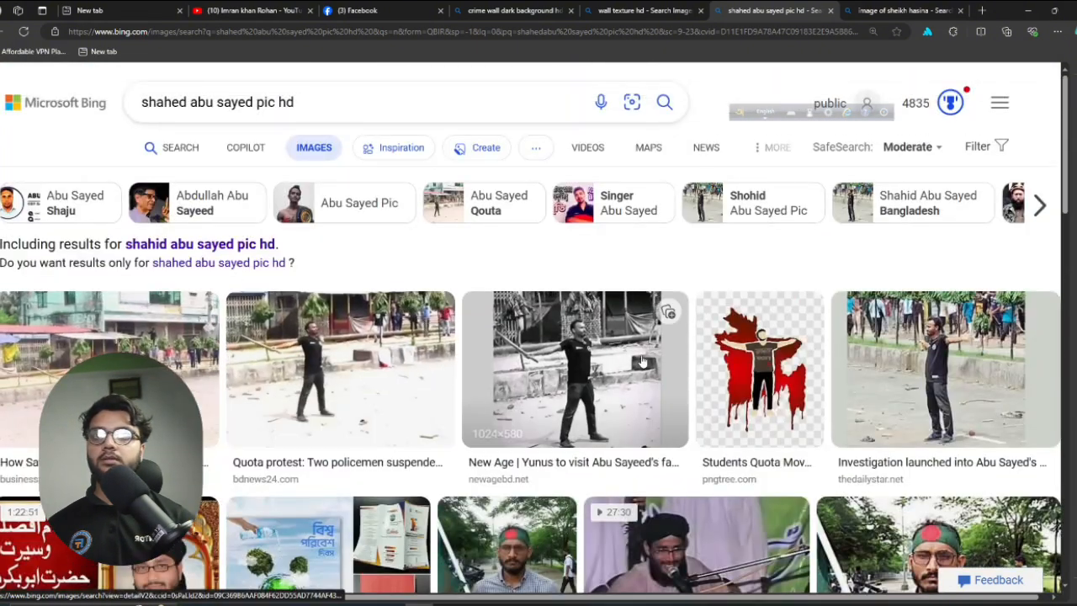
{"action": "left_click", "coordinate": [545, 358]}
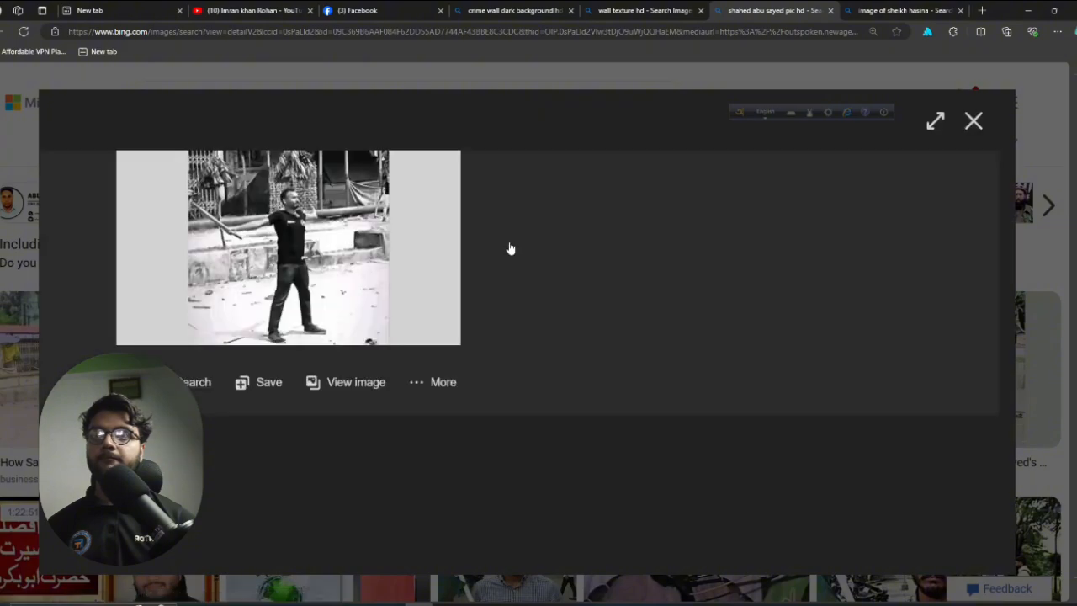
Close the open photo and save the pngtree Students Quota Movement illustration from the image results into the Documents folder
{"action": "left_click", "coordinate": [972, 121]}
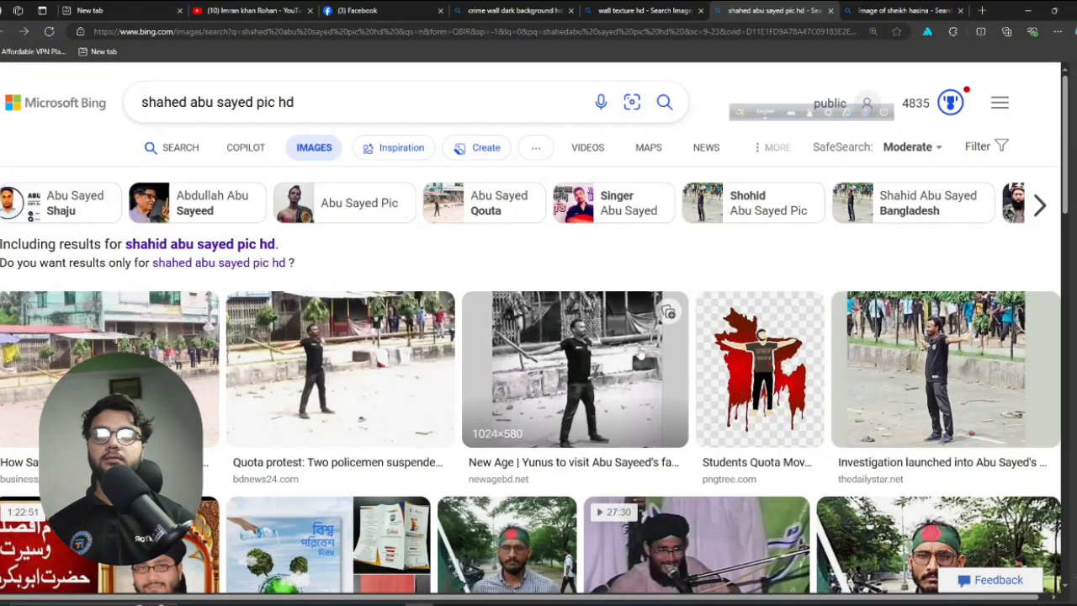
{"action": "left_click", "coordinate": [721, 335]}
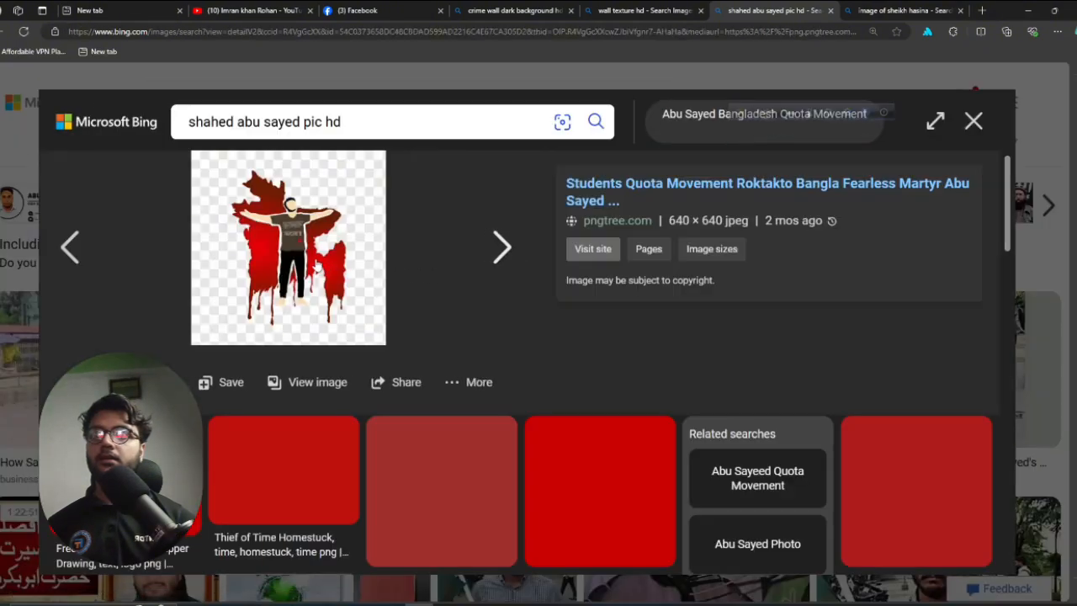
{"action": "right_click", "coordinate": [314, 247]}
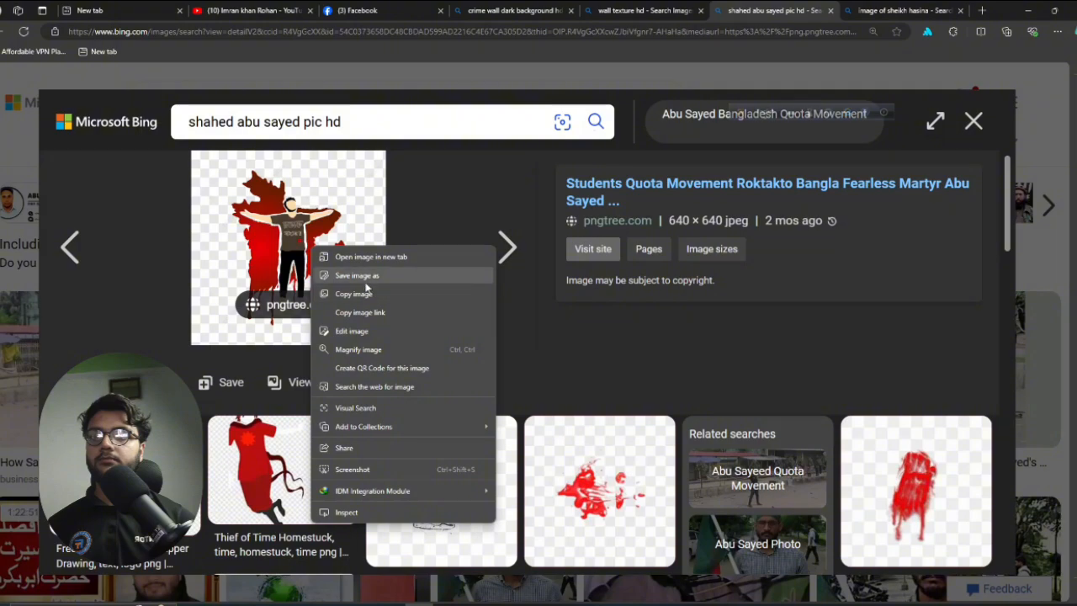
{"action": "left_click", "coordinate": [367, 288]}
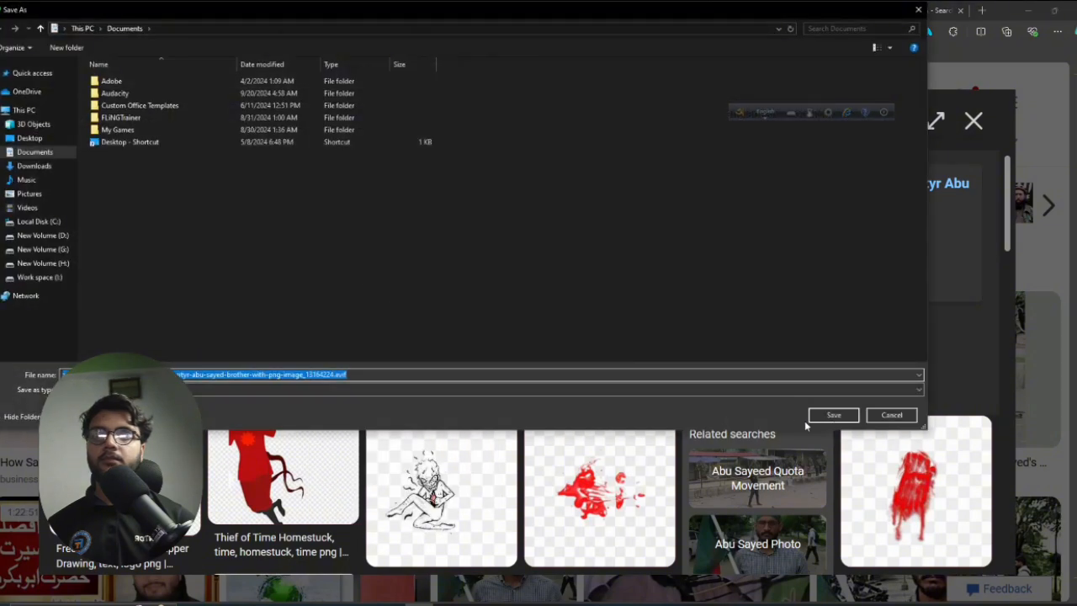
{"action": "left_click", "coordinate": [826, 417]}
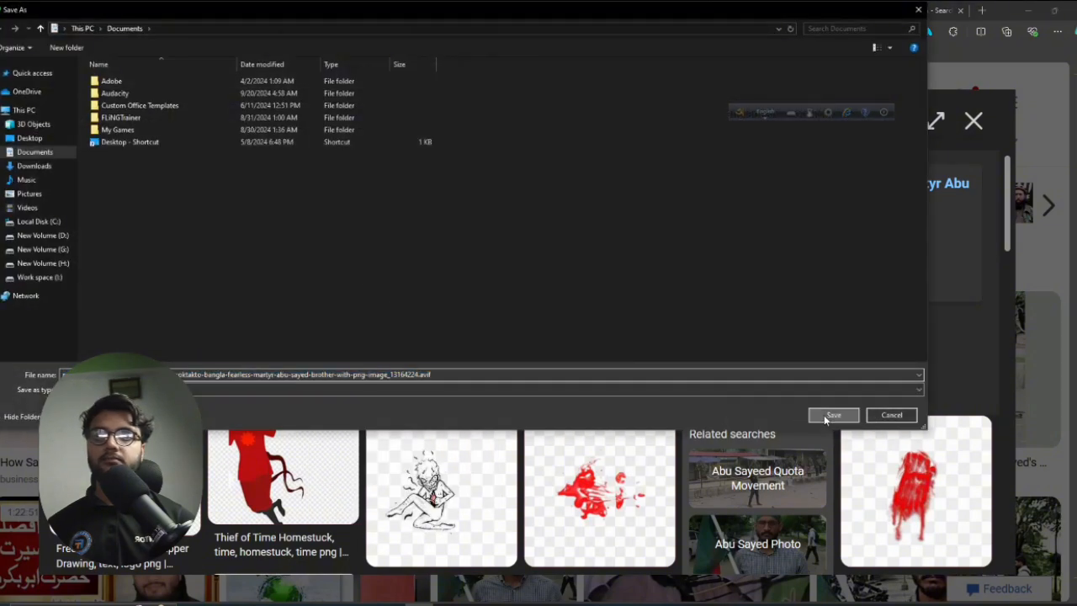
{"action": "left_click", "coordinate": [448, 603]}
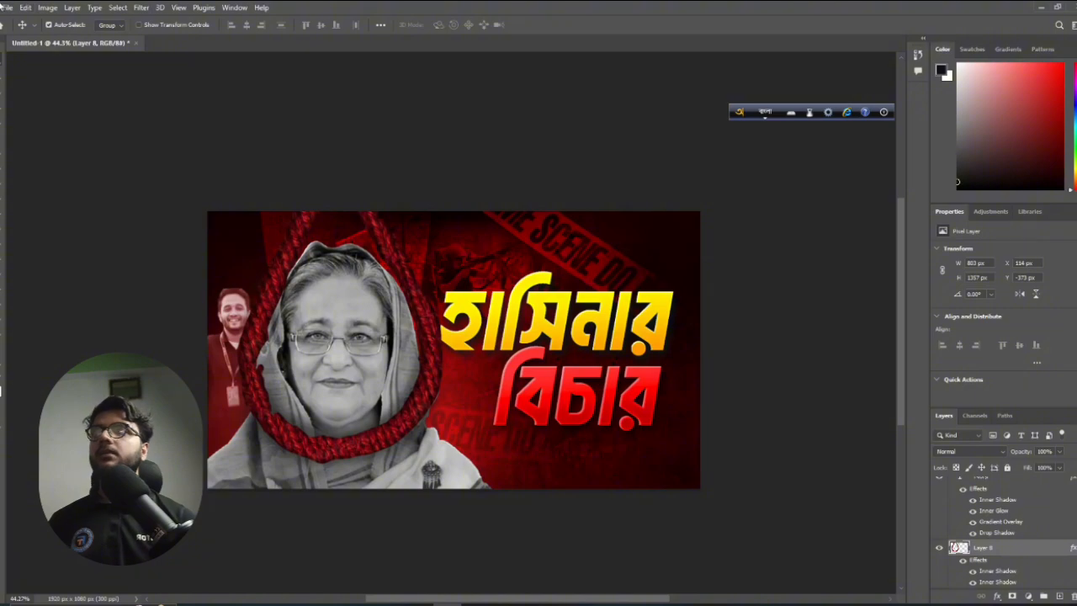
{"action": "left_click", "coordinate": [6, 7]}
{"action": "left_click", "coordinate": [93, 237]}
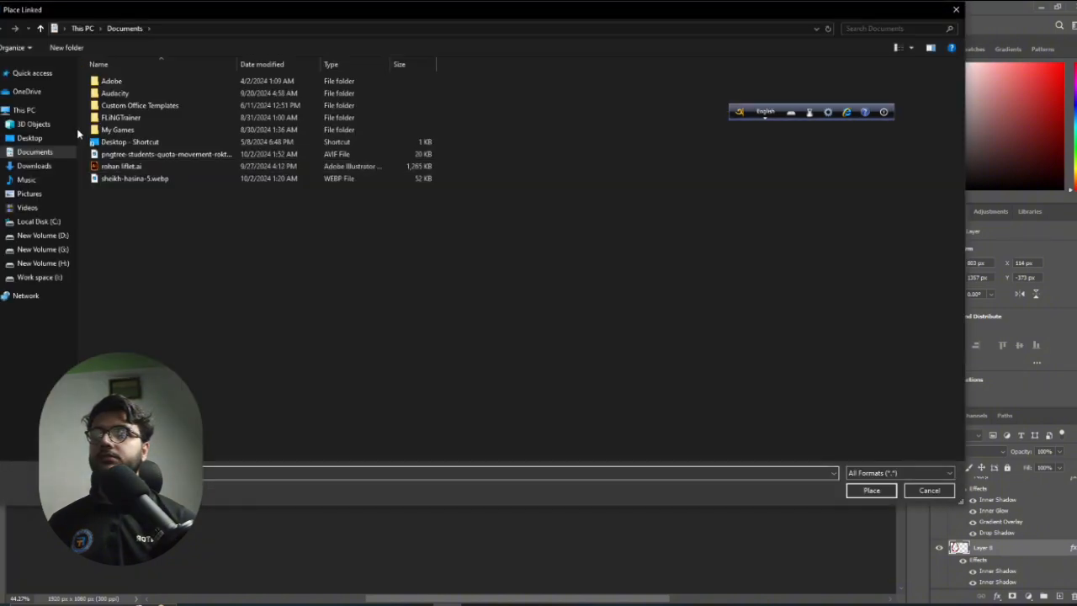
{"action": "left_click", "coordinate": [49, 165]}
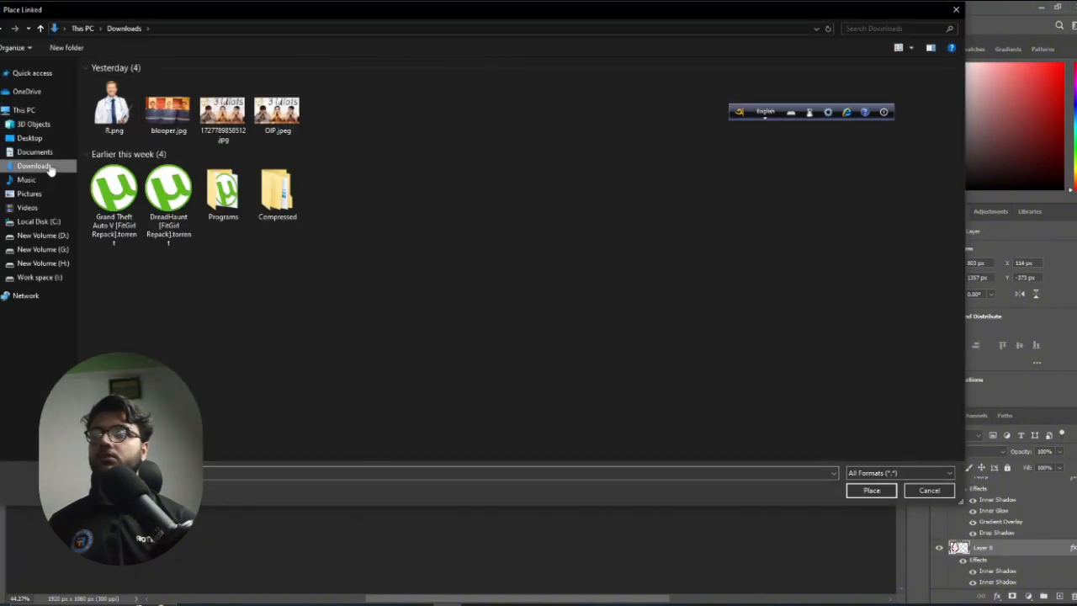
{"action": "left_click", "coordinate": [35, 152]}
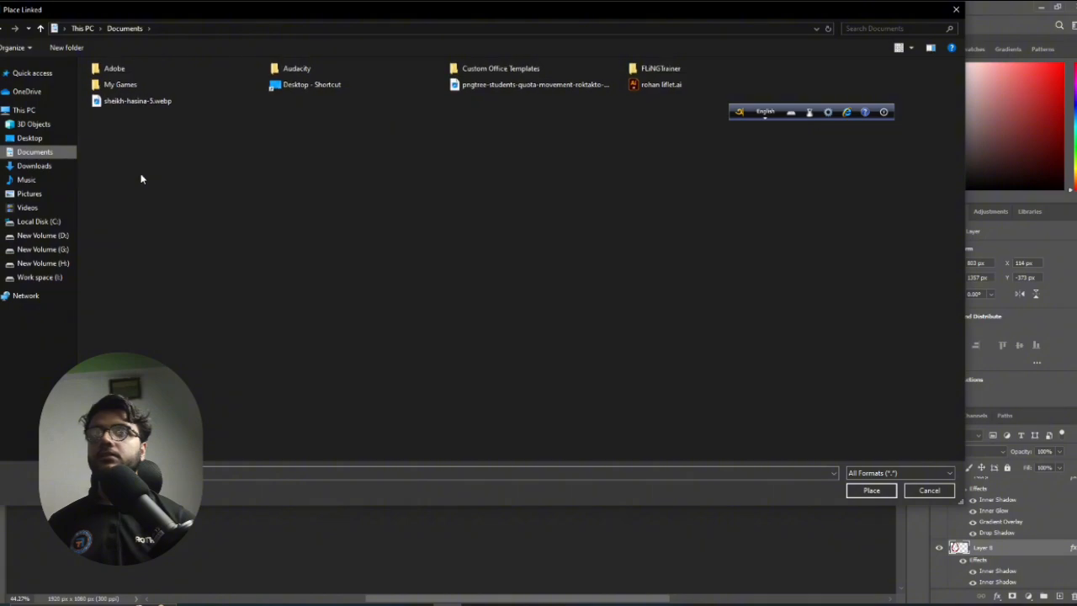
{"action": "scroll", "coordinate": [175, 163], "scroll_direction": "up", "scroll_amount": 5, "text": "ctrl"}
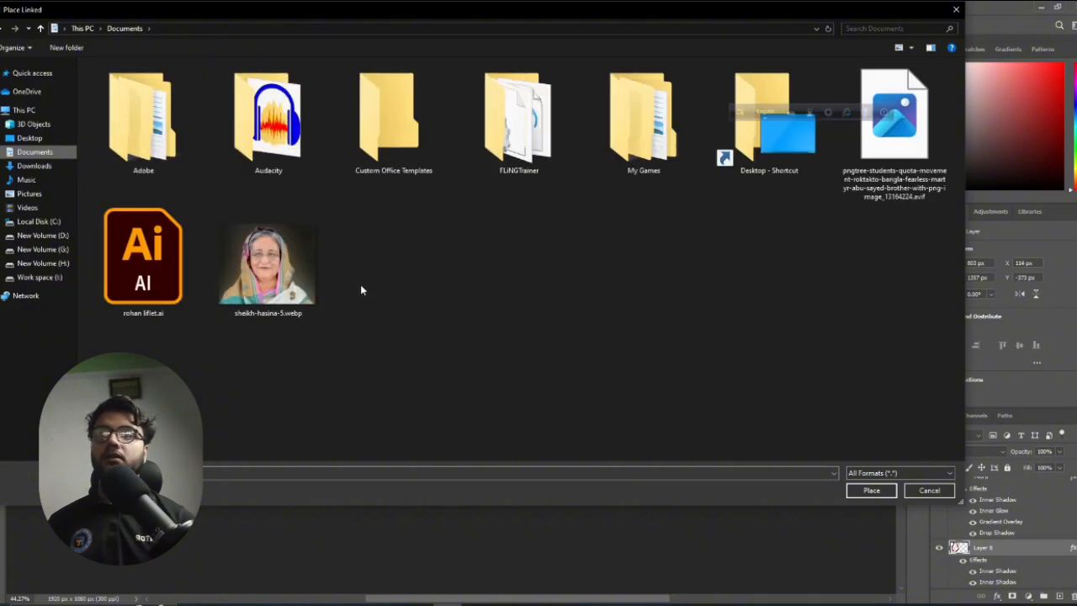
Switch to the browser, copy the black-and-white New Age photo, and paste it into the Photoshop thumbnail in place of the linked file
{"action": "left_click", "coordinate": [419, 605]}
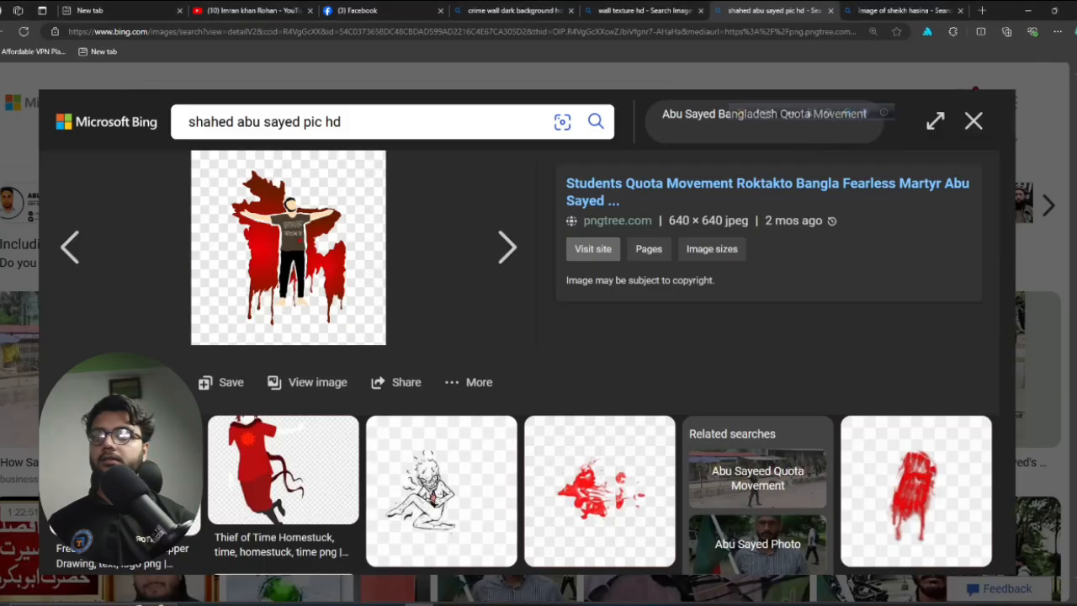
{"action": "left_click", "coordinate": [2, 32]}
{"action": "left_click", "coordinate": [563, 370]}
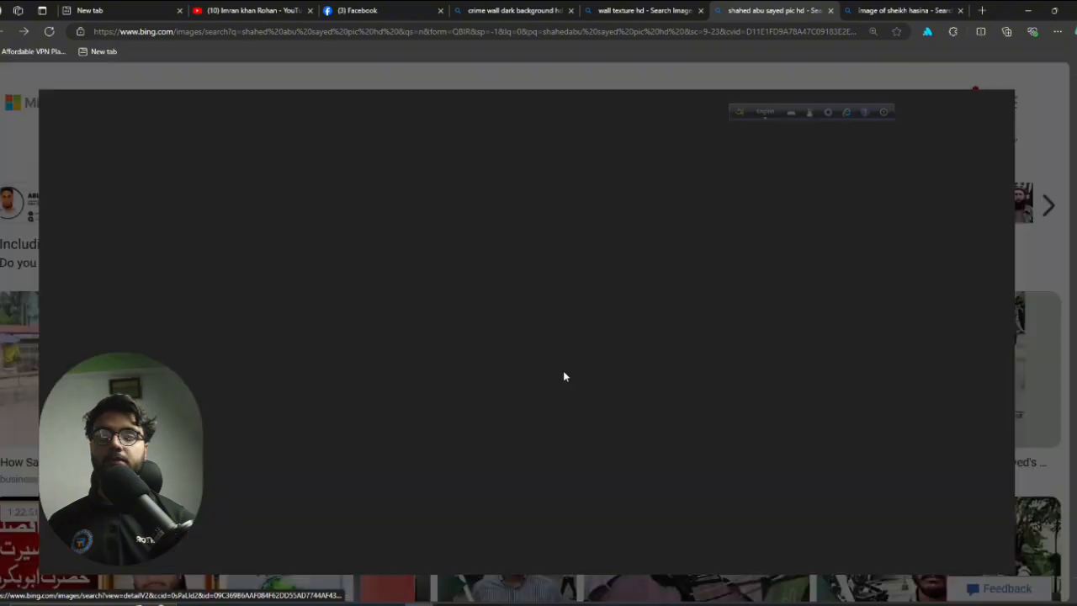
{"action": "right_click", "coordinate": [283, 217]}
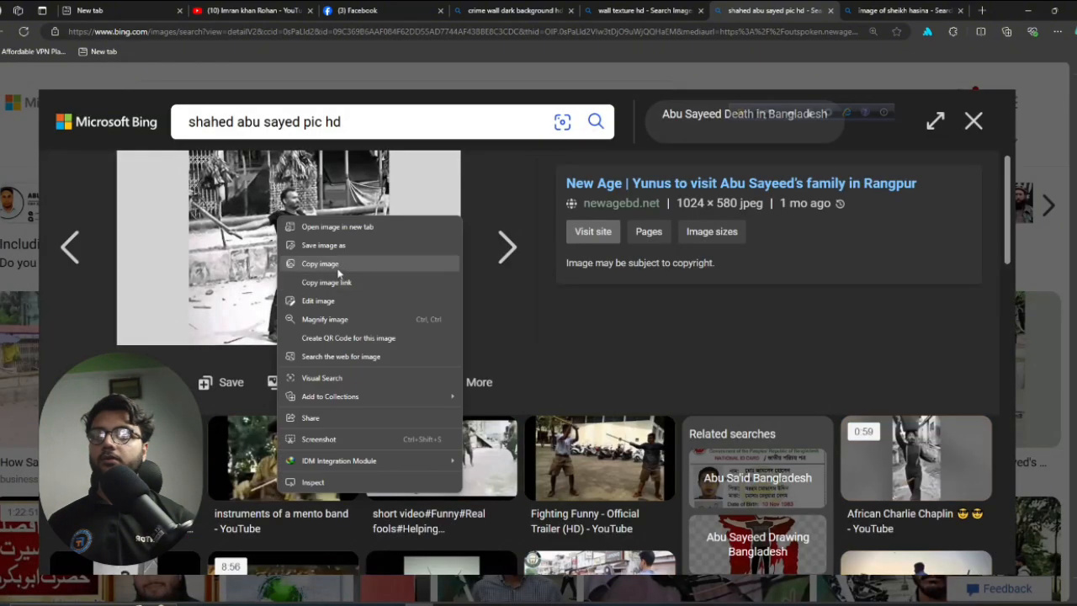
{"action": "left_click", "coordinate": [337, 267]}
{"action": "left_click", "coordinate": [437, 584]}
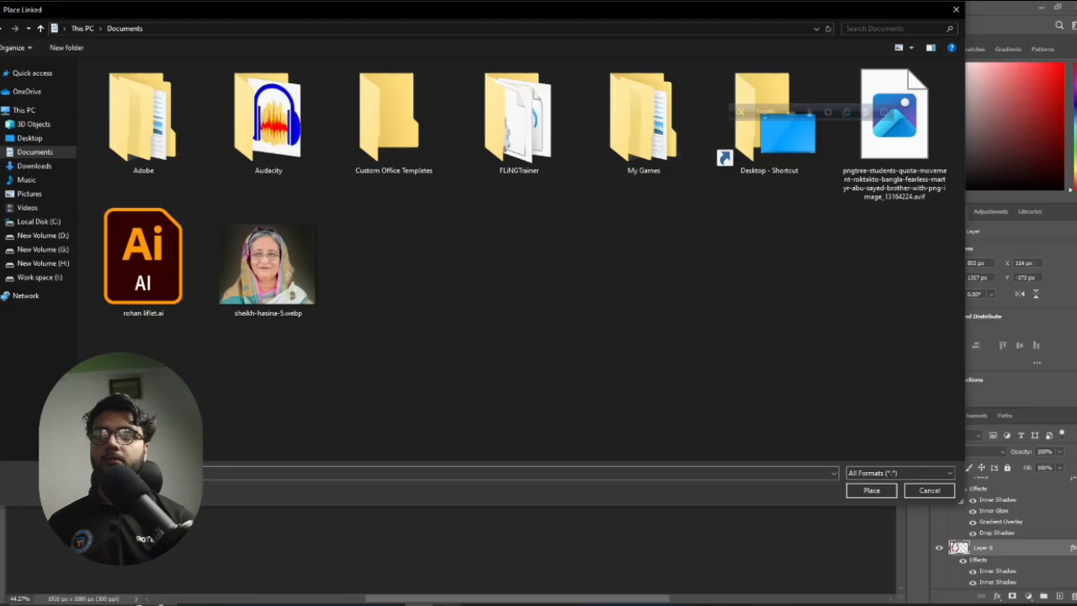
{"action": "left_click", "coordinate": [929, 491]}
{"action": "key", "text": "ctrl+v"}
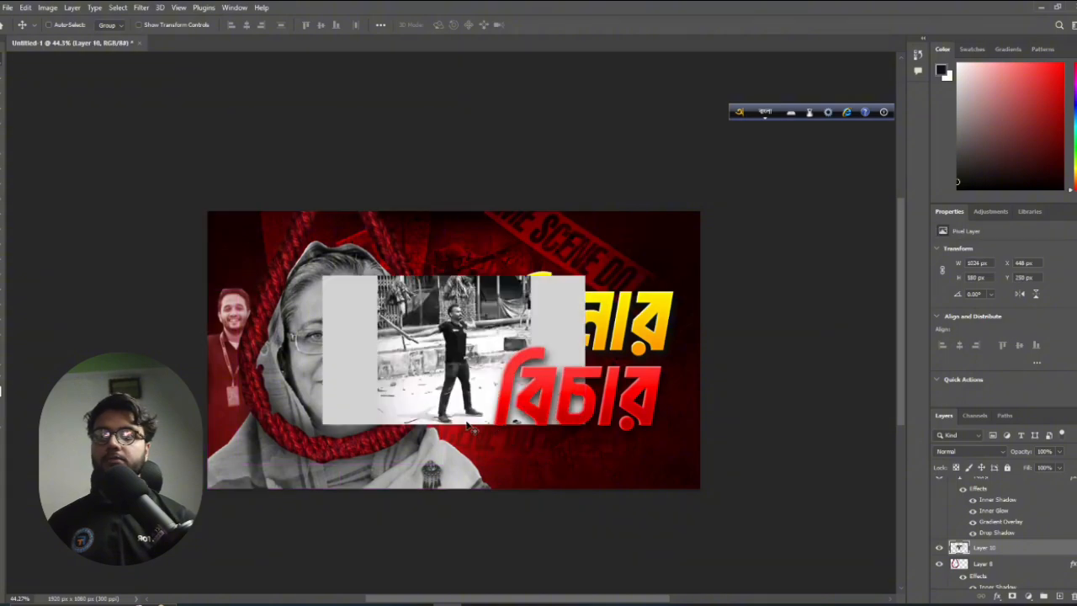
Move the pasted photo on Layer 10 to the canvas's upper-left corner and place its layer directly beneath Color Fill 1
{"action": "scroll", "coordinate": [468, 425], "scroll_direction": "up", "scroll_amount": 1}
{"action": "left_click_drag", "start_coordinate": [468, 421], "coordinate": [209, 326]}
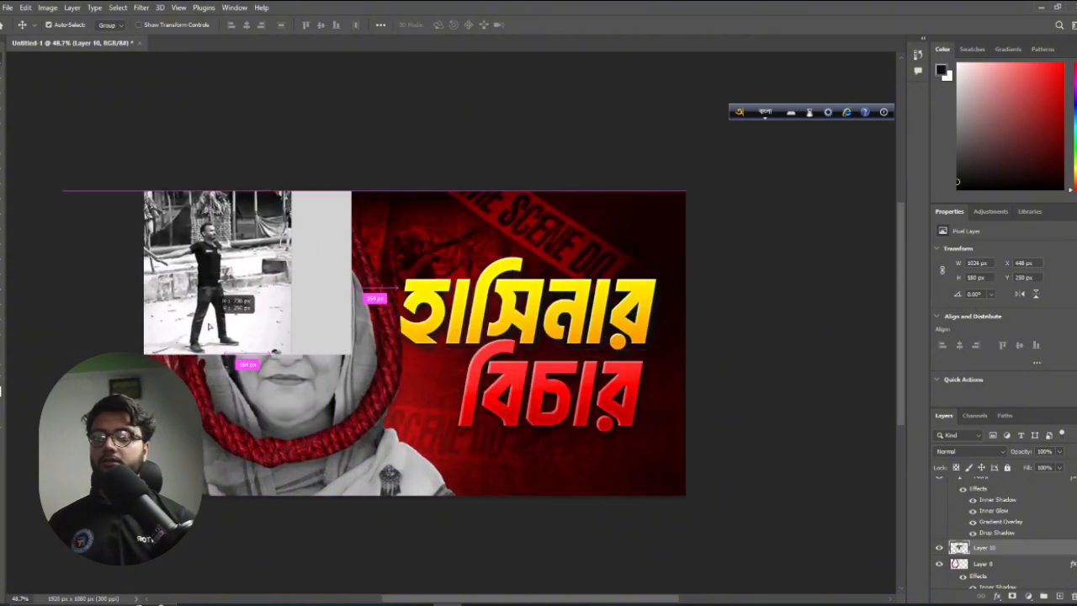
{"action": "scroll", "coordinate": [1026, 533], "scroll_direction": "down", "scroll_amount": 8}
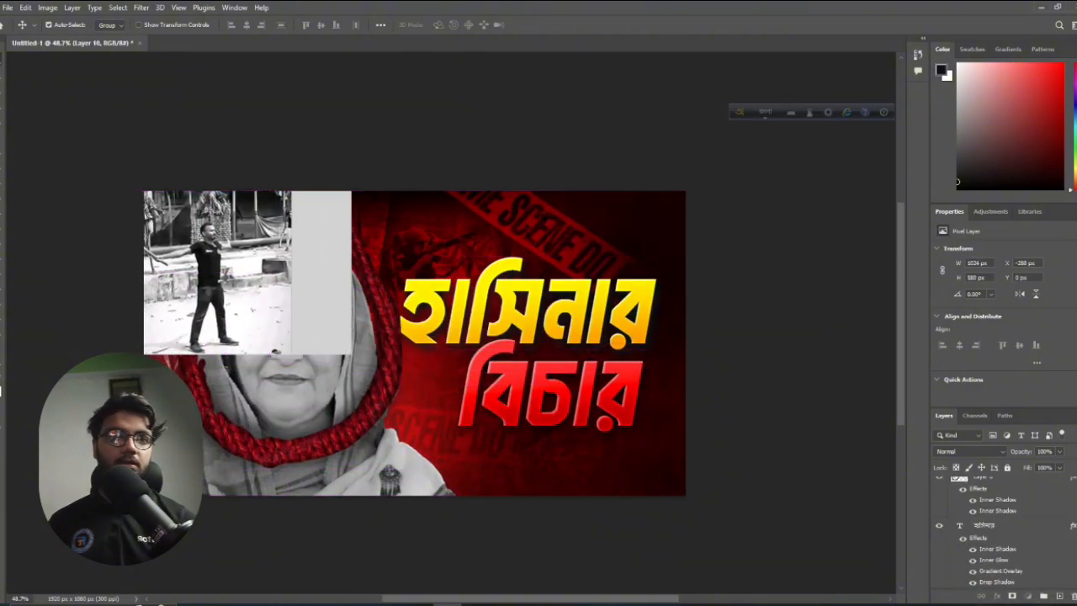
{"action": "left_click_drag", "start_coordinate": [1027, 600], "coordinate": [1026, 568]}
{"action": "scroll", "coordinate": [242, 233], "scroll_direction": "left", "scroll_amount": 1}
{"action": "scroll", "coordinate": [243, 233], "scroll_direction": "up", "scroll_amount": 7}
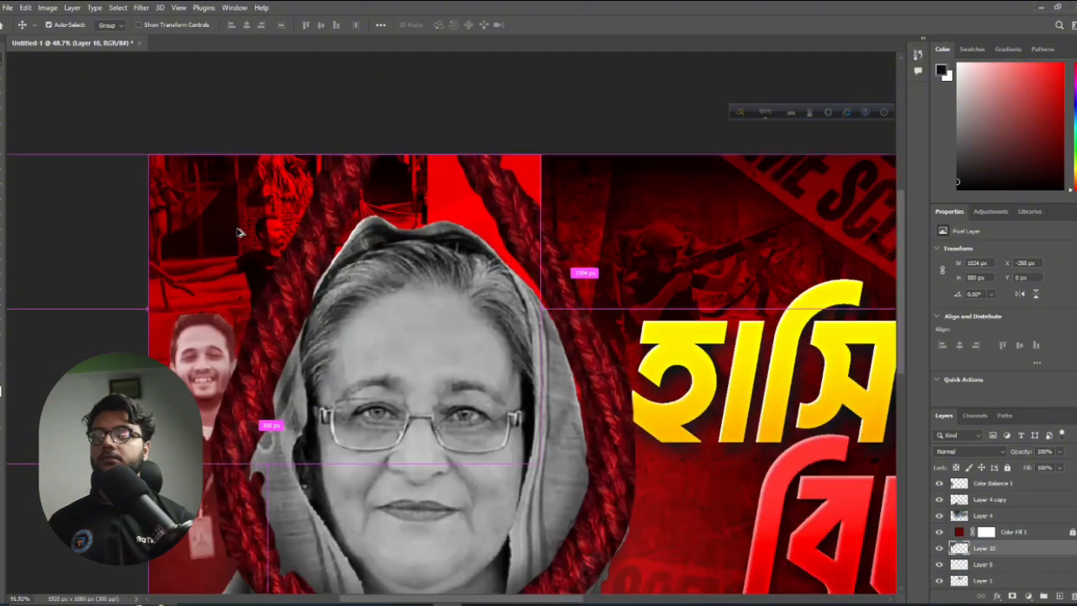
{"action": "left_click_drag", "start_coordinate": [219, 238], "coordinate": [228, 250]}
{"action": "key", "text": "ctrl+z"}
{"action": "left_click_drag", "start_coordinate": [194, 291], "coordinate": [142, 268]}
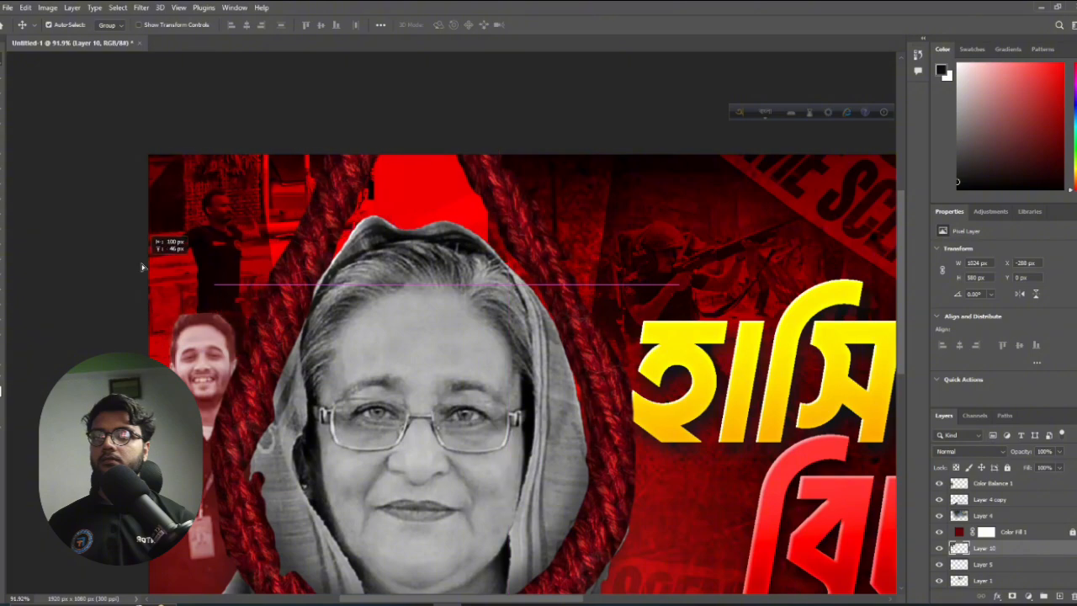
Compare the composition with Layer 6 hidden and shown, and lock that layer
{"action": "scroll", "coordinate": [203, 311], "scroll_direction": "down", "scroll_amount": 1}
{"action": "scroll", "coordinate": [203, 327], "scroll_direction": "down", "scroll_amount": 1}
{"action": "left_click_drag", "start_coordinate": [193, 392], "coordinate": [195, 397]}
{"action": "scroll", "coordinate": [196, 396], "scroll_direction": "down", "scroll_amount": 3}
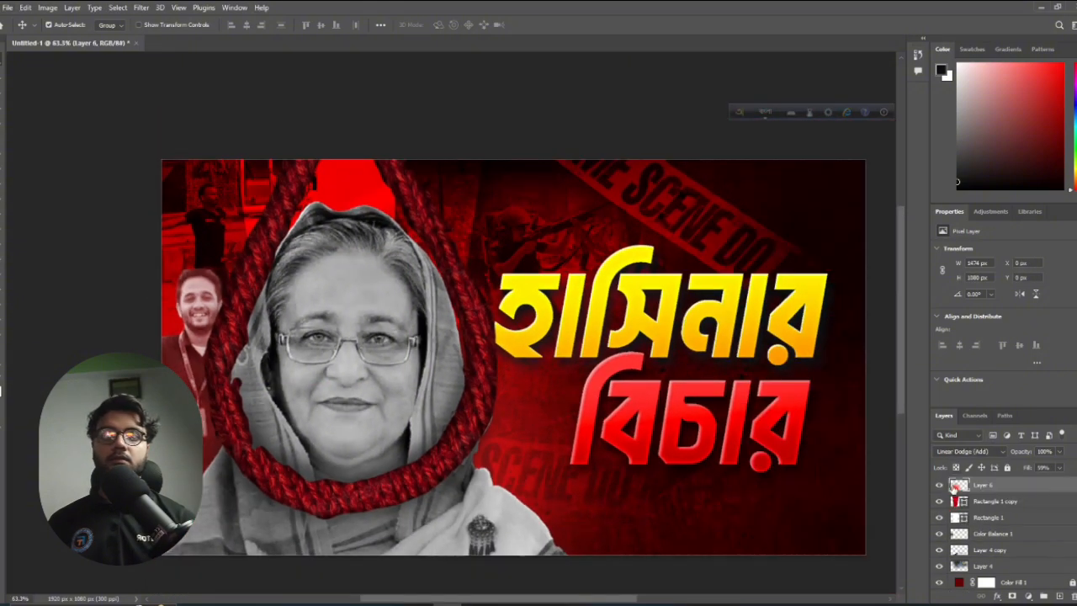
{"action": "left_click", "coordinate": [938, 486]}
{"action": "left_click", "coordinate": [938, 486]}
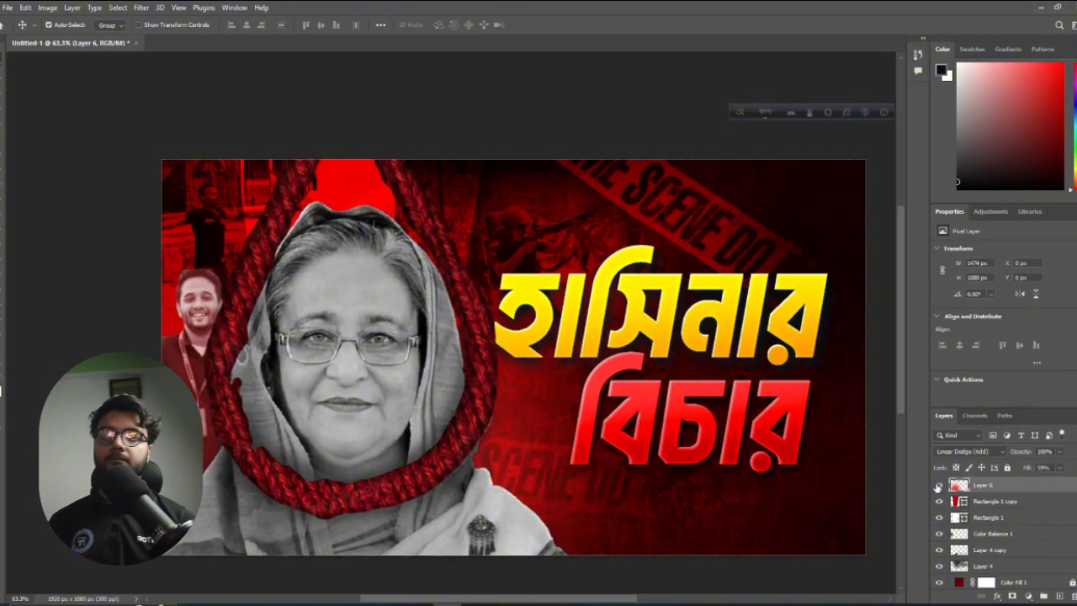
Scale down the second person beside the noose and nudge the outstretched-arms photo slightly to the left above him
{"action": "left_click_drag", "start_coordinate": [222, 323], "coordinate": [216, 311]}
{"action": "key", "text": "ctrl+t"}
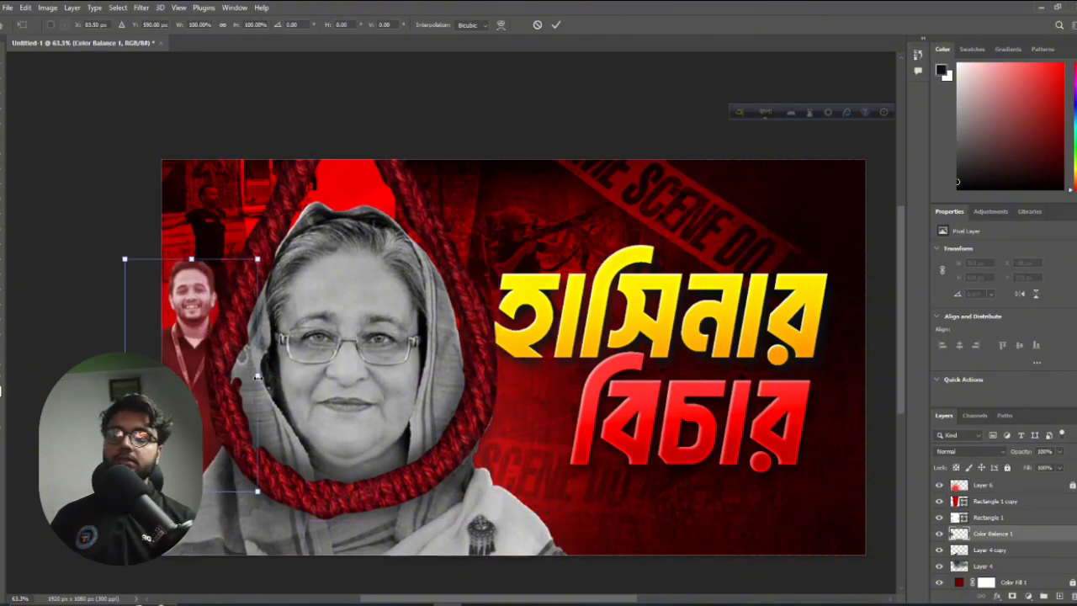
{"action": "left_click_drag", "start_coordinate": [257, 377], "coordinate": [178, 367]}
{"action": "key", "text": "Return"}
{"action": "left_click_drag", "start_coordinate": [192, 257], "coordinate": [180, 255]}
{"action": "mouse_move", "coordinate": [194, 255]}
{"action": "left_mouse_down"}
{"action": "mouse_move", "coordinate": [212, 276]}
{"action": "mouse_move", "coordinate": [201, 260]}
{"action": "left_mouse_up"}
{"action": "scroll", "coordinate": [202, 258], "scroll_direction": "up", "scroll_amount": 2}
{"action": "key", "text": "ctrl+t"}
{"action": "scroll", "coordinate": [90, 271], "scroll_direction": "down", "scroll_amount": 5}
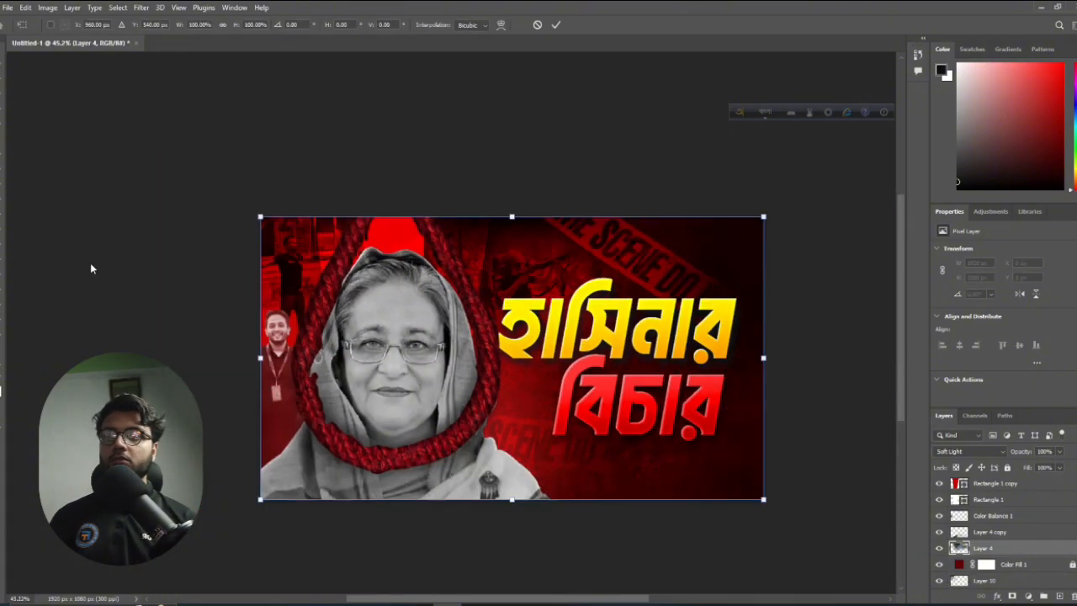
{"action": "key", "text": "Return"}
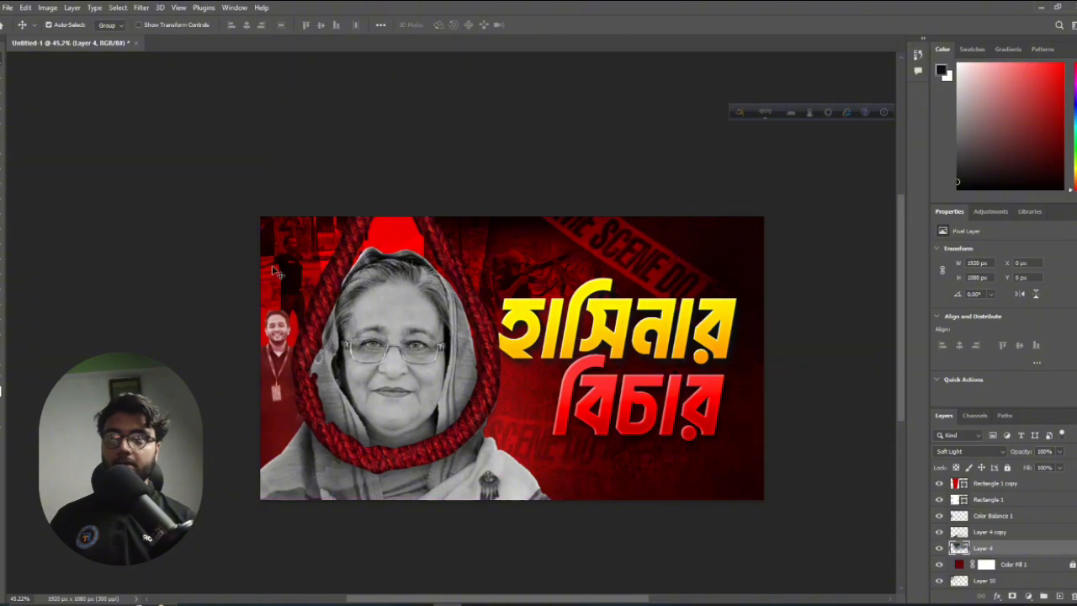
{"action": "scroll", "coordinate": [271, 257], "scroll_direction": "up", "scroll_amount": 3}
Enlarge the outstretched-arms photo on Layer 10 to 1352 × 767 px and reposition it so the man stands left of the noose
{"action": "left_click", "coordinate": [266, 330]}
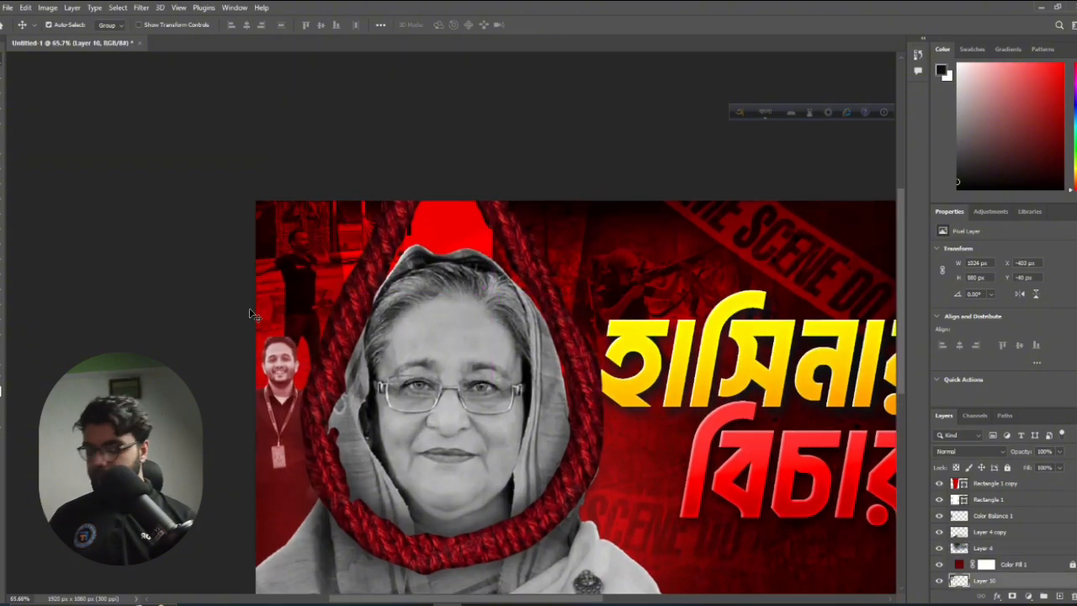
{"action": "key", "text": "ctrl+t"}
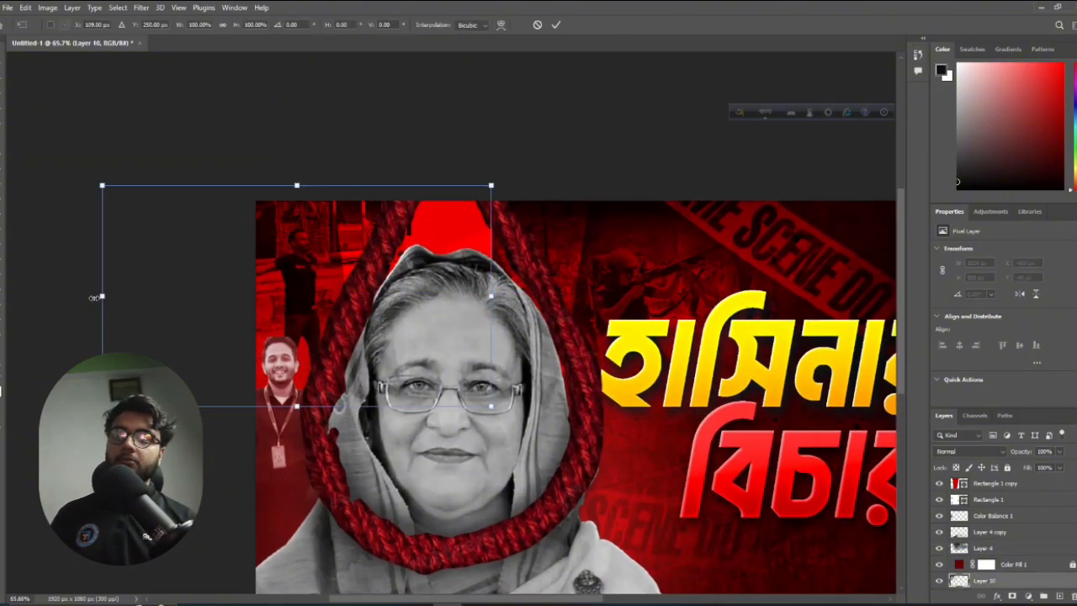
{"action": "left_click_drag", "start_coordinate": [96, 297], "coordinate": [39, 296]}
{"action": "left_click_drag", "start_coordinate": [294, 296], "coordinate": [270, 308]}
{"action": "key", "text": "Return"}
{"action": "scroll", "coordinate": [300, 278], "scroll_direction": "up", "scroll_amount": 4}
{"action": "key", "text": "ctrl+z"}
{"action": "scroll", "coordinate": [238, 228], "scroll_direction": "down", "scroll_amount": 4}
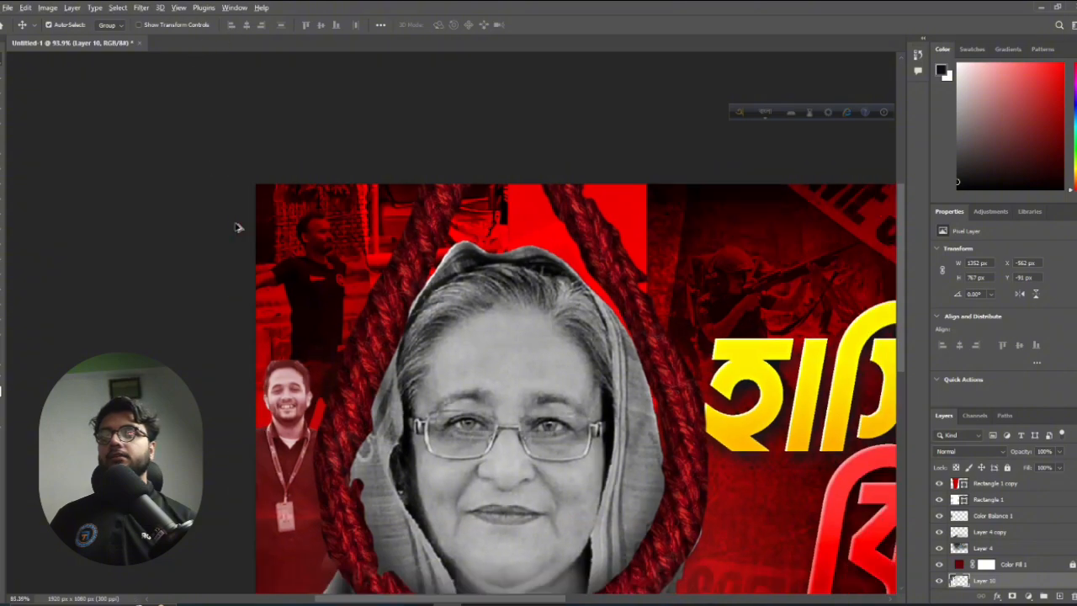
Try to isolate the man in the Layer 10 photo with Focus Area and Select Subject
{"action": "scroll", "coordinate": [284, 240], "scroll_direction": "up", "scroll_amount": 3}
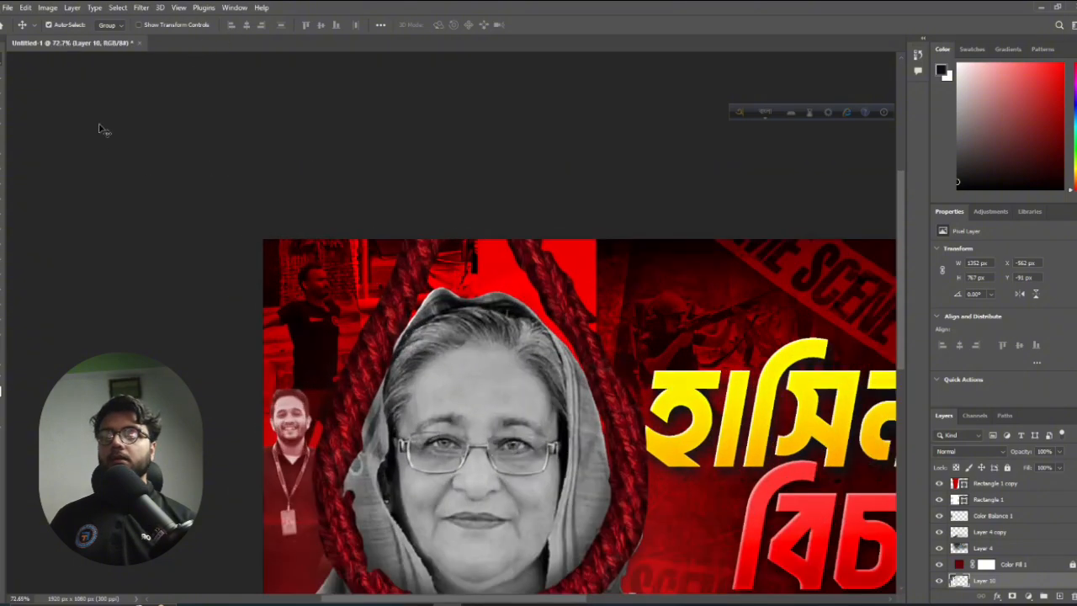
{"action": "left_click", "coordinate": [117, 8]}
{"action": "left_click", "coordinate": [157, 135]}
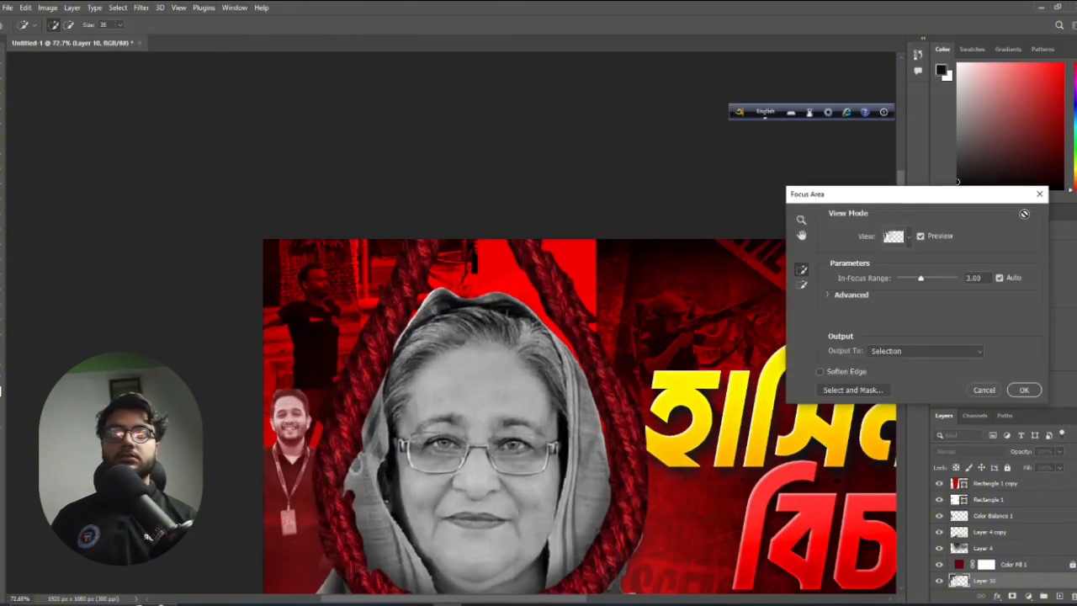
{"action": "left_click", "coordinate": [1025, 389]}
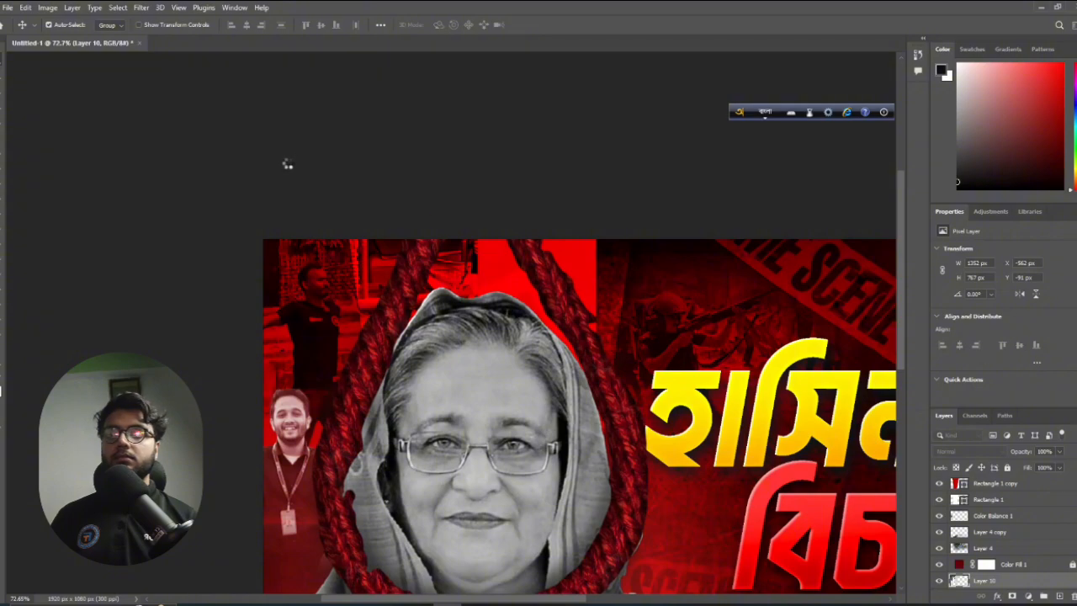
{"action": "scroll", "coordinate": [296, 237], "scroll_direction": "down", "scroll_amount": 1}
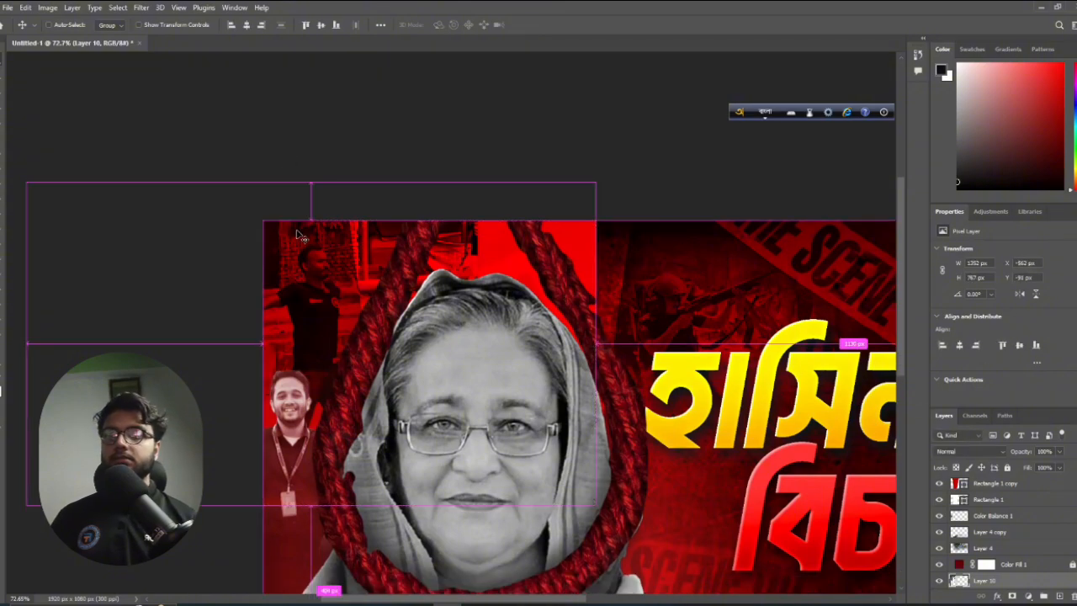
{"action": "left_click", "coordinate": [116, 7]}
{"action": "left_click", "coordinate": [157, 149]}
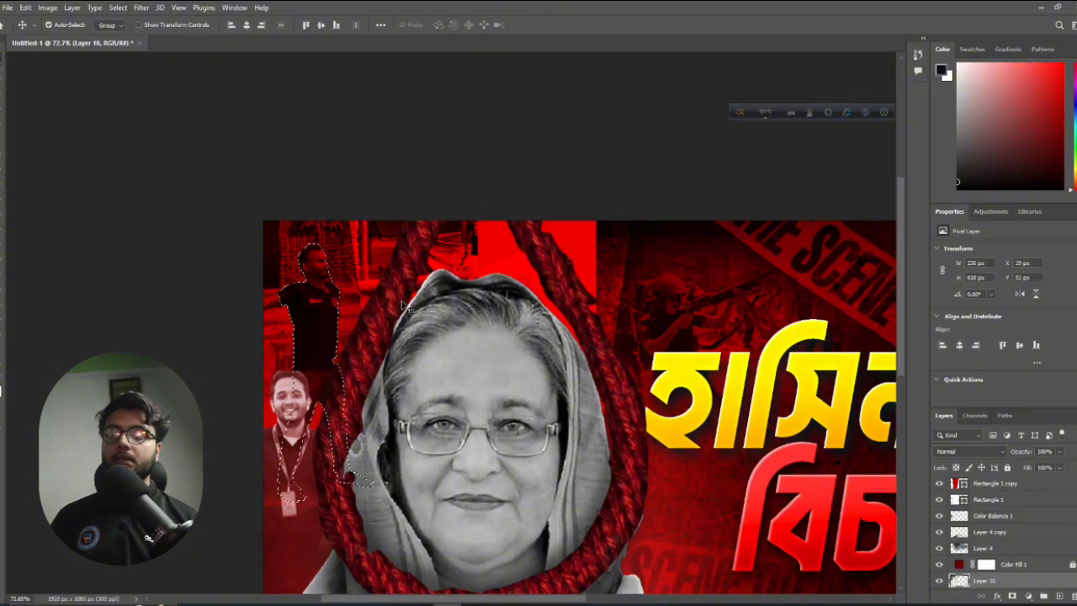
{"action": "left_click_drag", "start_coordinate": [335, 286], "coordinate": [299, 326]}
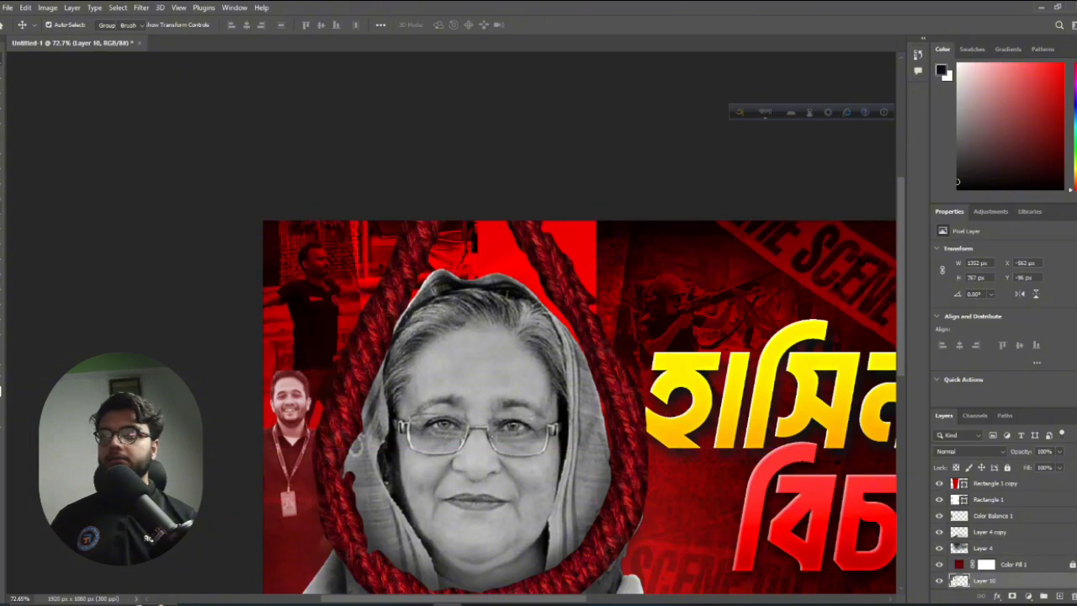
Erase the bright parts of the Layer 10 photo behind the noose and portrait with a large soft Eraser
{"action": "key", "text": "e"}
{"action": "key", "text": "ctrl+minus"}
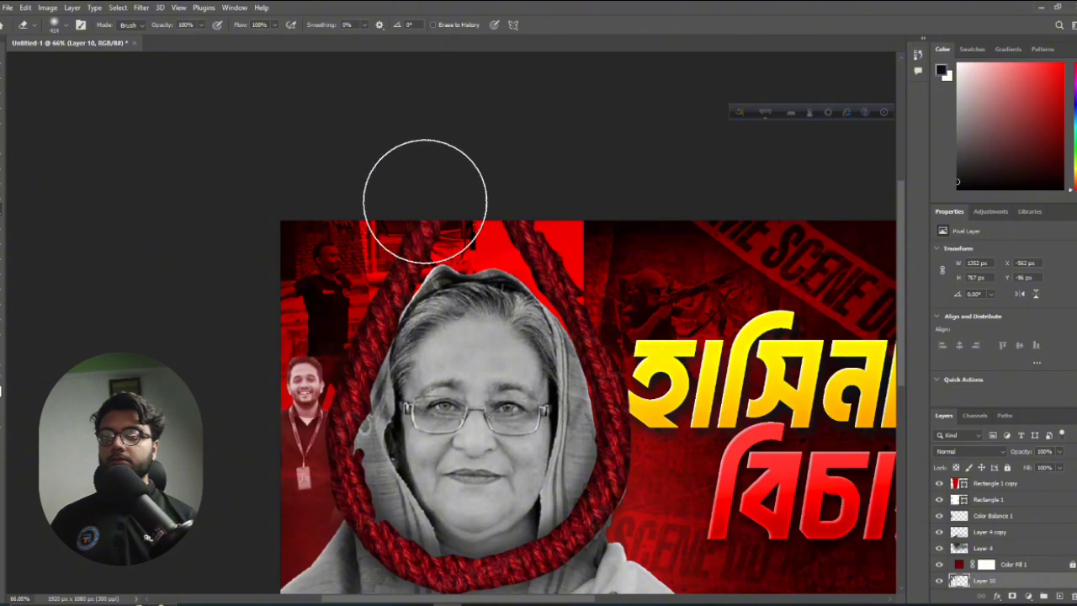
{"action": "mouse_move", "coordinate": [425, 202]}
{"action": "left_mouse_down"}
{"action": "mouse_move", "coordinate": [466, 230]}
{"action": "mouse_move", "coordinate": [452, 271]}
{"action": "mouse_move", "coordinate": [471, 282]}
{"action": "mouse_move", "coordinate": [467, 270]}
{"action": "mouse_move", "coordinate": [575, 207]}
{"action": "mouse_move", "coordinate": [565, 302]}
{"action": "mouse_move", "coordinate": [571, 291]}
{"action": "mouse_move", "coordinate": [541, 342]}
{"action": "mouse_move", "coordinate": [450, 364]}
{"action": "mouse_move", "coordinate": [419, 339]}
{"action": "mouse_move", "coordinate": [432, 349]}
{"action": "mouse_move", "coordinate": [407, 387]}
{"action": "mouse_move", "coordinate": [446, 381]}
{"action": "left_mouse_up"}
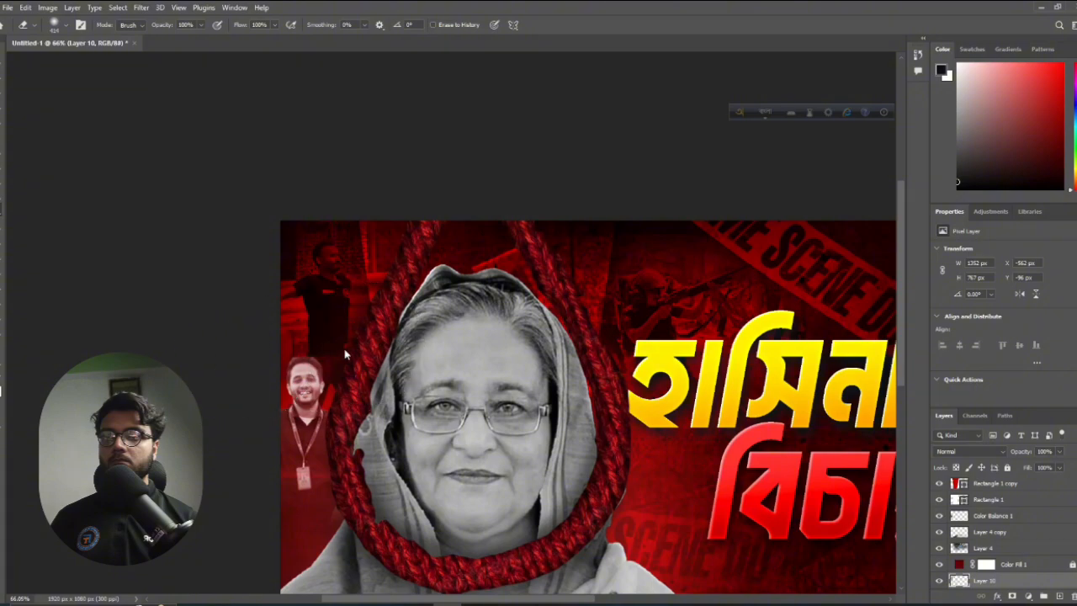
Erase the remaining edges of the Layer 10 photo above the second person and around the rope with a smaller soft Eraser
{"action": "mouse_move", "coordinate": [366, 345]}
{"action": "left_mouse_down"}
{"action": "mouse_move", "coordinate": [317, 354]}
{"action": "mouse_move", "coordinate": [276, 329]}
{"action": "left_mouse_up"}
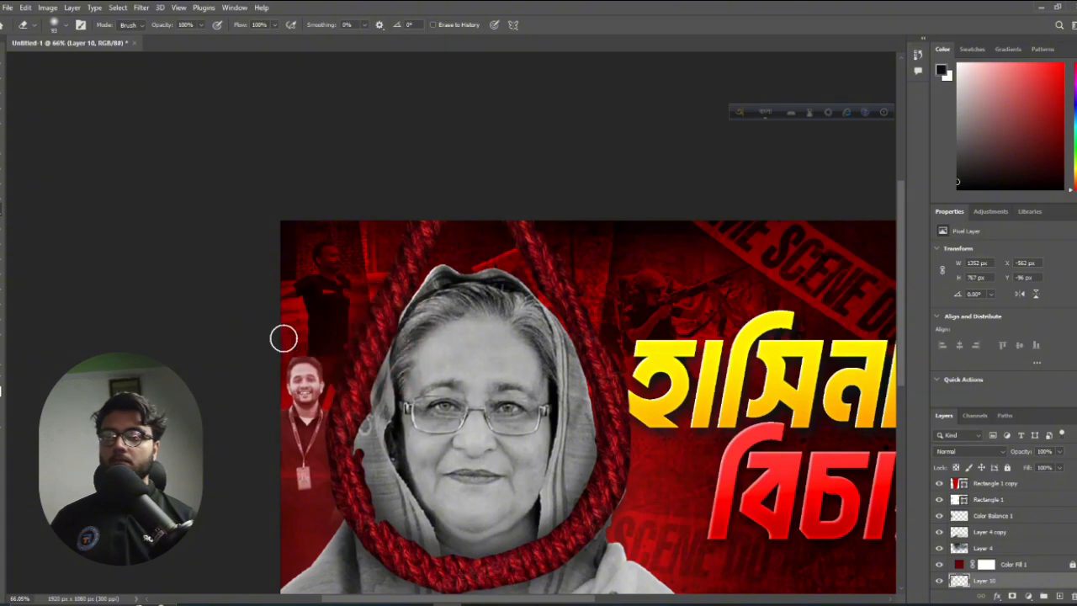
{"action": "left_click_drag", "start_coordinate": [294, 339], "coordinate": [325, 343]}
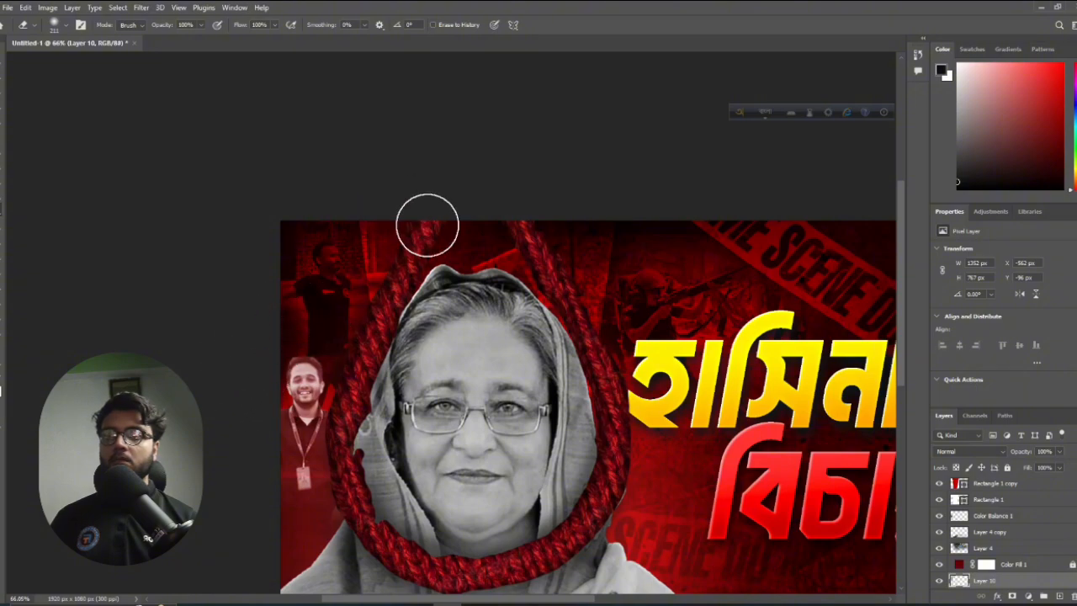
{"action": "scroll", "coordinate": [368, 319], "scroll_direction": "down", "scroll_amount": 4}
{"action": "scroll", "coordinate": [510, 296], "scroll_direction": "up", "scroll_amount": 3}
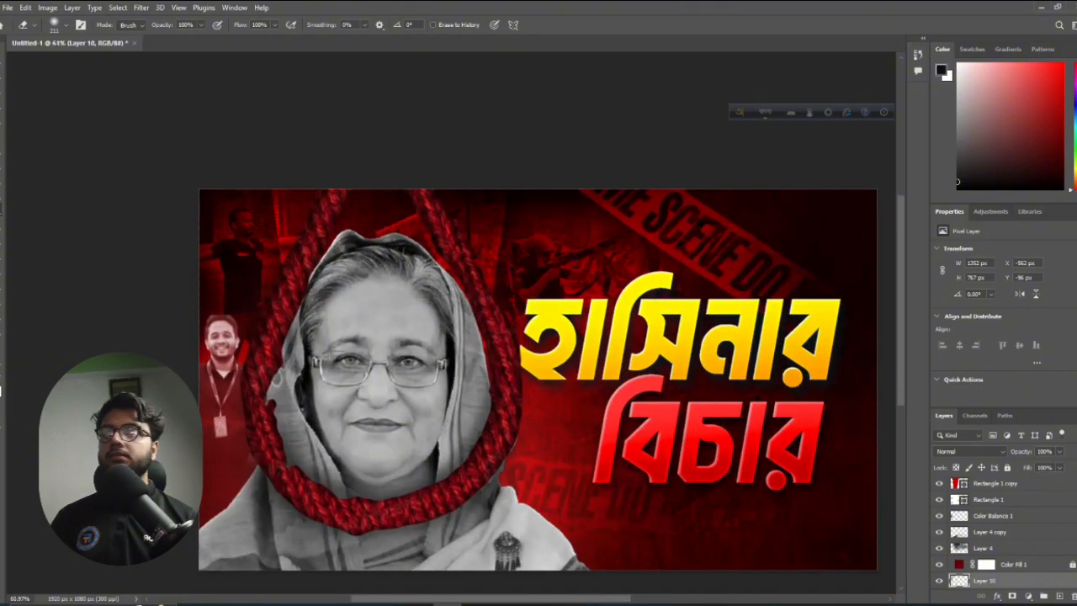
Try to place a duplicate of the Layer 4 crime-scene tape texture in the lower right area of the thumbnail
{"action": "key", "text": "v"}
{"action": "scroll", "coordinate": [522, 263], "scroll_direction": "down", "scroll_amount": 4}
{"action": "left_click_drag", "start_coordinate": [525, 263], "coordinate": [526, 263]}
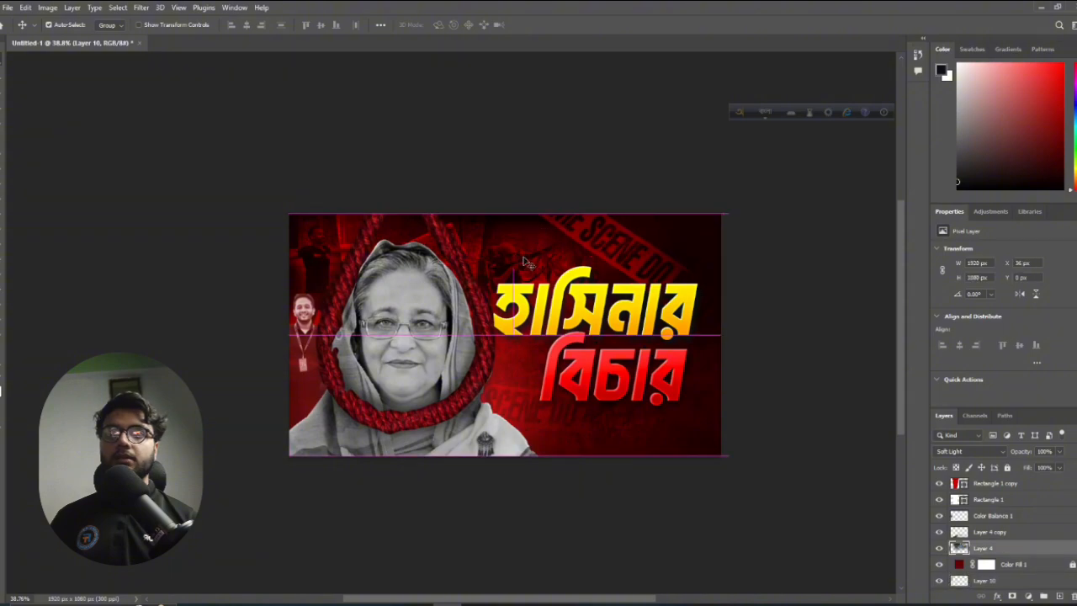
{"action": "scroll", "coordinate": [528, 263], "scroll_direction": "up", "scroll_amount": 3}
{"action": "left_click", "coordinate": [516, 269]}
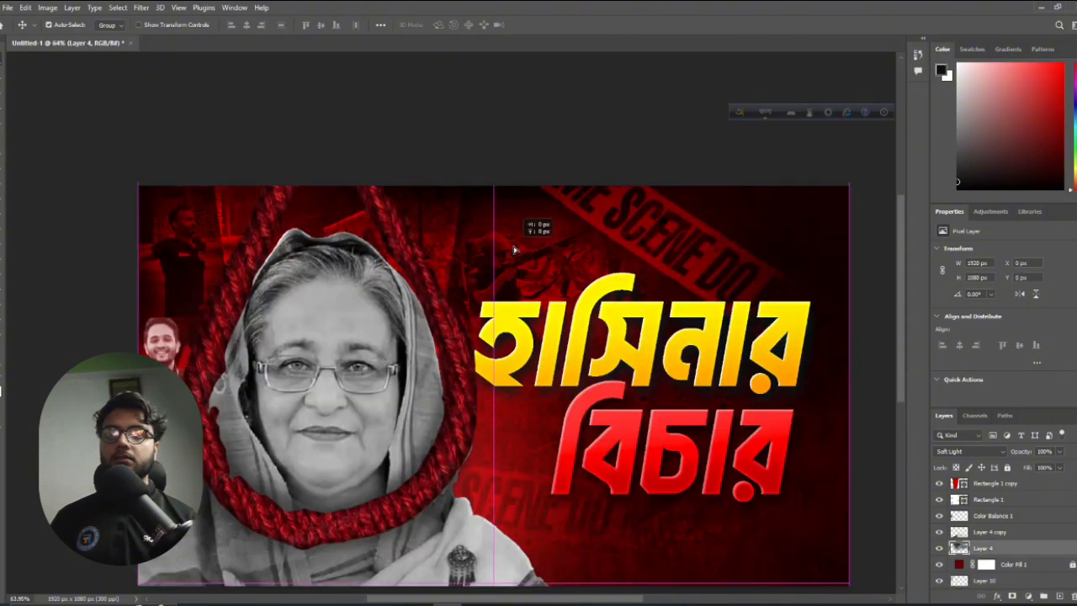
{"action": "scroll", "coordinate": [547, 244], "scroll_direction": "down", "scroll_amount": 3}
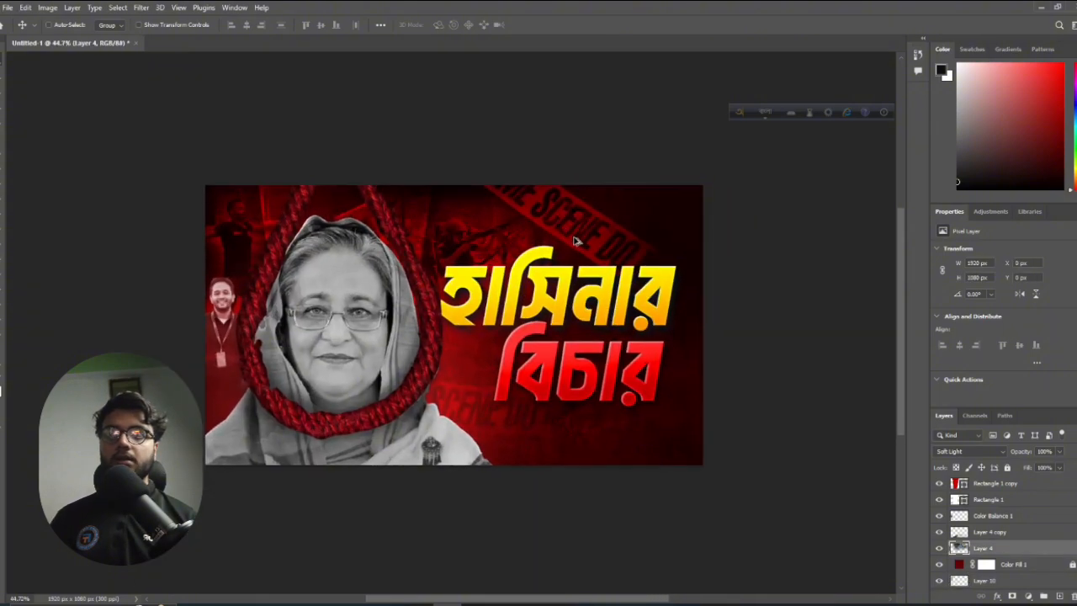
{"action": "left_click_drag", "start_coordinate": [573, 243], "coordinate": [732, 444]}
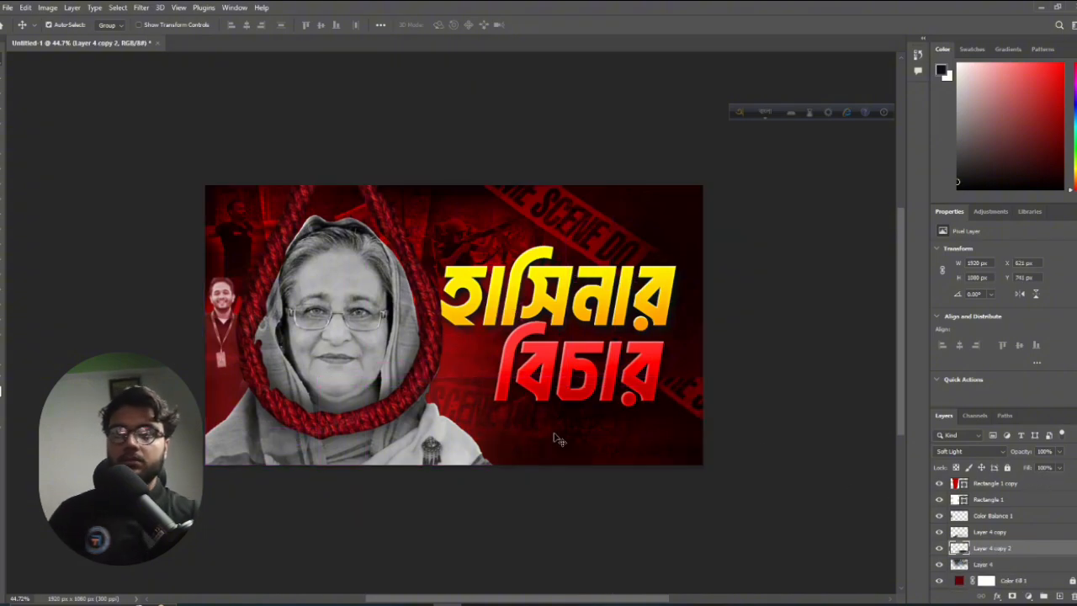
{"action": "key", "text": "ctrl+z"}
Nudge the yellow title word slightly down and shift the red title word slightly to the right, close beneath it
{"action": "scroll", "coordinate": [621, 379], "scroll_direction": "up", "scroll_amount": 2}
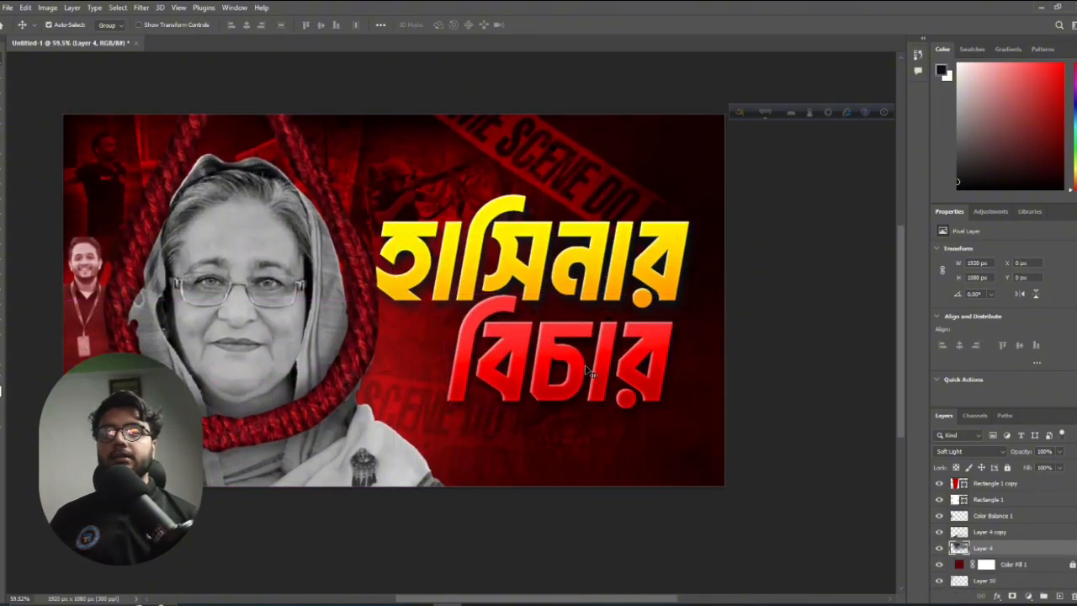
{"action": "scroll", "coordinate": [620, 383], "scroll_direction": "up", "scroll_amount": 1}
{"action": "scroll", "coordinate": [569, 458], "scroll_direction": "down", "scroll_amount": 2}
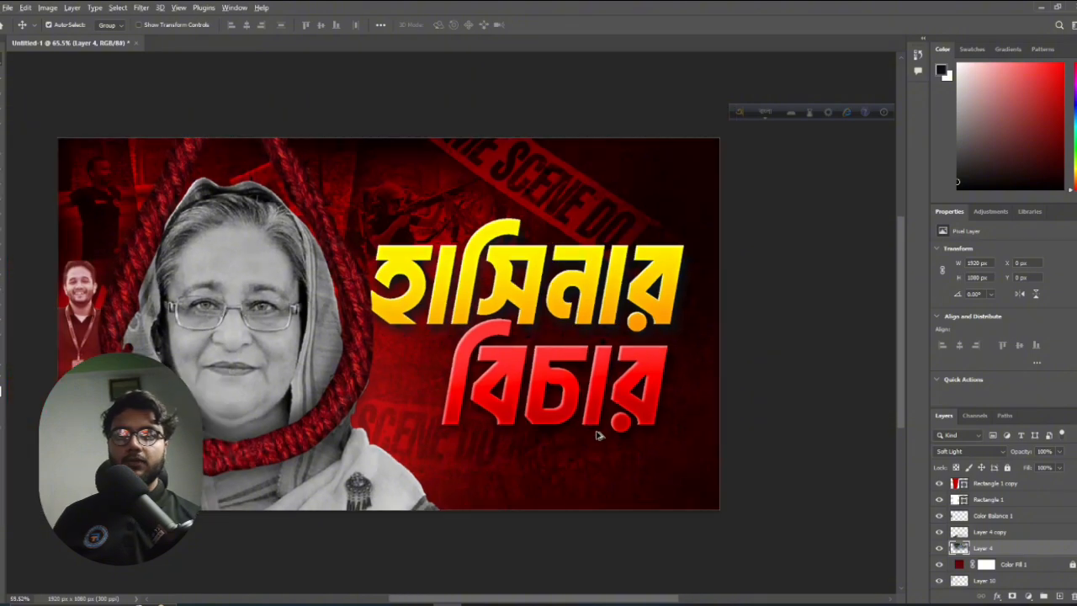
{"action": "scroll", "coordinate": [631, 421], "scroll_direction": "left", "scroll_amount": 1}
{"action": "scroll", "coordinate": [640, 412], "scroll_direction": "right", "scroll_amount": 2}
{"action": "scroll", "coordinate": [636, 407], "scroll_direction": "up", "scroll_amount": 1}
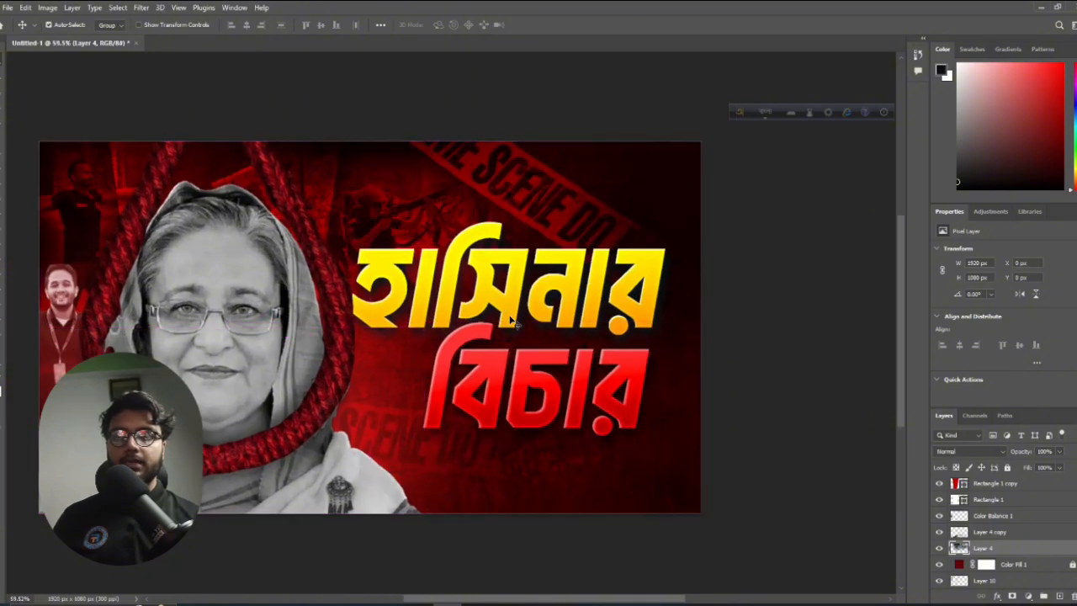
{"action": "left_click_drag", "start_coordinate": [510, 320], "coordinate": [523, 425]}
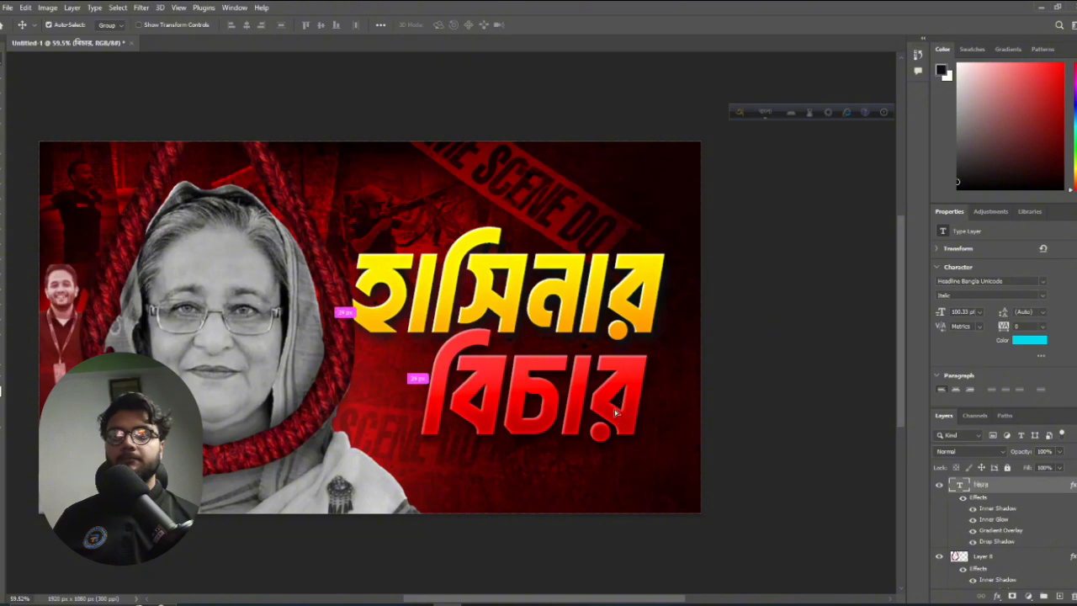
{"action": "left_click_drag", "start_coordinate": [616, 412], "coordinate": [621, 407]}
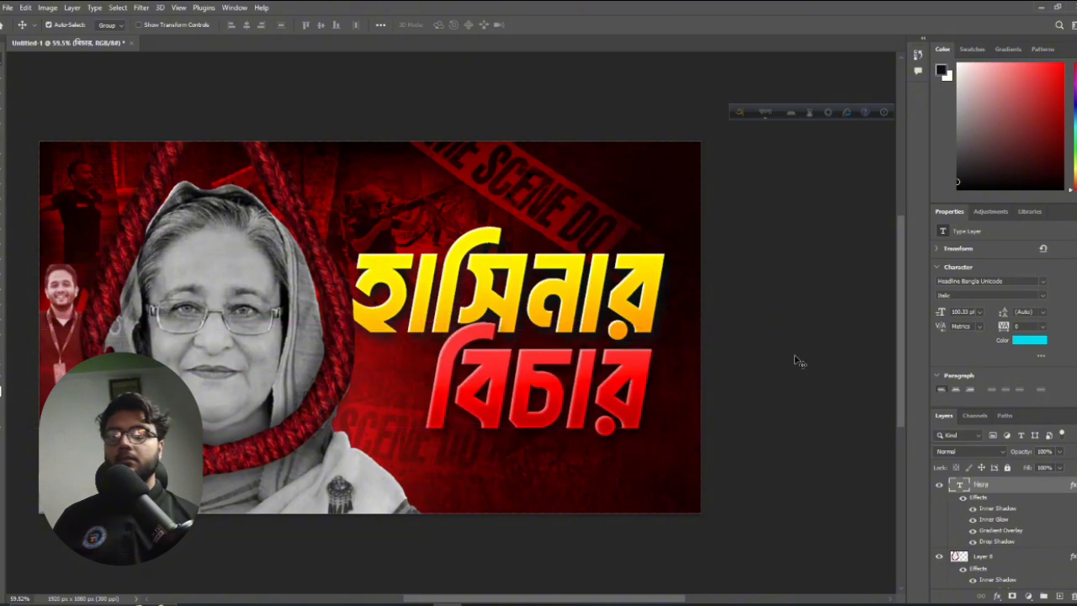
Deselect all layers and examine the overall thumbnail composition and the spacing of the title
{"action": "left_click", "coordinate": [796, 361]}
{"action": "scroll", "coordinate": [780, 362], "scroll_direction": "down", "scroll_amount": 2}
{"action": "scroll", "coordinate": [757, 358], "scroll_direction": "left", "scroll_amount": 1}
{"action": "scroll", "coordinate": [610, 322], "scroll_direction": "up", "scroll_amount": 1}
{"action": "scroll", "coordinate": [611, 321], "scroll_direction": "down", "scroll_amount": 2}
{"action": "scroll", "coordinate": [644, 330], "scroll_direction": "left", "scroll_amount": 1}
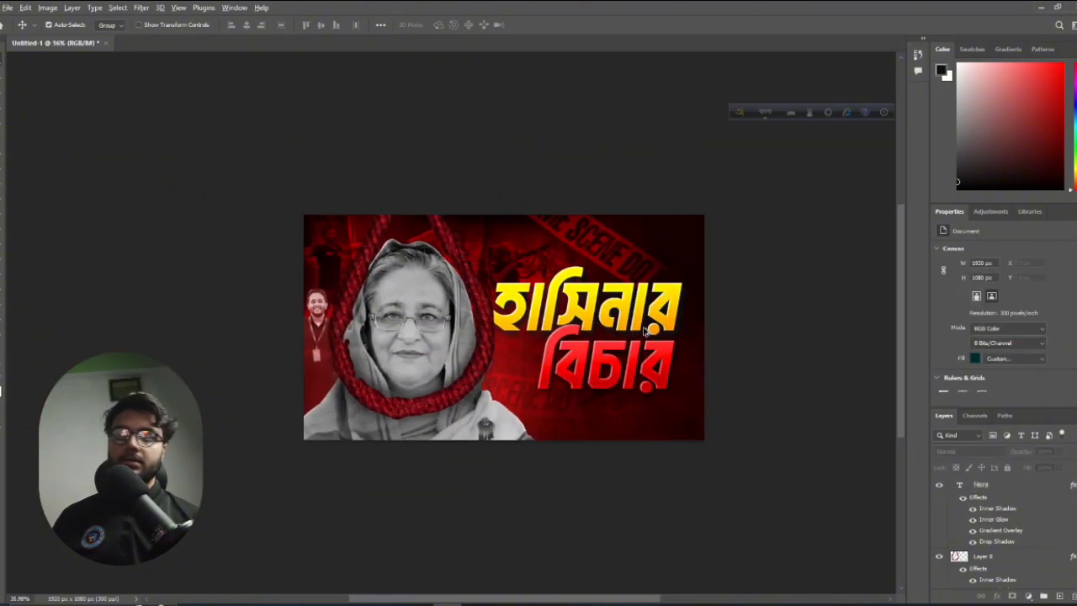
{"action": "scroll", "coordinate": [646, 331], "scroll_direction": "up", "scroll_amount": 1}
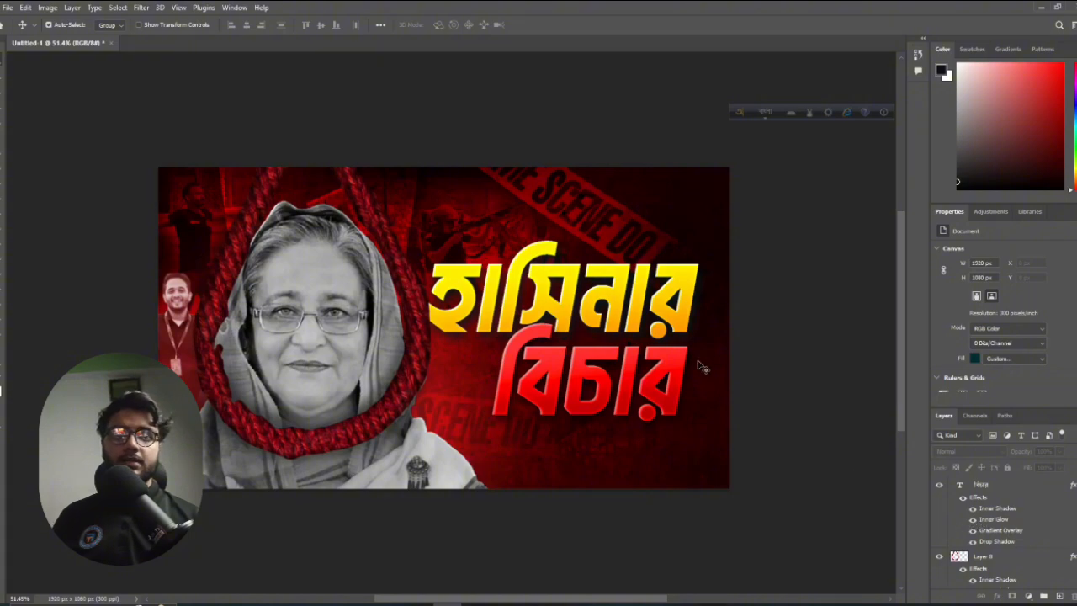
{"action": "scroll", "coordinate": [700, 367], "scroll_direction": "up", "scroll_amount": 2}
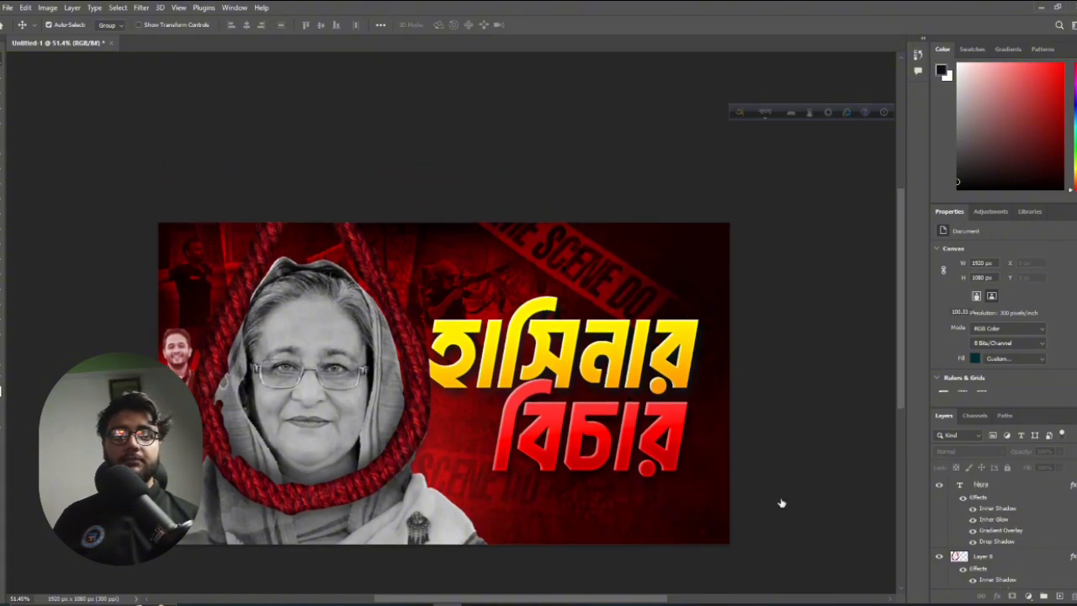
Add a new layer above the red title text and set its blending mode to Linear Dodge (Add)
{"action": "left_click", "coordinate": [1010, 486]}
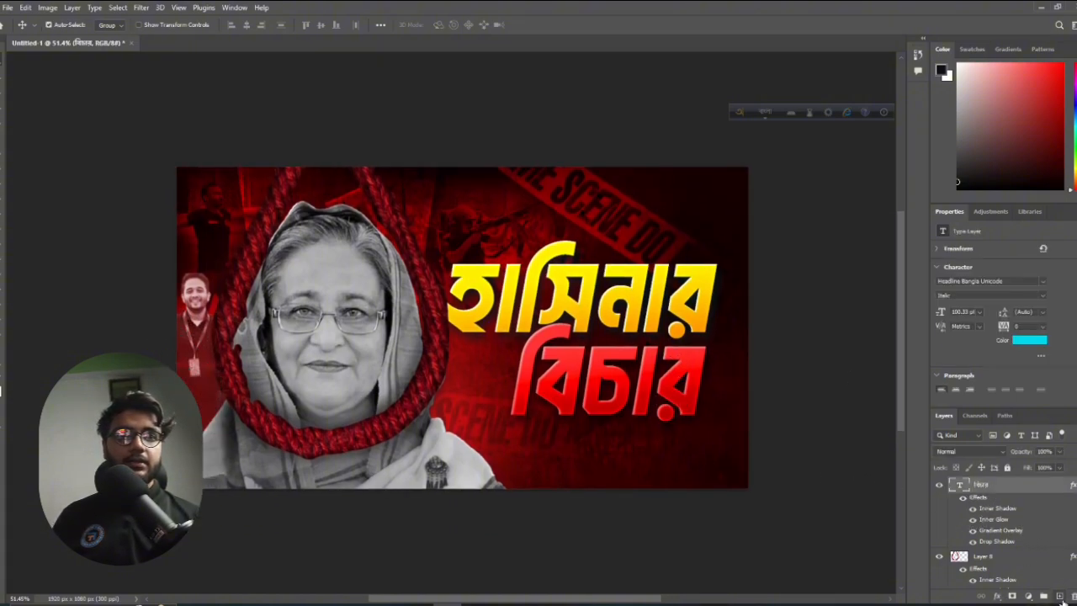
{"action": "left_click", "coordinate": [1059, 596]}
{"action": "left_click", "coordinate": [968, 451]}
{"action": "left_click", "coordinate": [968, 428]}
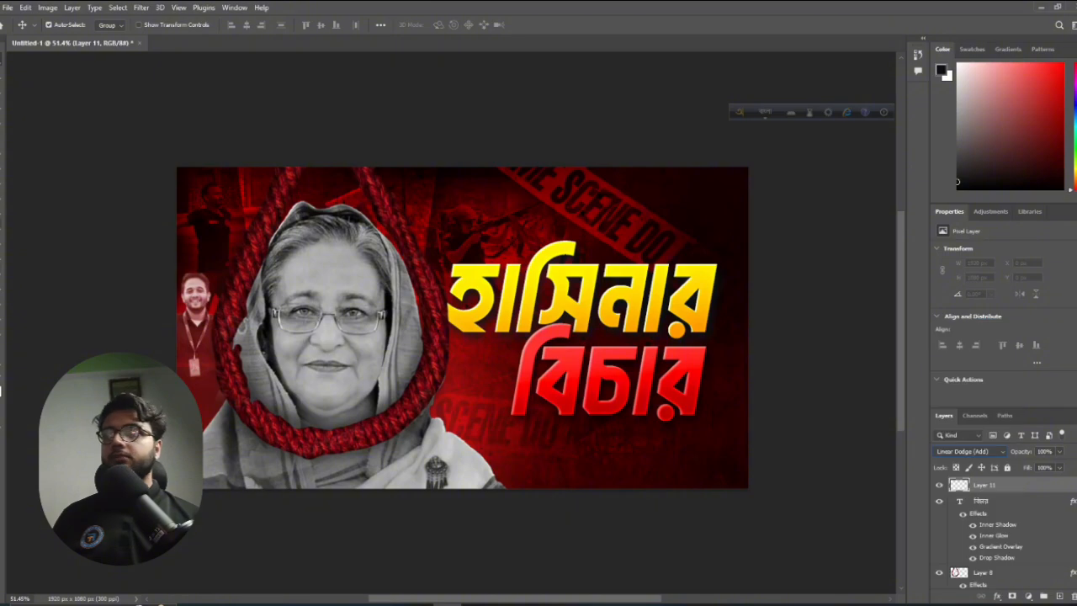
Sample the yellow of the title and paint a faint soft Brush glow at 11% opacity behind its last letter
{"action": "key", "text": "b"}
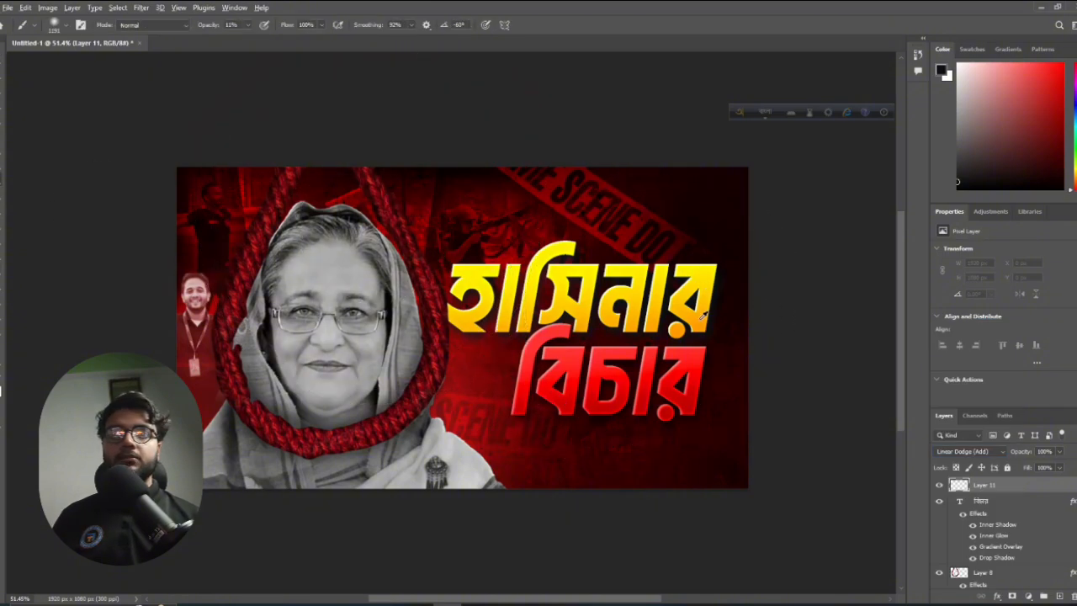
{"action": "left_click", "coordinate": [711, 289], "text": "alt"}
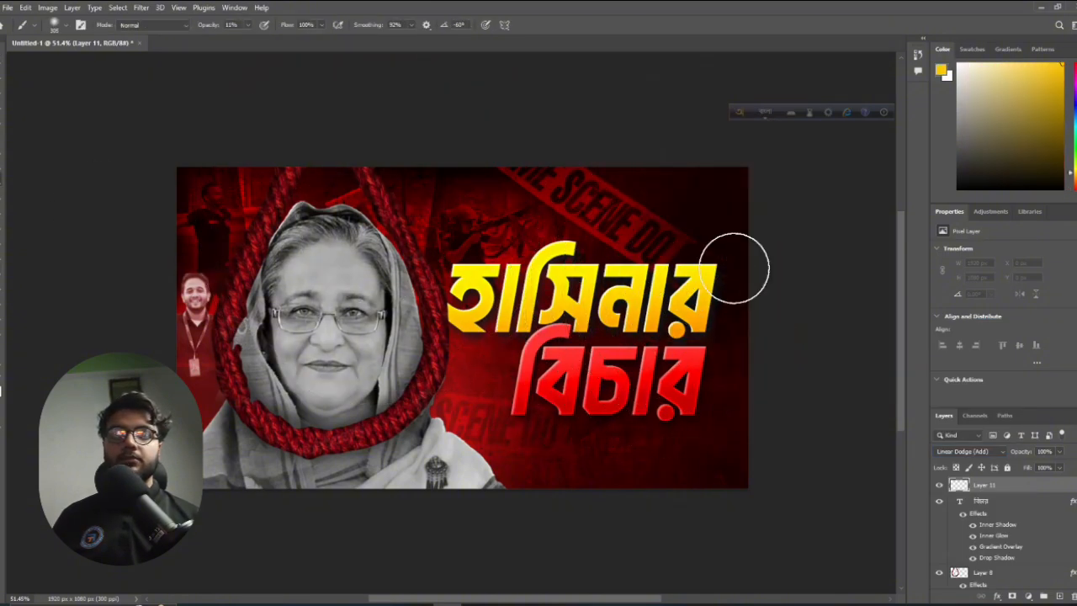
{"action": "scroll", "coordinate": [705, 277], "scroll_direction": "up", "scroll_amount": 3}
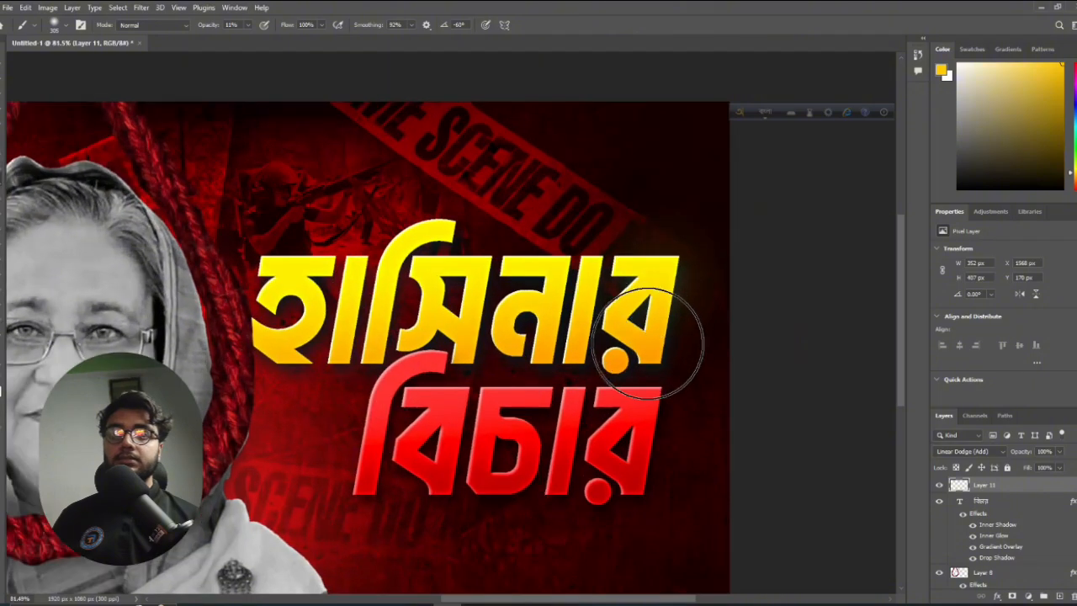
Try a stronger yellow glow over the last letter of the yellow word with the Brush at 52% opacity
{"action": "left_click", "coordinate": [248, 25]}
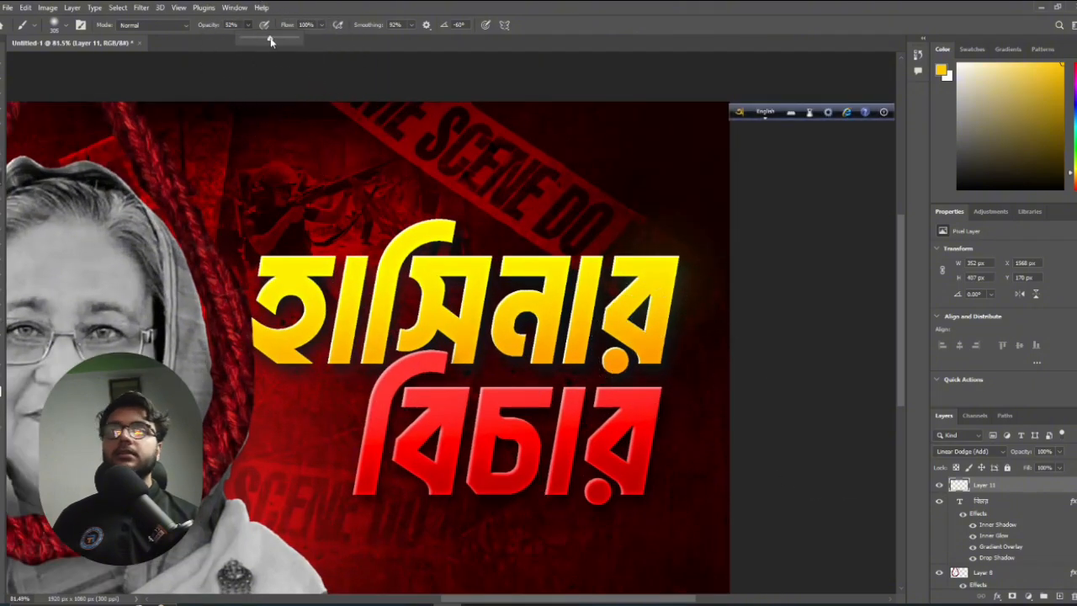
{"action": "left_click", "coordinate": [663, 281]}
{"action": "left_click", "coordinate": [663, 277]}
{"action": "key", "text": "ctrl+z"}
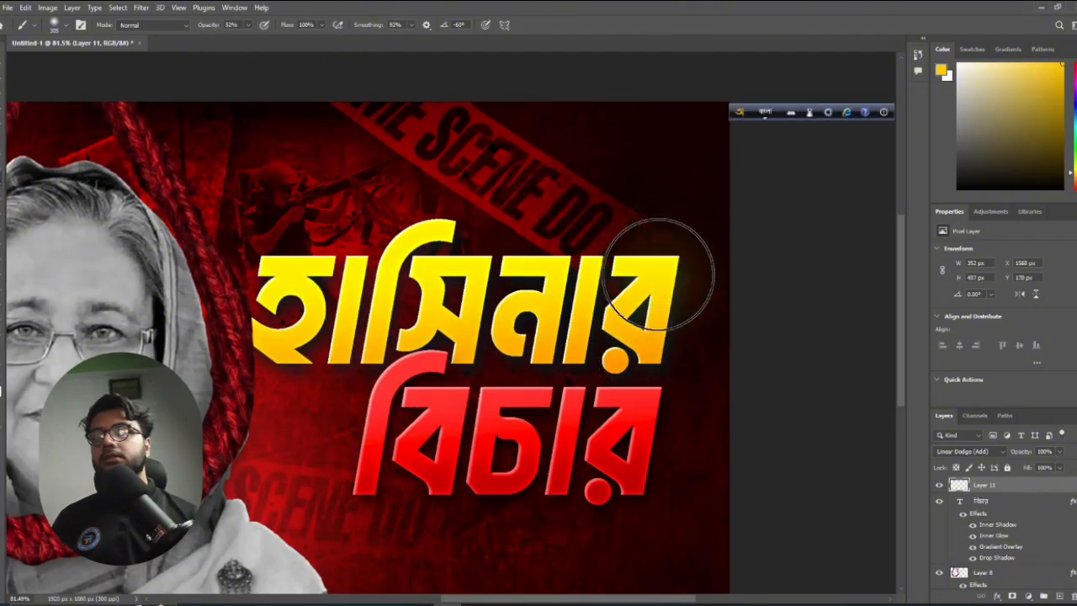
{"action": "left_click", "coordinate": [660, 274]}
{"action": "key", "text": "ctrl+z"}
Enlarge the soft Brush to 341 px, lower its opacity to 35% and paint a yellow glow over the yellow word's last letter
{"action": "left_click_drag", "start_coordinate": [649, 275], "coordinate": [650, 241]}
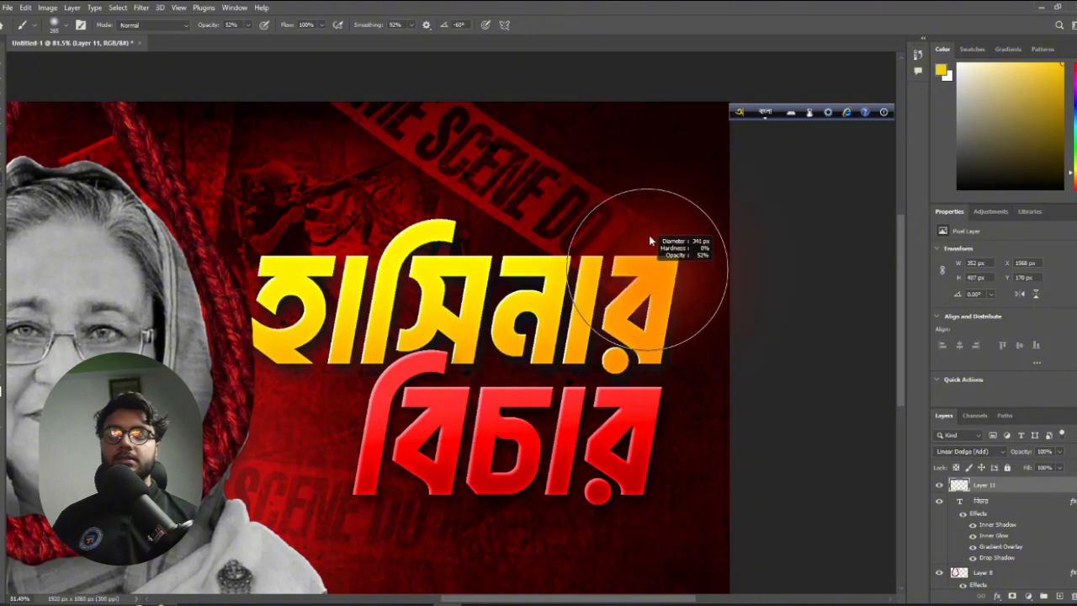
{"action": "left_click", "coordinate": [249, 26]}
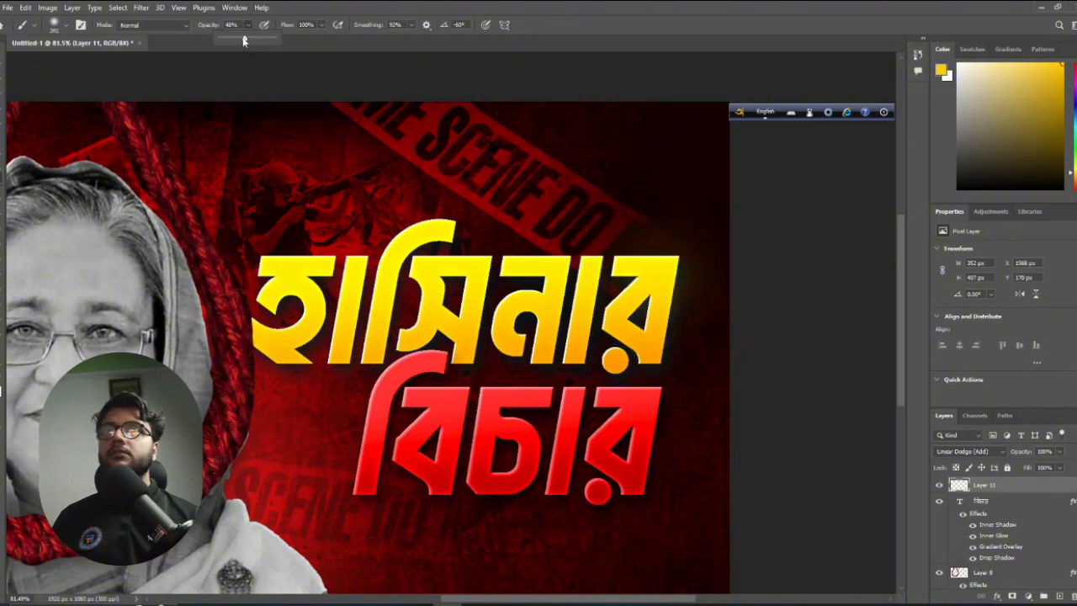
{"action": "left_click_drag", "start_coordinate": [247, 42], "coordinate": [238, 42]}
{"action": "left_click", "coordinate": [652, 271]}
Paint soft yellow glow dabs over the middle and first letters of the yellow word with progressively smaller brushes at 35% opacity
{"action": "scroll", "coordinate": [641, 290], "scroll_direction": "left", "scroll_amount": 3}
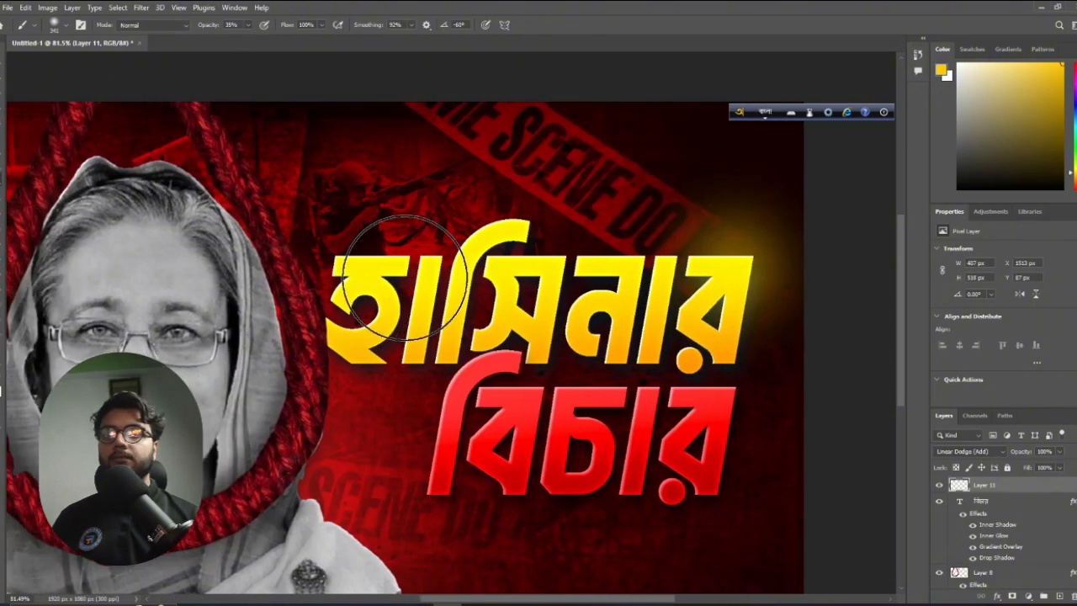
{"action": "left_click_drag", "start_coordinate": [503, 261], "coordinate": [493, 270]}
{"action": "left_click", "coordinate": [492, 271]}
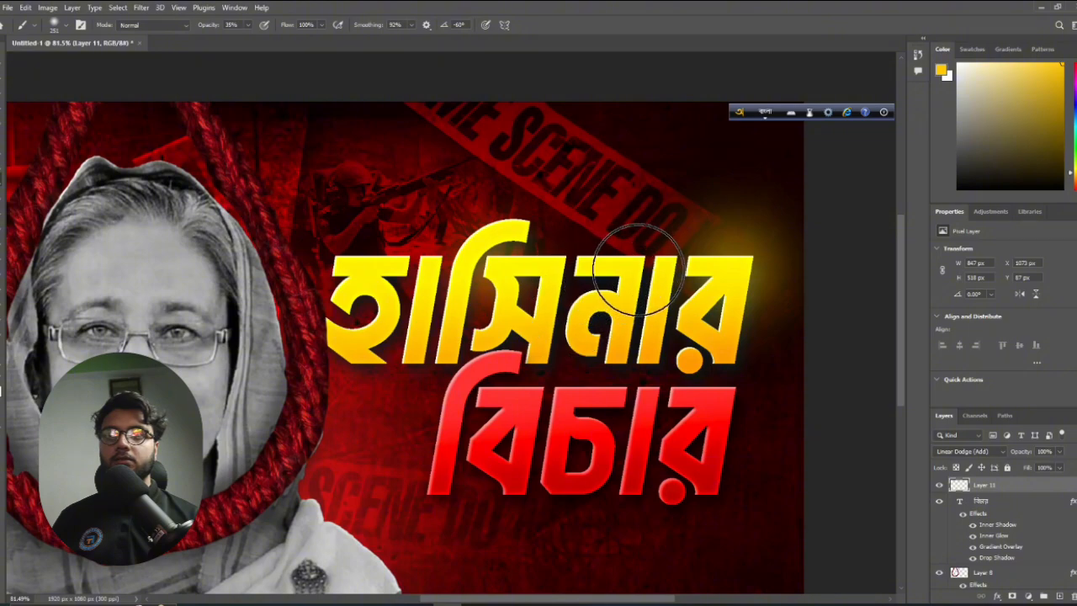
{"action": "mouse_move", "coordinate": [639, 272]}
{"action": "left_mouse_down"}
{"action": "mouse_move", "coordinate": [626, 269]}
{"action": "mouse_move", "coordinate": [629, 303]}
{"action": "mouse_move", "coordinate": [682, 294]}
{"action": "left_mouse_up"}
{"action": "scroll", "coordinate": [455, 280], "scroll_direction": "up", "scroll_amount": 2}
{"action": "left_click", "coordinate": [455, 278]}
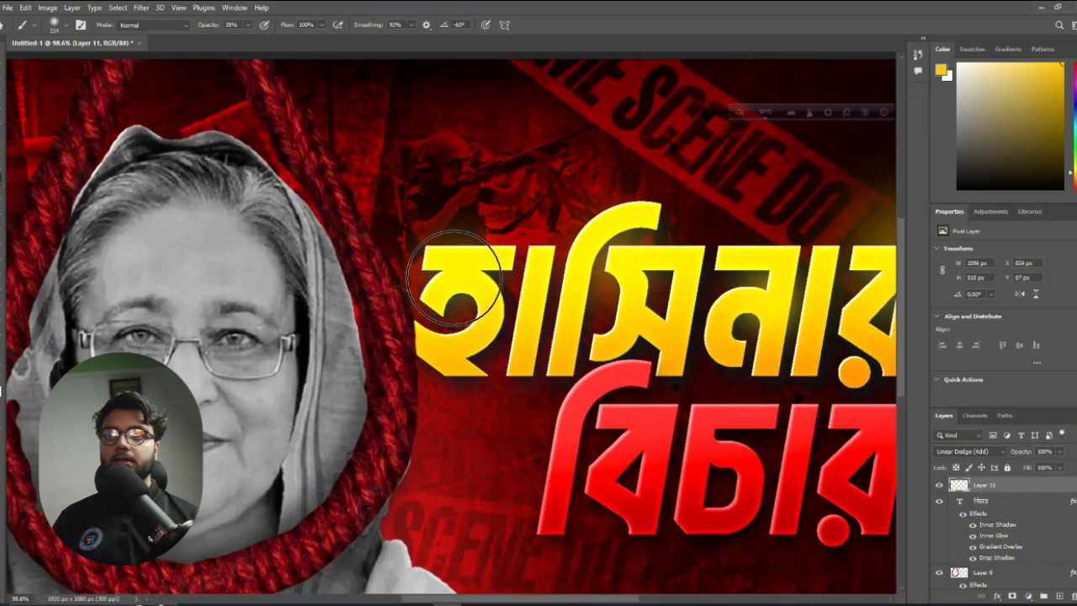
{"action": "mouse_move", "coordinate": [452, 277]}
{"action": "left_mouse_down"}
{"action": "mouse_move", "coordinate": [468, 277]}
{"action": "mouse_move", "coordinate": [438, 267]}
{"action": "left_mouse_up"}
{"action": "left_click", "coordinate": [459, 269]}
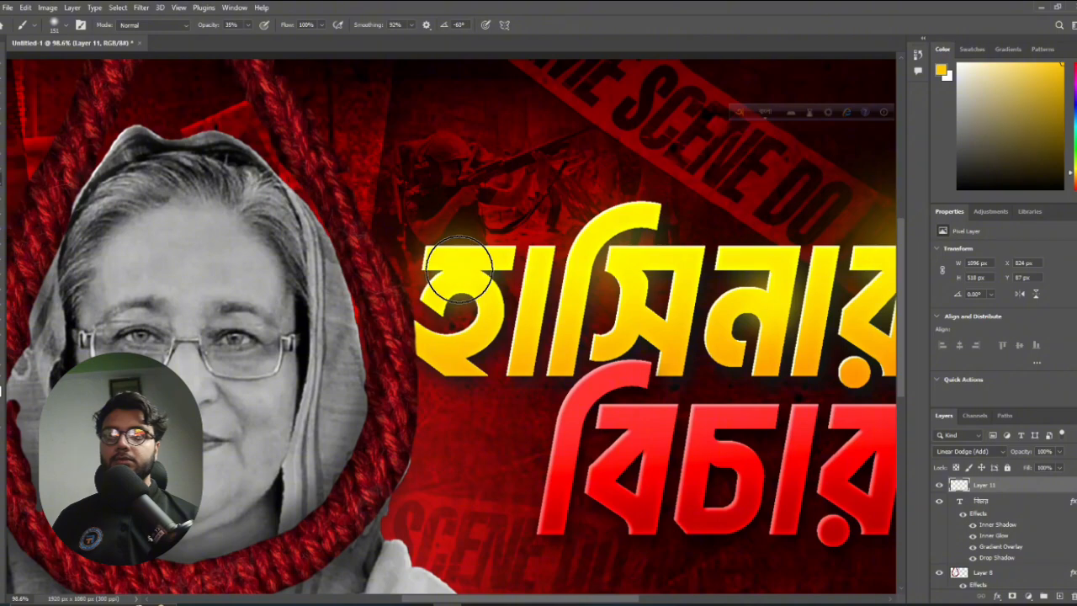
{"action": "scroll", "coordinate": [456, 271], "scroll_direction": "down", "scroll_amount": 3}
{"action": "scroll", "coordinate": [491, 275], "scroll_direction": "up", "scroll_amount": 3}
{"action": "mouse_move", "coordinate": [532, 278]}
{"action": "left_mouse_down"}
{"action": "mouse_move", "coordinate": [491, 274]}
{"action": "mouse_move", "coordinate": [462, 289]}
{"action": "left_mouse_up"}
{"action": "scroll", "coordinate": [468, 290], "scroll_direction": "down", "scroll_amount": 3}
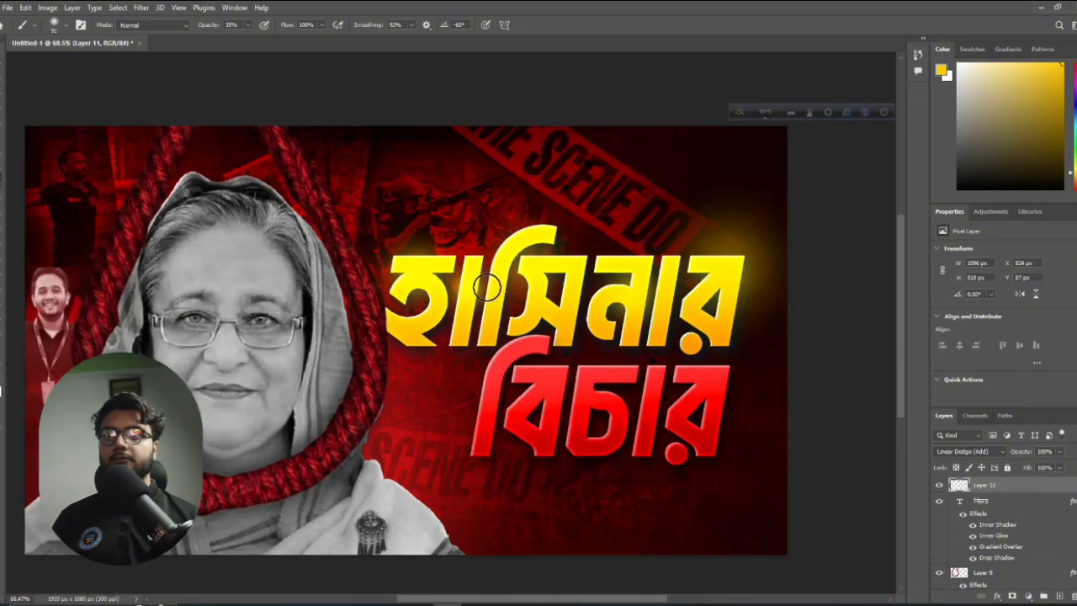
{"action": "scroll", "coordinate": [476, 278], "scroll_direction": "up", "scroll_amount": 4}
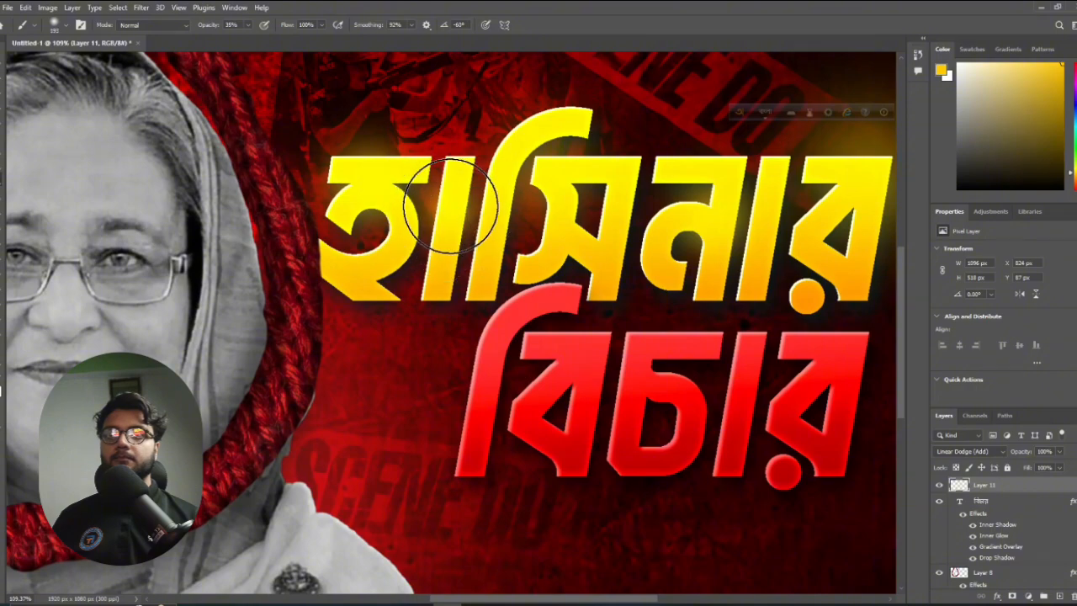
{"action": "scroll", "coordinate": [468, 207], "scroll_direction": "down", "scroll_amount": 2}
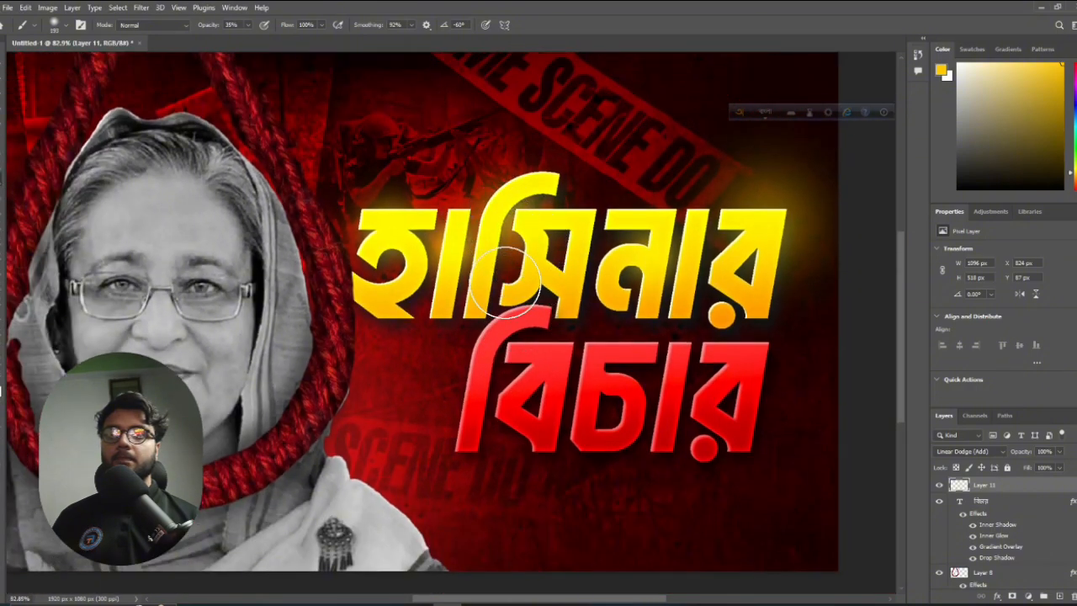
Sample the red of the lower title word and paint soft red glow dabs over it with a brush enlarged to 316 px
{"action": "scroll", "coordinate": [498, 214], "scroll_direction": "down", "scroll_amount": 1}
{"action": "left_click", "coordinate": [553, 348], "text": "alt"}
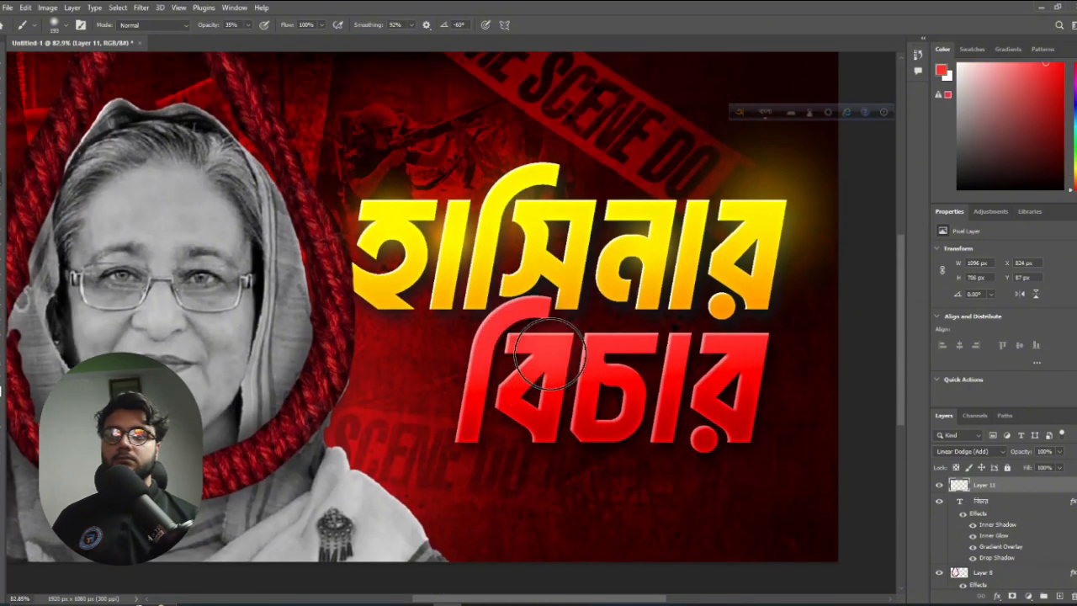
{"action": "left_click_drag", "start_coordinate": [552, 353], "coordinate": [580, 354]}
{"action": "left_click", "coordinate": [481, 337]}
{"action": "key", "text": "ctrl+z"}
{"action": "left_click", "coordinate": [729, 341]}
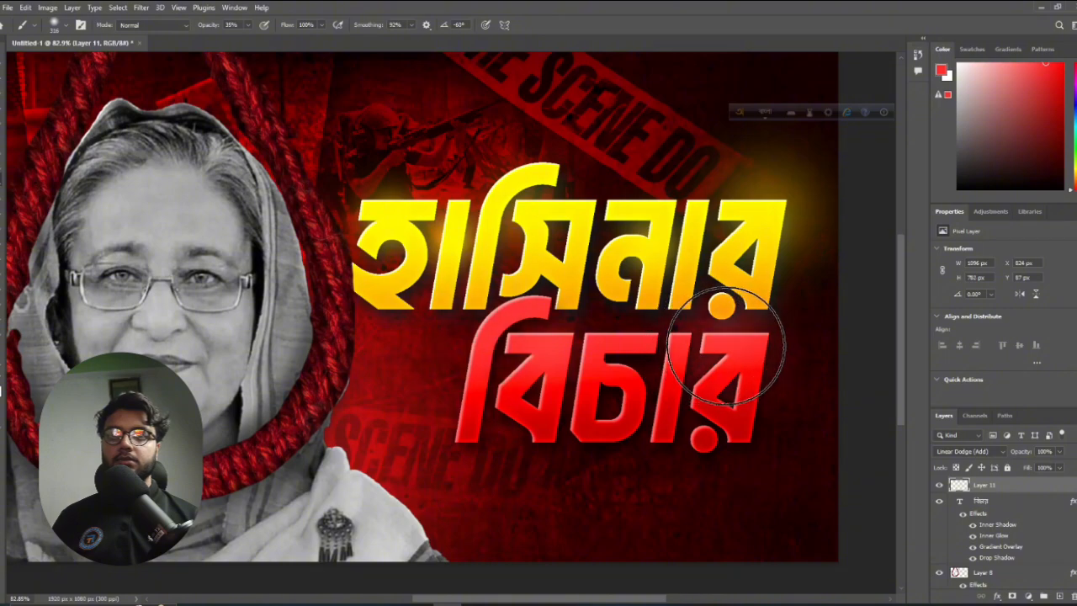
Add a new layer above the title's glow layer and set its blending mode to Linear Dodge (Add)
{"action": "scroll", "coordinate": [684, 336], "scroll_direction": "down", "scroll_amount": 4}
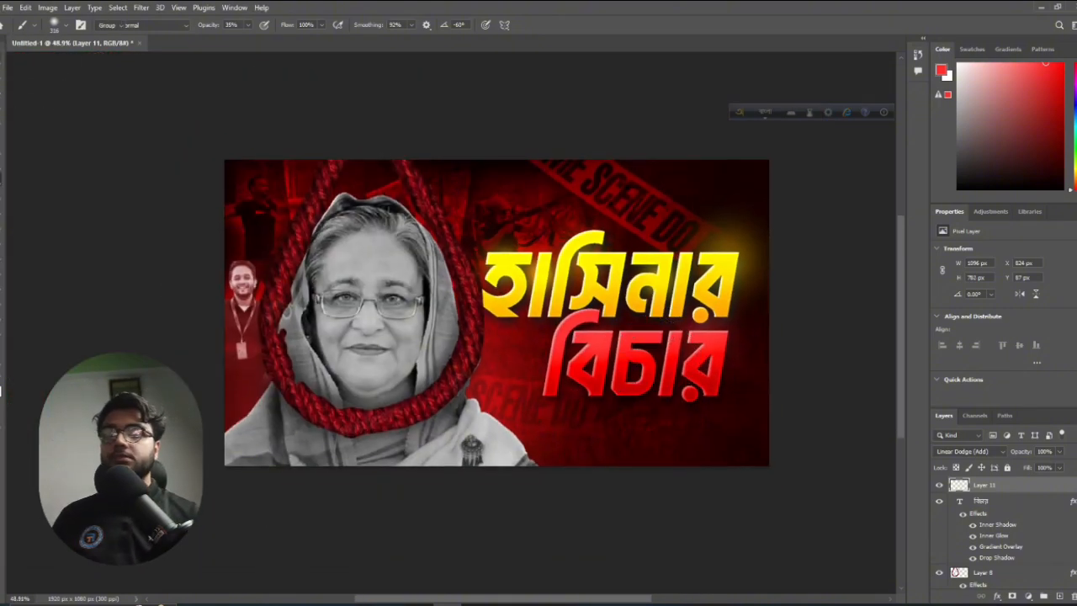
{"action": "key", "text": "v"}
{"action": "left_click", "coordinate": [1059, 595]}
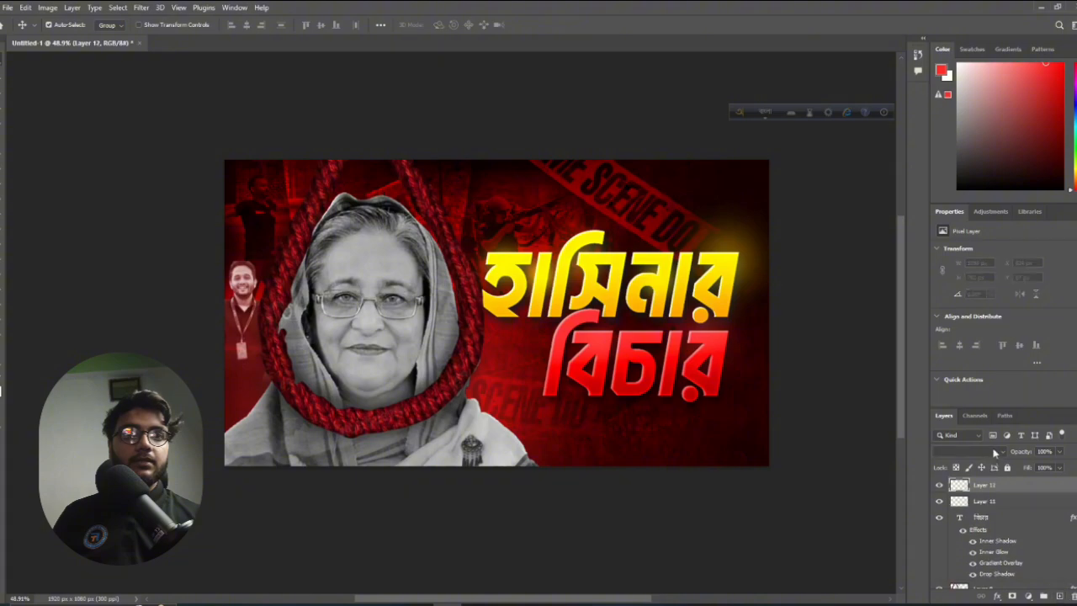
{"action": "left_click", "coordinate": [968, 451]}
{"action": "left_click", "coordinate": [976, 434]}
{"action": "left_click", "coordinate": [990, 453]}
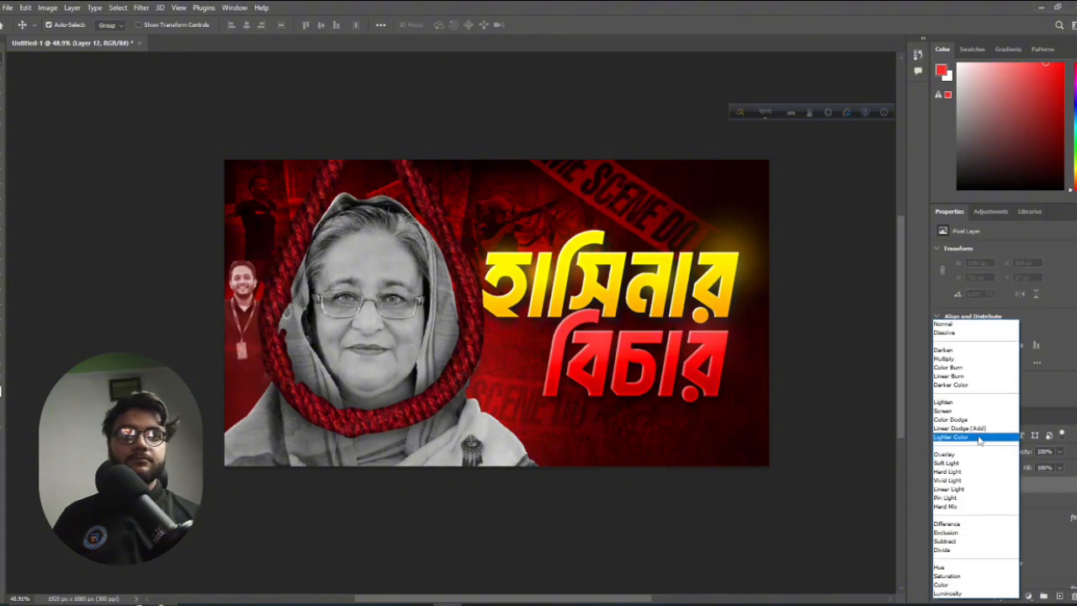
{"action": "left_click", "coordinate": [976, 424]}
Sample the title's red, enlarge the soft Brush to 1114 px at 35% opacity and paint a red glow along the thumbnail's top edge
{"action": "key", "text": "b"}
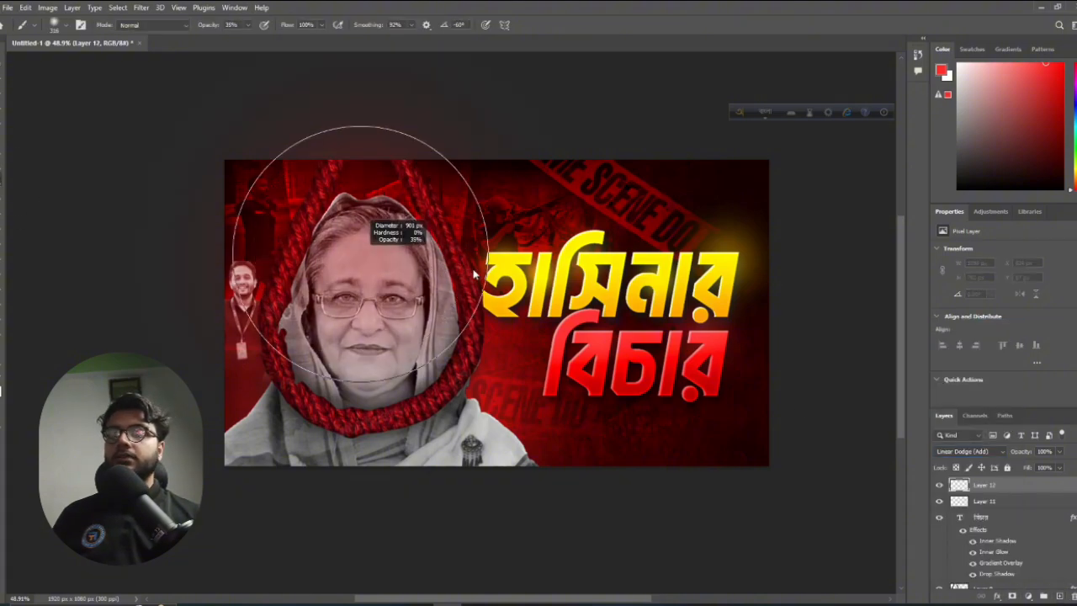
{"action": "left_click", "coordinate": [675, 349], "text": "alt"}
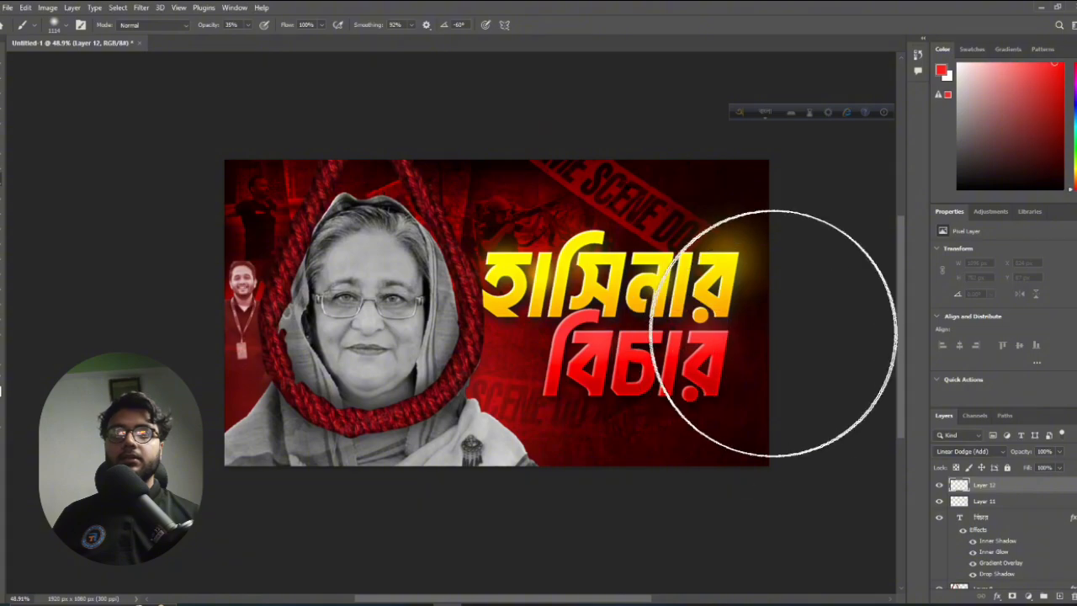
{"action": "left_click", "coordinate": [776, 334]}
{"action": "key", "text": "ctrl+z"}
{"action": "left_click", "coordinate": [776, 201]}
{"action": "scroll", "coordinate": [486, 343], "scroll_direction": "left", "scroll_amount": 3}
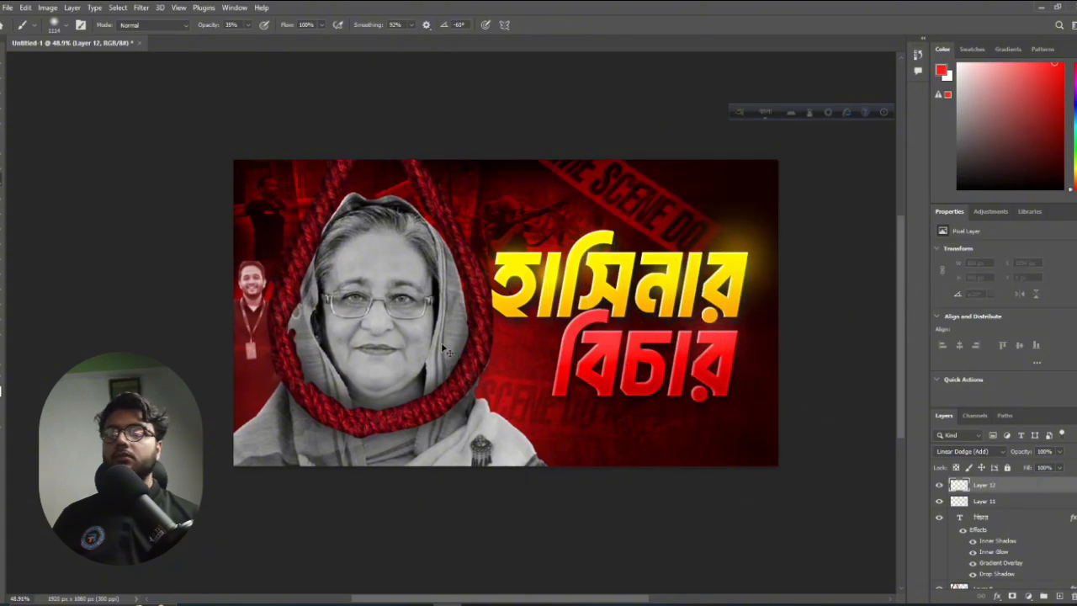
{"action": "left_click", "coordinate": [426, 163]}
{"action": "scroll", "coordinate": [393, 270], "scroll_direction": "up", "scroll_amount": 4}
{"action": "key", "text": "ctrl+z"}
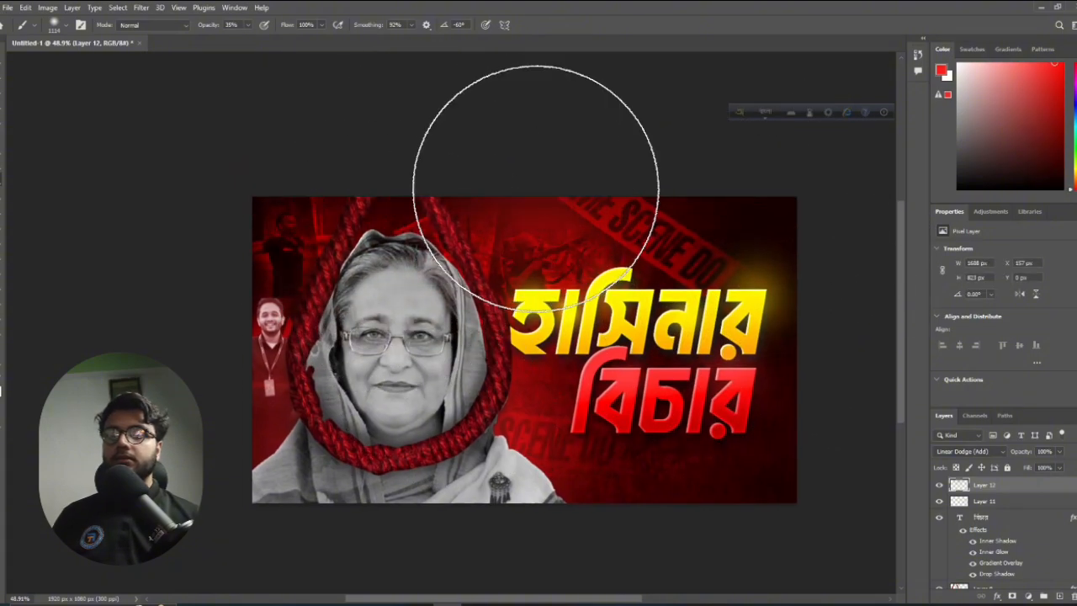
Extend the soft red glow down the thumbnail's right edge with a few dabs of the large brush
{"action": "scroll", "coordinate": [644, 234], "scroll_direction": "right", "scroll_amount": 3}
{"action": "scroll", "coordinate": [644, 234], "scroll_direction": "right", "scroll_amount": 4}
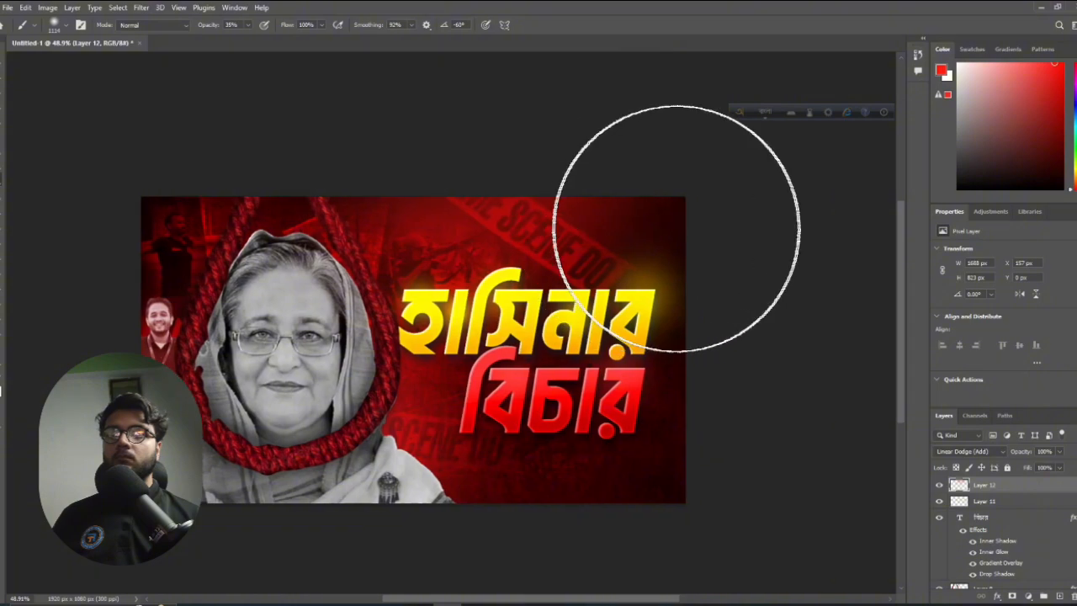
{"action": "left_click", "coordinate": [723, 293]}
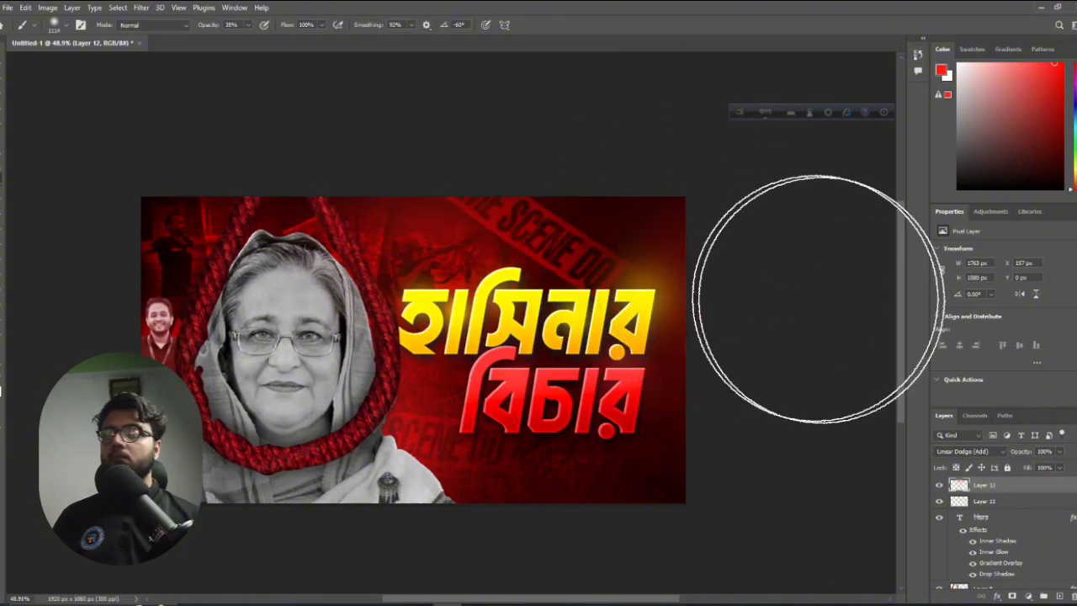
{"action": "left_click", "coordinate": [710, 355]}
{"action": "left_click", "coordinate": [716, 397]}
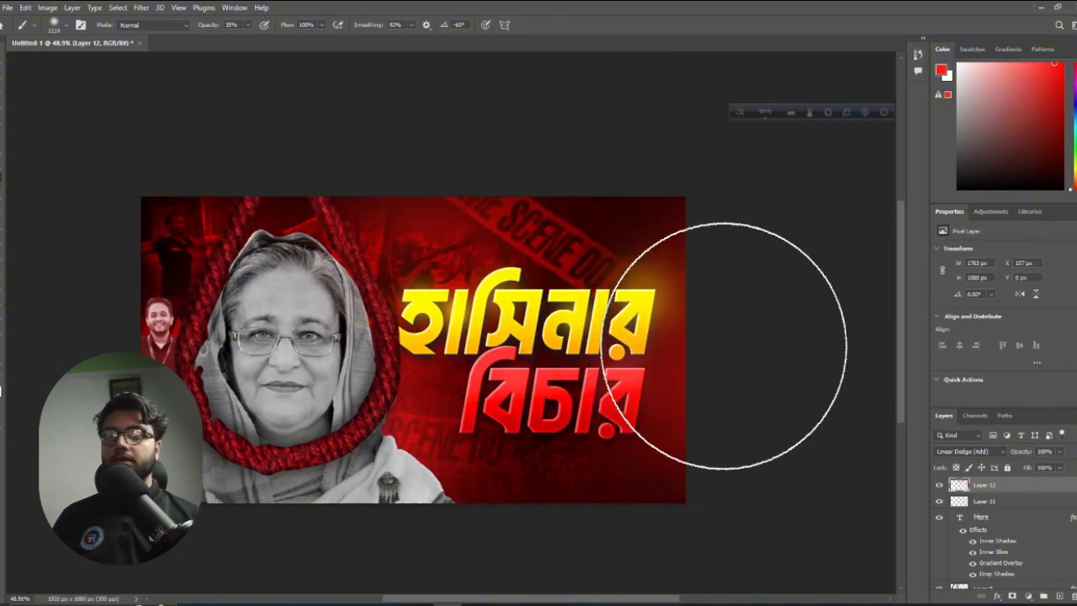
Try soft red glow dabs over the thumbnail's upper-left edge, then undo them
{"action": "scroll", "coordinate": [733, 361], "scroll_direction": "left", "scroll_amount": 5}
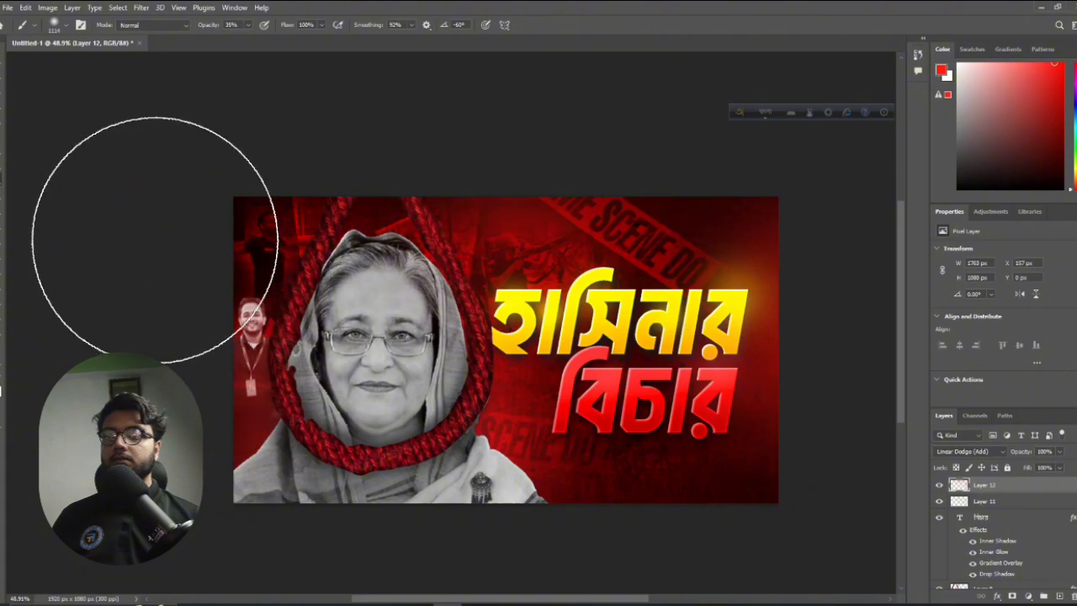
{"action": "left_click", "coordinate": [160, 239]}
{"action": "left_click", "coordinate": [208, 216]}
{"action": "left_click", "coordinate": [207, 214]}
{"action": "key", "text": "ctrl+z"}
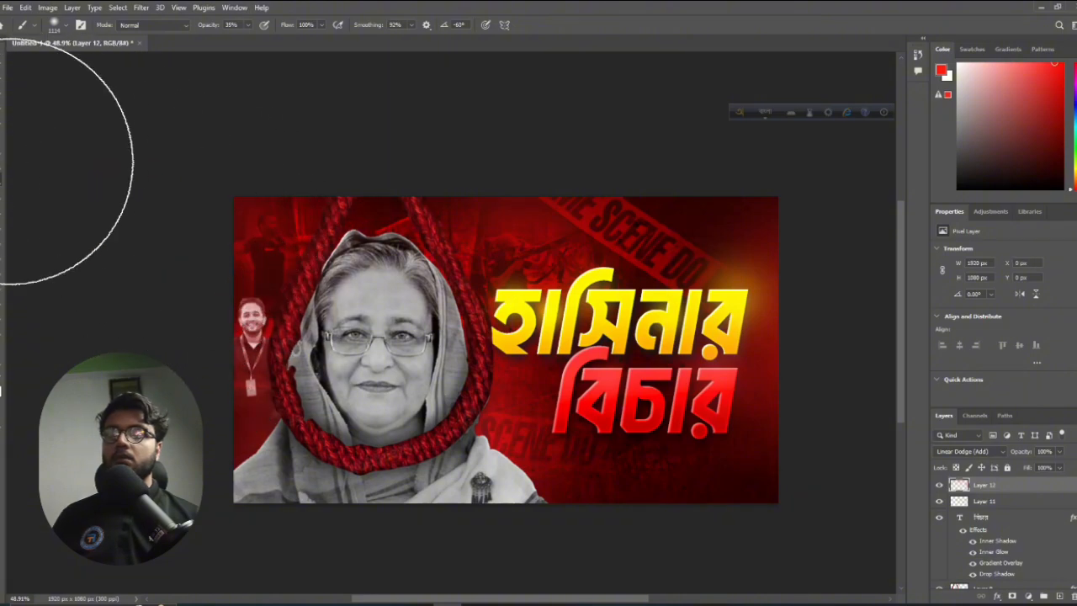
{"action": "scroll", "coordinate": [38, 168], "scroll_direction": "down", "scroll_amount": 2}
{"action": "key", "text": "ctrl+z"}
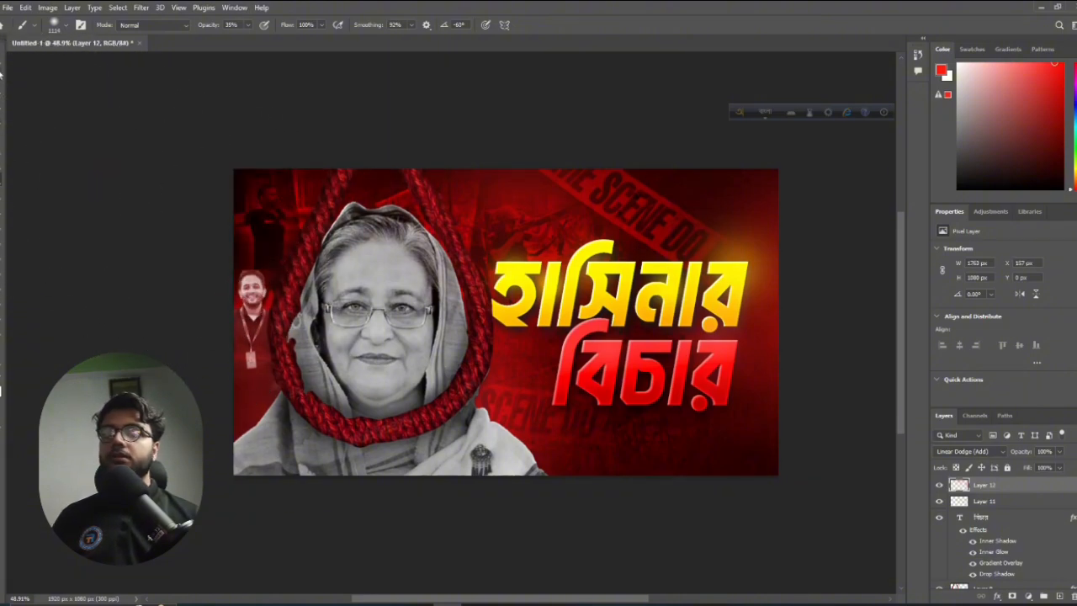
Group all layers from the newest glow layer down to Layer 3, leaving only the Background outside
{"action": "left_click", "coordinate": [1, 62]}
{"action": "left_click", "coordinate": [516, 361]}
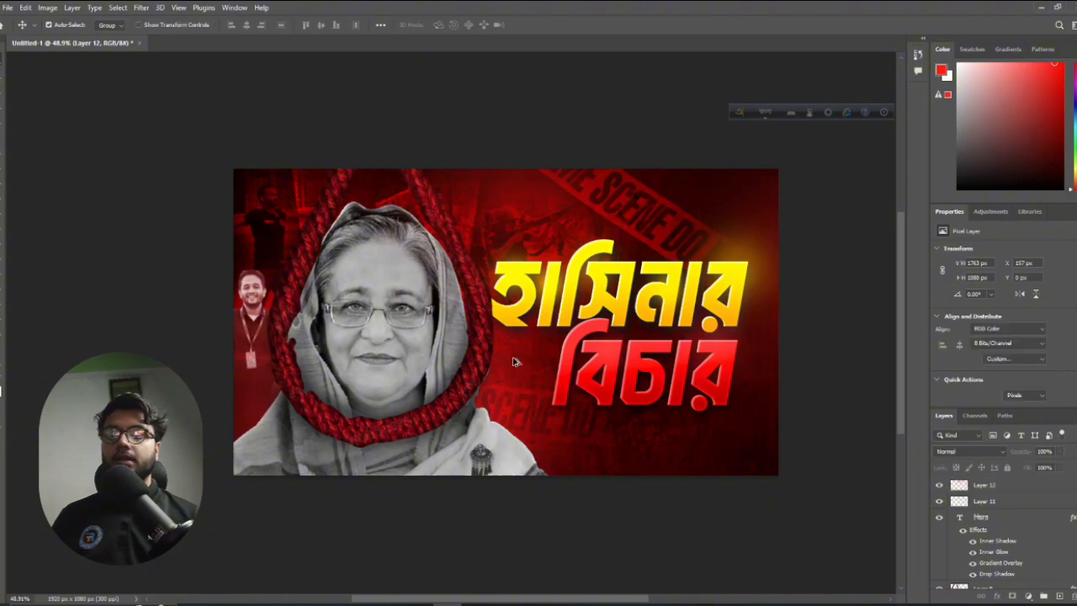
{"action": "left_click", "coordinate": [985, 486]}
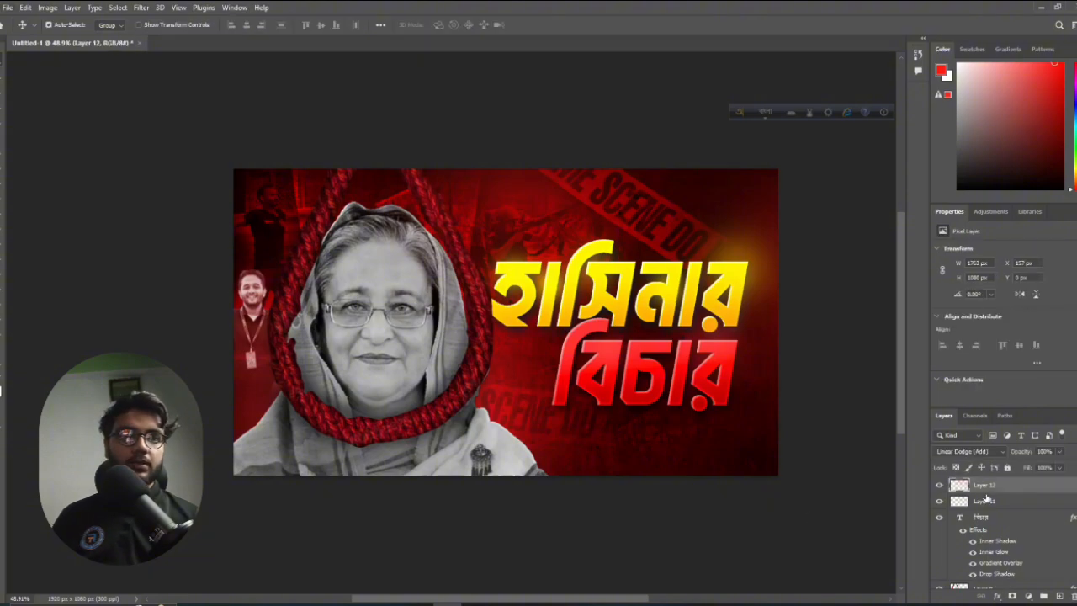
{"action": "scroll", "coordinate": [1027, 547], "scroll_direction": "down", "scroll_amount": 5}
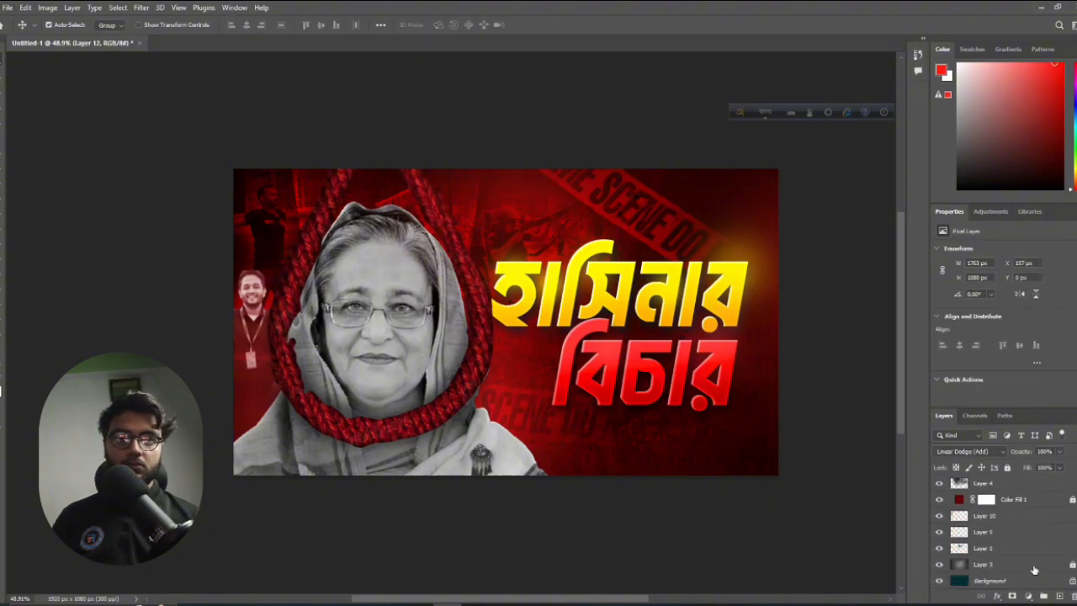
{"action": "left_click", "coordinate": [1035, 571], "text": "shift"}
{"action": "key", "text": "ctrl+g"}
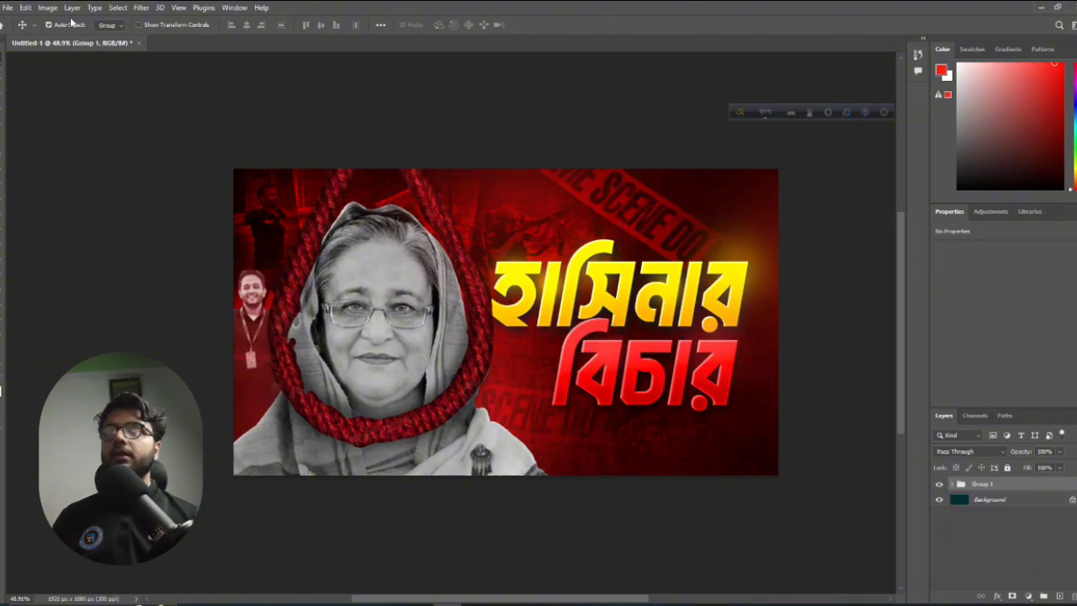
Switch the keyboard input to English and crop the artwork to the Front Image size of 1920 × 1080 px at 300 ppi
{"action": "key", "text": "v"}
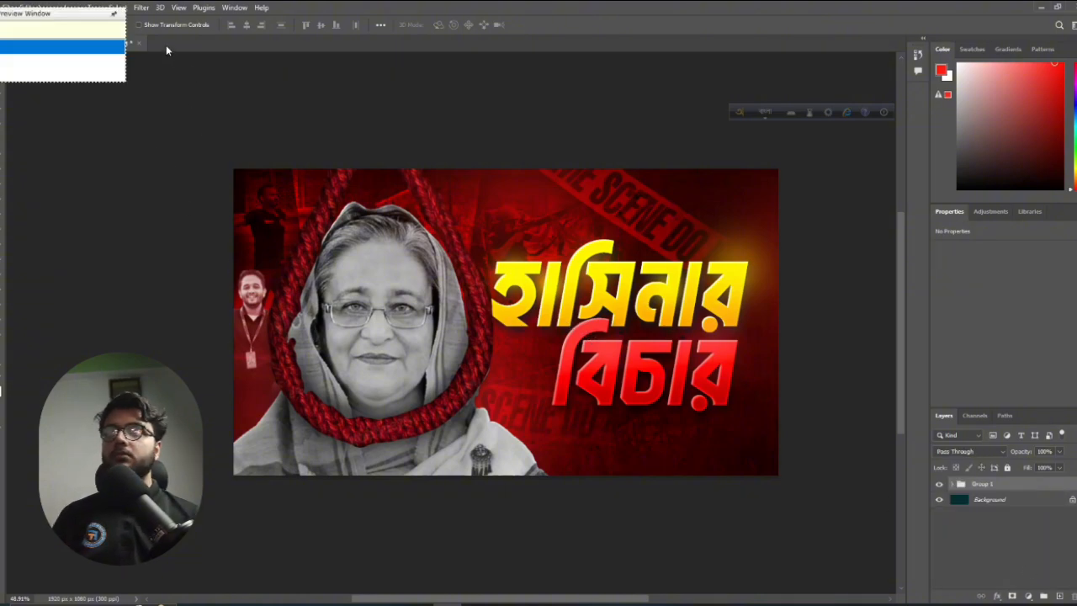
{"action": "left_click", "coordinate": [764, 112]}
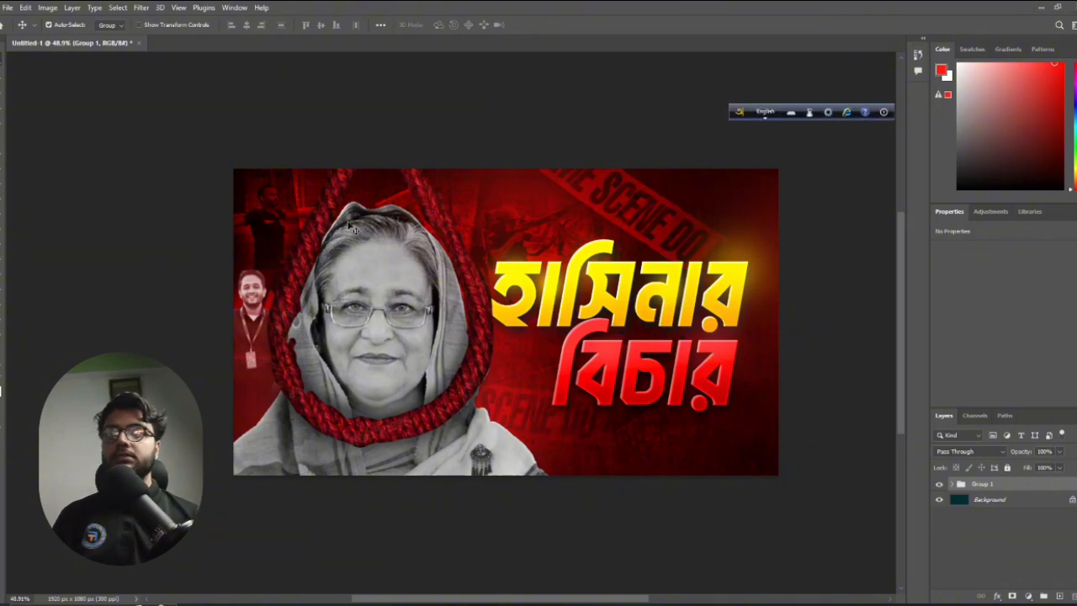
{"action": "key", "text": "c"}
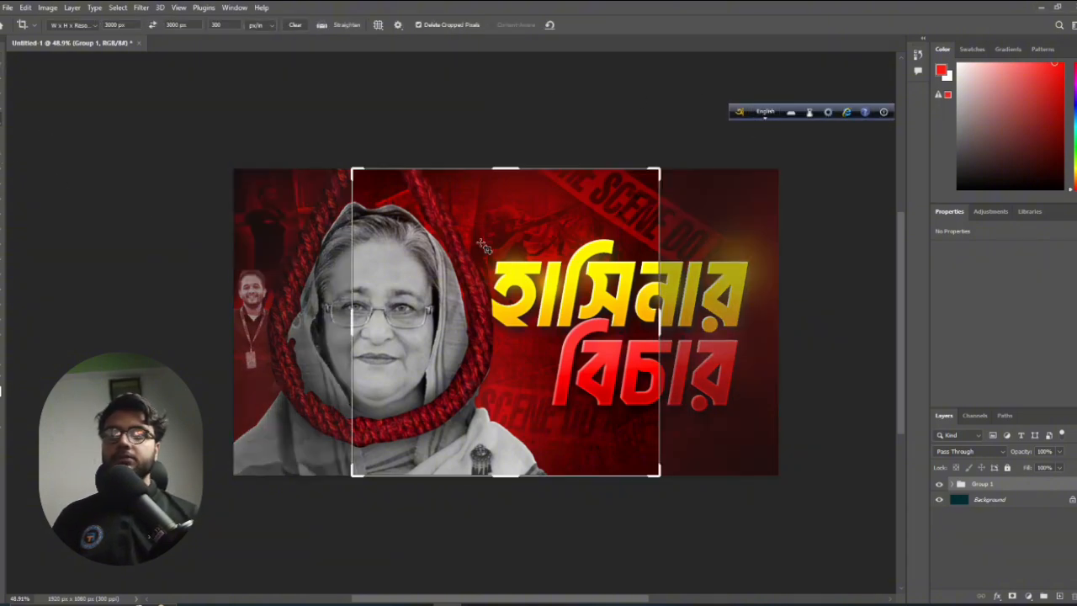
{"action": "left_click", "coordinate": [76, 25]}
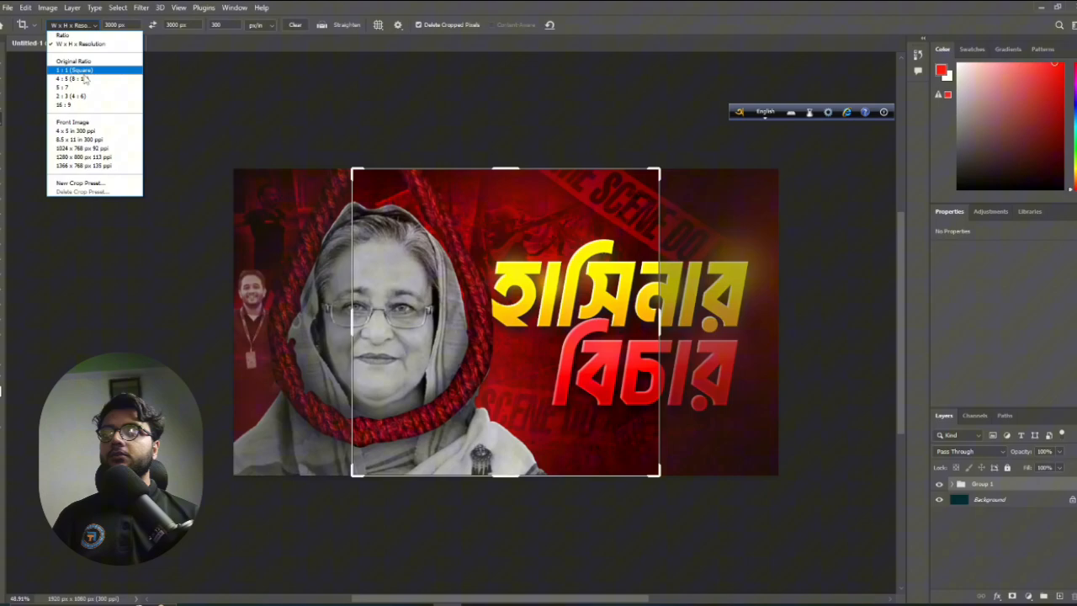
{"action": "left_click", "coordinate": [95, 121]}
{"action": "key", "text": "Return"}
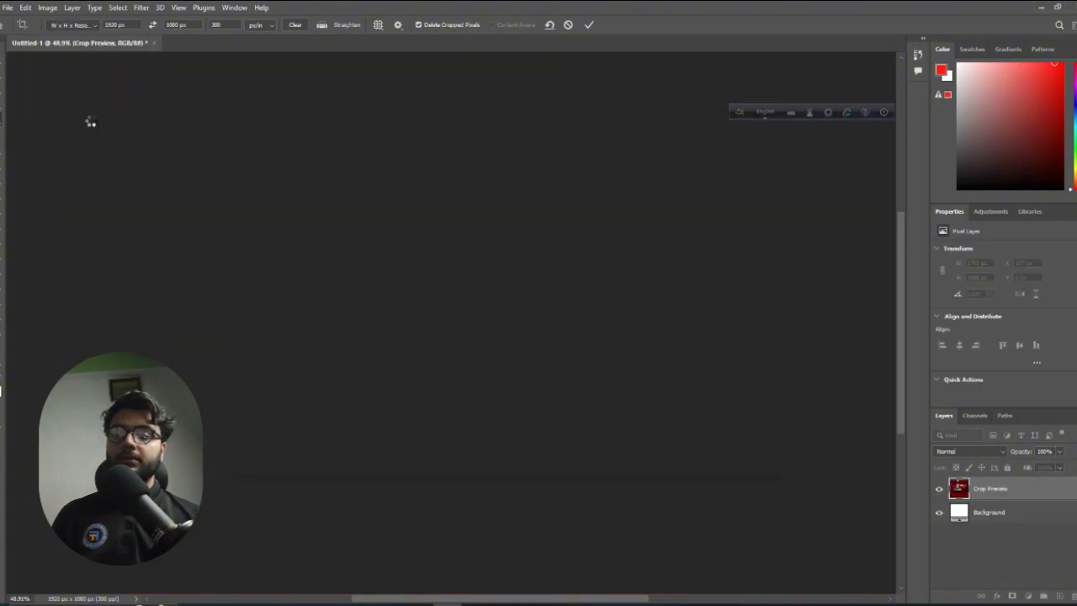
Merge the group into a single layer and open the Camera Raw Filter on it
{"action": "left_click", "coordinate": [142, 8]}
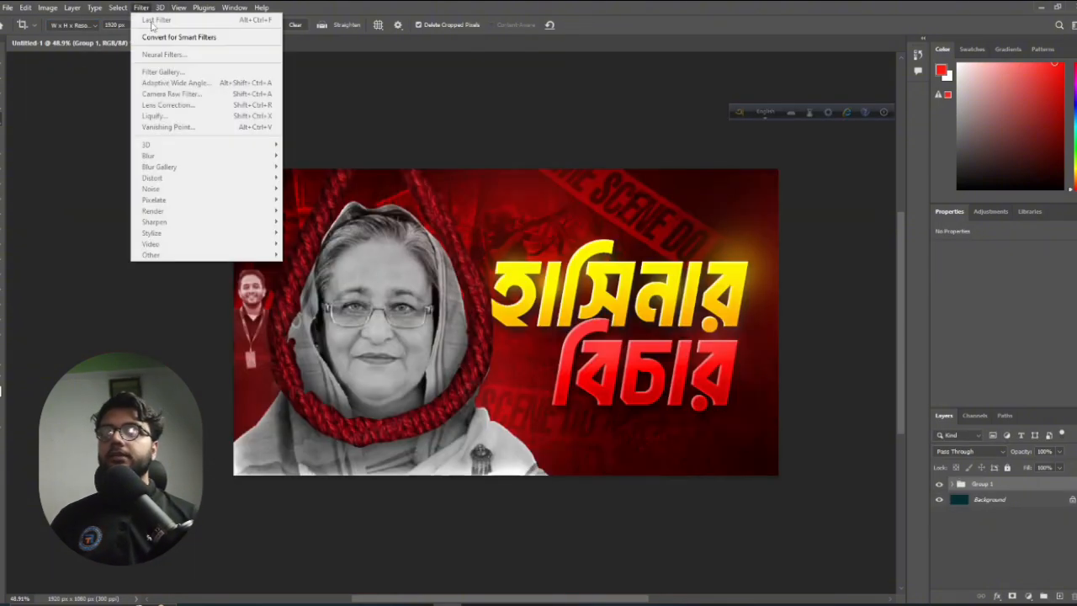
{"action": "left_click", "coordinate": [1008, 494]}
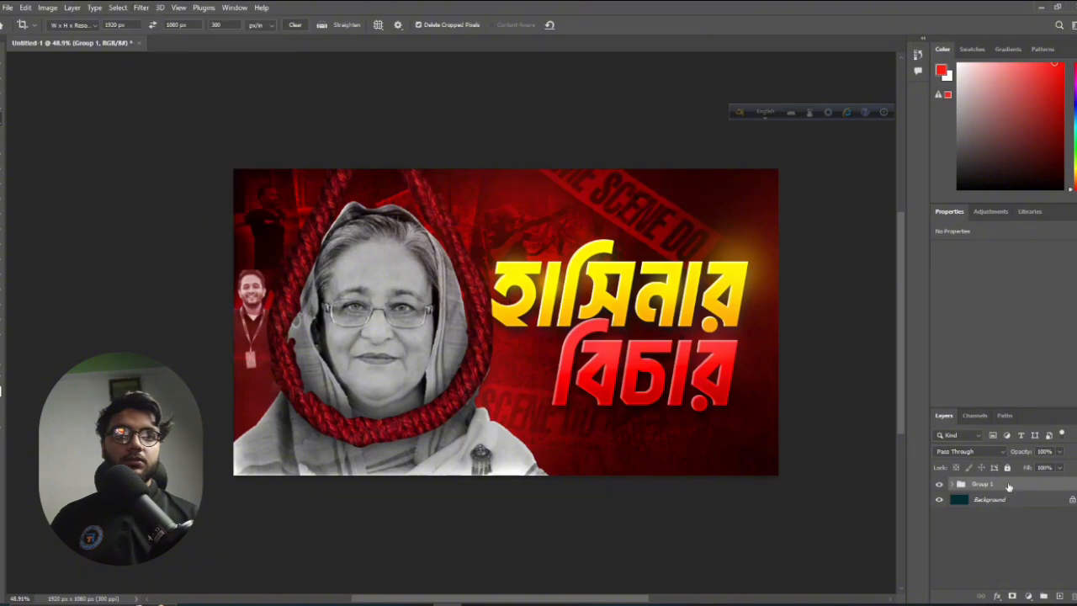
{"action": "right_click", "coordinate": [1008, 494]}
{"action": "left_click", "coordinate": [993, 391]}
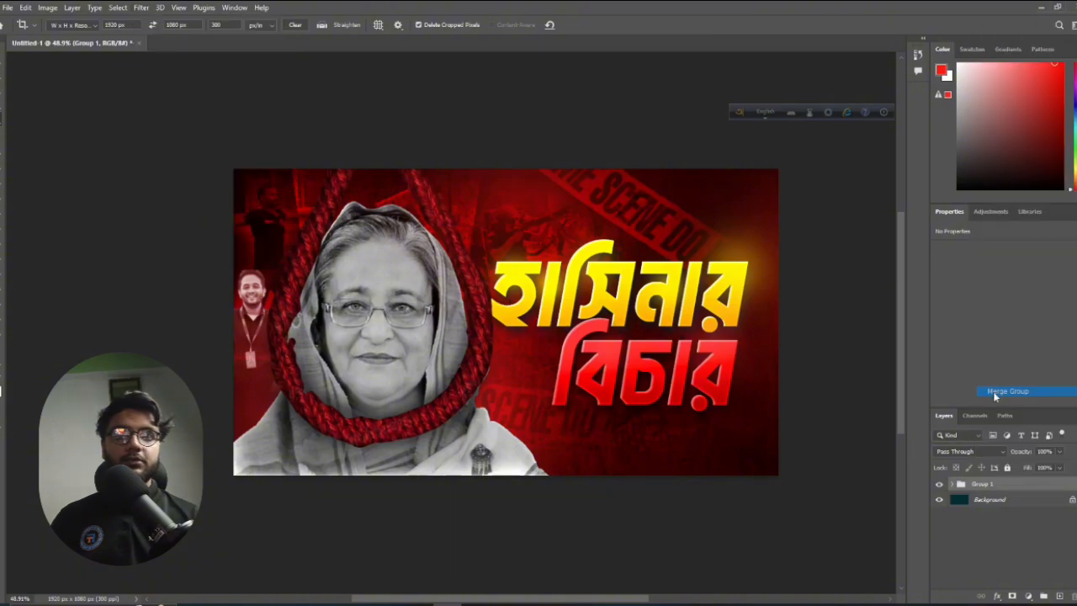
{"action": "left_click", "coordinate": [139, 9]}
{"action": "left_click", "coordinate": [171, 95]}
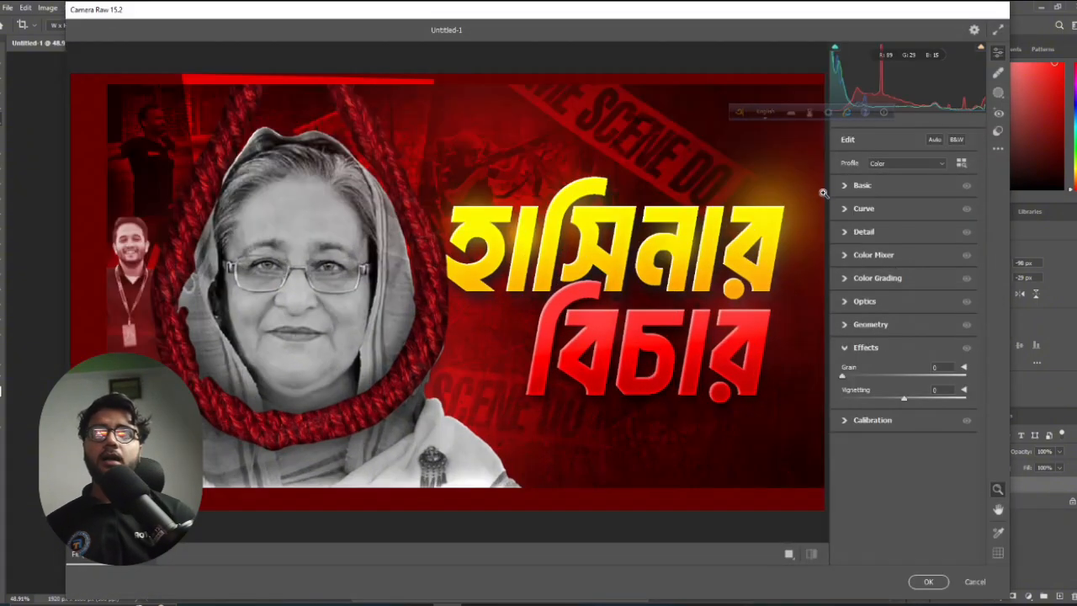
Set Temperature to +4, Tint -7, Exposure -0.30, Contrast +32, Highlights +4, Shadows -30, Whites +30, Blacks +7 and Texture +14 in the Basic adjustments
{"action": "left_click", "coordinate": [852, 192]}
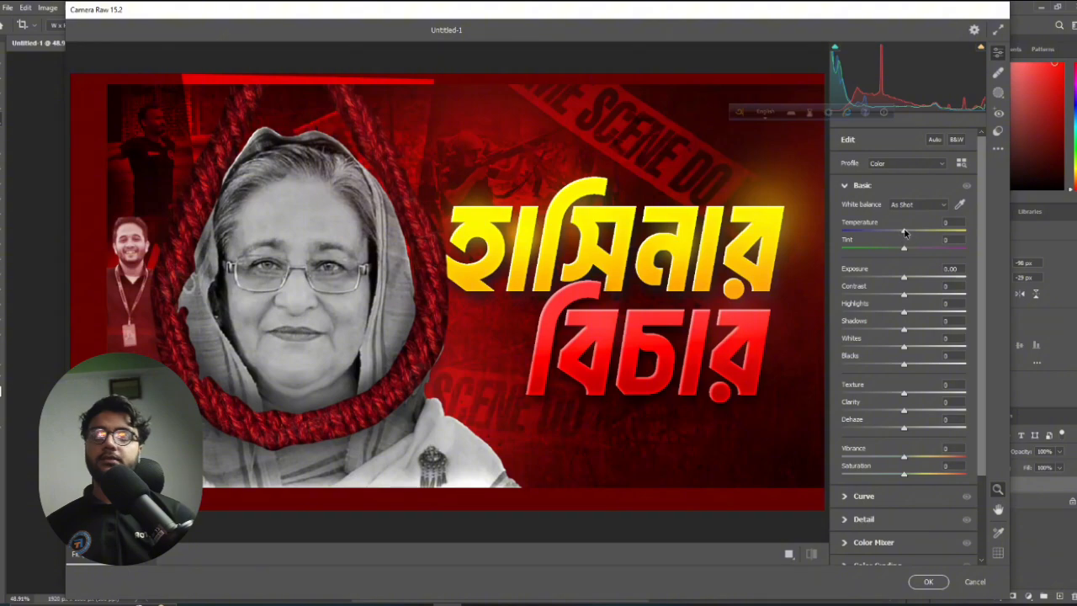
{"action": "left_click_drag", "start_coordinate": [904, 232], "coordinate": [907, 230]}
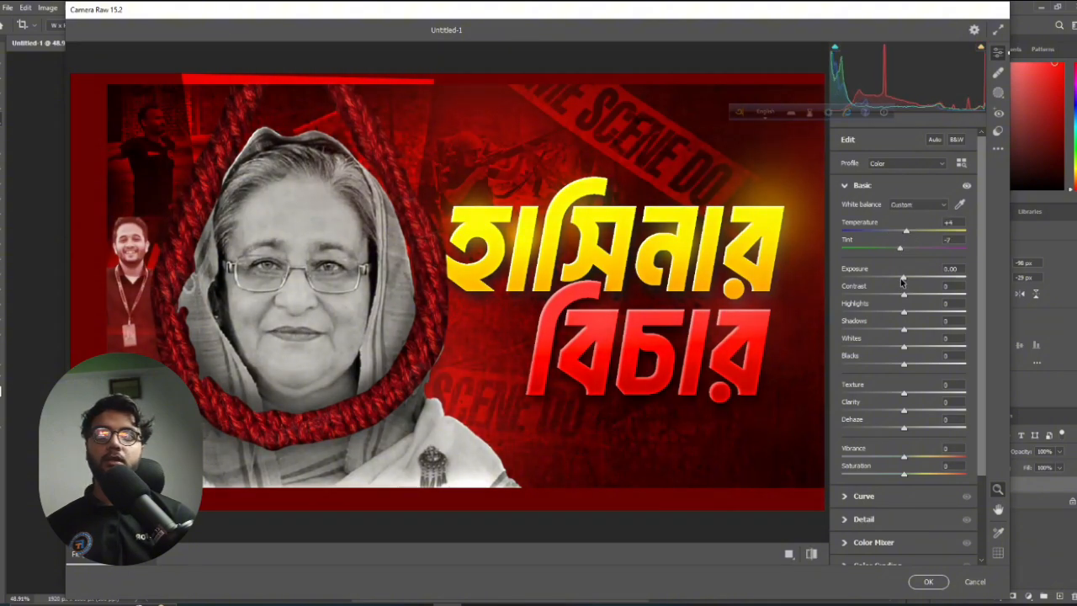
{"action": "left_click_drag", "start_coordinate": [902, 282], "coordinate": [918, 393]}
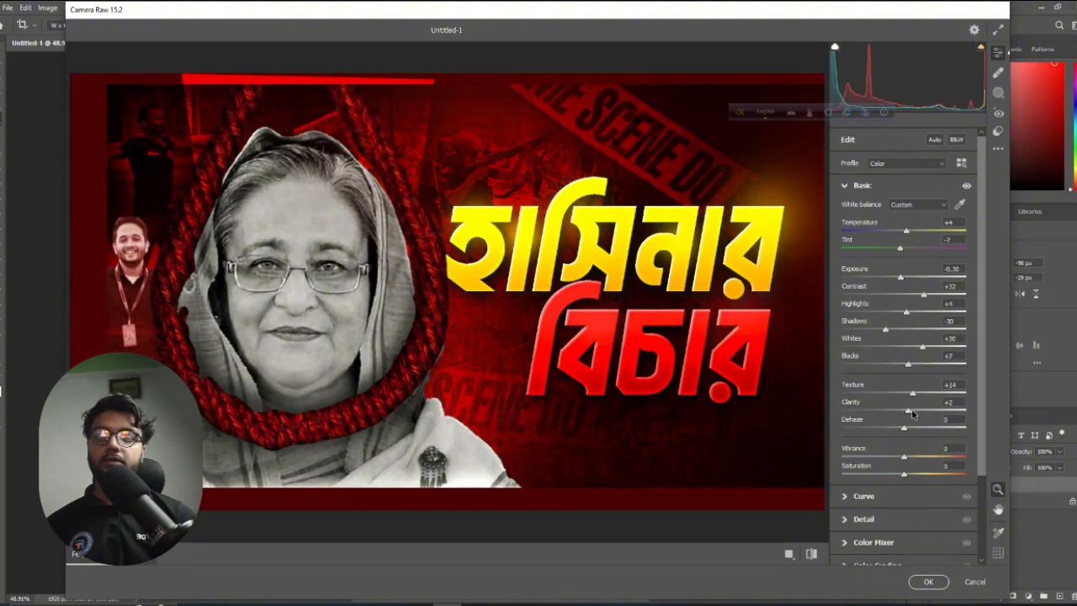
Set Clarity to +4, Dehaze to +2, Vibrance to +28 and Saturation to -1 for the merged thumbnail
{"action": "left_click_drag", "start_coordinate": [913, 414], "coordinate": [917, 429]}
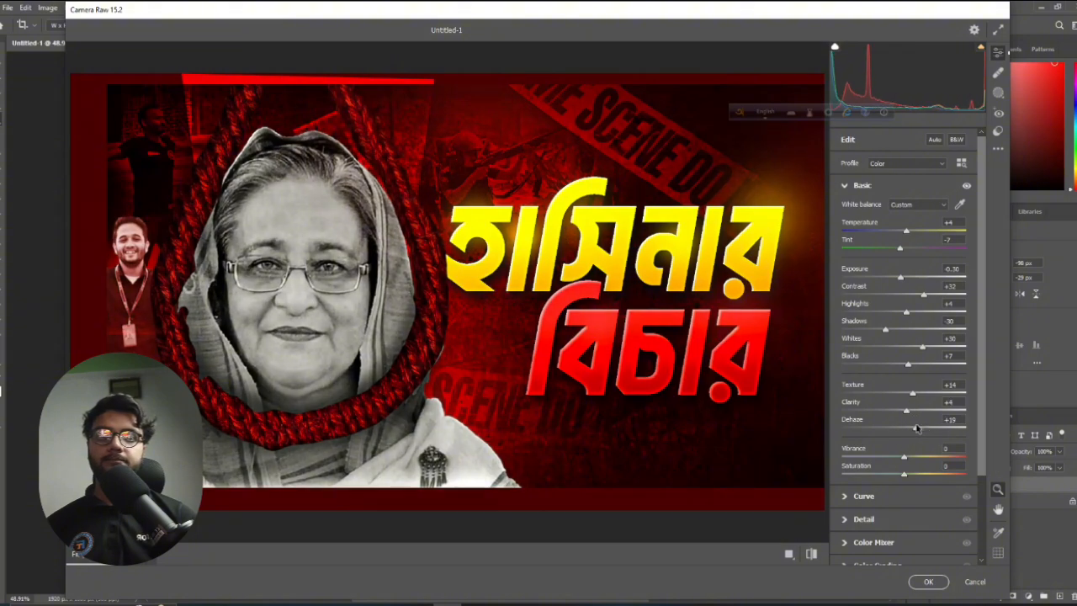
{"action": "mouse_move", "coordinate": [901, 476]}
{"action": "left_mouse_down"}
{"action": "mouse_move", "coordinate": [947, 456]}
{"action": "mouse_move", "coordinate": [903, 476]}
{"action": "left_mouse_up"}
{"action": "scroll", "coordinate": [867, 505], "scroll_direction": "down", "scroll_amount": 3}
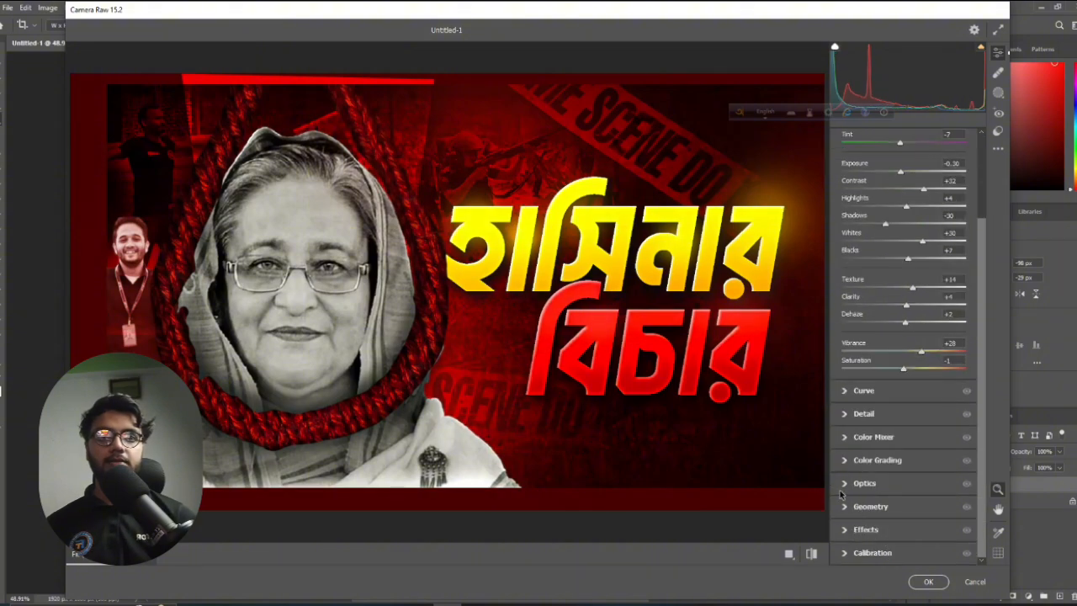
Add slight Sharpening, set Noise Reduction to 36 and Color Noise Reduction to 34, and apply Vignetting of -19
{"action": "left_click", "coordinate": [840, 415]}
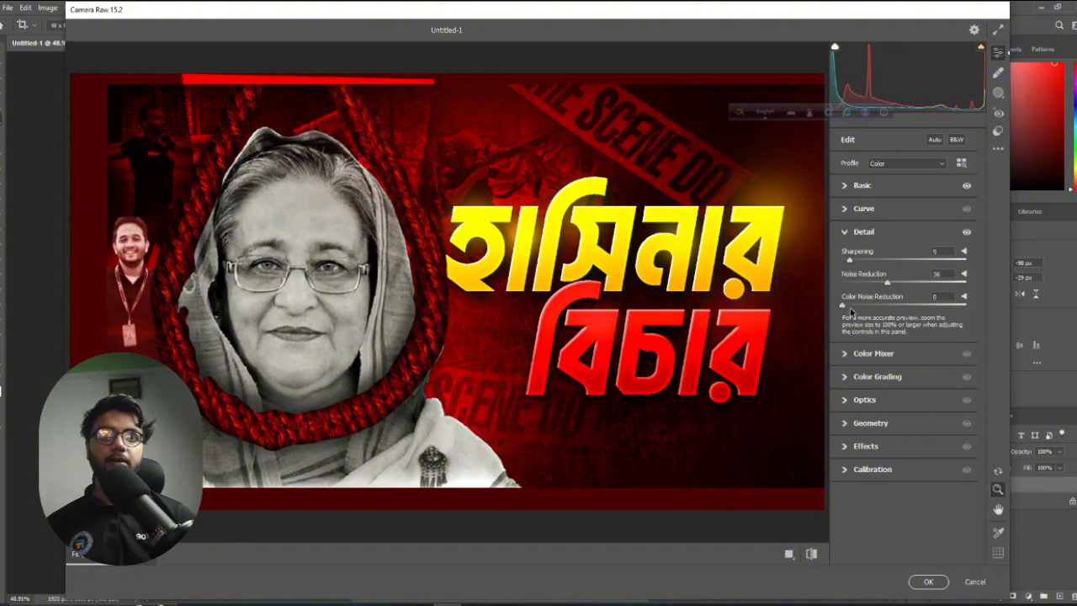
{"action": "left_click_drag", "start_coordinate": [850, 308], "coordinate": [884, 305]}
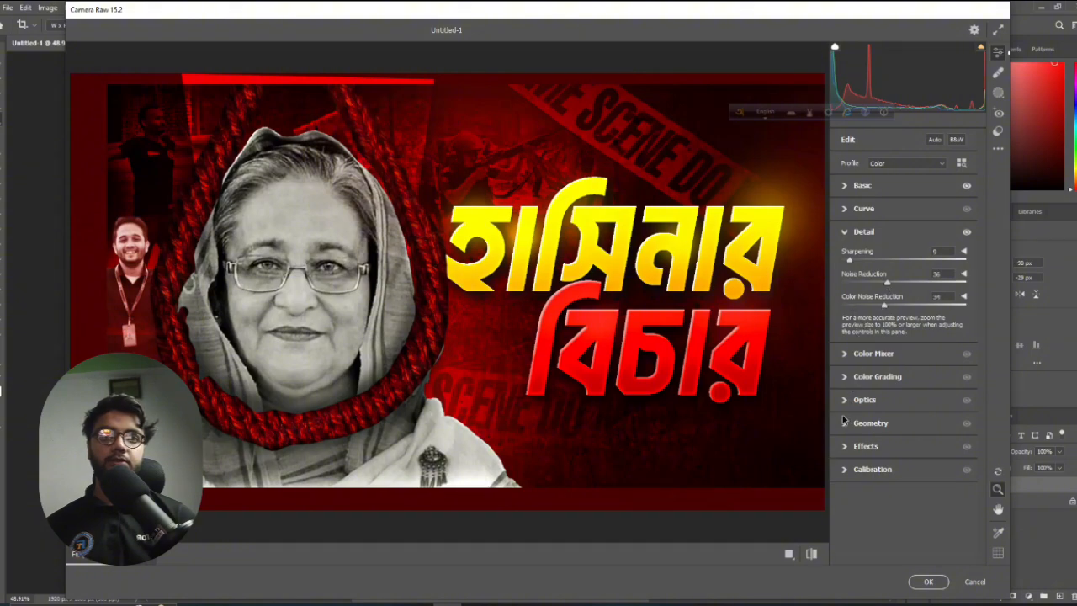
{"action": "left_click", "coordinate": [851, 446]}
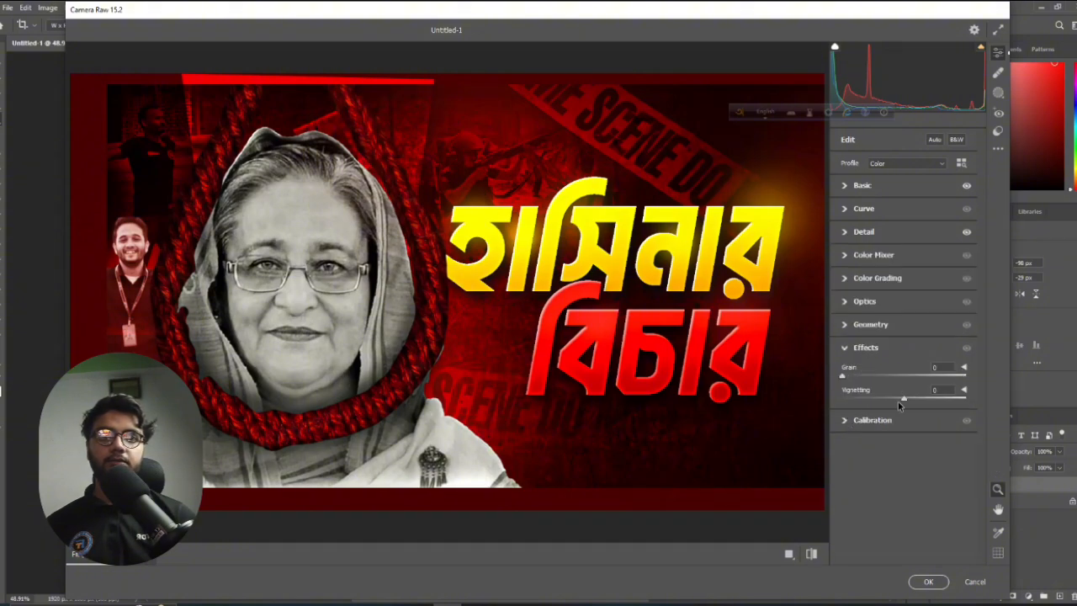
{"action": "left_click_drag", "start_coordinate": [890, 399], "coordinate": [893, 398]}
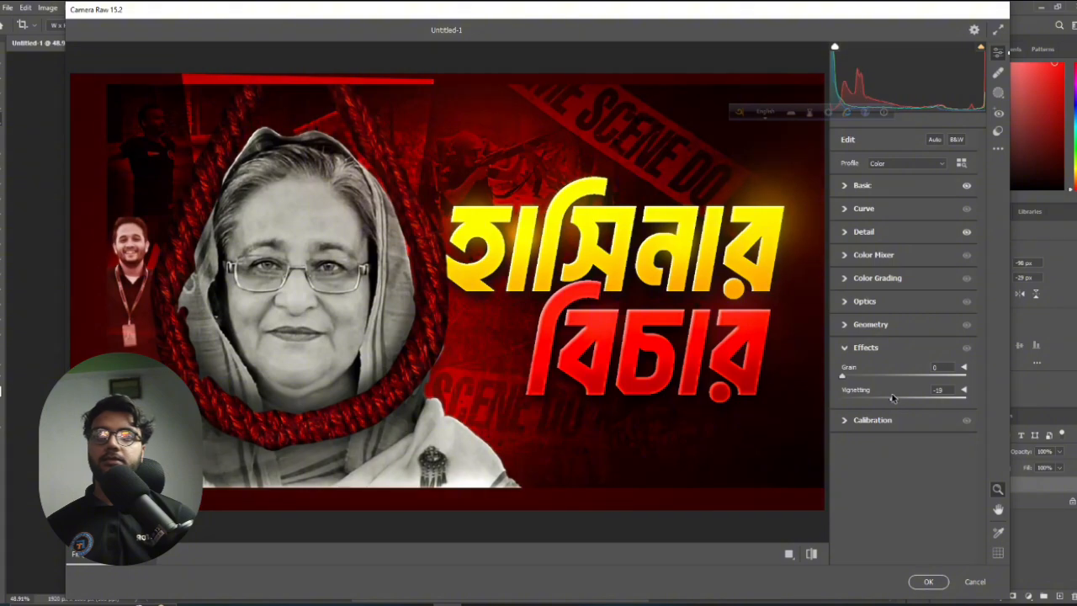
Apply the Camera Raw adjustments to the merged thumbnail and inspect it, switching the Group 1 layer's visibility off and on
{"action": "left_click", "coordinate": [930, 582]}
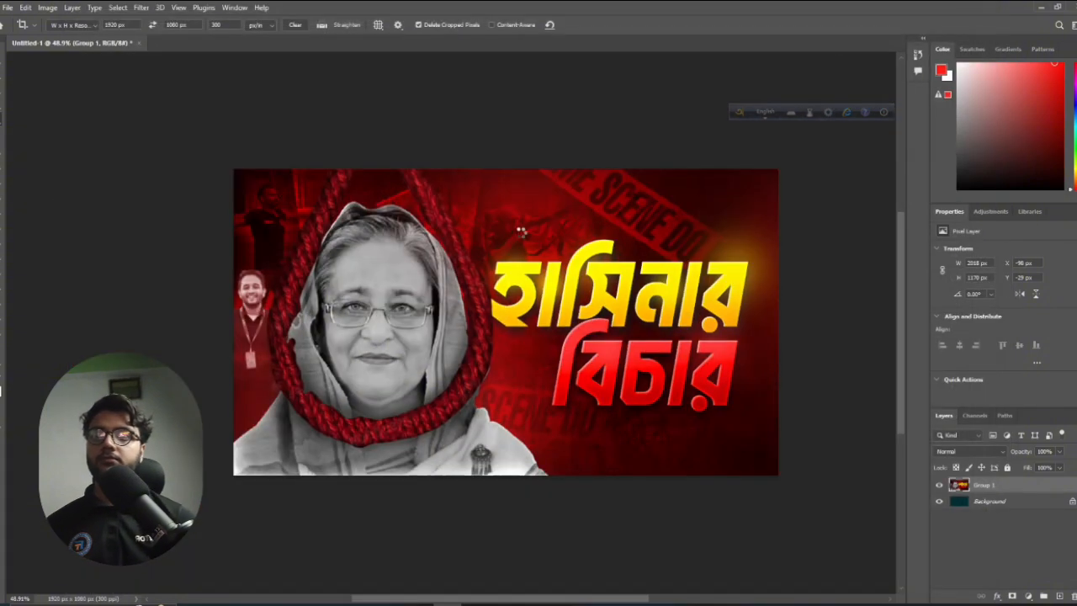
{"action": "scroll", "coordinate": [522, 232], "scroll_direction": "down", "scroll_amount": 1}
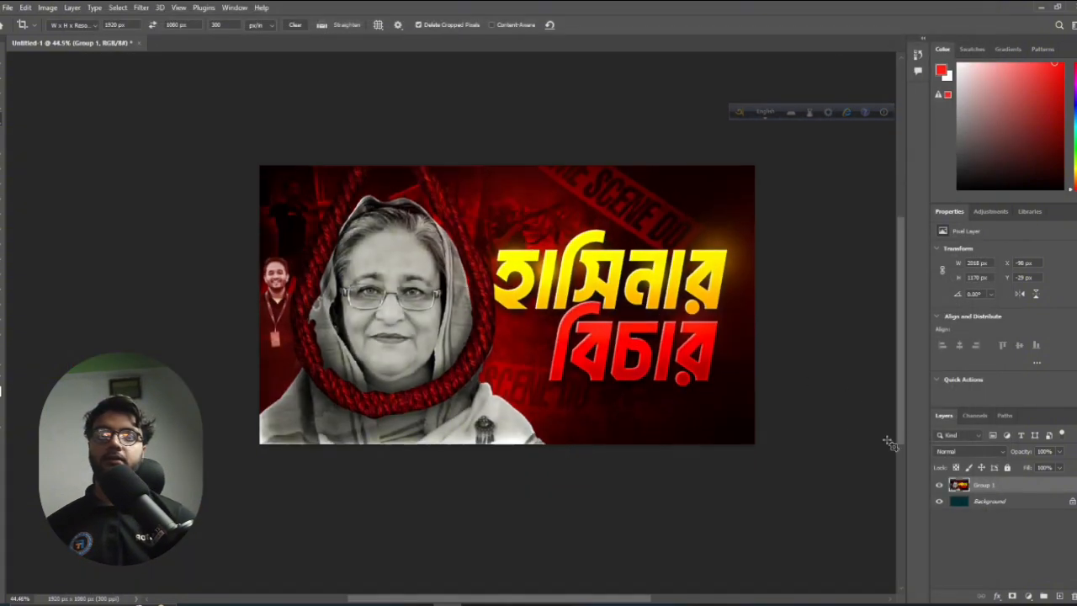
{"action": "left_click", "coordinate": [940, 486]}
{"action": "left_click", "coordinate": [940, 486]}
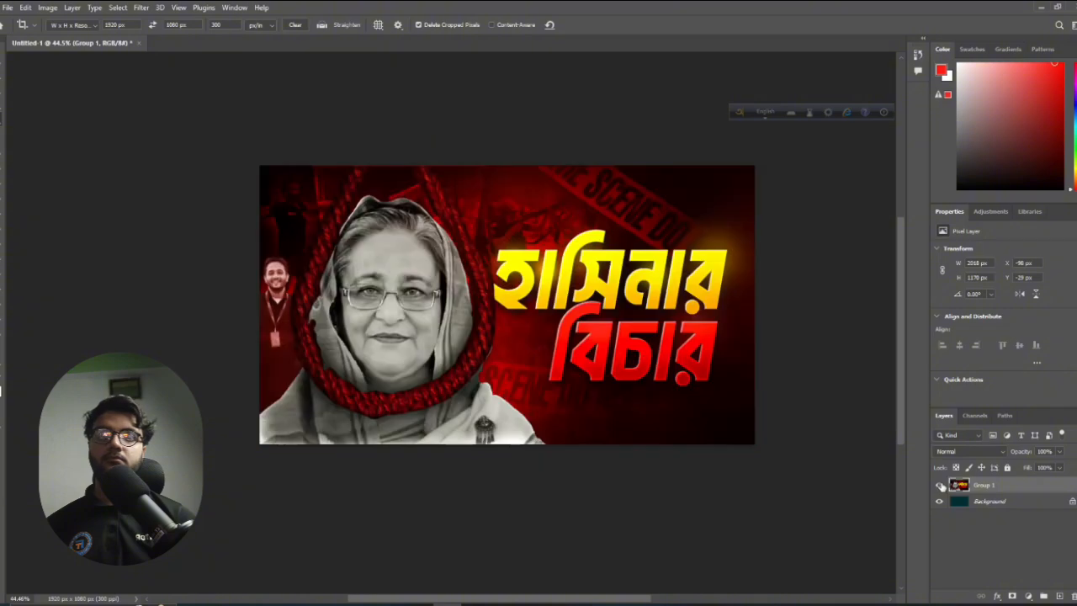
{"action": "scroll", "coordinate": [489, 282], "scroll_direction": "down", "scroll_amount": 1}
{"action": "scroll", "coordinate": [492, 280], "scroll_direction": "up", "scroll_amount": 1}
{"action": "scroll", "coordinate": [505, 276], "scroll_direction": "up", "scroll_amount": 2}
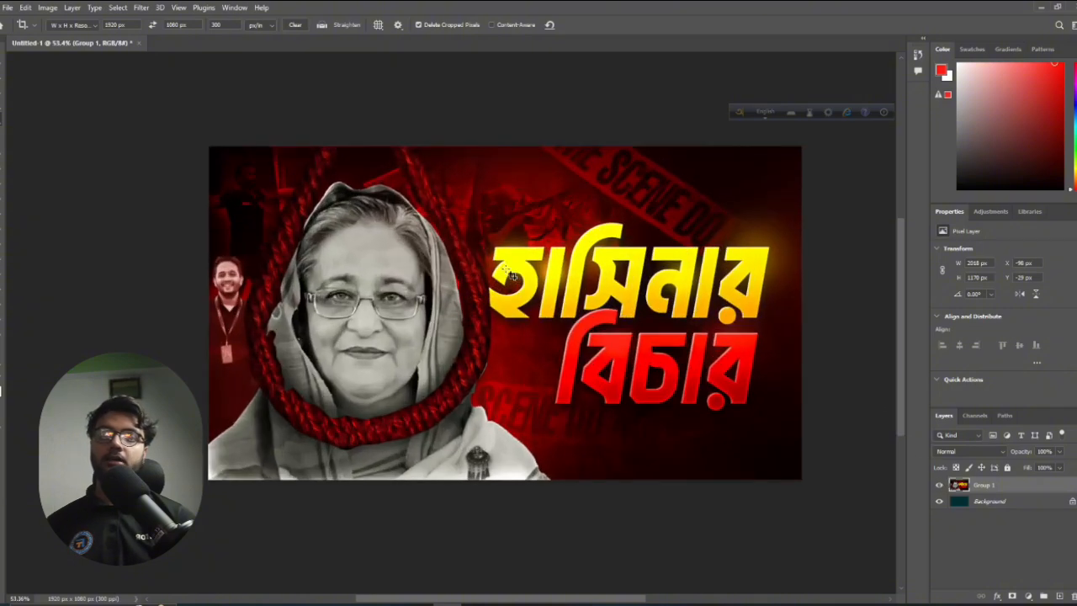
{"action": "key", "text": "v"}
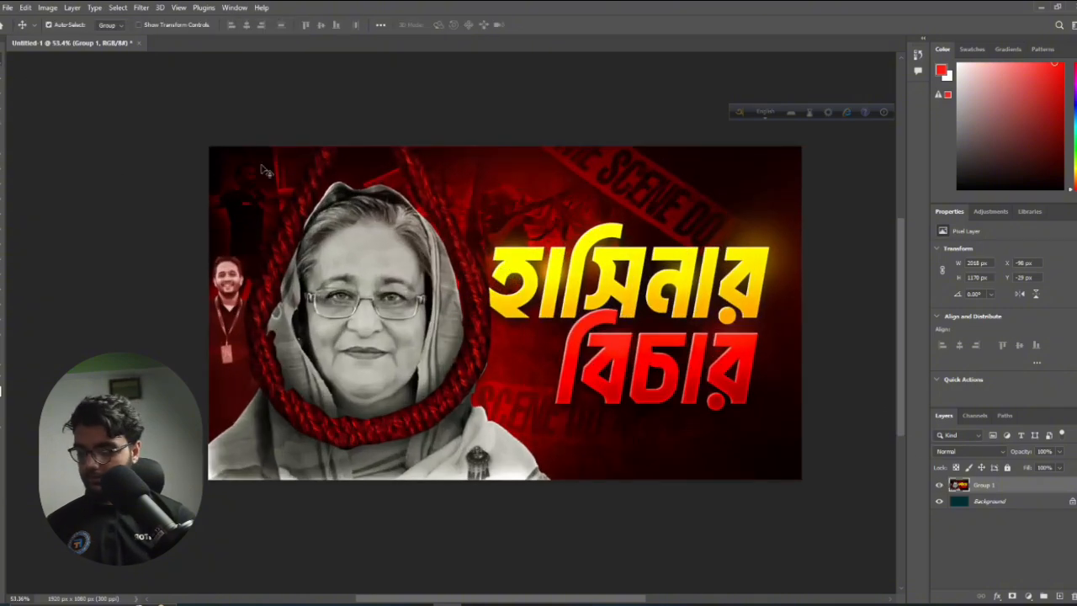
Export the thumbnail as the JPG file Untitled-1.jpg into the "bhoot . com" folder
{"action": "left_click", "coordinate": [7, 7]}
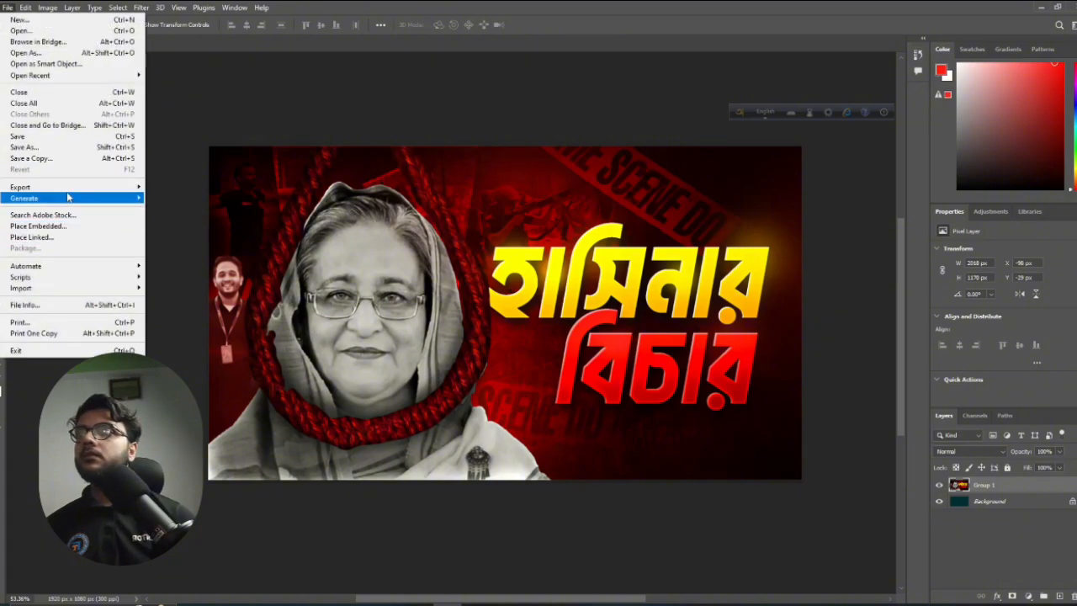
{"action": "mouse_move", "coordinate": [139, 192]}
{"action": "left_click", "coordinate": [173, 198]}
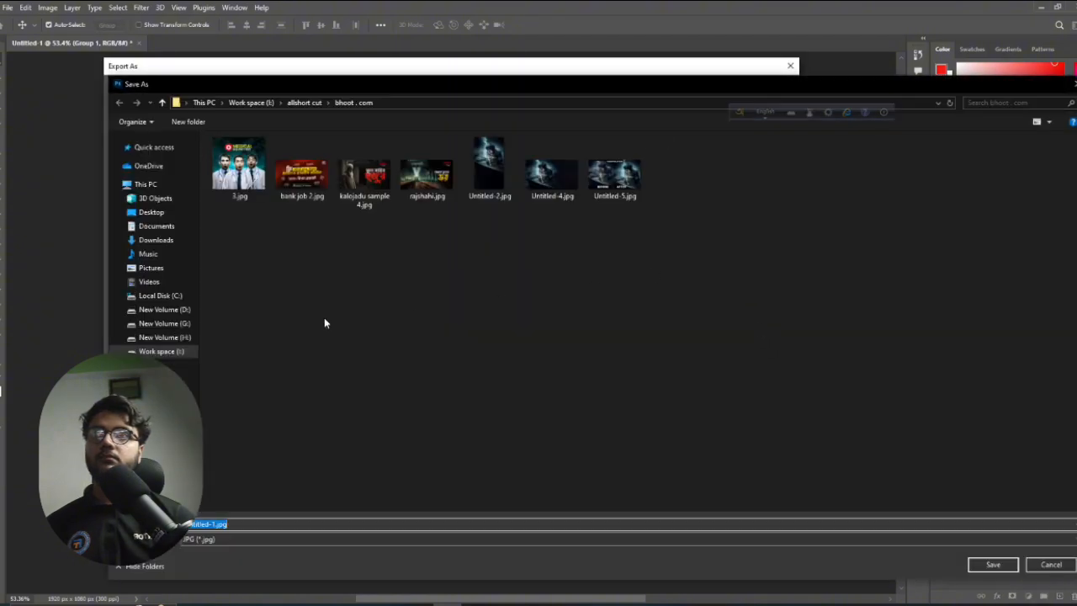
{"action": "left_click", "coordinate": [993, 565]}
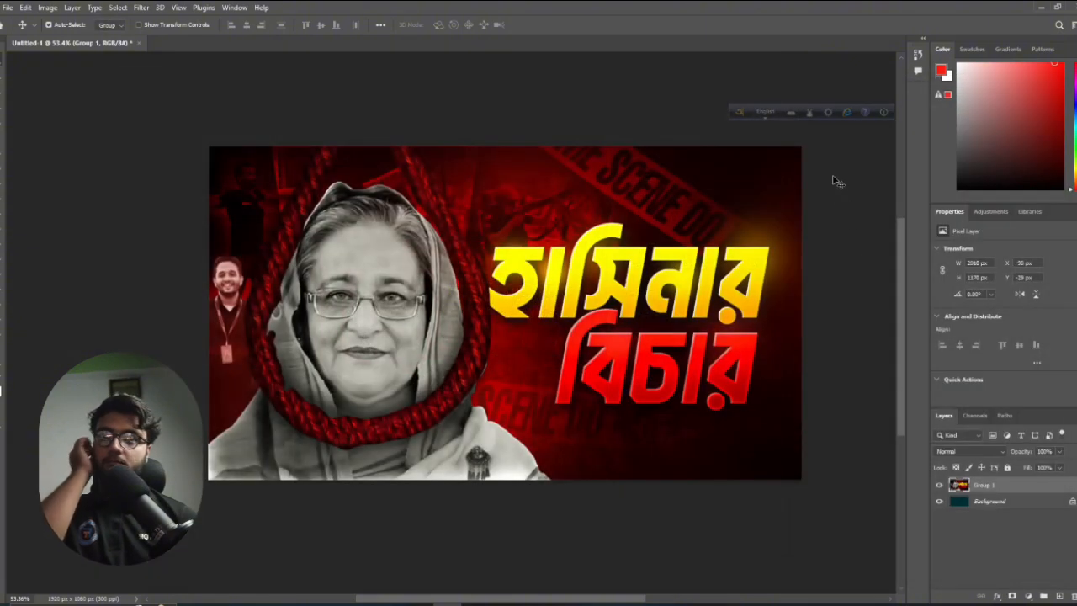
Undo the Camera Raw grading and the layer merge to bring back the editable Group 1
{"action": "key", "text": "ctrl+z"}
{"action": "key", "text": "ctrl+z"}
{"action": "key", "text": "ctrl+z"}
{"action": "key", "text": "ctrl+z"}
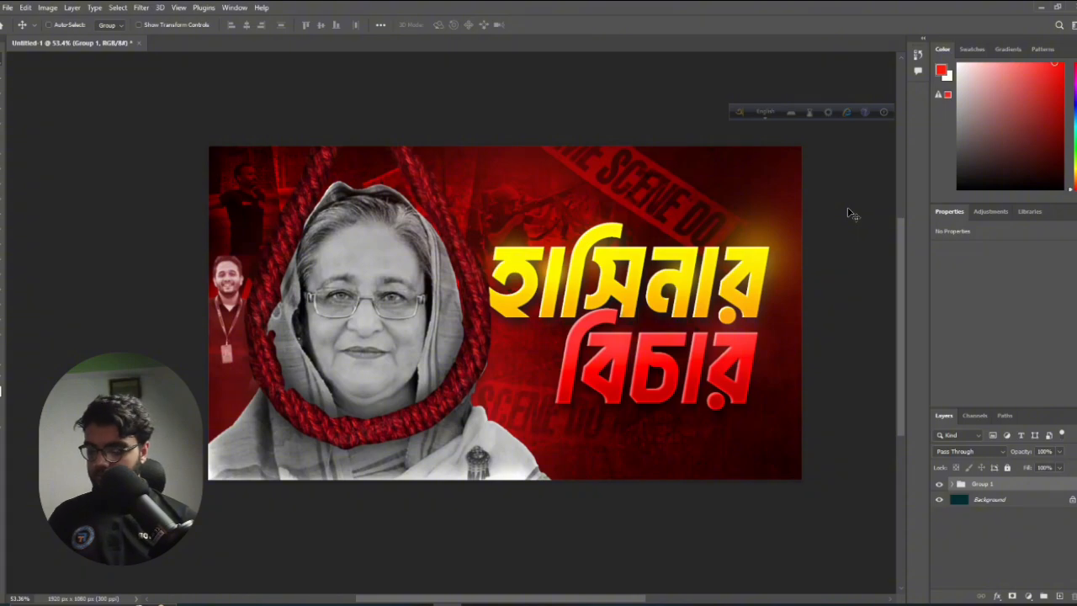
Save the layered document to the Desktop as the Photoshop file hsania.psd
{"action": "key", "text": "ctrl+s"}
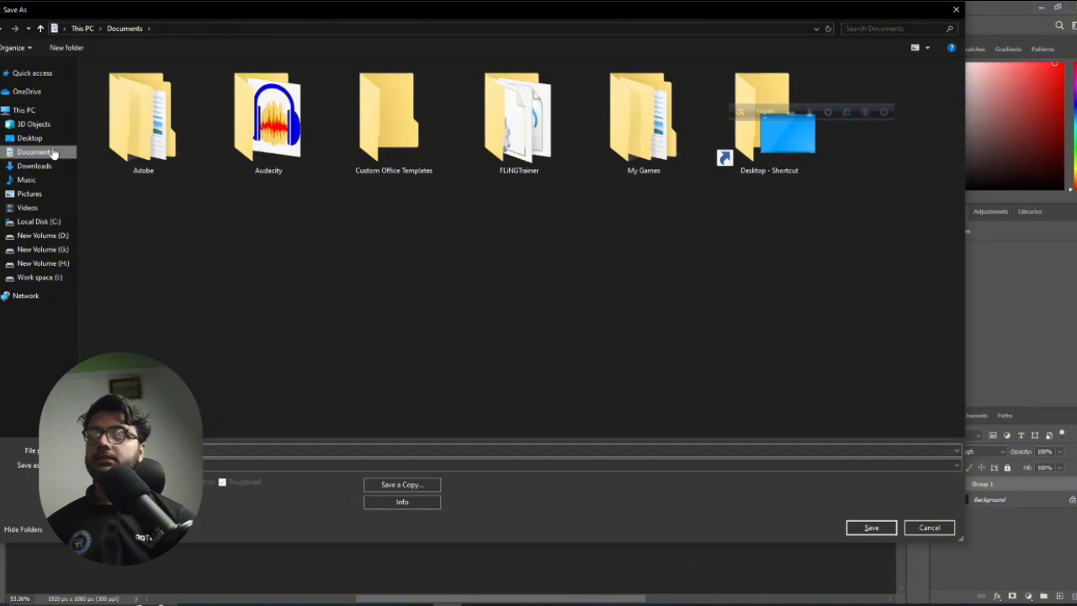
{"action": "left_click", "coordinate": [29, 138]}
{"action": "left_click", "coordinate": [851, 532]}
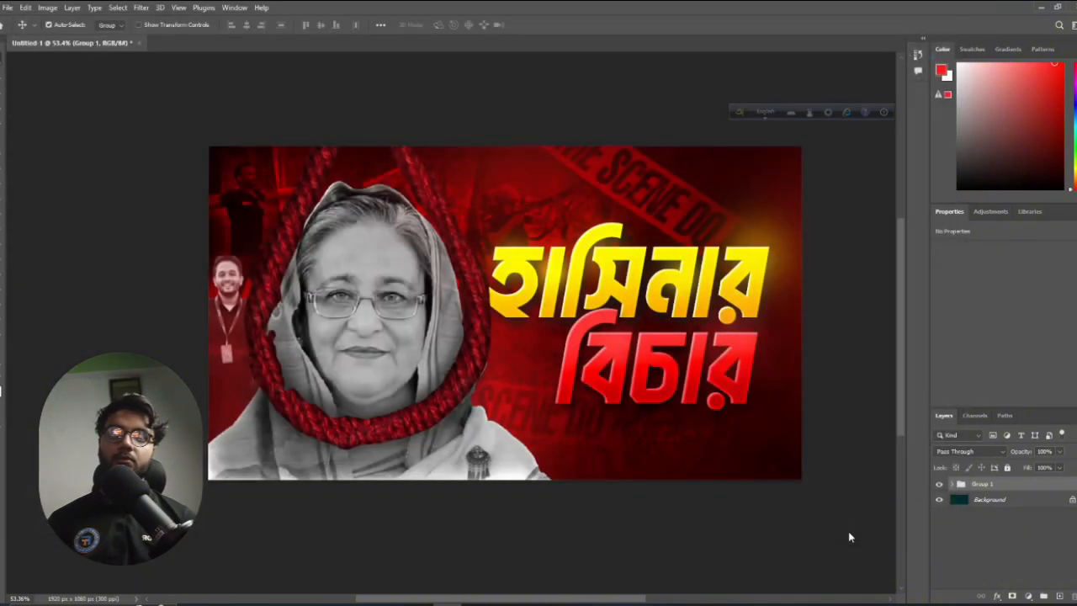
{"action": "left_click", "coordinate": [657, 178]}
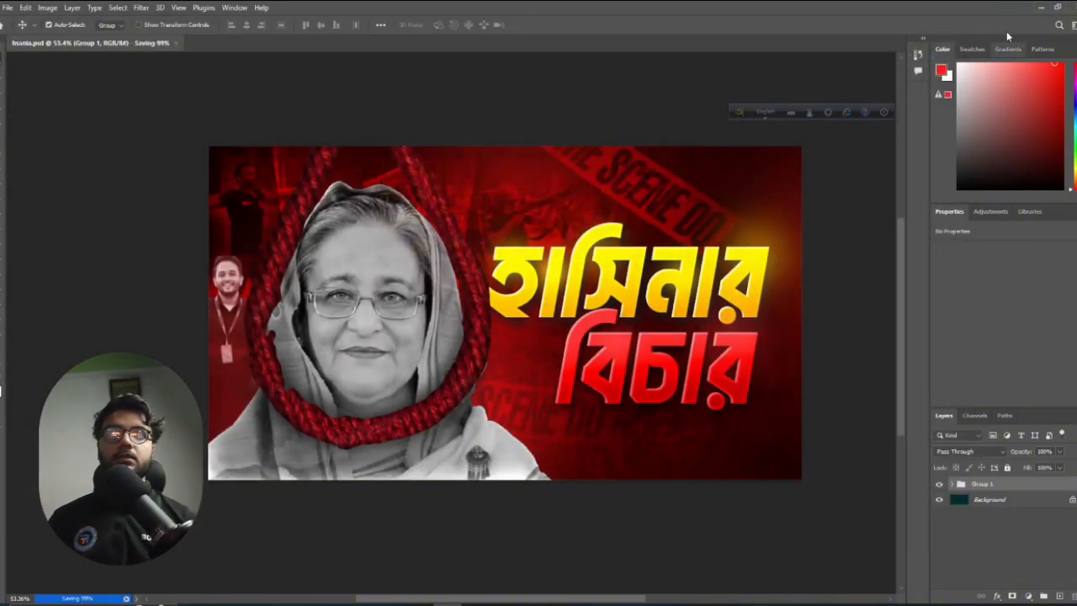
Switch to File Explorer, open the exported Untitled-1.jpg from the recent files and examine the finished thumbnail up close
{"action": "left_click", "coordinate": [1041, 7]}
{"action": "left_click", "coordinate": [390, 602]}
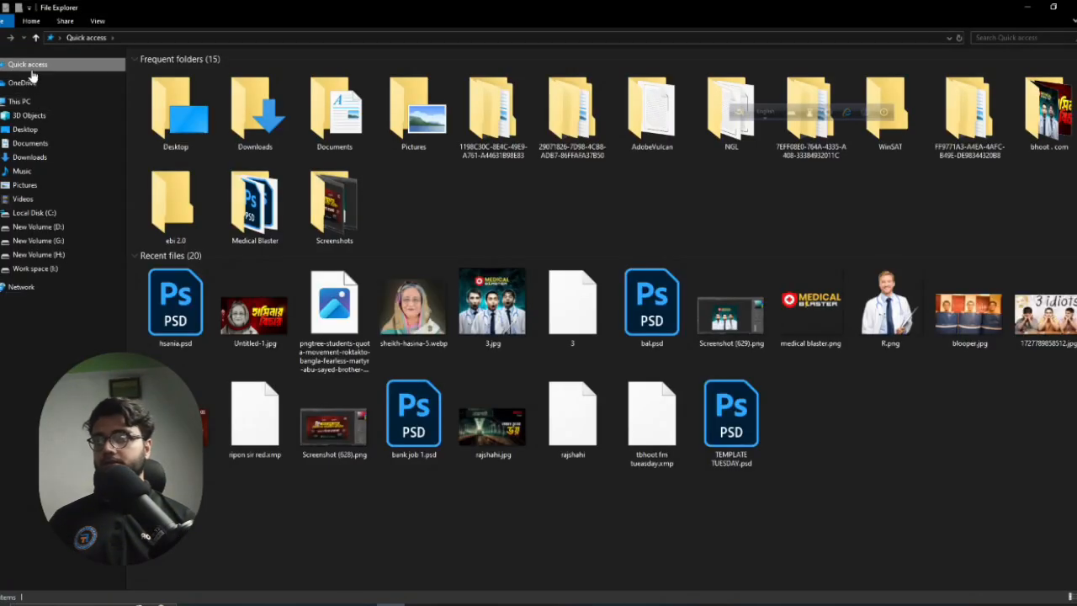
{"action": "double_click", "coordinate": [227, 316]}
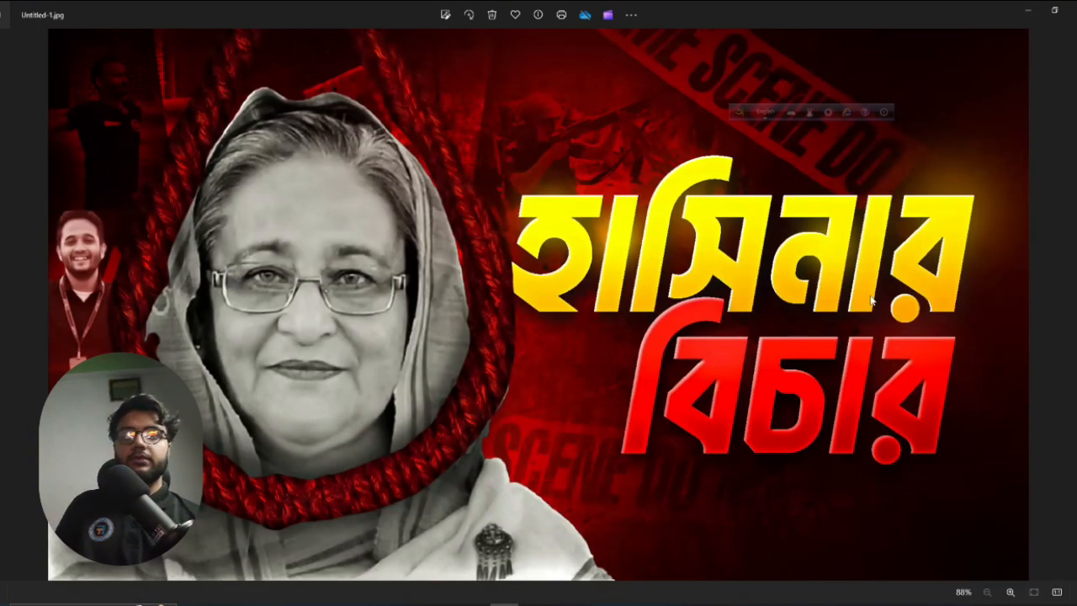
{"action": "scroll", "coordinate": [457, 308], "scroll_direction": "up", "scroll_amount": 5}
{"action": "scroll", "coordinate": [397, 313], "scroll_direction": "down", "scroll_amount": 5}
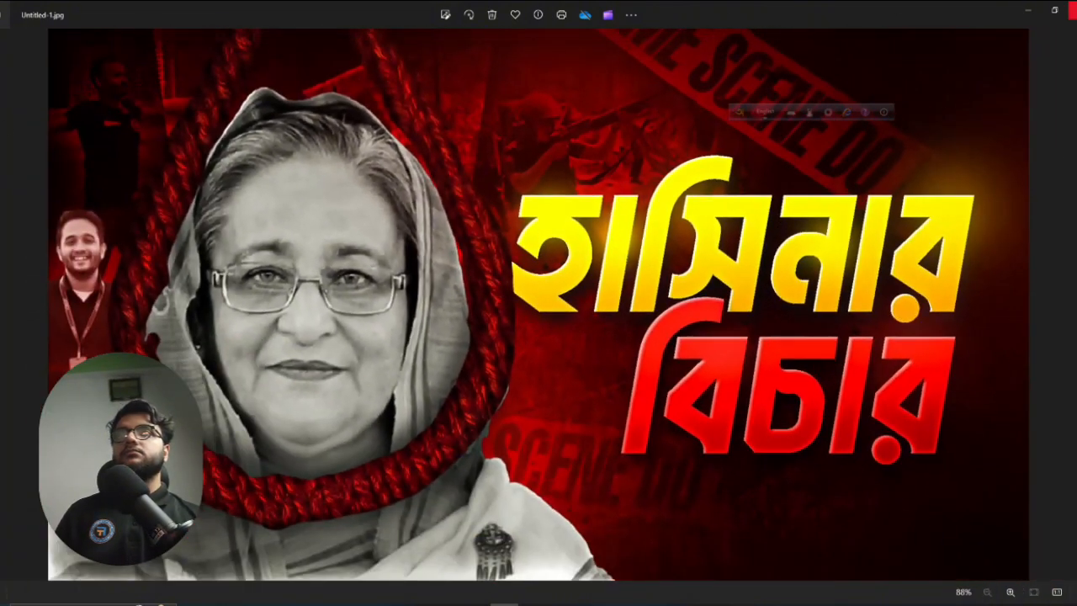
{"action": "left_click", "coordinate": [1067, 8]}
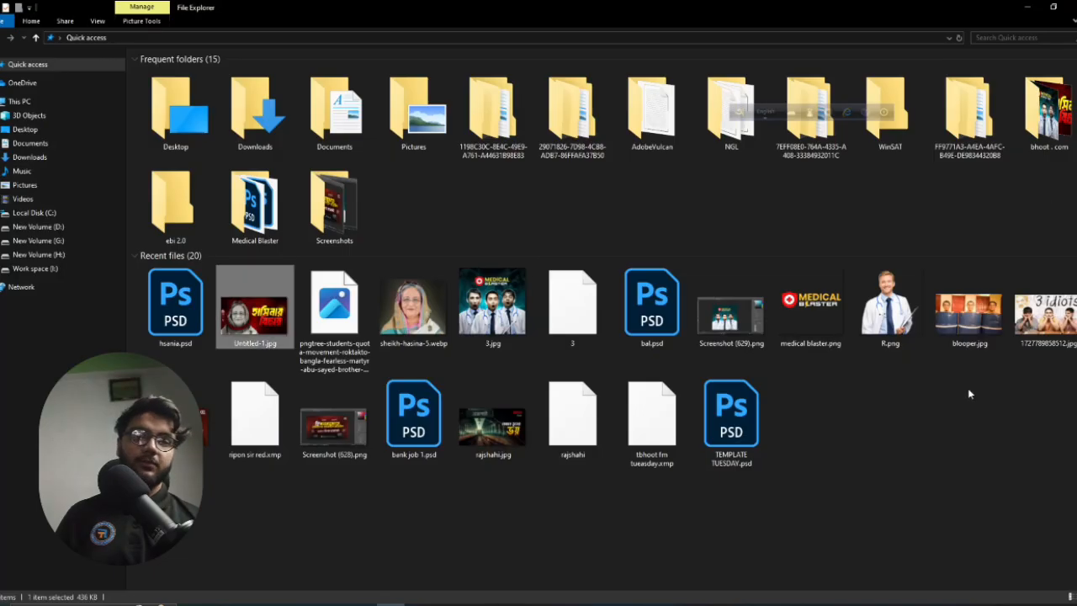
Switch to the browser and view the latest videos on the designer's YouTube channel
{"action": "left_click", "coordinate": [1029, 6]}
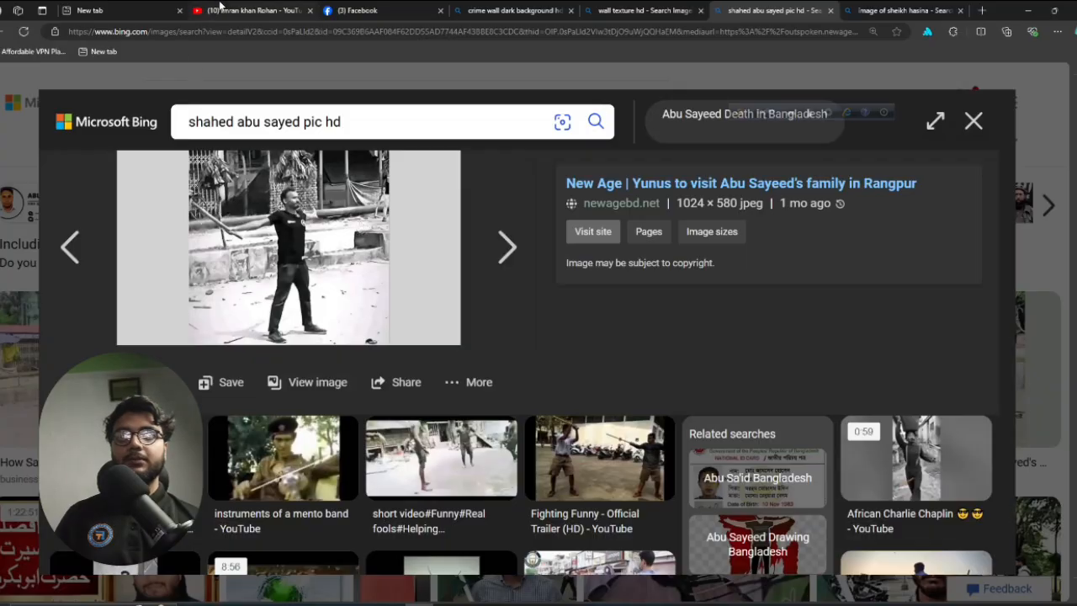
{"action": "left_click", "coordinate": [252, 10]}
{"action": "scroll", "coordinate": [433, 295], "scroll_direction": "up", "scroll_amount": 3}
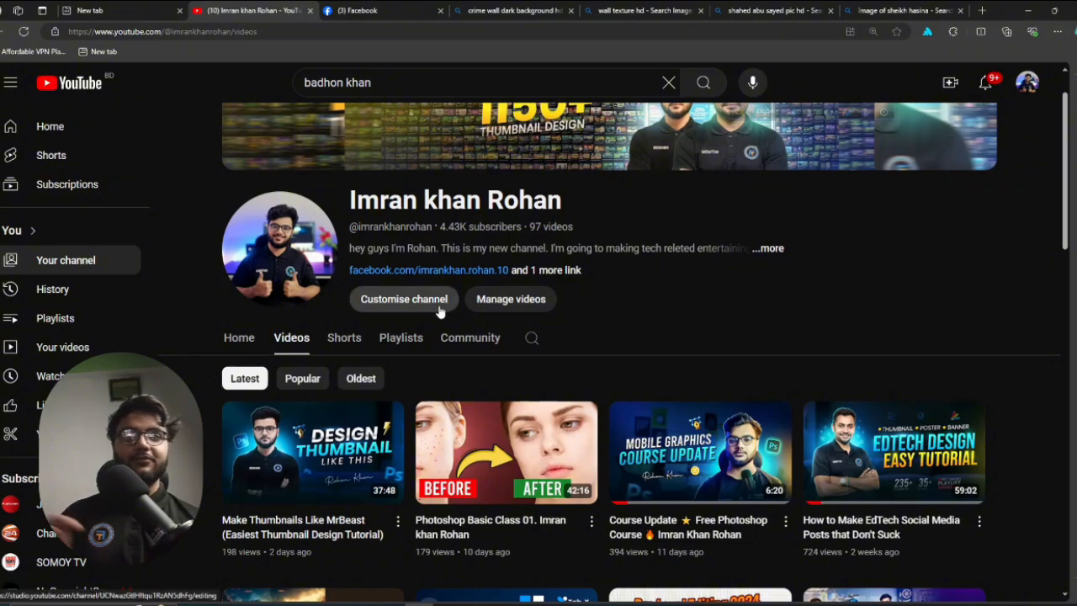
{"action": "mouse_move", "coordinate": [468, 415]}
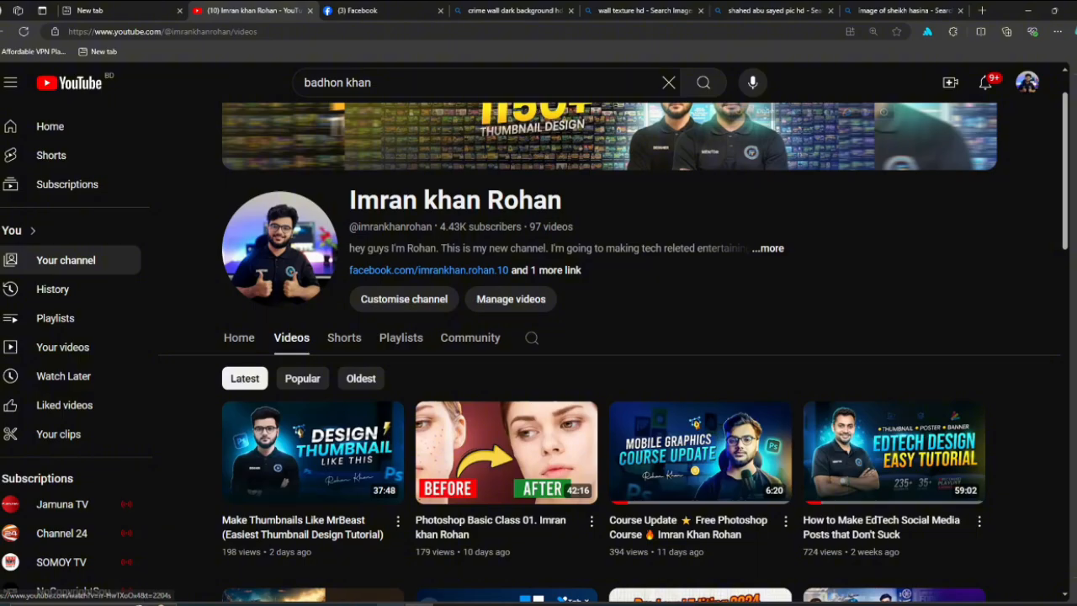
{"action": "left_click", "coordinate": [277, 605]}
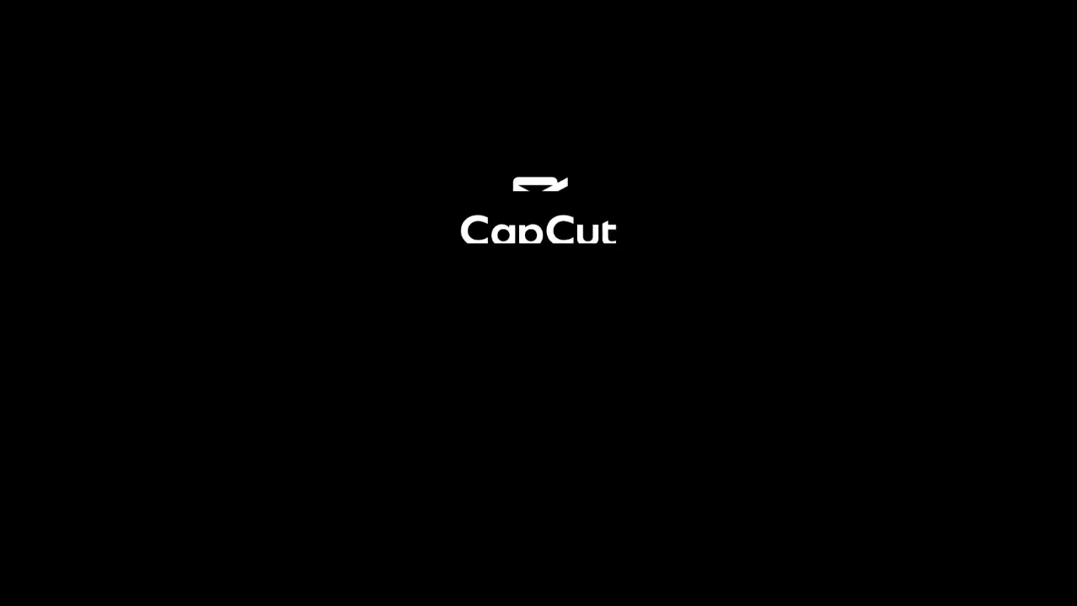